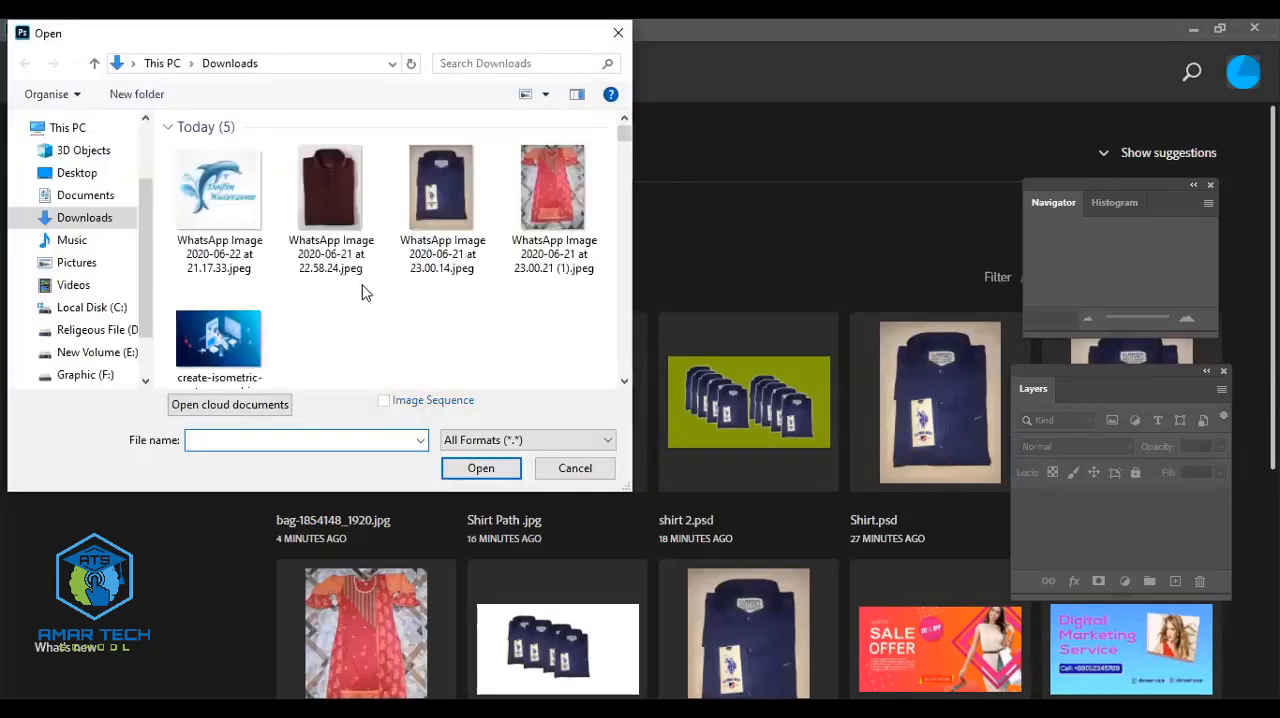
- Open bag-1854148_1920.jpg from the Downloads folder and duplicate its Background layer, leaving the original hidden
scroll(281, 316, down, 2)
click(467, 314)
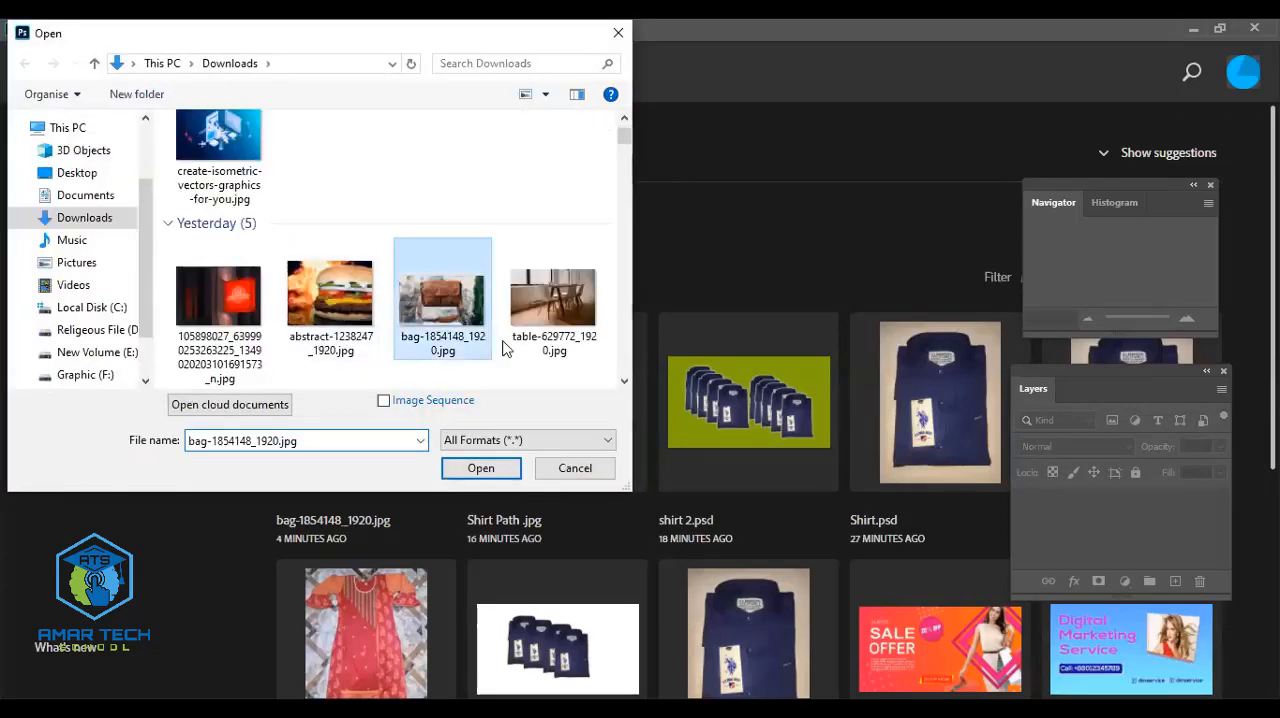
click(481, 468)
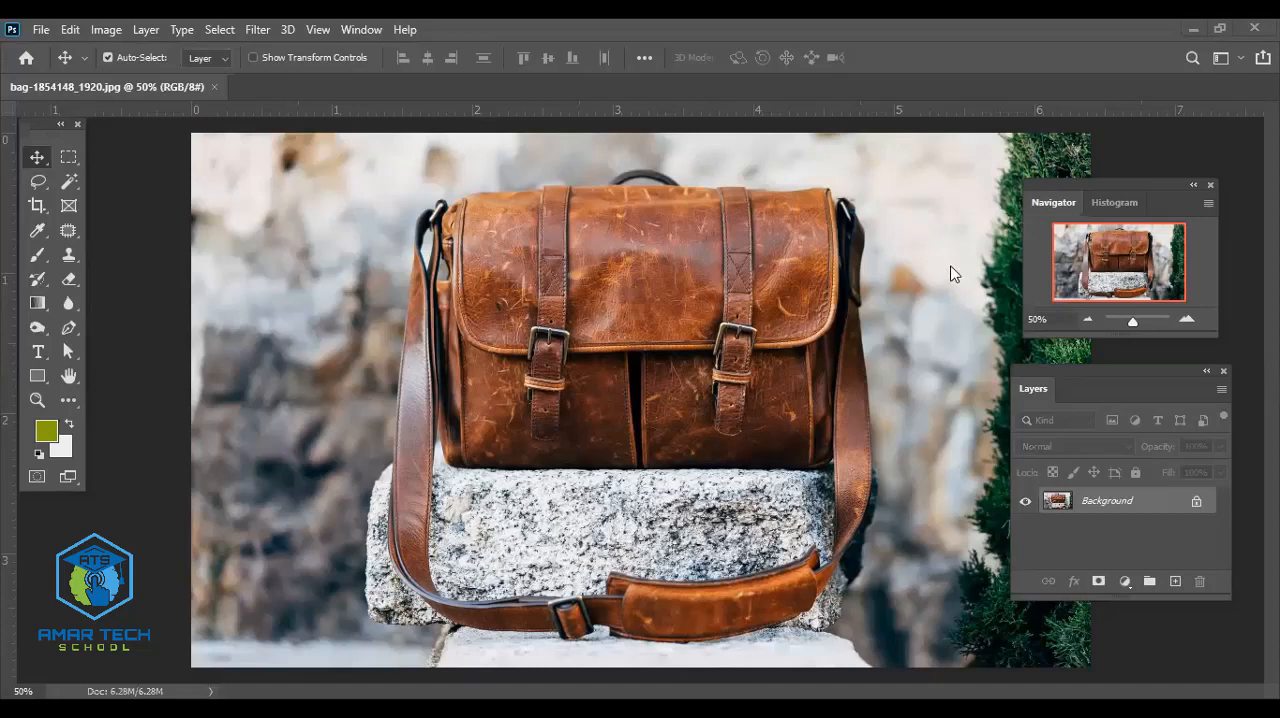
drag(1164, 503, 1175, 579)
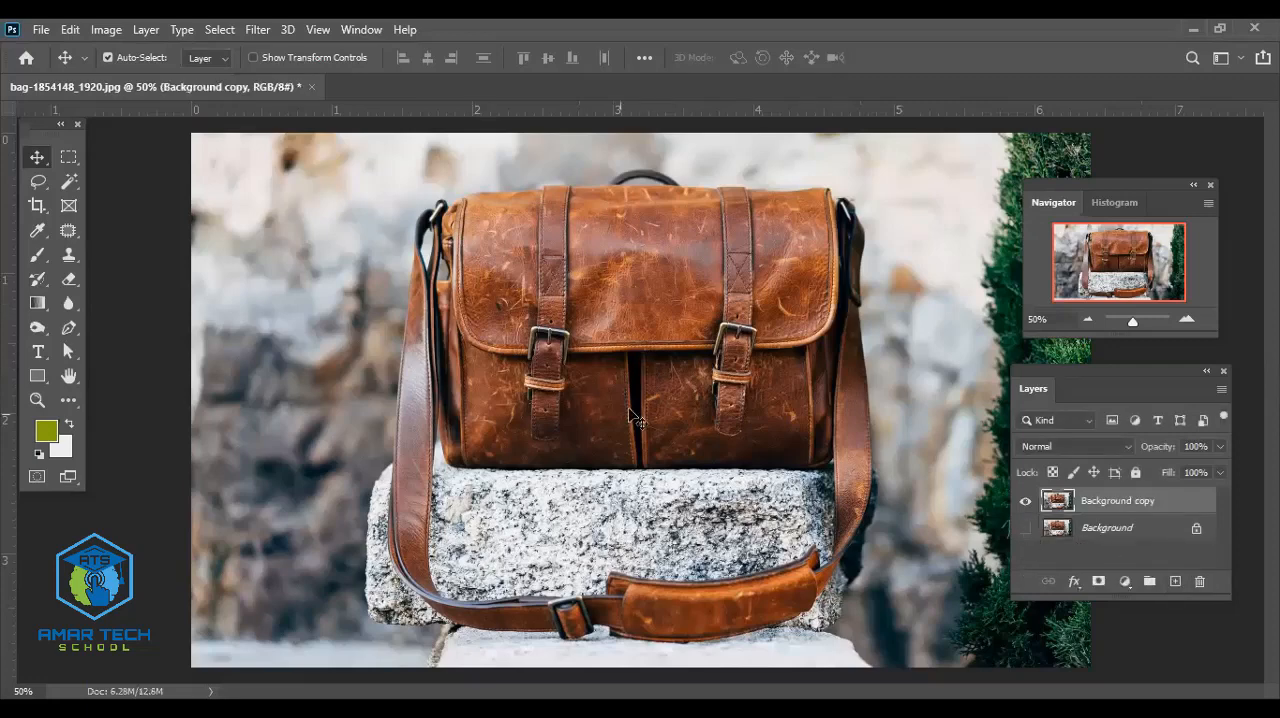
- Examine the bag's pockets, bottom edge and shoulder strap up close to judge the outline
scroll(636, 414, up, 1)
scroll(634, 409, up, 1)
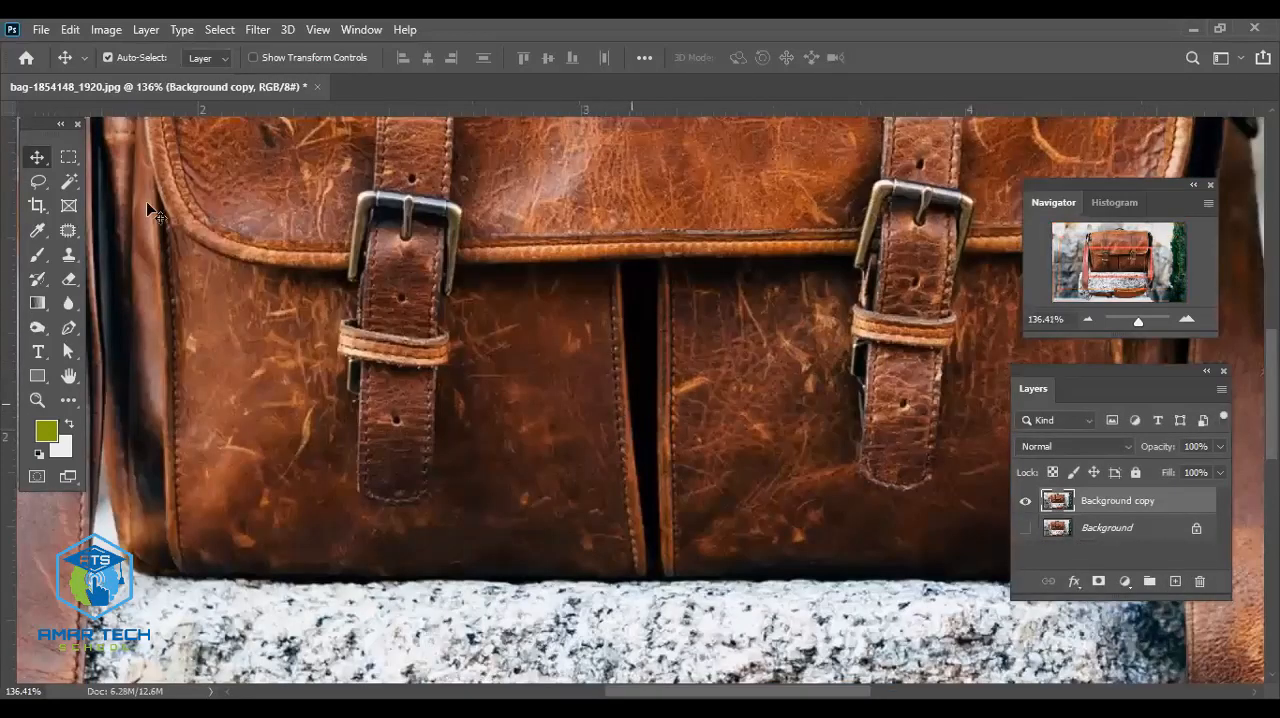
scroll(727, 514, up, 1)
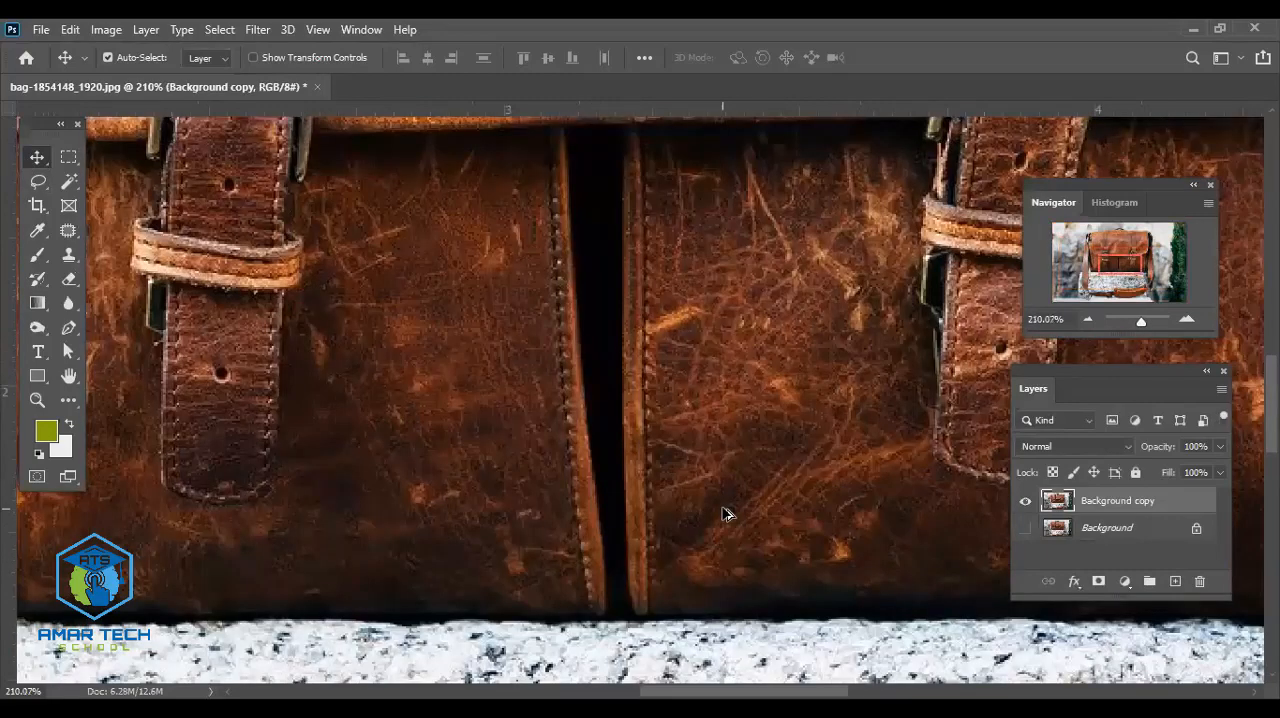
scroll(727, 514, up, 1)
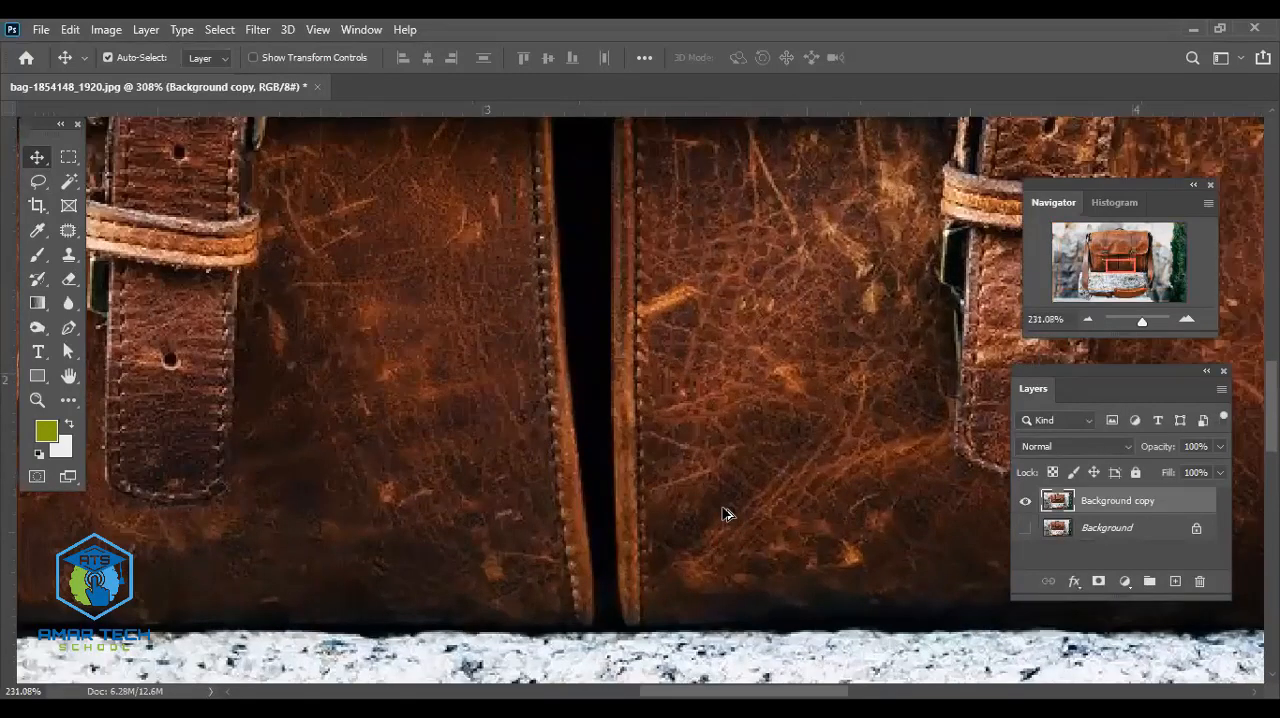
scroll(727, 514, down, 1)
scroll(723, 514, down, 2)
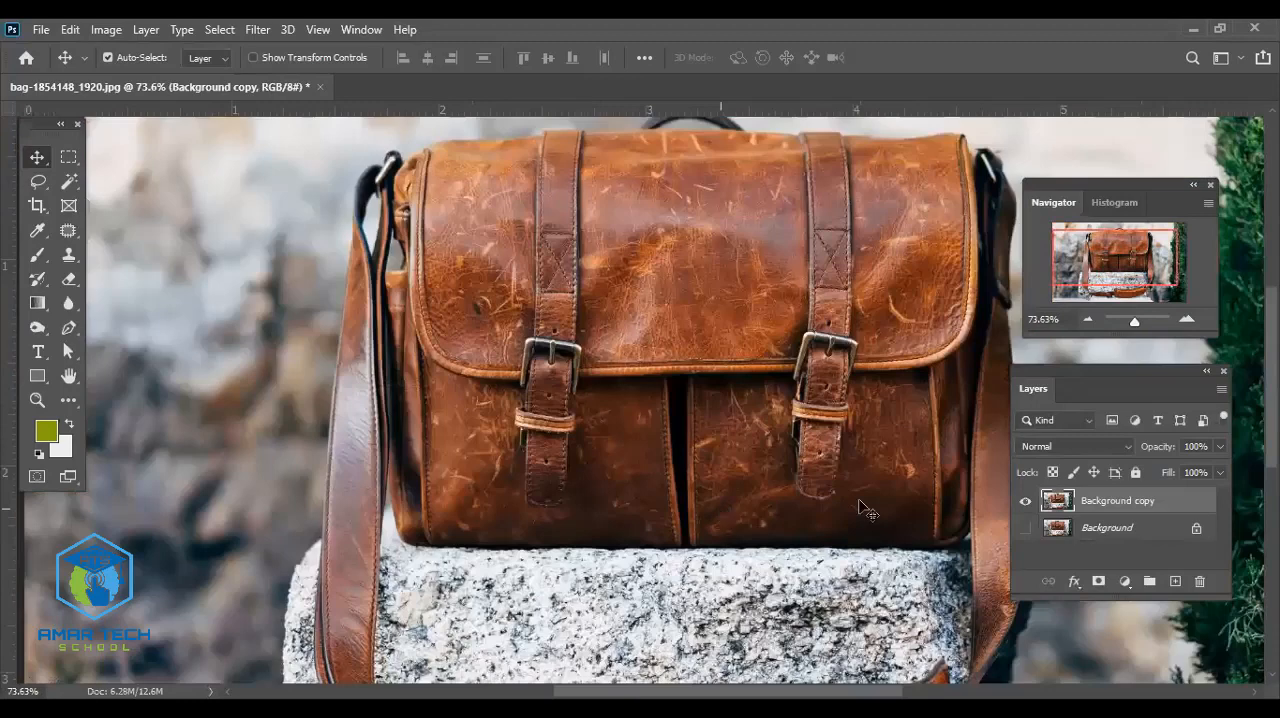
scroll(723, 514, down, 1)
scroll(711, 549, down, 3)
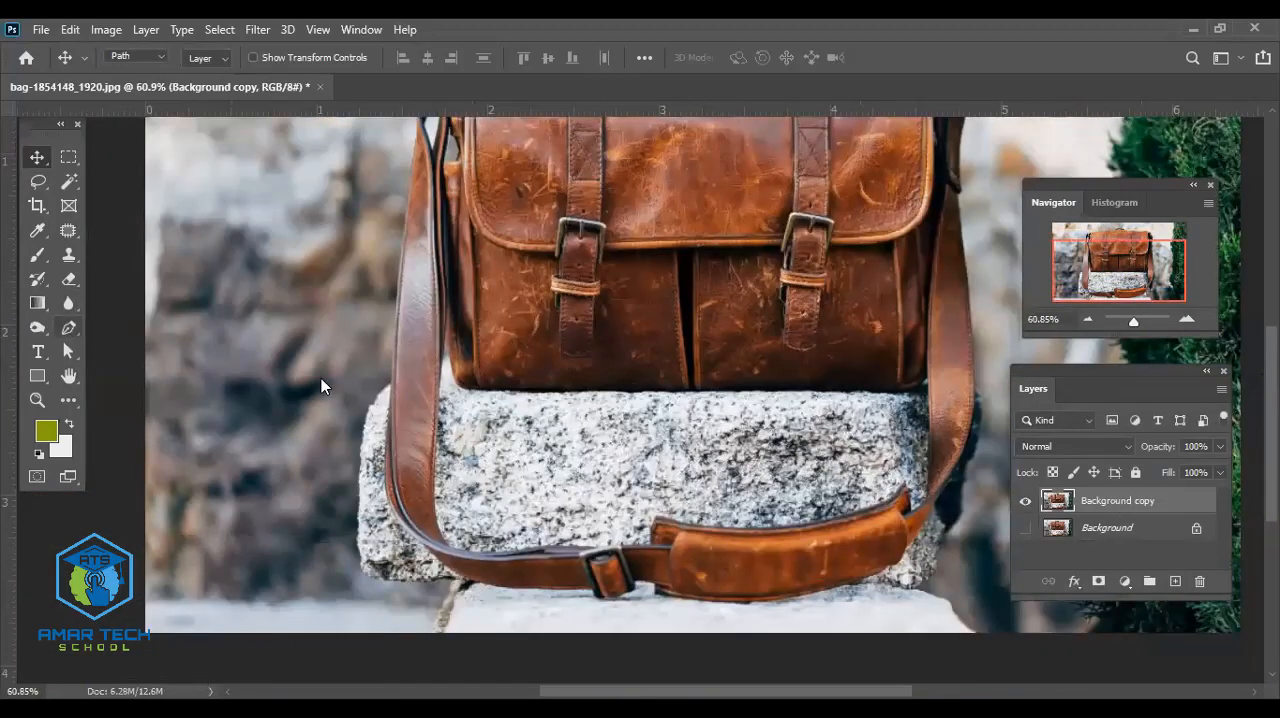
- Activate the standard Pen tool in Path mode
click(70, 328)
scroll(607, 460, up, 2)
scroll(607, 460, up, 1)
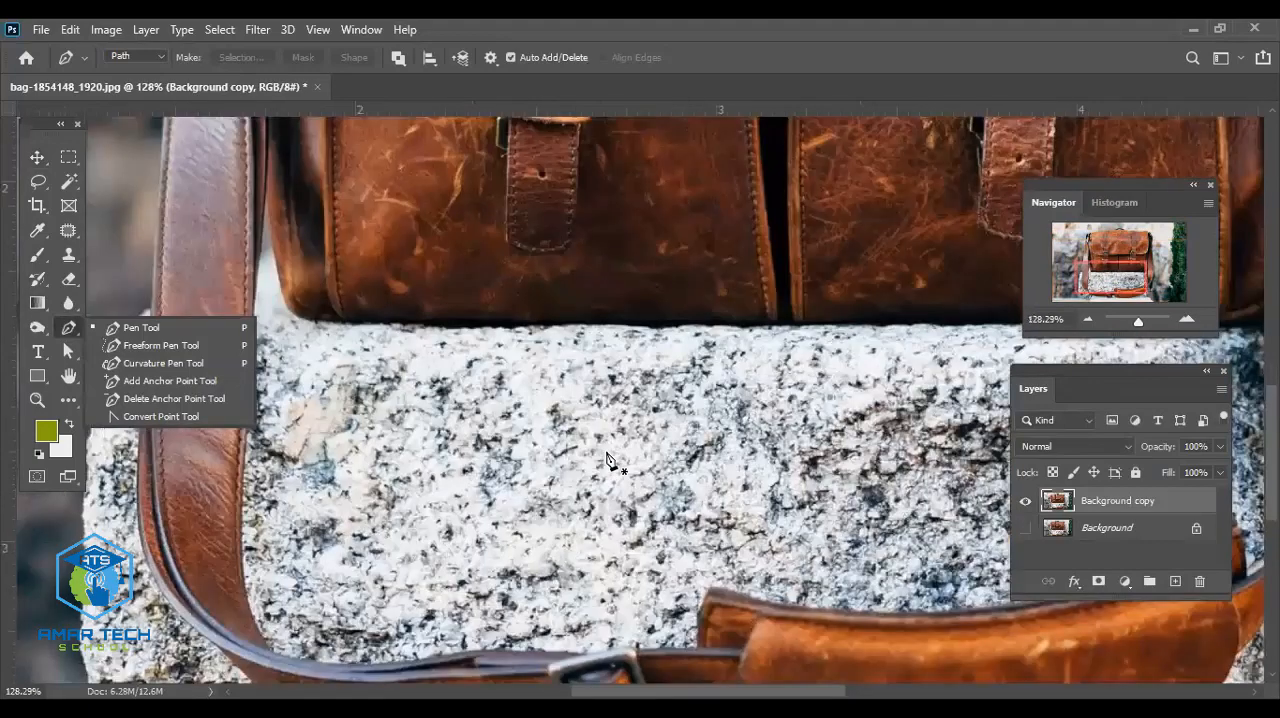
scroll(607, 460, up, 1)
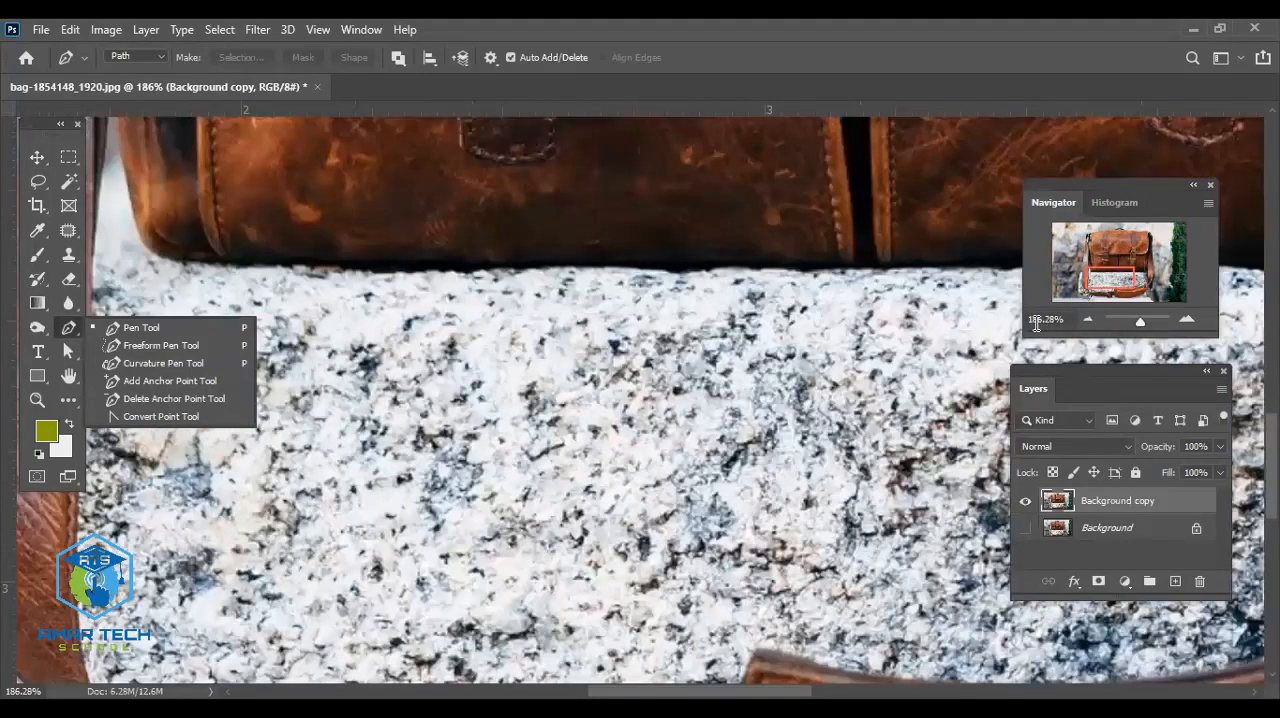
scroll(840, 376, up, 1)
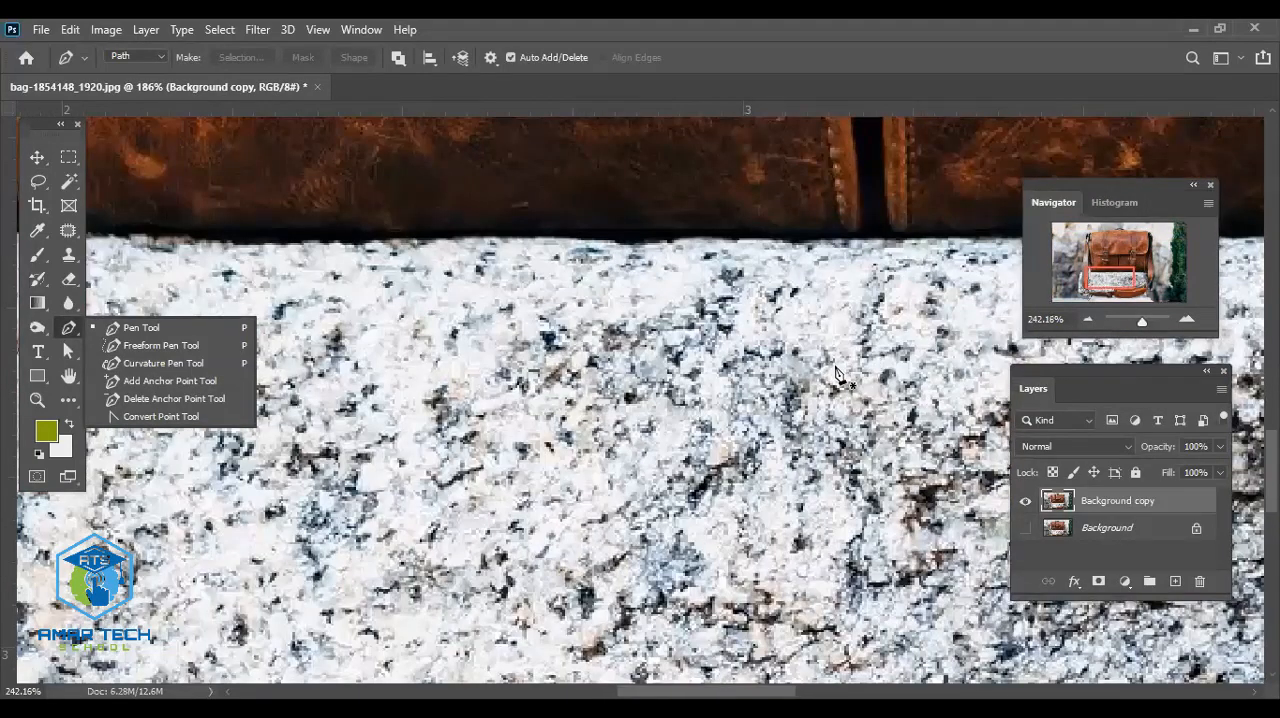
scroll(837, 373, up, 1)
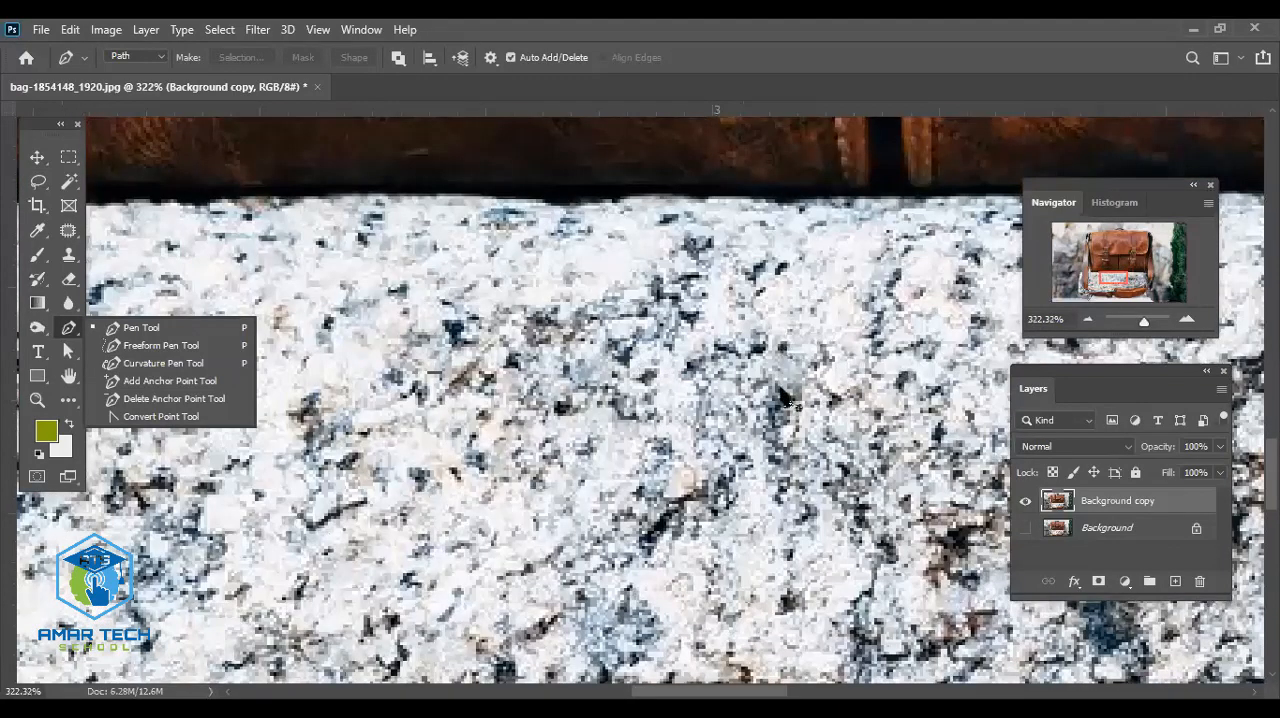
click(176, 327)
- Start a pen path where the strap leaves the right end of the shoulder pad, at its lower edge
scroll(517, 324, down, 5)
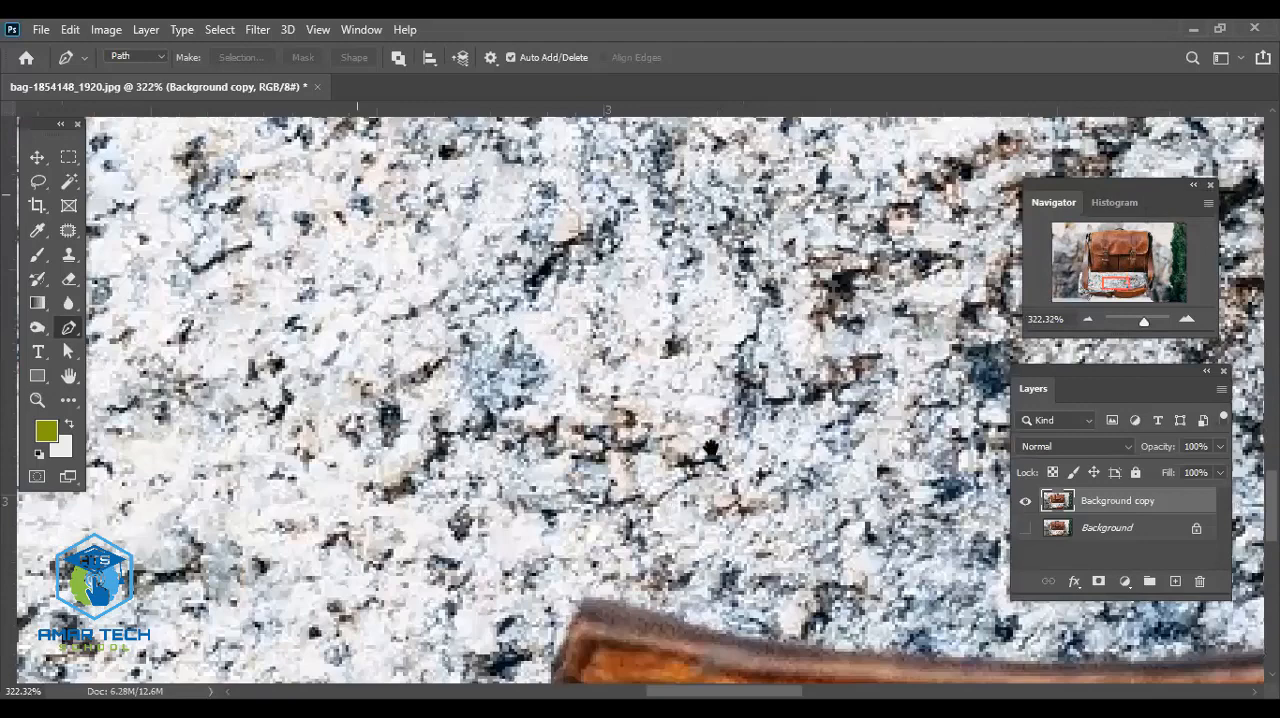
scroll(577, 369, down, 5)
scroll(577, 375, right, 2)
scroll(577, 382, down, 1)
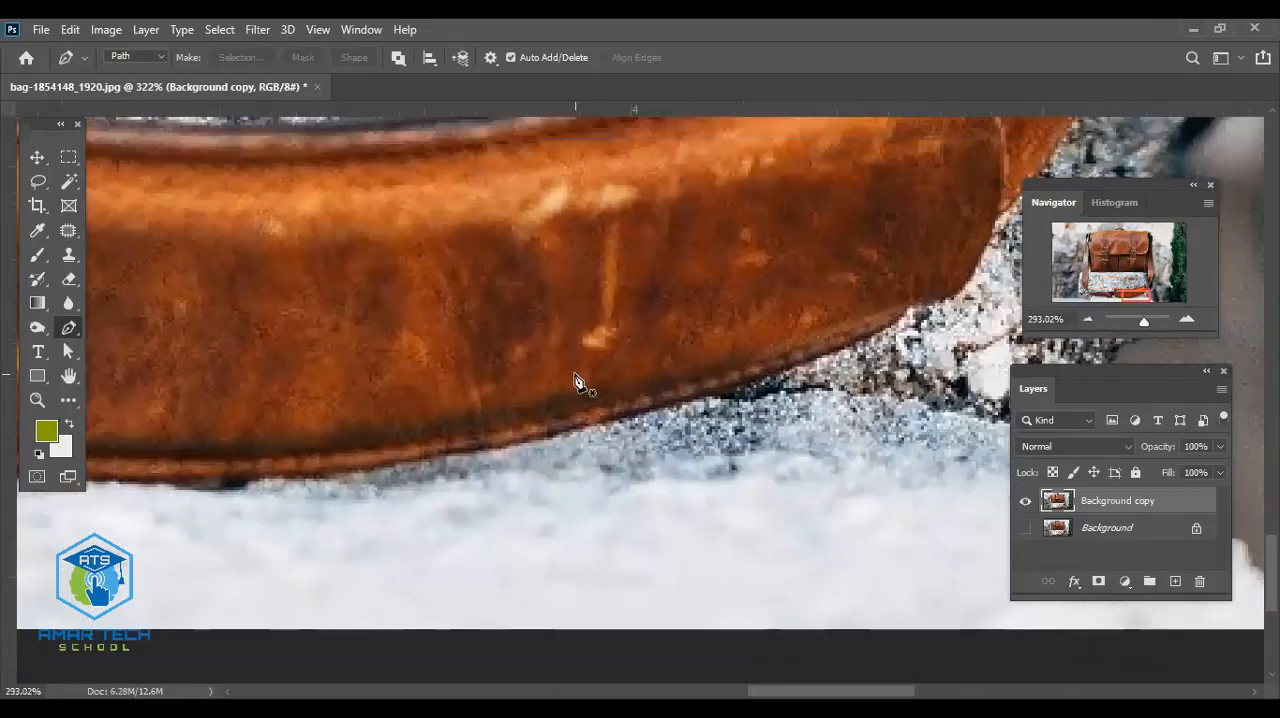
scroll(577, 382, up, 1)
drag(723, 380, 435, 612)
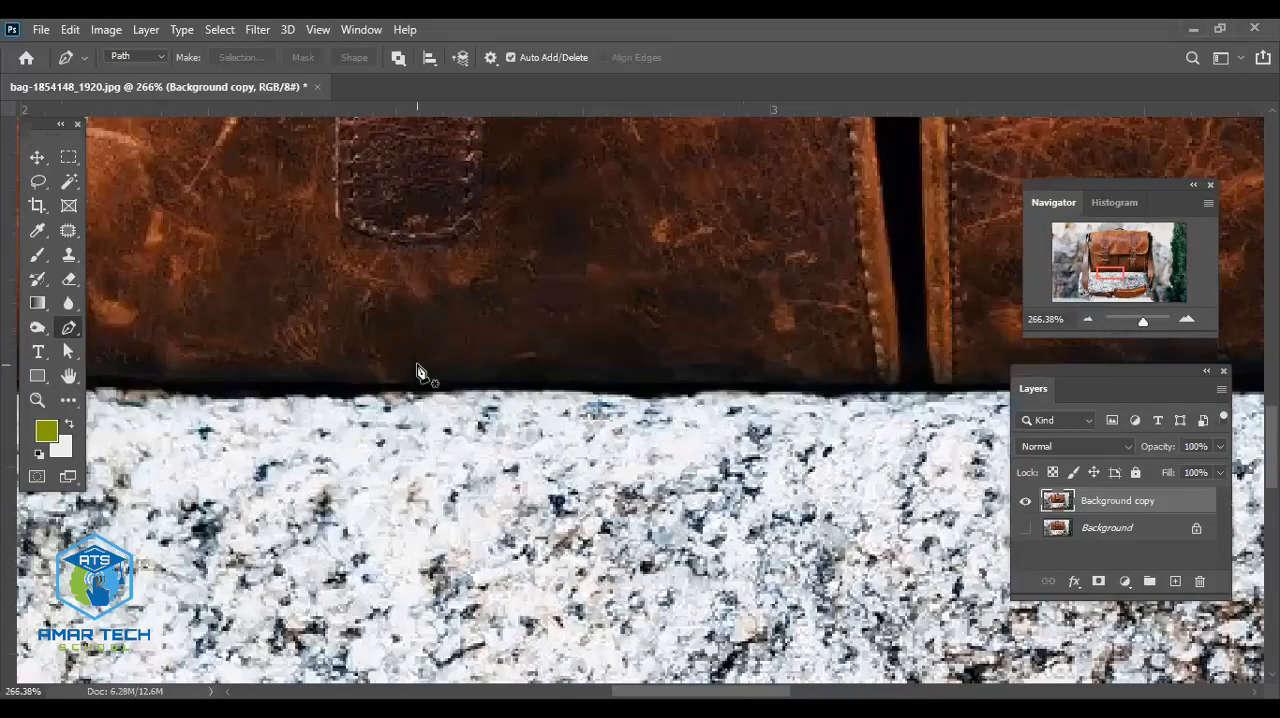
scroll(418, 372, down, 5)
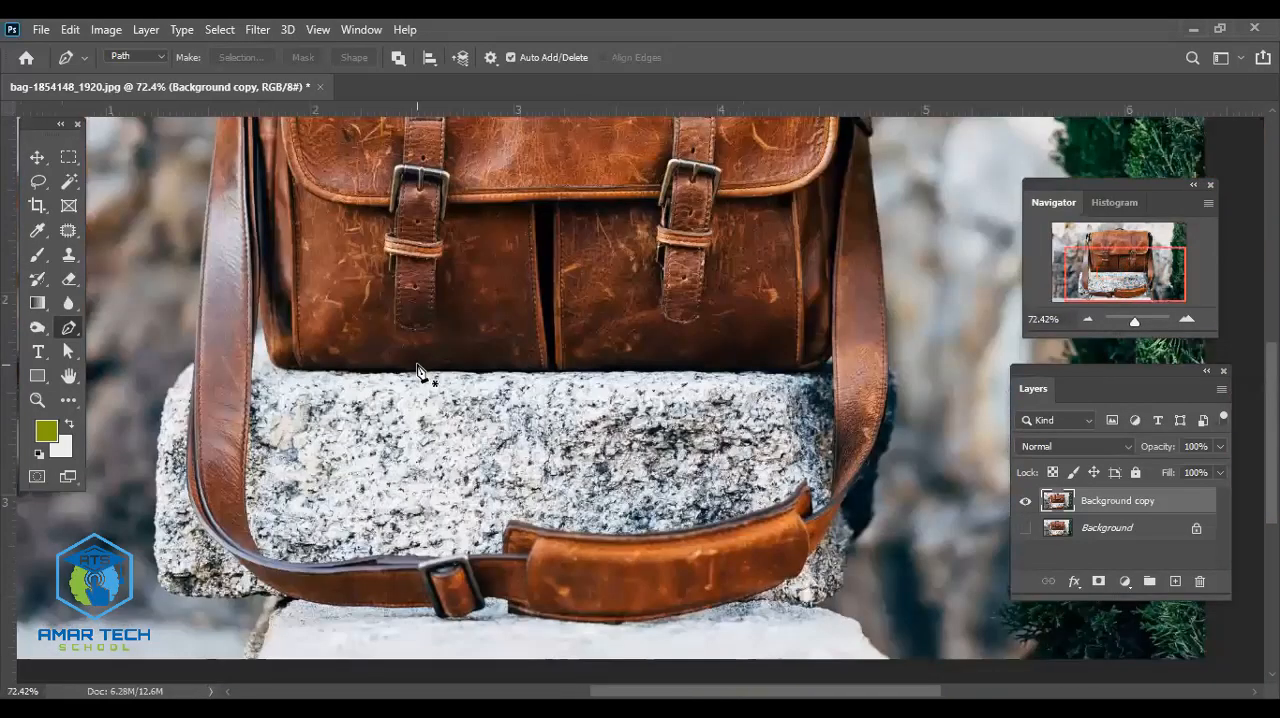
scroll(418, 372, up, 4)
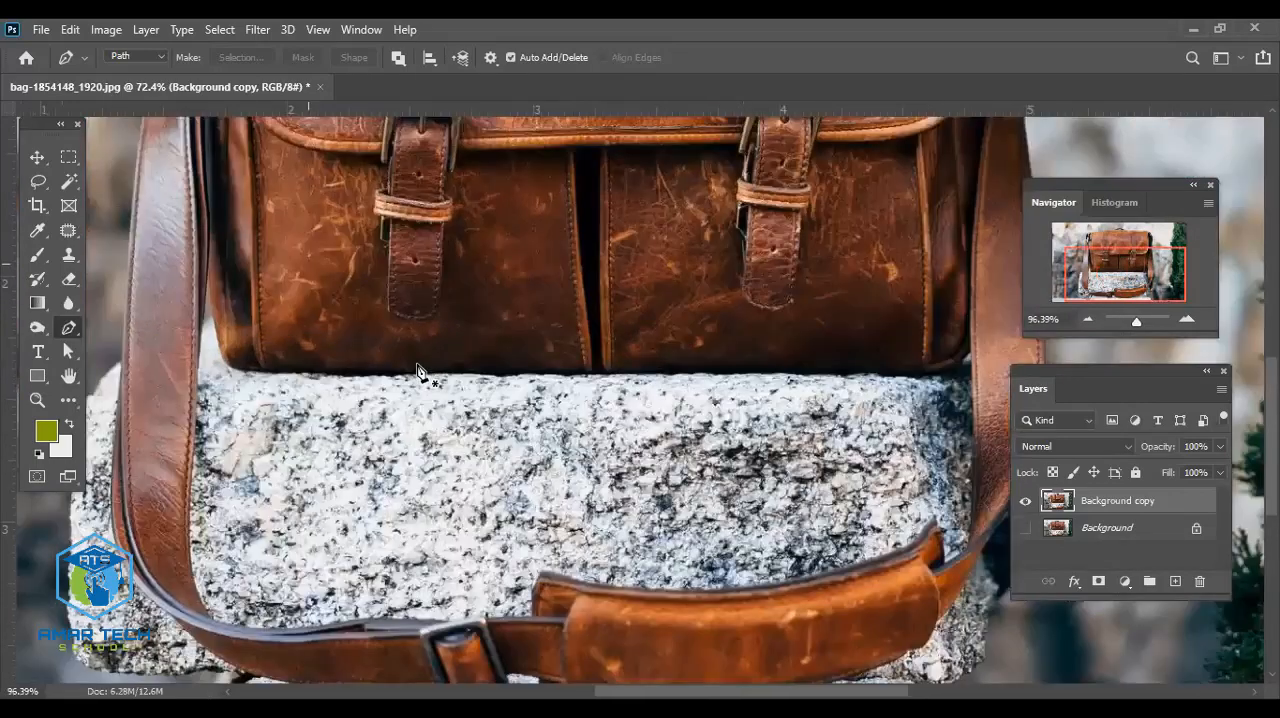
scroll(418, 372, up, 4)
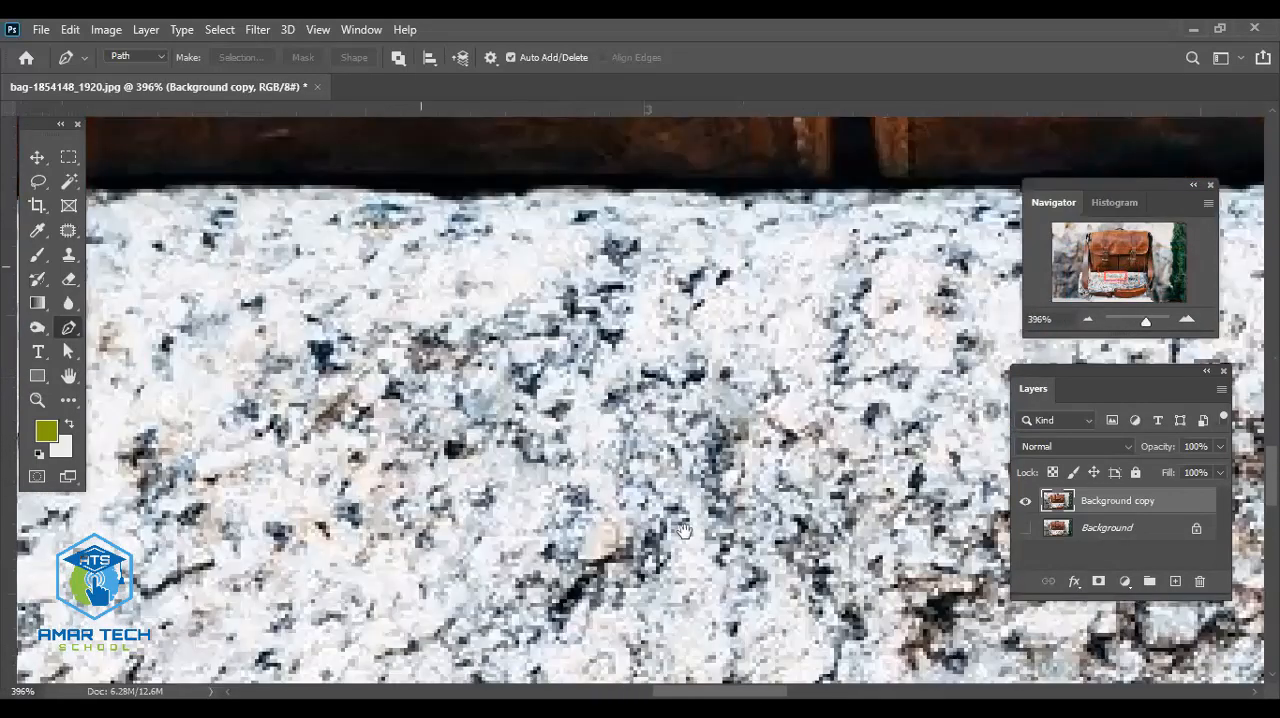
drag(685, 531, 523, 243)
drag(618, 461, 537, 167)
drag(733, 352, 739, 301)
scroll(740, 430, up, 3)
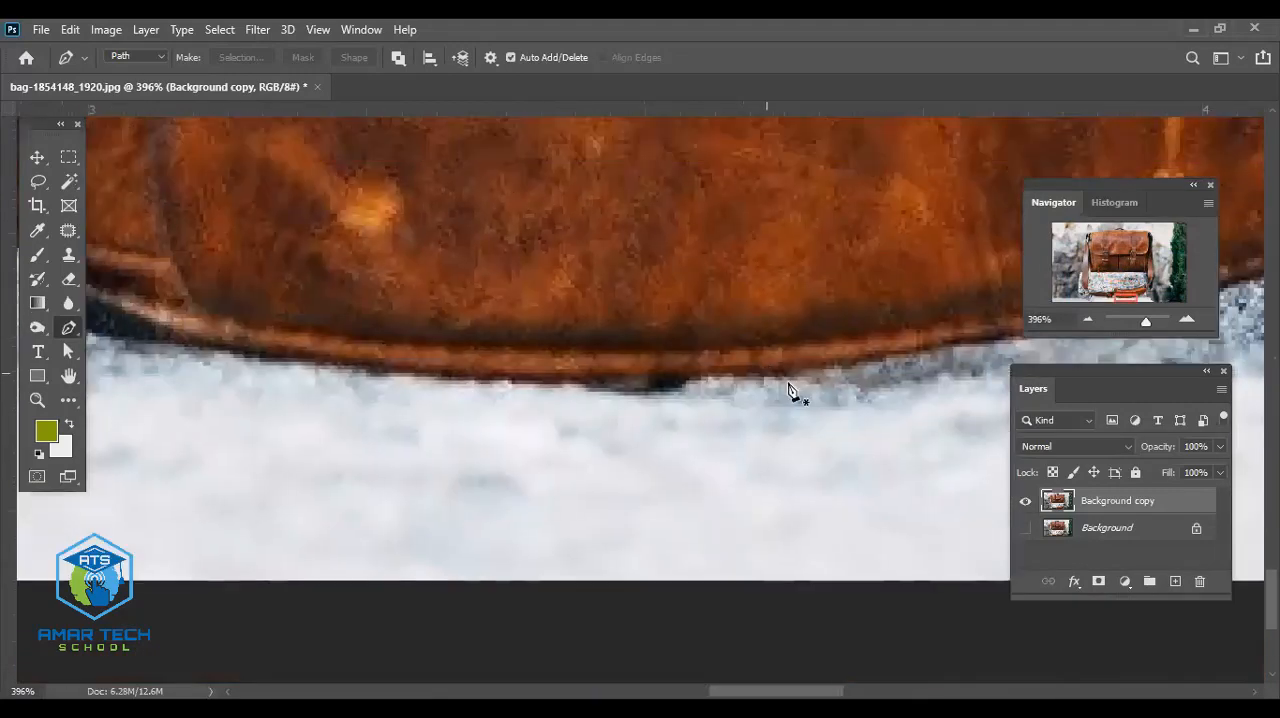
scroll(700, 420, right, 5)
scroll(832, 392, right, 4)
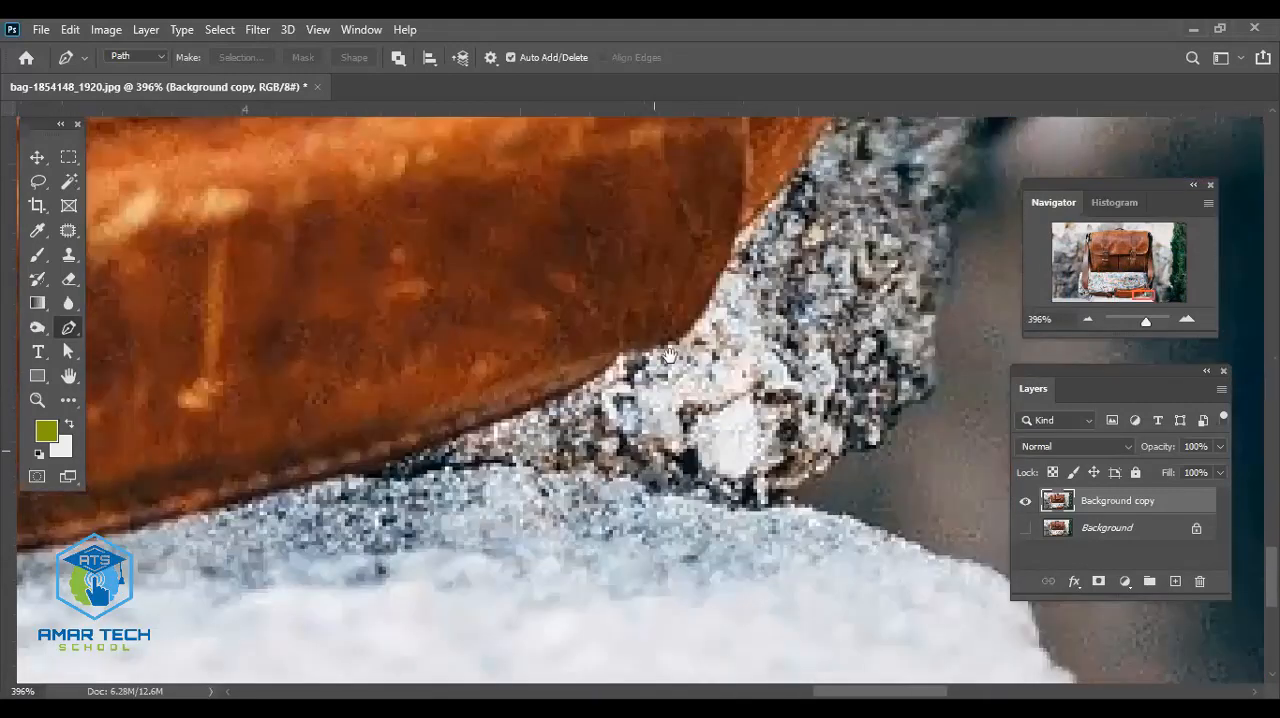
click(765, 212)
- Set the path display to Medium Blue with a thickness of 2 px in the Pen tool's path options
click(460, 60)
click(484, 62)
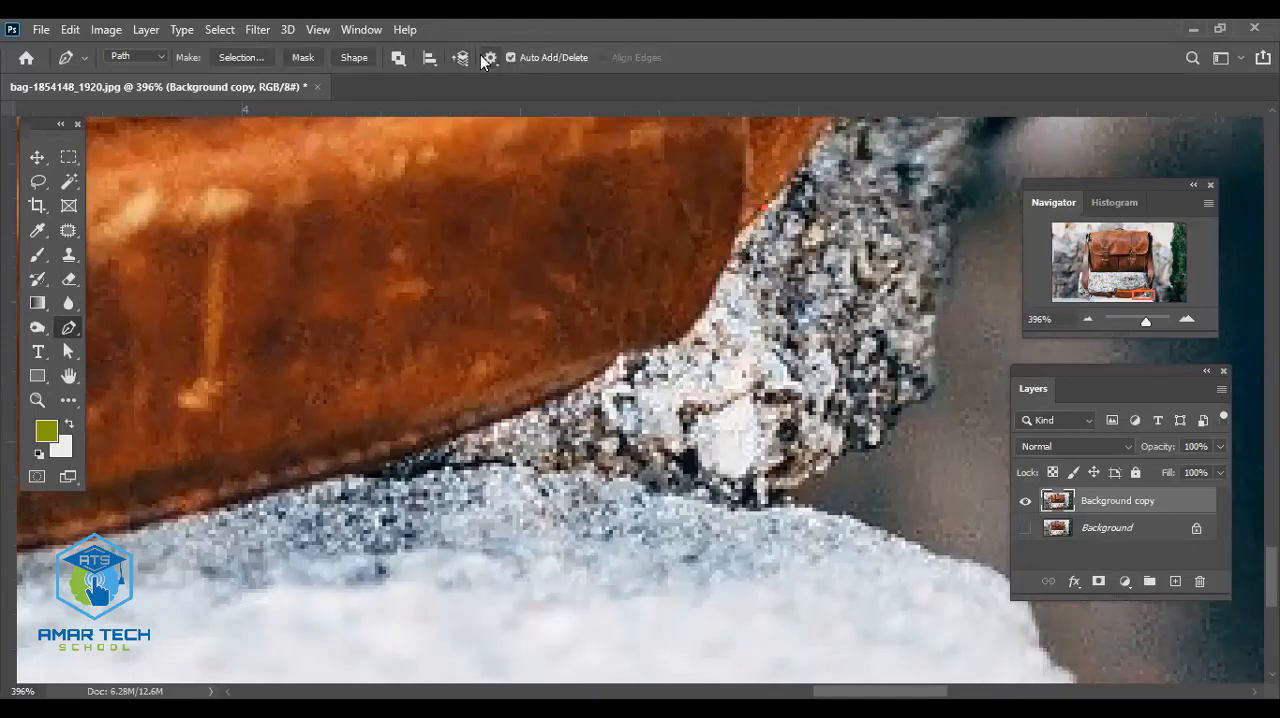
click(490, 58)
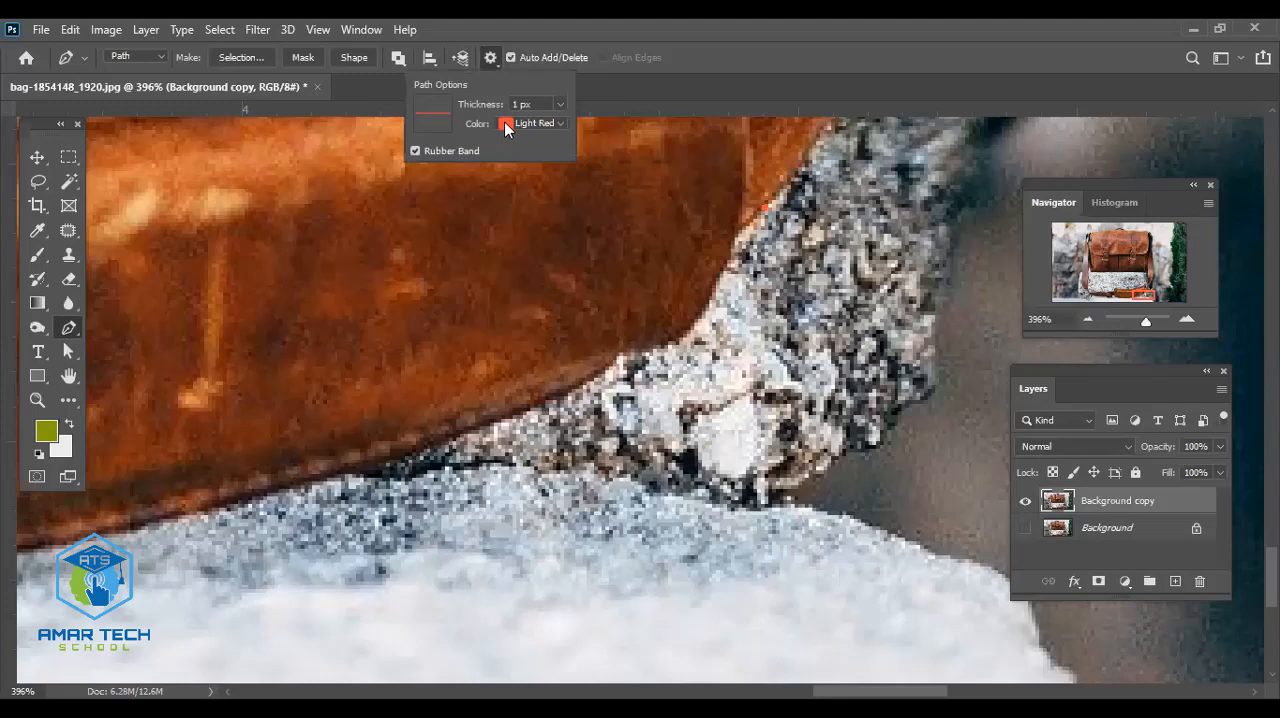
click(504, 122)
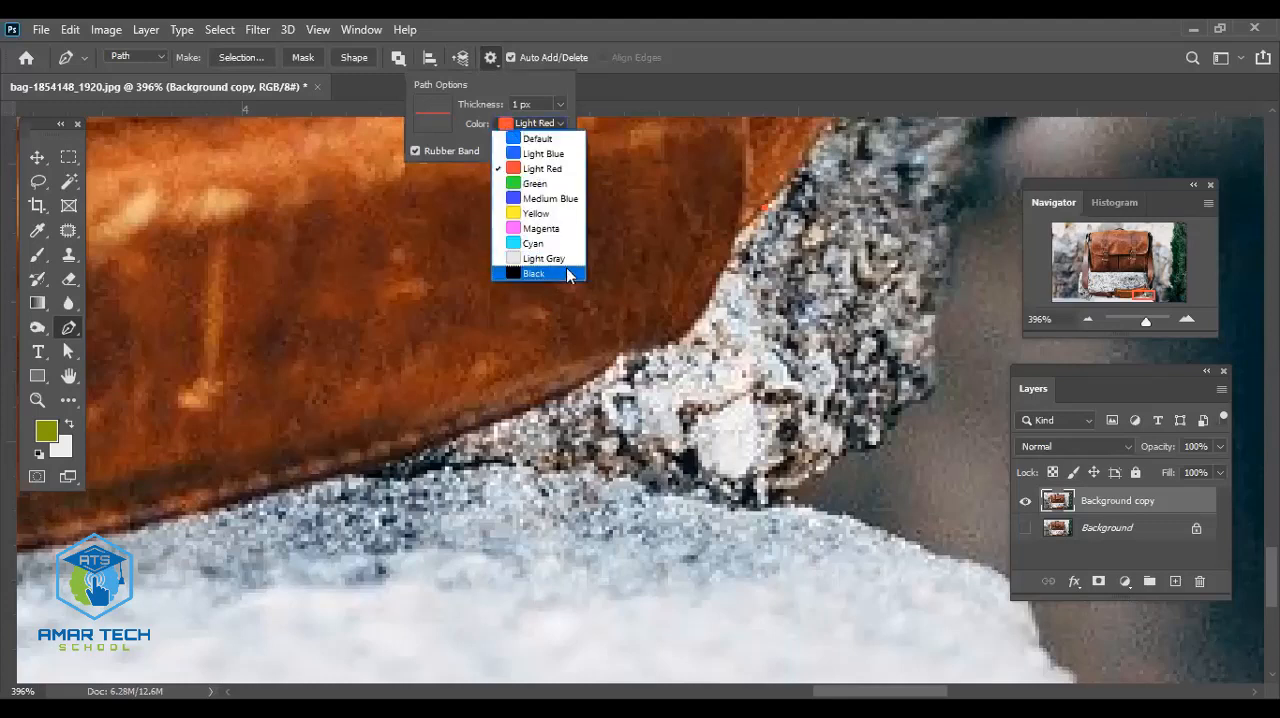
click(561, 200)
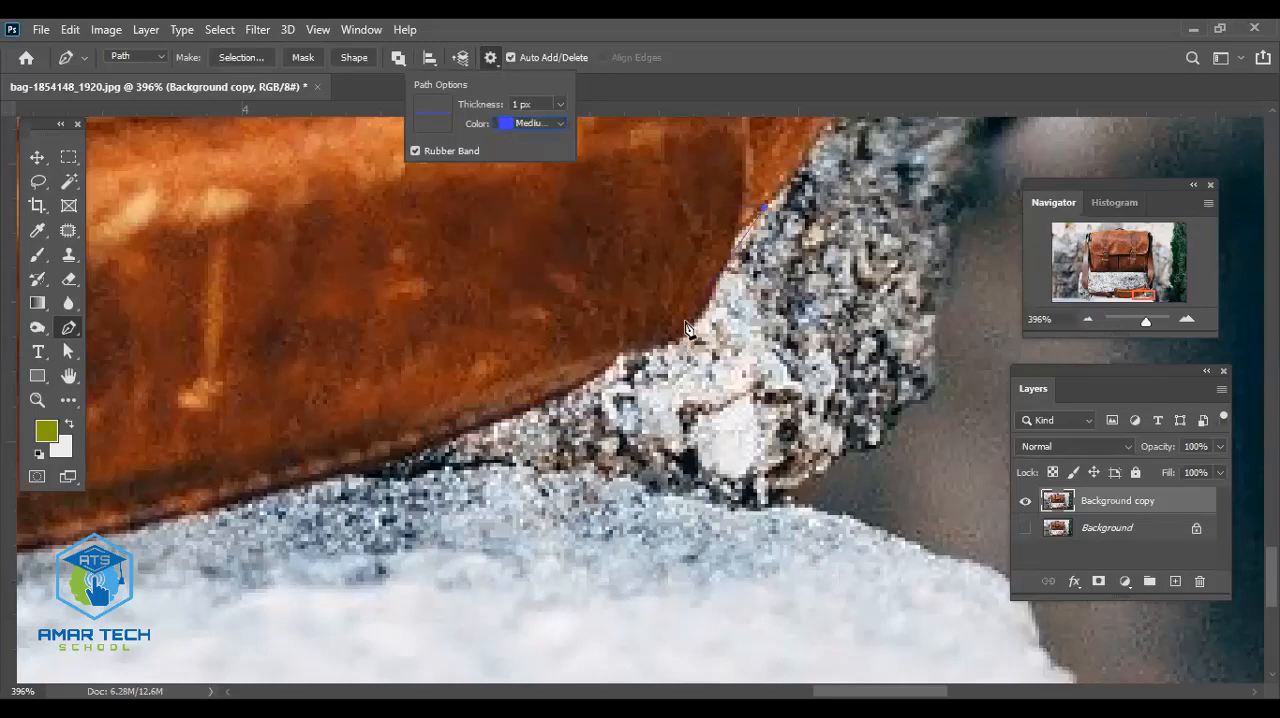
click(561, 103)
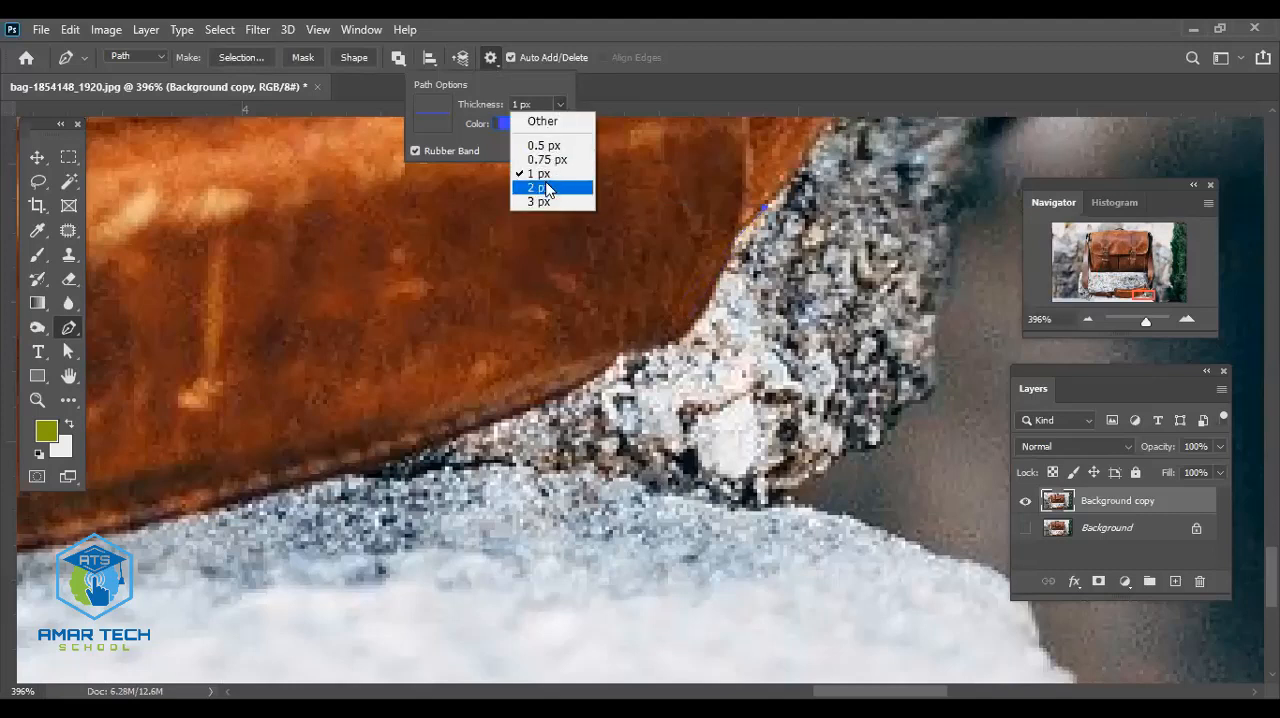
click(546, 188)
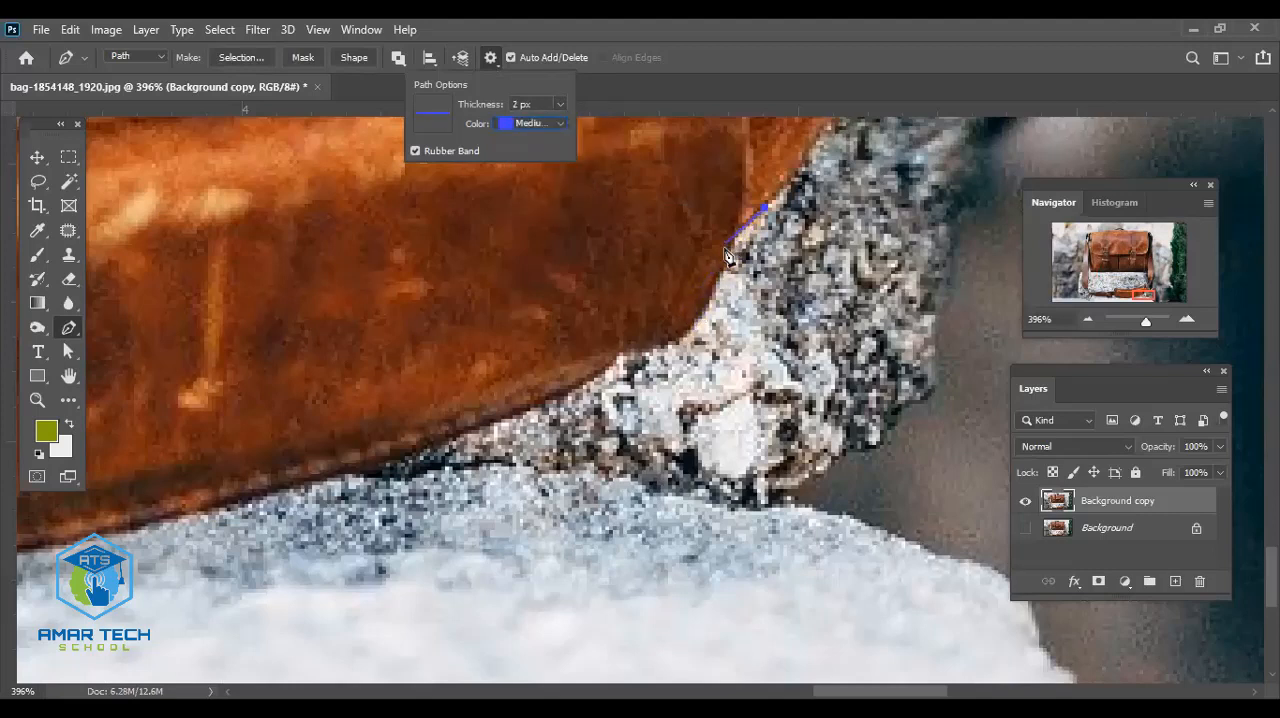
- Trace the path with curved anchor points around the shoulder pad's lower right corner
drag(724, 252, 710, 290)
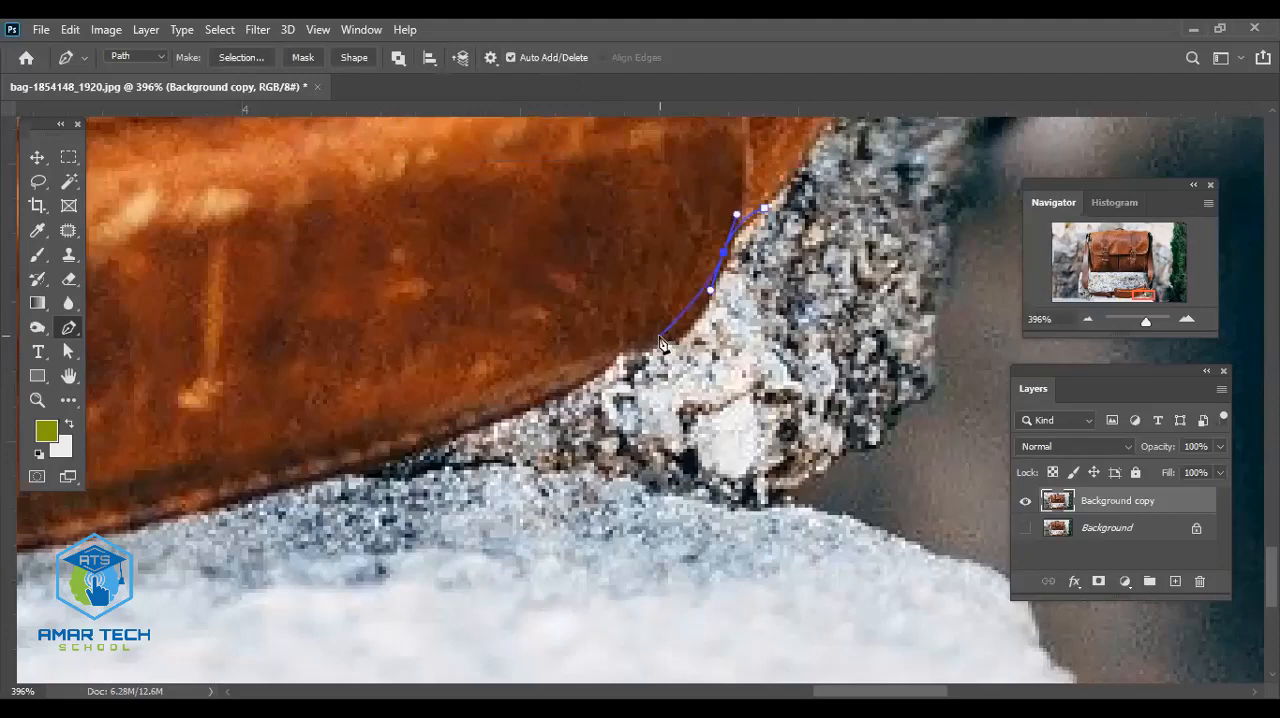
drag(660, 337, 622, 351)
click(587, 376)
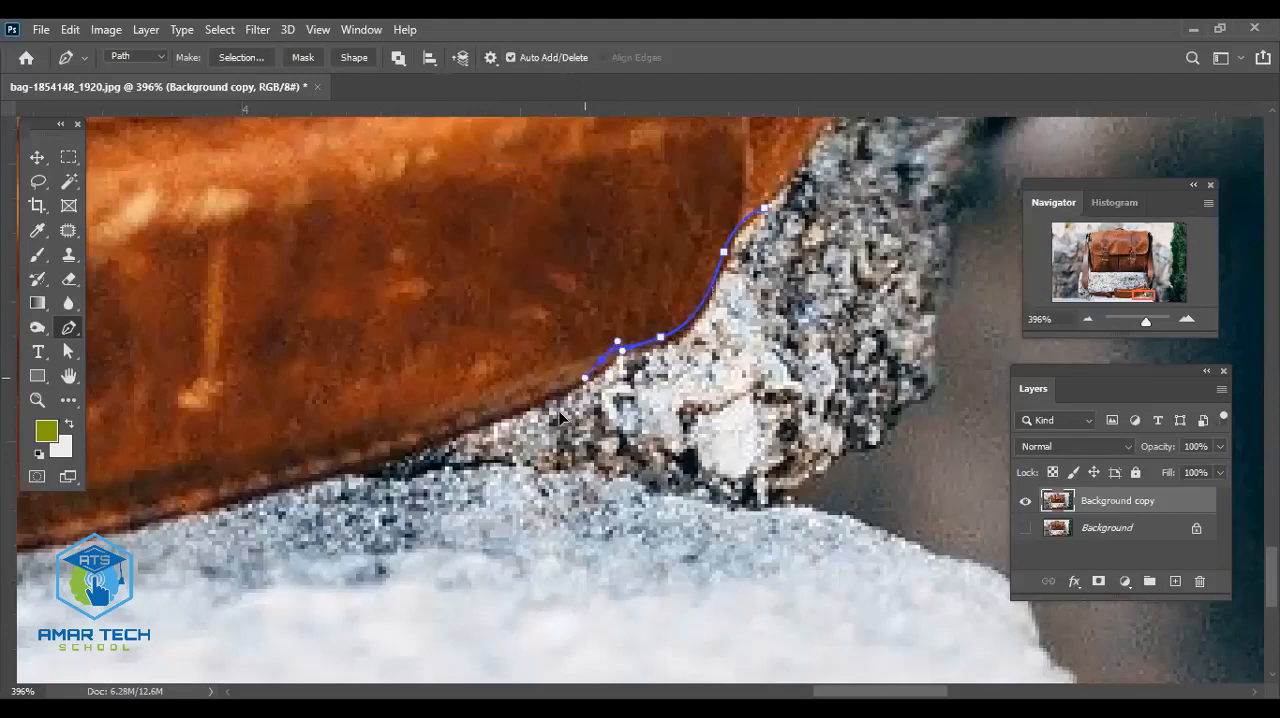
- Continue the path leftward from the corner along the shoulder pad's rising lower edge
drag(558, 414, 745, 388)
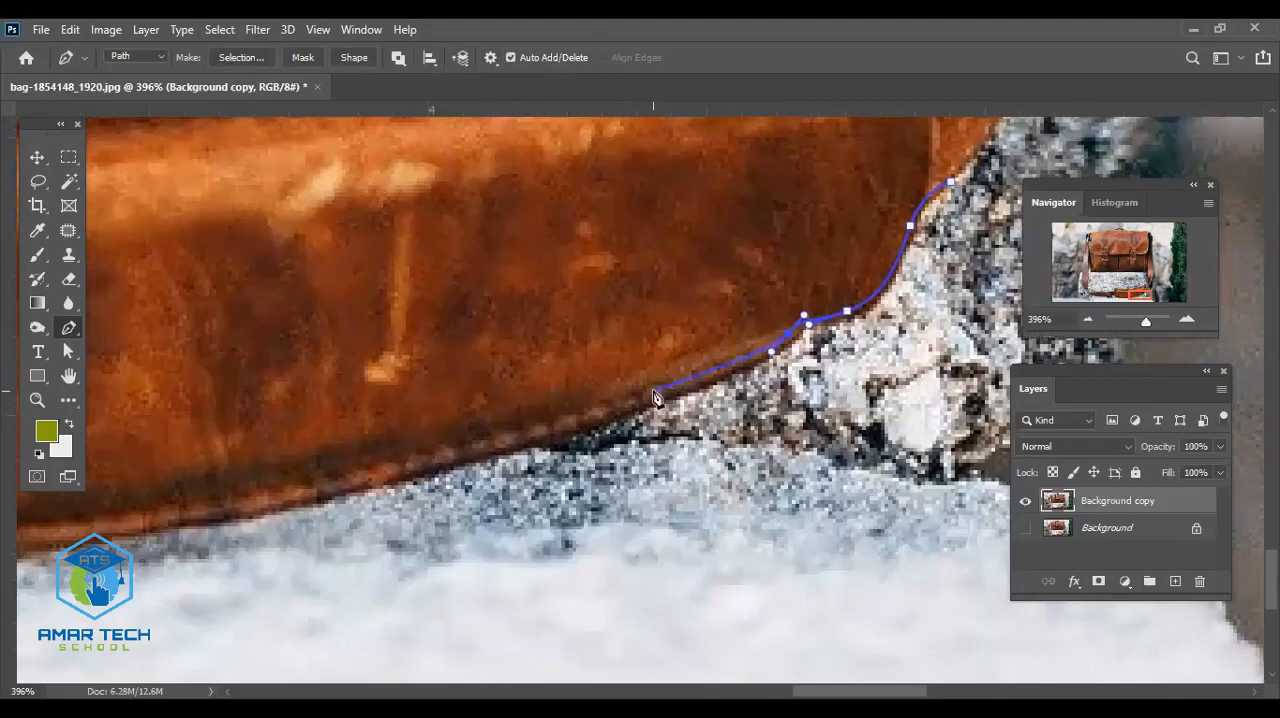
scroll(655, 397, up, 2)
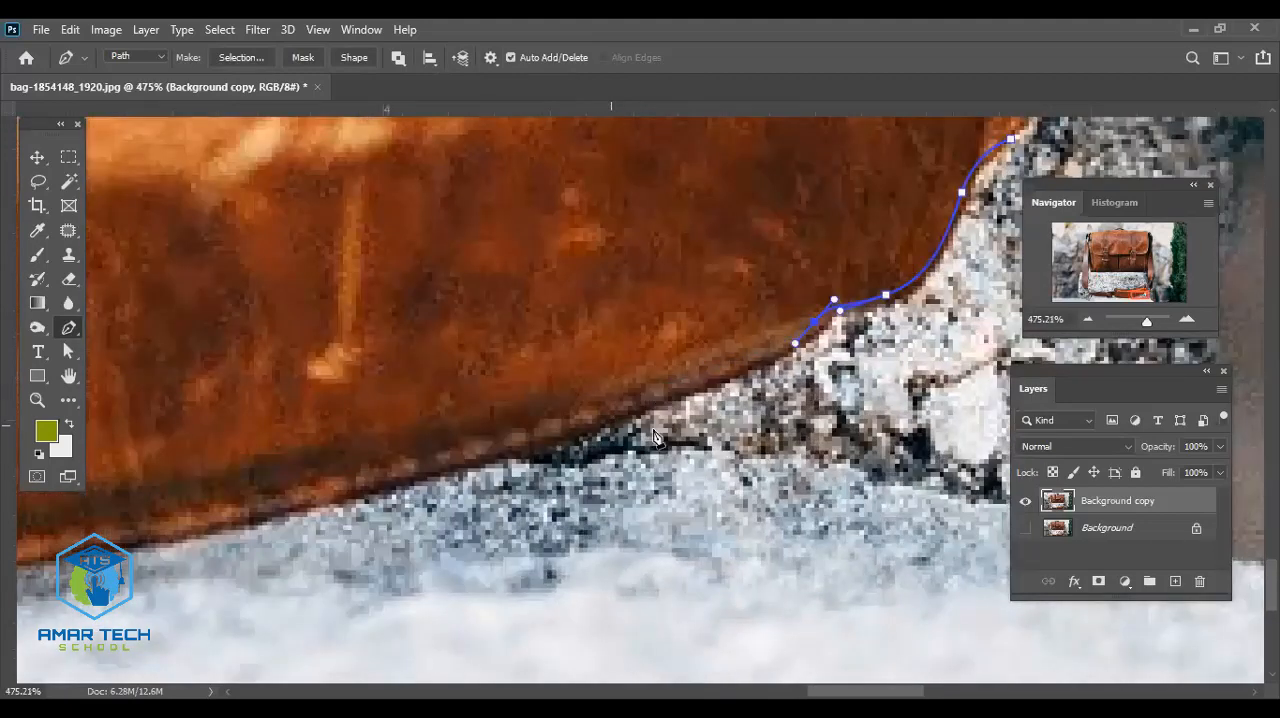
click(573, 431)
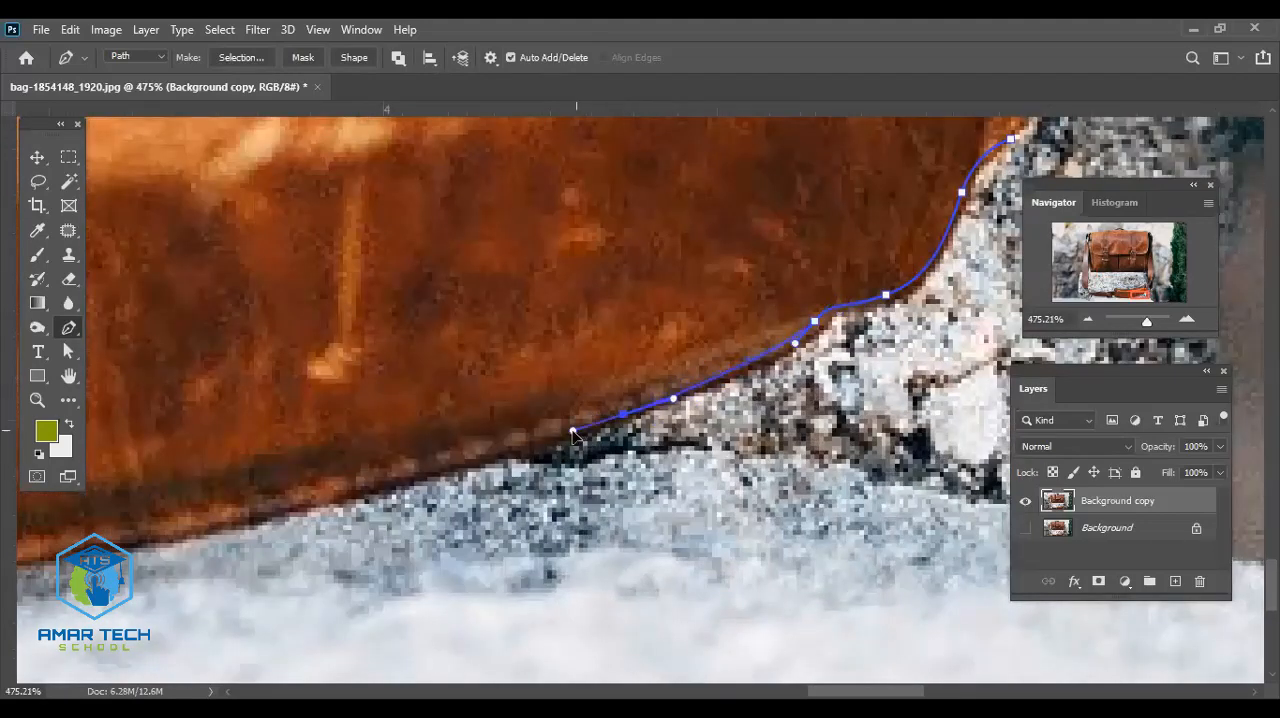
click(444, 468)
- Extend the path with curved anchor points along the lowest stretch of the shoulder pad's bottom edge
drag(400, 469, 790, 393)
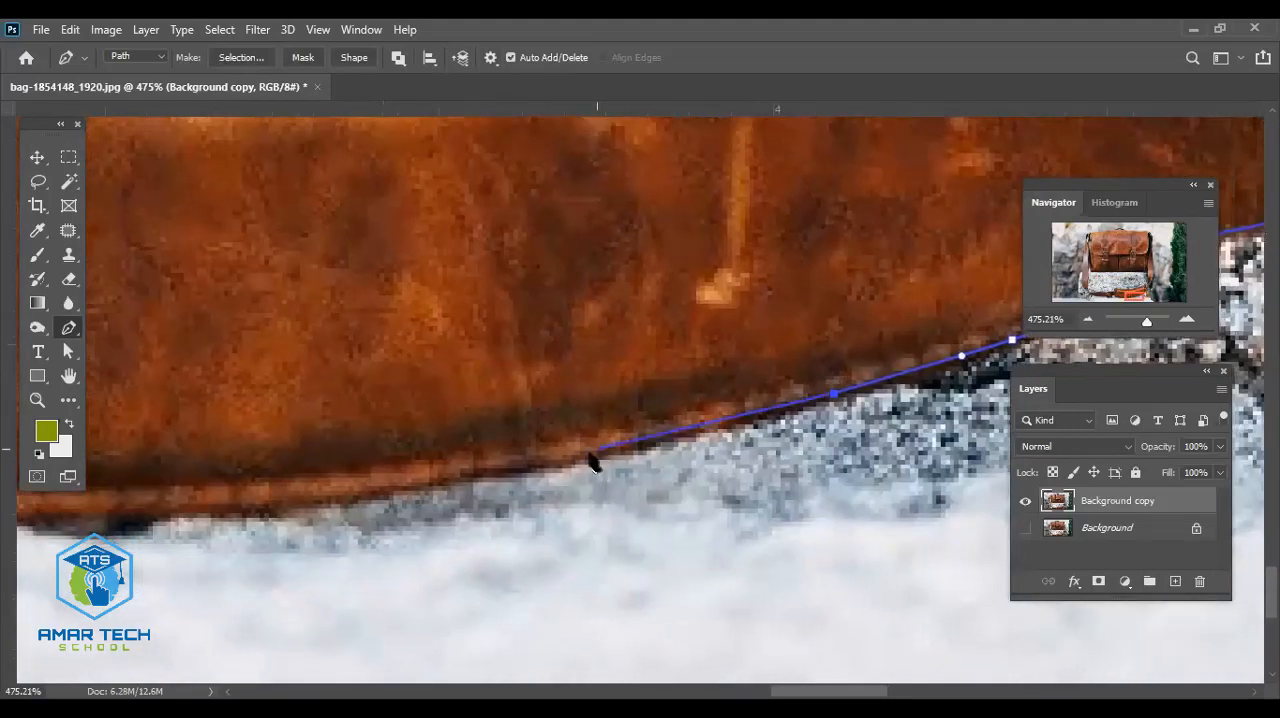
drag(590, 458, 547, 466)
drag(470, 471, 914, 412)
drag(703, 441, 667, 445)
drag(590, 454, 860, 366)
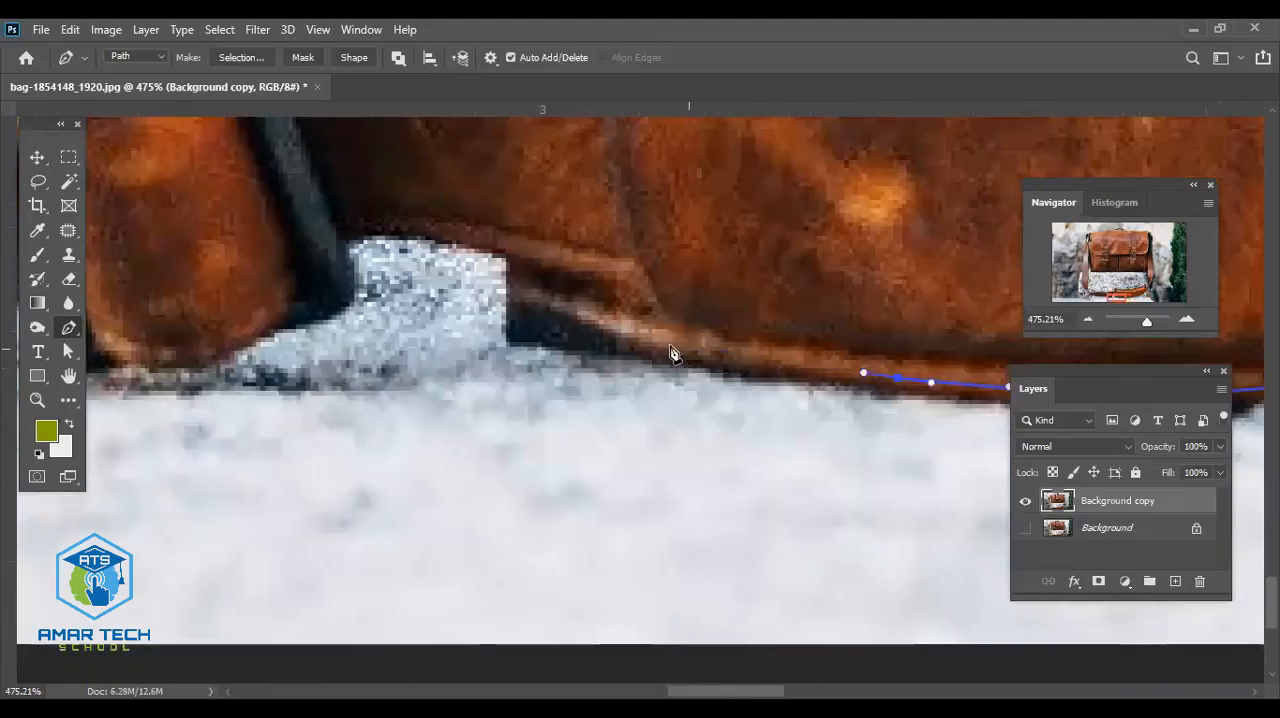
- Place a curved anchor point near the shoulder pad's left end, undoing the first misplaced one
drag(654, 352, 682, 344)
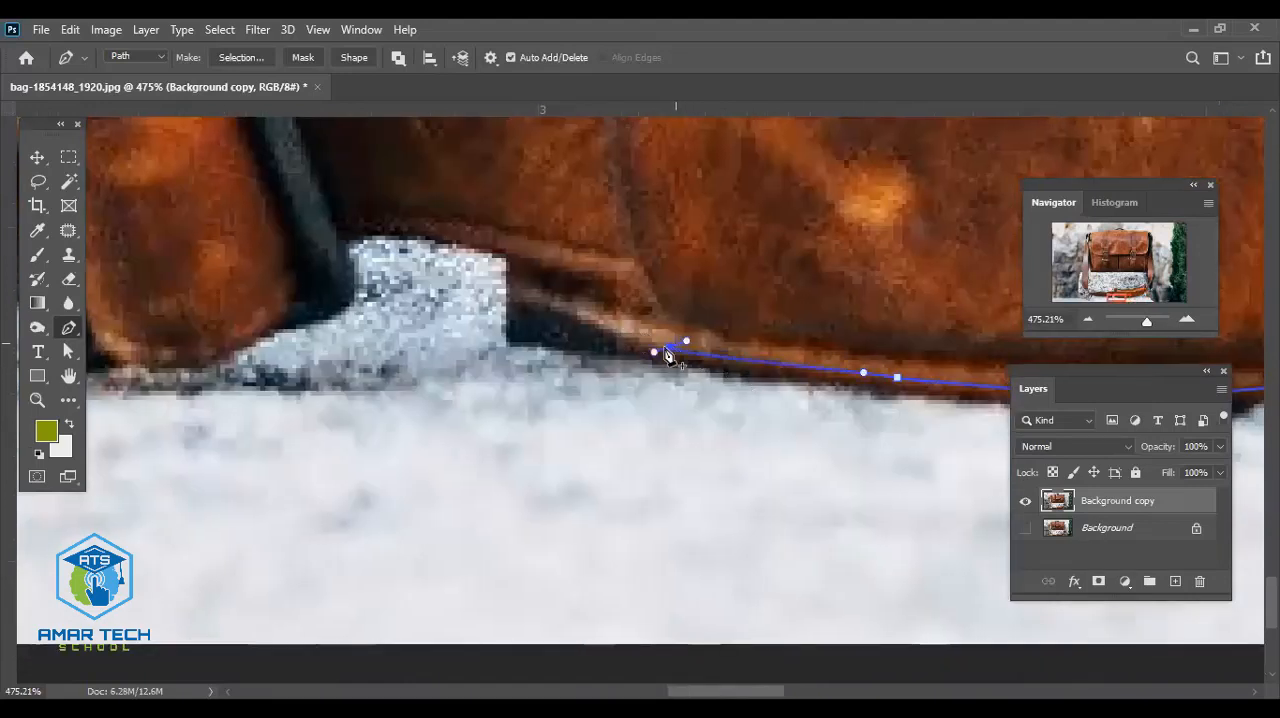
key(ctrl+z)
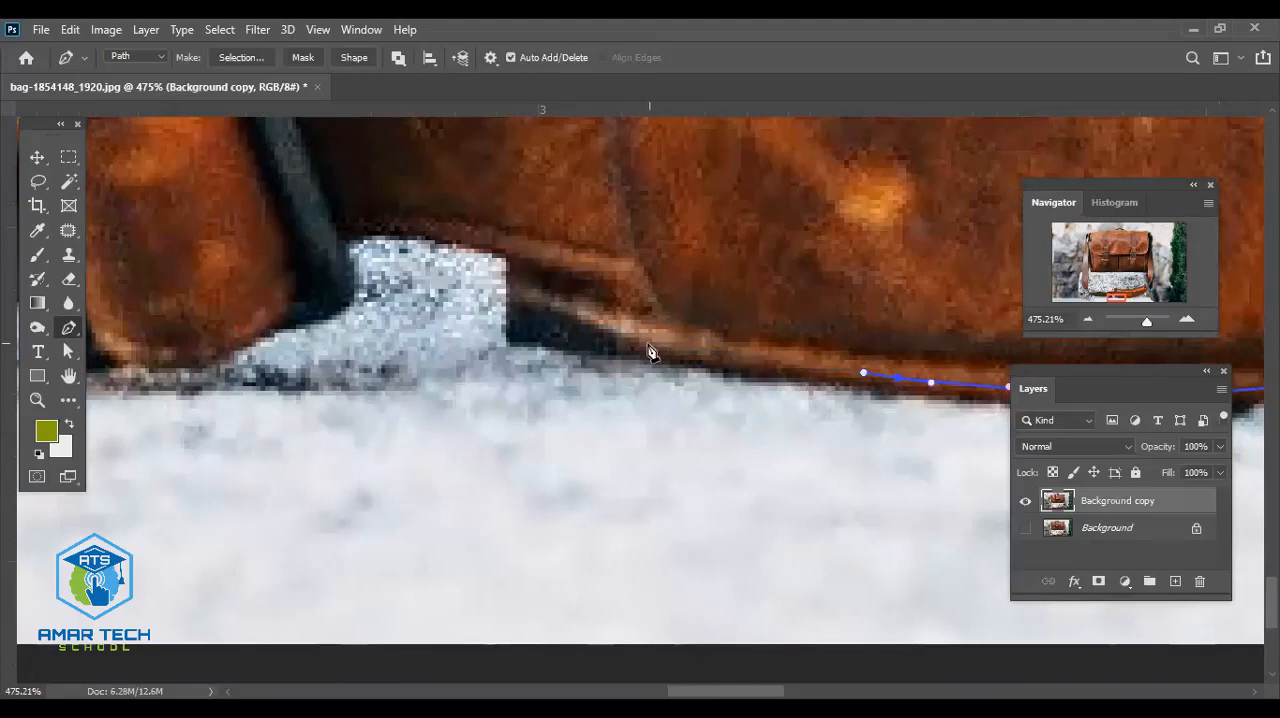
drag(671, 347, 615, 329)
- Refine the direction handles of the existing anchor points along the lowest stretch of the shoulder pad's bottom edge
drag(943, 420, 480, 363)
drag(727, 390, 418, 405)
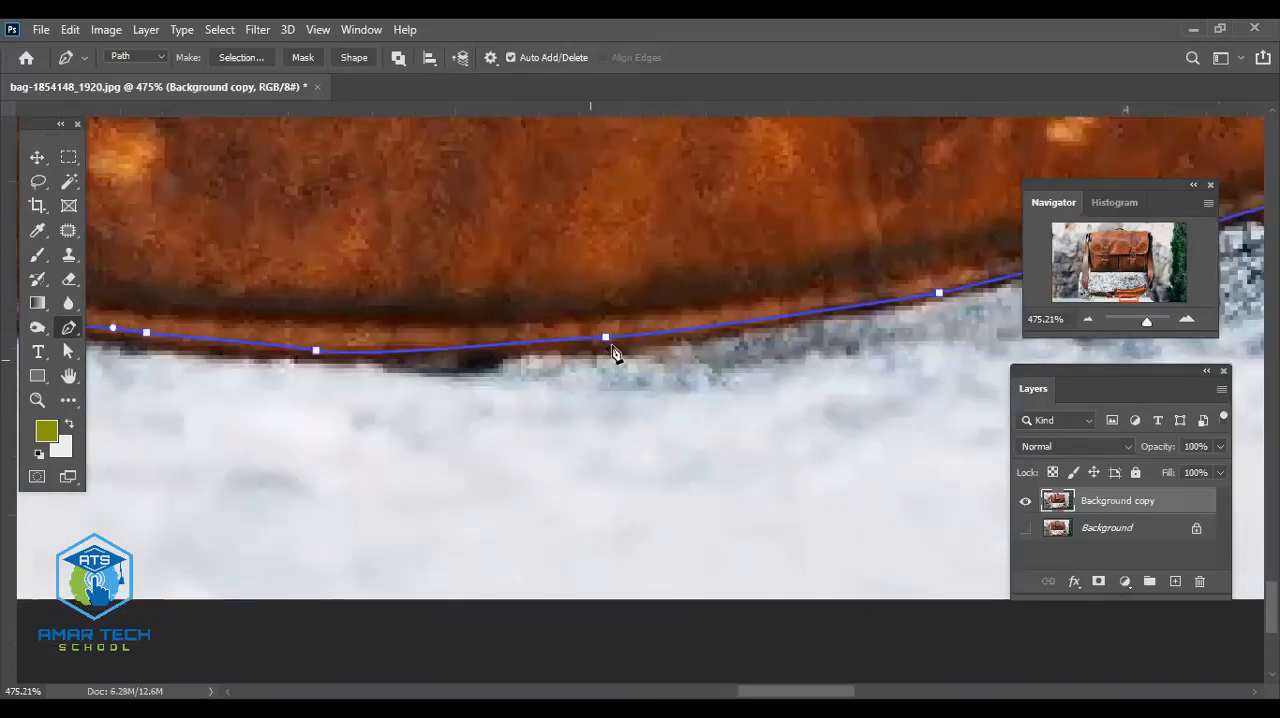
drag(606, 338, 571, 343)
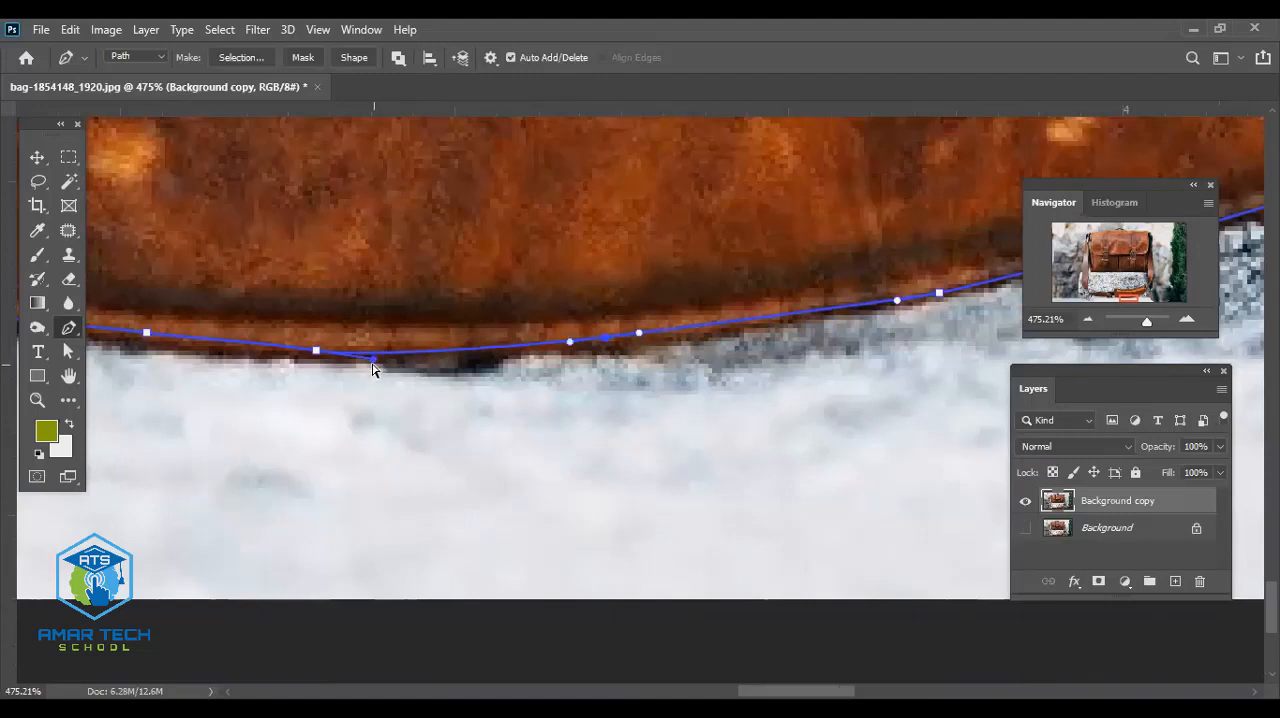
drag(375, 360, 374, 353)
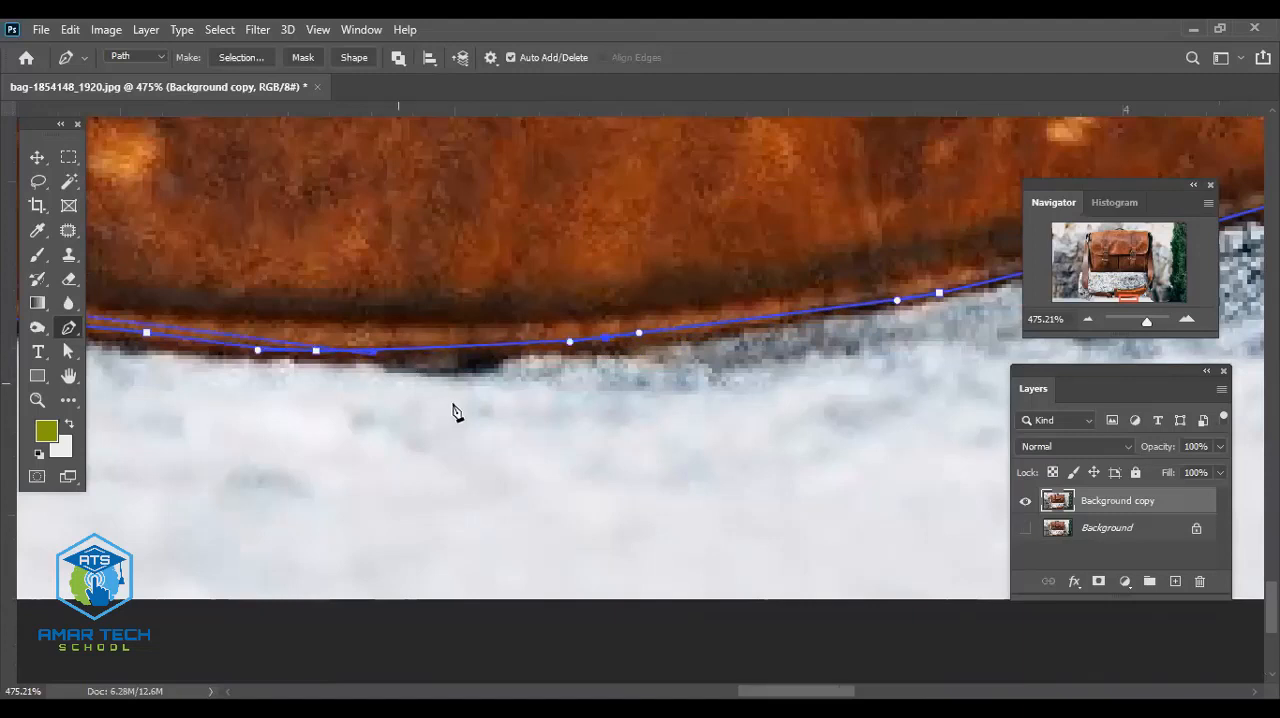
- Trace the path from the shoulder pad's left end up and around the pale stone gap to the dark-edged strap
drag(540, 430, 640, 434)
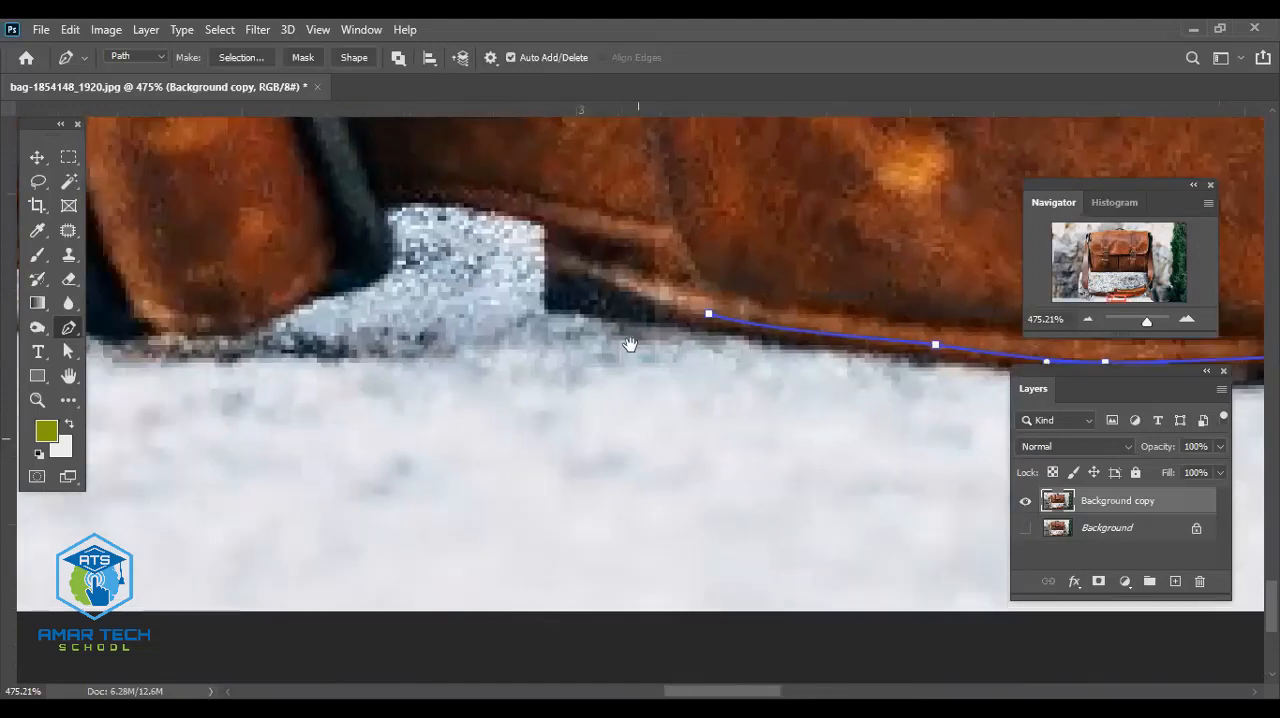
drag(558, 296, 573, 296)
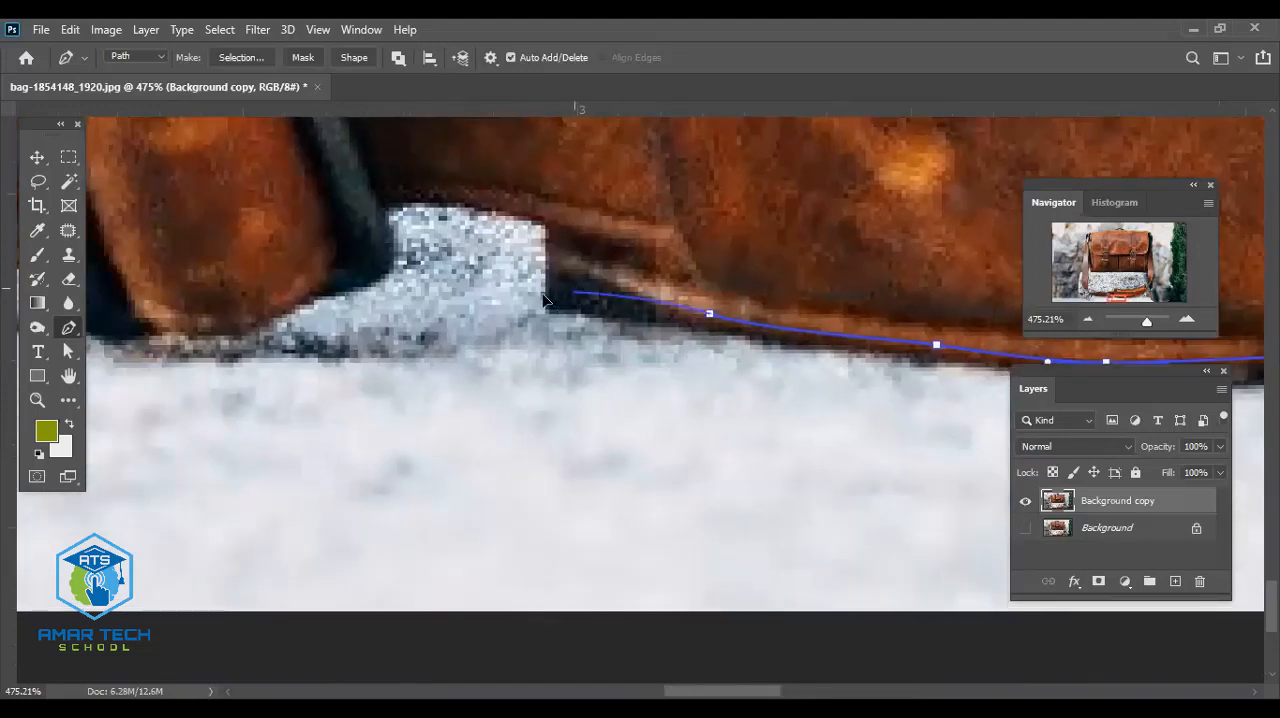
click(548, 234)
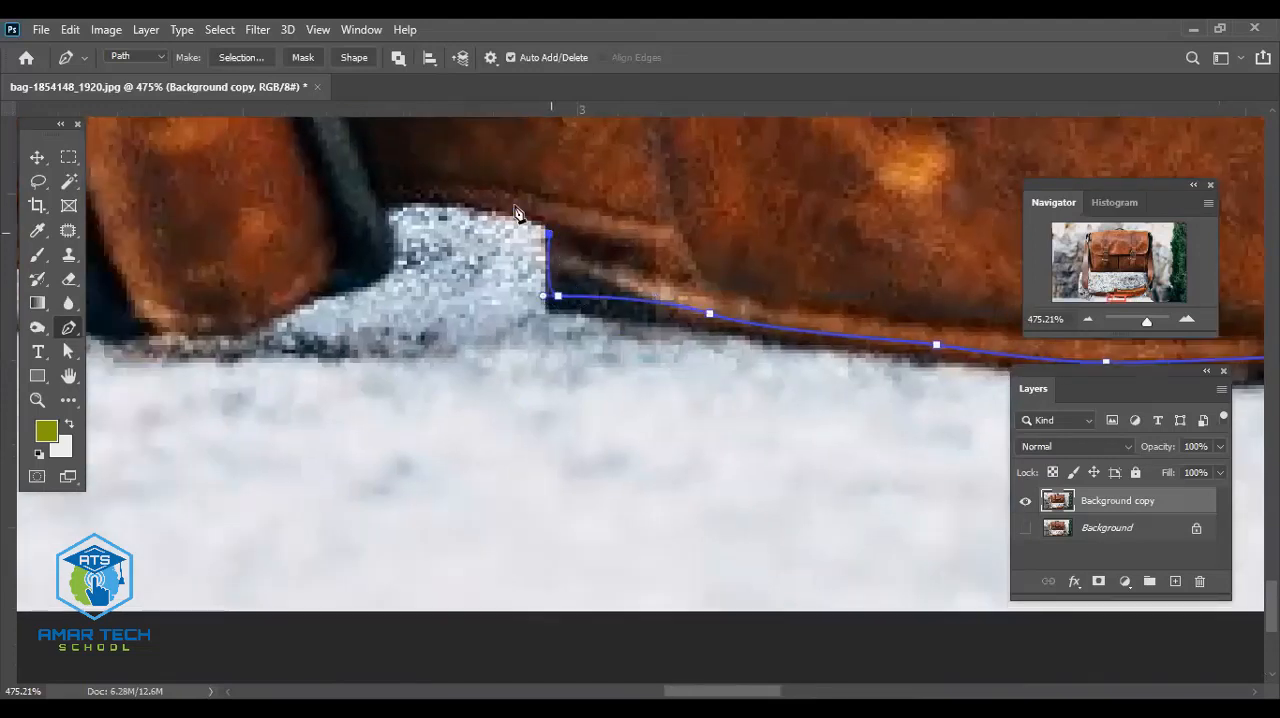
click(496, 208)
drag(500, 208, 374, 264)
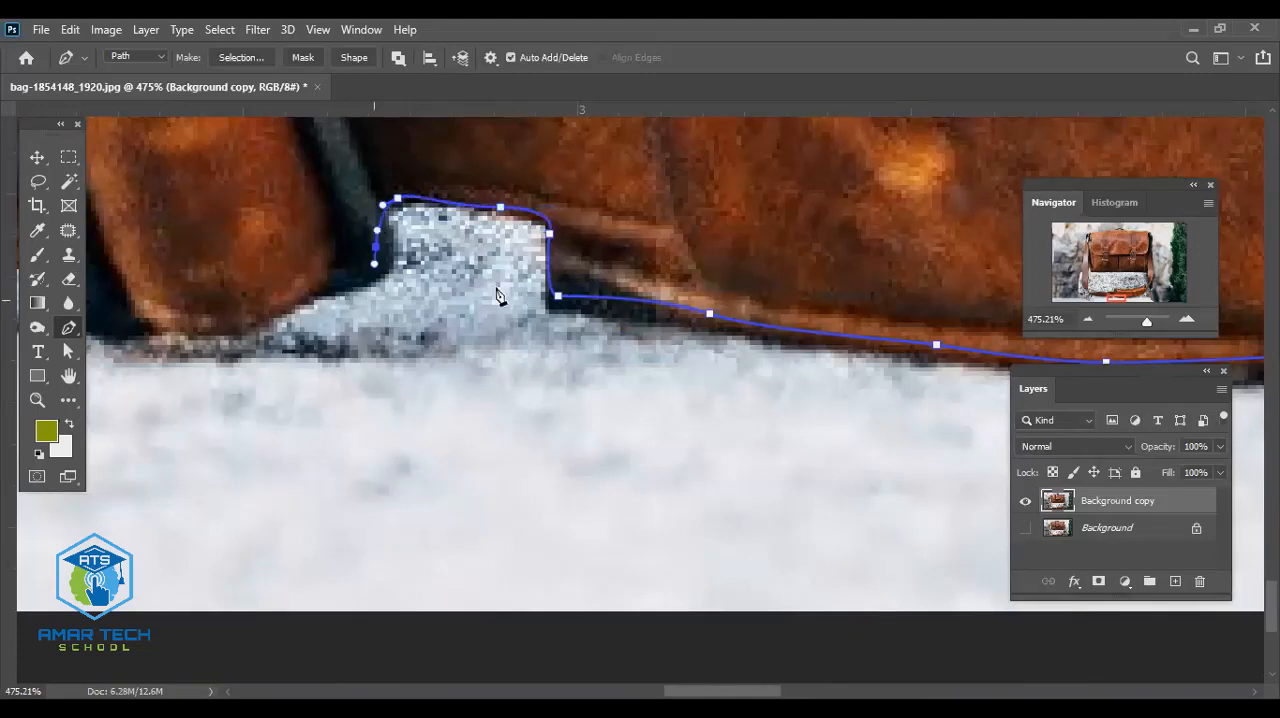
- Trace the path with curved anchor points around the lower tip of the dark-edged strap to the stitched edge beyond it
scroll(480, 297, left, 3)
drag(494, 285, 464, 301)
drag(427, 316, 277, 342)
drag(273, 368, 587, 403)
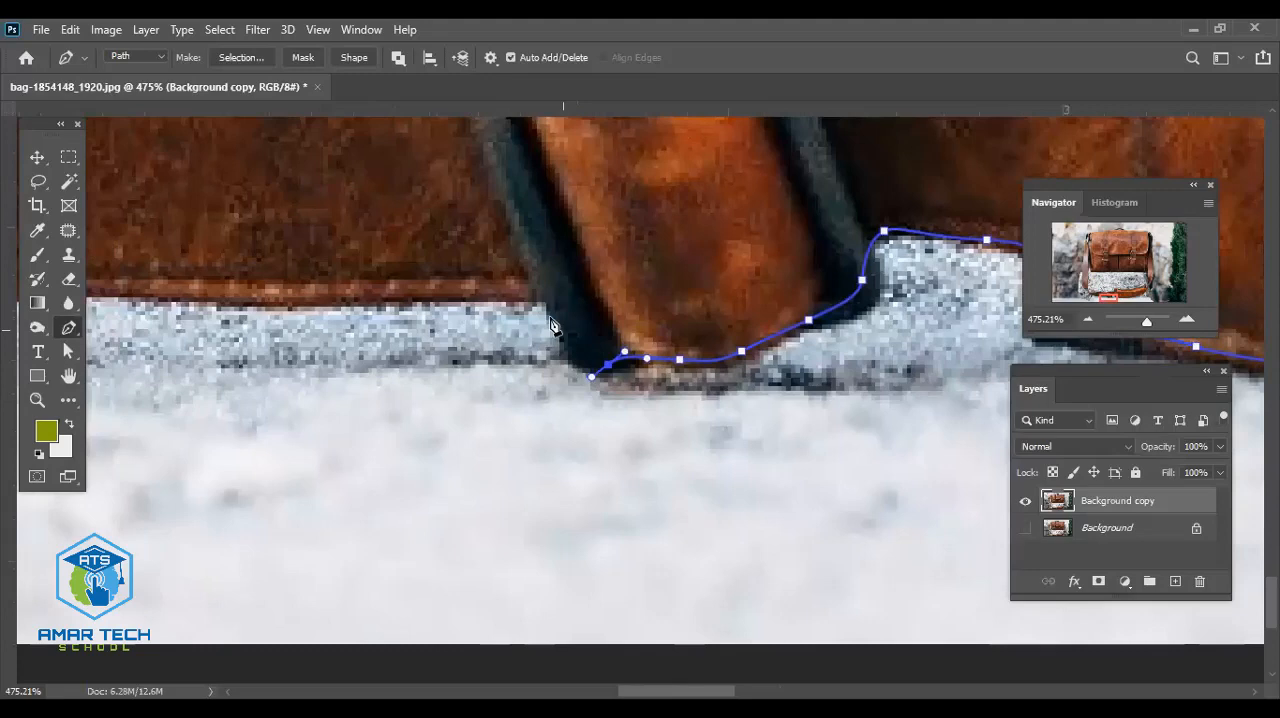
drag(555, 320, 543, 300)
drag(524, 288, 602, 292)
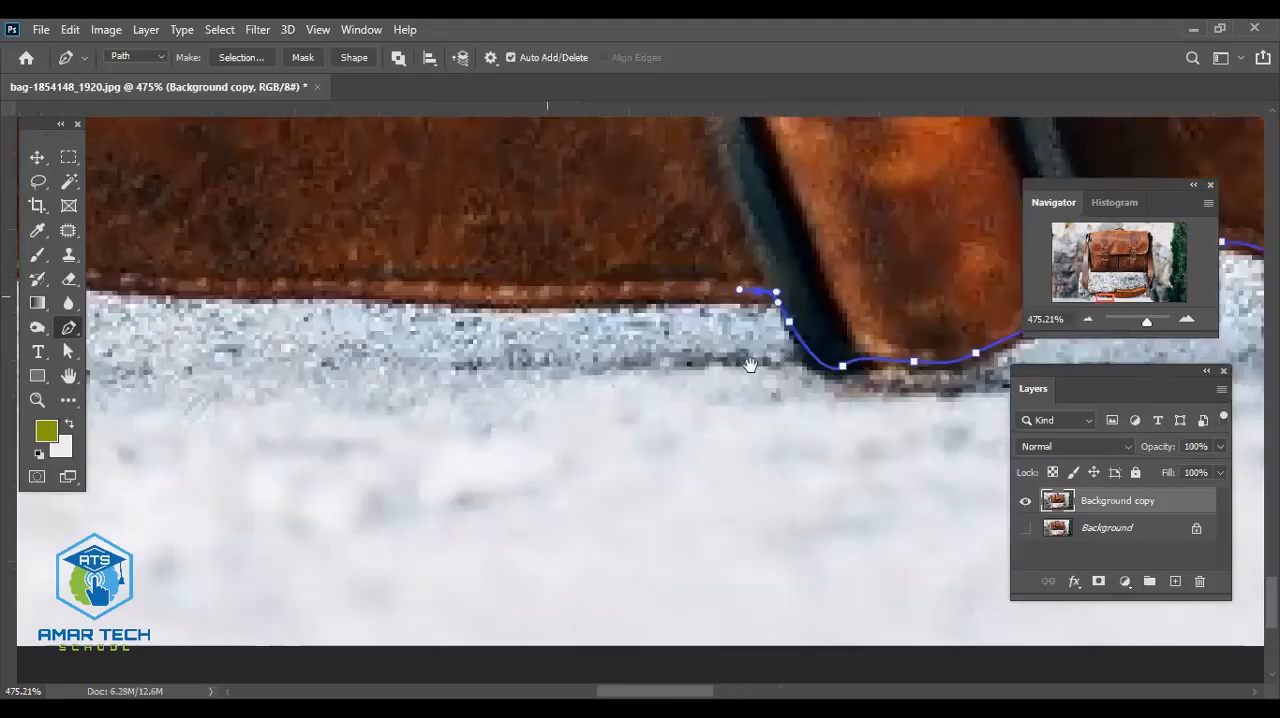
- Continue the path leftward along the stitched lower edge of the strap to the dark gap between the stones
drag(500, 296, 492, 293)
drag(338, 309, 553, 335)
drag(552, 370, 865, 359)
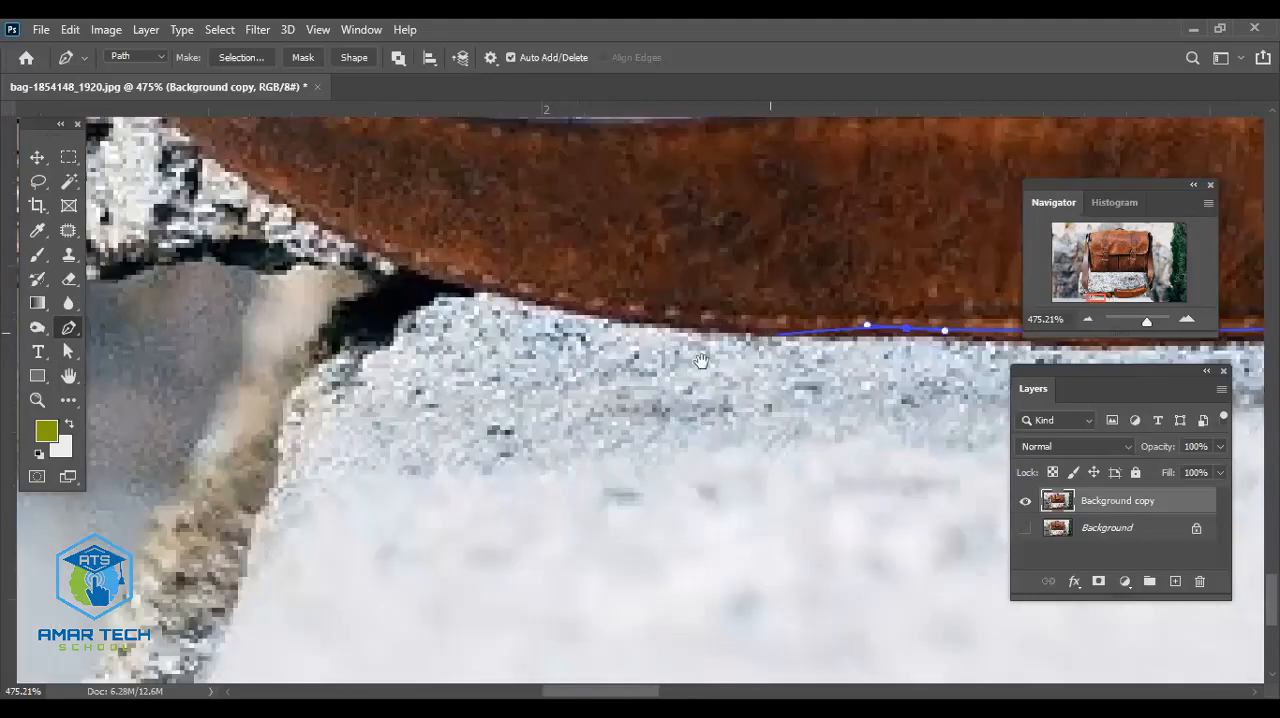
drag(751, 324, 925, 349)
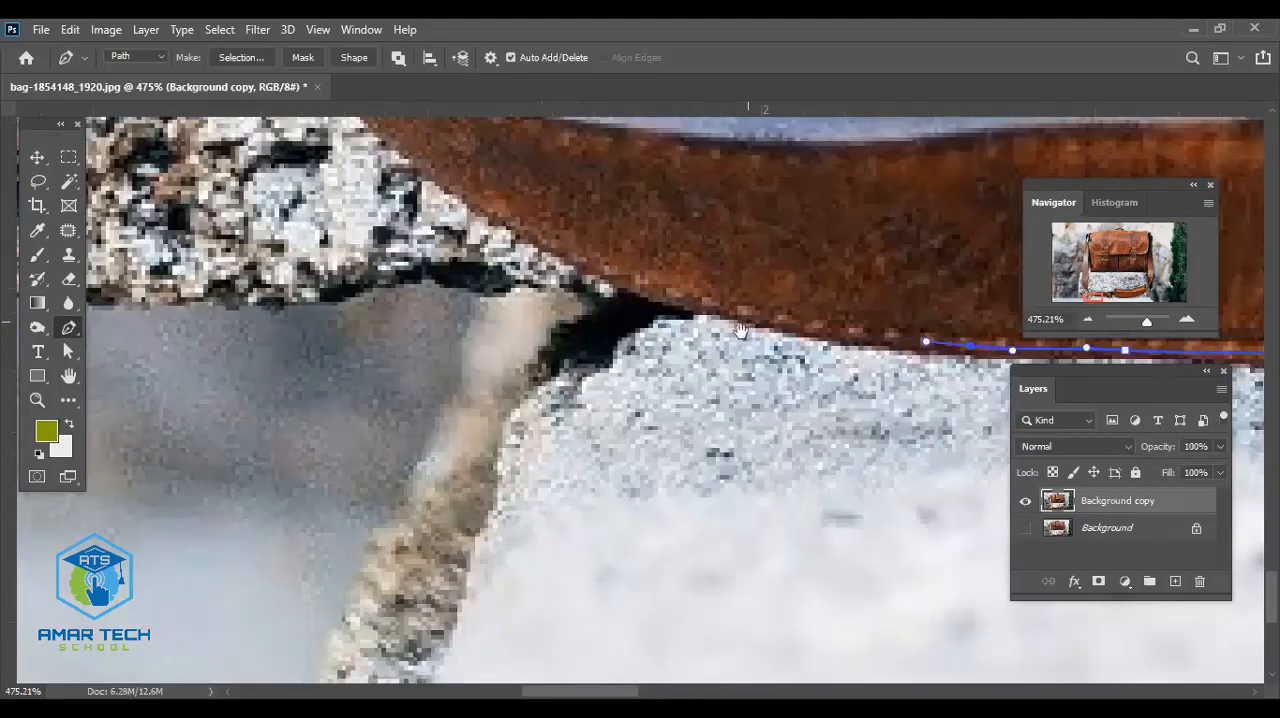
drag(746, 314, 697, 299)
- Extend the path up the strap's rising lower-left edge to where the grey piping begins
drag(905, 377, 1187, 461)
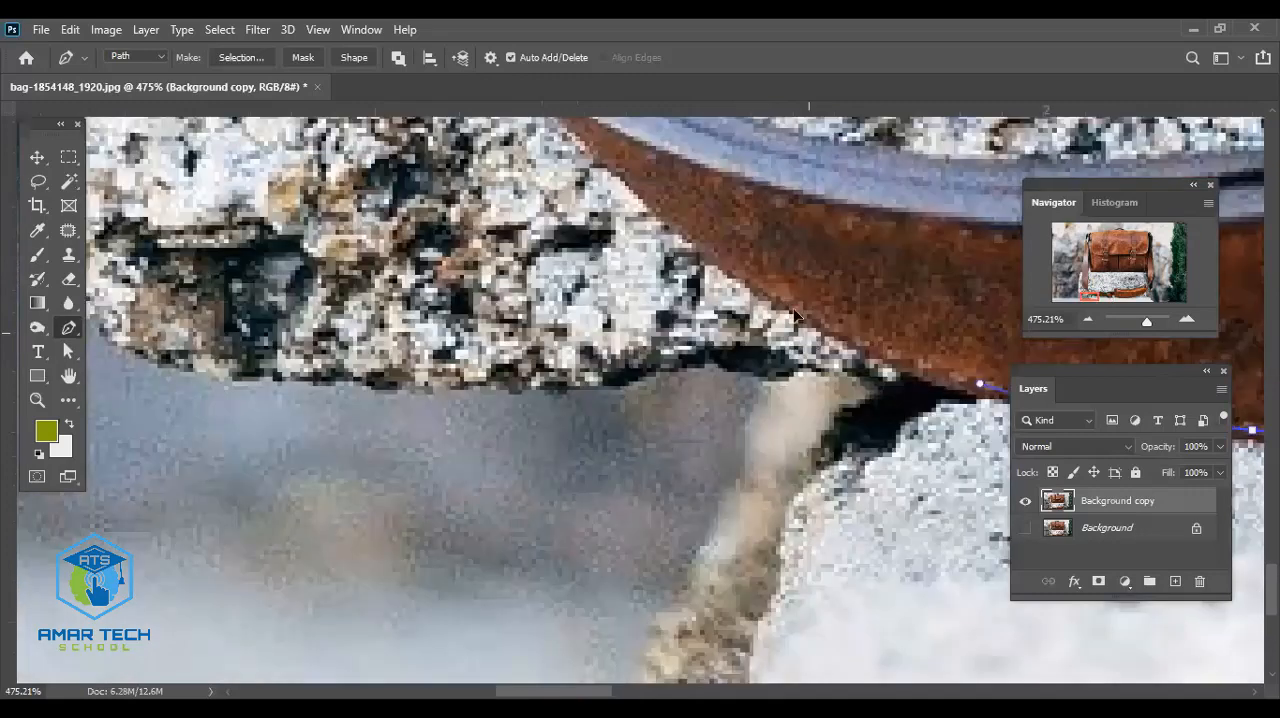
drag(804, 325, 751, 291)
drag(649, 215, 860, 452)
click(737, 338)
drag(772, 373, 783, 410)
scroll(859, 460, up, 1)
scroll(830, 438, down, 1)
click(773, 388)
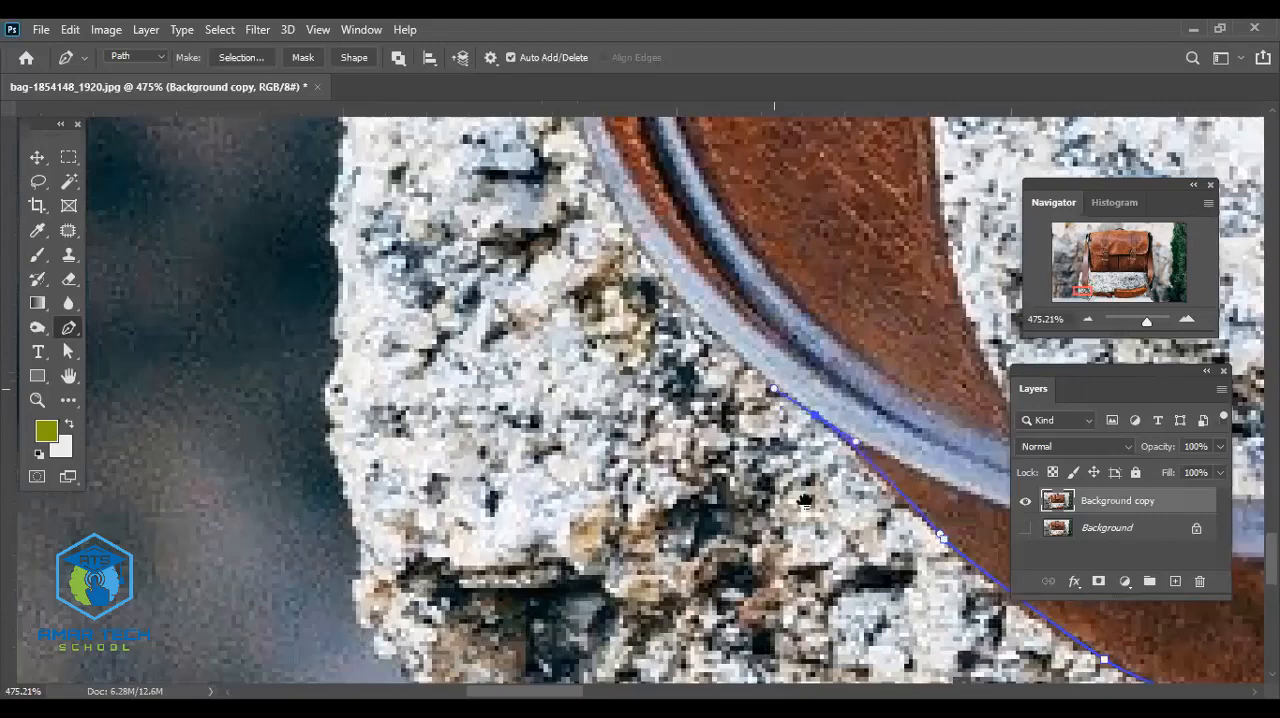
- Trace the outer bend of the grey piping with curved anchor points until the strap turns vertical
drag(805, 502, 649, 610)
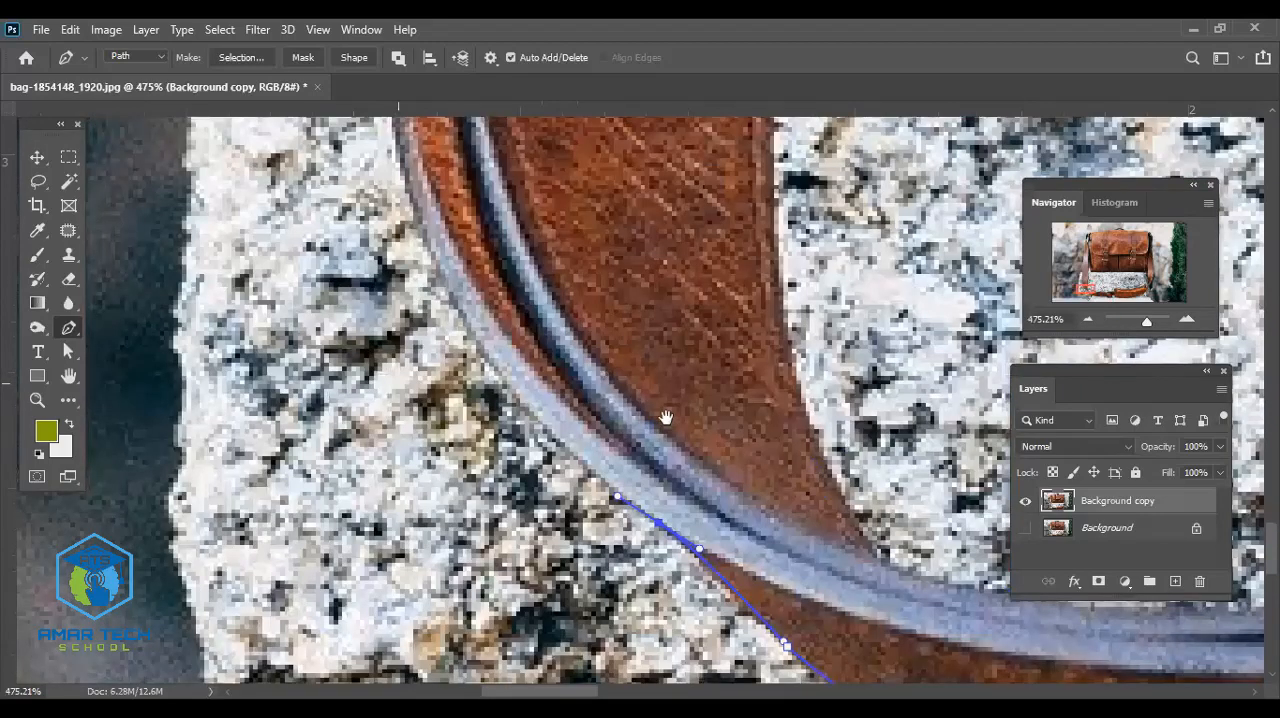
drag(665, 417, 530, 464)
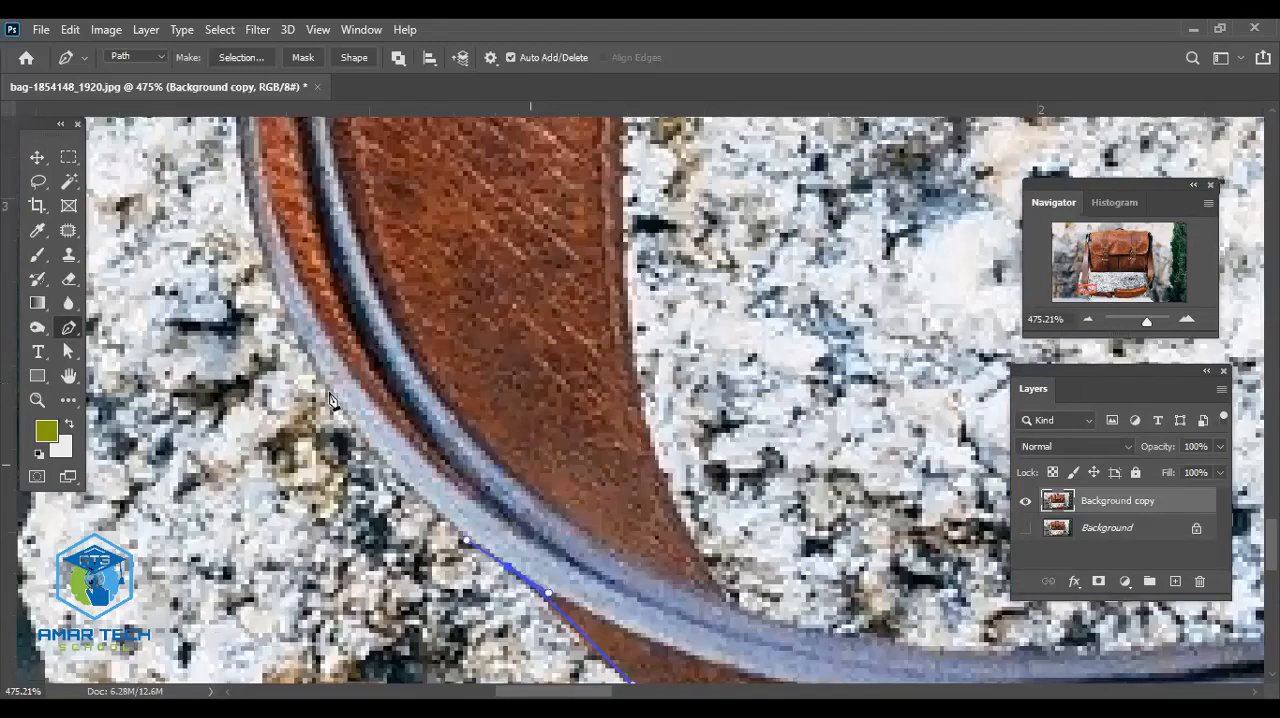
click(300, 336)
drag(386, 465, 397, 499)
drag(295, 238, 297, 133)
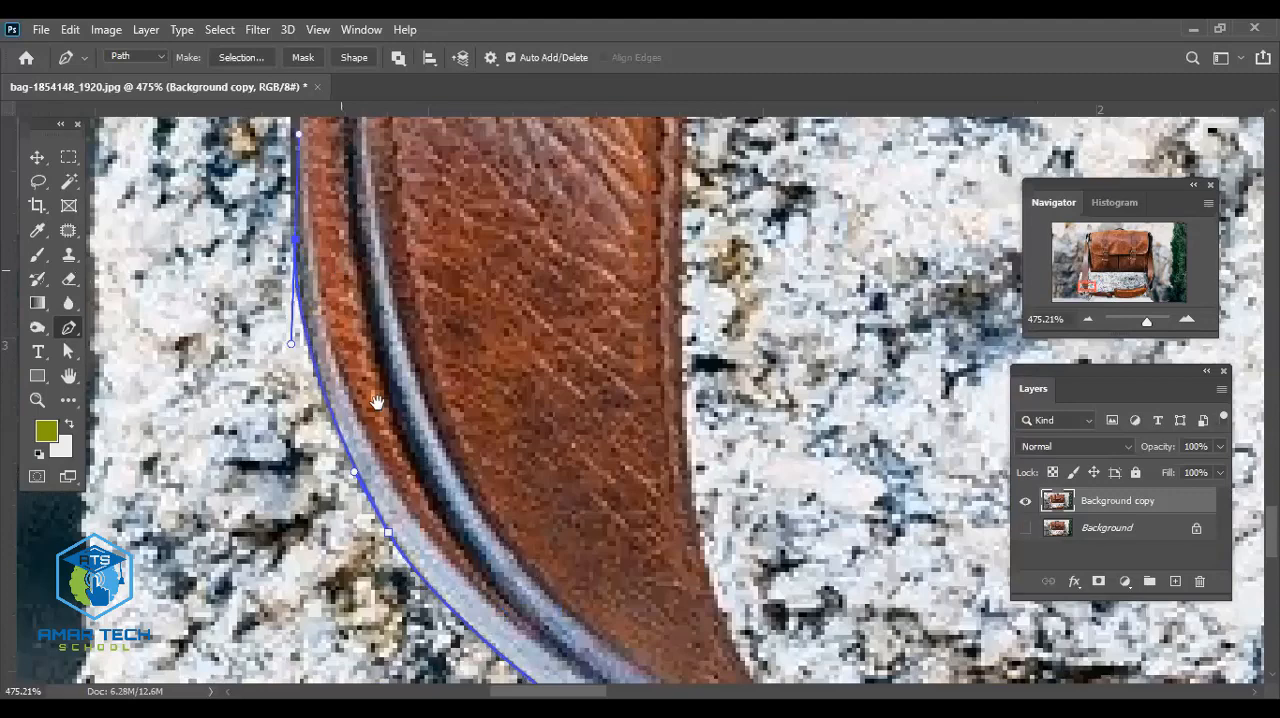
- Continue the path upward along the left edge of the vertical strap, past the top of the pale stone
drag(377, 402, 419, 675)
drag(345, 218, 345, 204)
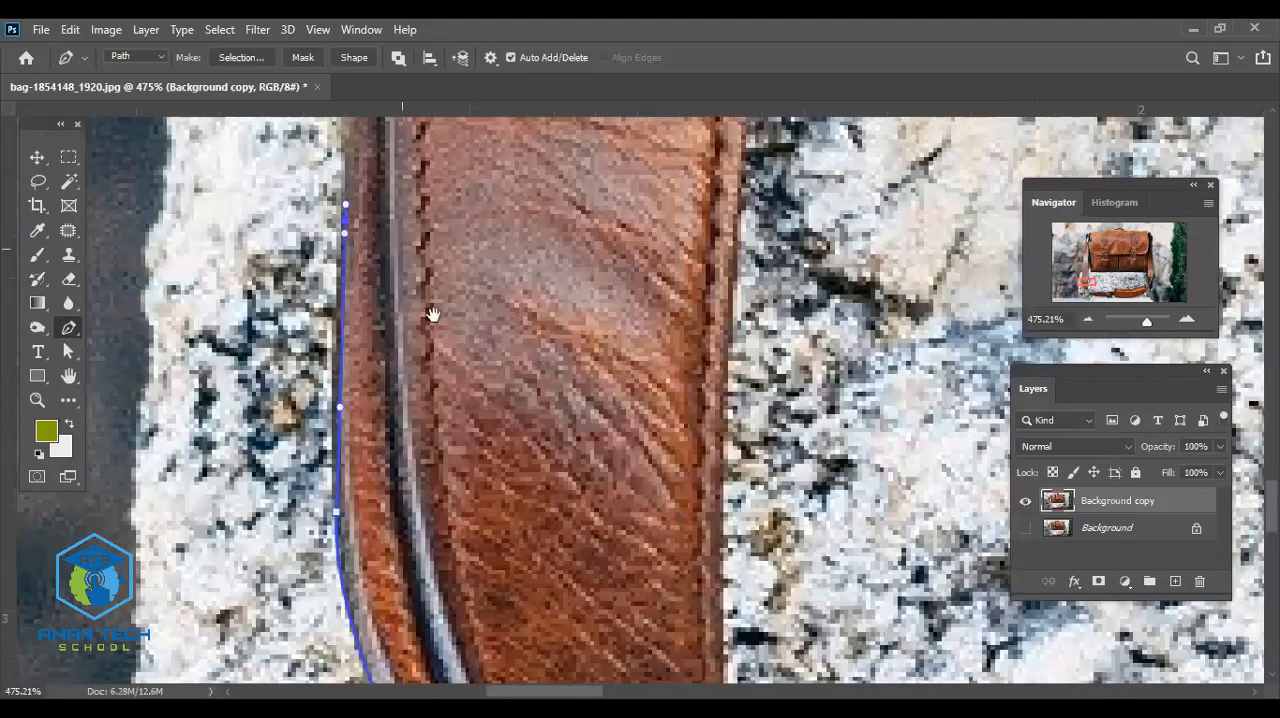
drag(443, 257, 510, 574)
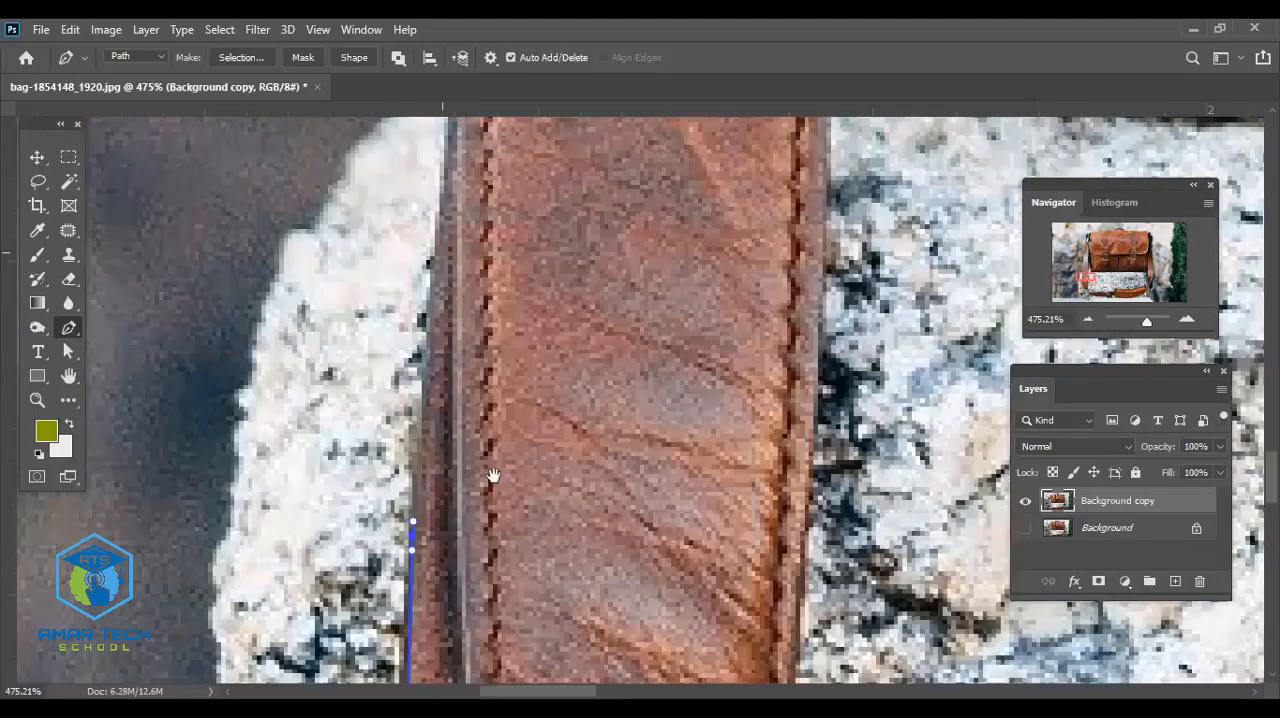
drag(444, 240, 443, 226)
drag(525, 251, 516, 483)
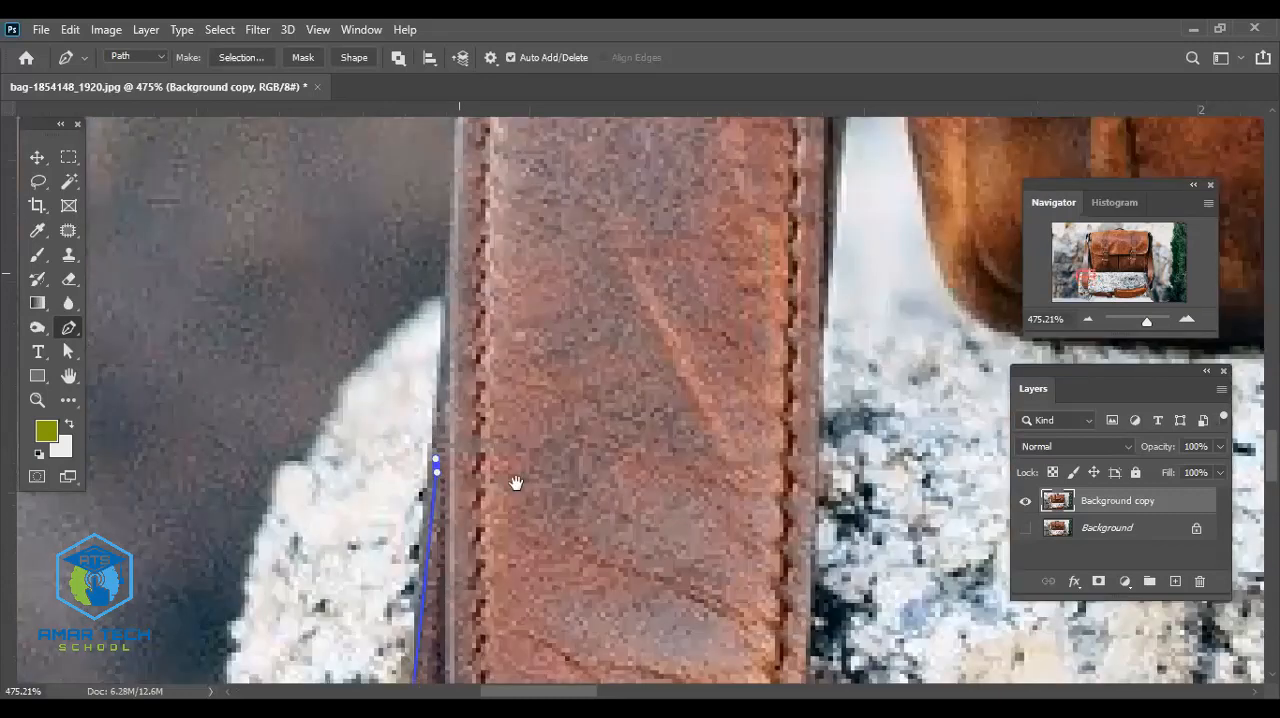
drag(454, 252, 454, 242)
drag(475, 258, 475, 242)
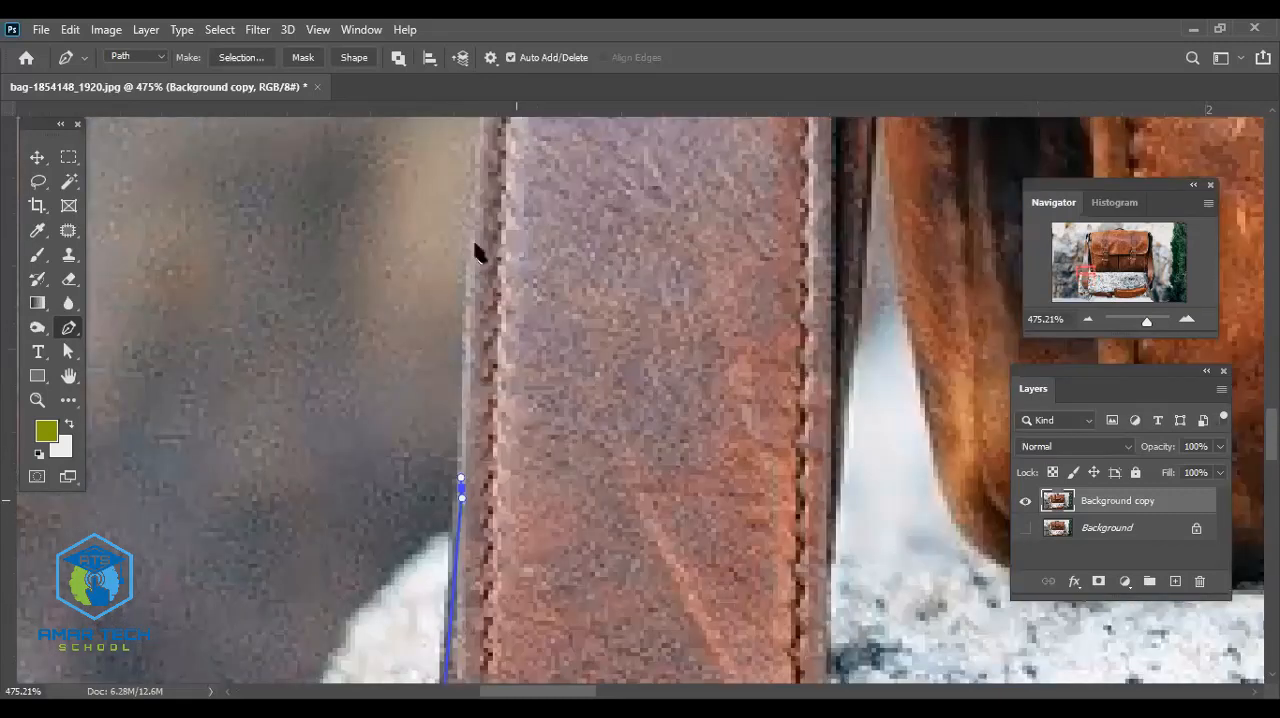
- Extend the path up the strap's left edge beside its pale, shiny section
drag(545, 300, 555, 571)
drag(508, 268, 507, 298)
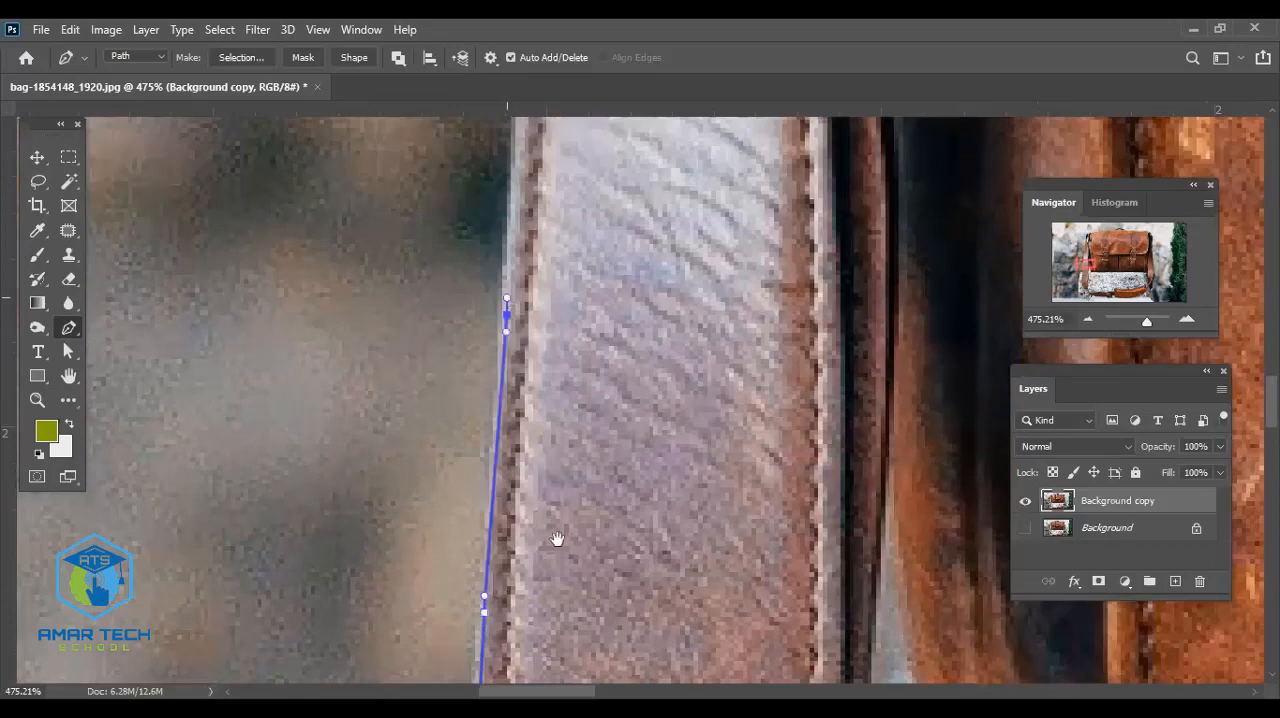
drag(535, 252, 558, 541)
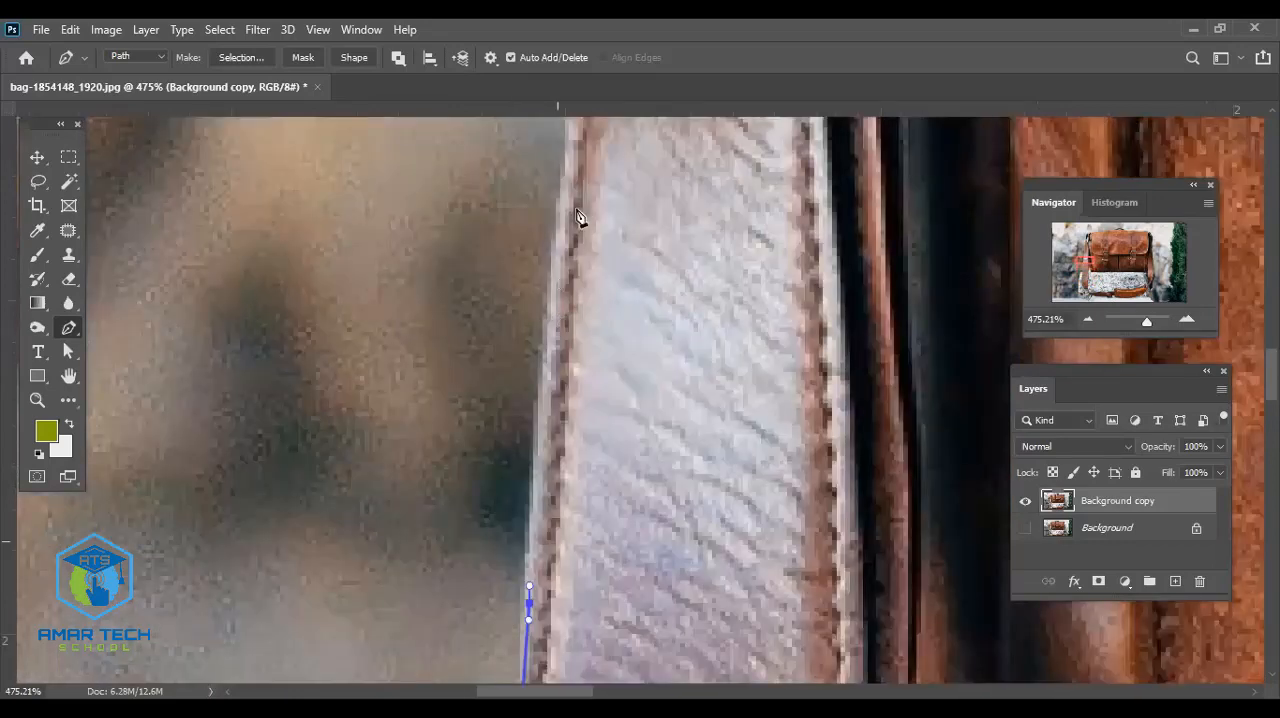
drag(556, 312, 559, 283)
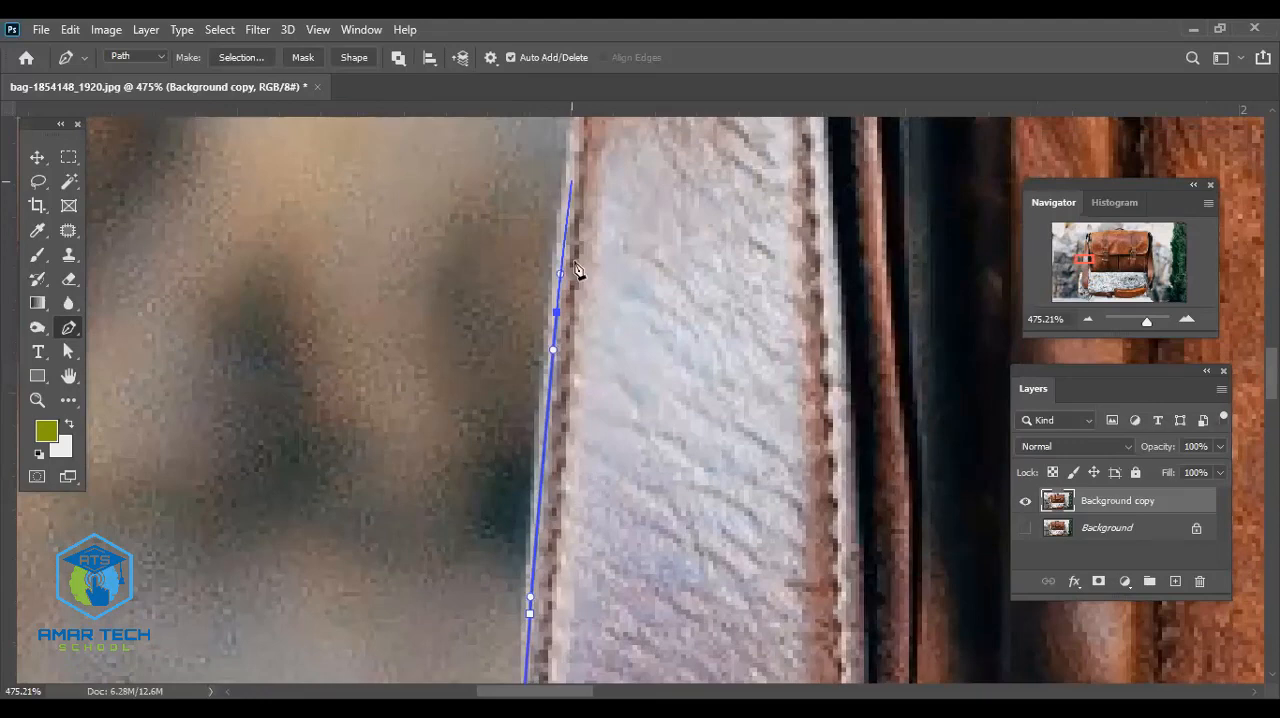
scroll(580, 260, up, 2)
scroll(577, 203, up, 2)
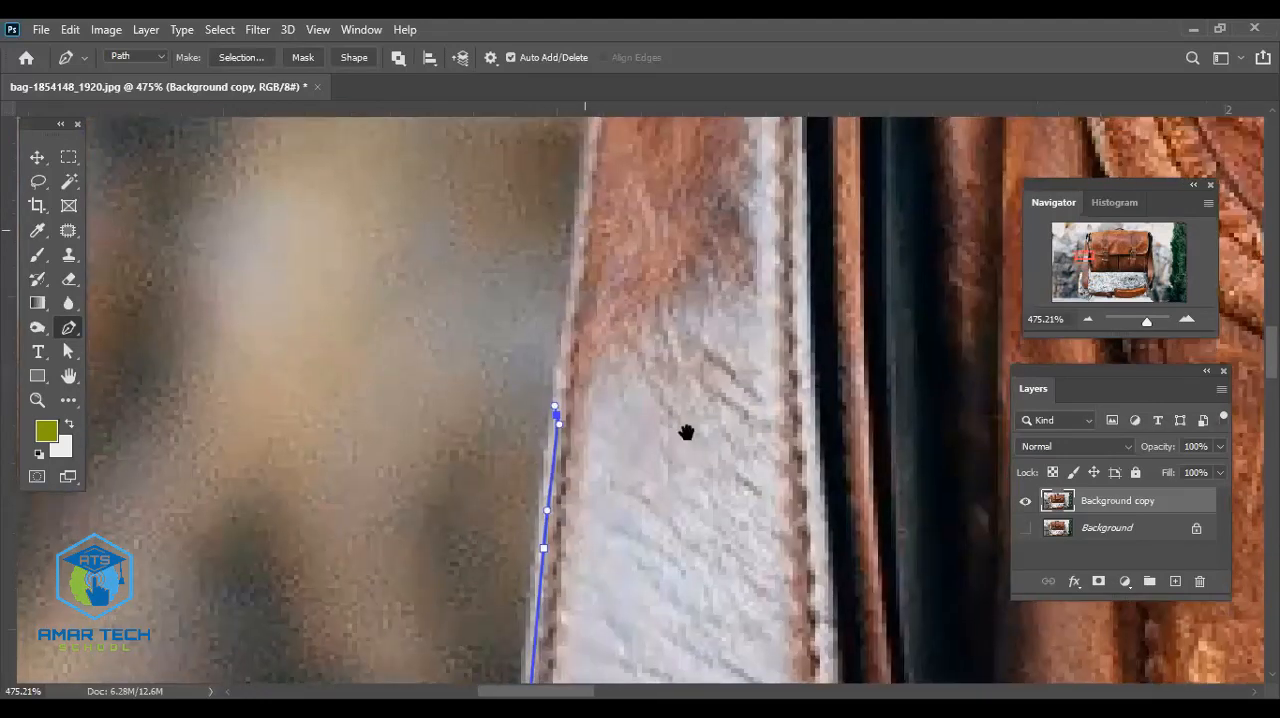
drag(583, 235, 577, 211)
- Trace the left edge of the narrowing brown strap section up to where the dark strap loop begins
scroll(558, 332, up, 3)
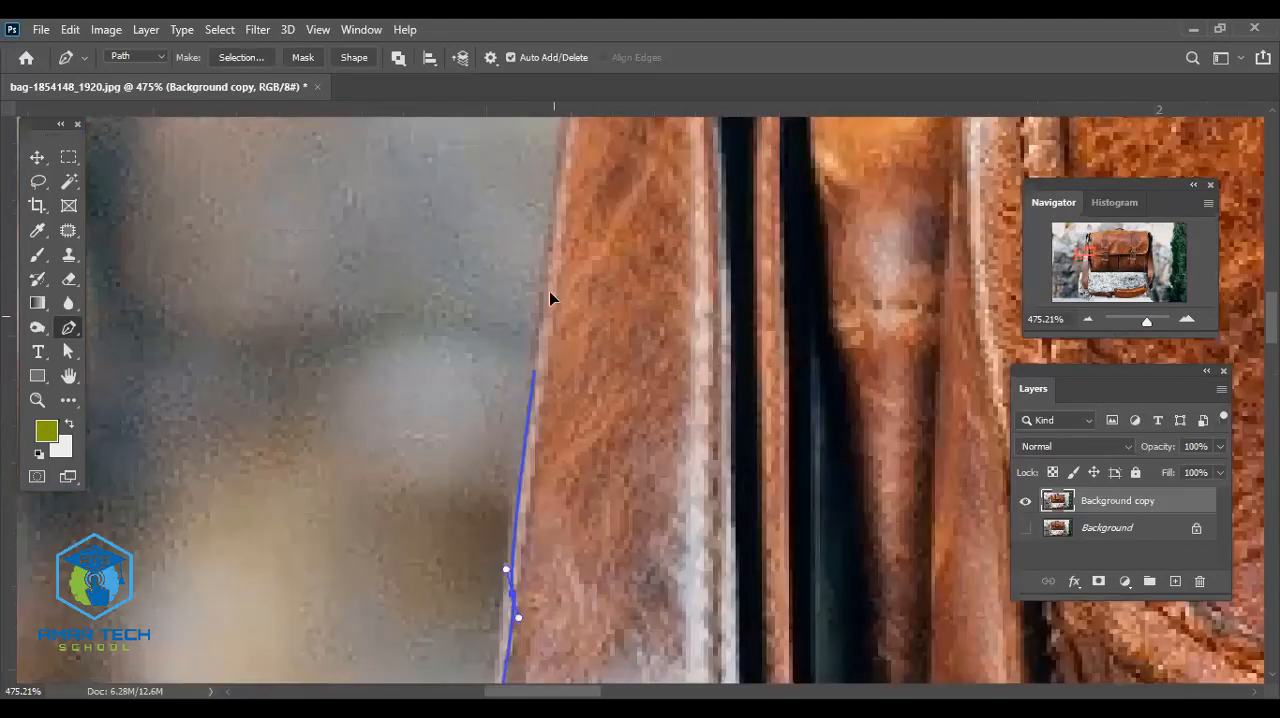
scroll(553, 380, up, 5)
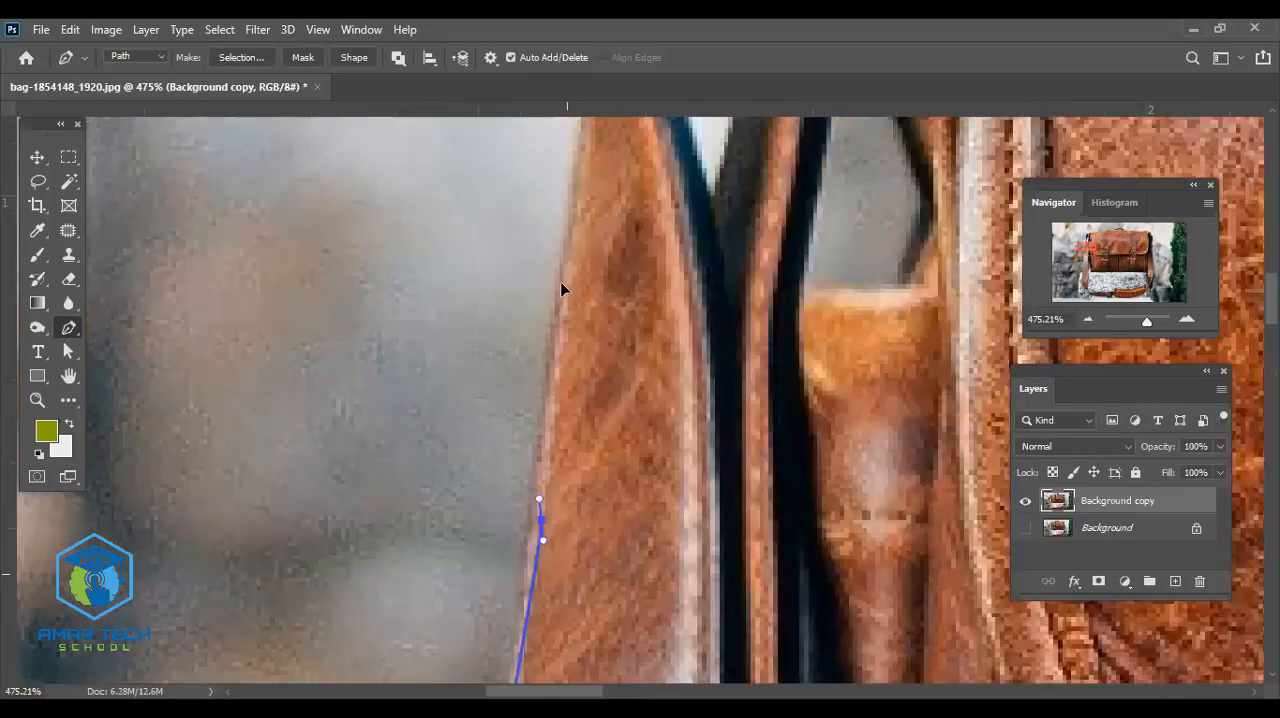
scroll(560, 288, up, 1)
drag(560, 288, 559, 274)
scroll(600, 249, up, 3)
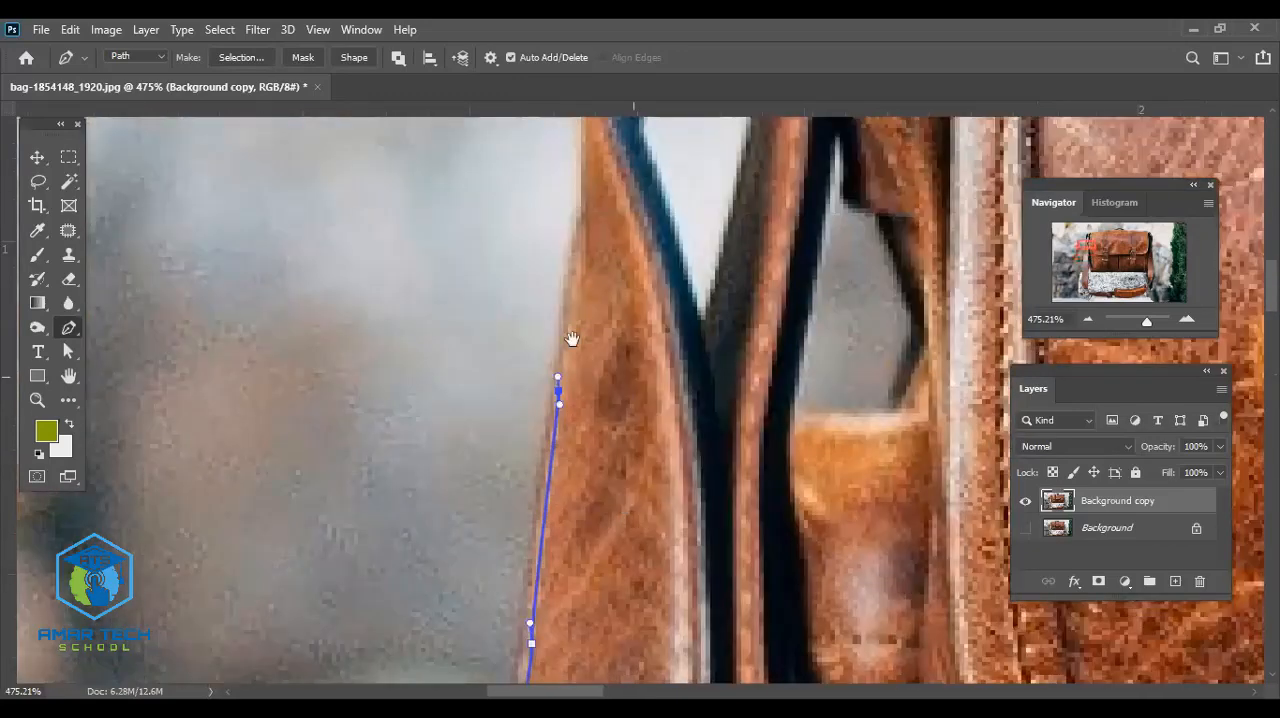
scroll(583, 309, up, 3)
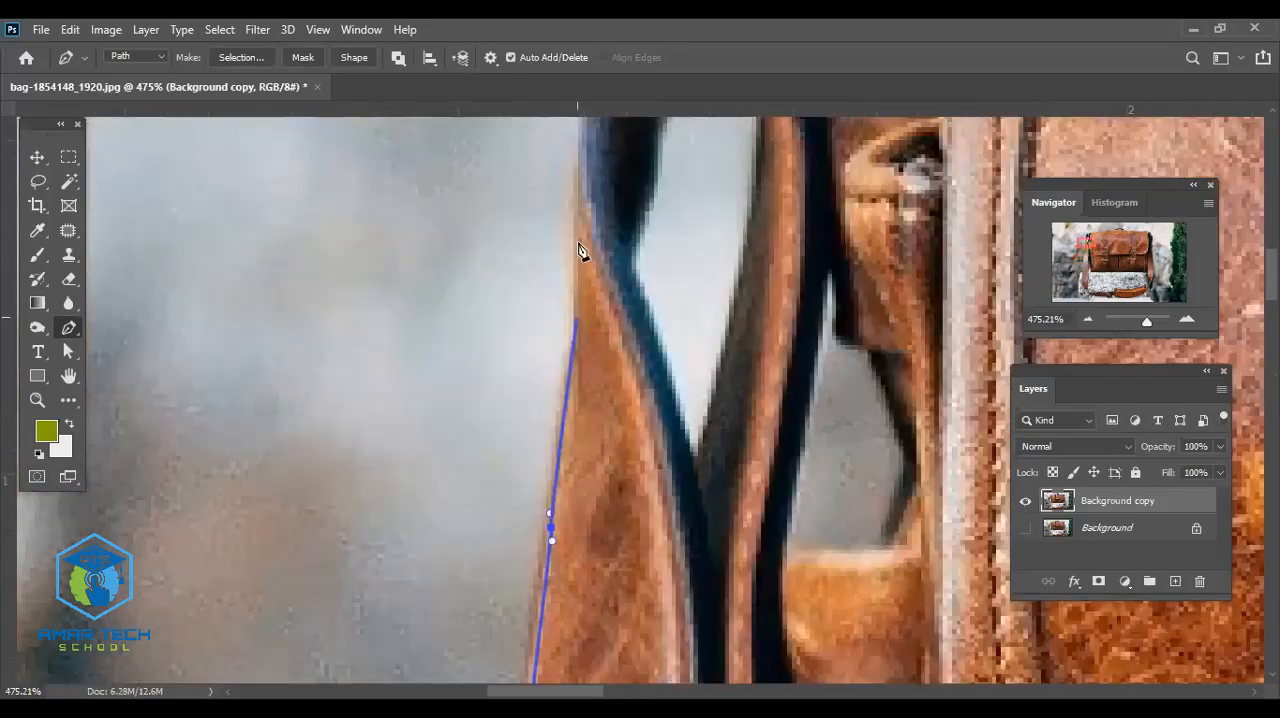
drag(573, 215, 571, 204)
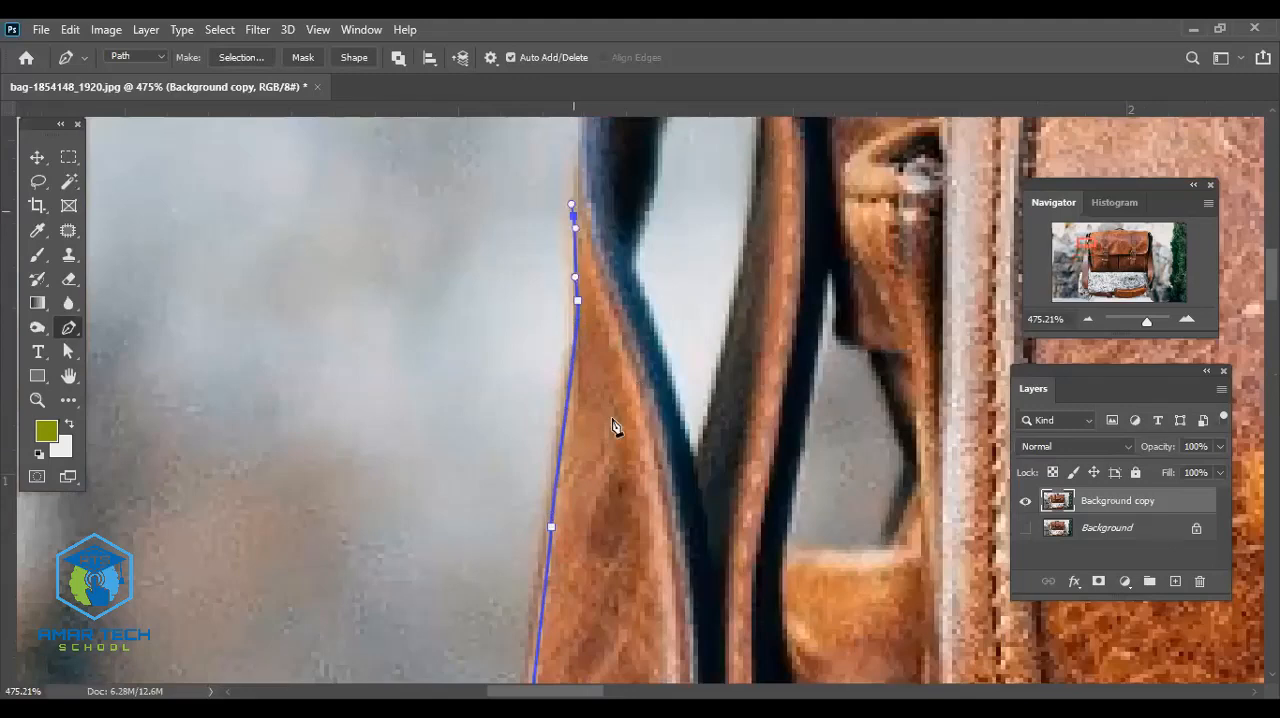
- Trace the outer curve of the dark strap loop up to its top beside the metal ring
scroll(614, 427, up, 5)
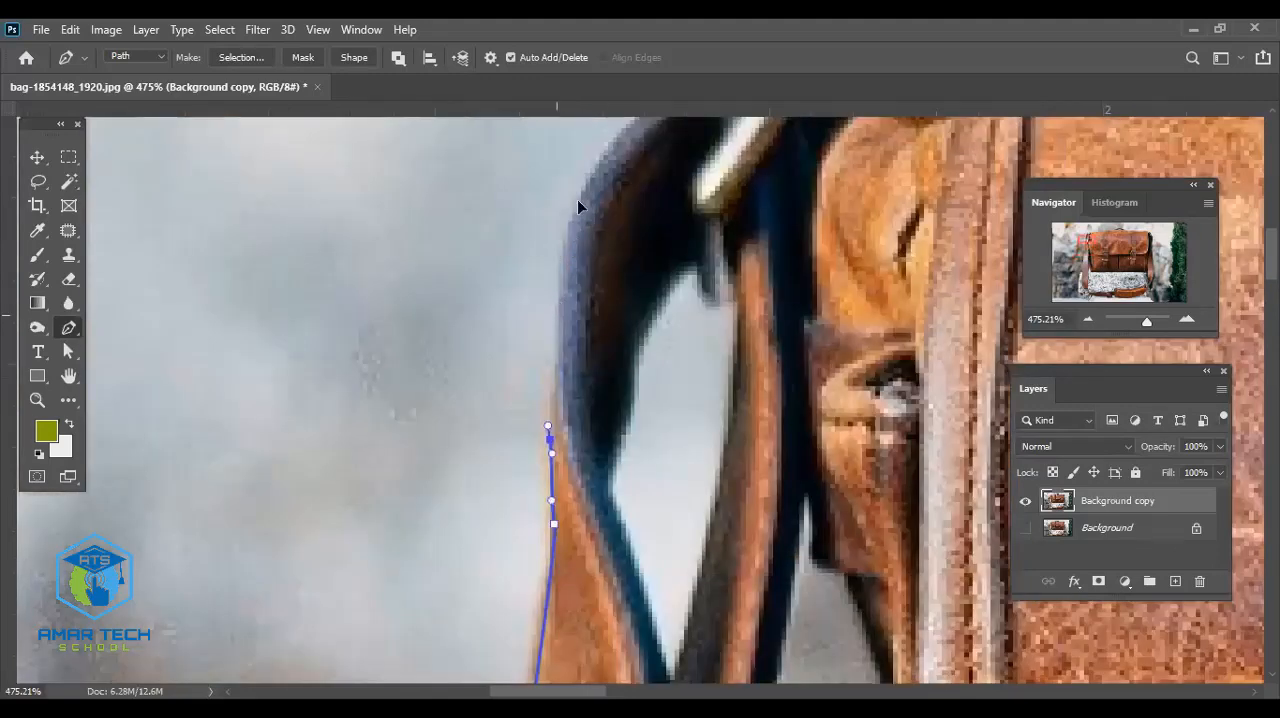
drag(571, 235, 594, 173)
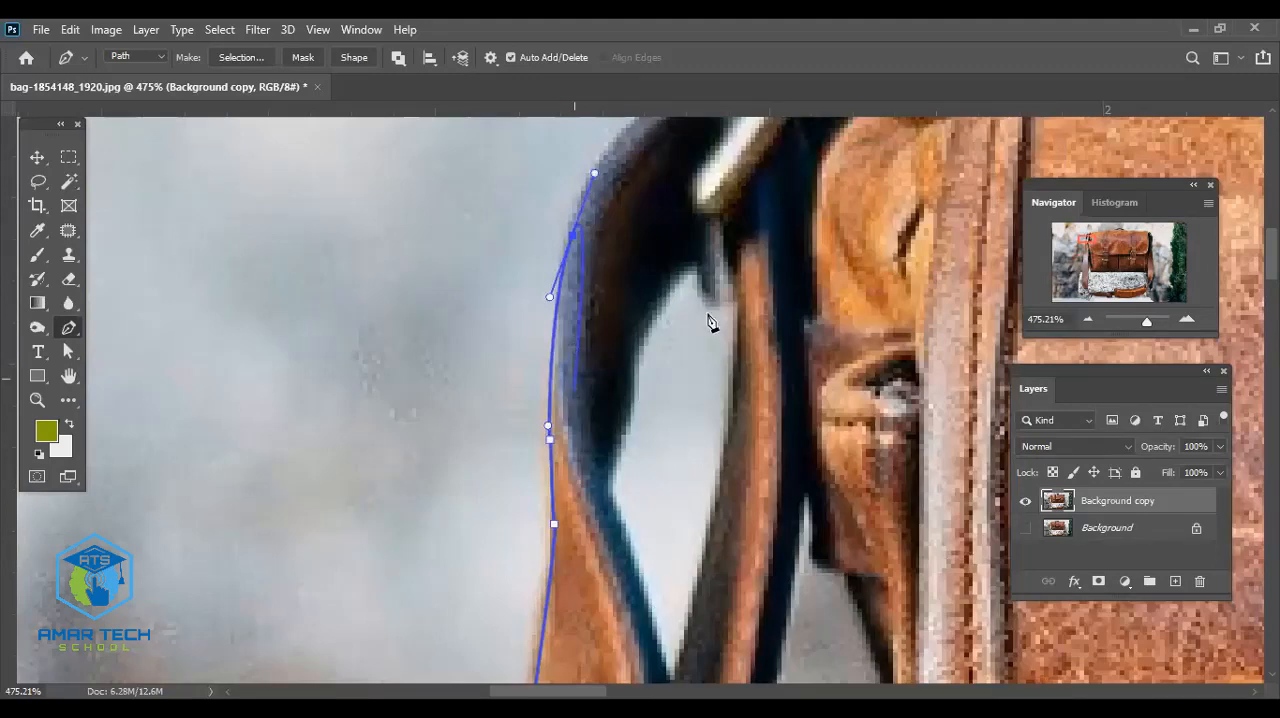
scroll(711, 323, up, 5)
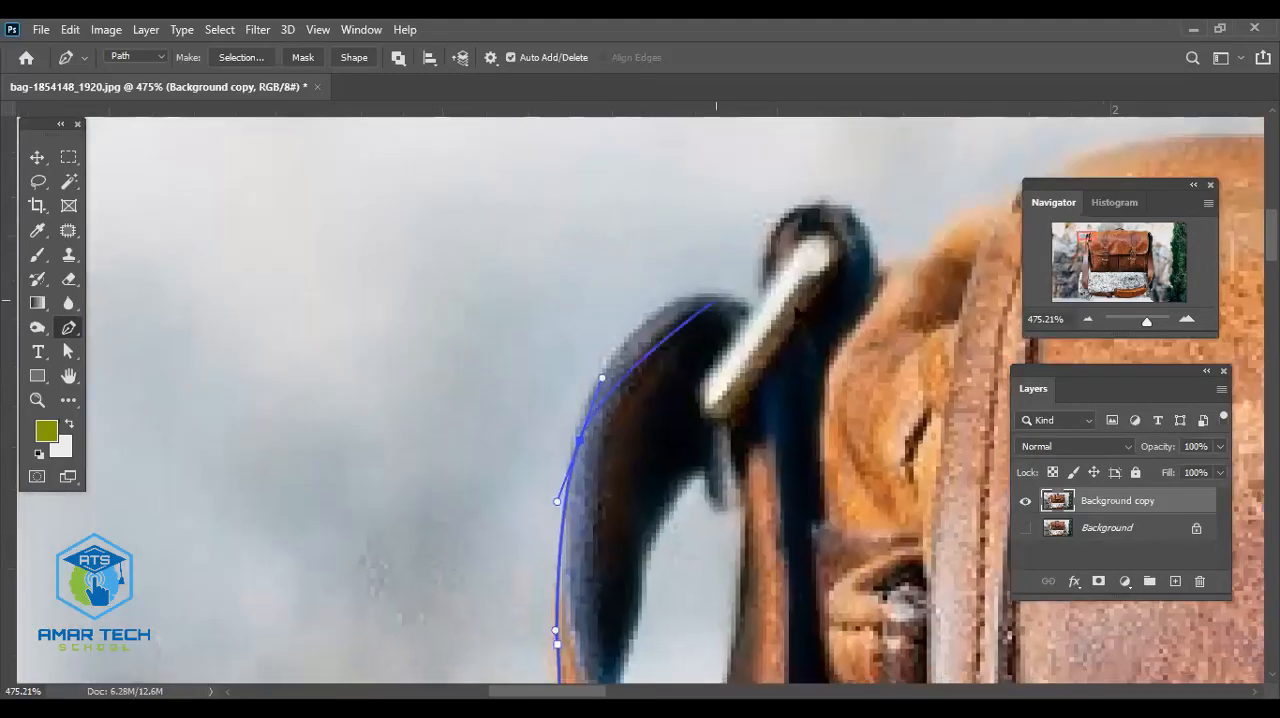
drag(718, 302, 796, 308)
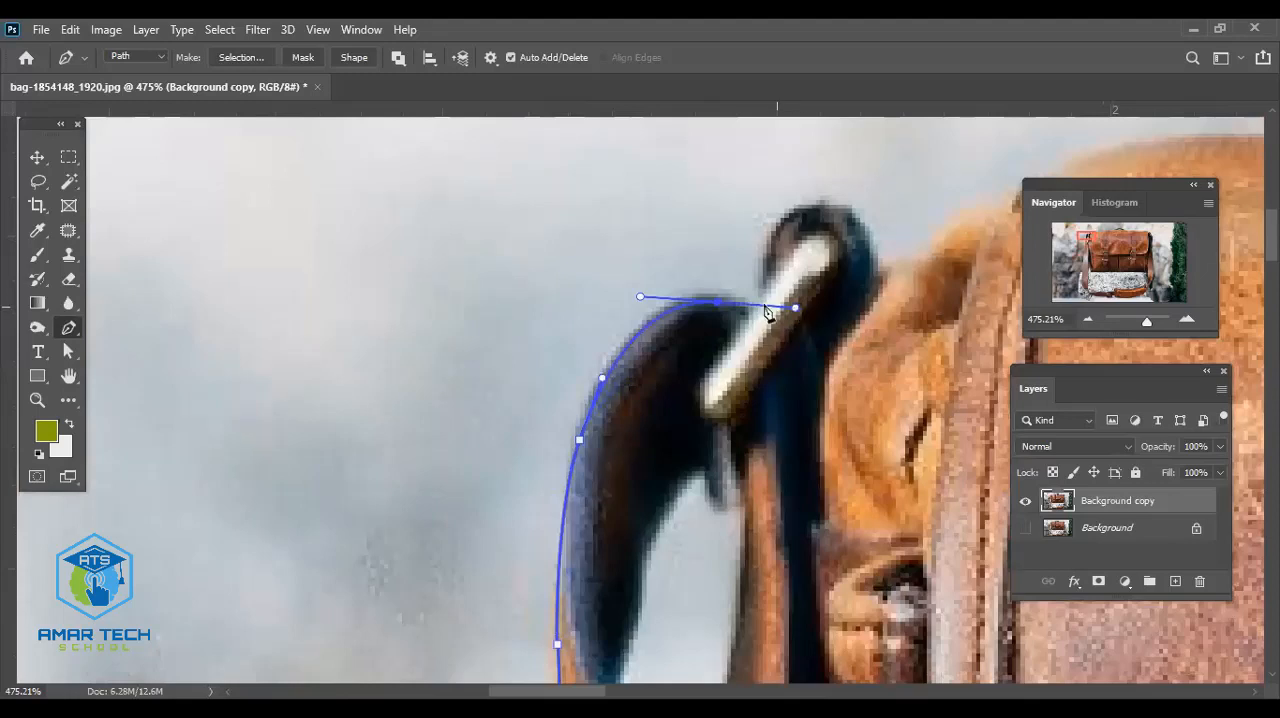
- Trace the path around the metal ring and the small black loop down to the bag's upper left edge
drag(752, 305, 765, 283)
drag(795, 206, 751, 270)
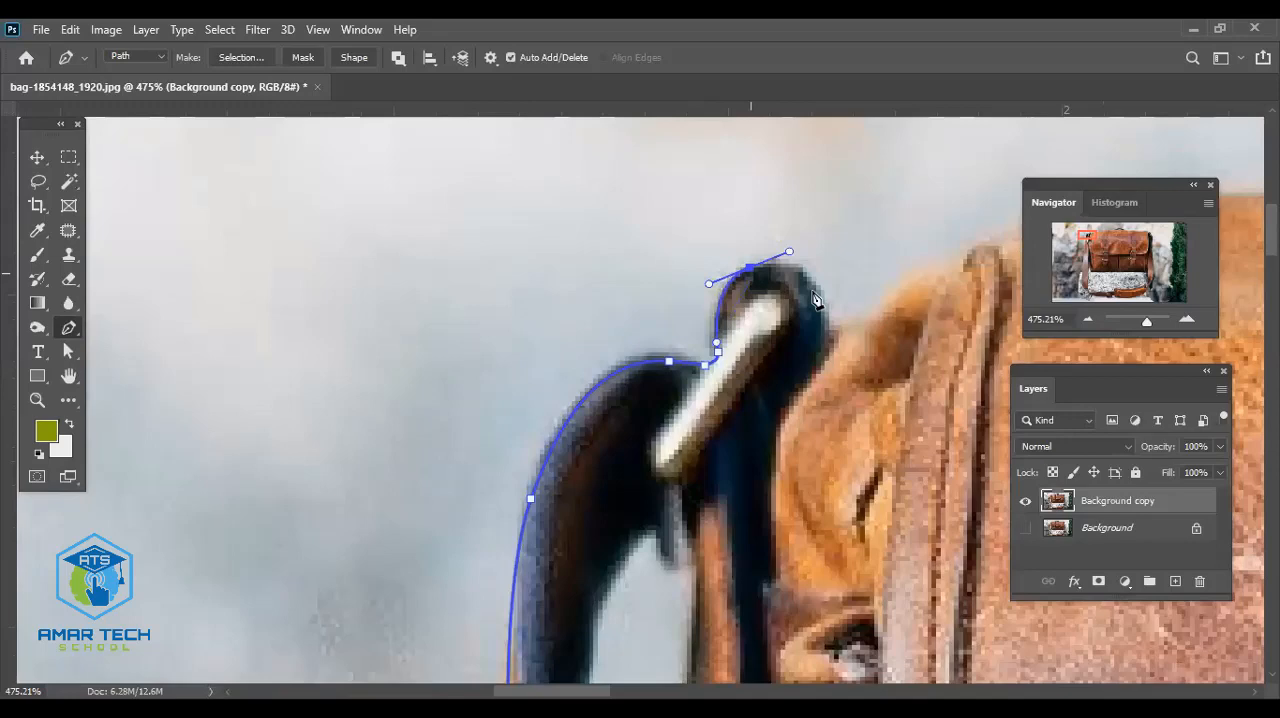
drag(816, 303, 817, 322)
drag(784, 425, 694, 447)
click(739, 367)
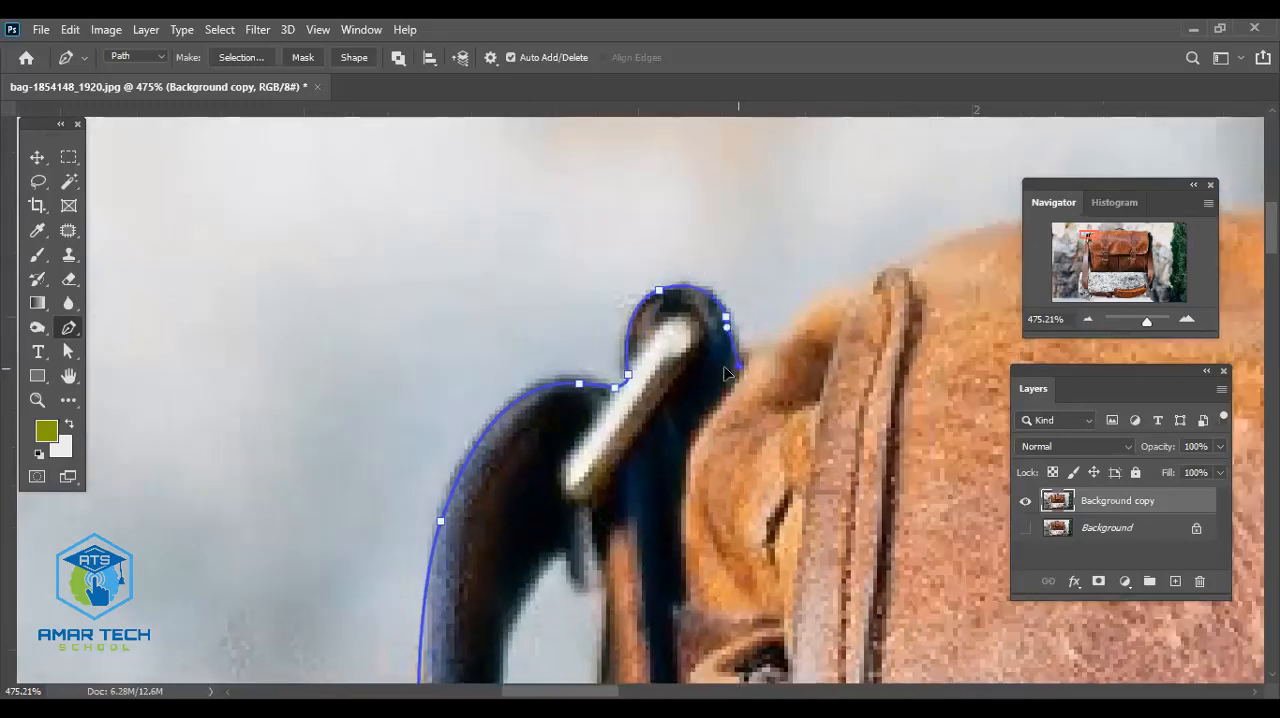
- Trace the bag's upper left shoulder from the small black loop past the stitched seam onto the bag's top edge
drag(796, 385, 694, 447)
drag(708, 384, 725, 367)
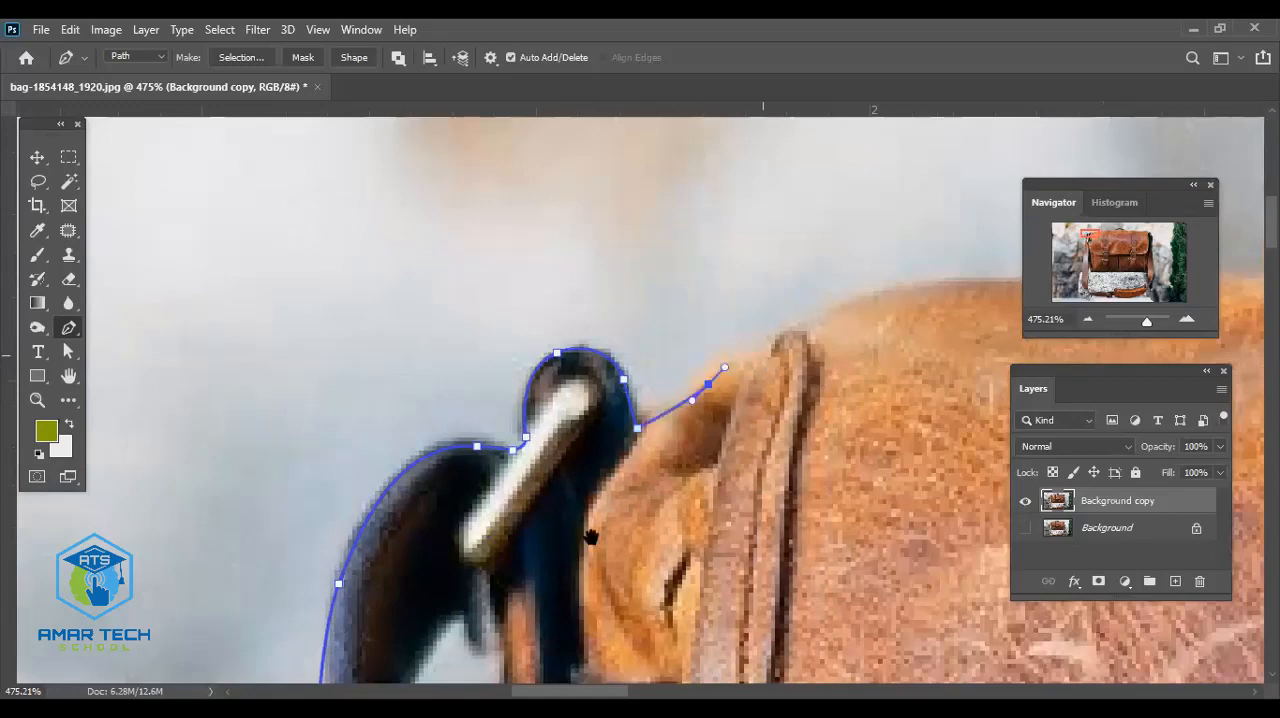
drag(771, 413, 591, 537)
drag(587, 481, 594, 476)
drag(824, 412, 753, 432)
drag(881, 413, 914, 424)
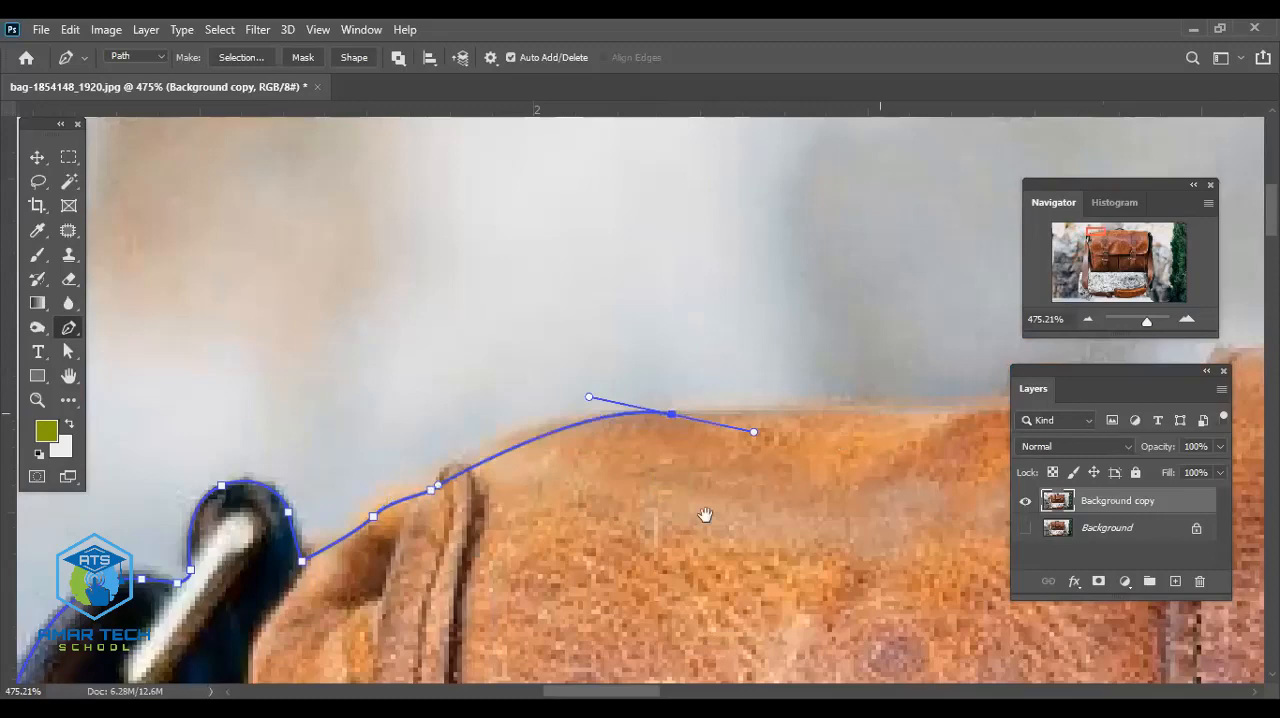
- Extend the path along the bag's top edge up to the base of the left closure strap
drag(705, 515, 668, 523)
drag(893, 484, 596, 513)
drag(738, 437, 785, 432)
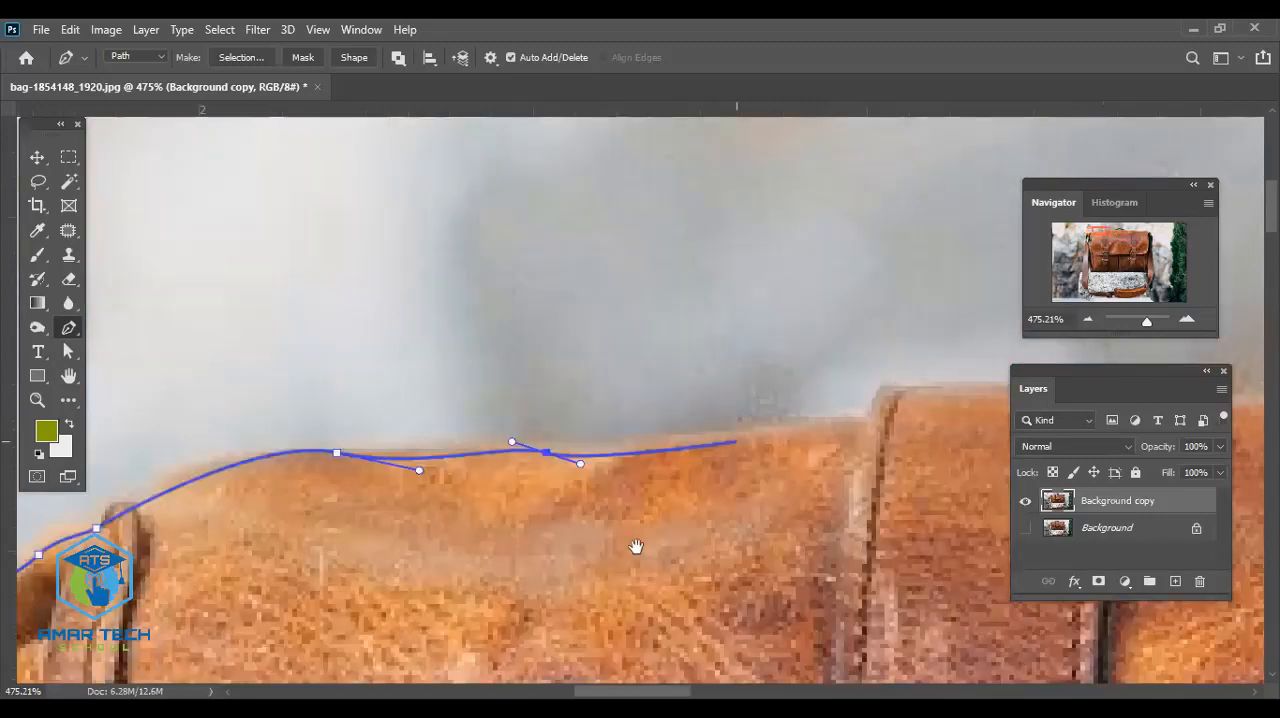
drag(637, 546, 496, 606)
drag(703, 482, 708, 481)
drag(740, 527, 526, 535)
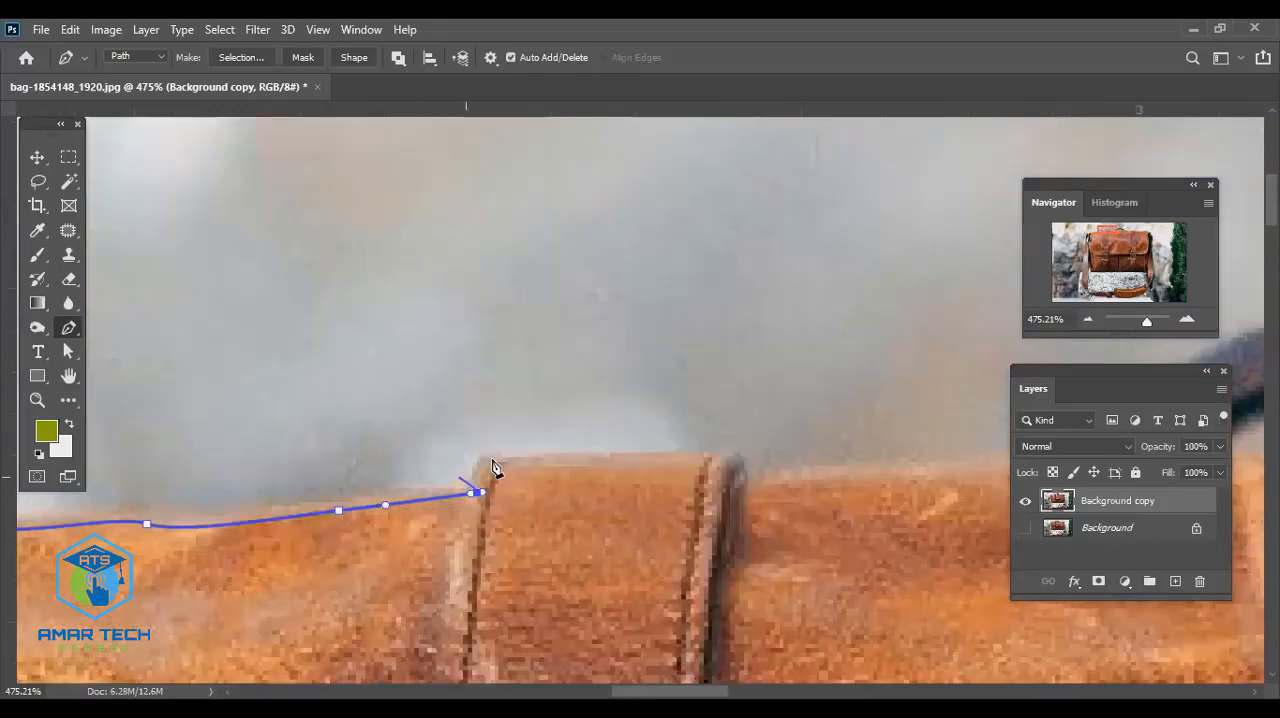
- Trace the raised top of the left closure strap with corner points on both of its sides
drag(491, 459, 499, 461)
drag(561, 497, 526, 503)
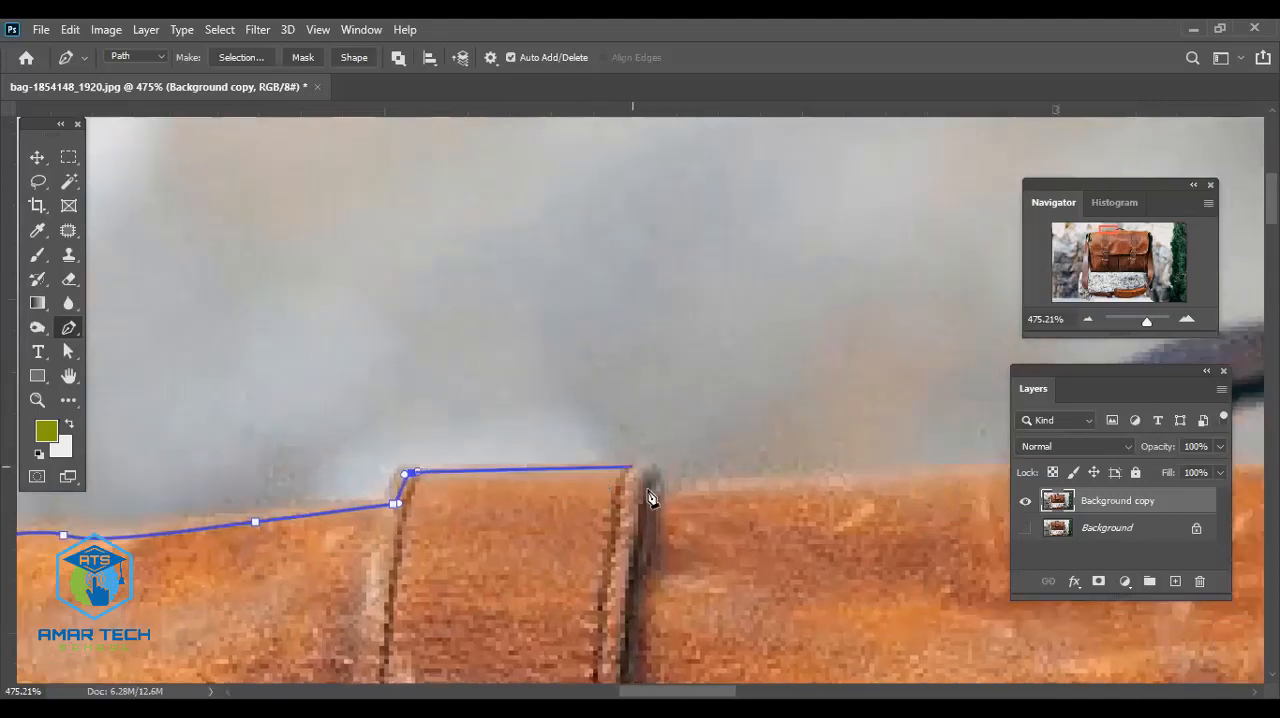
click(647, 468)
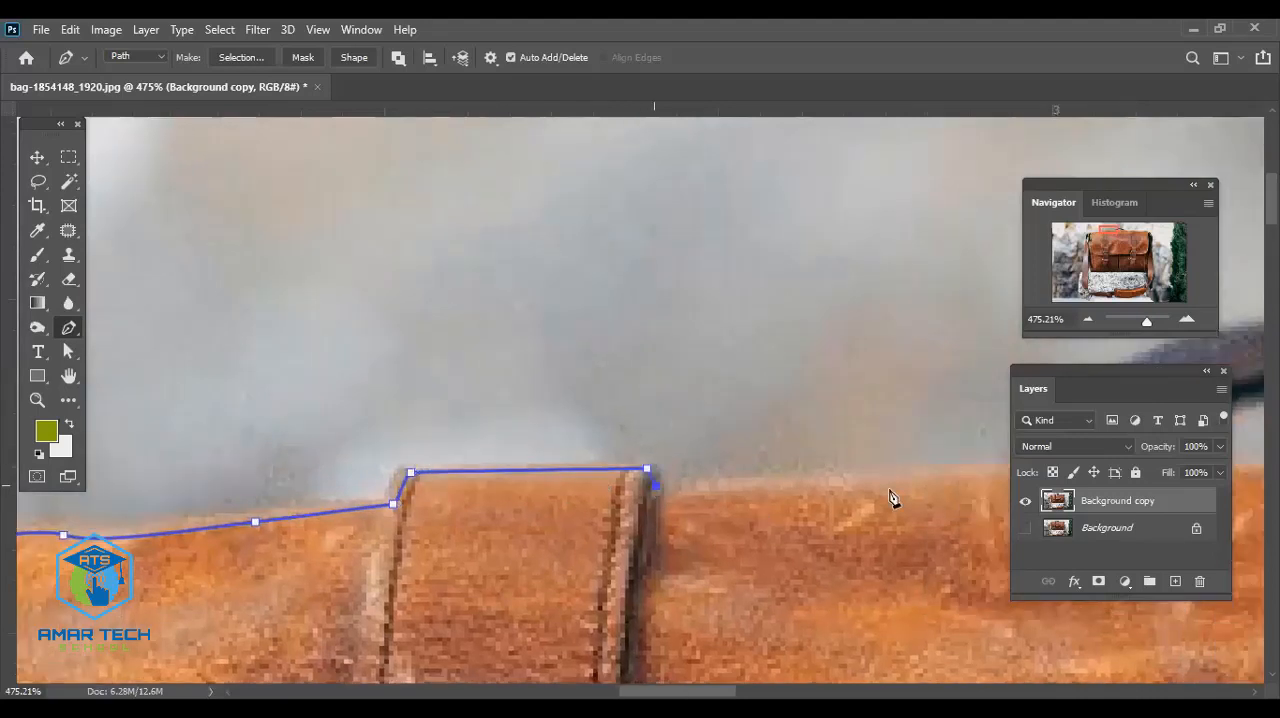
- Extend the path along the bag's top edge from the left closure strap to the left base of the dark handle
click(940, 481)
drag(909, 513, 348, 526)
drag(684, 517, 449, 509)
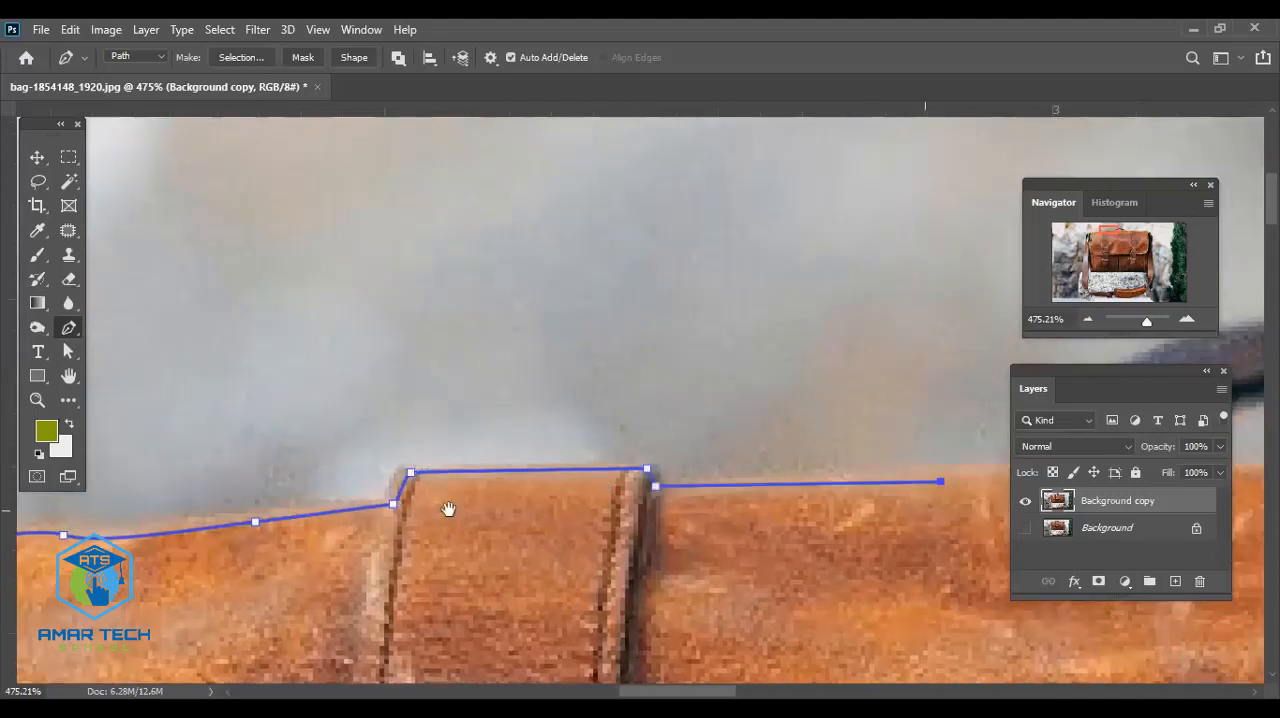
drag(211, 481, 556, 485)
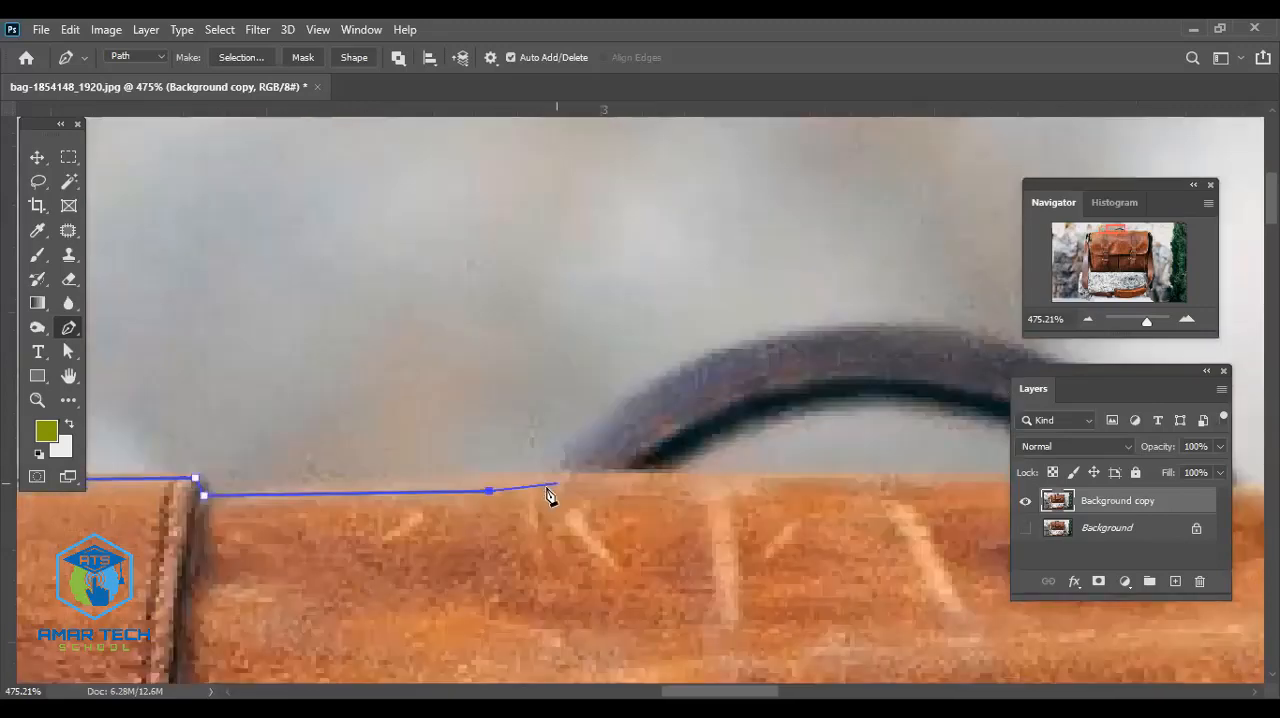
click(548, 488)
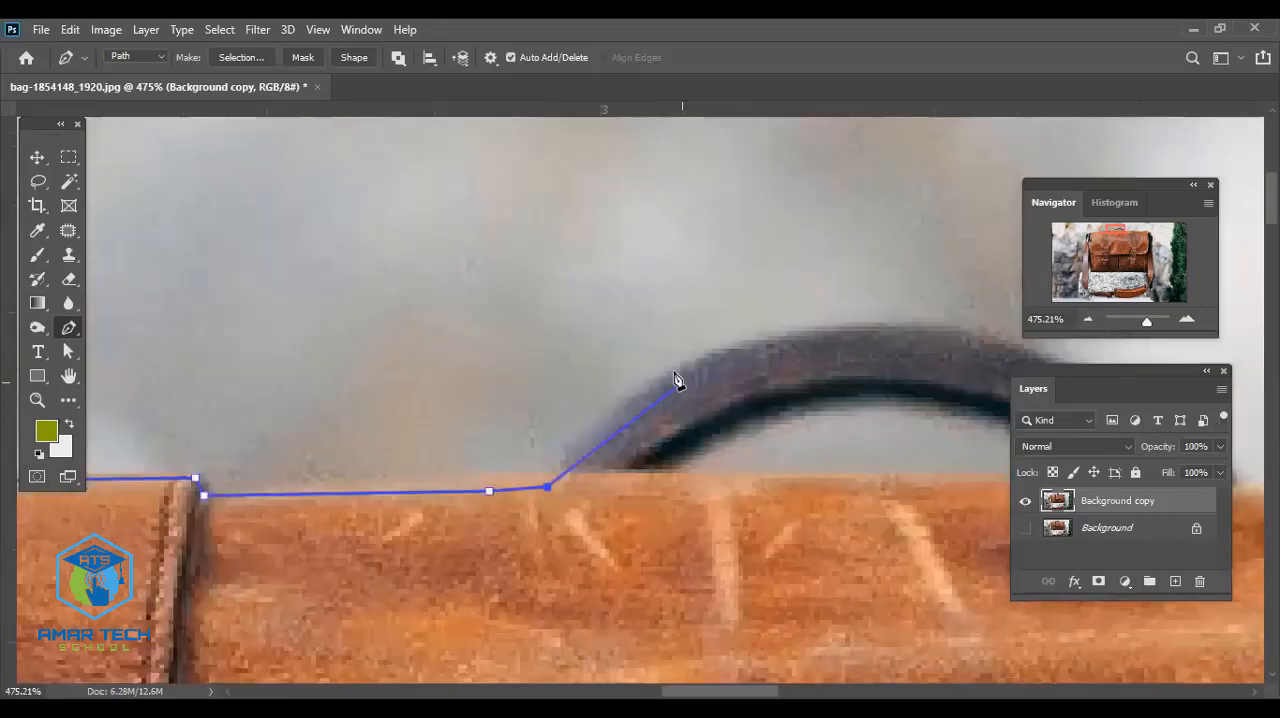
- Trace the outer curve of the dark handle over its arch and down to its right base
drag(677, 371, 781, 329)
drag(950, 340, 641, 448)
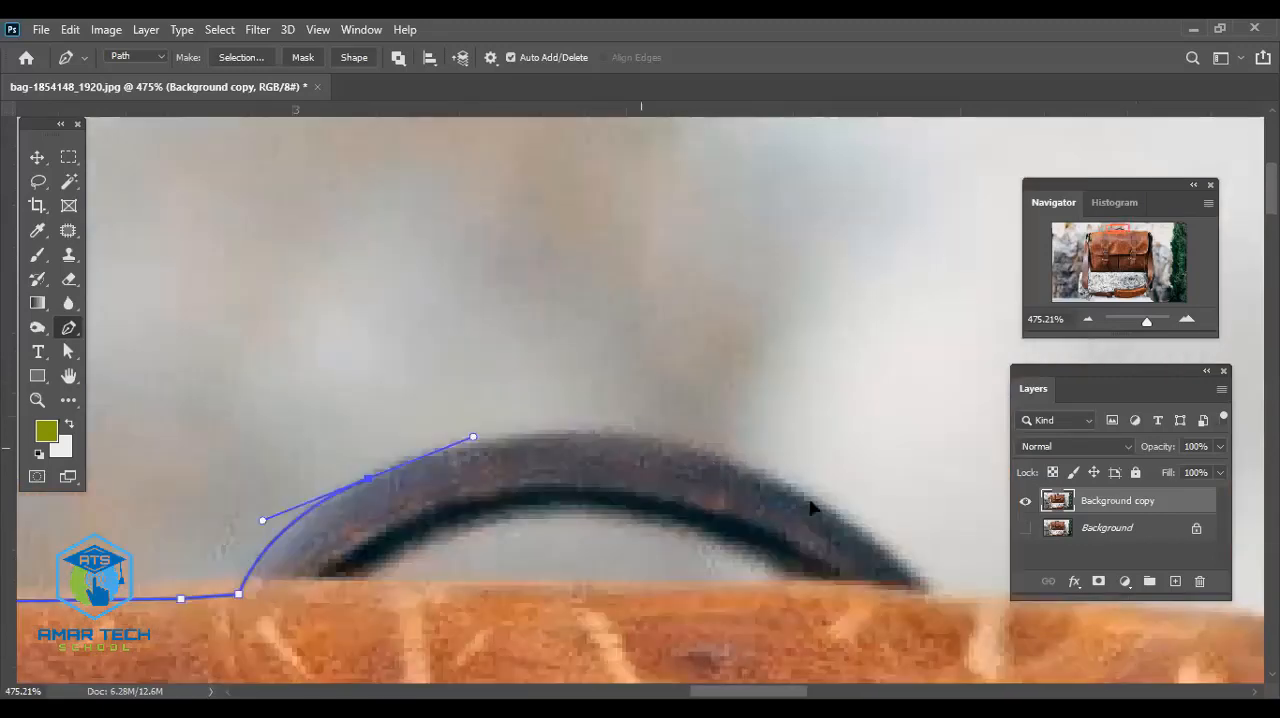
drag(715, 461, 791, 493)
drag(840, 560, 619, 508)
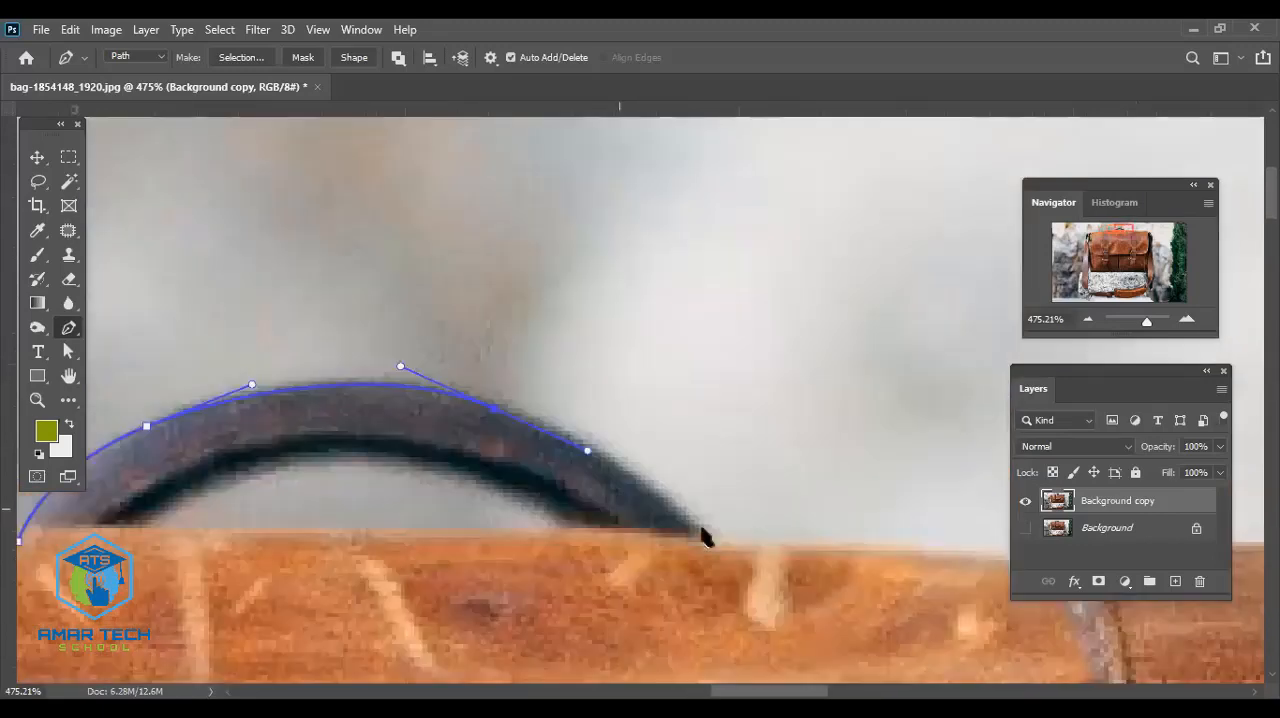
click(702, 527)
drag(710, 553, 714, 537)
- Trace the top edge from the handle to the right closure strap and around that strap's raised top
drag(766, 577, 568, 528)
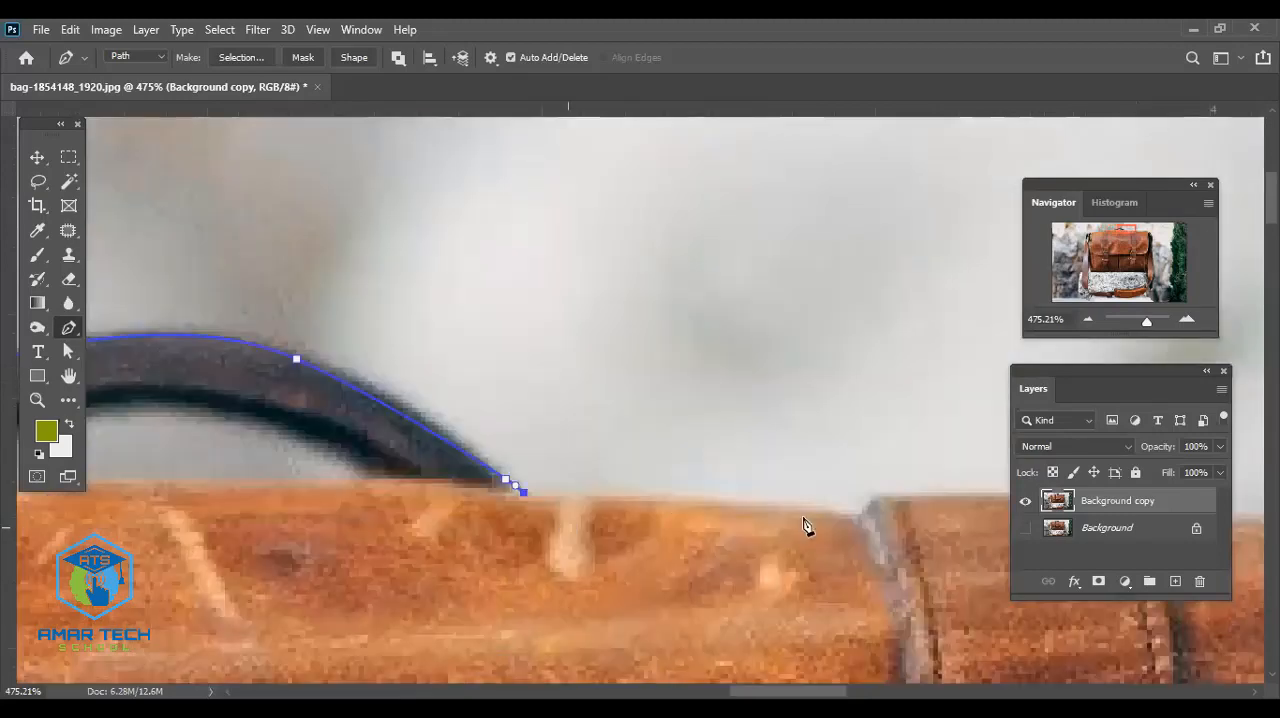
click(858, 519)
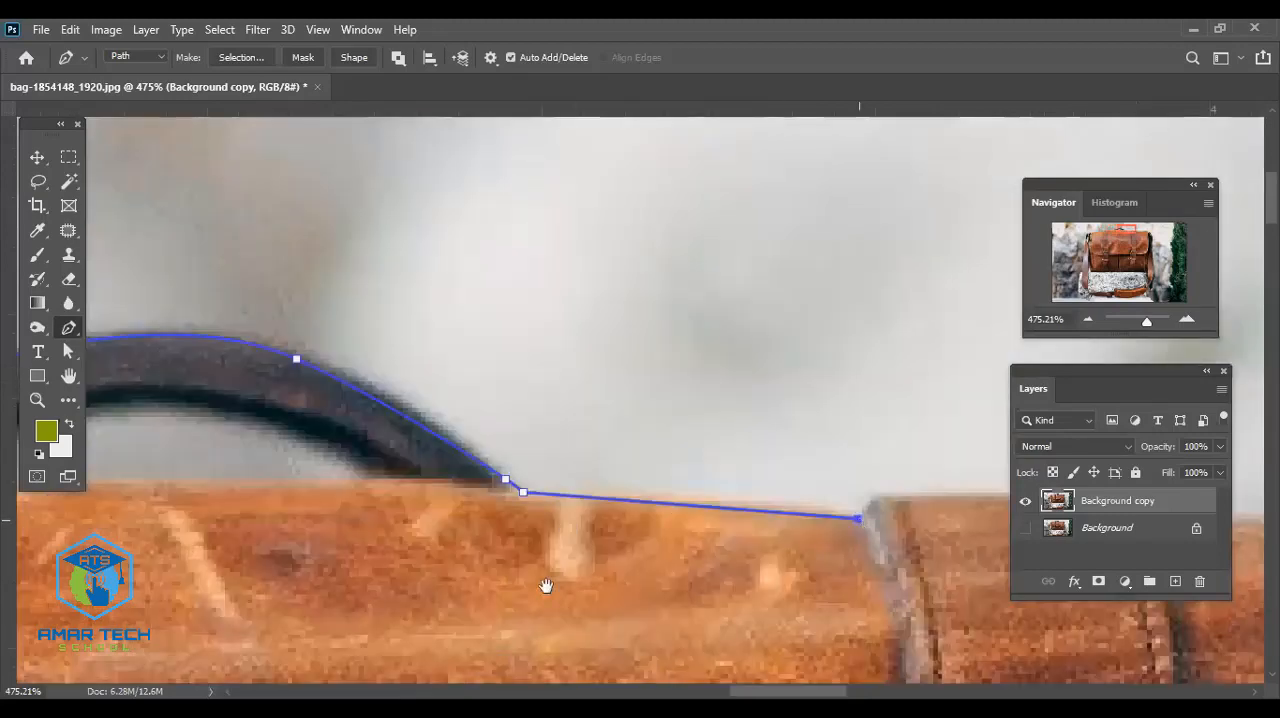
drag(899, 591, 546, 586)
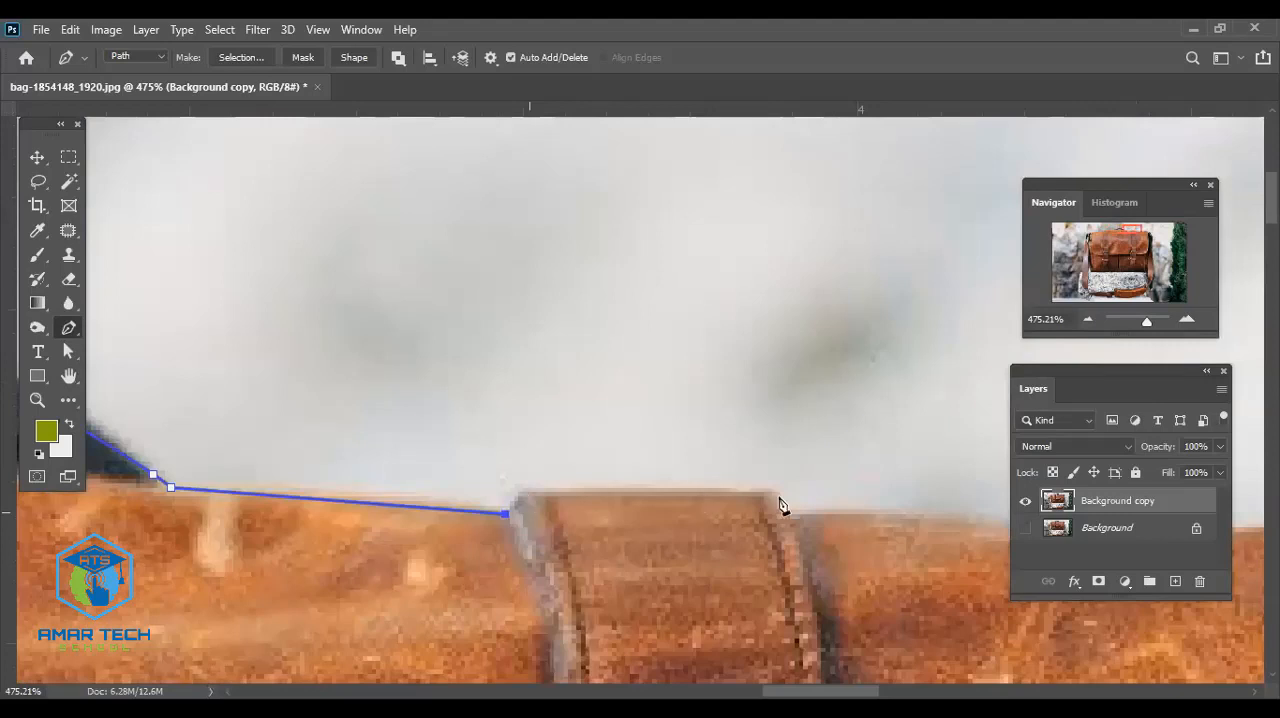
click(527, 492)
click(776, 495)
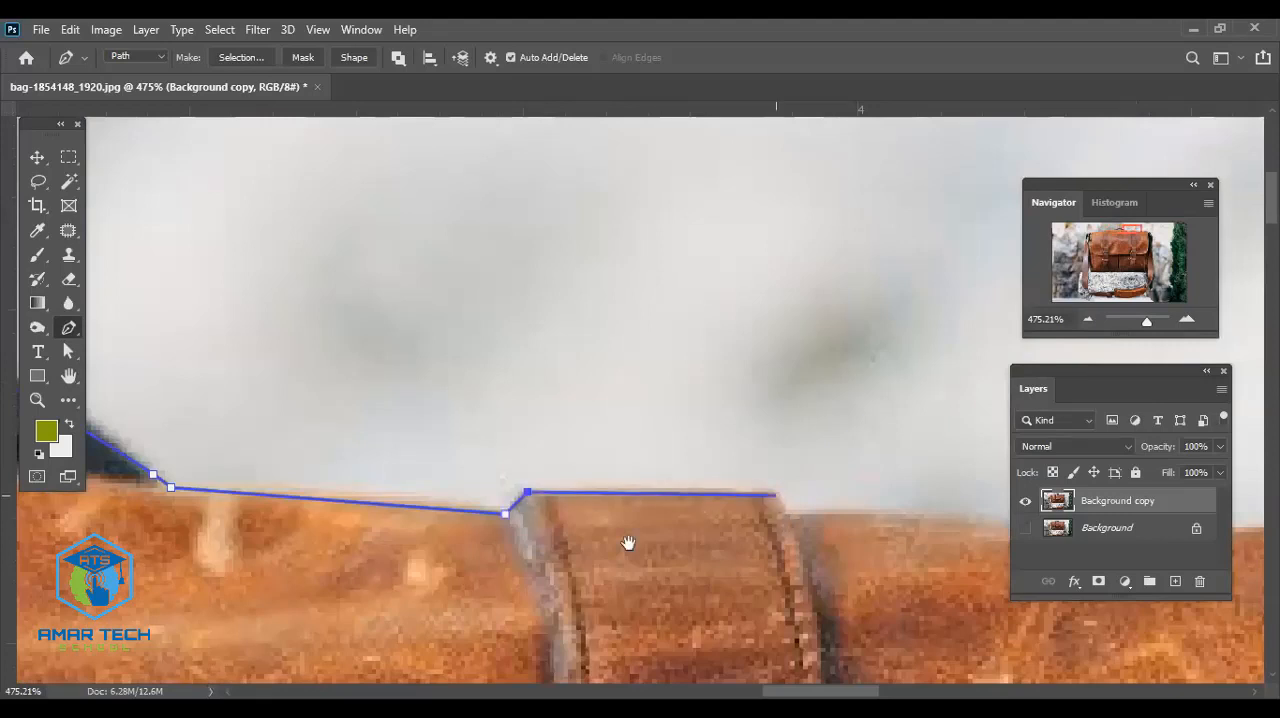
click(785, 514)
- Trace the wavy top edge from the right closure strap to the bag's upper right corner
drag(590, 511, 334, 485)
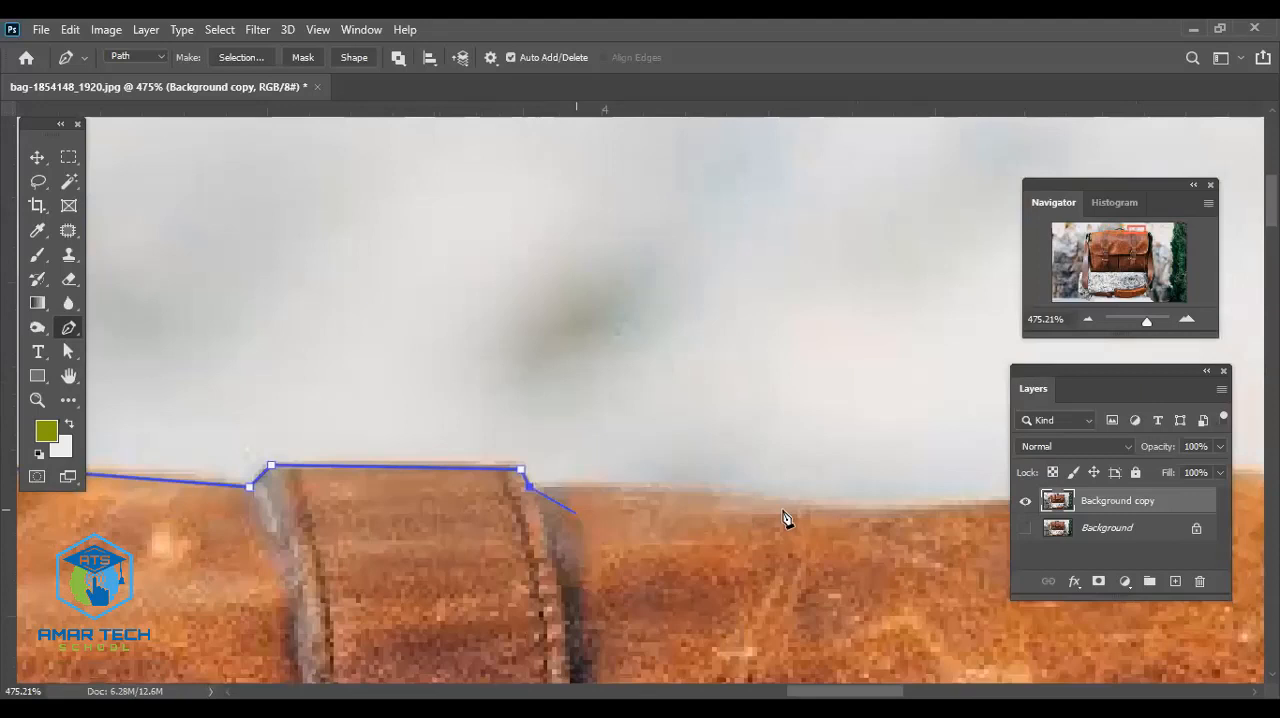
click(783, 509)
drag(993, 510, 692, 494)
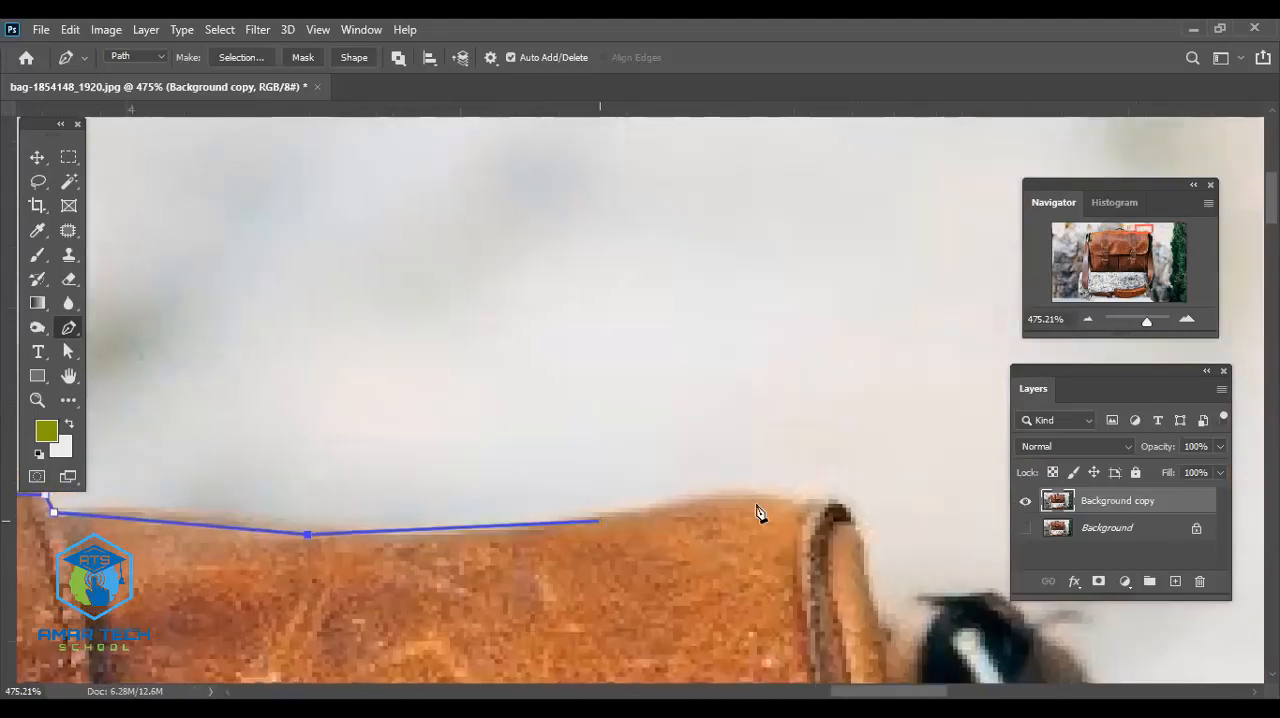
drag(783, 498, 856, 531)
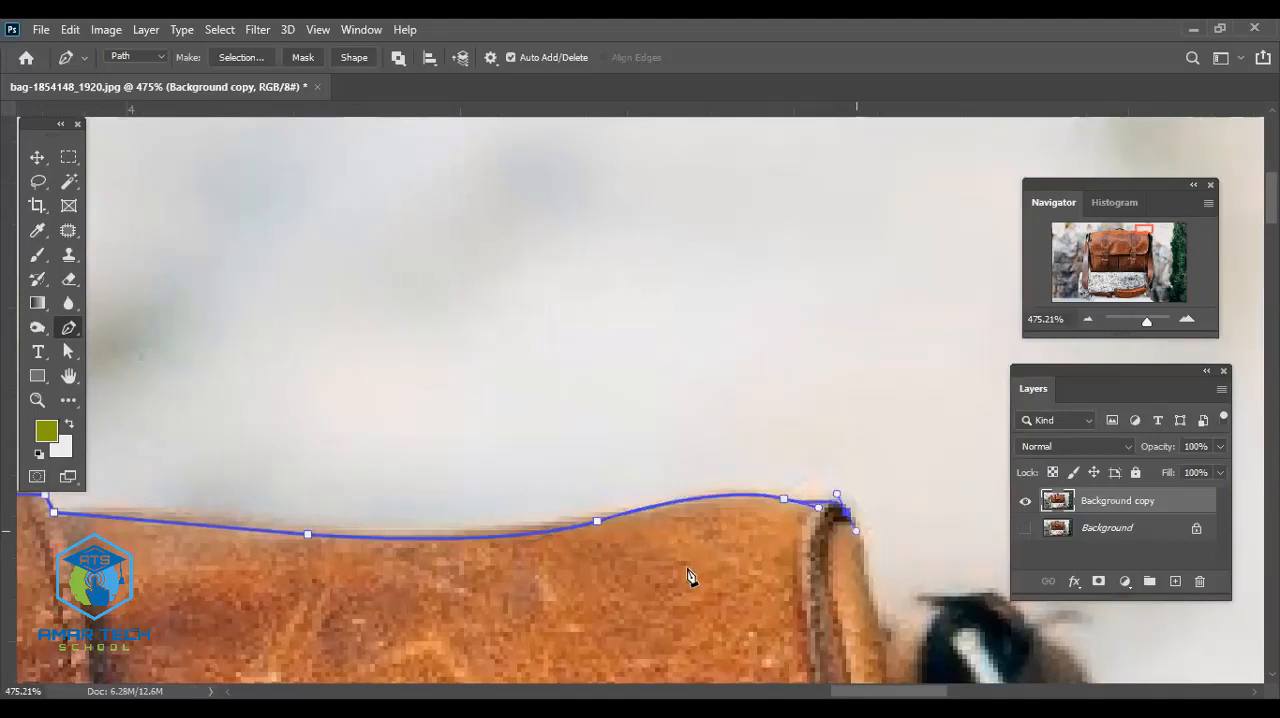
- Trace down the bag's upper right side edge, correct the lowest point, and curve the path up onto the black loop
drag(853, 606, 645, 492)
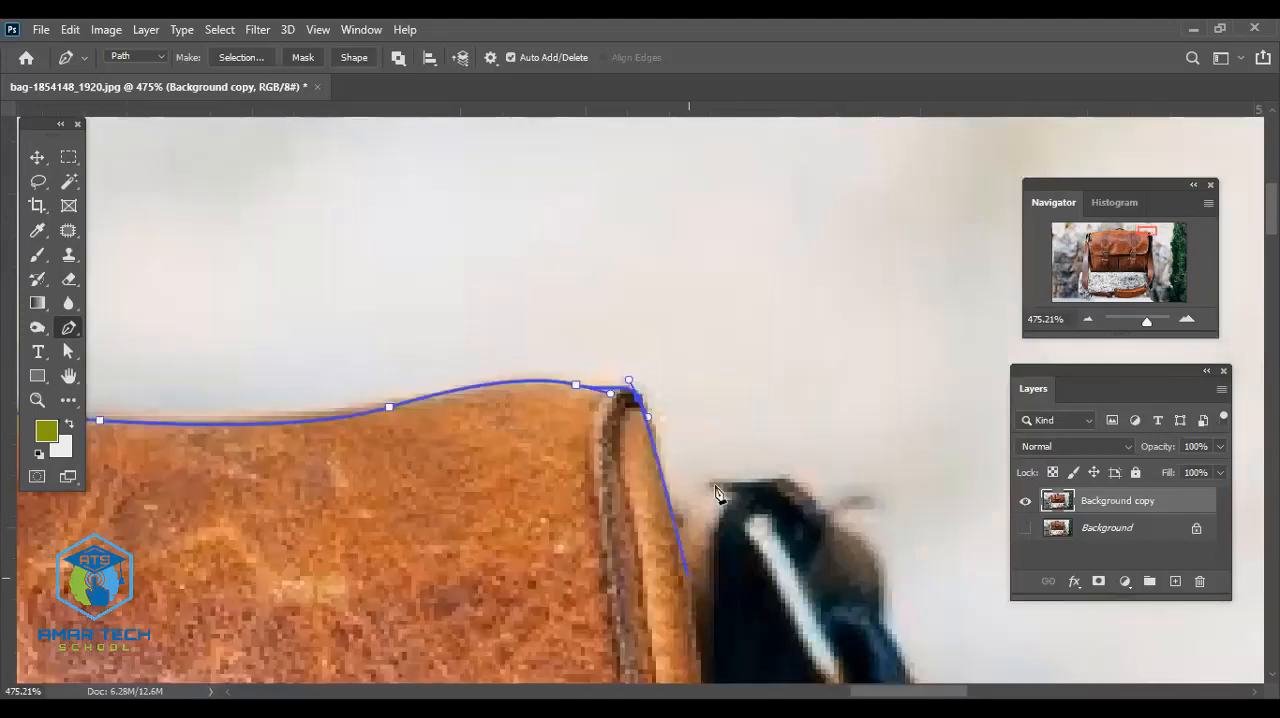
click(691, 582)
drag(709, 482, 741, 469)
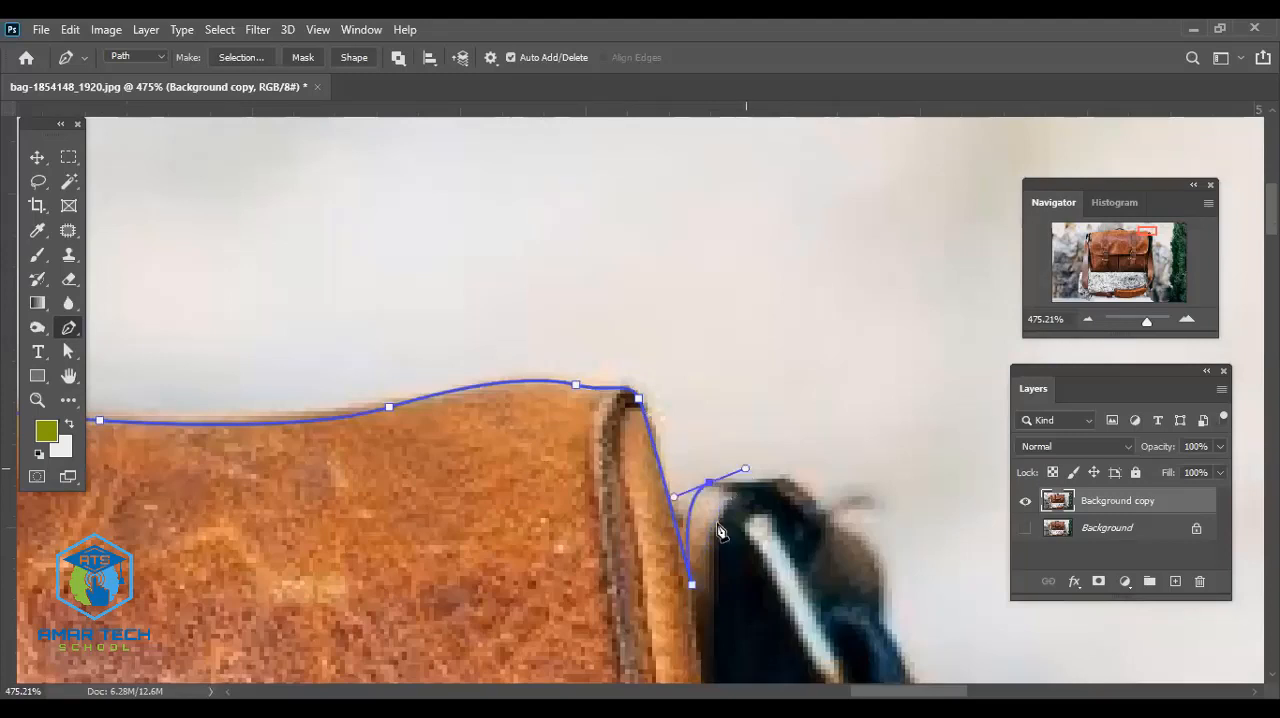
key(ctrl+z)
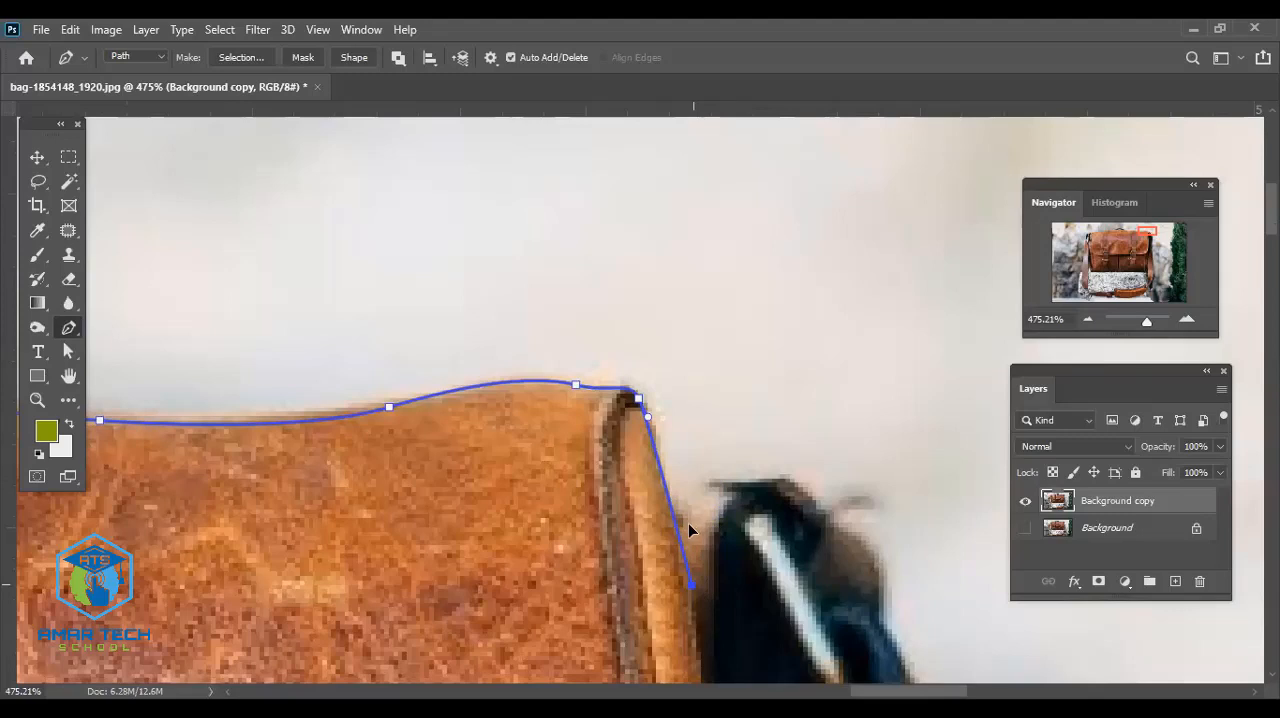
drag(688, 524, 673, 535)
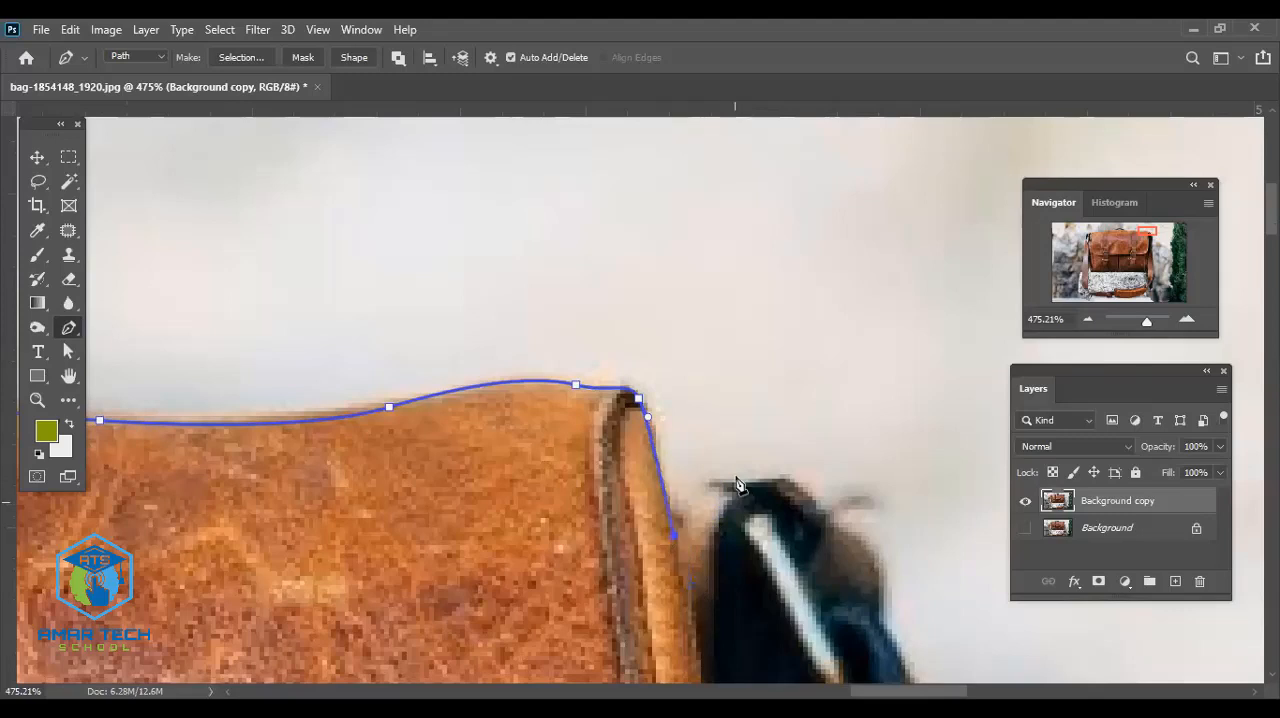
drag(736, 474, 789, 467)
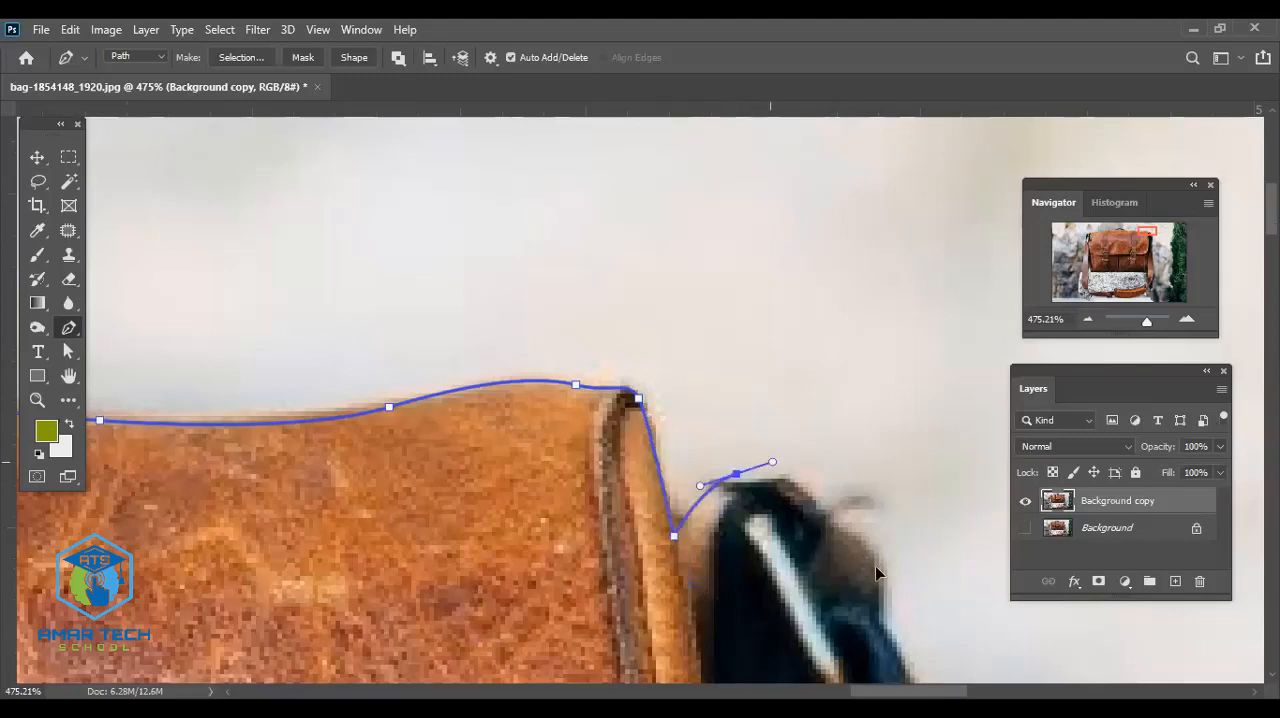
- Trace the right side of the black loop past the metal ring to the start of the dark strap
drag(845, 589, 600, 401)
drag(611, 361, 630, 381)
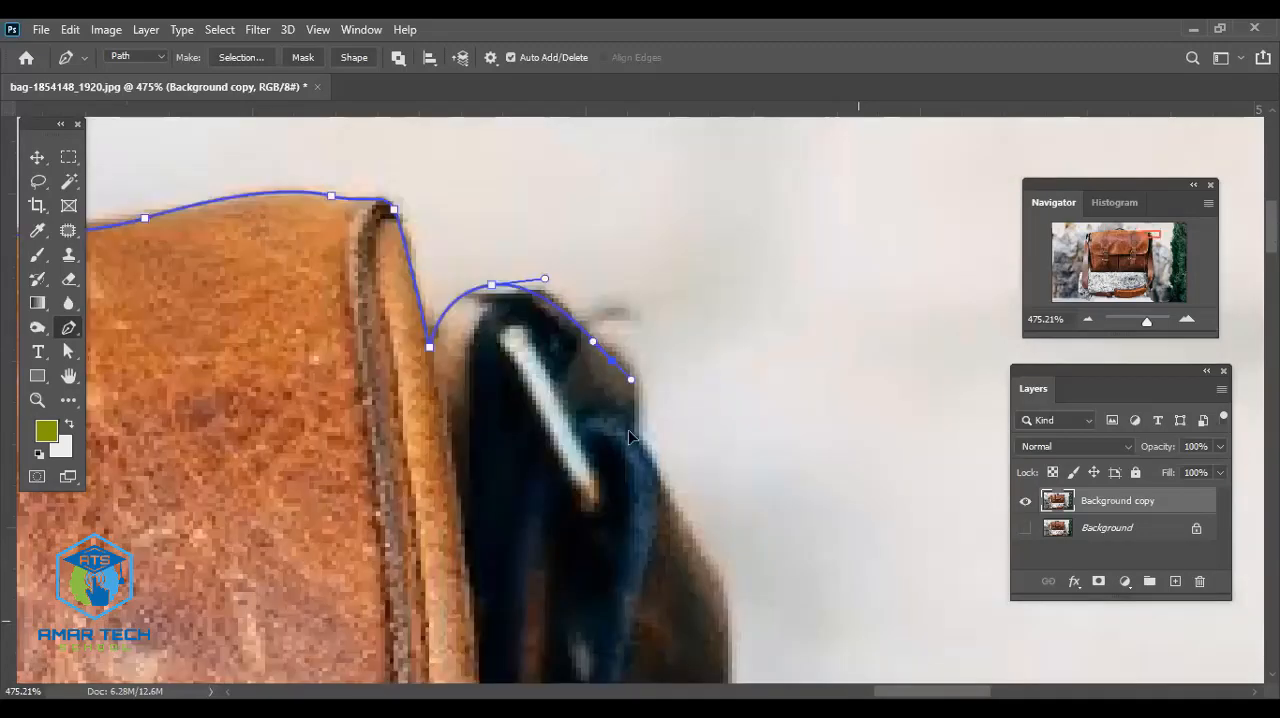
drag(644, 443, 626, 425)
drag(625, 406, 626, 411)
drag(602, 457, 509, 331)
drag(578, 405, 603, 429)
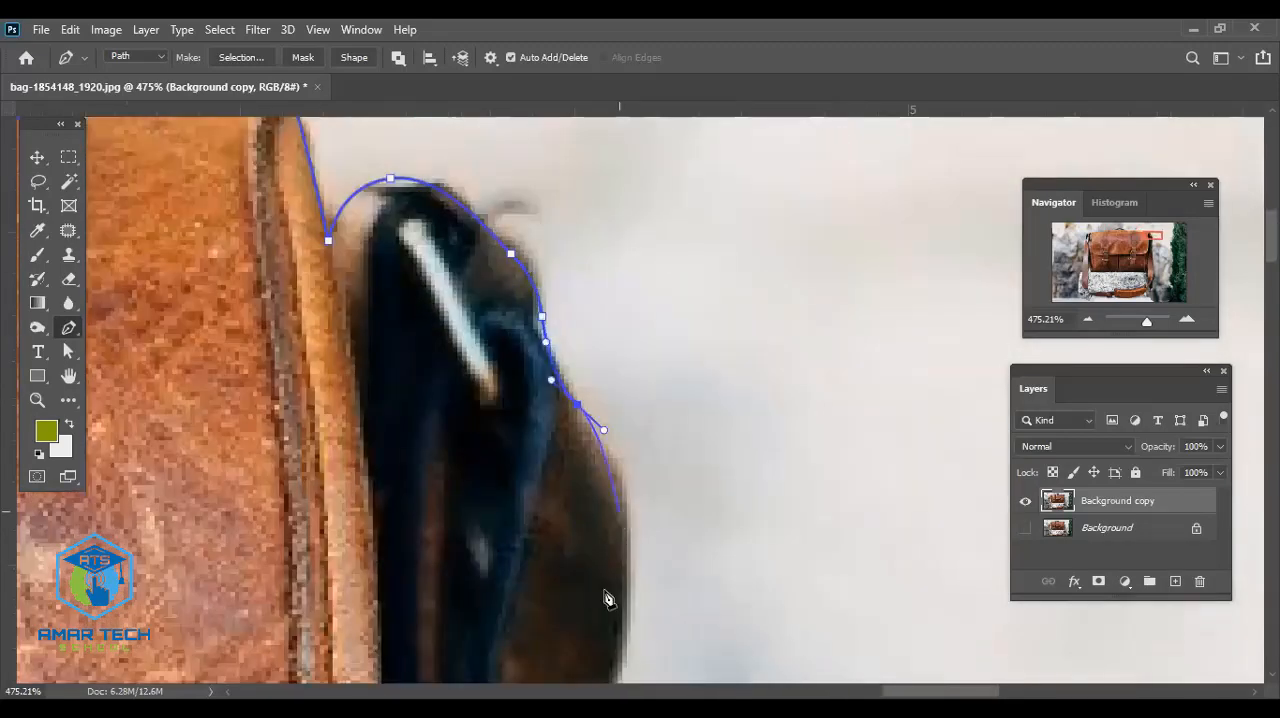
- Trace the right edge of the dark strap around its bulge to the straighter section below
drag(618, 512, 615, 533)
drag(613, 547, 611, 562)
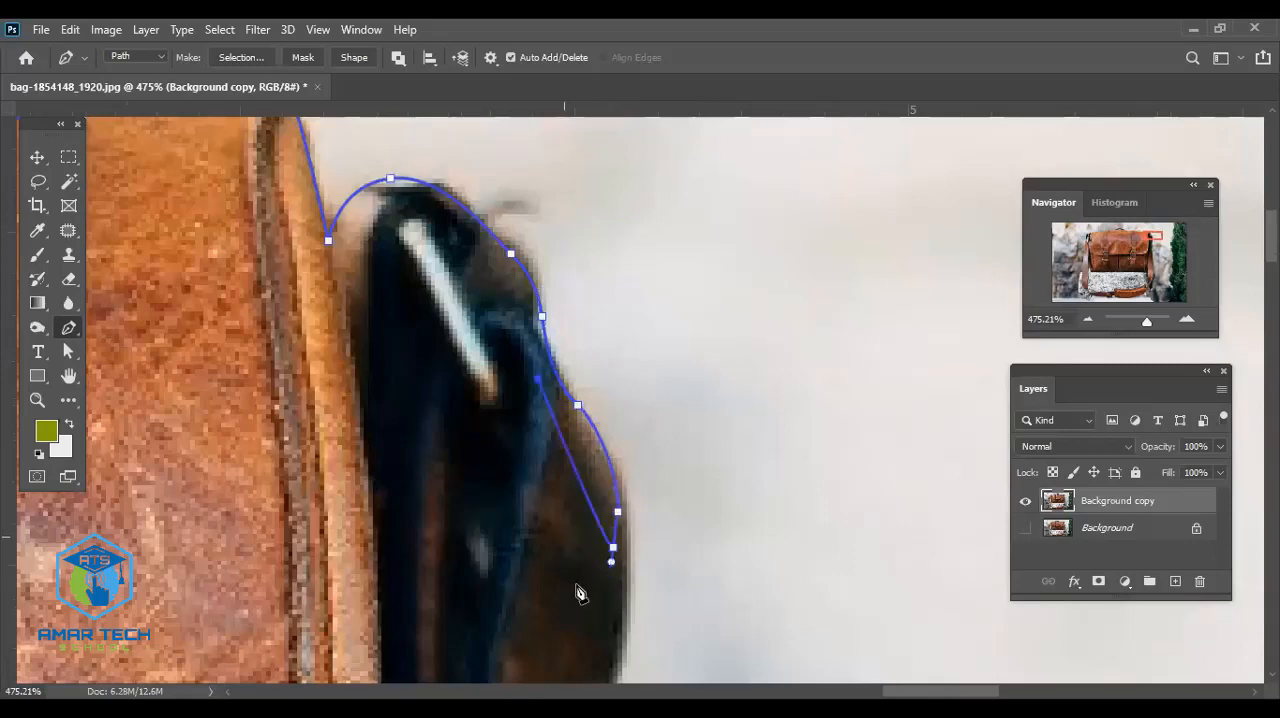
drag(628, 582, 575, 384)
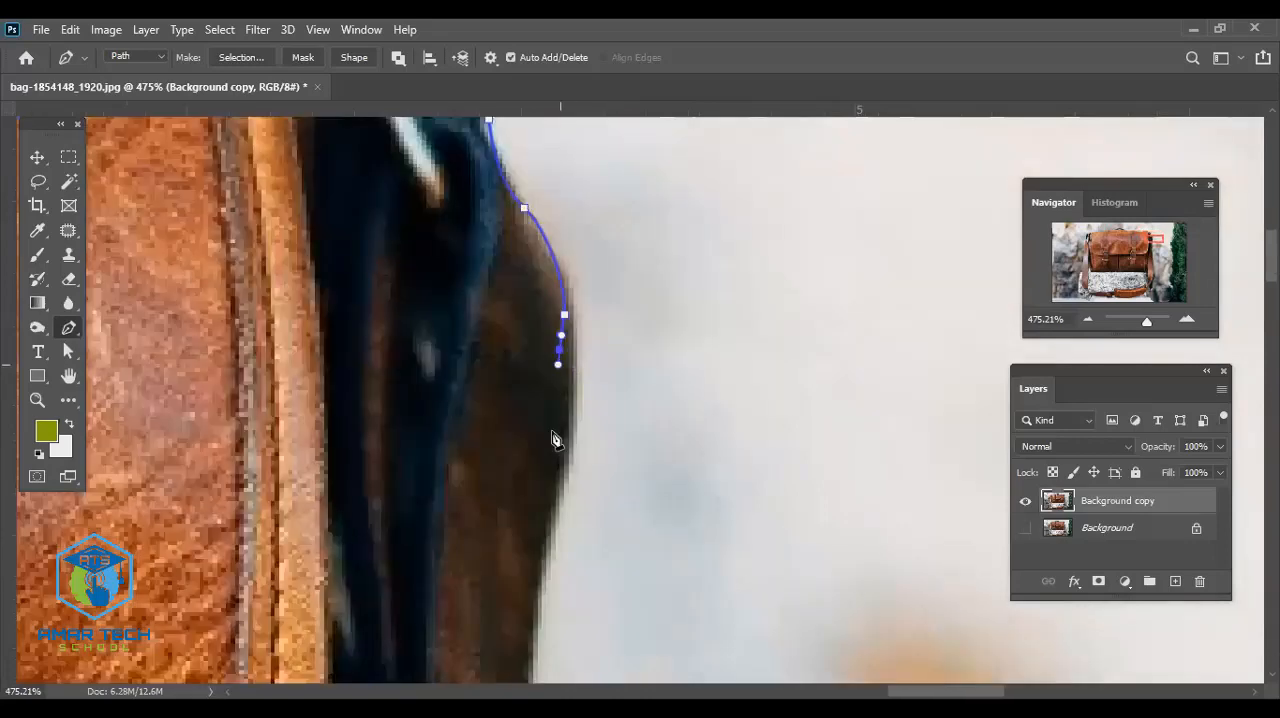
scroll(520, 548, up, 2)
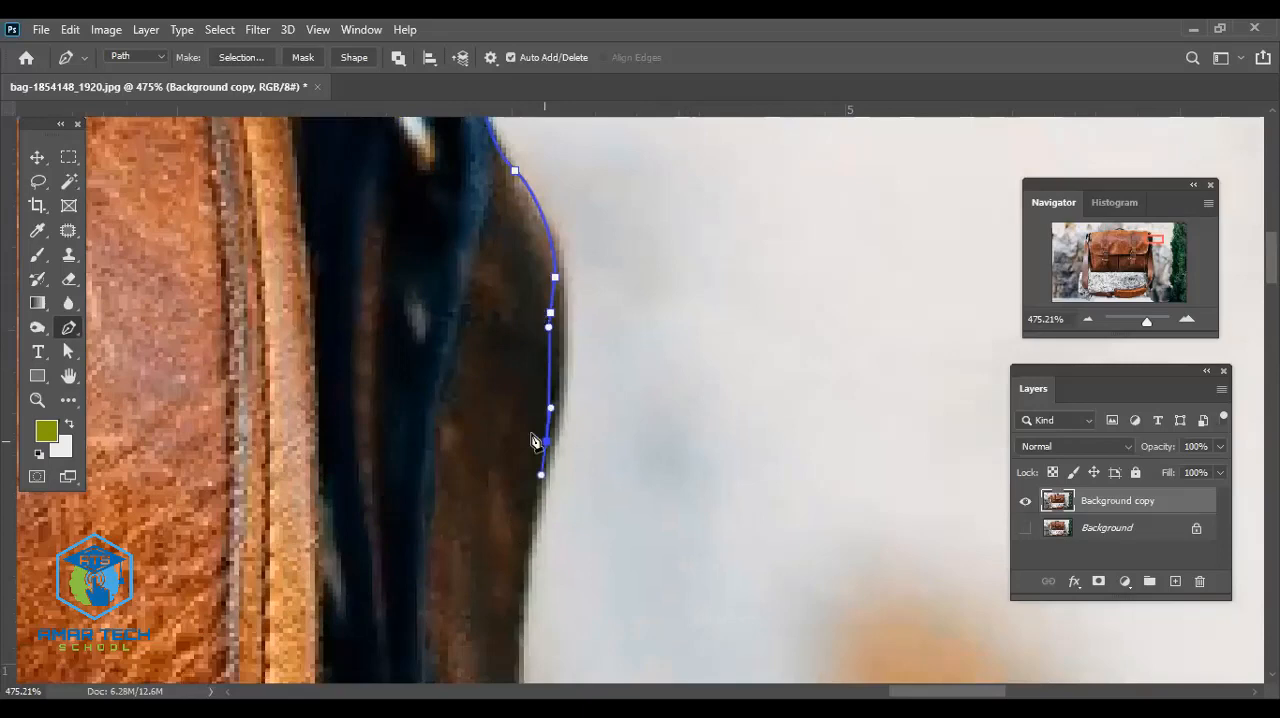
scroll(537, 444, down, 4)
drag(532, 457, 533, 491)
- Extend the path down the dark strap to the lower corner of its black loop
drag(527, 581, 473, 254)
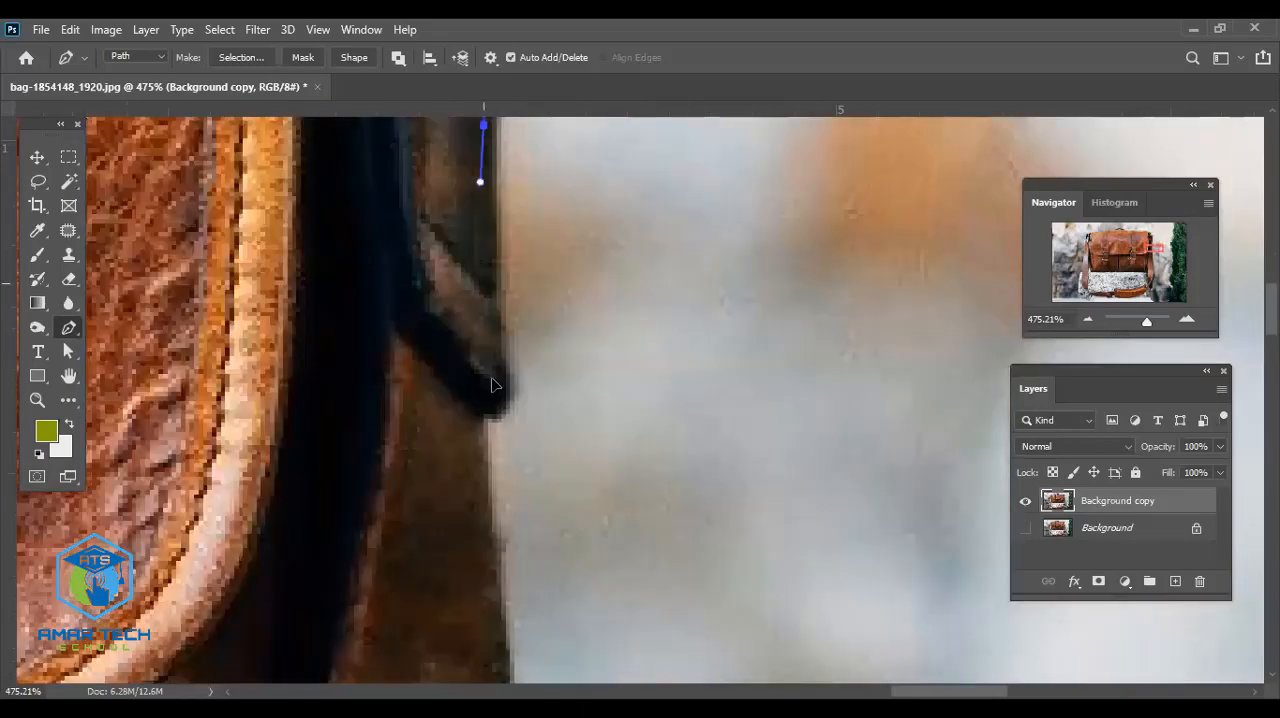
drag(500, 371, 499, 398)
drag(498, 446, 483, 395)
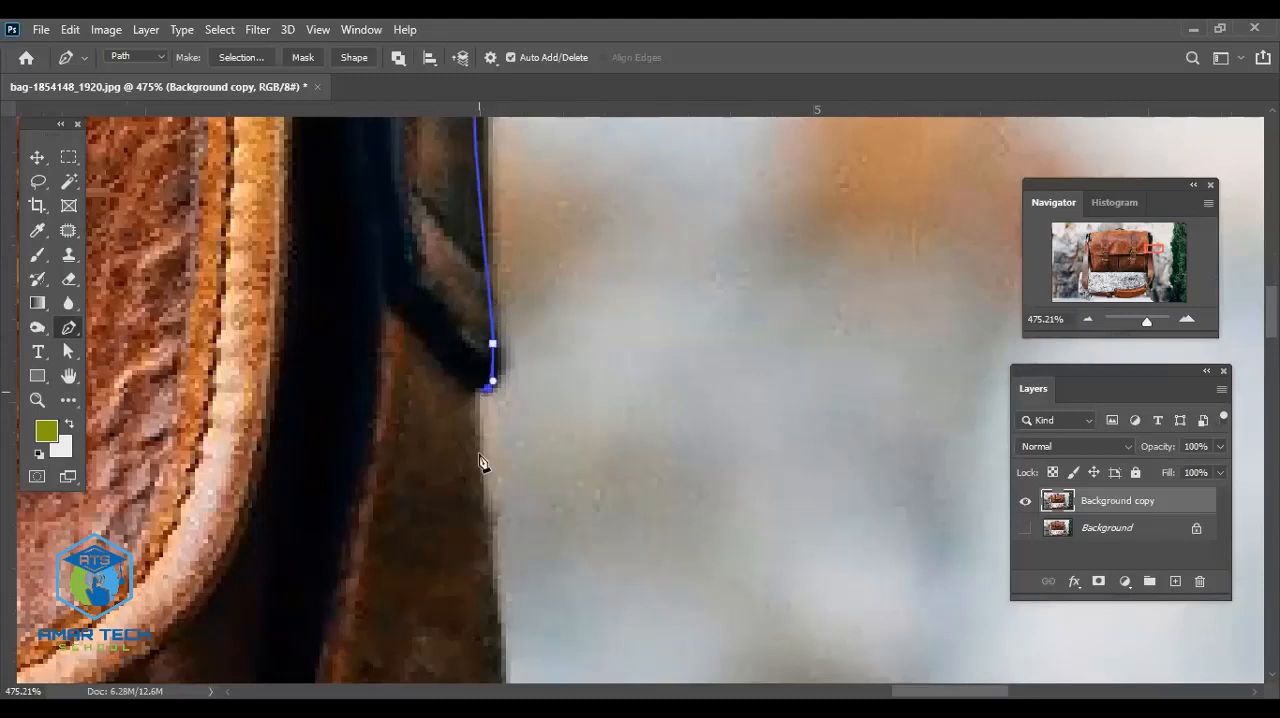
- Trace the right edge of the widening brown strap down from the black loop along its stitched section
drag(480, 523, 428, 252)
drag(467, 466, 477, 512)
drag(470, 526, 418, 148)
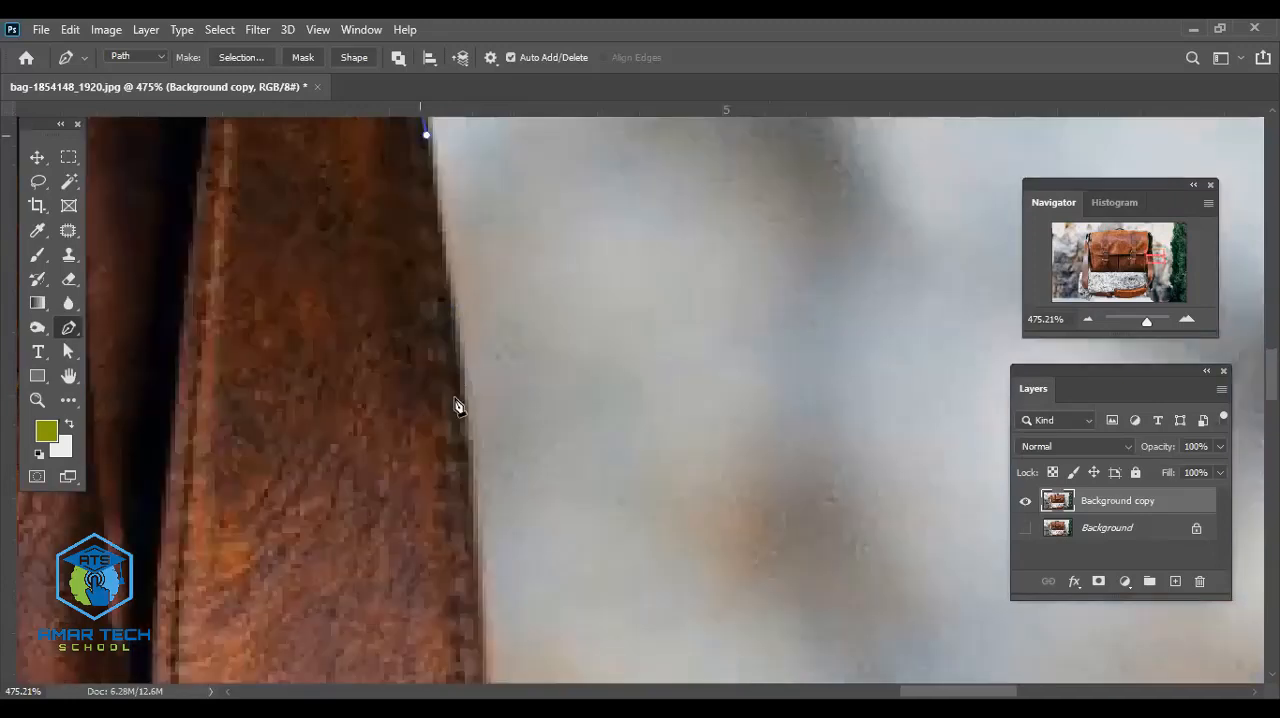
drag(450, 444, 452, 460)
drag(452, 460, 420, 222)
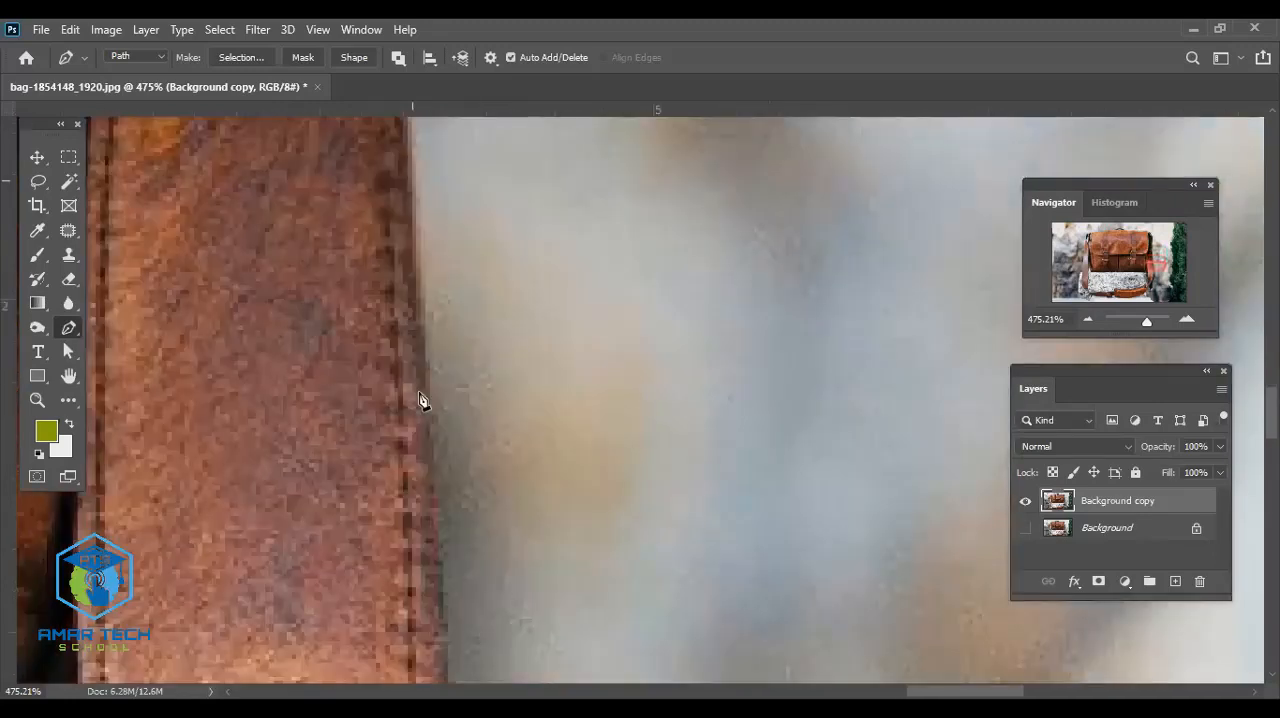
drag(419, 388, 435, 475)
drag(481, 287, 476, 228)
drag(479, 486, 493, 341)
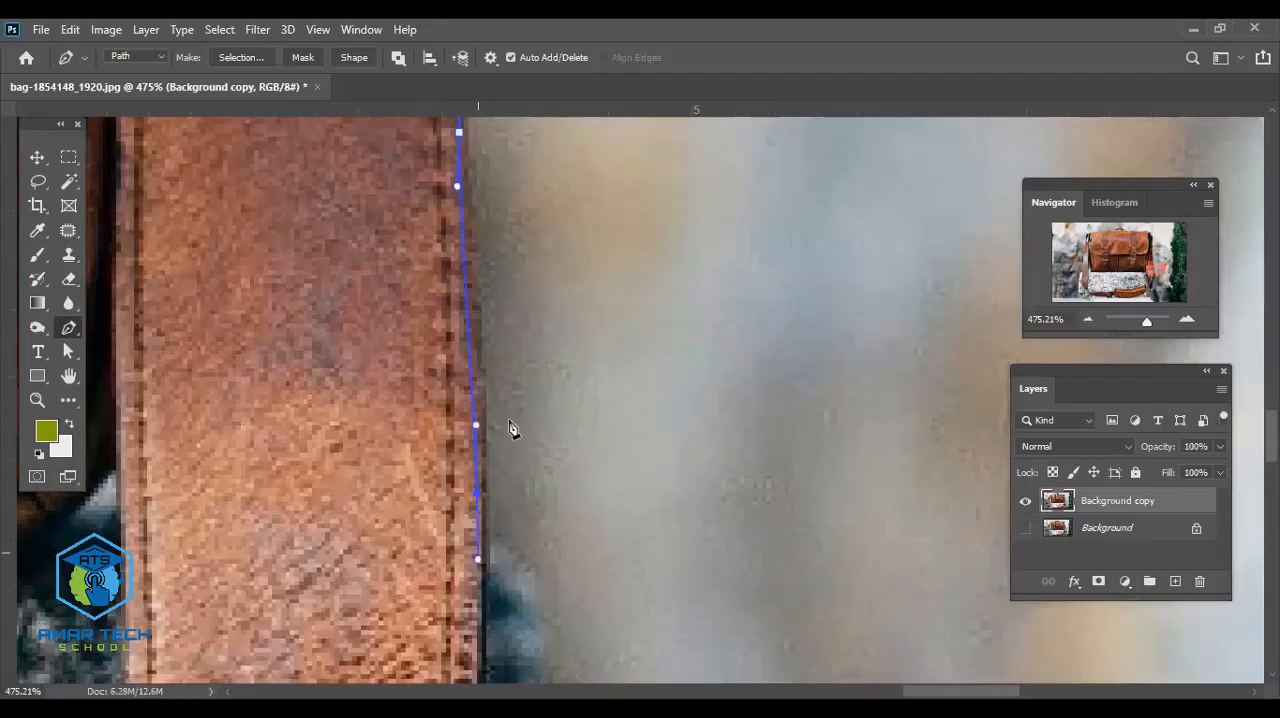
- Trace the right strap's outer edge as it curves down toward the leather shoulder pad
drag(507, 418, 498, 486)
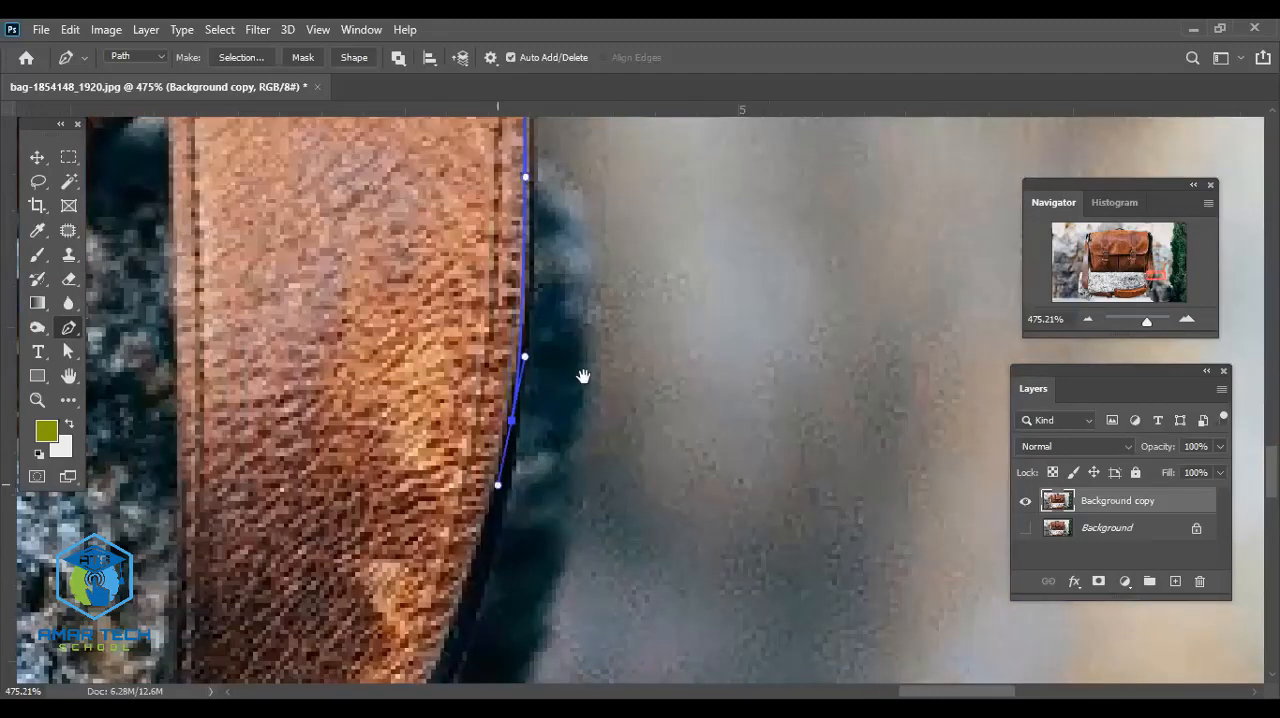
drag(464, 662, 541, 506)
drag(526, 550, 614, 327)
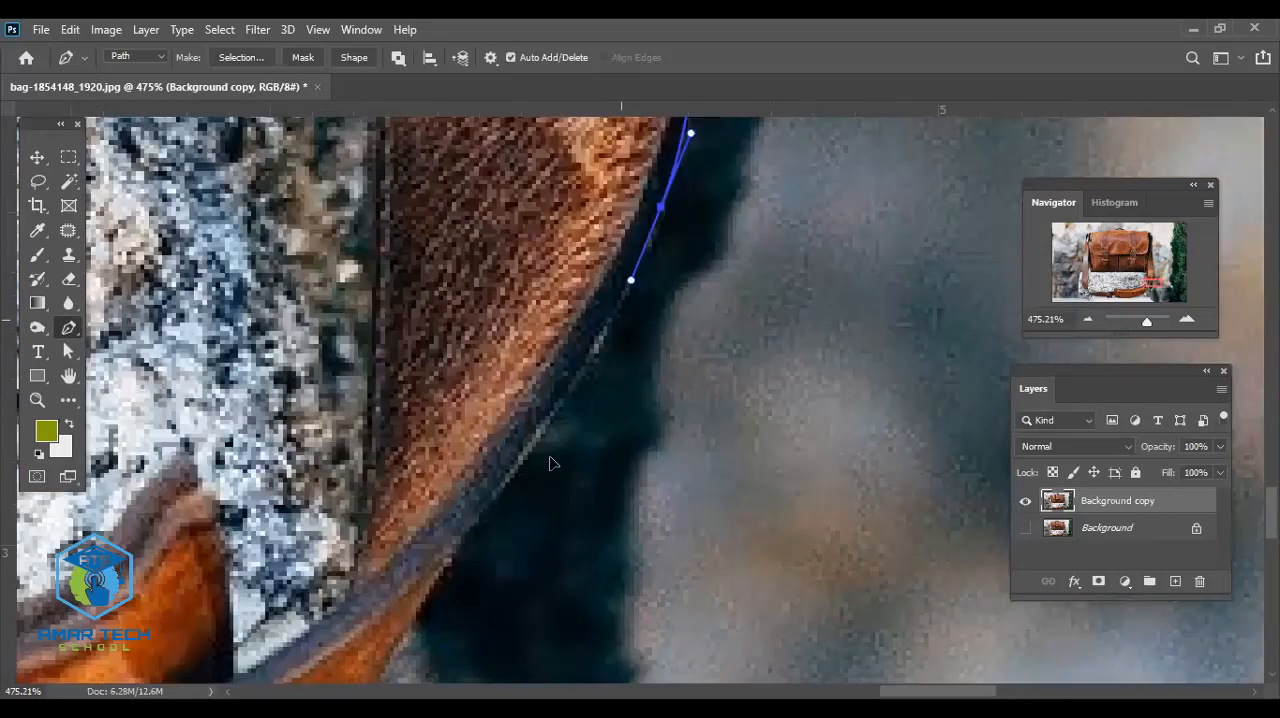
drag(566, 394, 553, 419)
drag(543, 471, 729, 389)
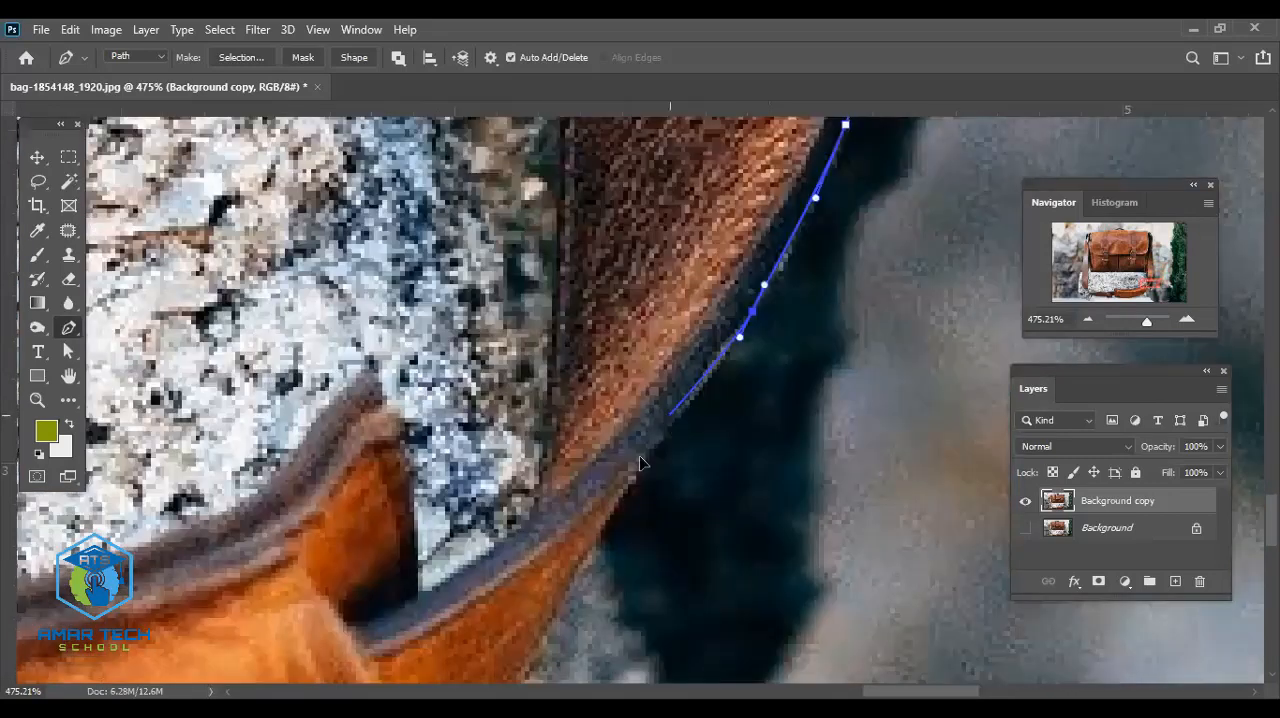
drag(668, 419, 645, 452)
drag(634, 470, 686, 285)
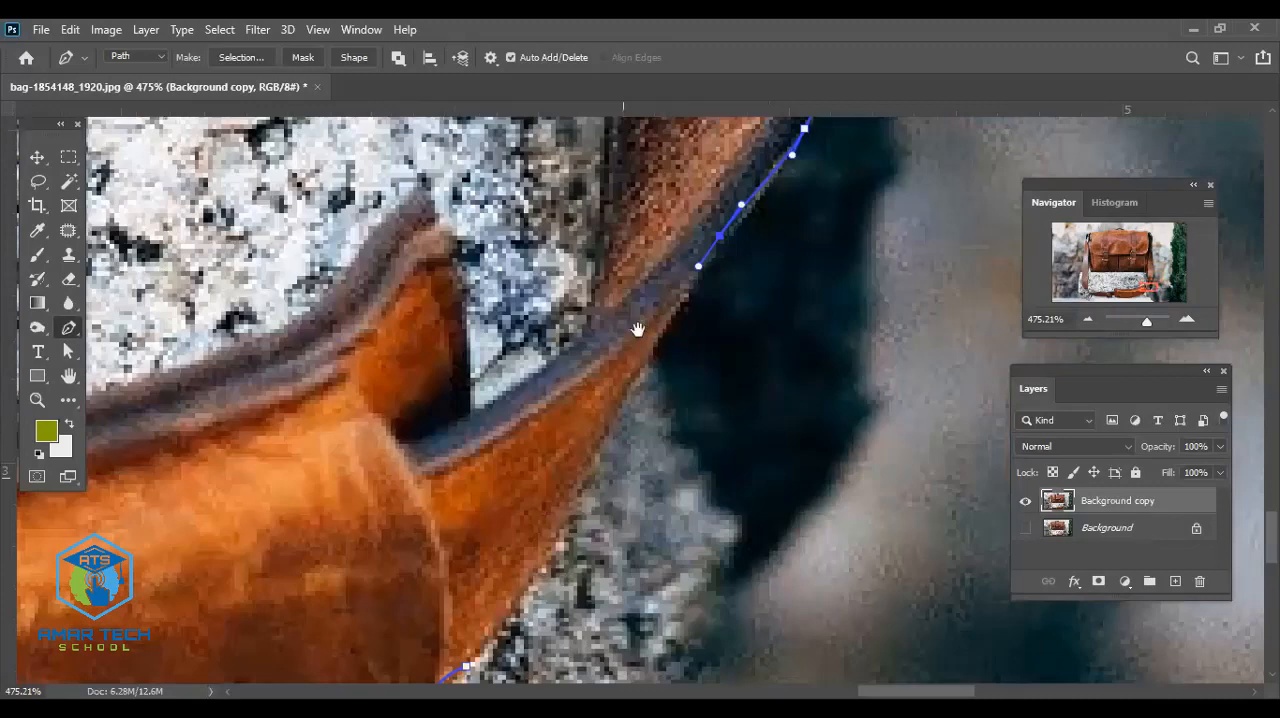
- Trace the last strap section down to the shoulder pad and close the outer path at its starting anchor
drag(637, 330, 643, 289)
drag(653, 322, 637, 355)
drag(606, 454, 643, 308)
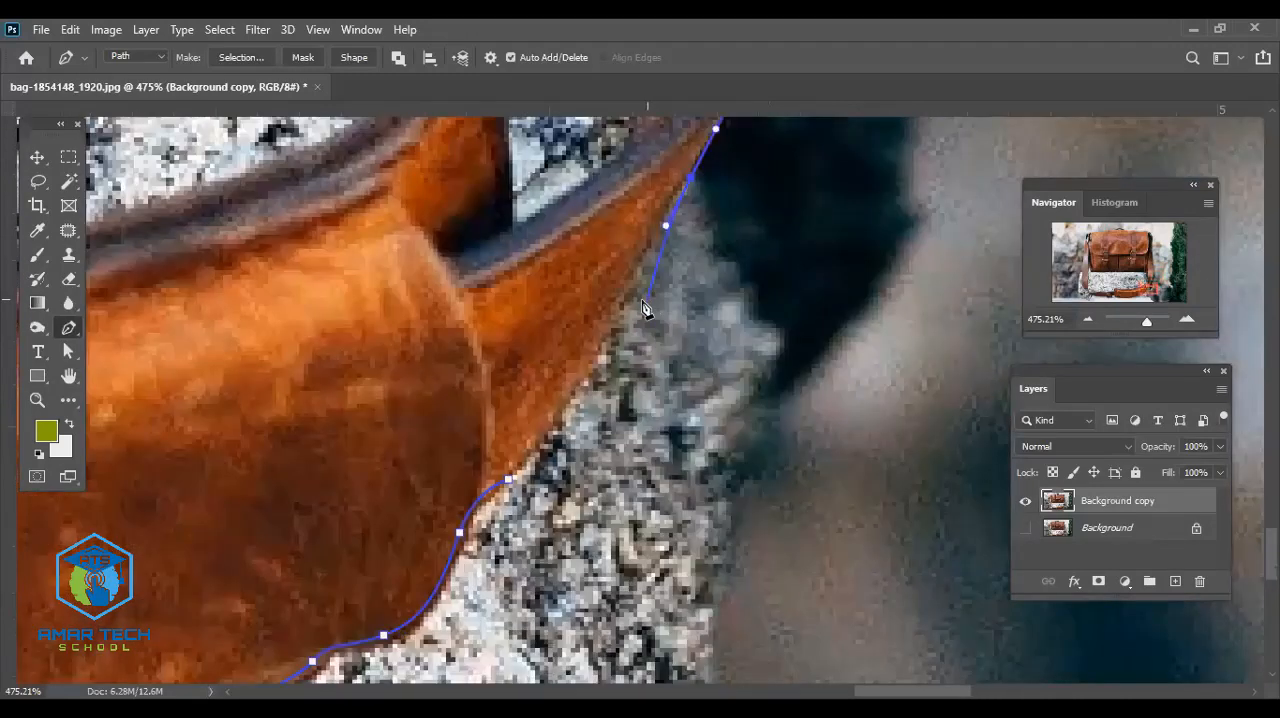
scroll(643, 308, down, 3)
scroll(643, 308, up, 3)
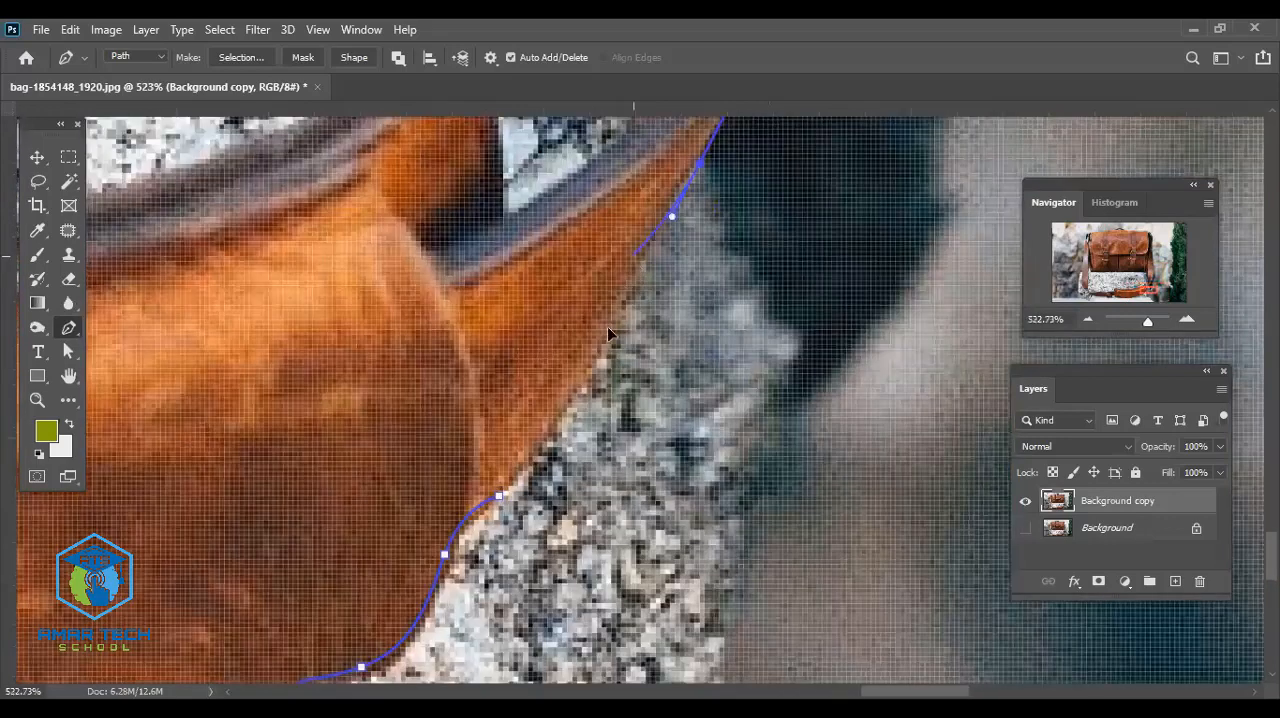
drag(626, 286, 614, 317)
drag(567, 403, 548, 426)
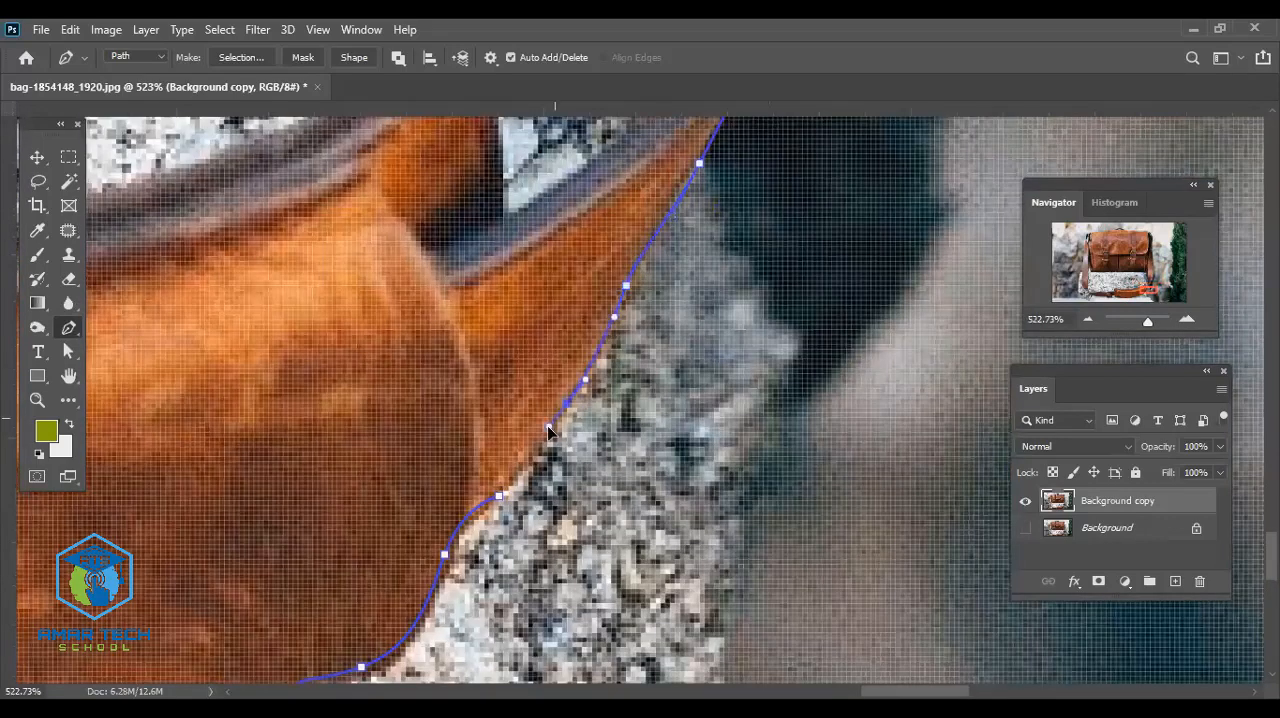
click(499, 495)
click(509, 475)
click(499, 495)
- Examine the closed outer path around the whole bag and the enclosed area between the straps
scroll(650, 335, down, 10)
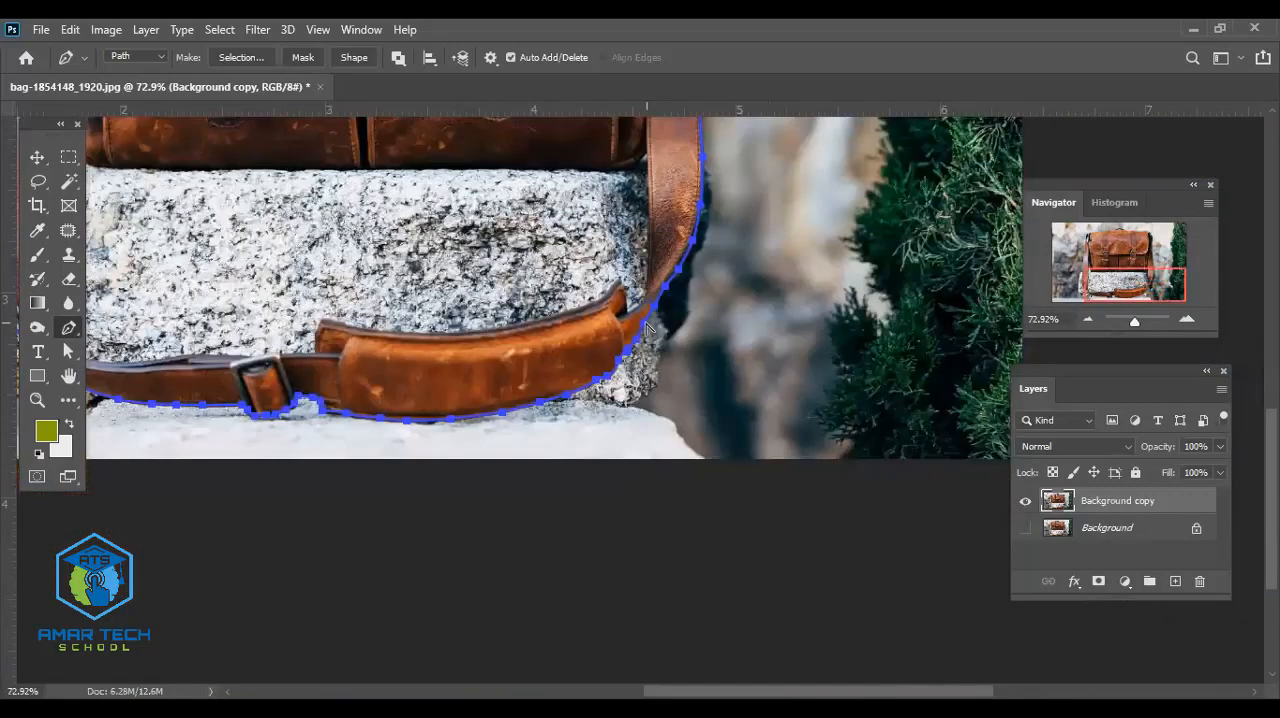
scroll(648, 328, up, 4)
scroll(648, 330, down, 5)
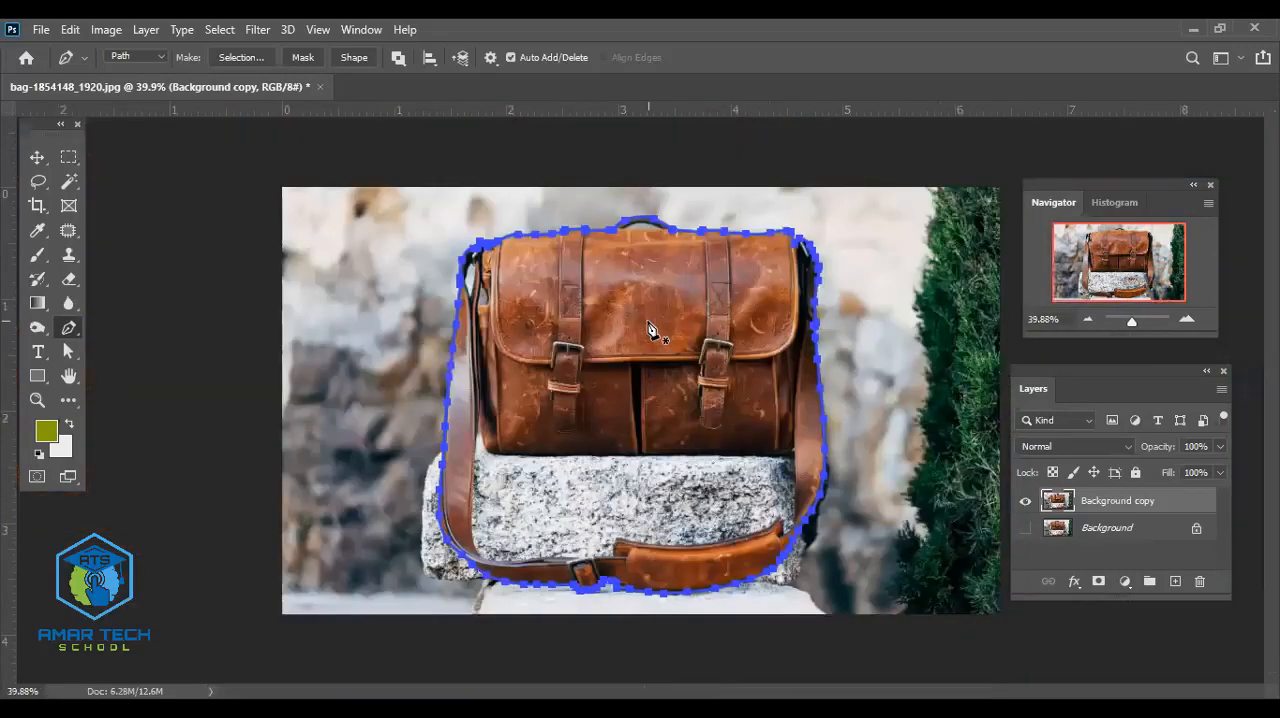
scroll(649, 330, up, 2)
scroll(648, 328, up, 3)
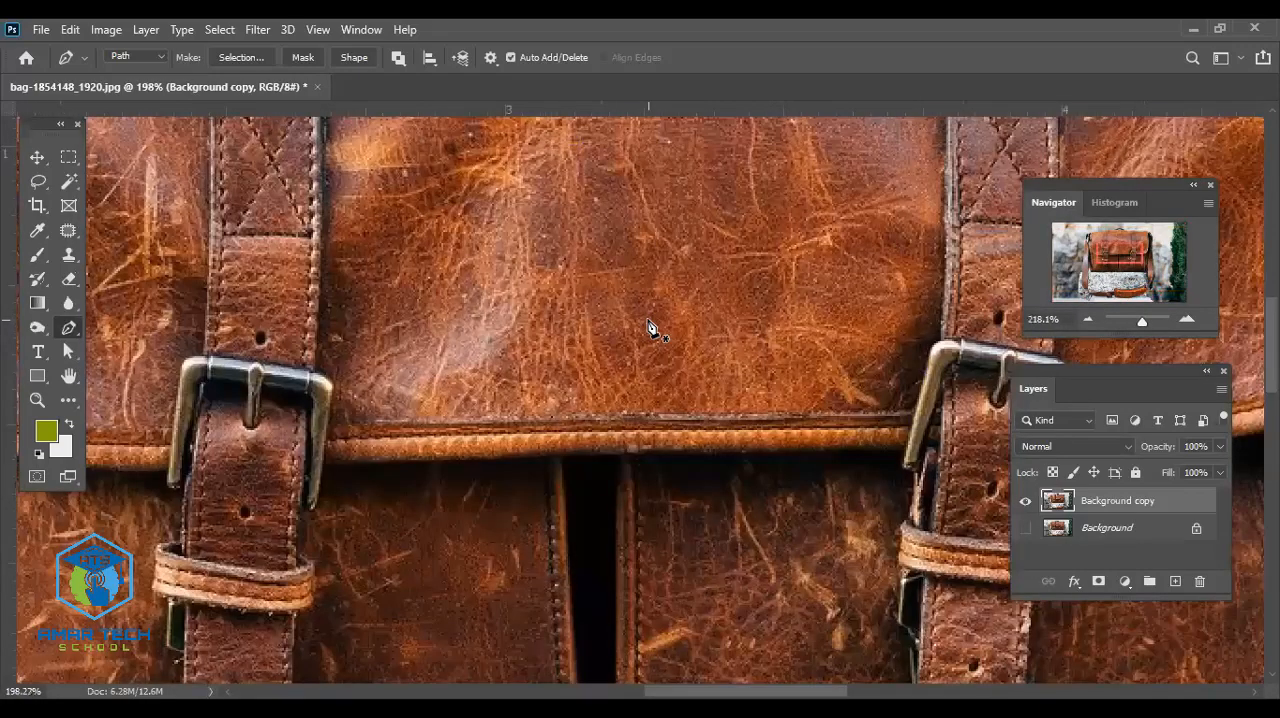
scroll(648, 330, up, 1)
scroll(648, 330, up, 1)
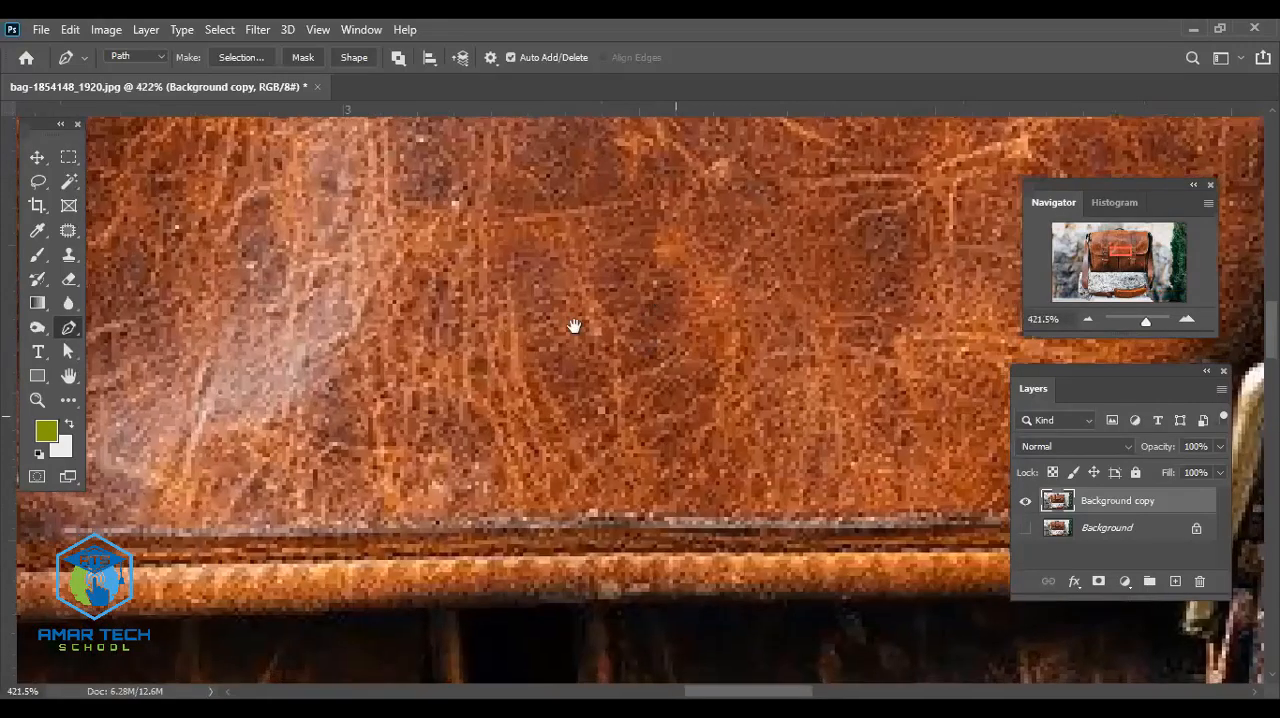
drag(575, 326, 682, 268)
scroll(677, 266, down, 3)
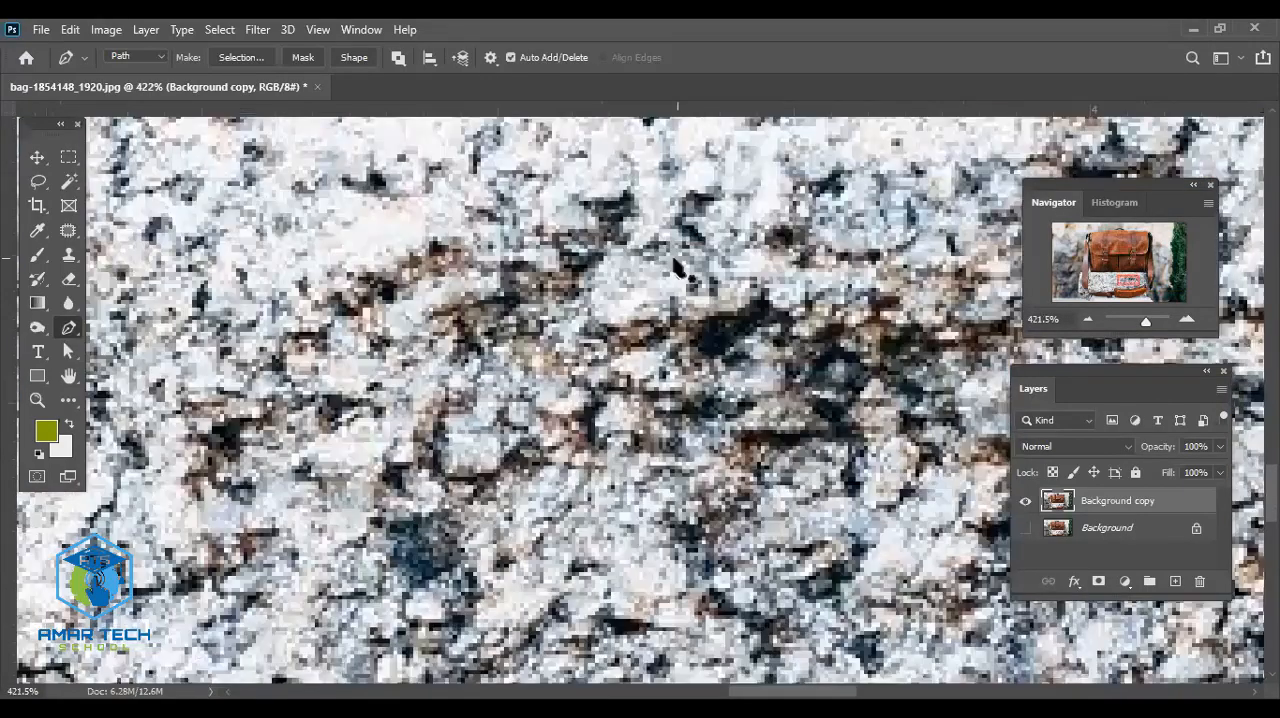
scroll(677, 266, down, 2)
scroll(684, 270, down, 2)
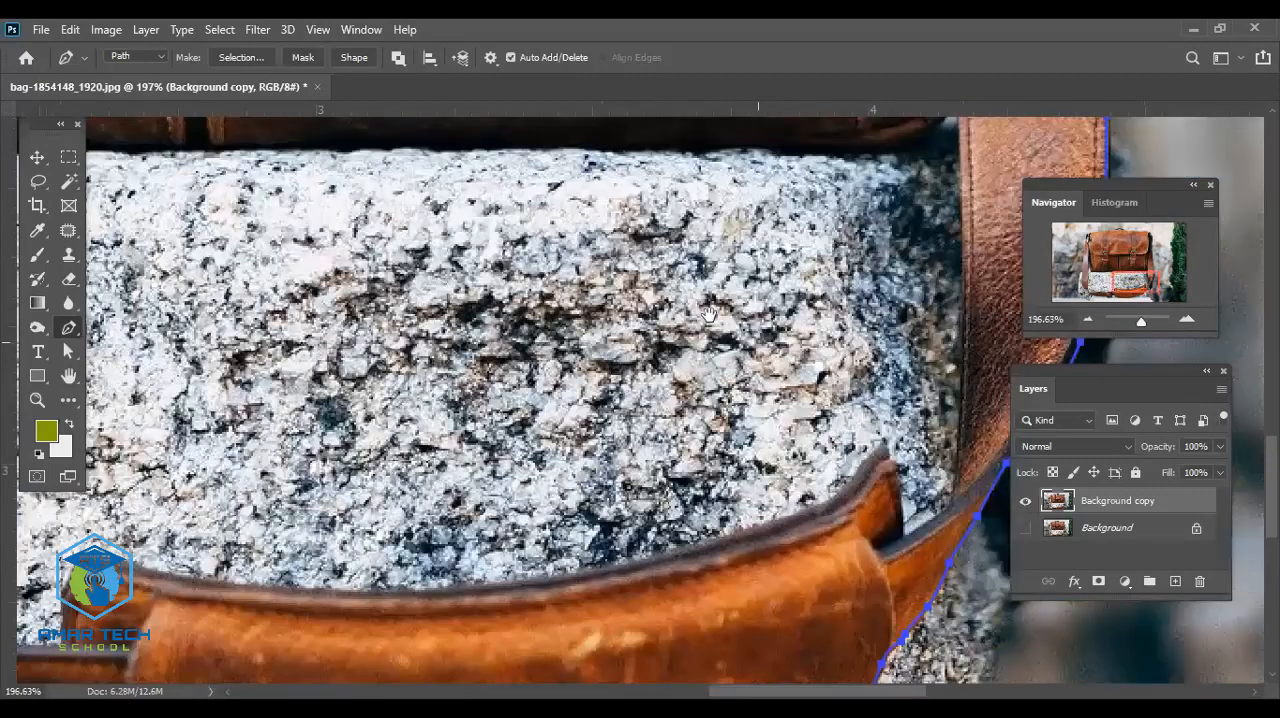
- Start a new inner path where the right strap's inner edge meets the bag's lower corner
drag(904, 192, 765, 268)
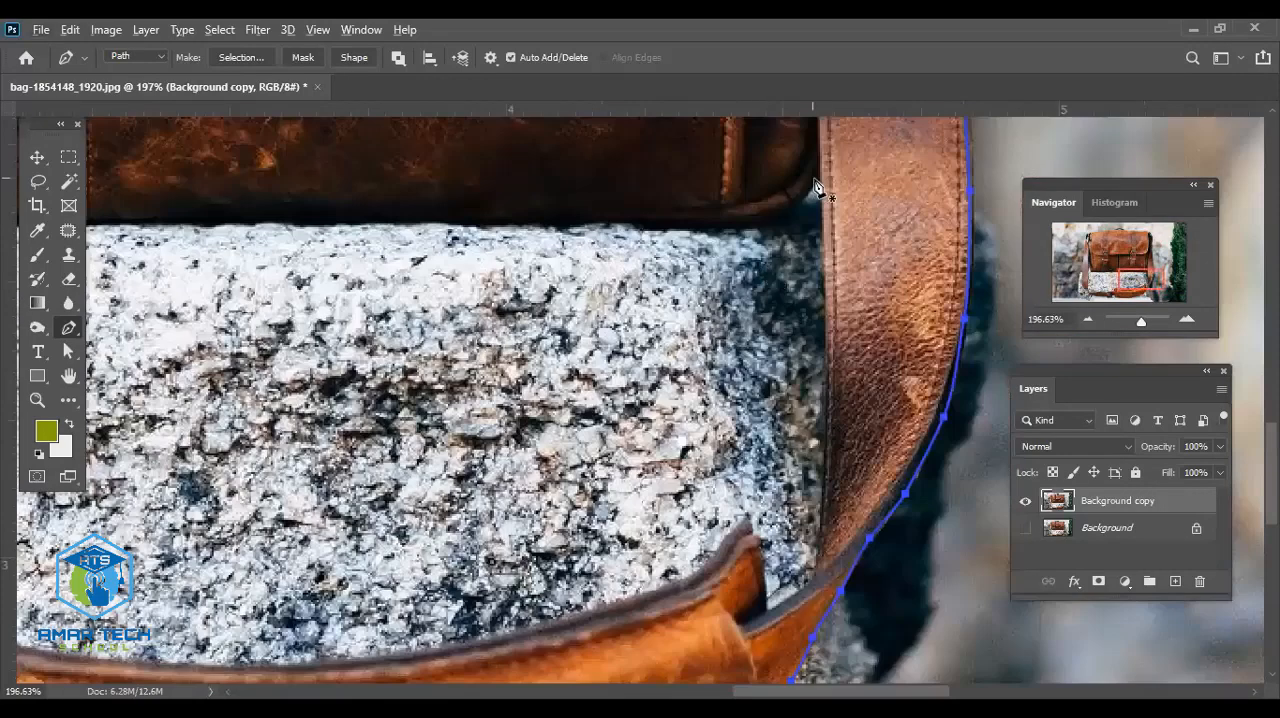
drag(820, 174, 818, 240)
scroll(832, 305, up, 1)
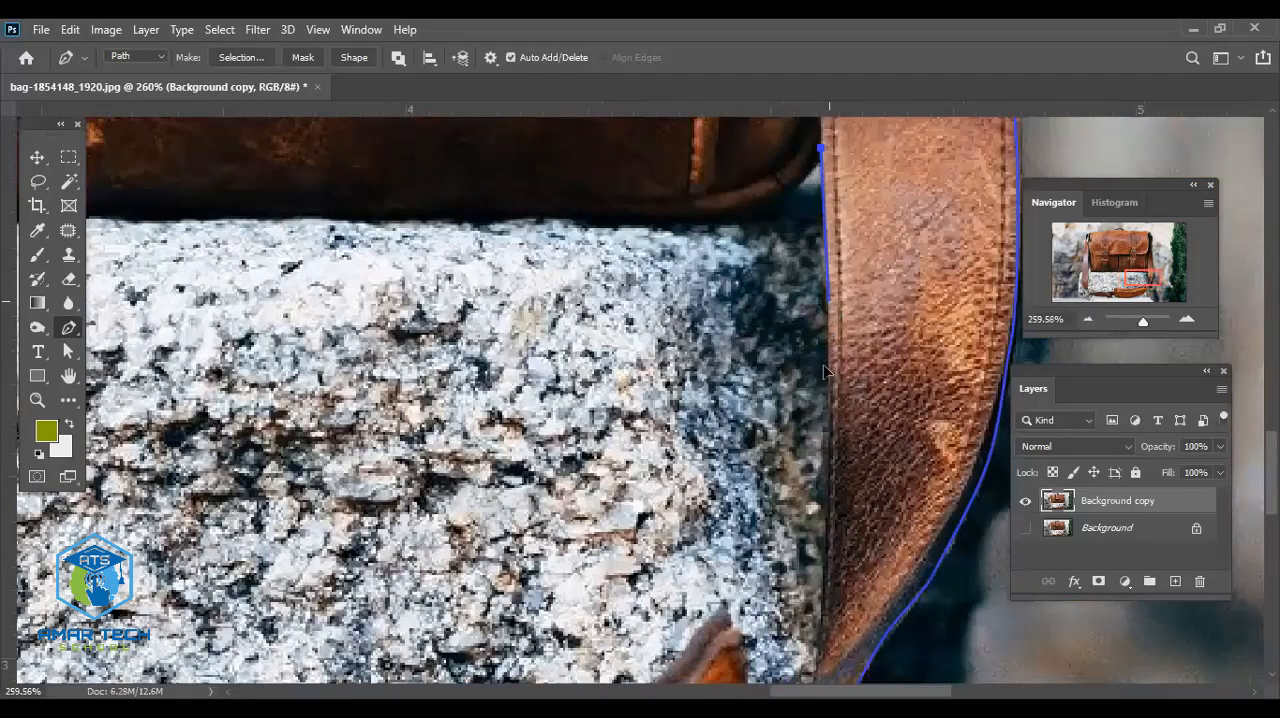
drag(828, 330, 825, 360)
scroll(836, 396, up, 1)
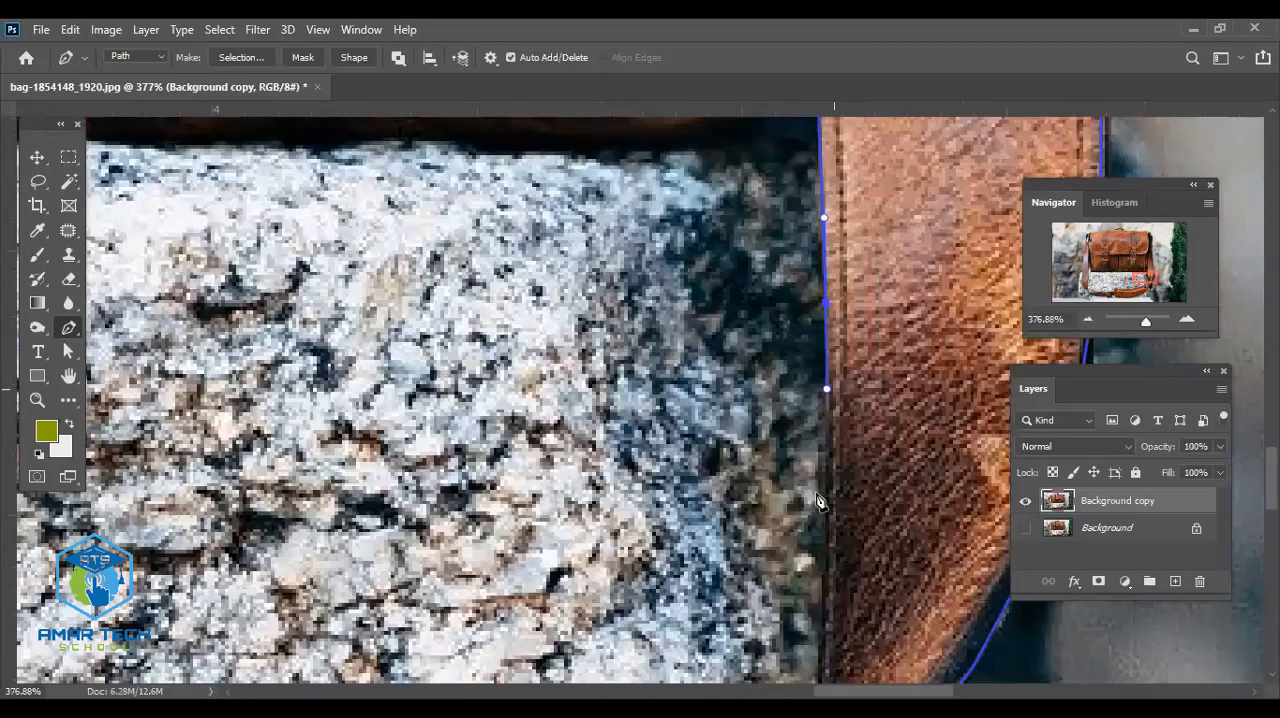
drag(862, 360, 835, 527)
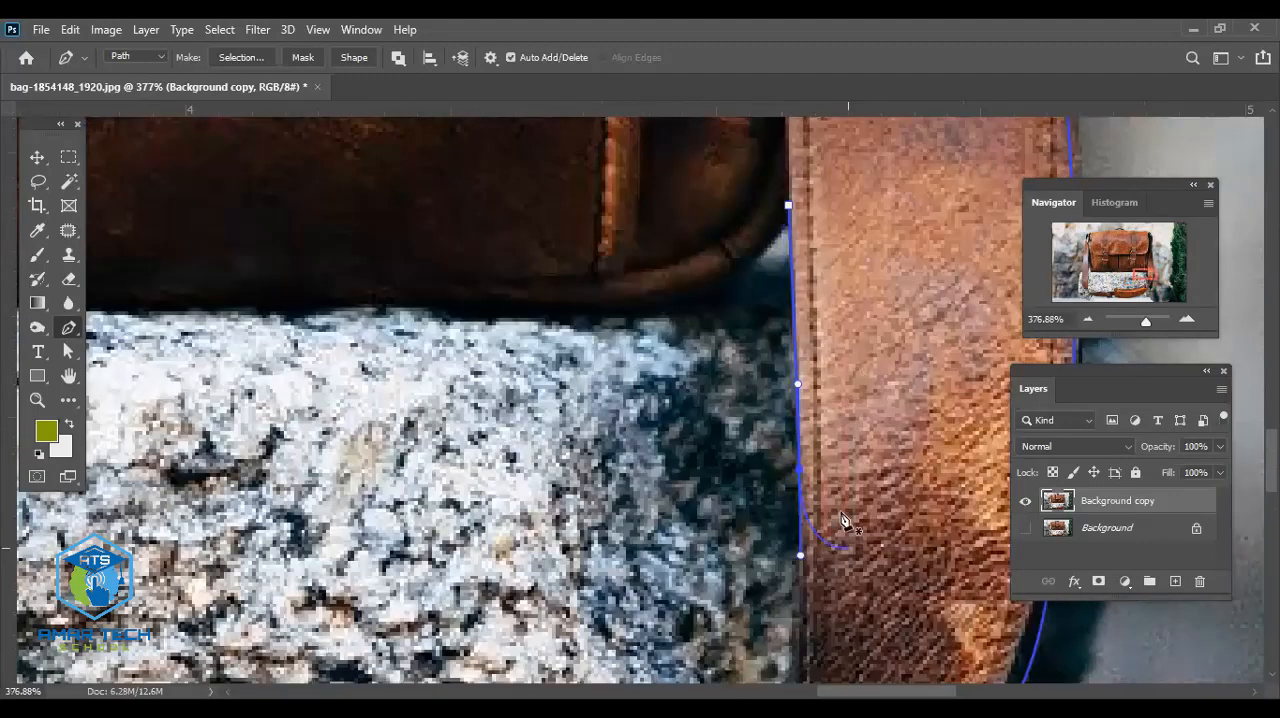
key(ctrl+z)
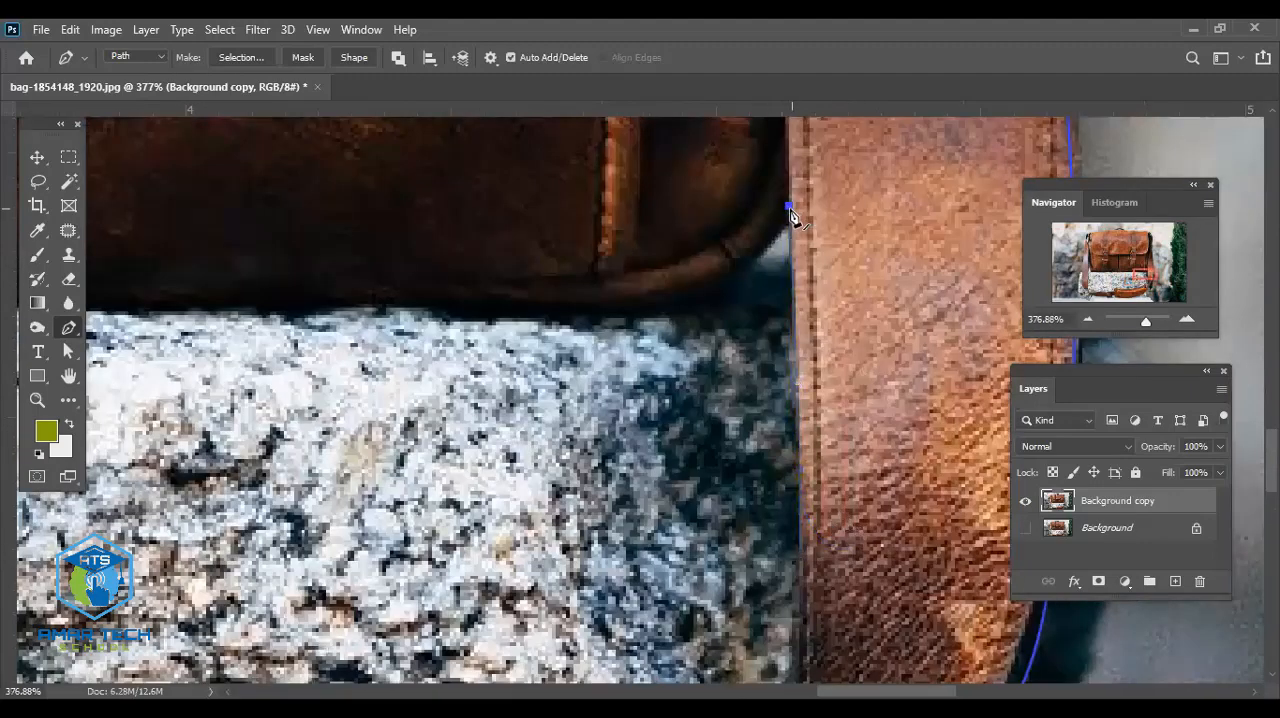
- Trace the right strap's inner edge from the bag's lower corner down beside the stone
click(795, 311)
click(796, 358)
drag(807, 484, 689, 355)
scroll(682, 395, up, 1)
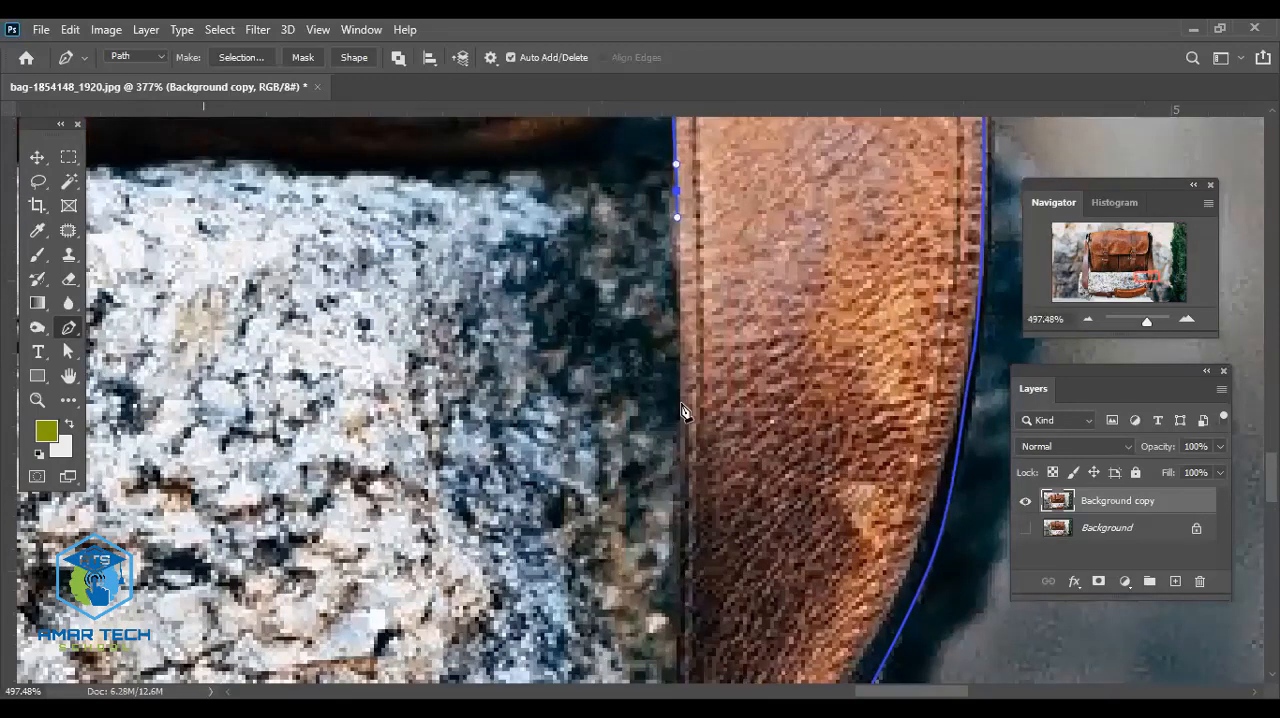
scroll(684, 432, up, 1)
click(684, 420)
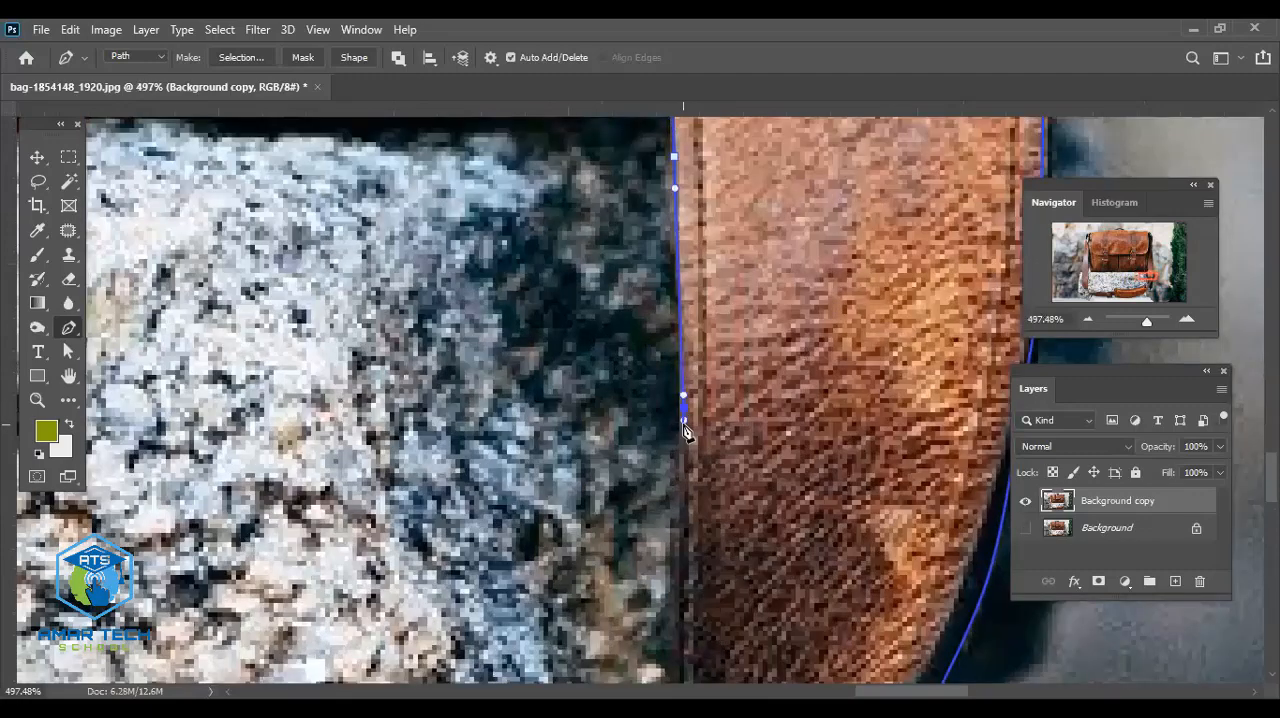
- Extend the inner path down the lower part of the right strap's inner edge toward the shoulder pad
scroll(684, 430, down, 1)
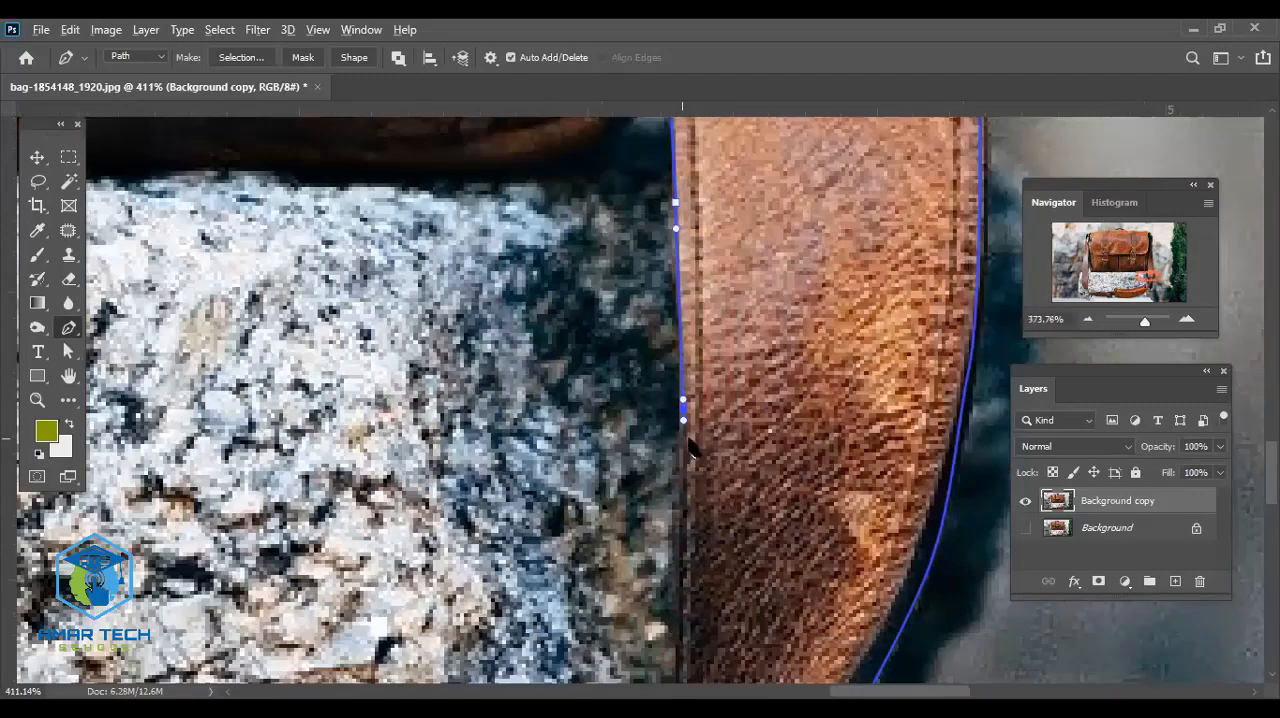
scroll(740, 212, down, 1)
drag(733, 413, 749, 347)
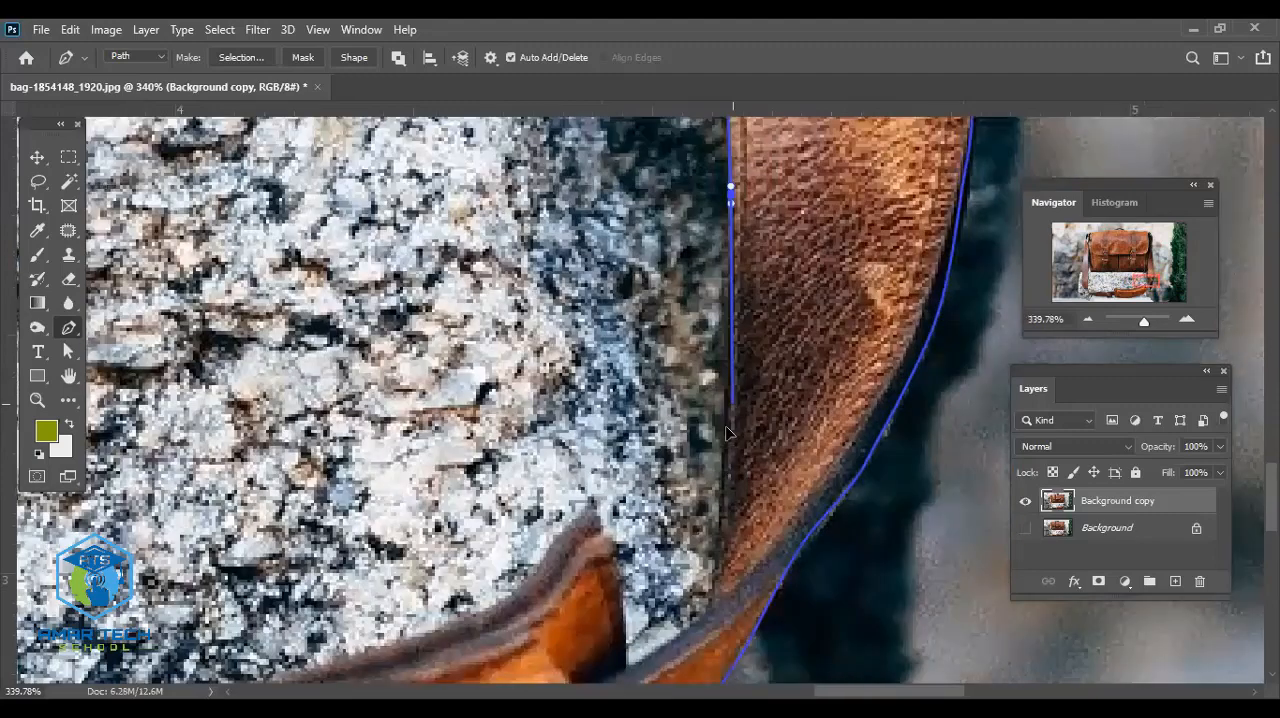
drag(729, 411, 725, 427)
drag(748, 496, 751, 355)
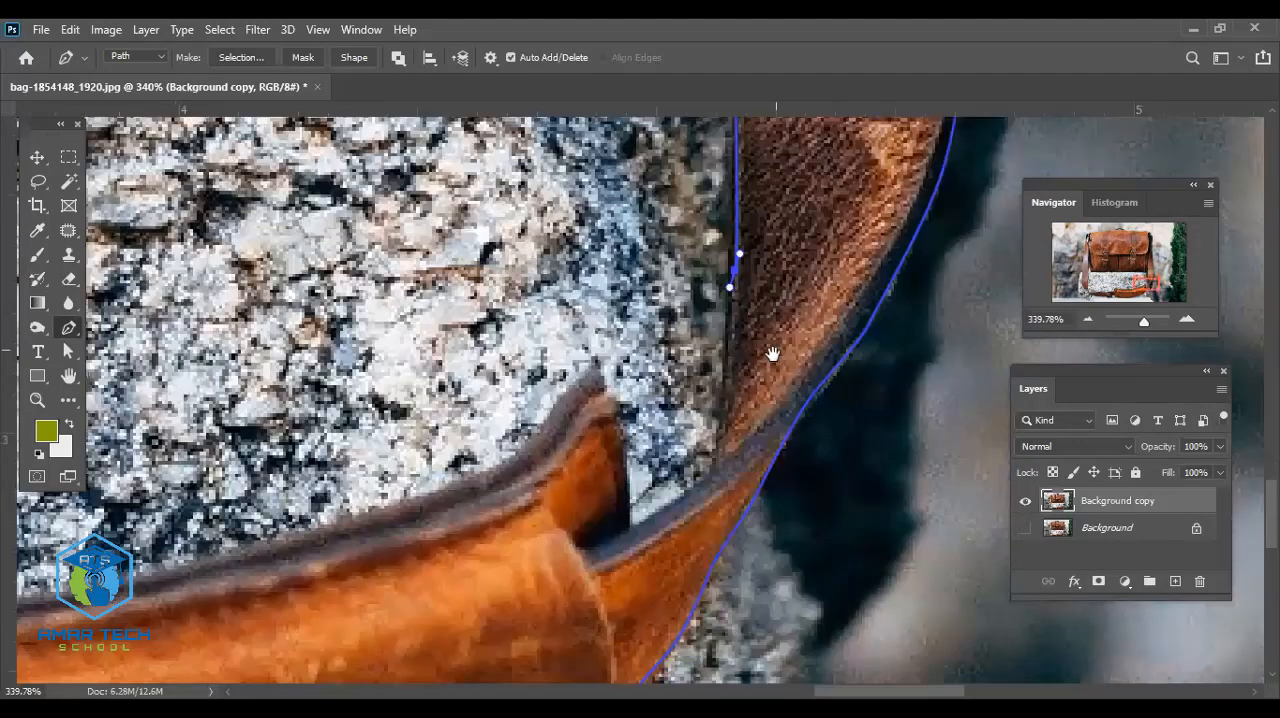
- Trace the notch between the right strap and the shoulder pad, around the pad's pointed tip onto its upper edge
drag(720, 458, 620, 415)
click(593, 374)
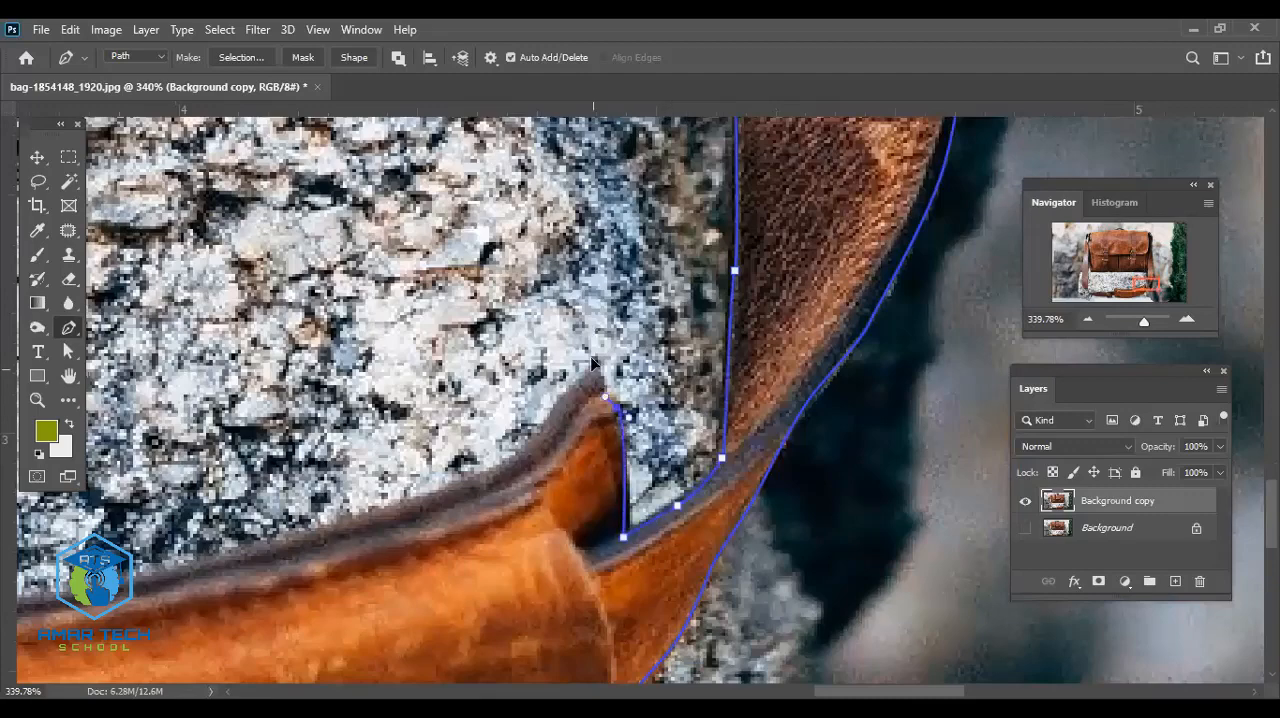
scroll(700, 430, left, 1)
scroll(716, 432, left, 2)
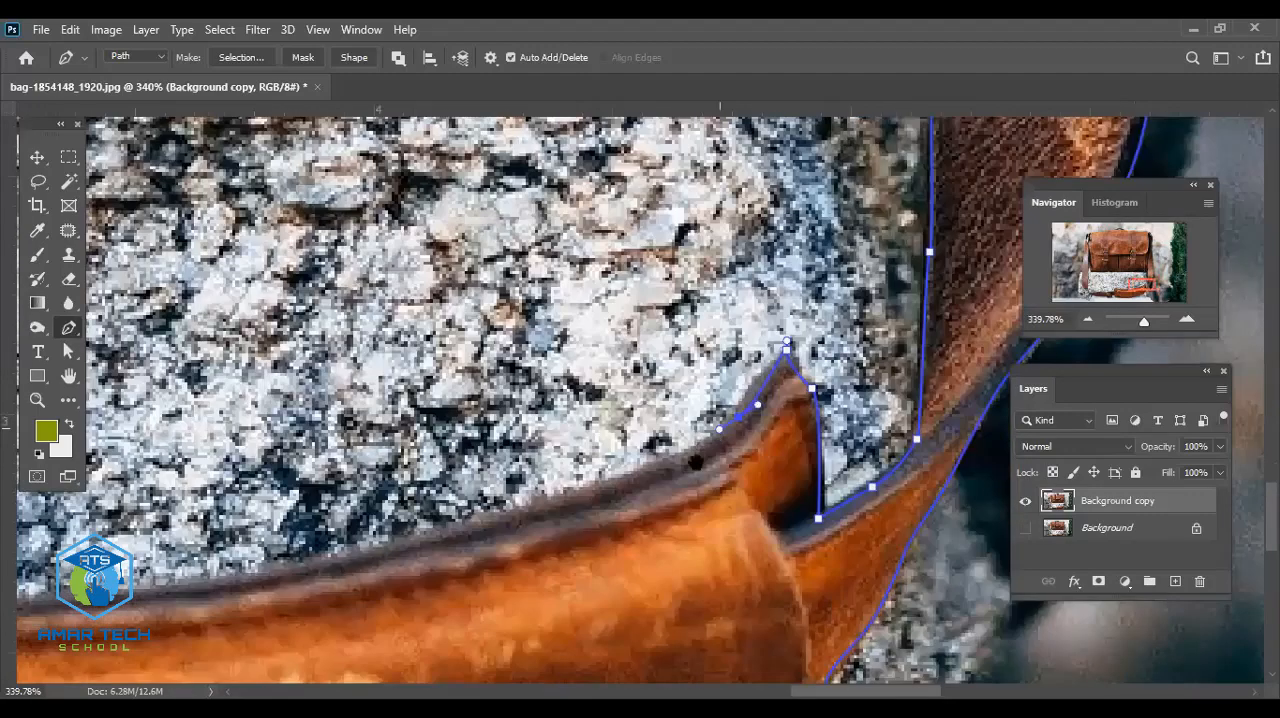
scroll(716, 460, left, 2)
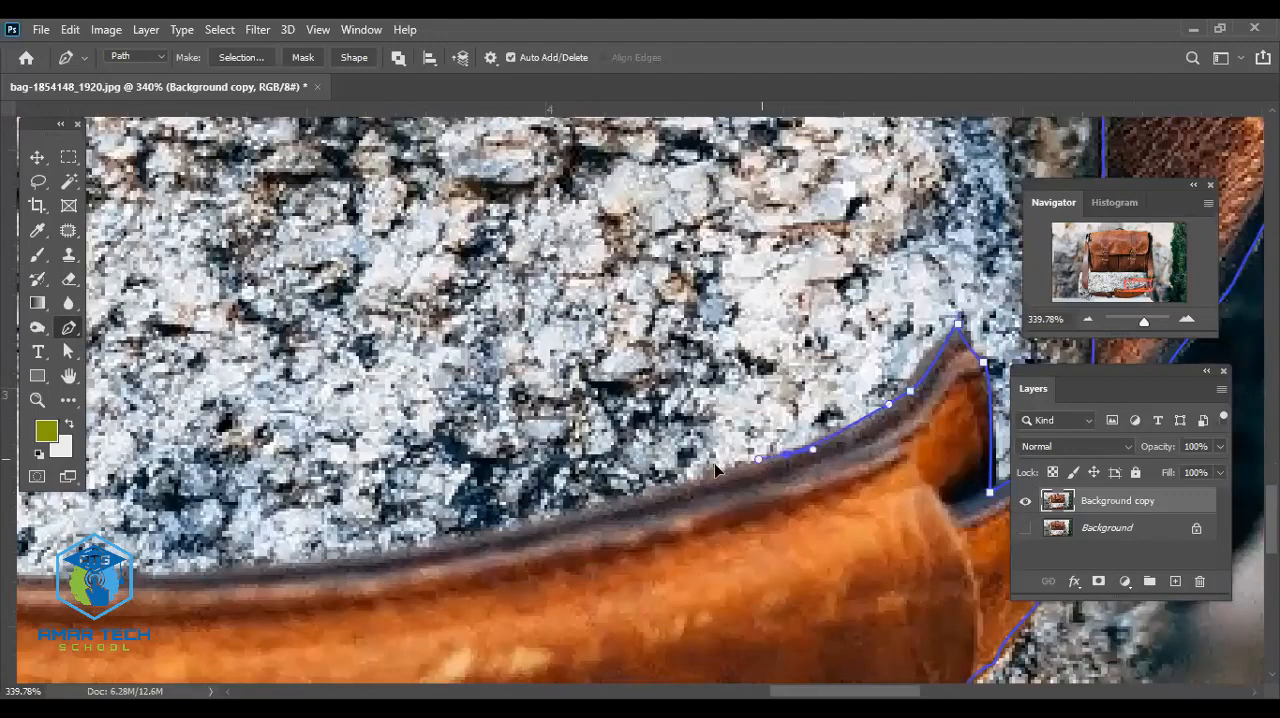
- Trace the shoulder pad's upper edge leftward along its shallow curve past the middle
click(670, 491)
drag(592, 519, 556, 519)
scroll(848, 437, left, 3)
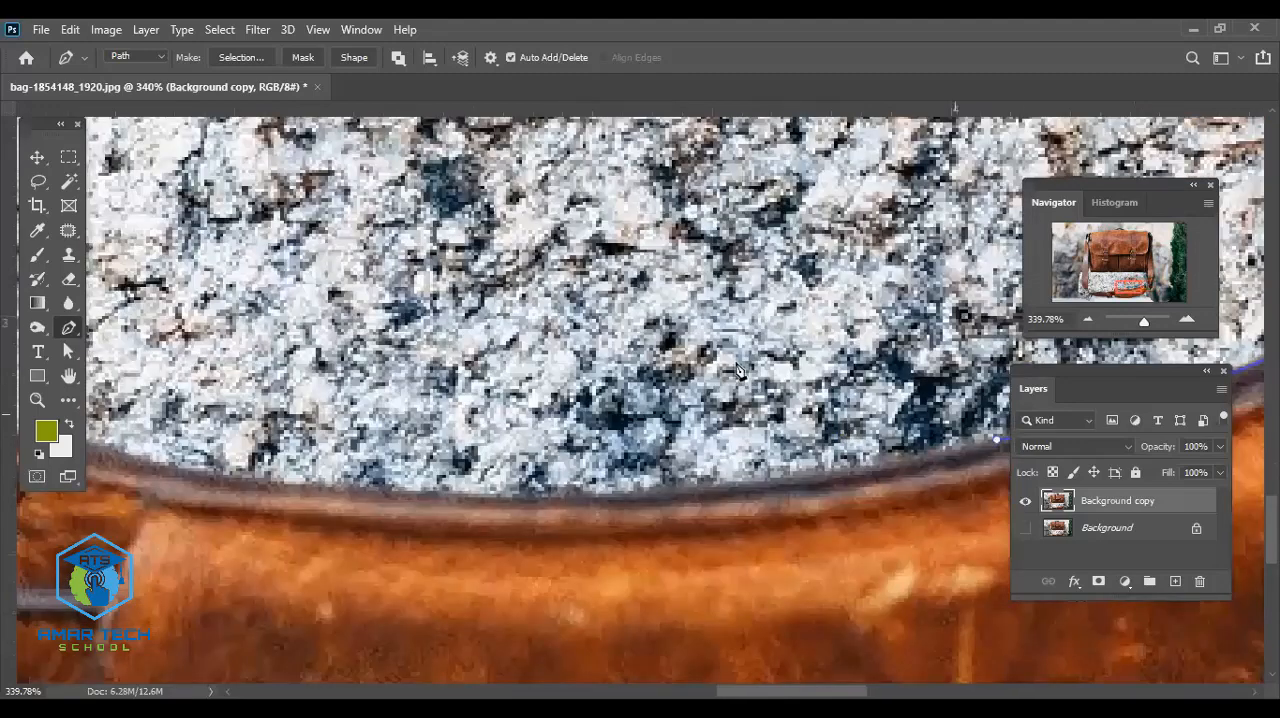
scroll(740, 365, down, 2)
drag(726, 358, 682, 363)
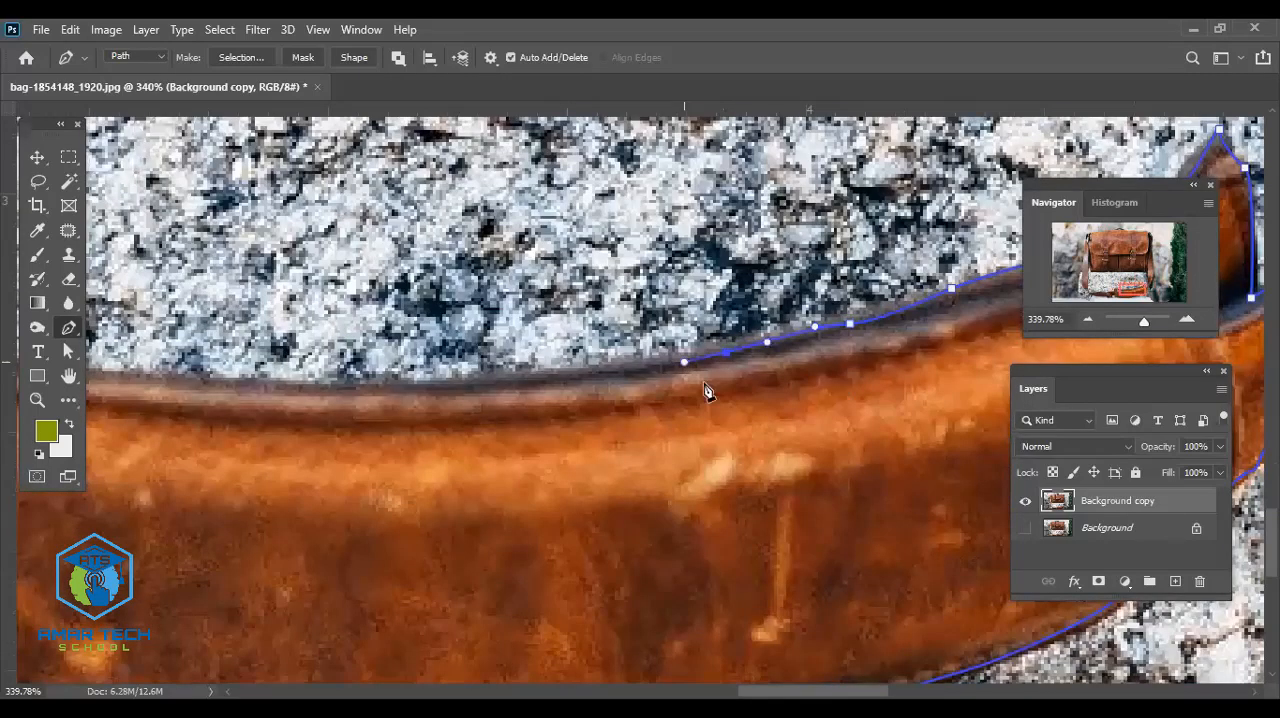
scroll(794, 391, left, 3)
drag(769, 392, 732, 396)
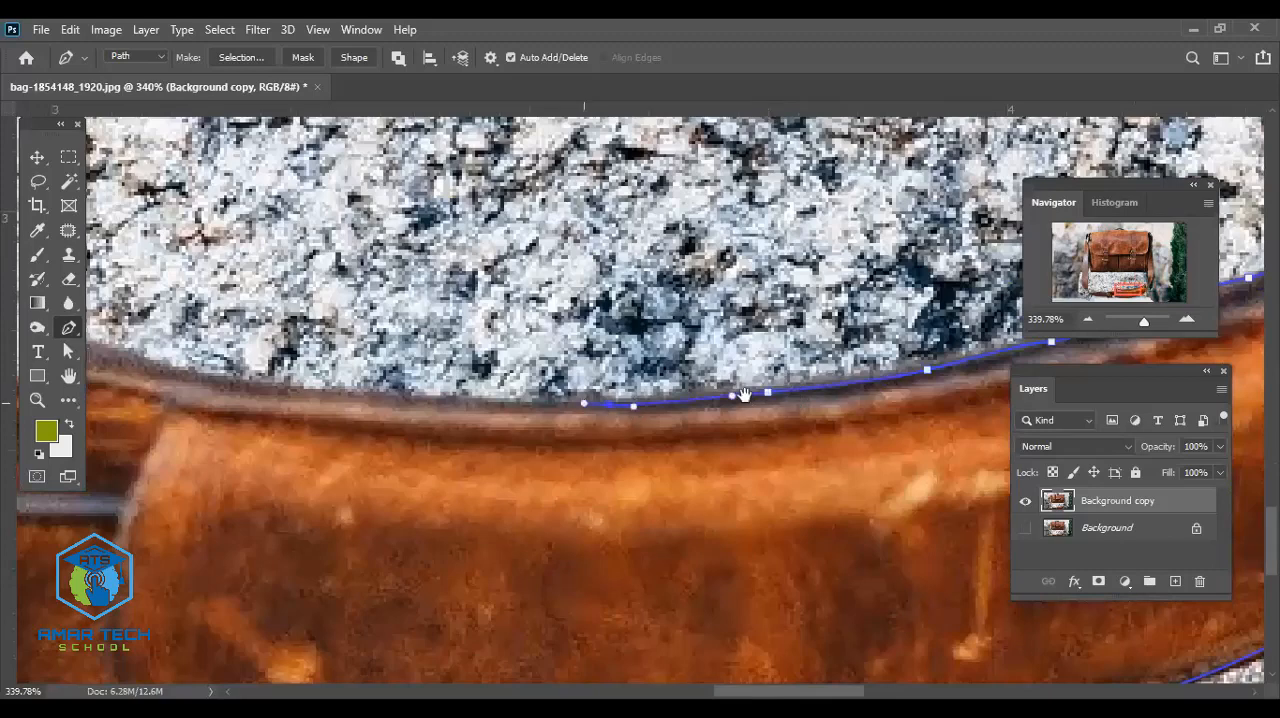
scroll(846, 417, left, 4)
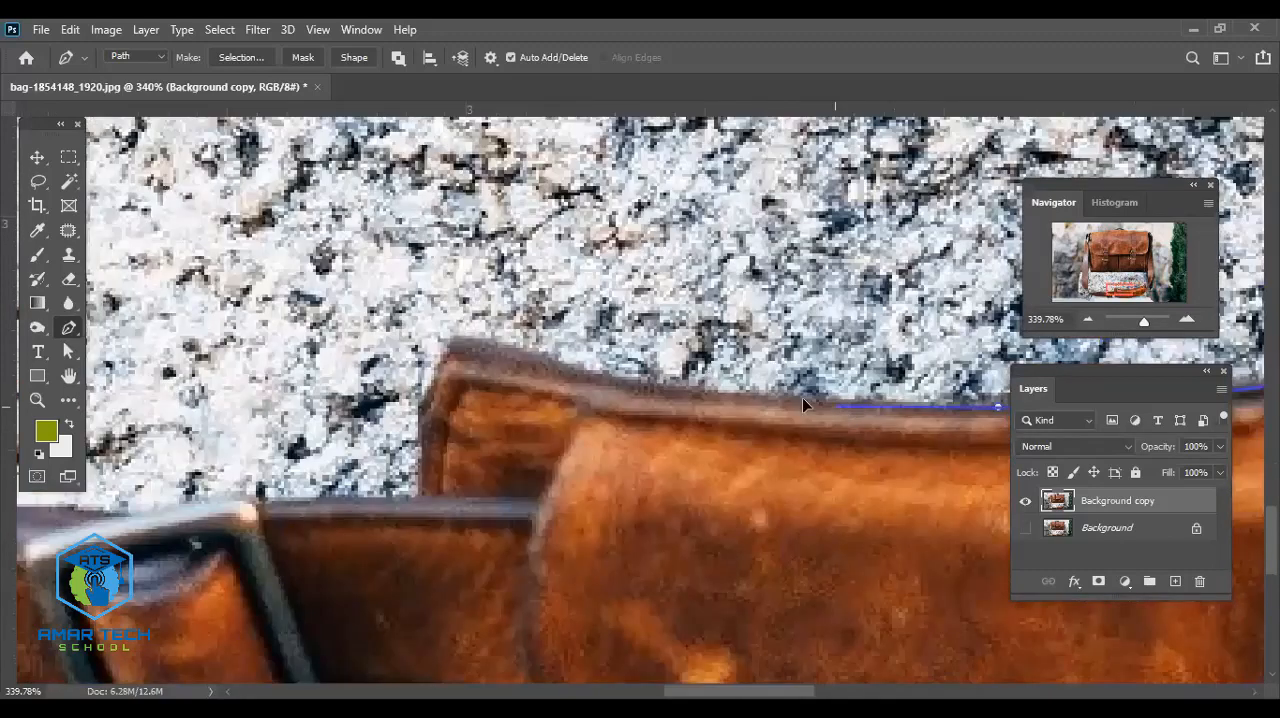
- Trace the left part of the shoulder pad's upper edge, around its left corner and down to the strap
drag(802, 397, 669, 382)
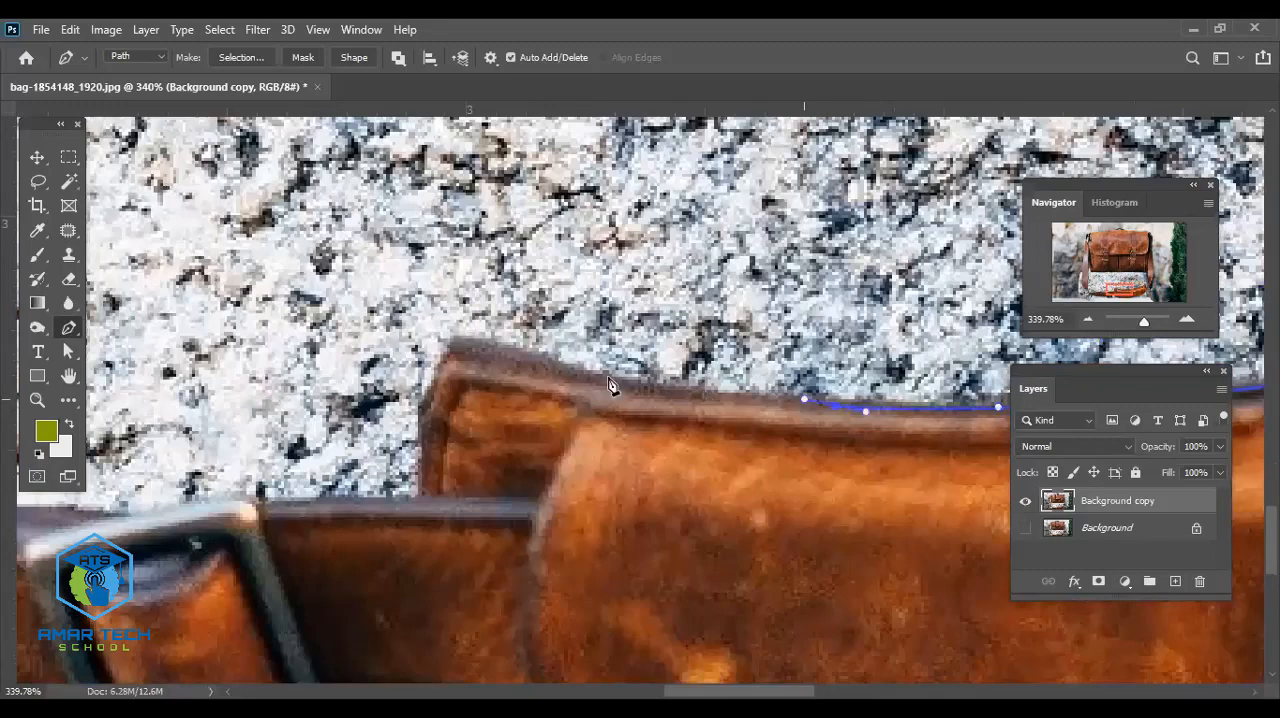
drag(583, 373, 549, 366)
mouse_move(482, 342)
mouse_down()
mouse_move(458, 339)
mouse_move(440, 377)
mouse_up()
drag(431, 401, 426, 424)
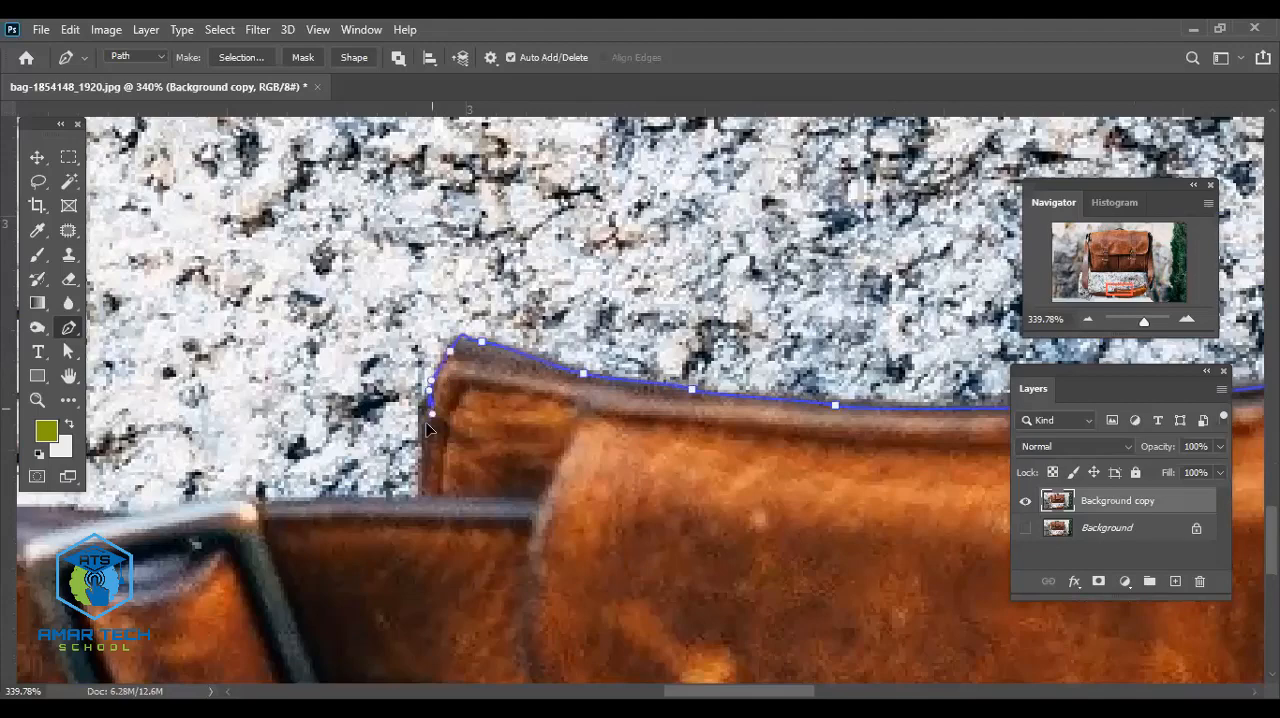
drag(585, 380, 668, 270)
click(507, 389)
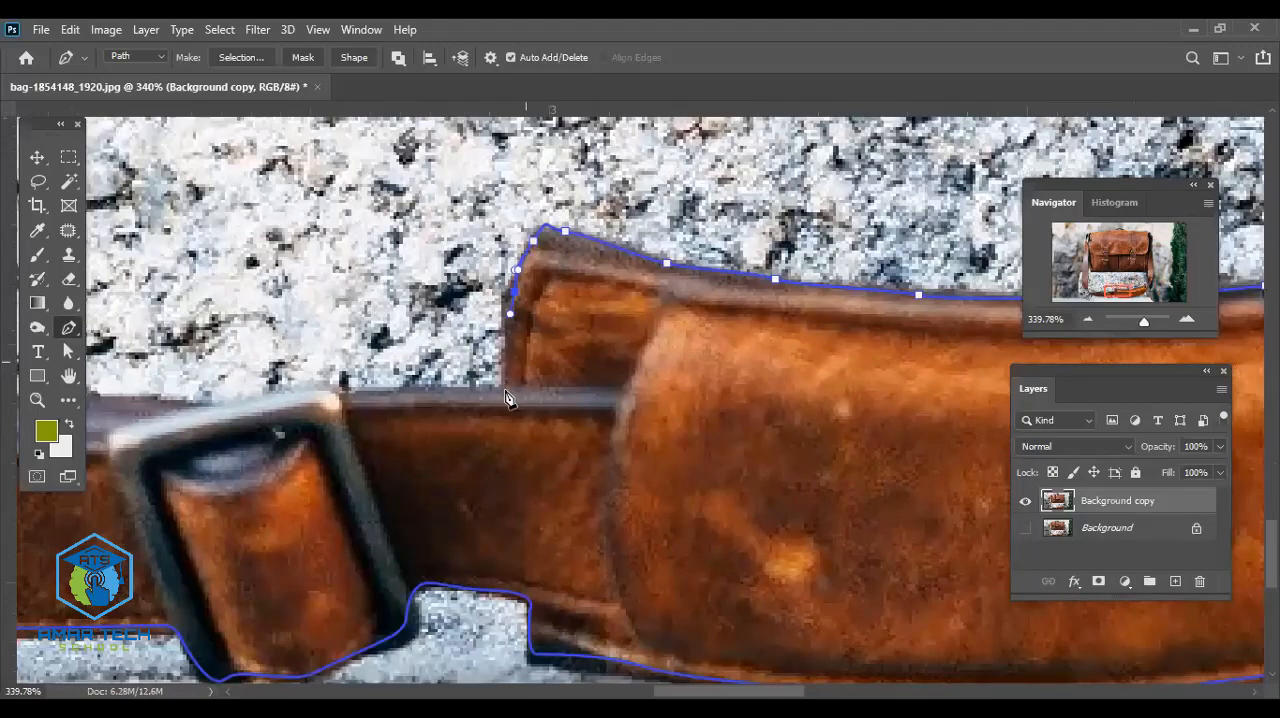
- Trace the strap's upper edge from the shoulder pad to the metal buckle and over the buckle's upper right corner
drag(515, 296, 860, 269)
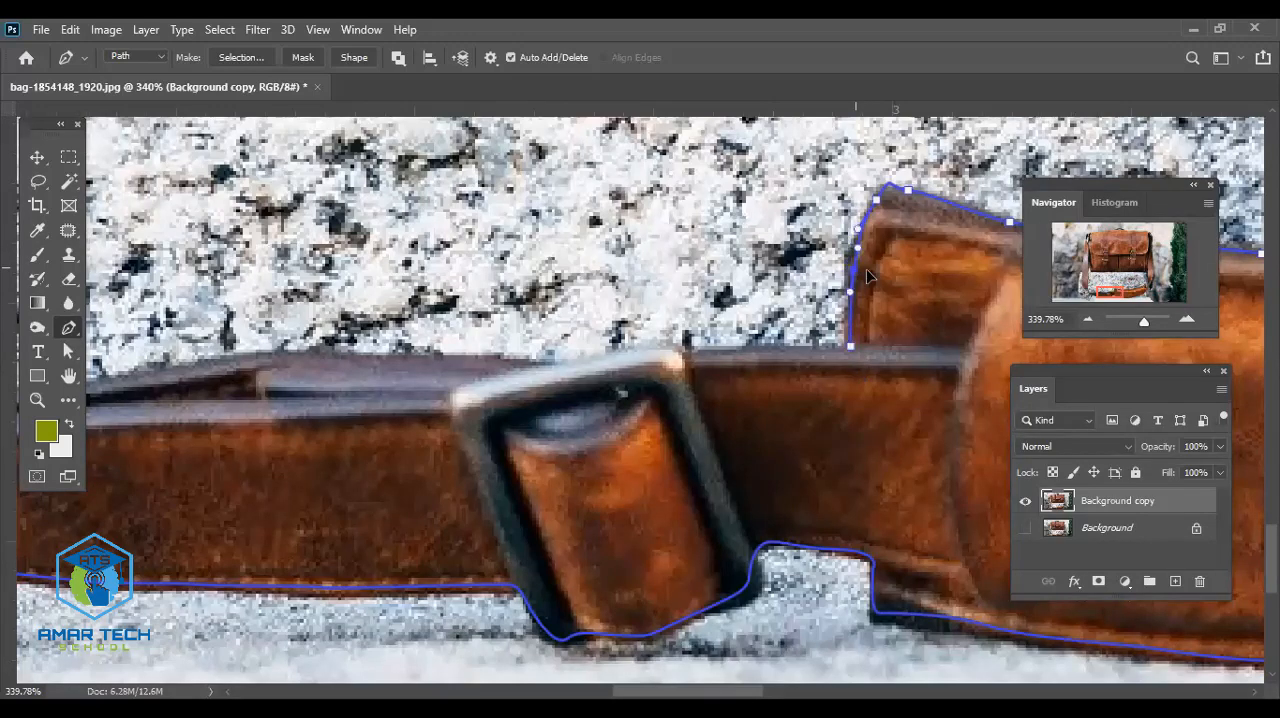
click(850, 347)
click(690, 355)
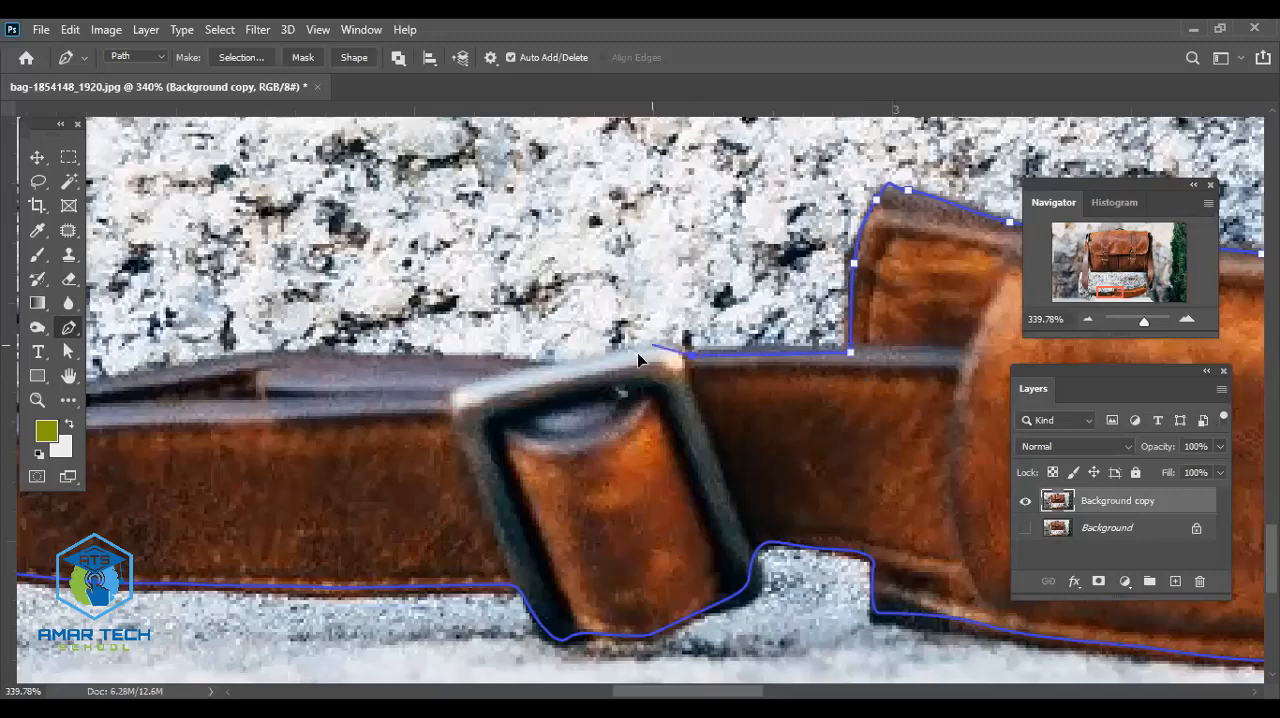
drag(652, 345, 638, 355)
drag(707, 381, 878, 369)
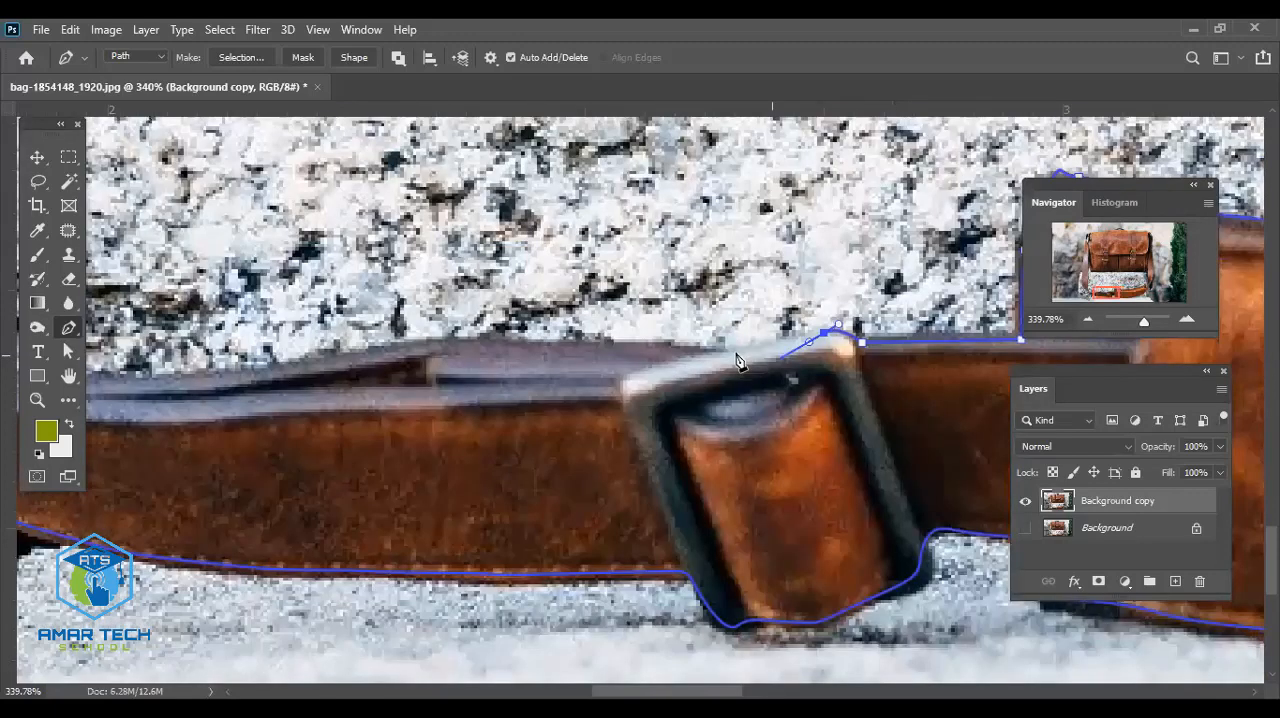
- Trace the strap's upper edge leftward from the metal buckle to the start of the strap's lower-left bend
click(725, 352)
click(697, 374)
key(ctrl+z)
drag(654, 370, 1073, 417)
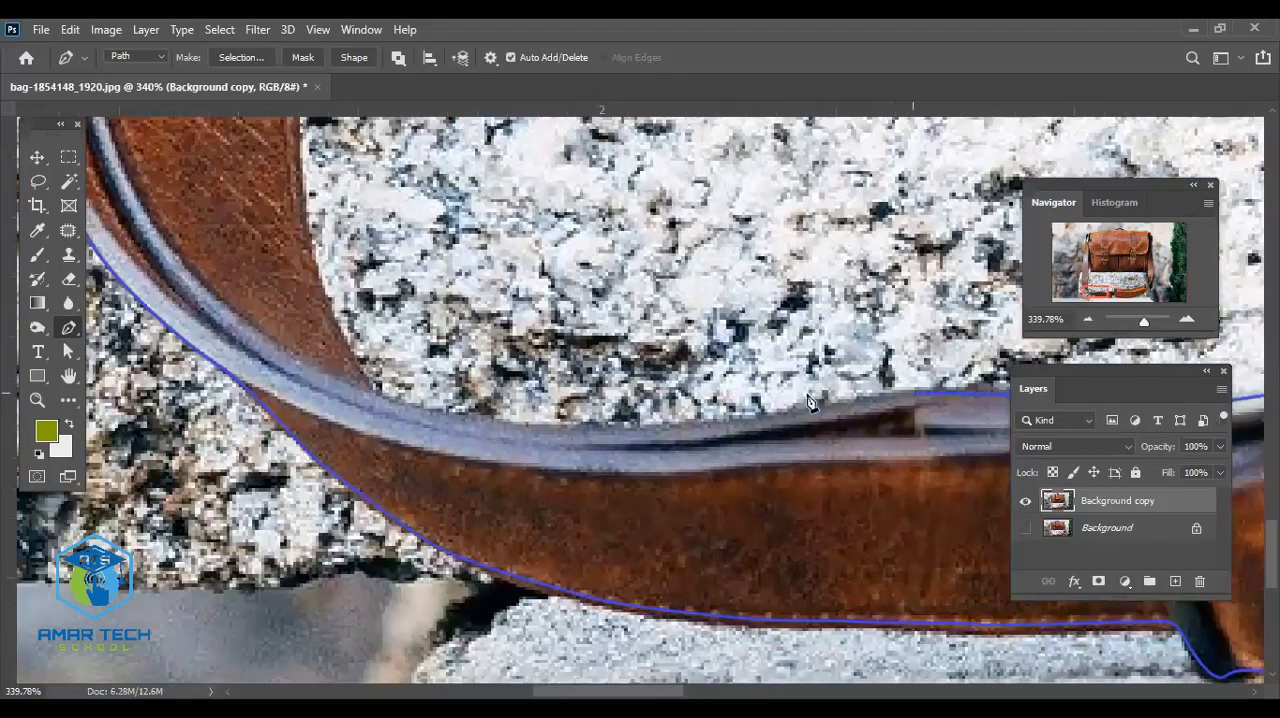
drag(812, 394, 837, 309)
drag(745, 323, 681, 328)
drag(600, 334, 577, 333)
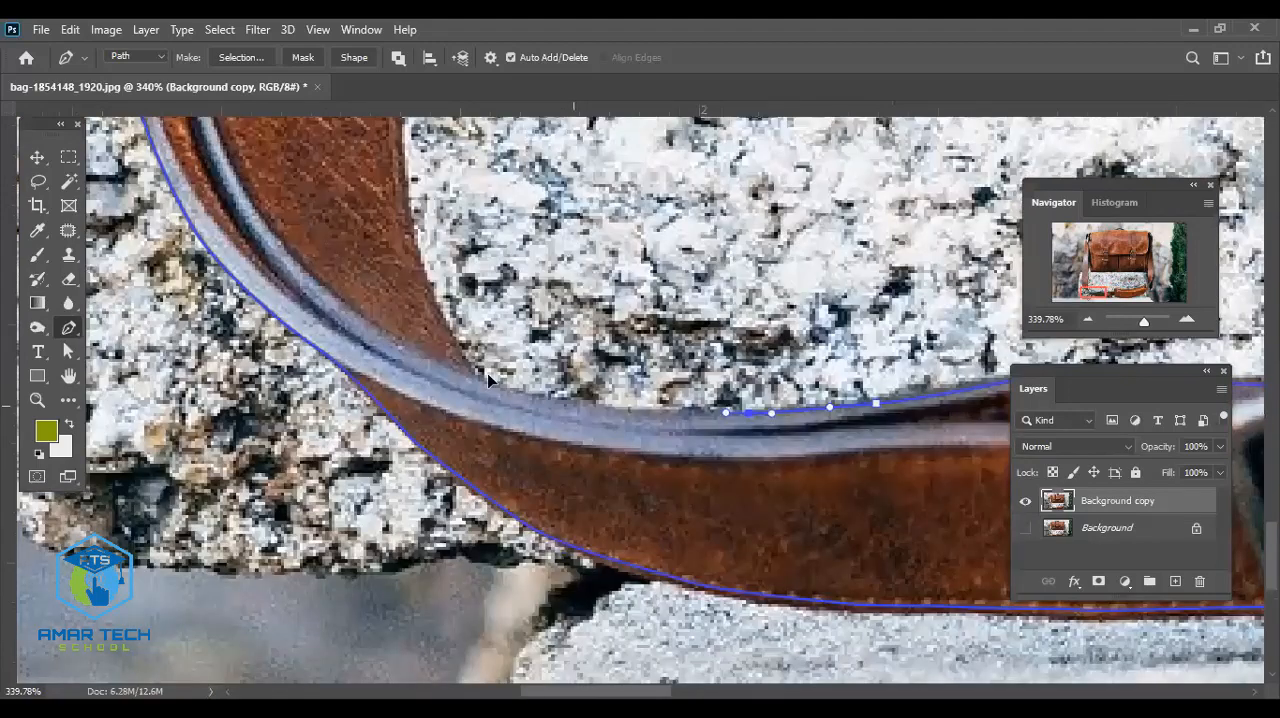
- Trace the inner corner of the lower-left bend where the strap turns upward, onto the left strap's inner edge
drag(541, 404, 488, 381)
click(443, 311)
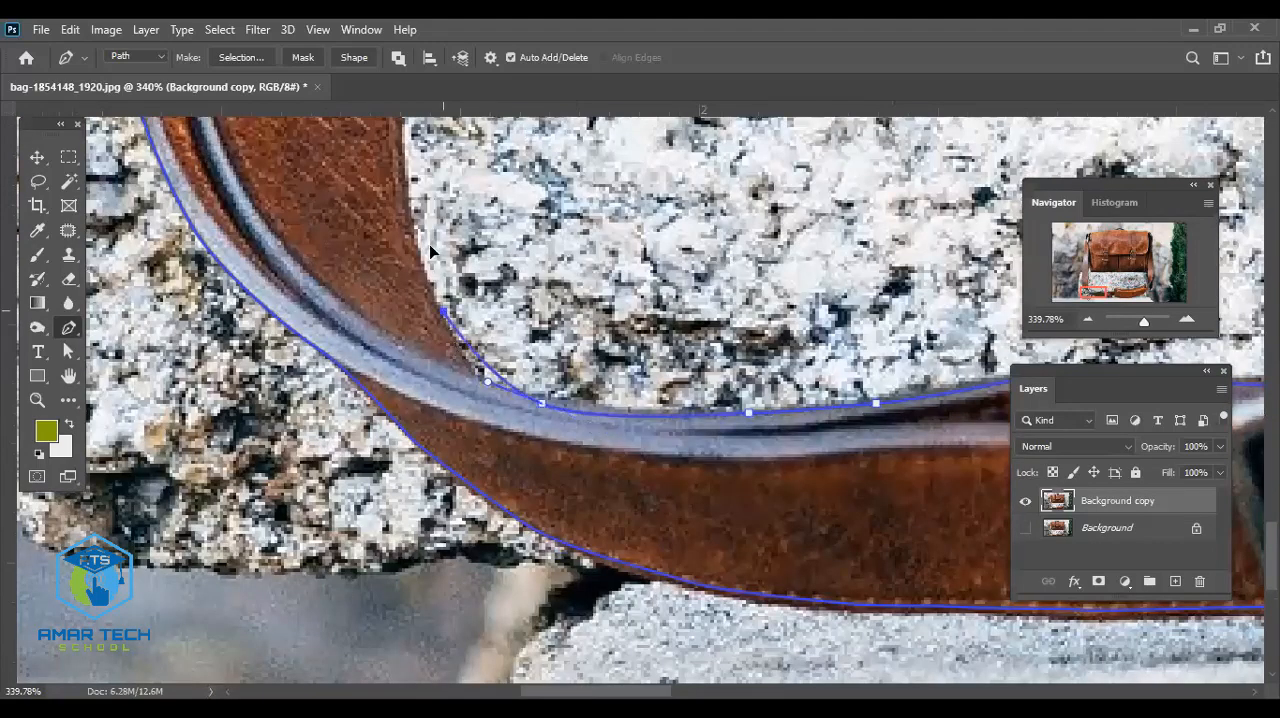
drag(443, 311, 421, 235)
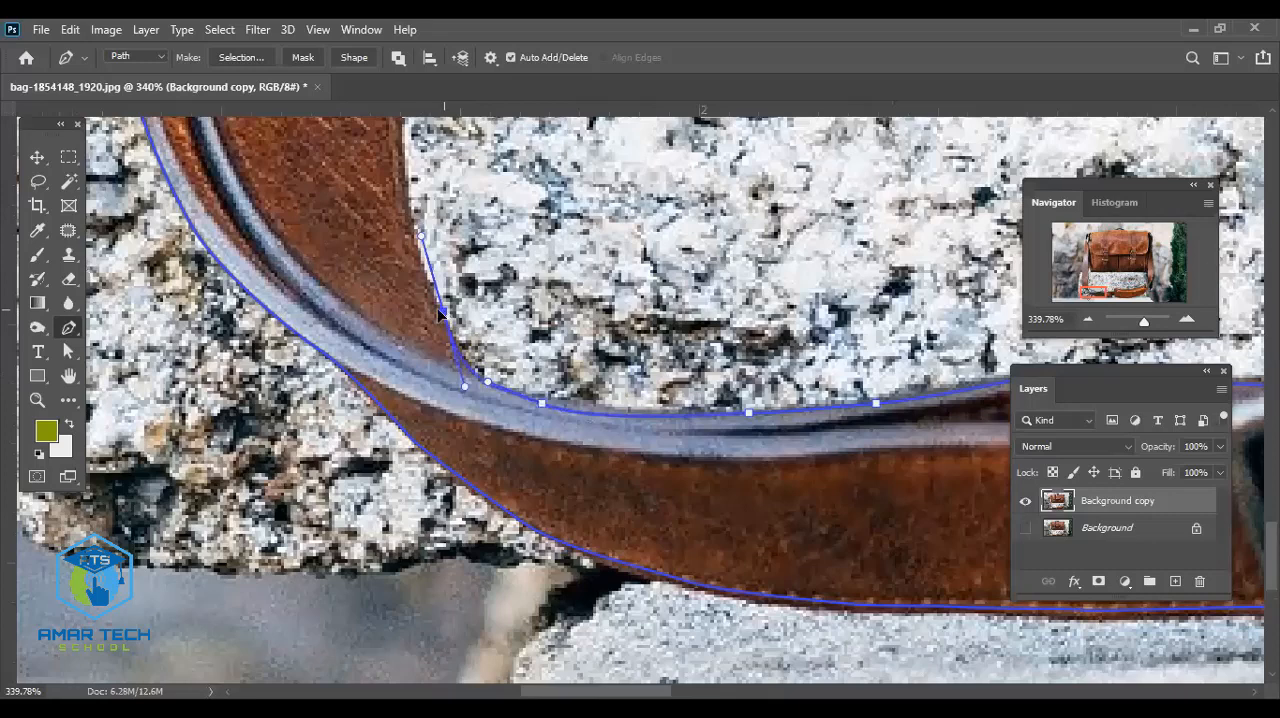
drag(443, 312, 427, 298)
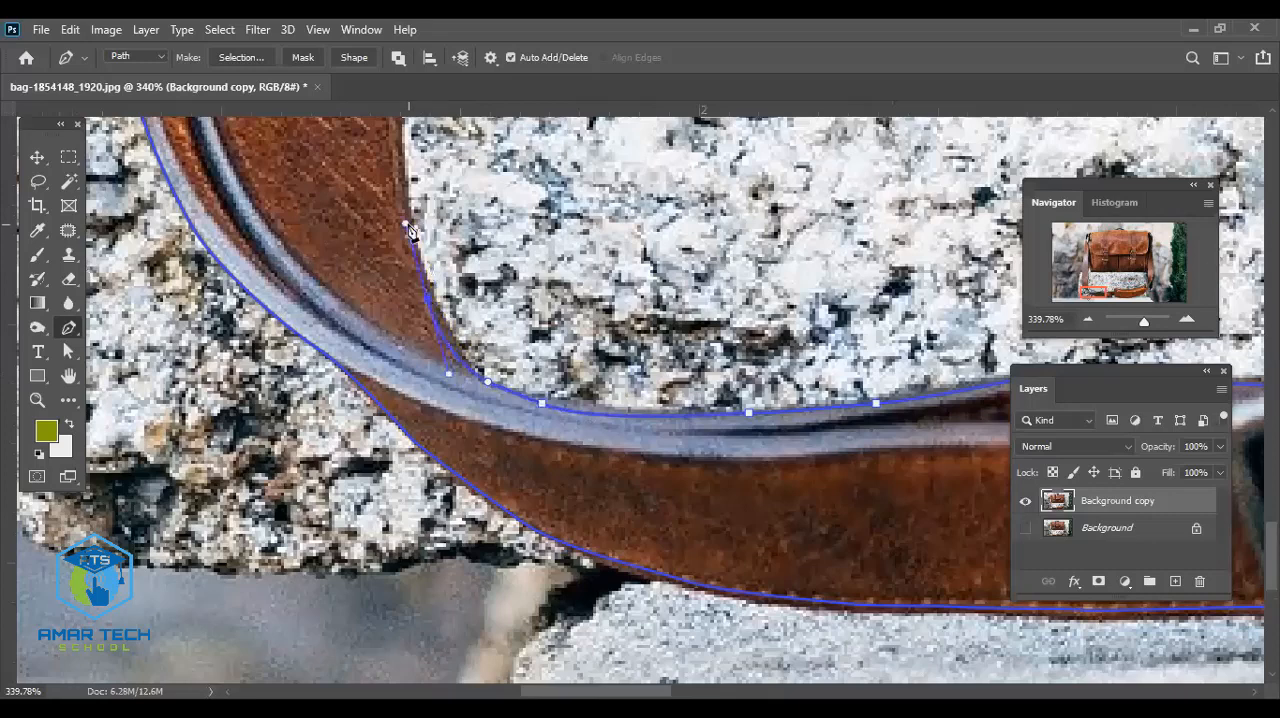
drag(406, 223, 400, 219)
scroll(432, 197, up, 3)
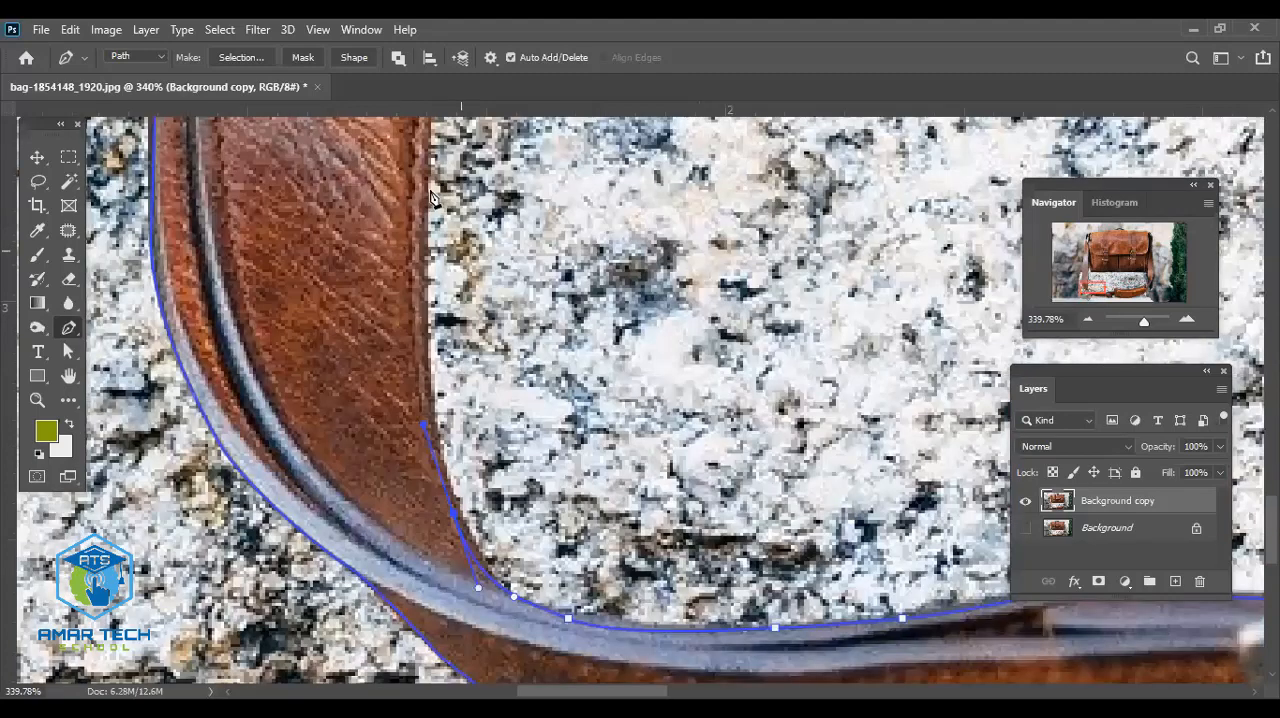
- Trace the left strap's inner edge upward past the wrinkled leather to just below the bag's base, adjusting the anchor to fit
drag(431, 188, 448, 112)
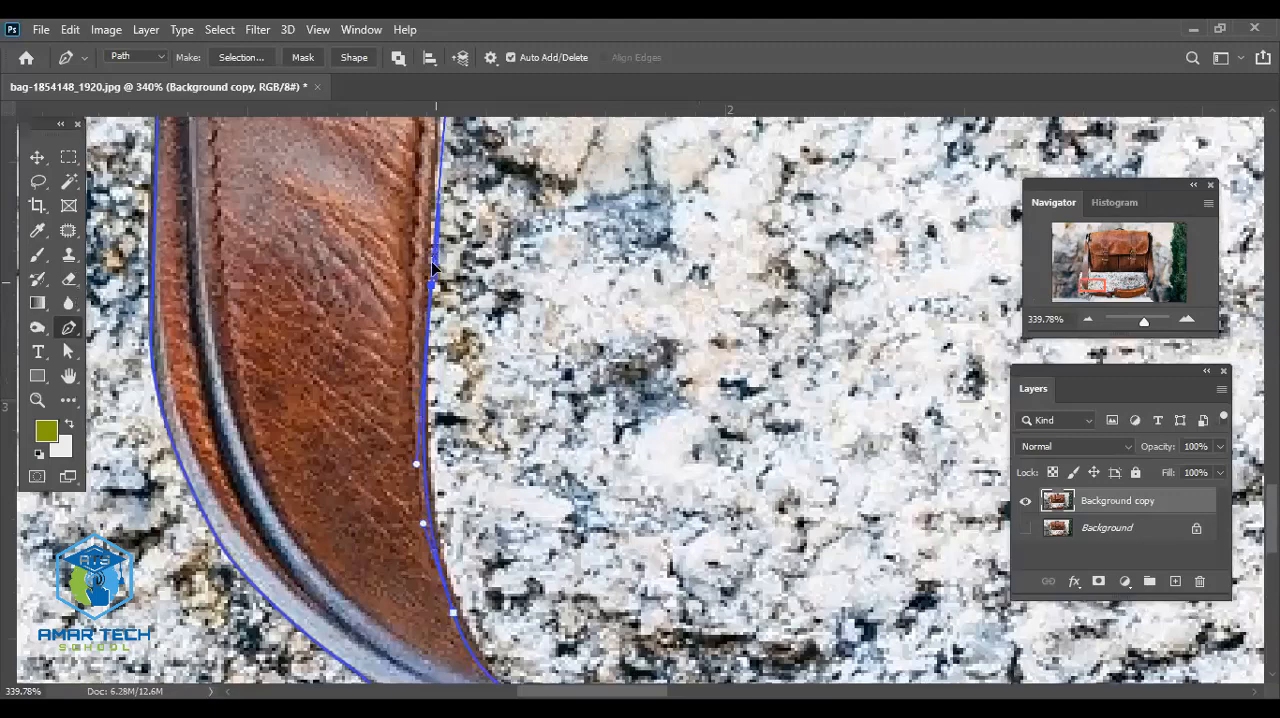
drag(431, 286, 425, 265)
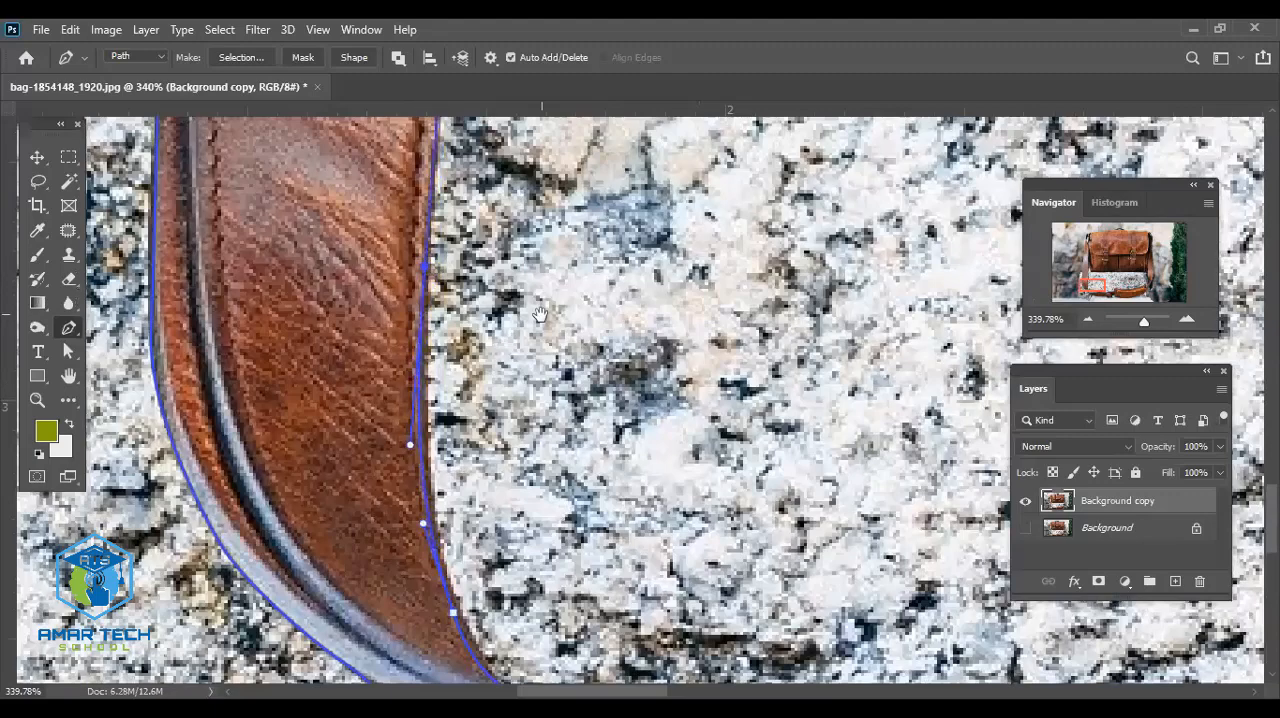
drag(491, 341, 500, 526)
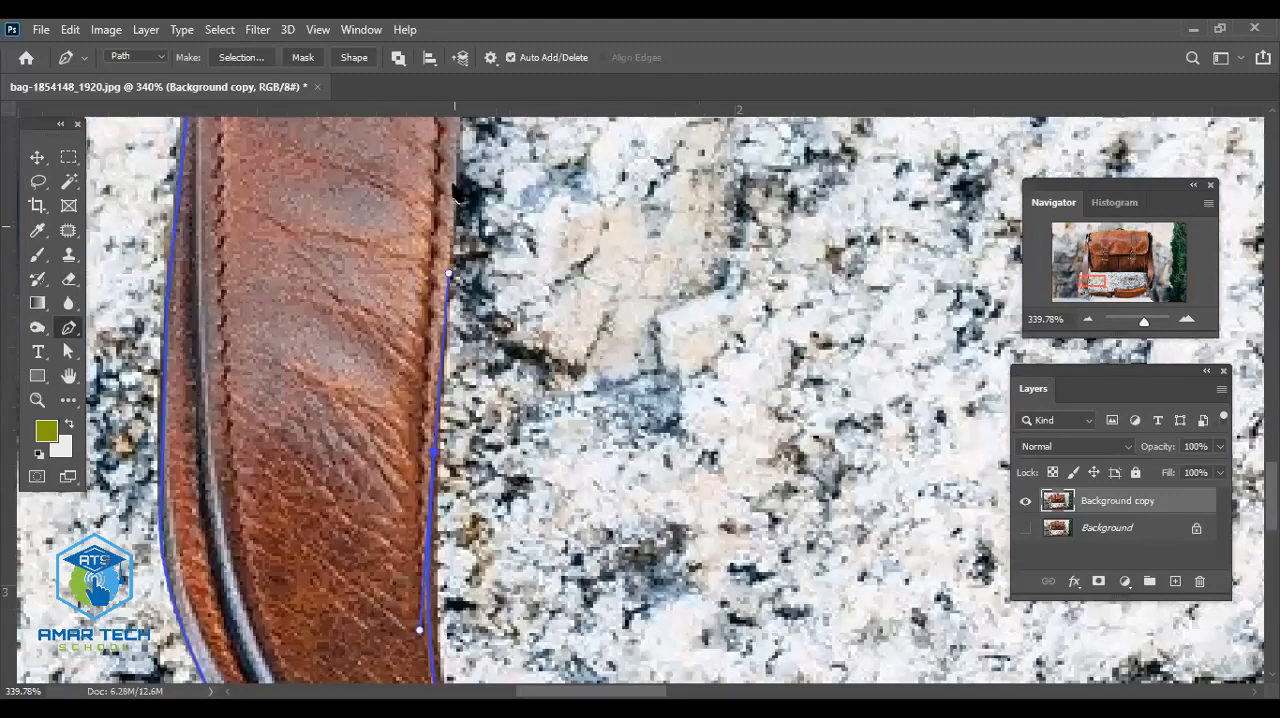
click(455, 187)
drag(561, 229, 587, 490)
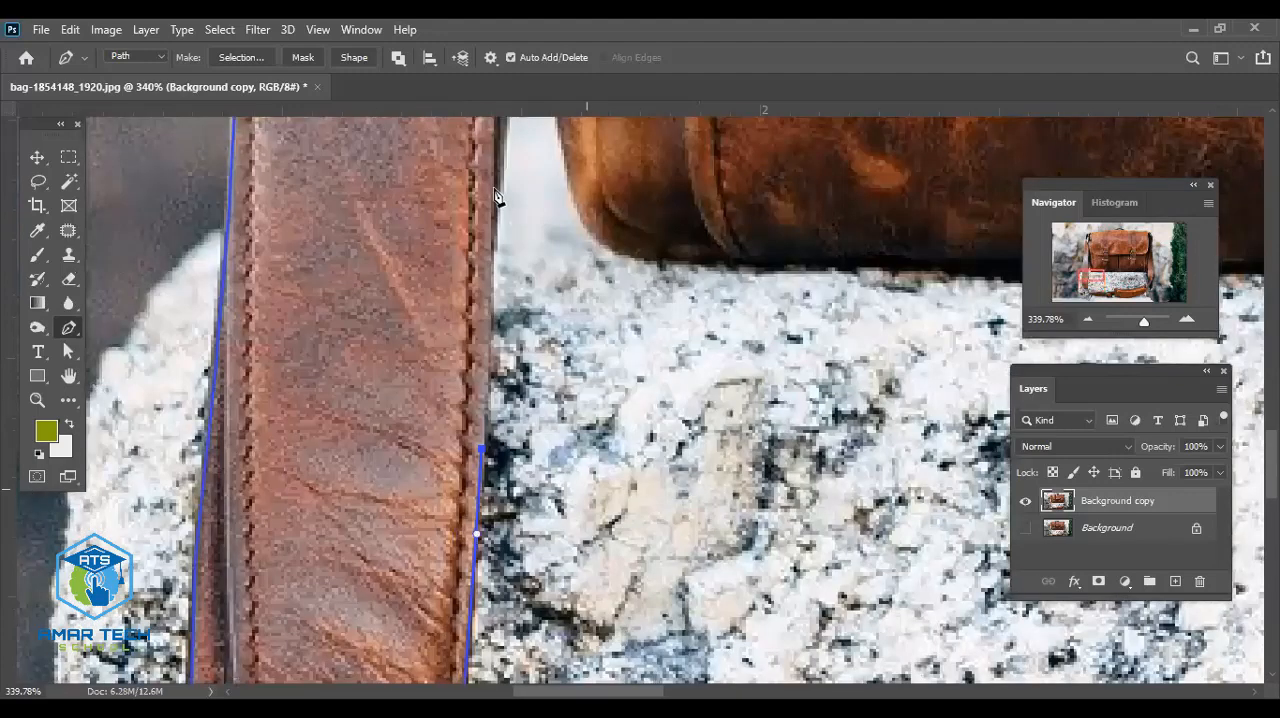
drag(497, 180, 497, 165)
drag(546, 212, 545, 385)
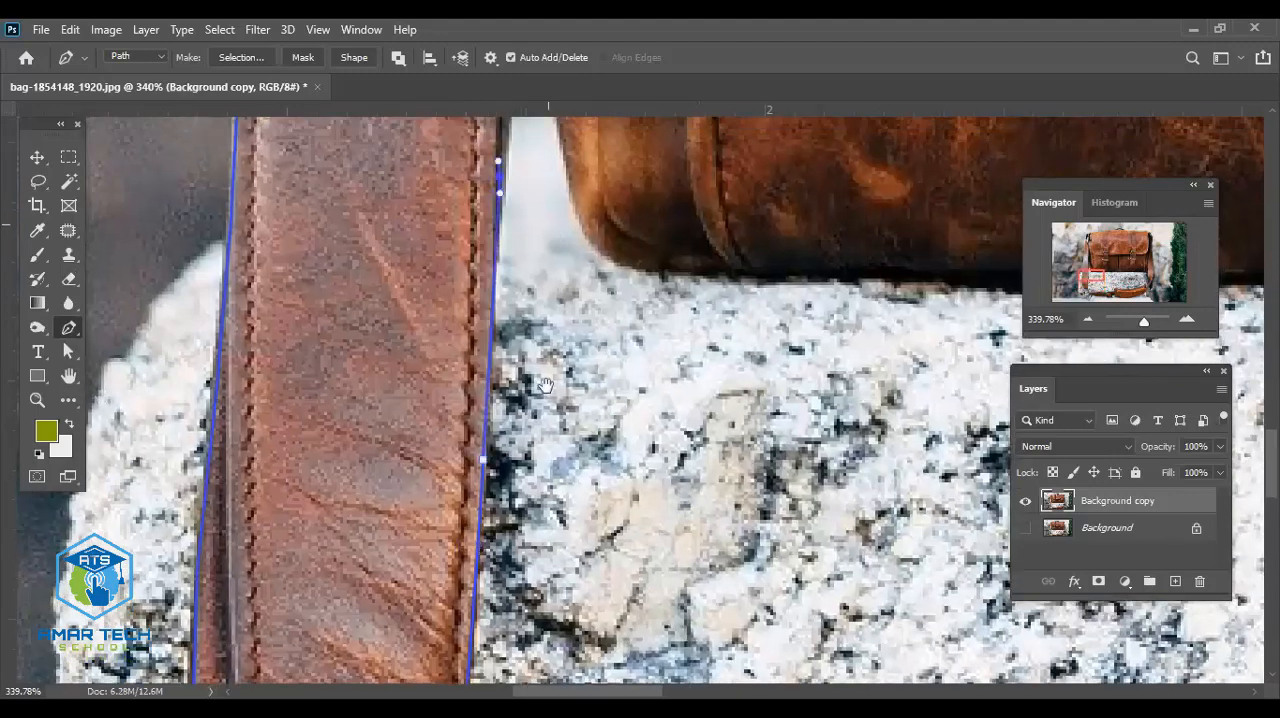
- Continue the path up to where the left strap meets the bag, and trace down around the bag's lower-left corner
scroll(530, 270, up, 5)
scroll(528, 258, up, 1)
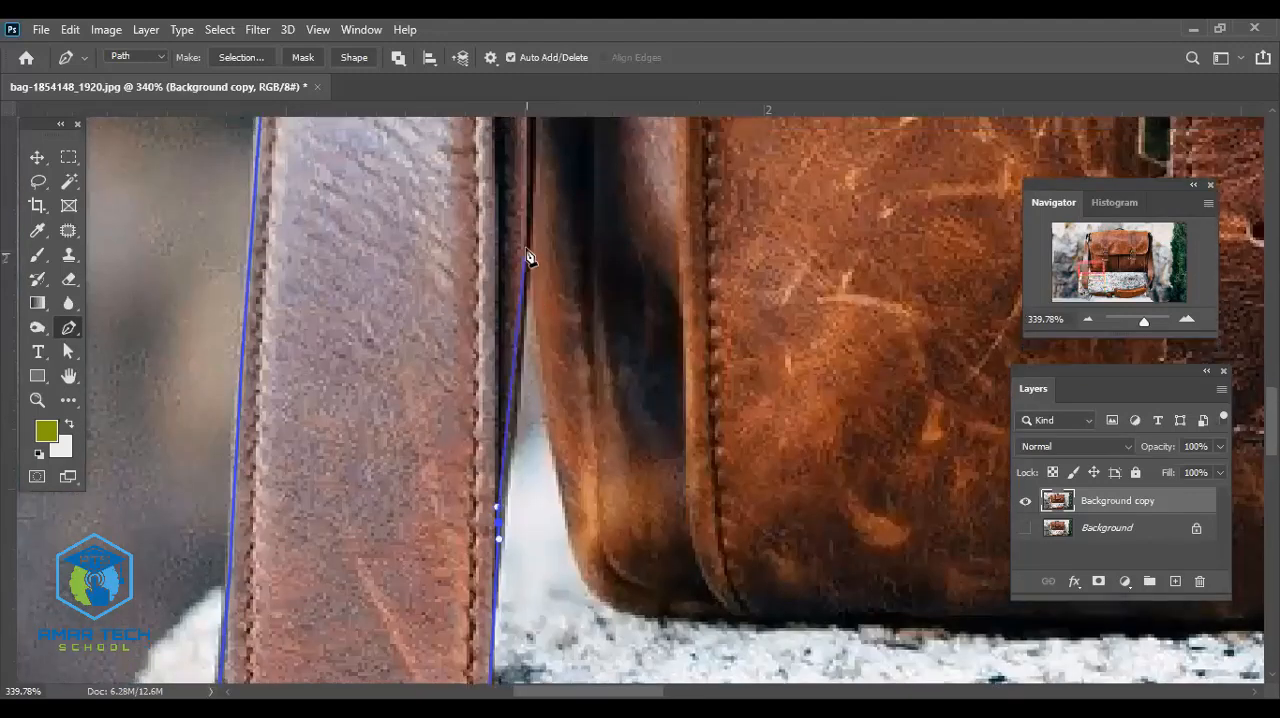
click(528, 252)
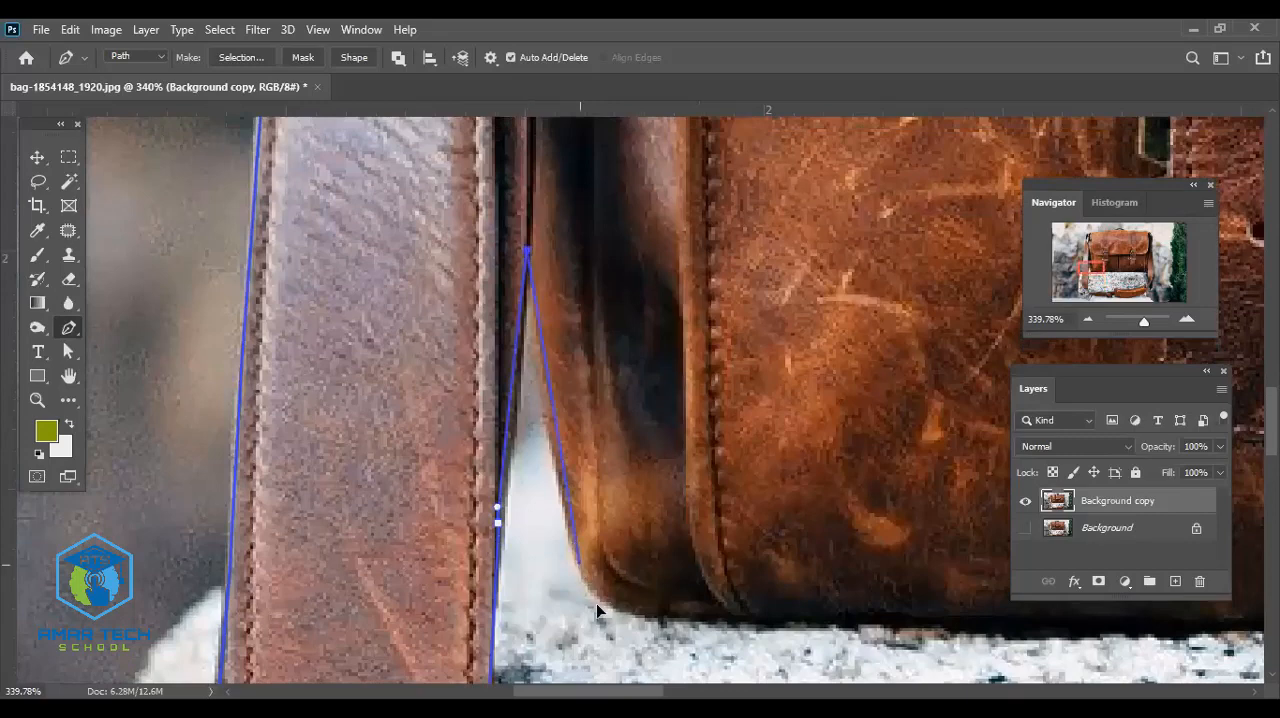
drag(596, 603, 554, 459)
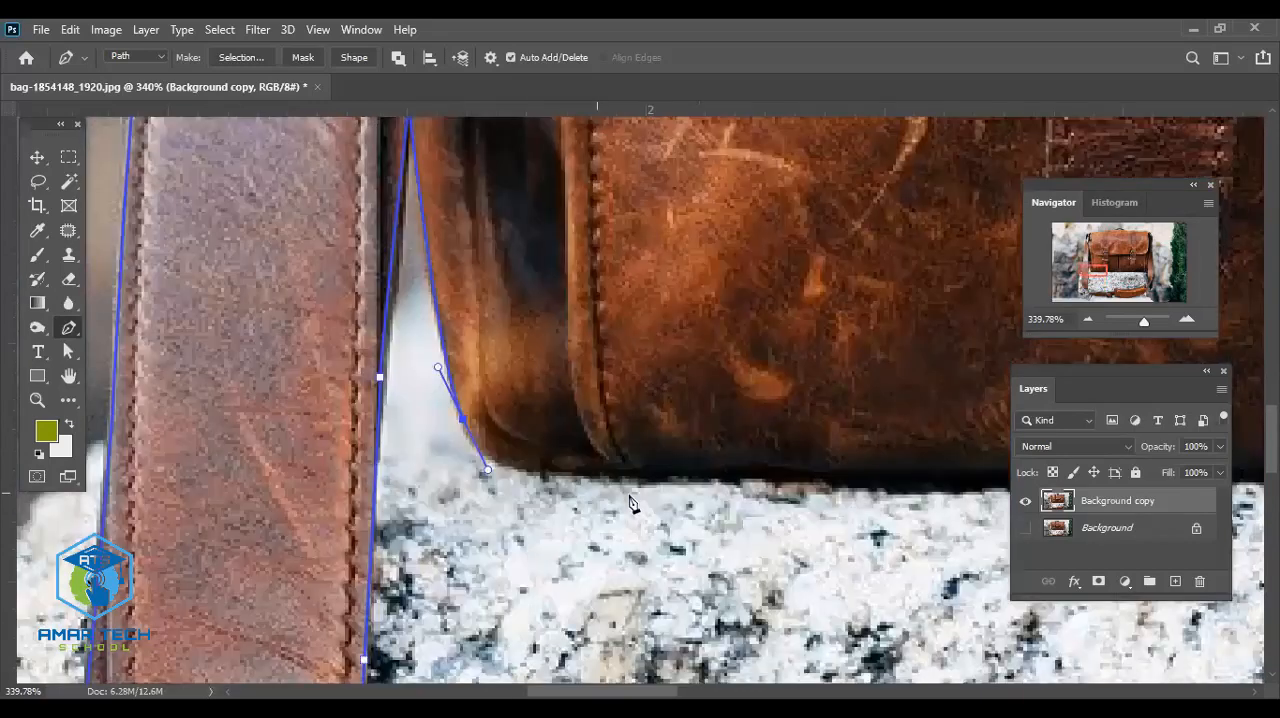
drag(628, 476, 662, 468)
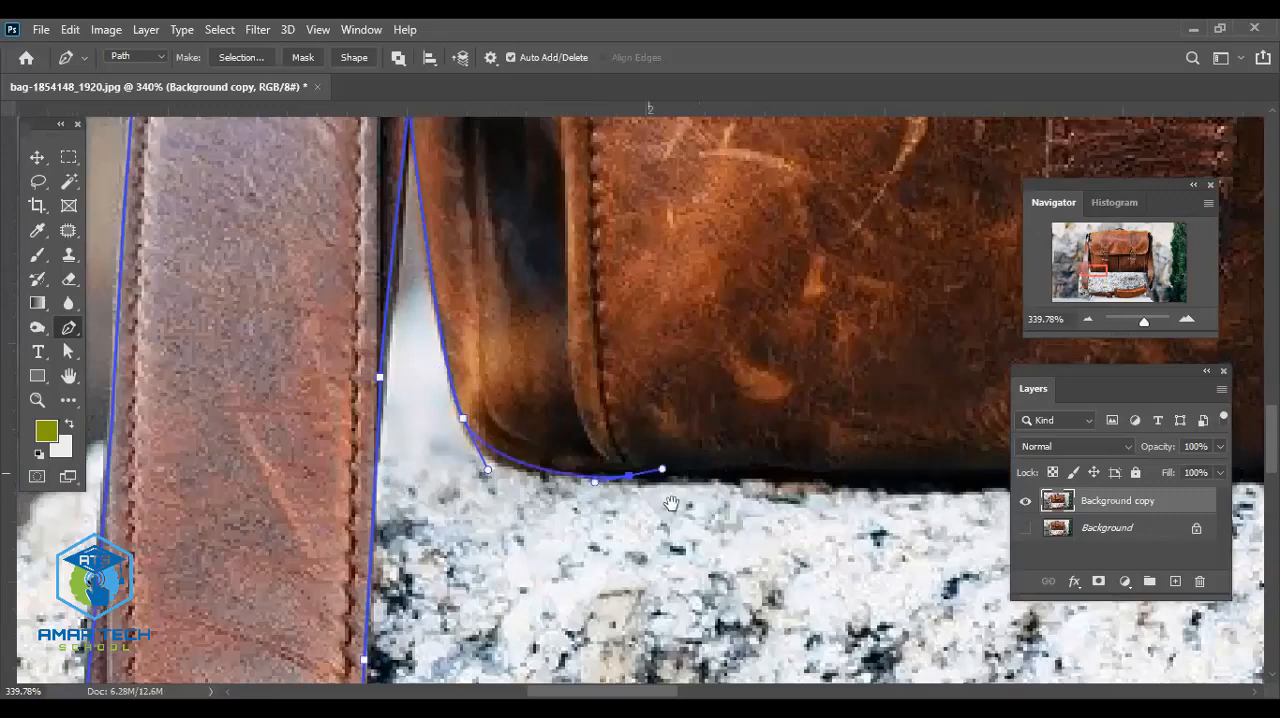
- Trace the bag's bottom edge rightward from its lower-left corner past the dark gap between the two front pockets
drag(1003, 494, 737, 449)
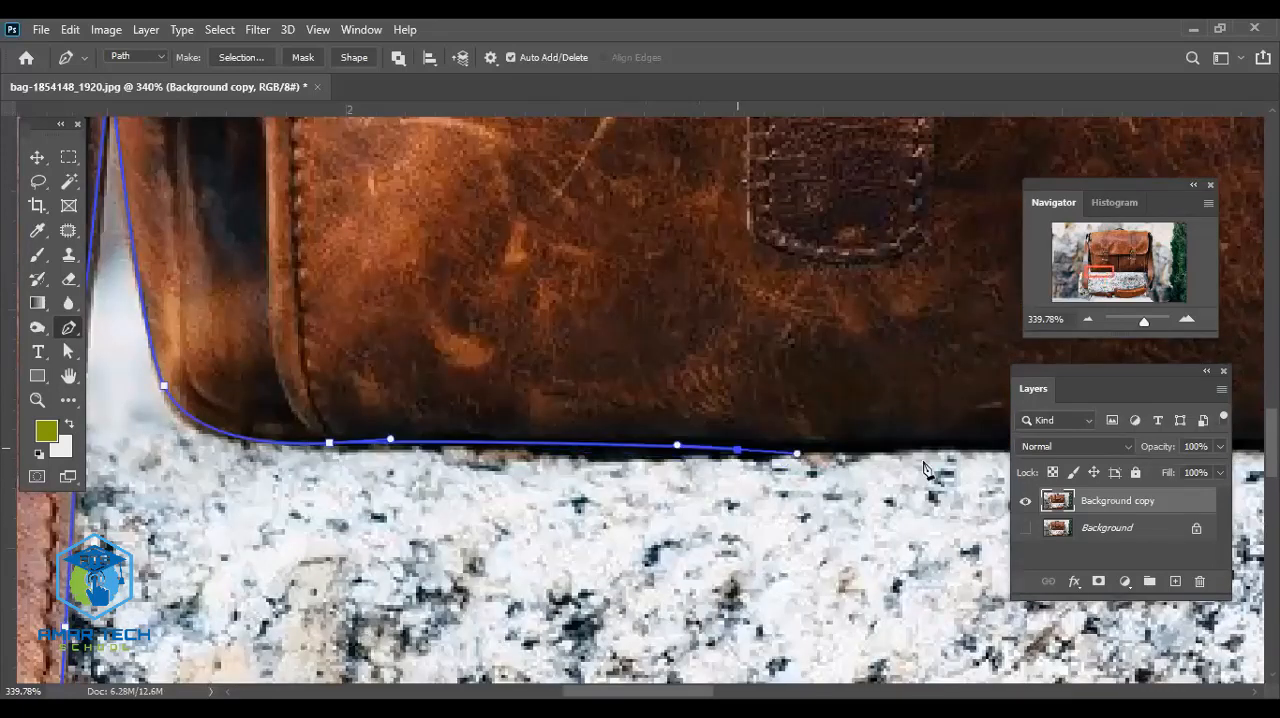
click(960, 442)
drag(889, 464, 865, 464)
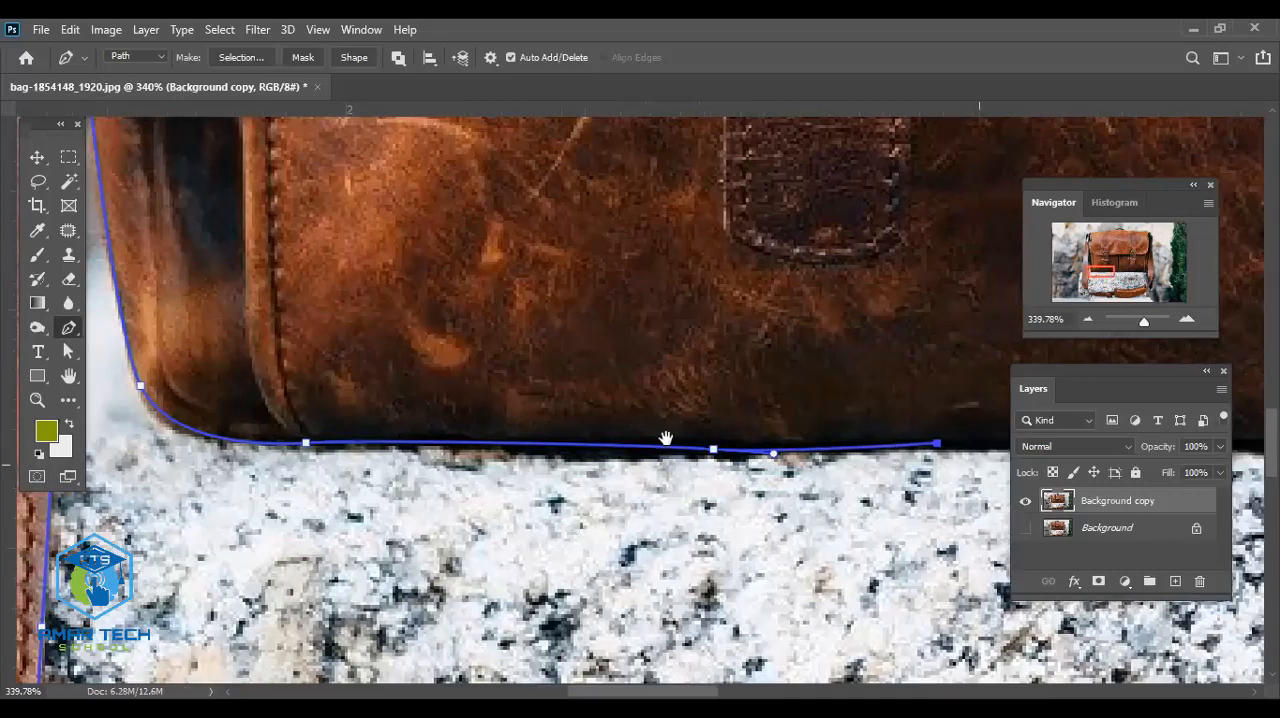
drag(979, 465, 382, 465)
drag(809, 453, 674, 432)
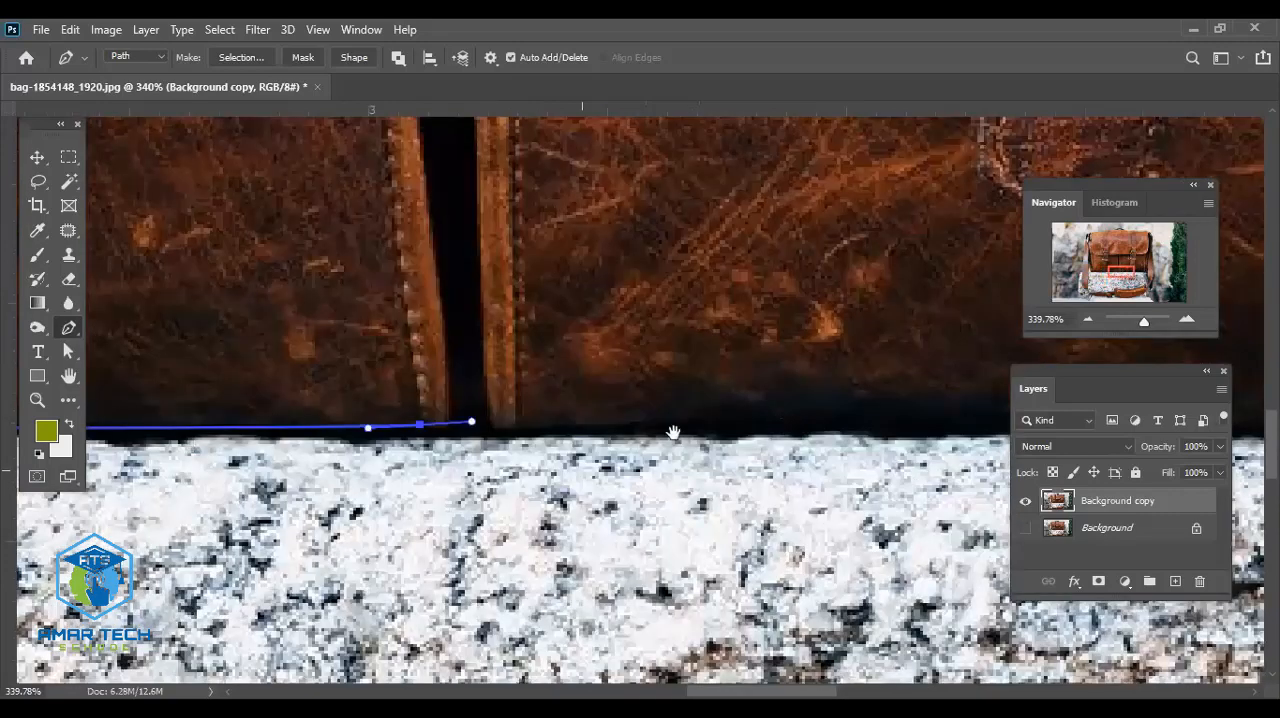
drag(776, 432, 845, 420)
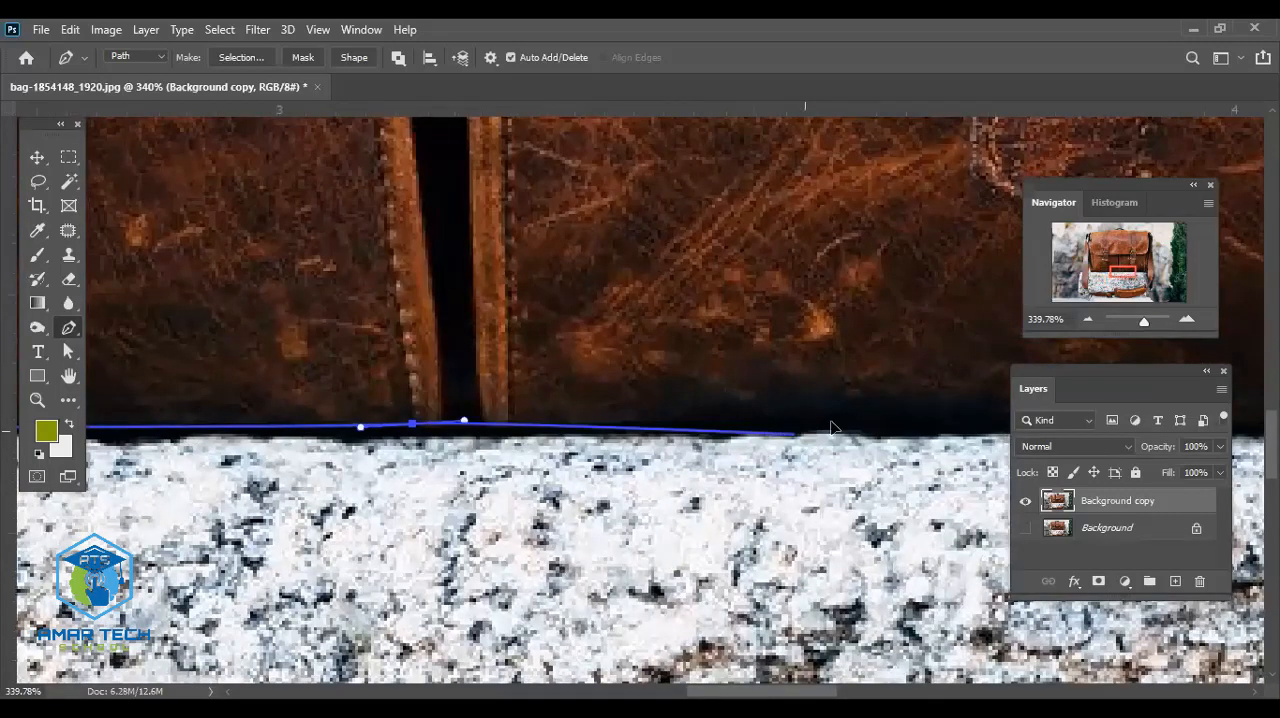
- Trace the rest of the bag's bottom edge around its lower-right corner and close the path at the right strap
drag(690, 429, 199, 429)
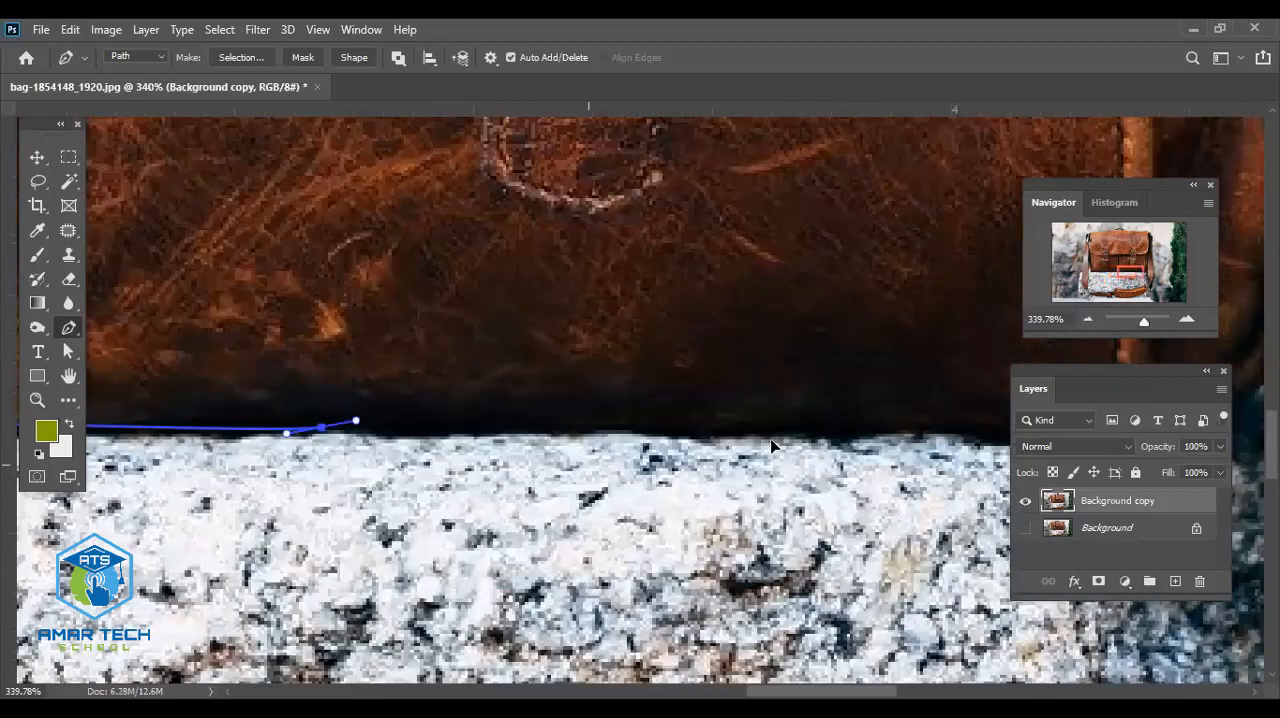
drag(706, 433, 796, 438)
drag(891, 428, 615, 444)
drag(739, 419, 782, 416)
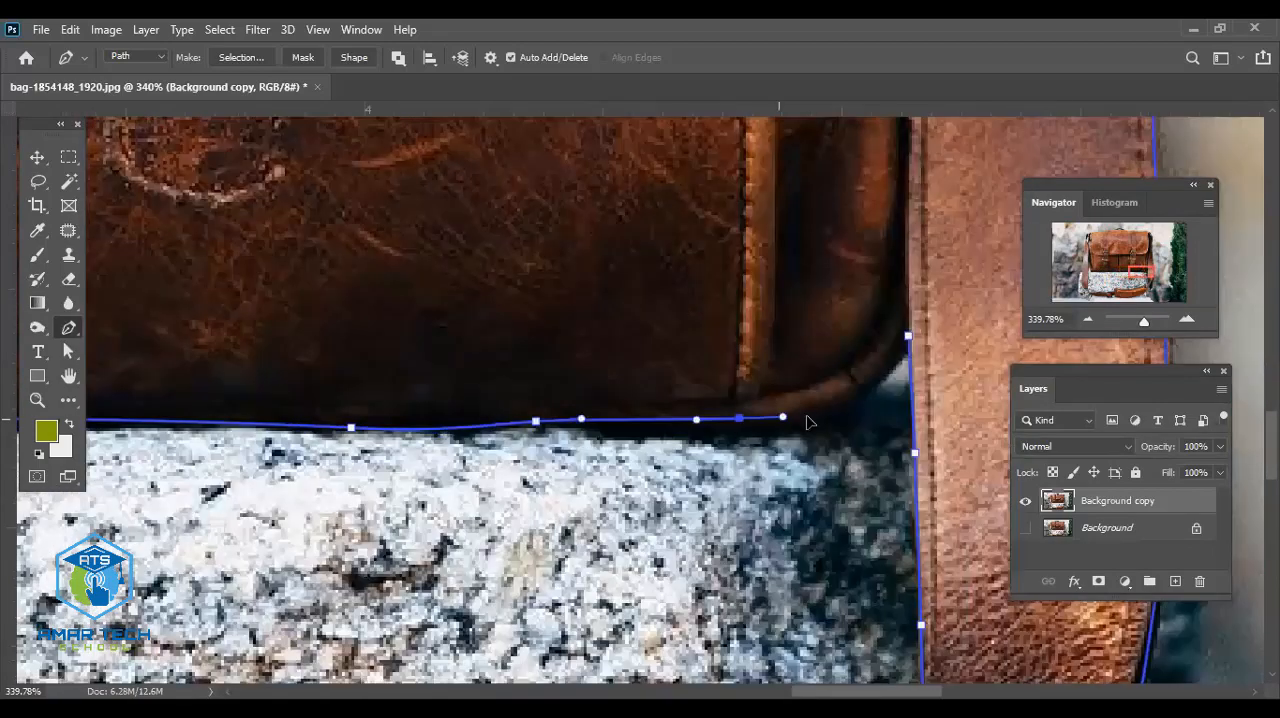
drag(863, 405, 870, 388)
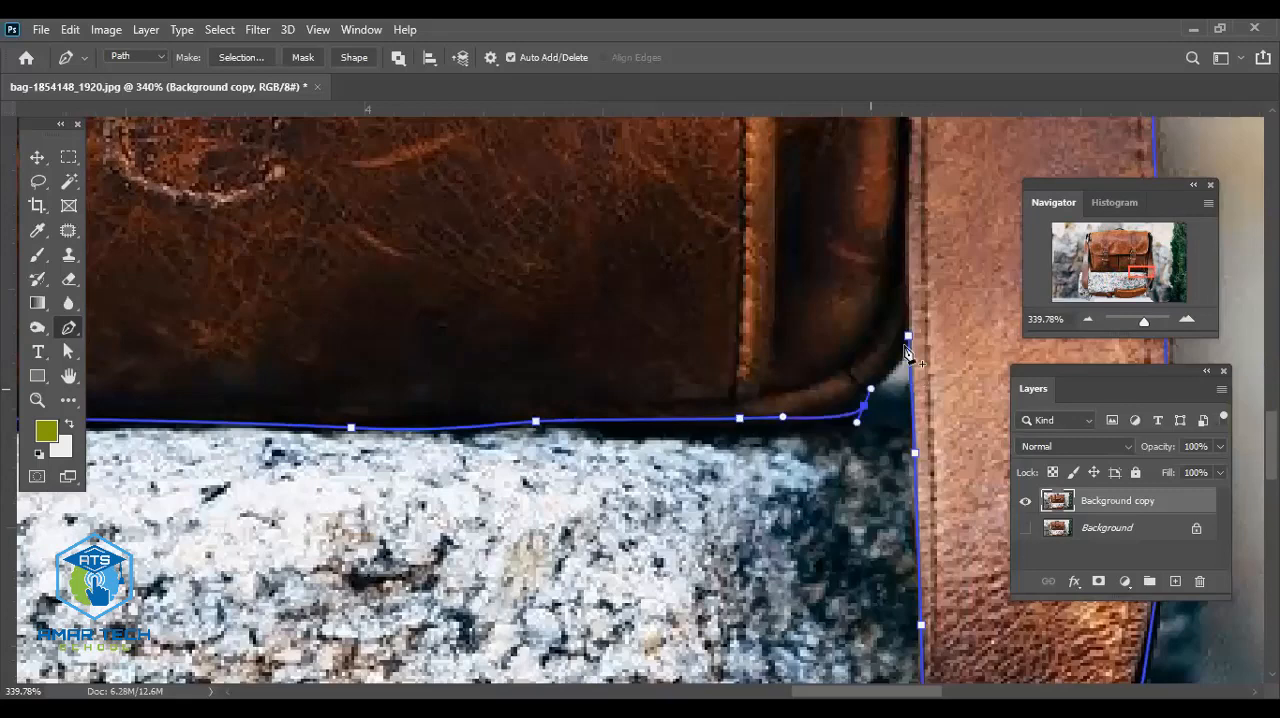
click(907, 336)
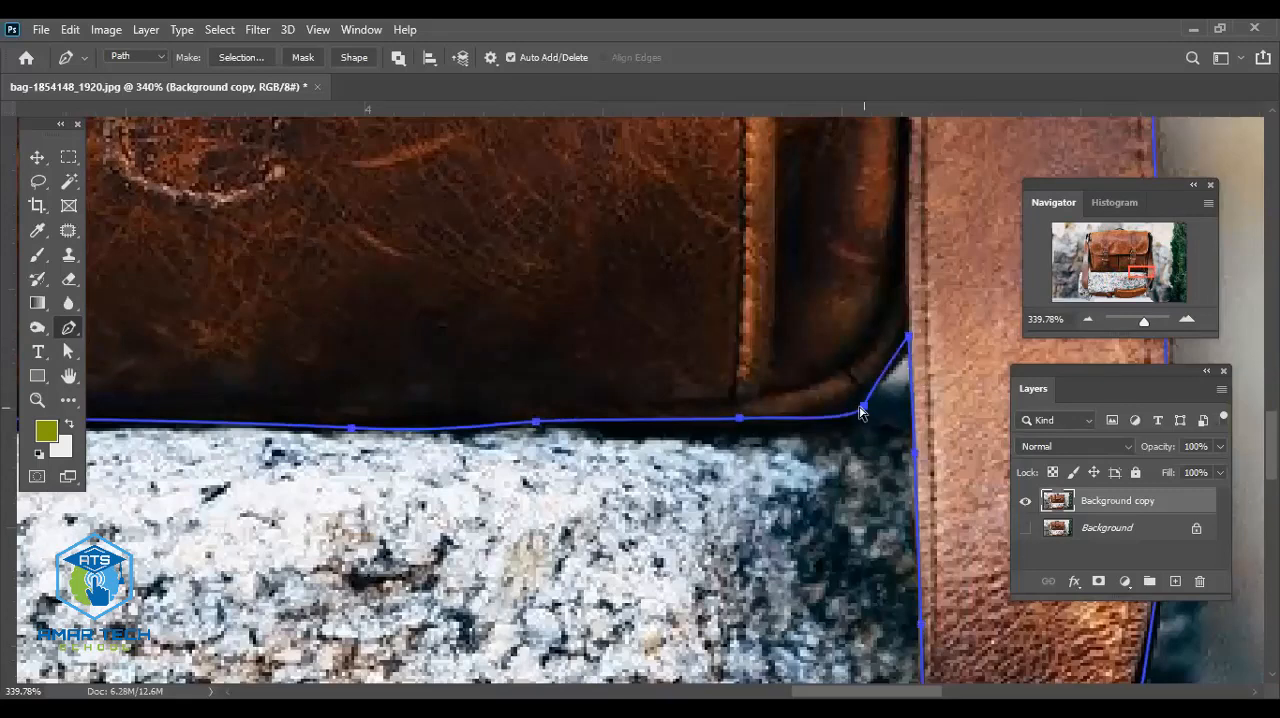
- Try to adjust the path's anchor at the bag's lower-right corner, and undo the stray segment
ctrl+click(864, 406)
drag(865, 414, 770, 371)
drag(866, 408, 863, 514)
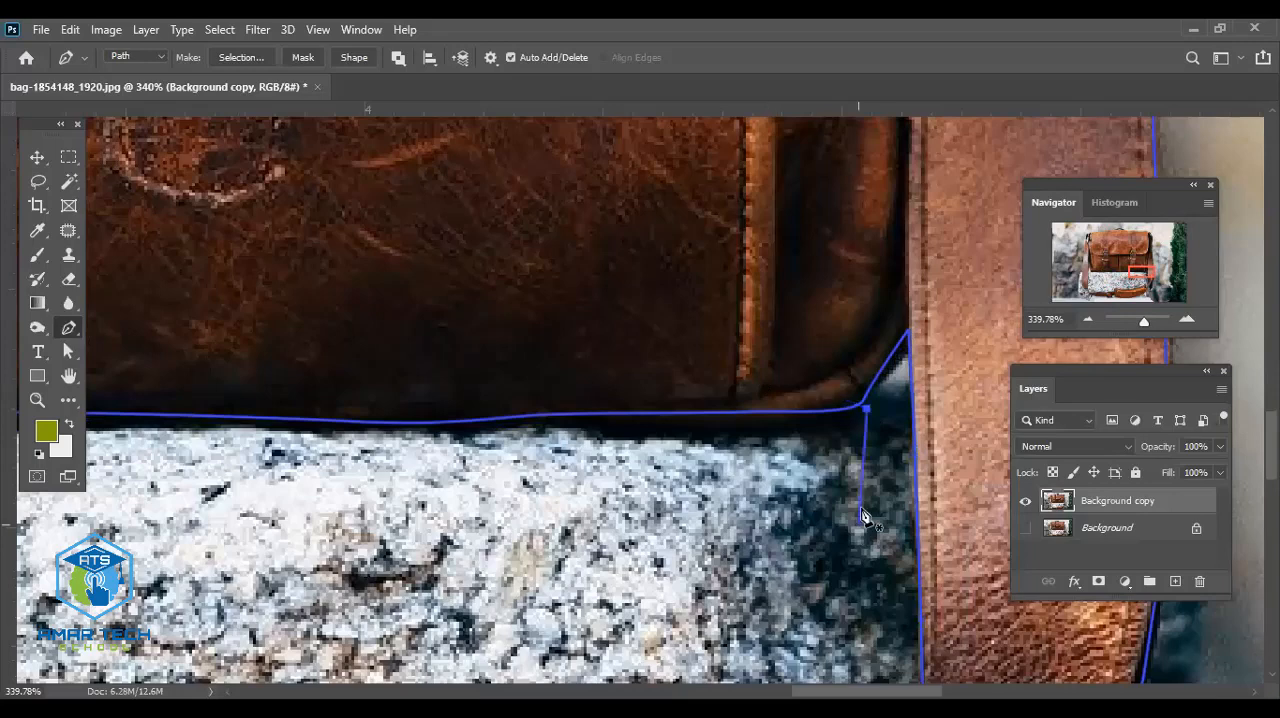
key(ctrl+z)
key(v)
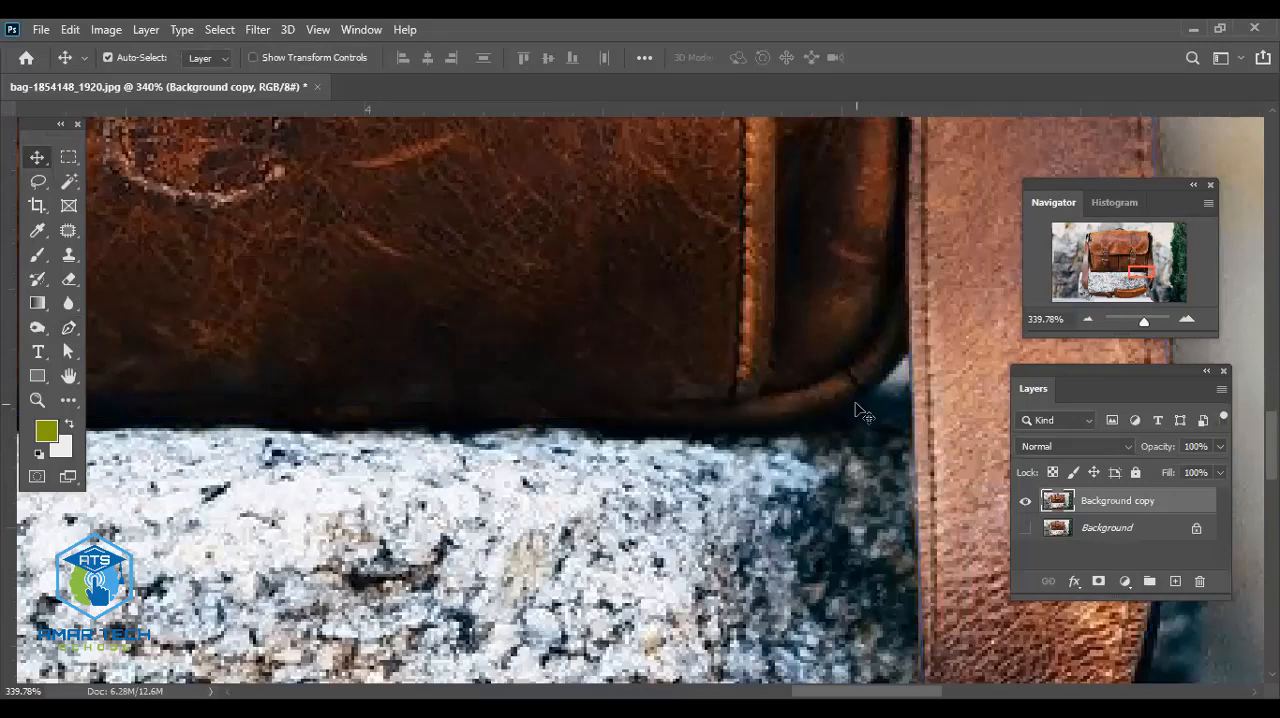
key(ctrl+h)
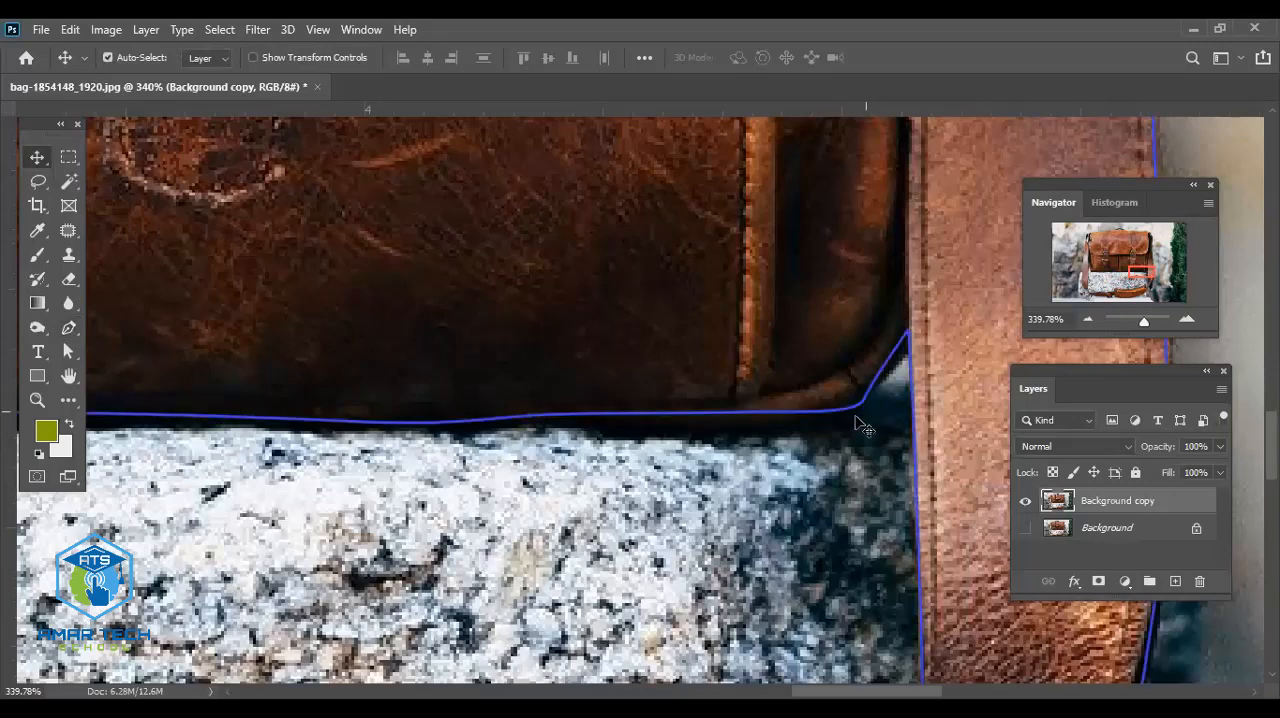
- Trace a closed path around the small grey gap between the left strap and the bag's upper-left side
scroll(910, 438, down, 3)
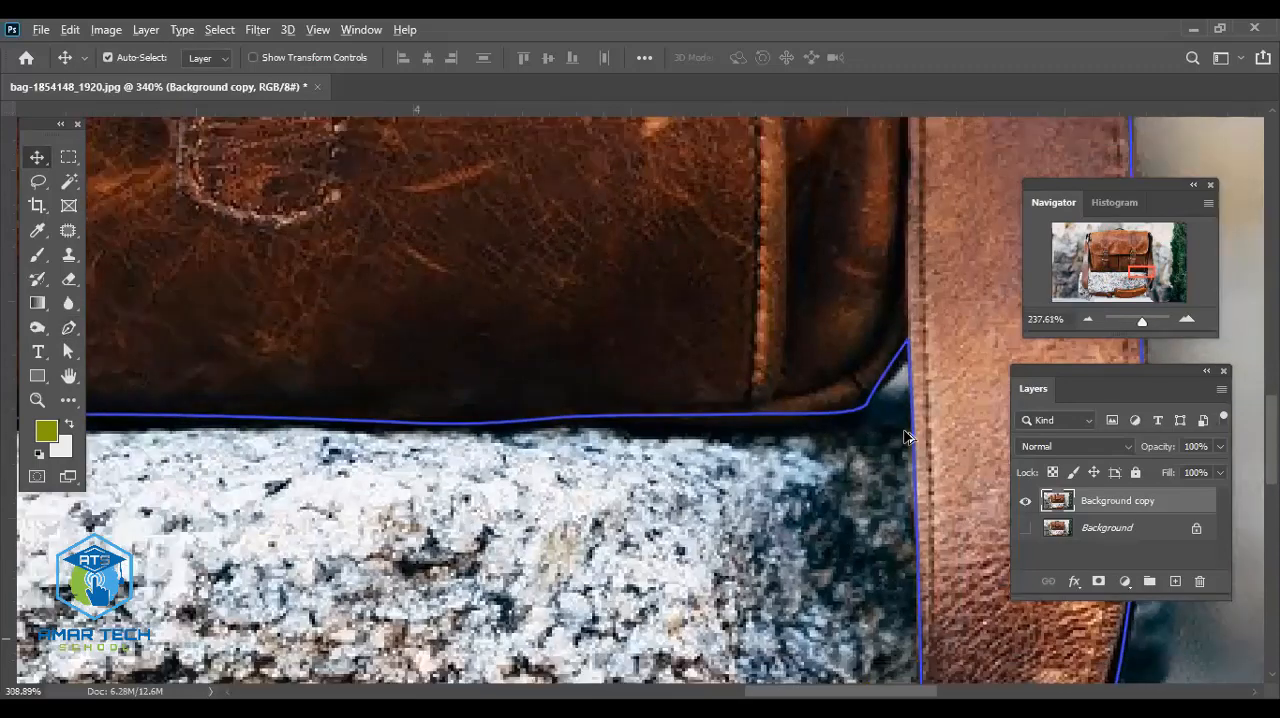
scroll(908, 436, up, 2)
scroll(905, 437, down, 3)
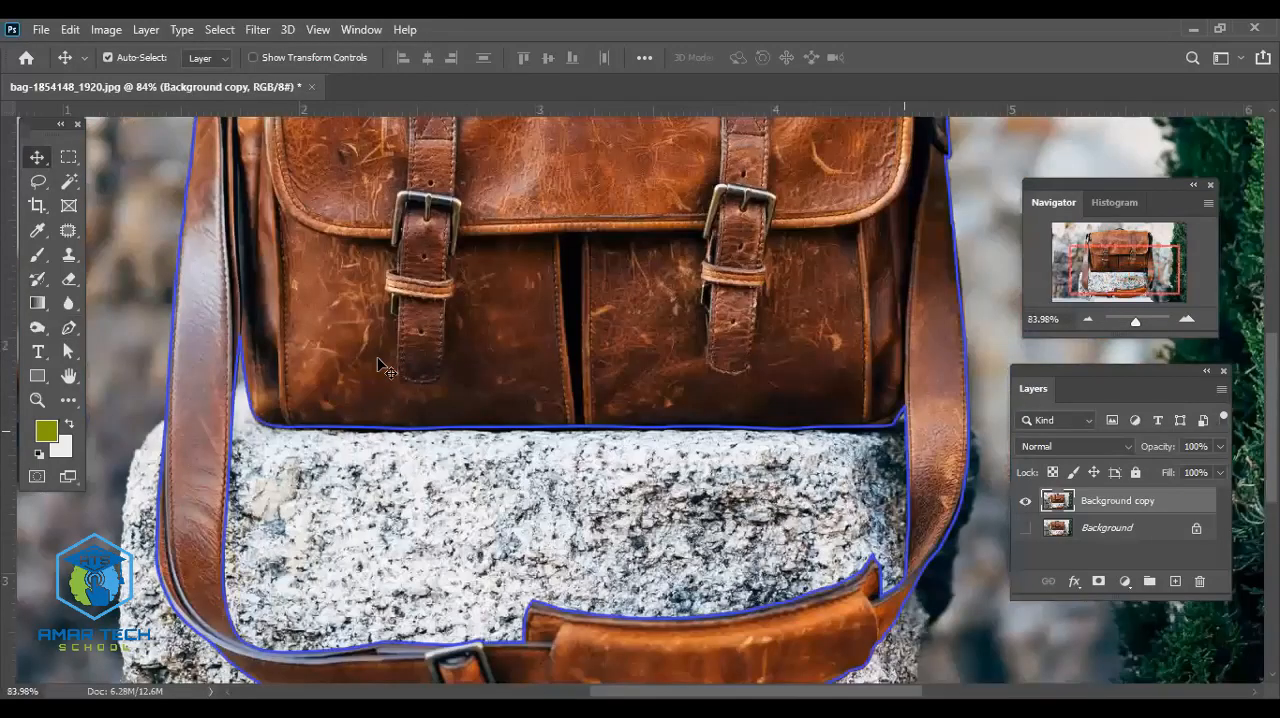
drag(394, 342, 584, 541)
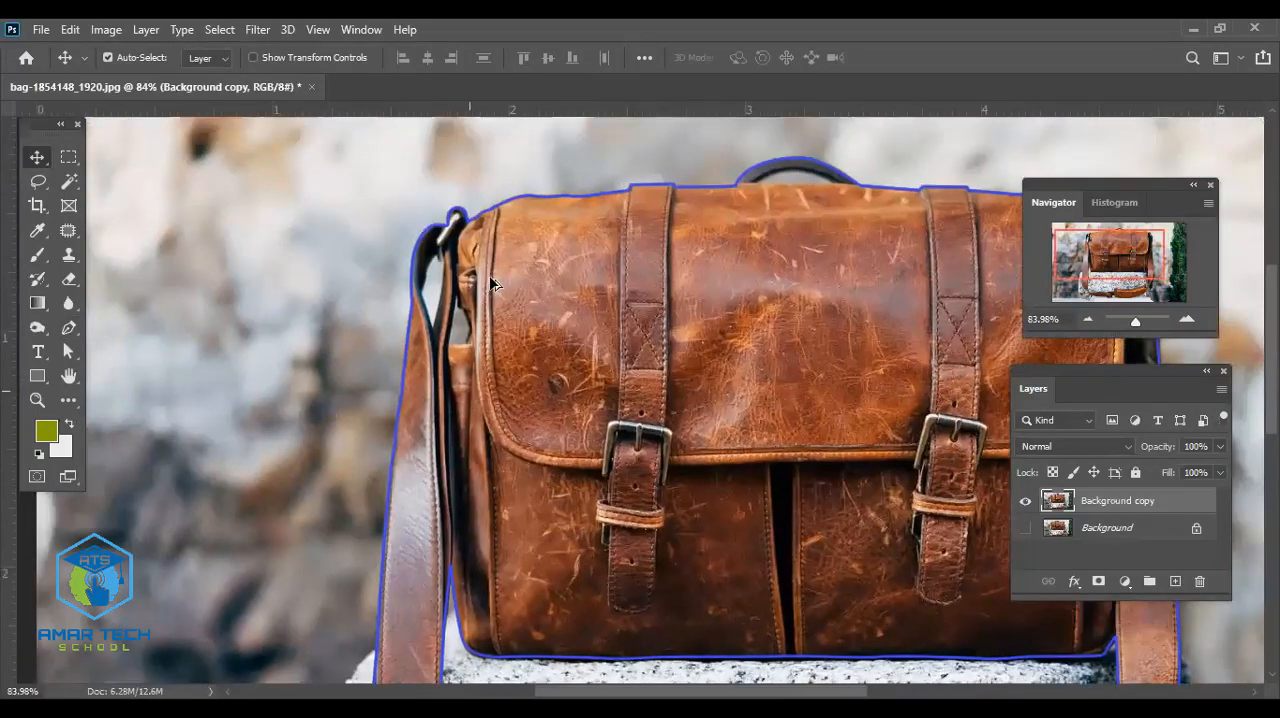
scroll(491, 272, up, 3)
scroll(505, 260, up, 3)
drag(559, 273, 655, 517)
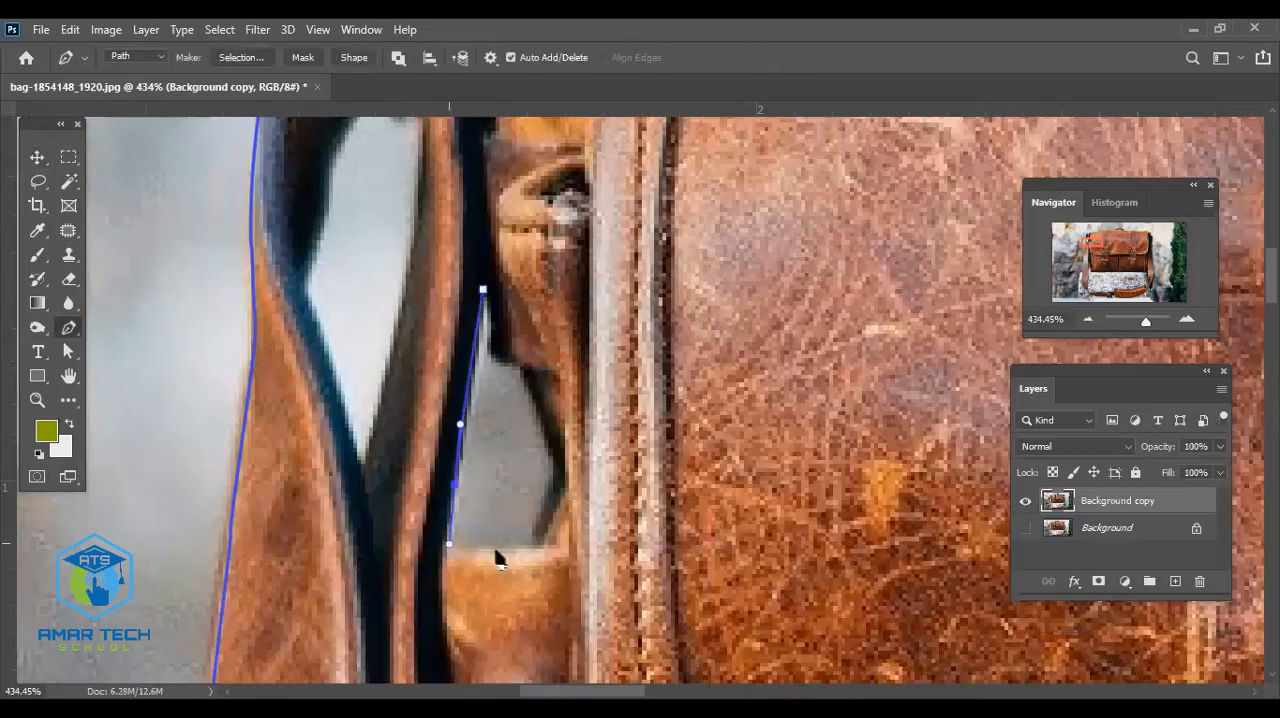
click(552, 555)
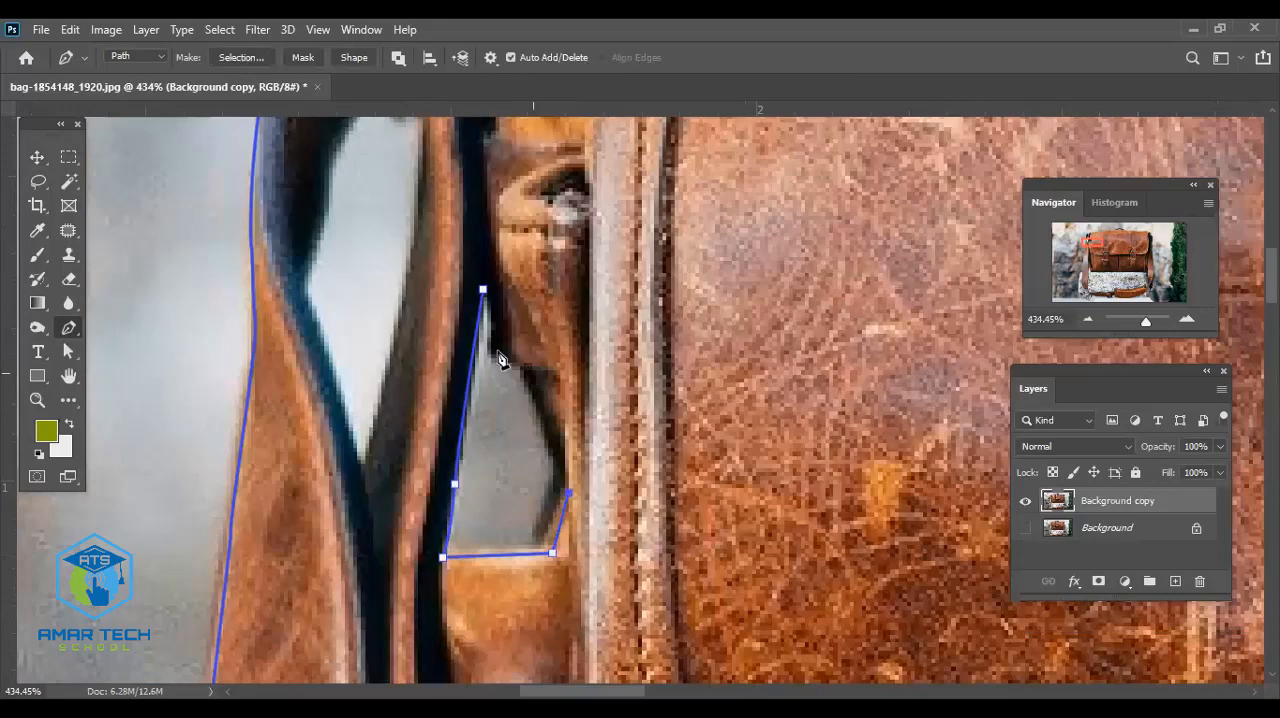
click(527, 367)
drag(496, 290, 487, 281)
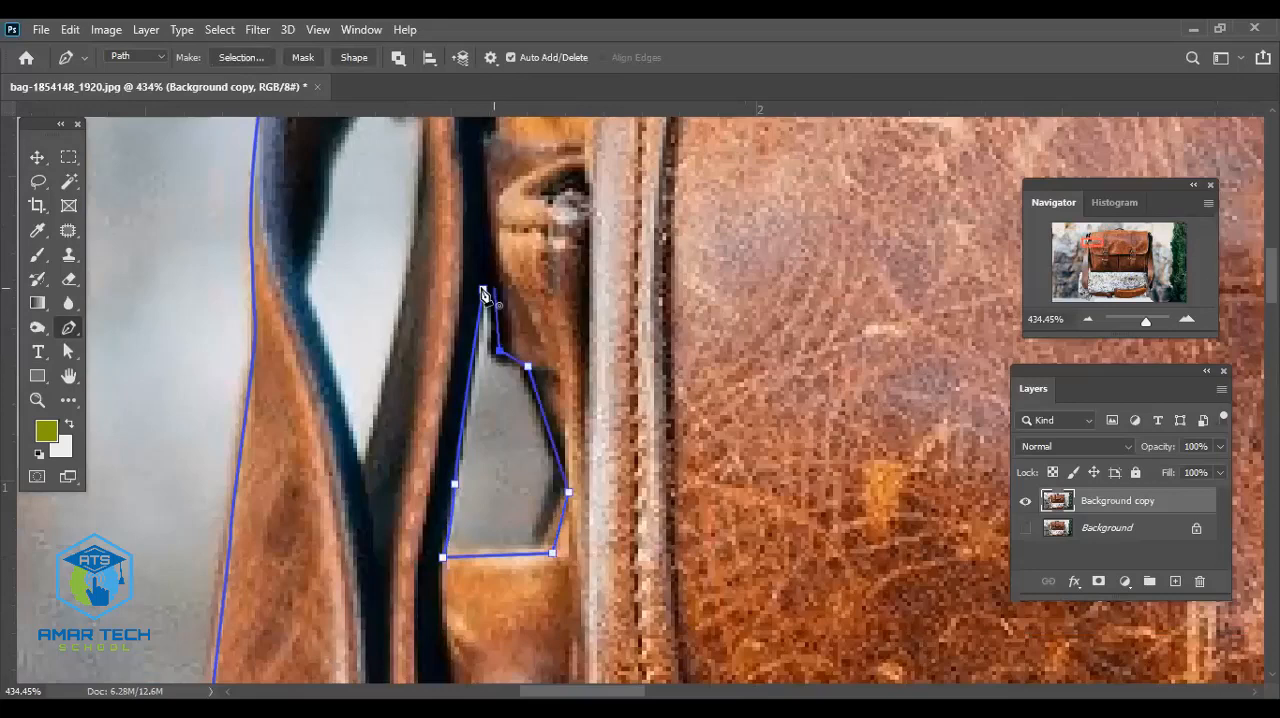
click(485, 284)
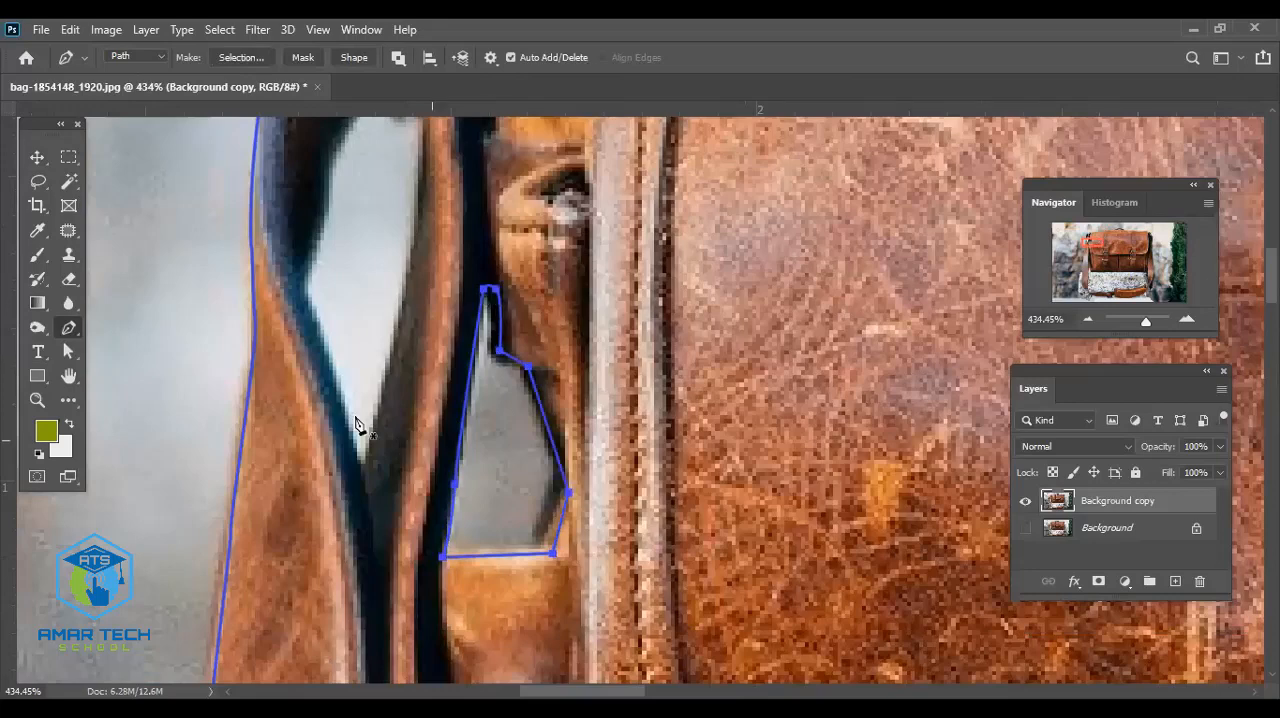
- Trace the right side of the light gap inside the left strap loop, from its bottom point up to the dark ring
scroll(390, 284, up, 3)
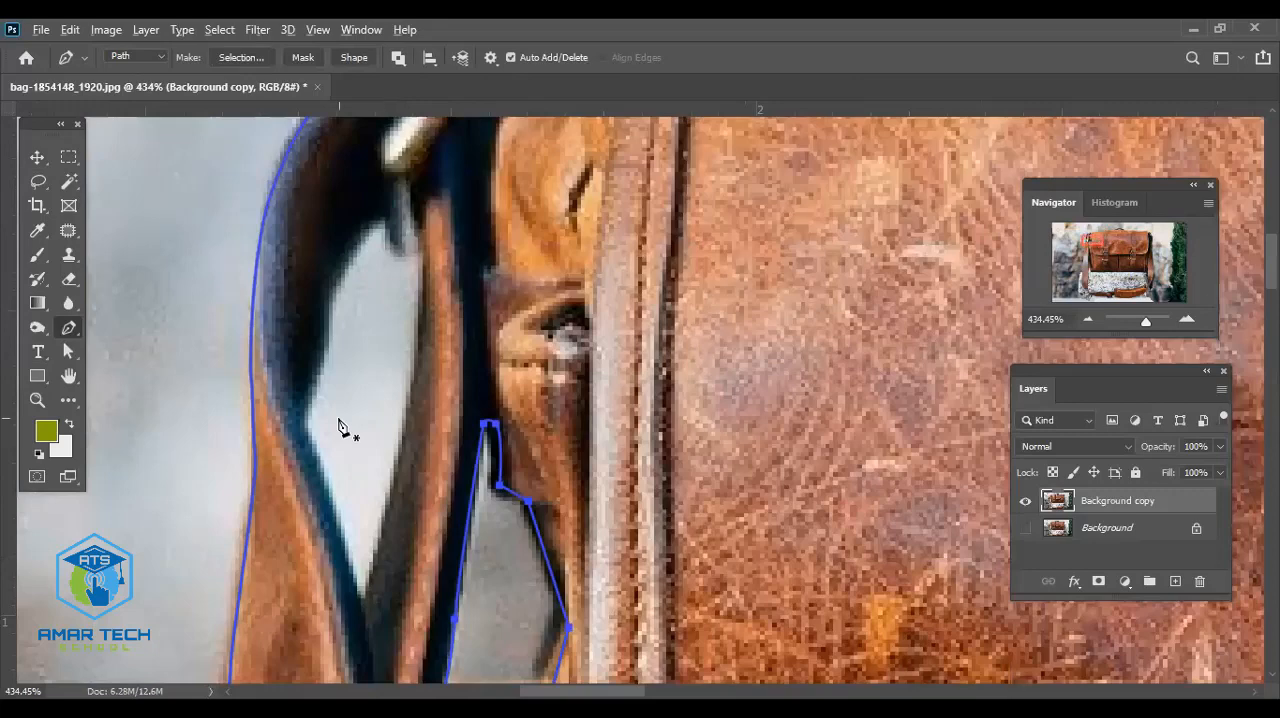
scroll(338, 425, up, 1)
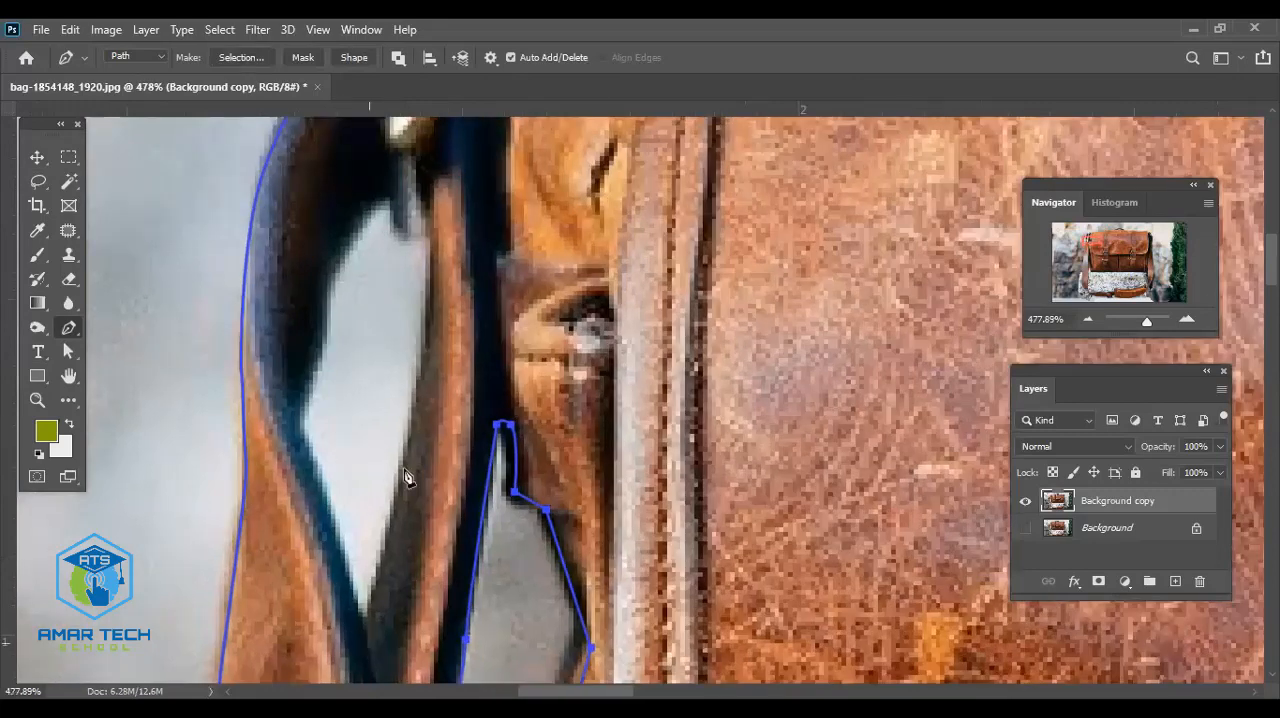
click(367, 643)
drag(412, 455, 415, 416)
drag(430, 326, 430, 290)
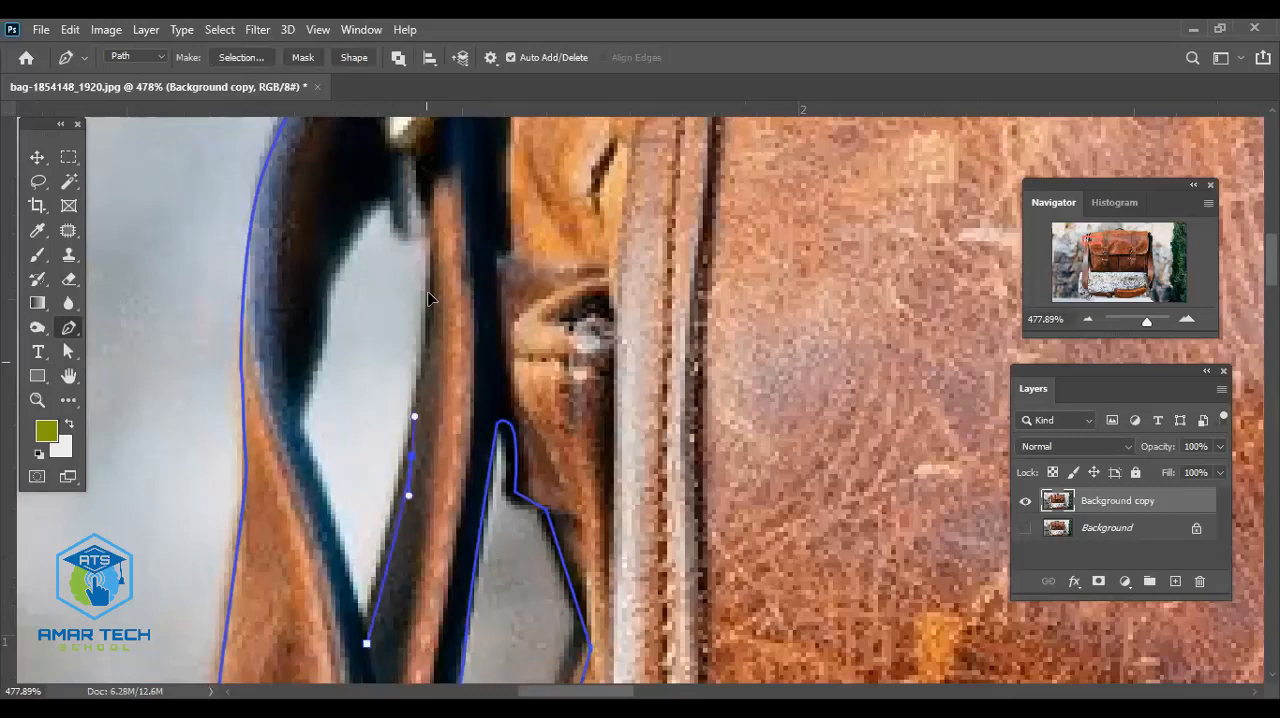
drag(439, 241, 439, 220)
click(421, 192)
- Trace around the notch at the gap's top and down its left side, closing the path at the bottom point
drag(403, 165, 382, 222)
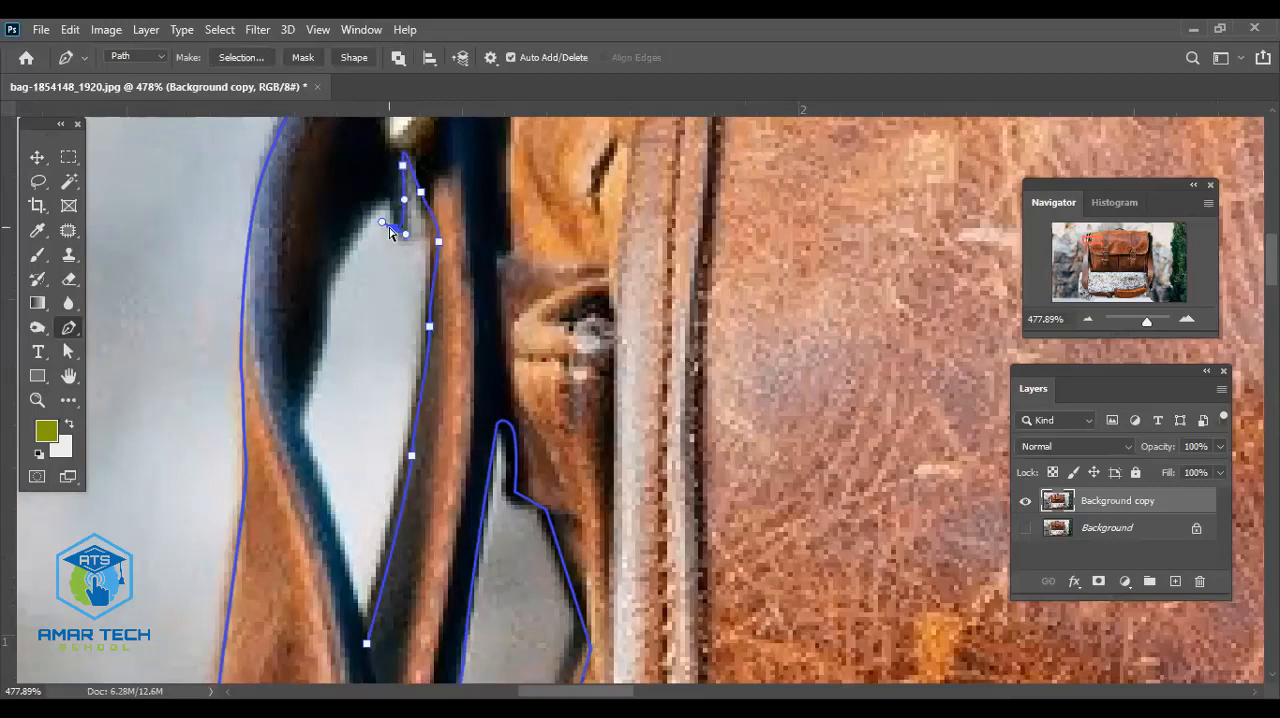
alt+click(402, 233)
click(389, 183)
drag(367, 205, 365, 228)
drag(327, 292, 328, 316)
drag(308, 366, 298, 451)
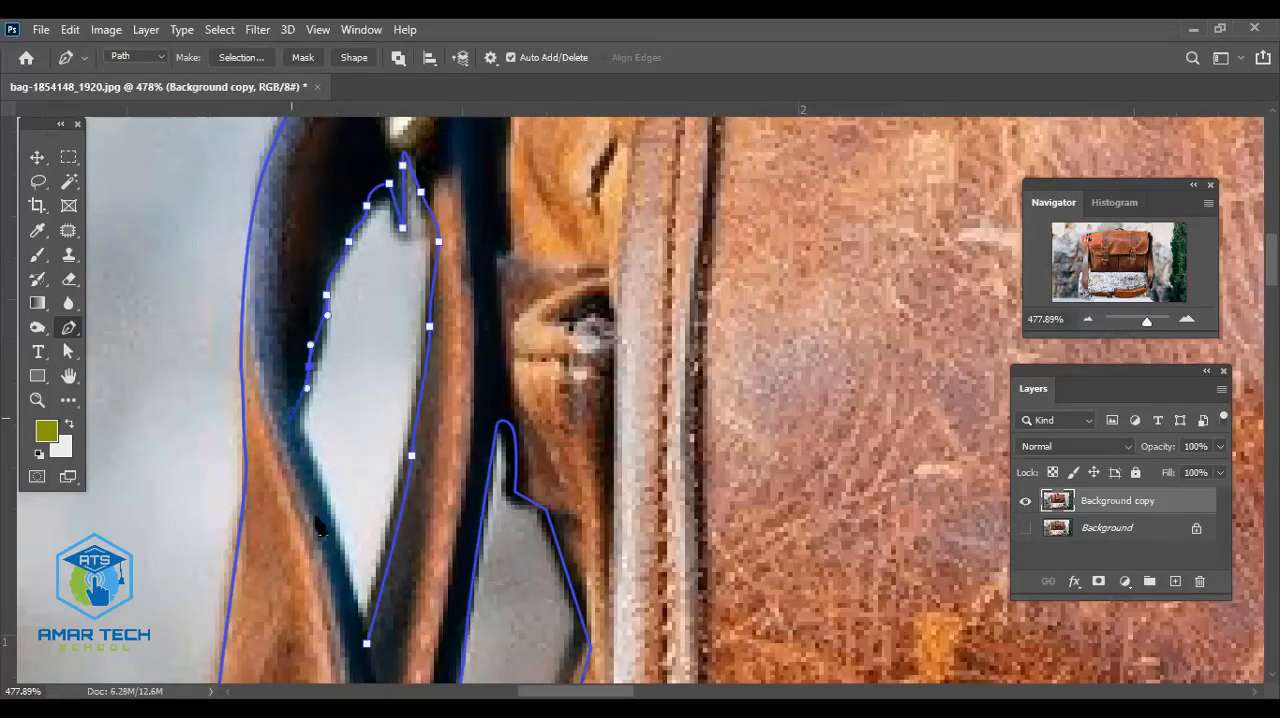
drag(366, 643, 370, 657)
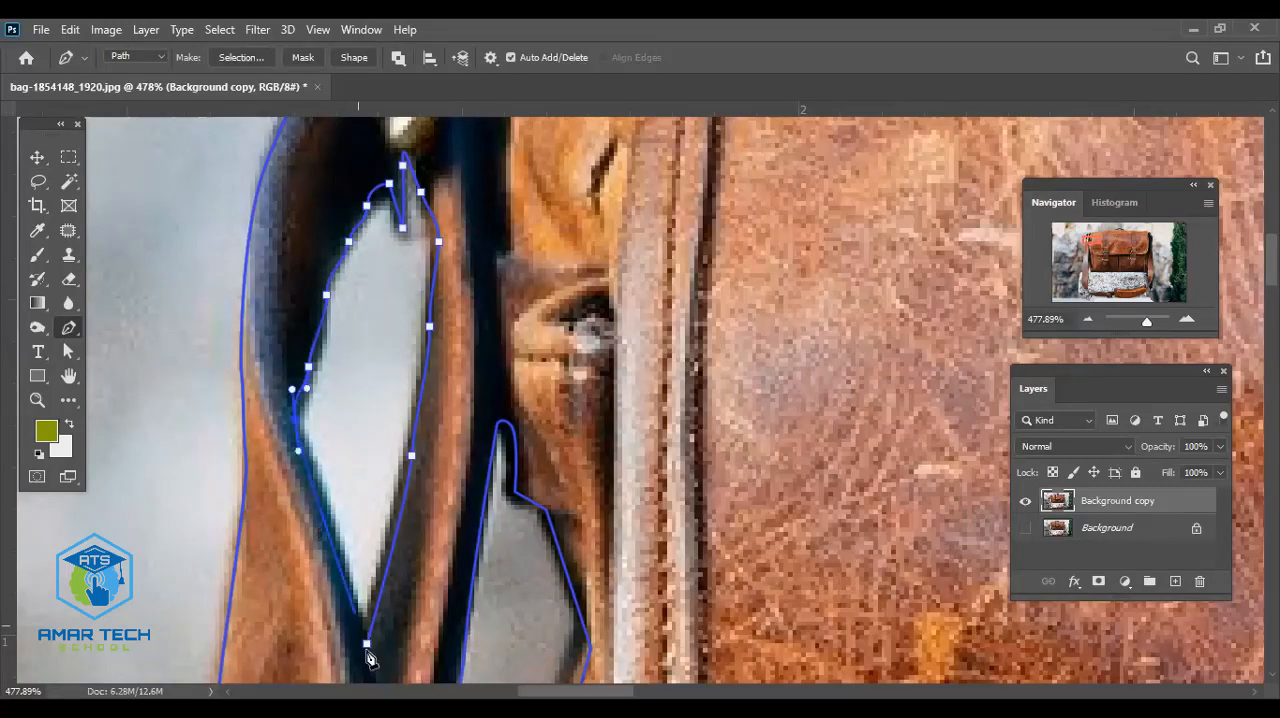
click(366, 644)
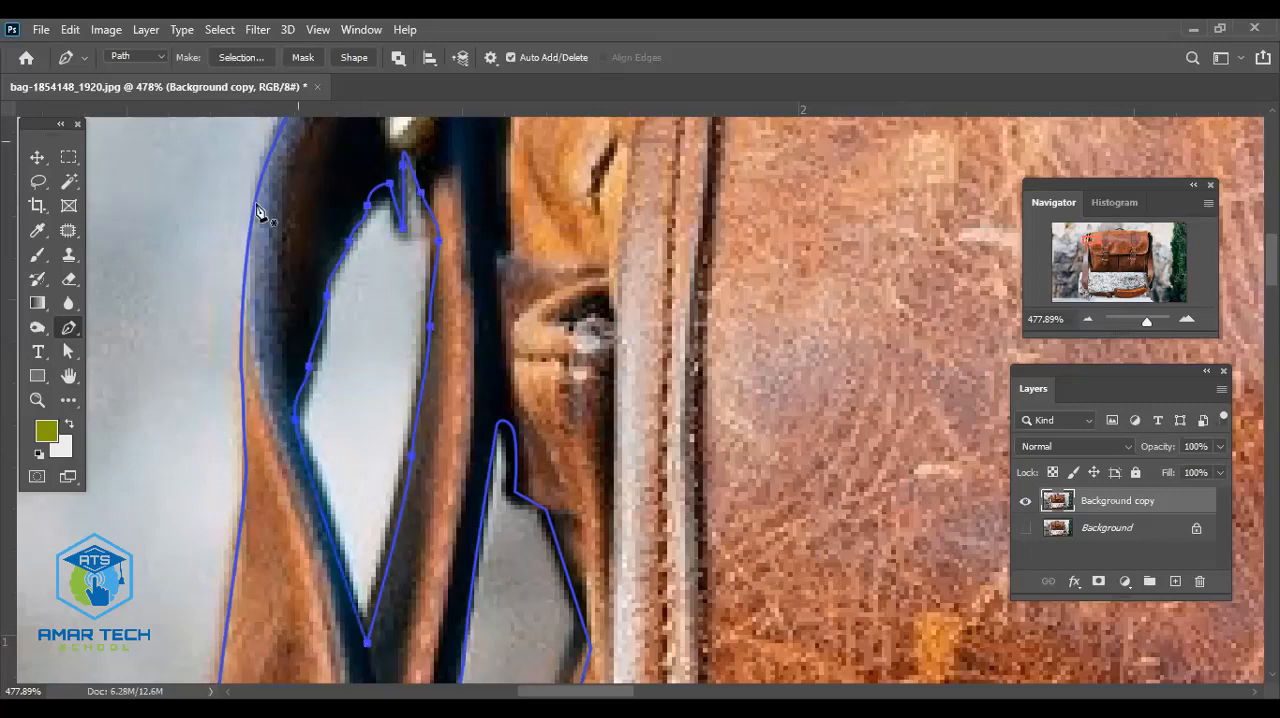
- Trace a closed path around the narrow white slot in the ring at the top of the left strap
scroll(350, 316, up, 3)
scroll(390, 335, up, 3)
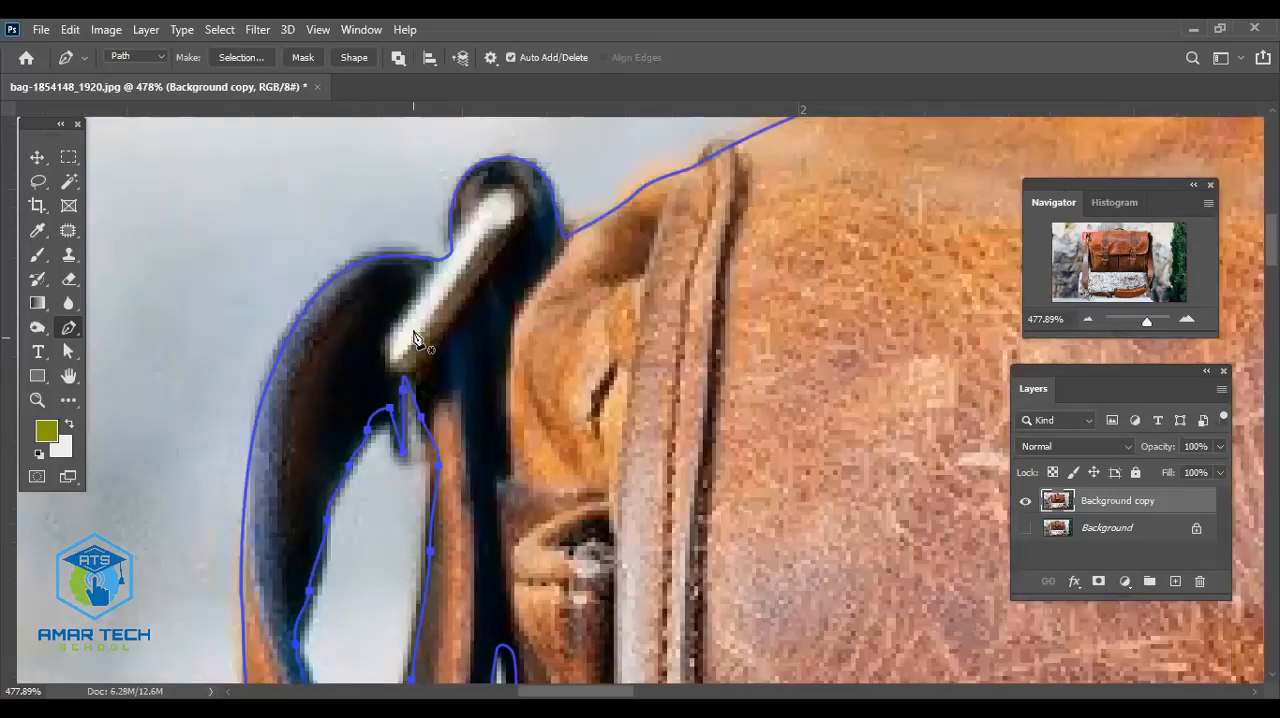
scroll(410, 370, up, 2)
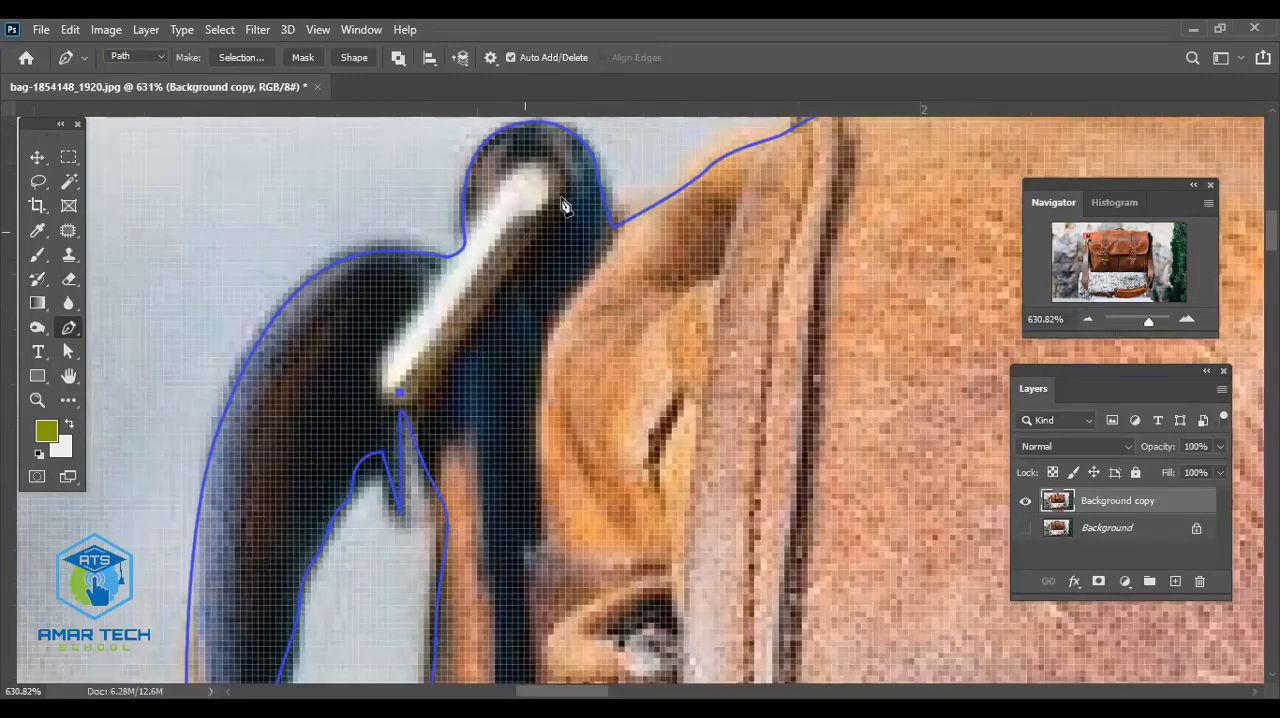
click(524, 222)
drag(559, 198, 512, 177)
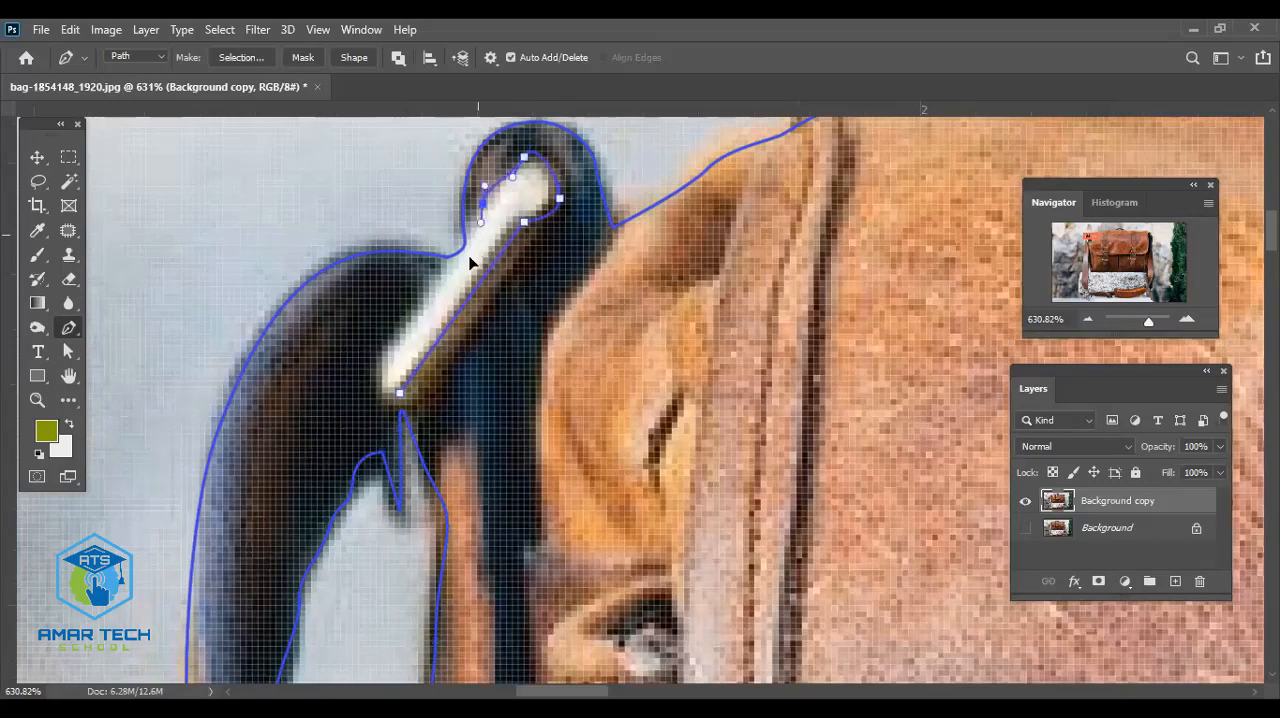
click(477, 245)
drag(453, 269, 384, 392)
click(400, 394)
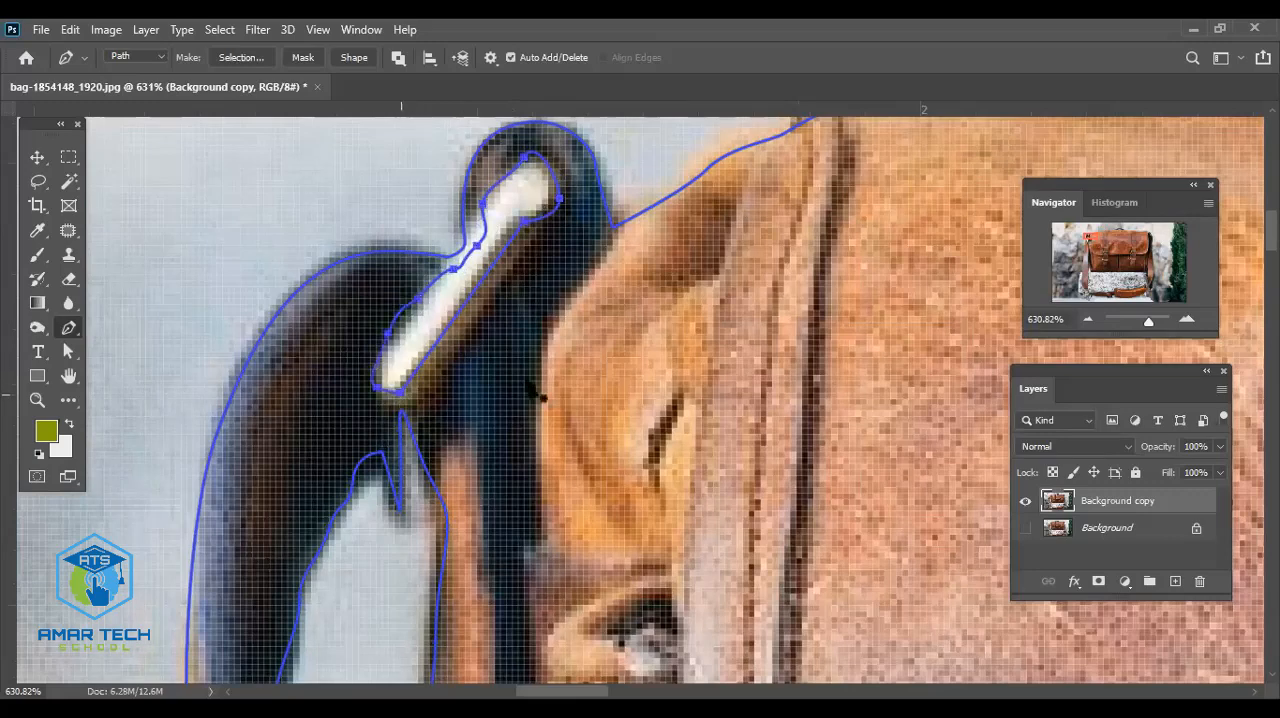
- Show the Paths panel, group it with the Layers panel, and close the leftover Libraries group
scroll(528, 388, down, 3)
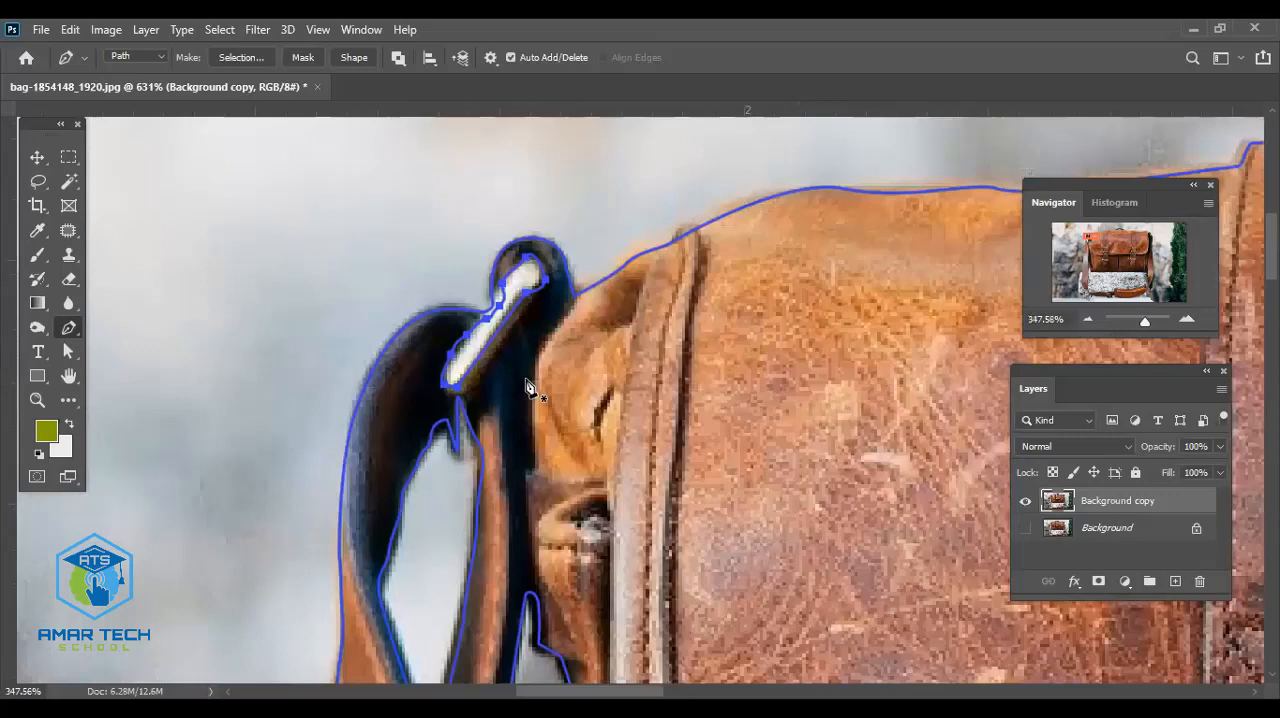
scroll(528, 388, down, 4)
scroll(792, 405, down, 1)
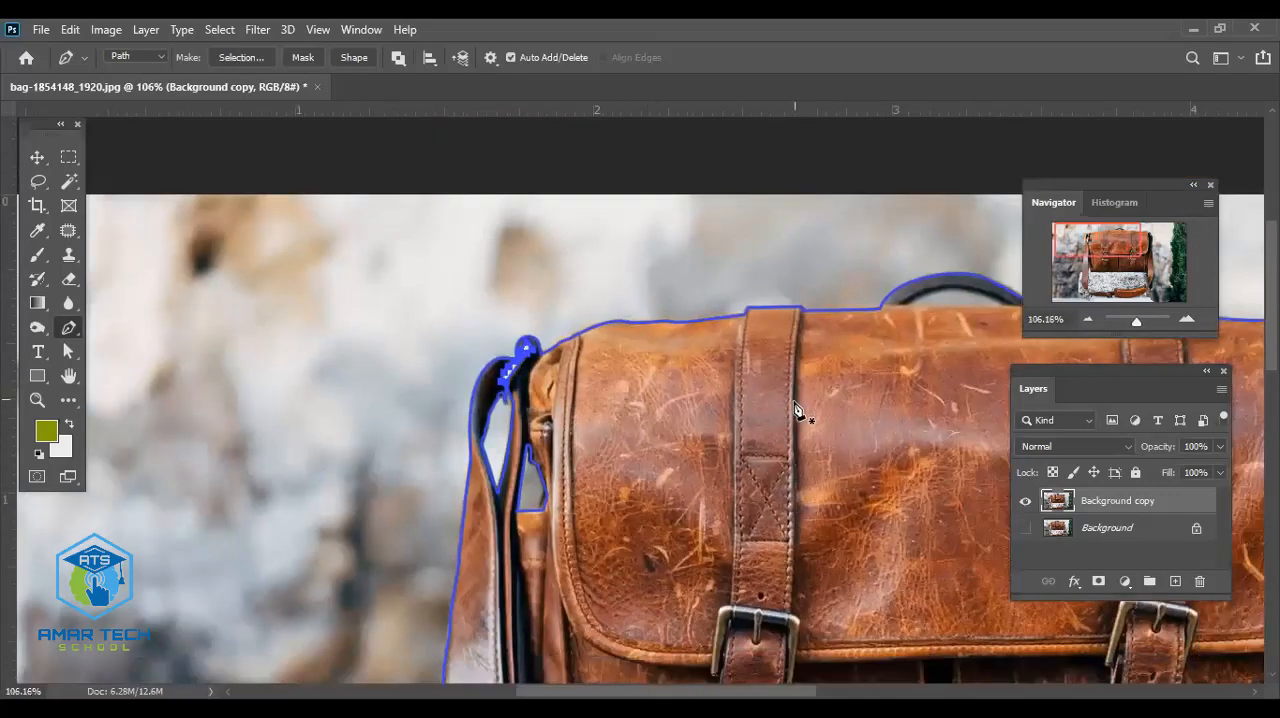
scroll(797, 410, down, 3)
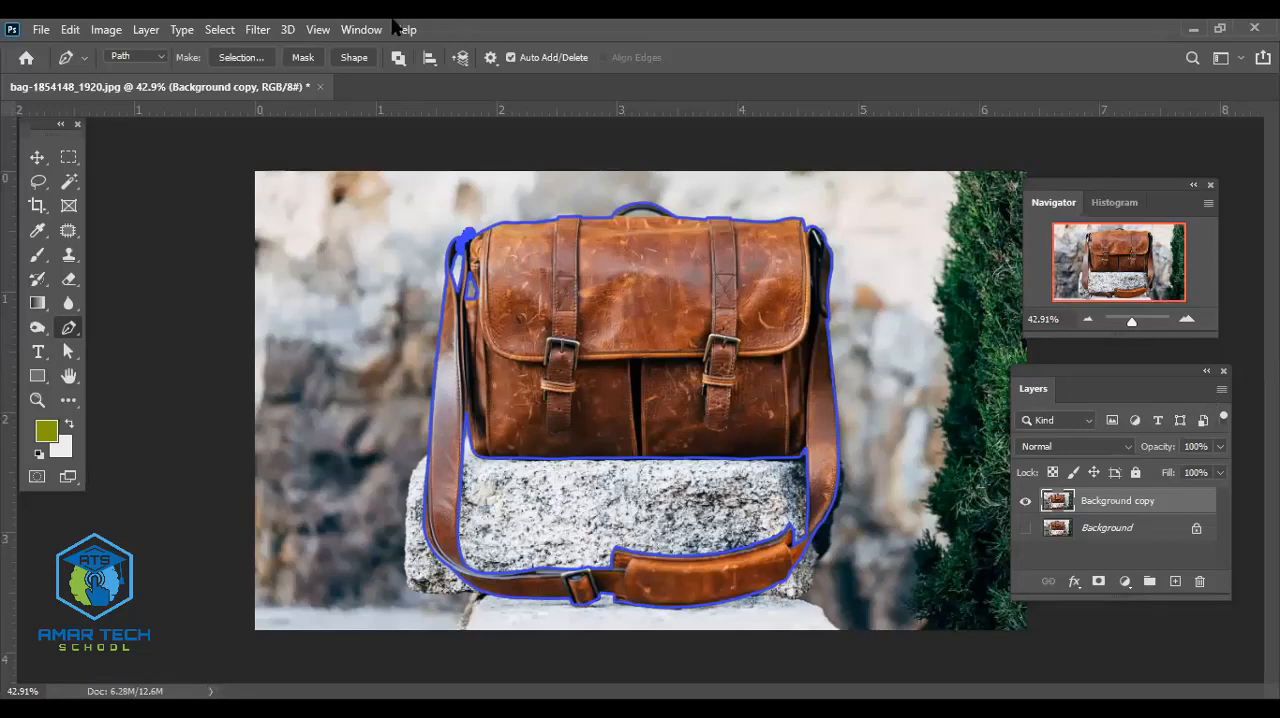
click(343, 30)
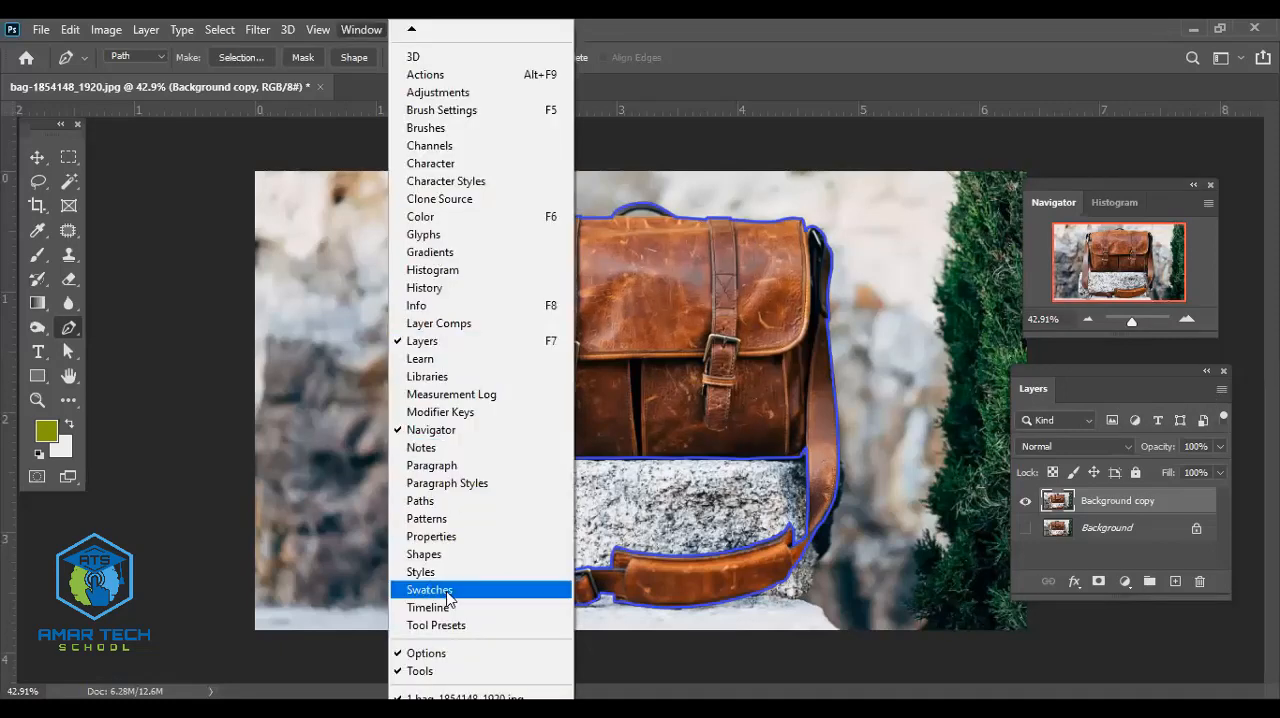
click(452, 502)
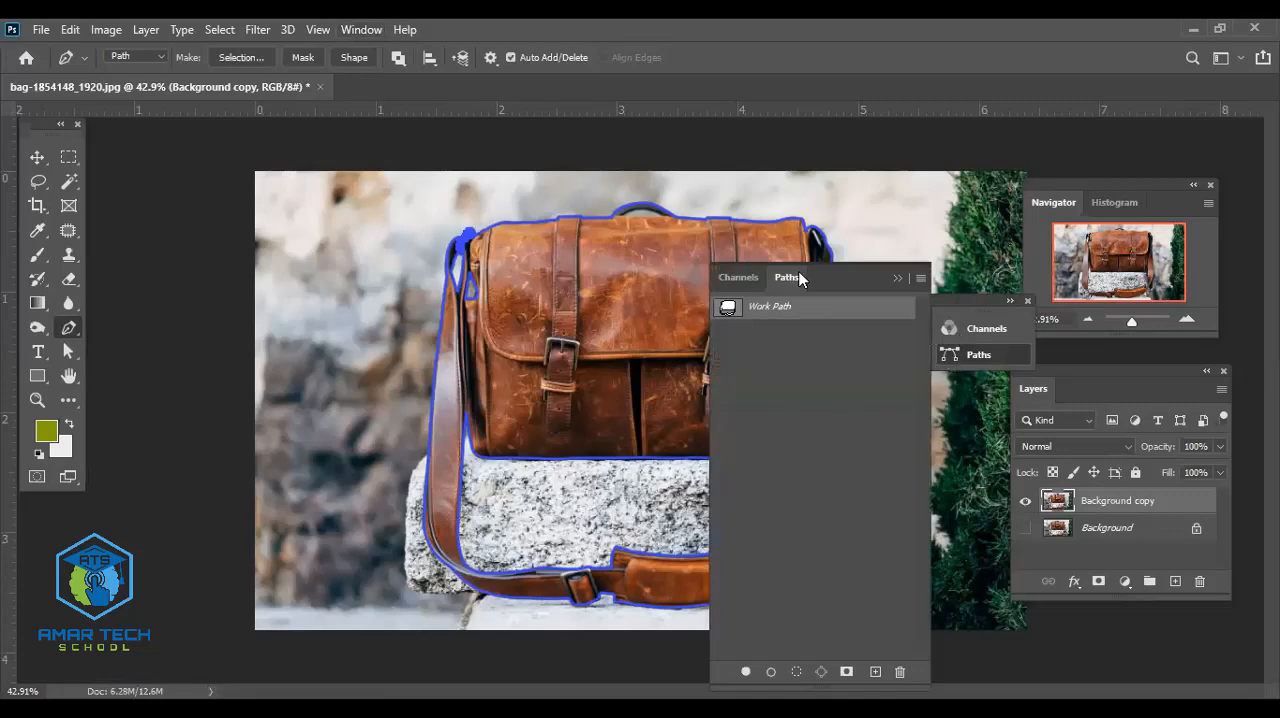
drag(816, 284, 1156, 396)
click(1133, 392)
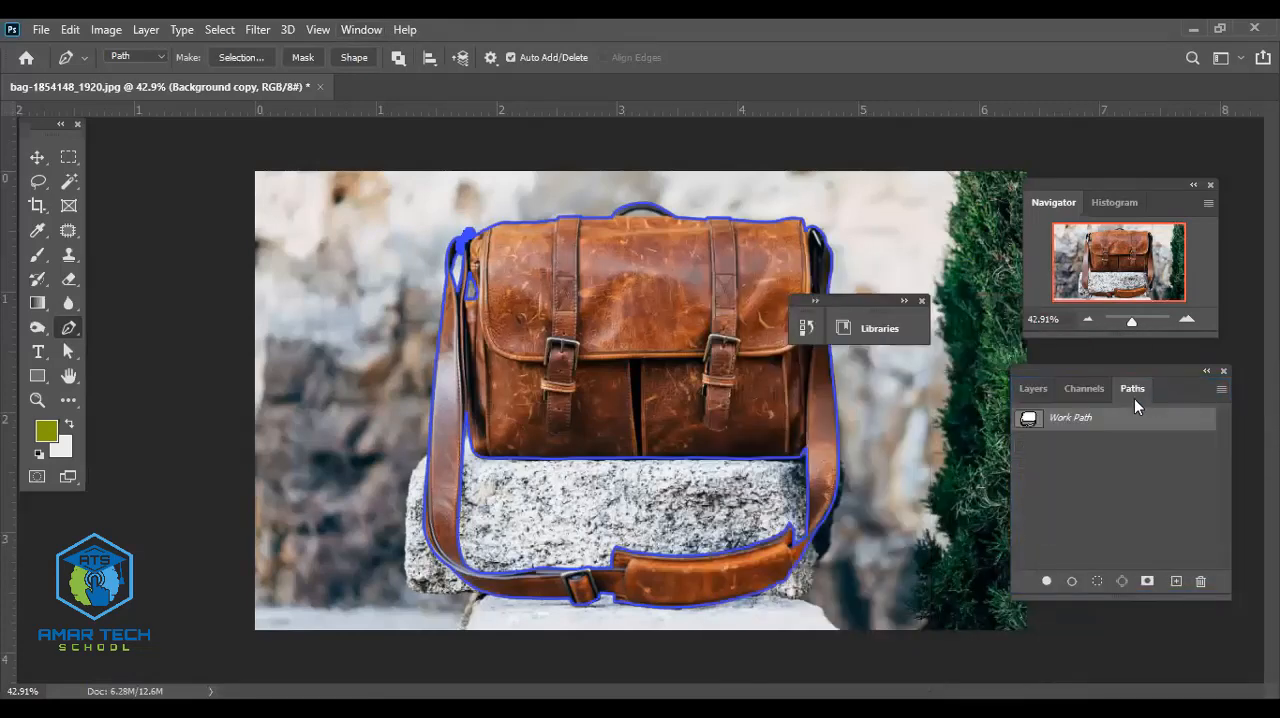
click(922, 301)
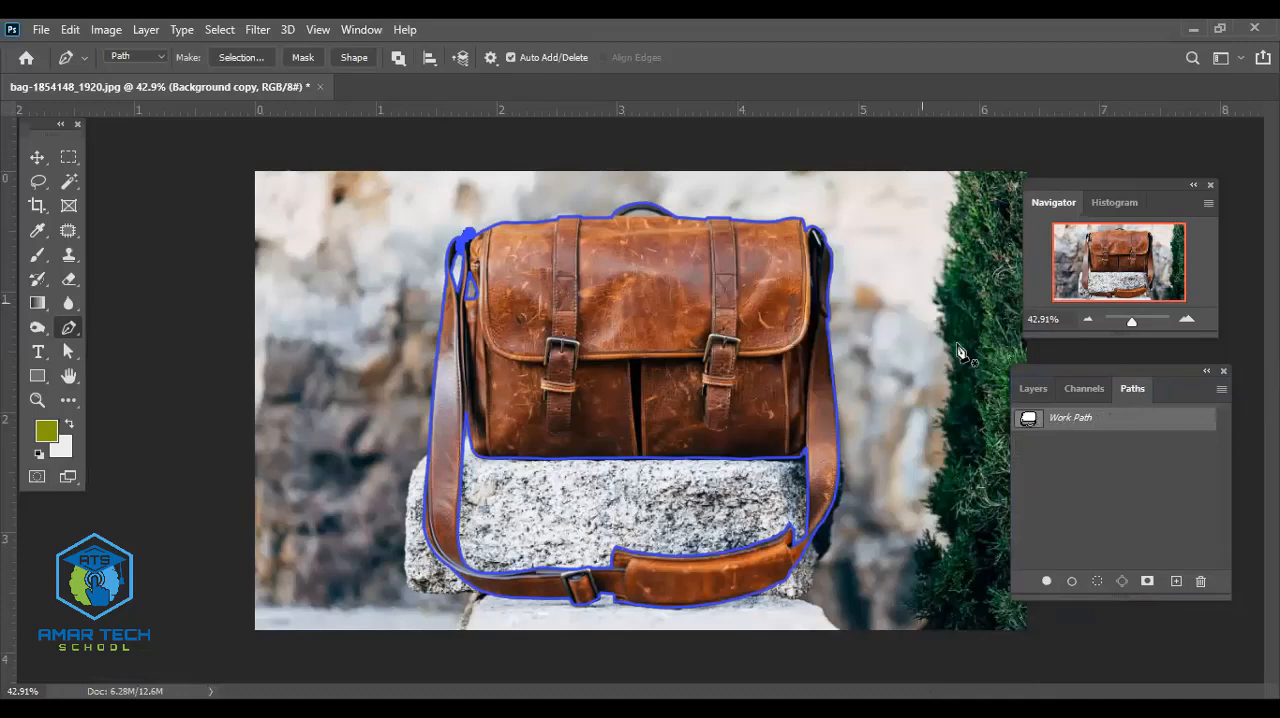
- Save the work path under the name Bag
double_click(1060, 417)
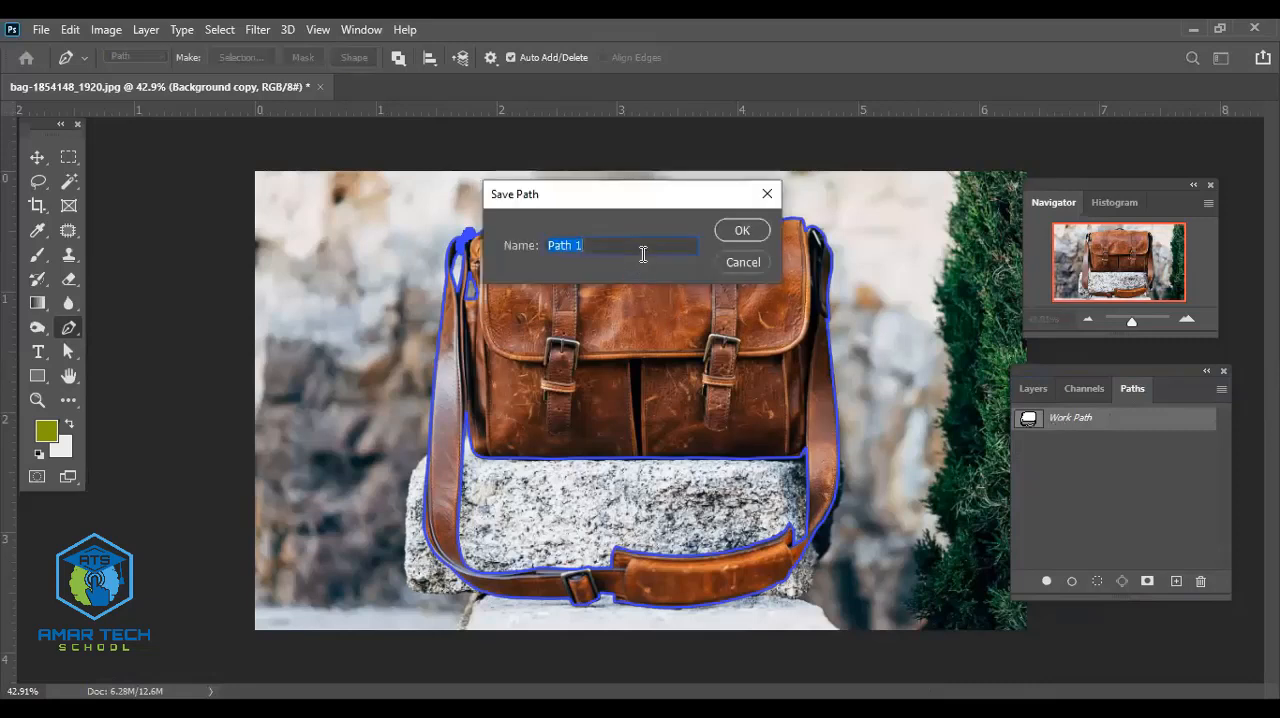
key(BackSpace)
text(cut)
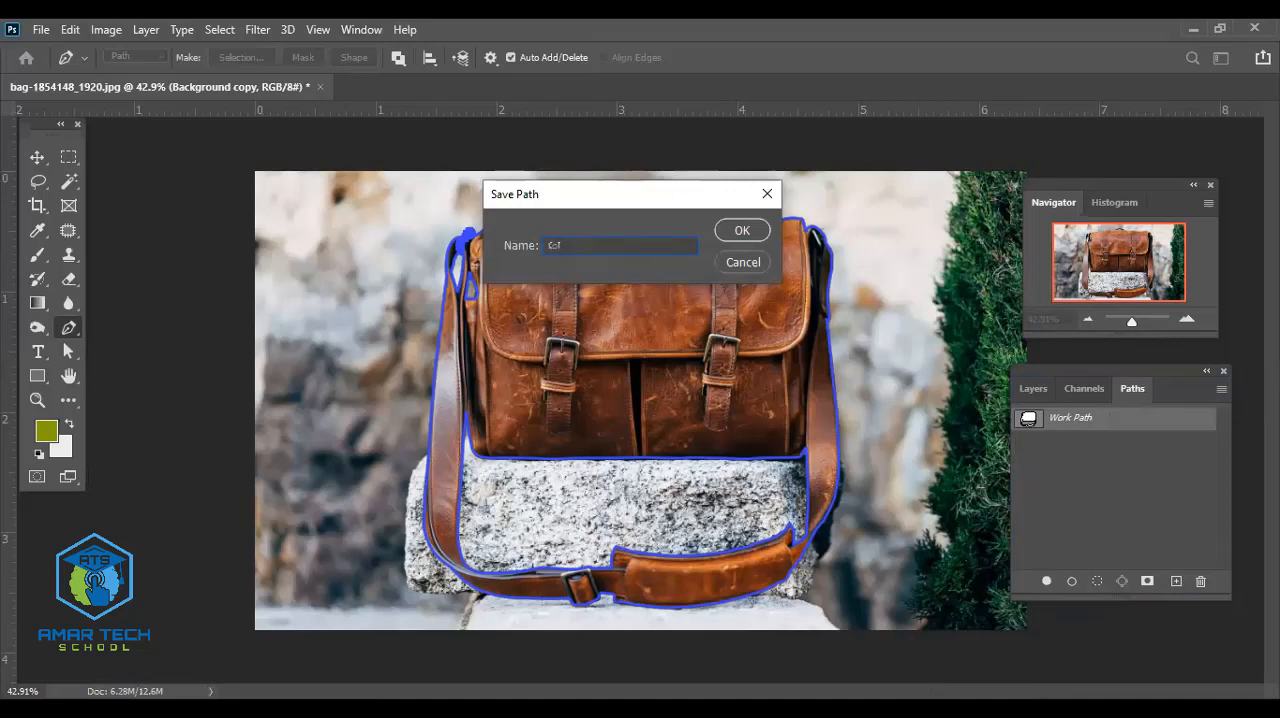
key(BackSpace)
key(BackSpace)
key(BackSpace)
text(Bag)
key(BackSpace)
key(BackSpace)
text(ed)
key(BackSpace)
text(g)
key(BackSpace)
key(BackSpace)
text(ag)
click(740, 232)
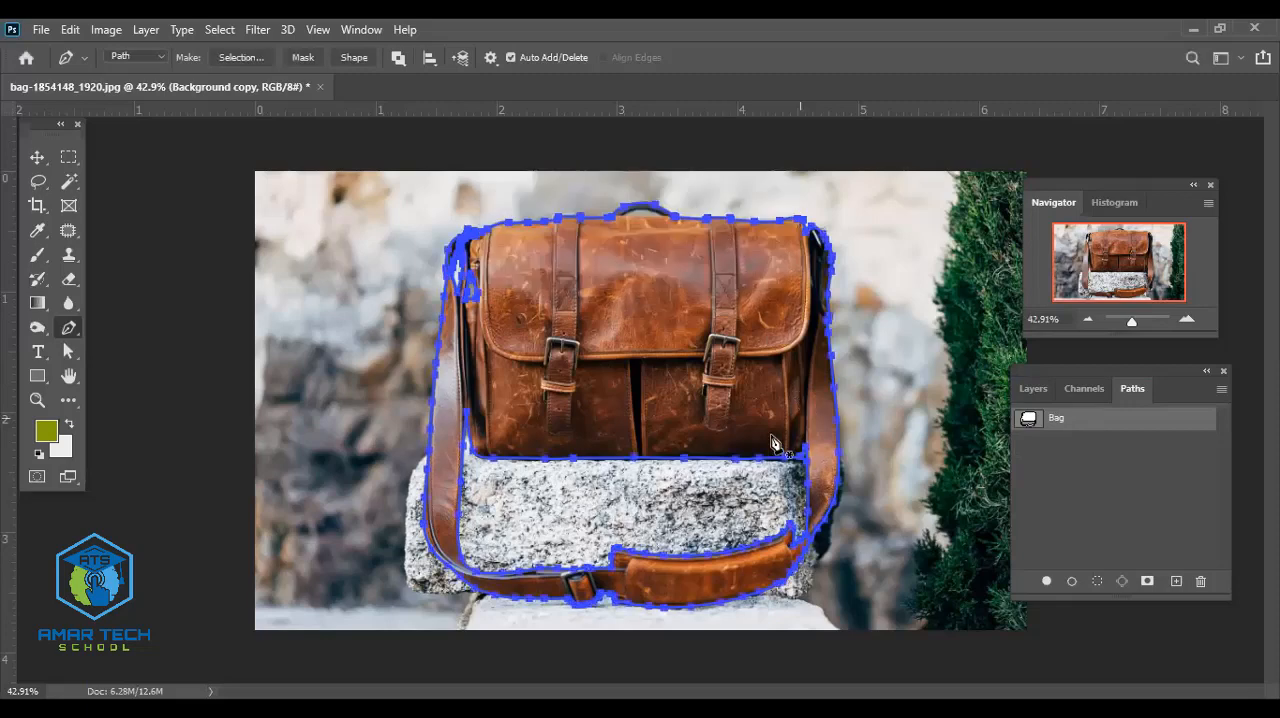
- Start saving the document under a new name, choosing the computer instead of cloud documents
scroll(740, 428, up, 2)
scroll(740, 428, down, 2)
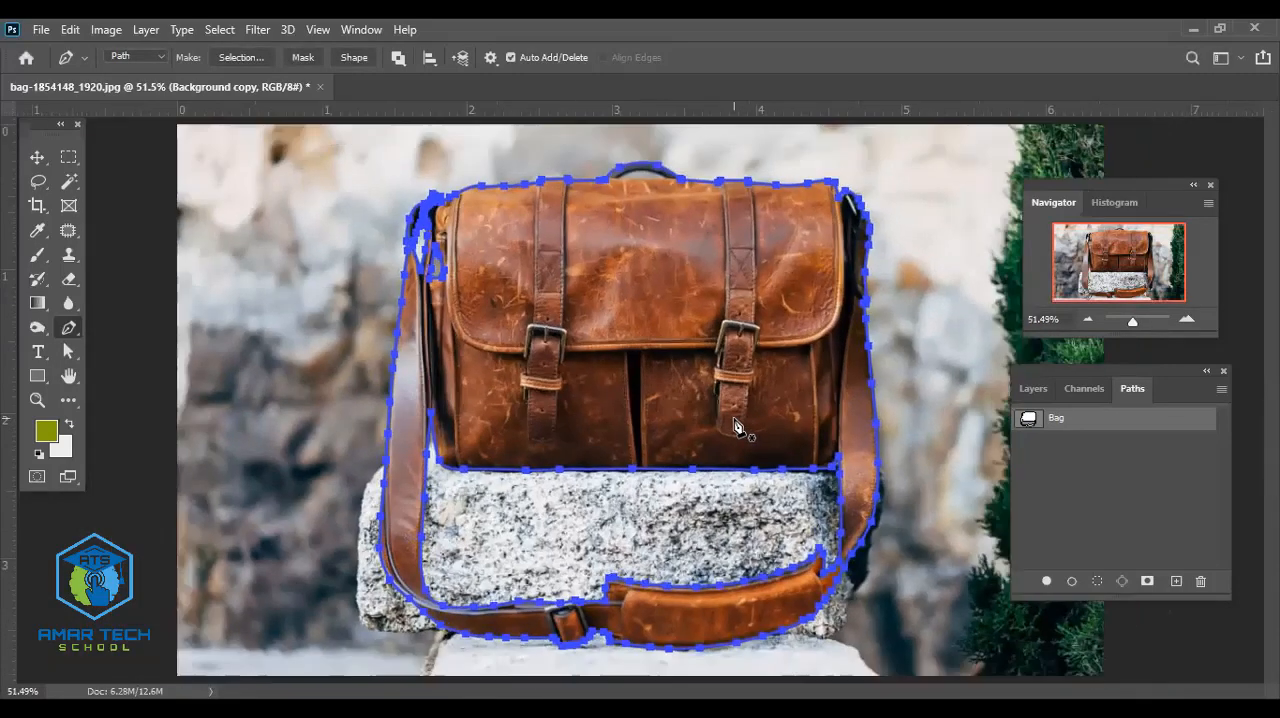
key(alt+f)
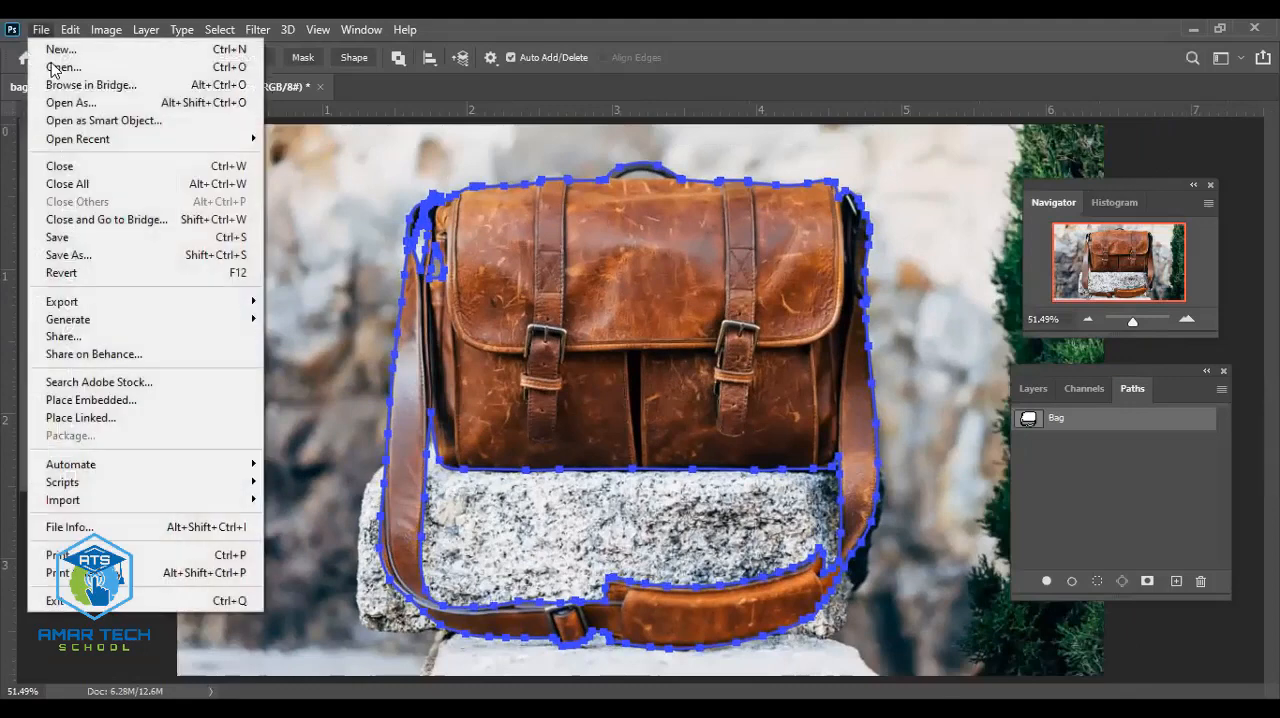
click(88, 252)
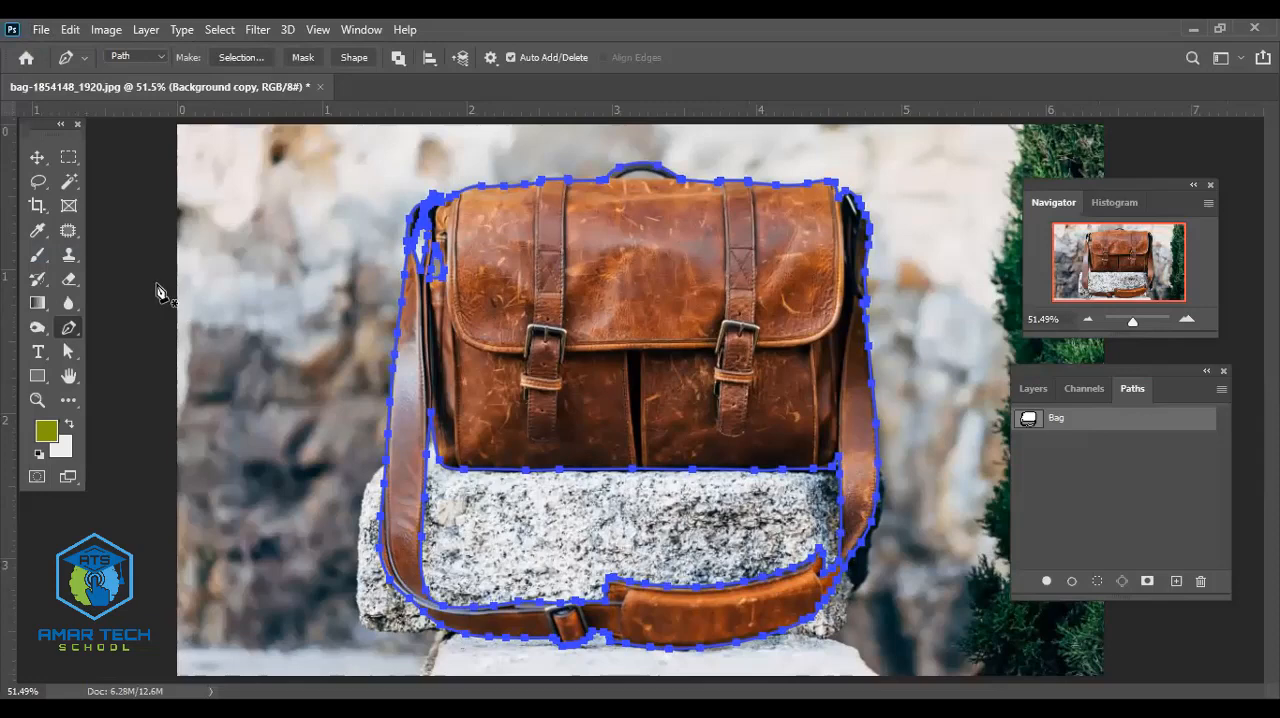
click(43, 157)
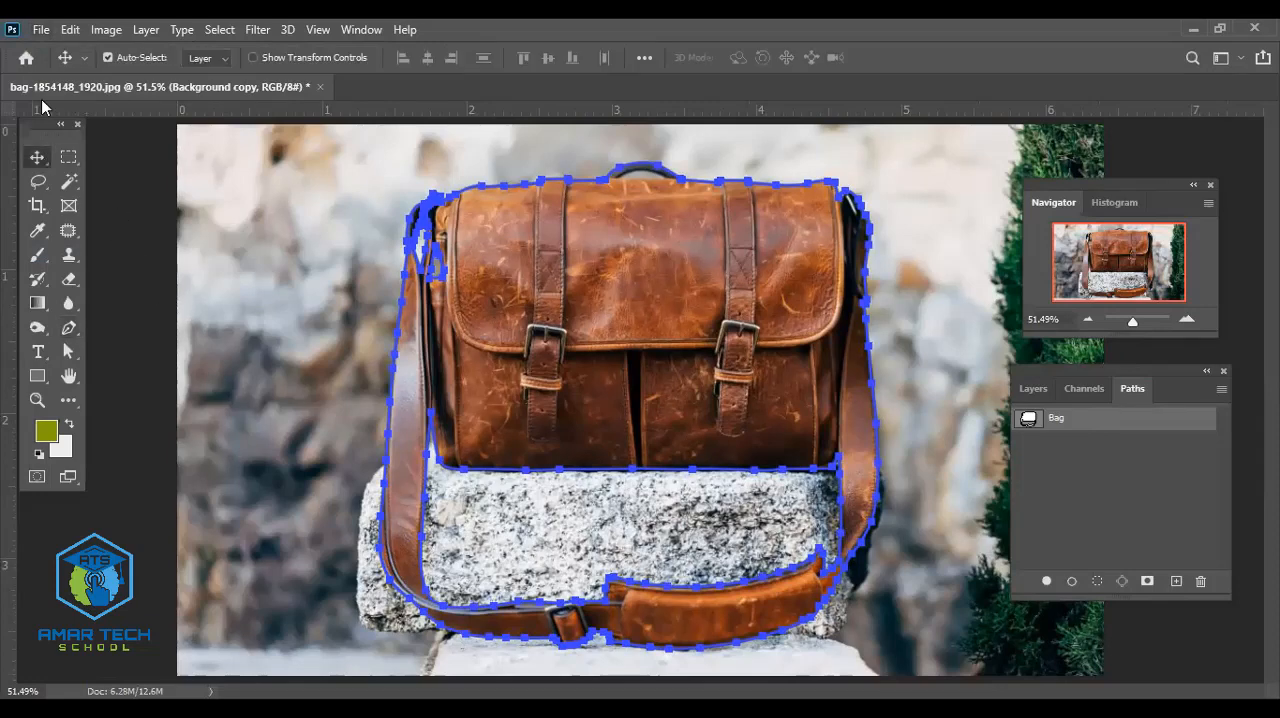
click(41, 29)
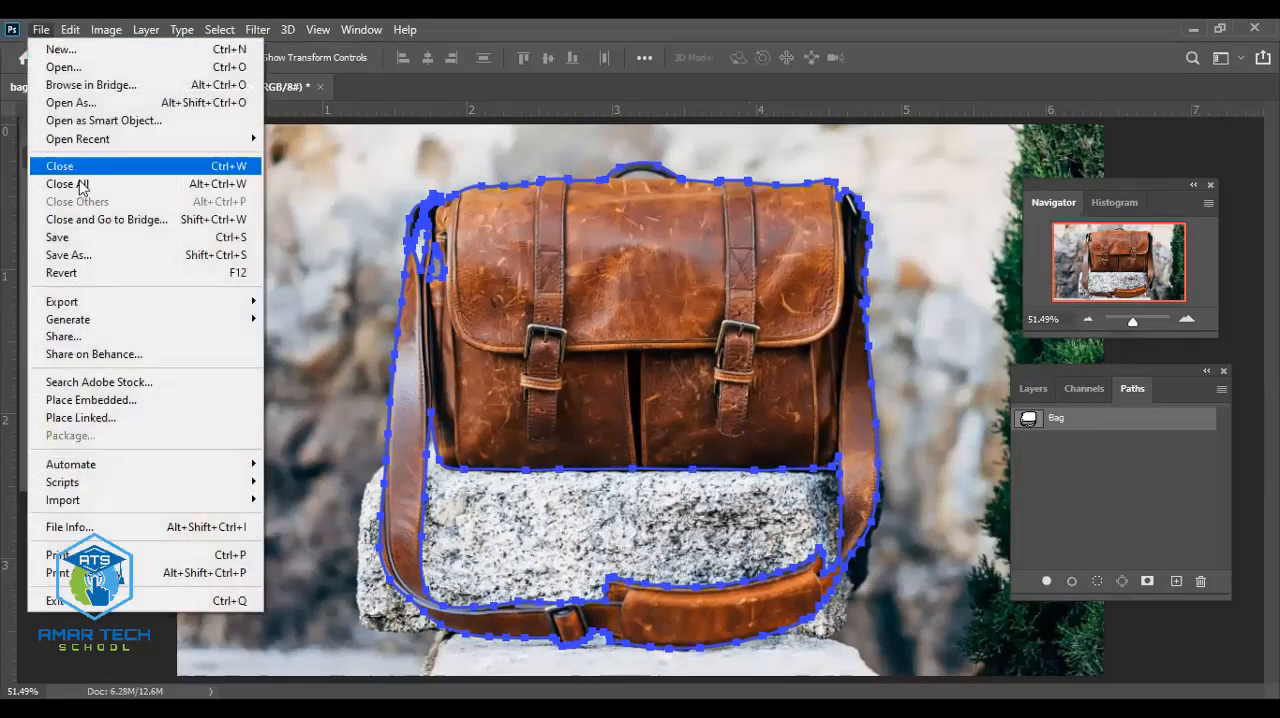
click(102, 260)
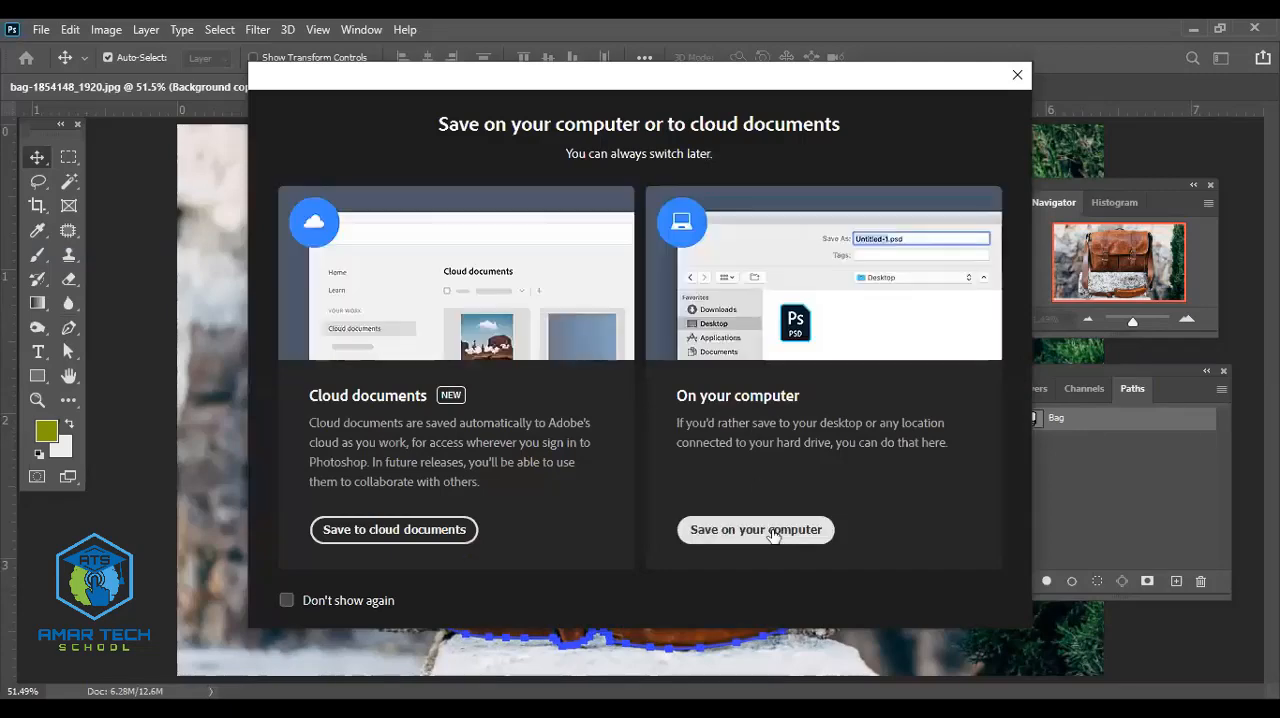
click(773, 536)
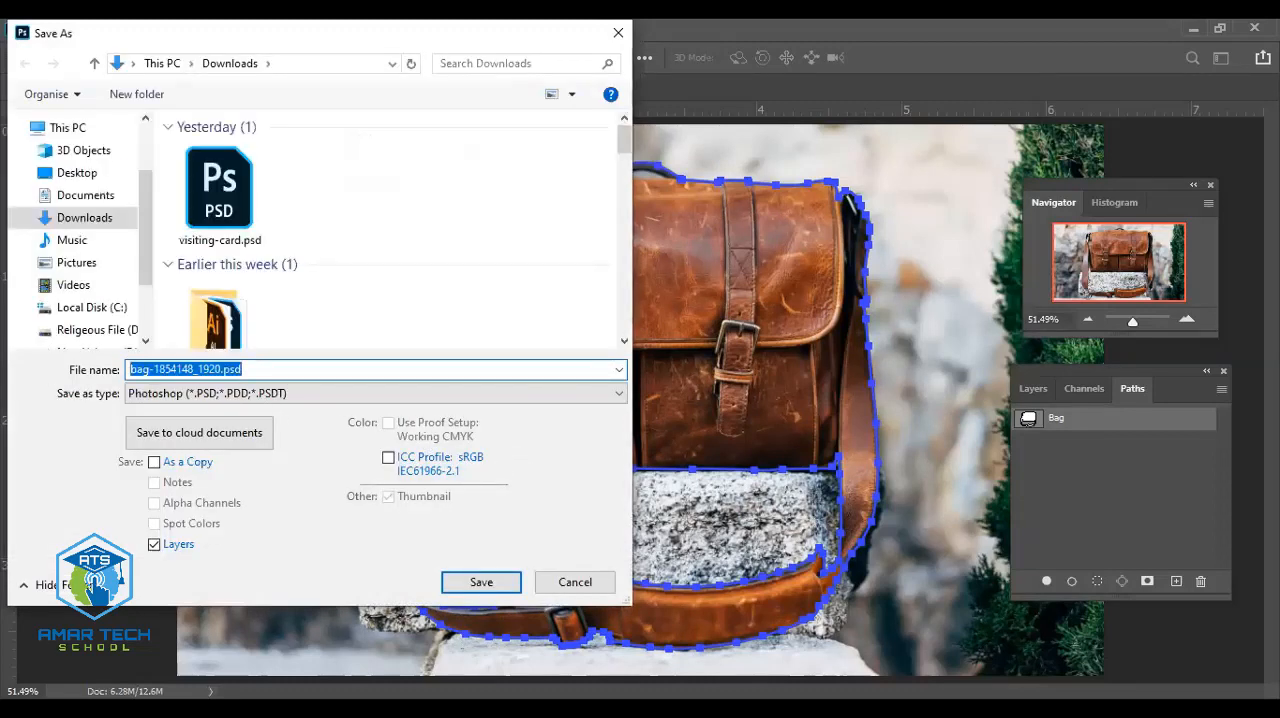
- Save the file as Bag in Photoshop format in the logo (2) folder under Downloads, with Maximize Compatibility on
text(Bag)
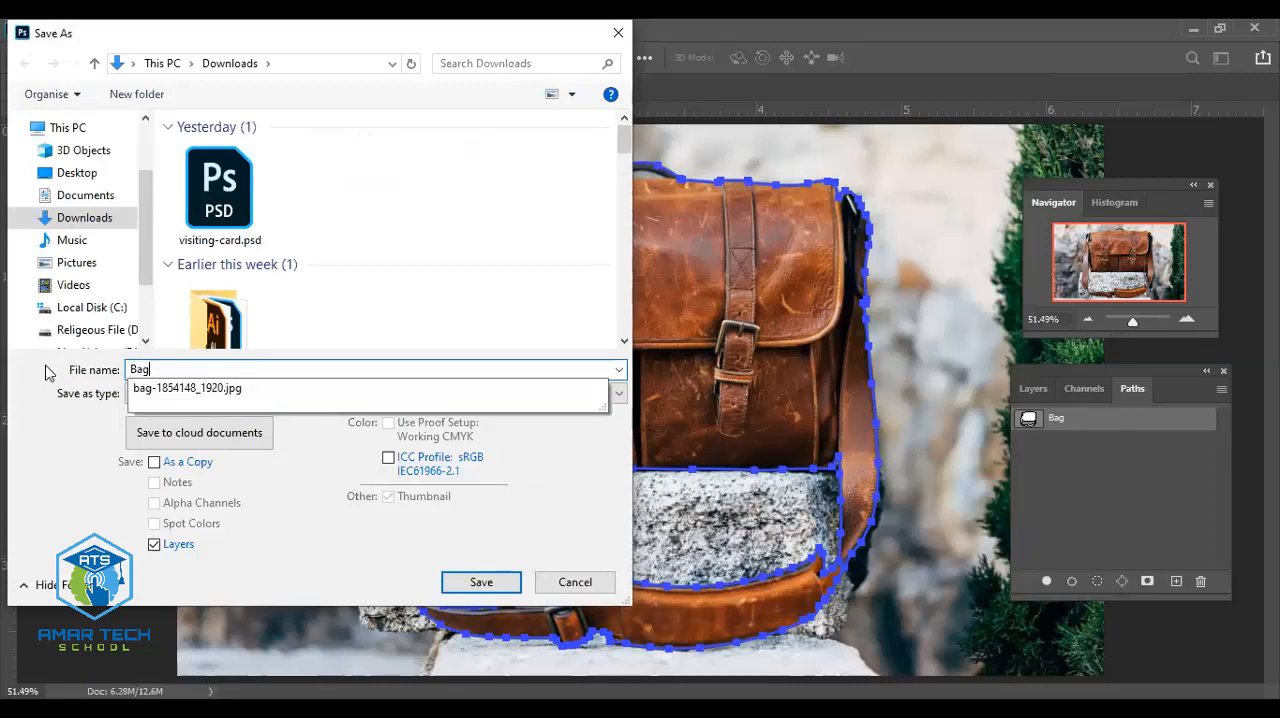
click(370, 266)
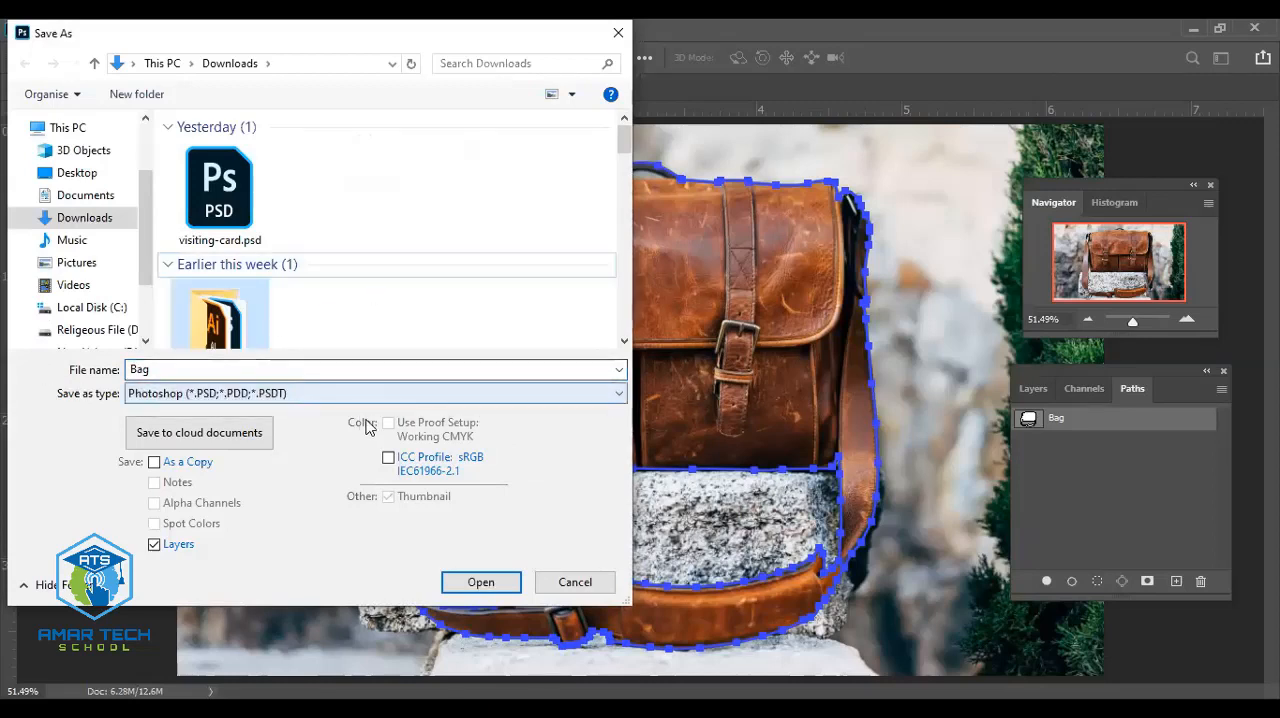
click(481, 582)
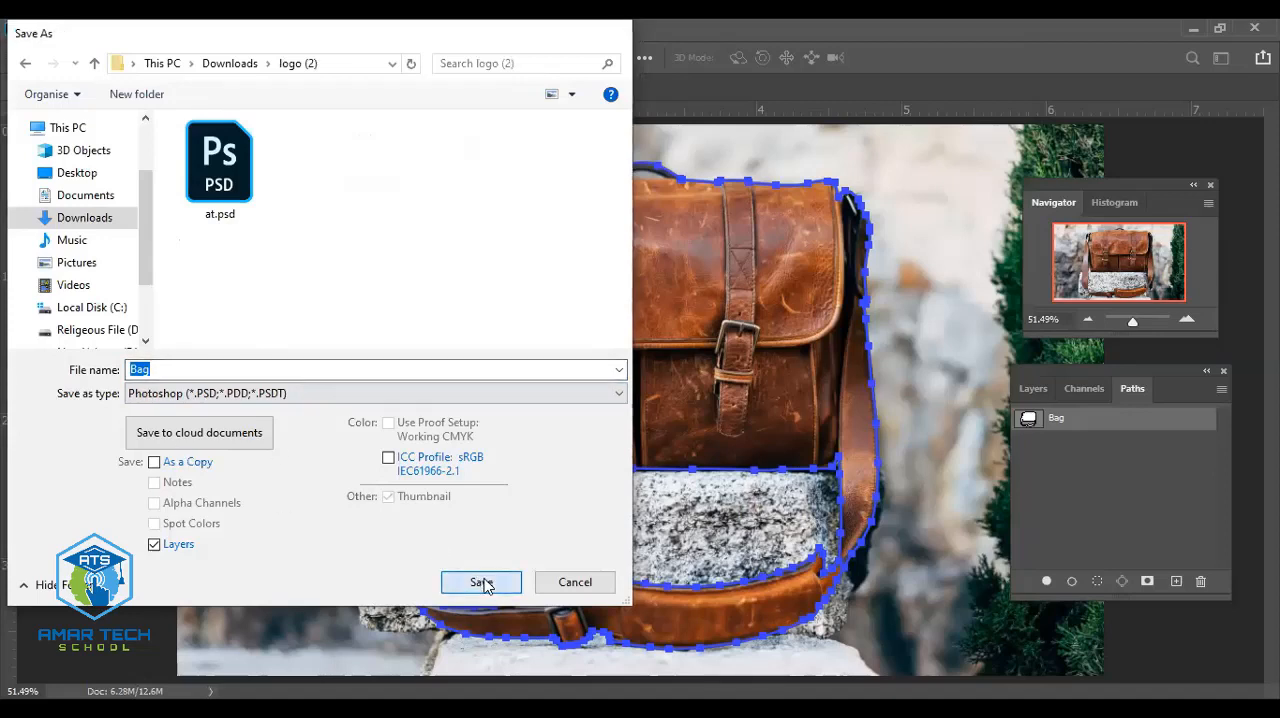
key(Return)
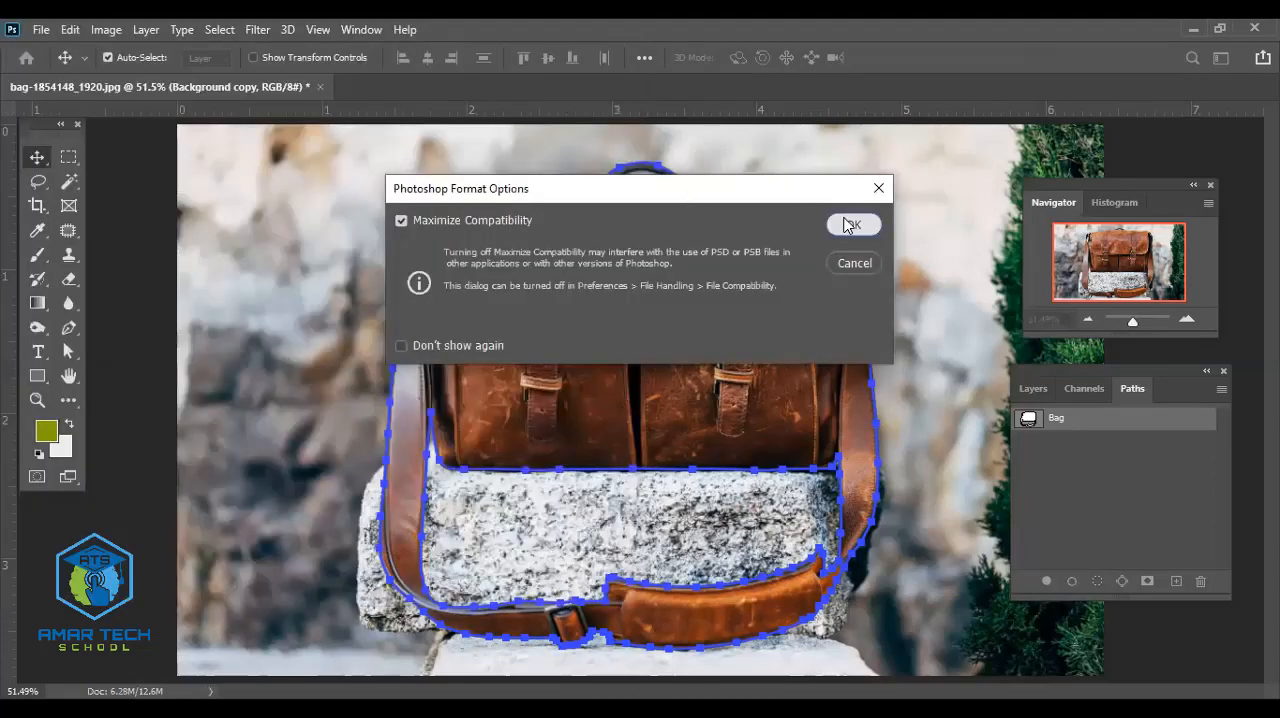
click(846, 222)
- Try to save the document again with Save As
click(41, 29)
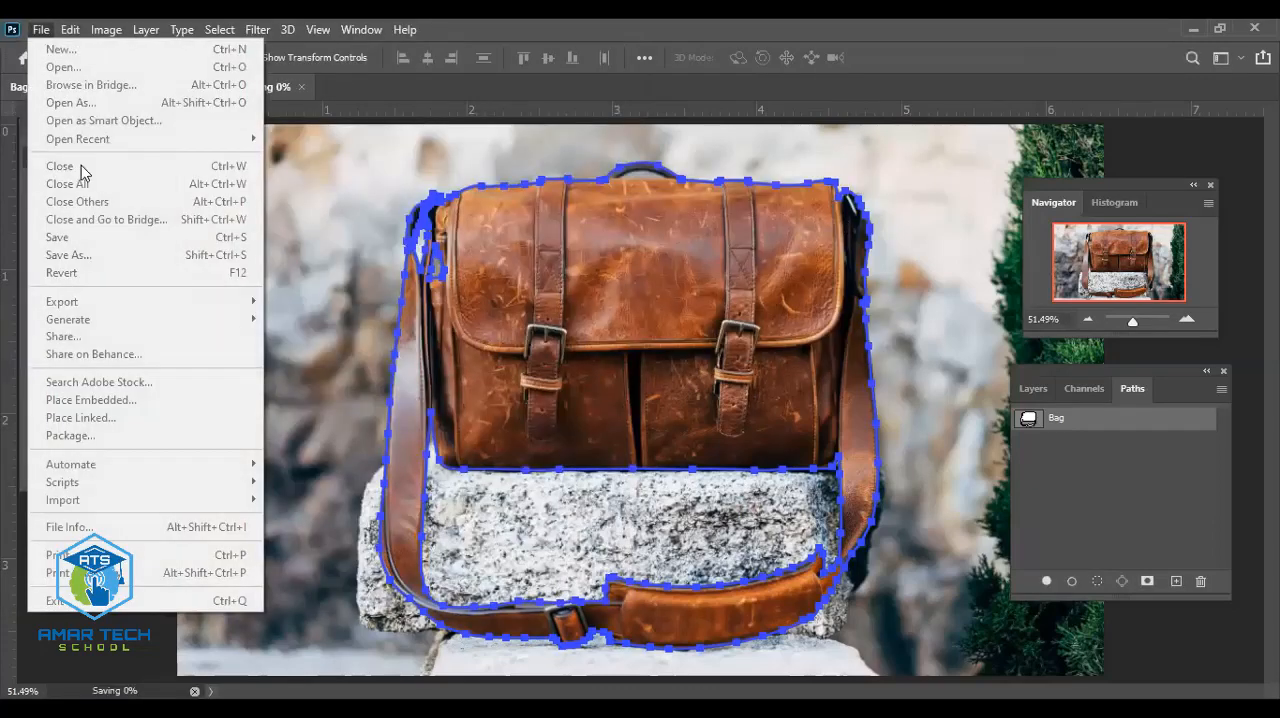
key(Escape)
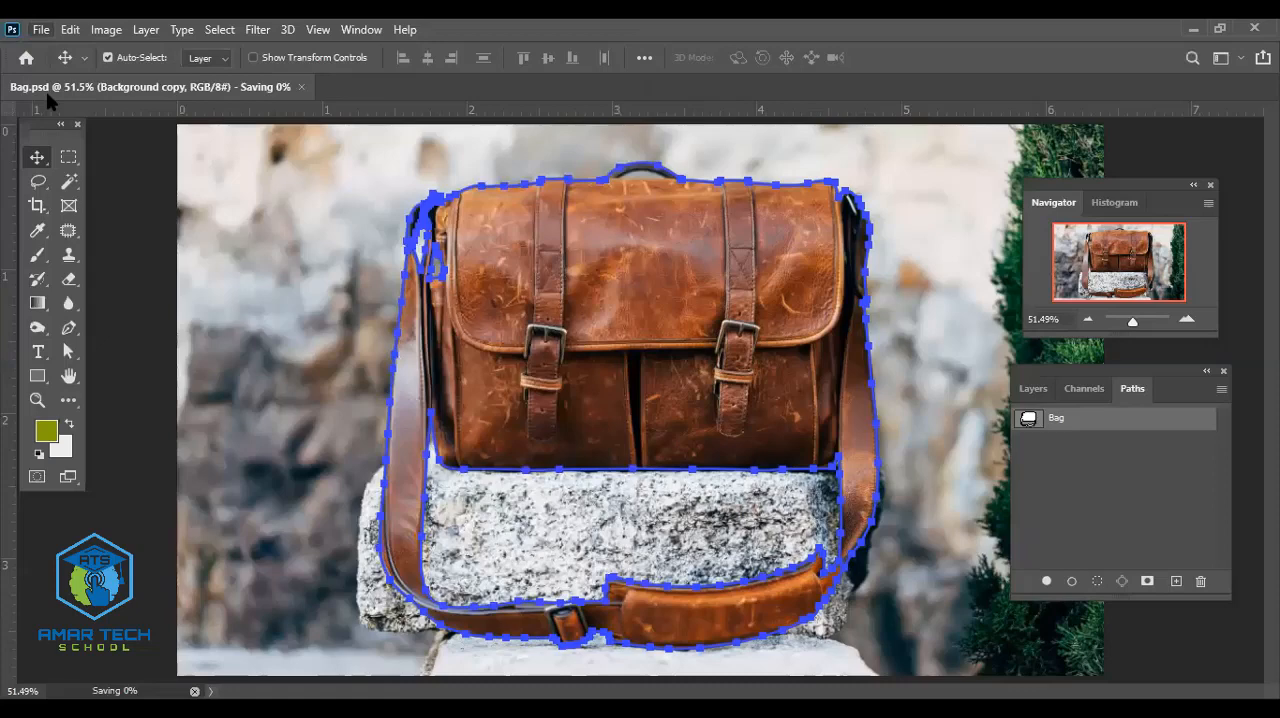
click(41, 29)
click(92, 254)
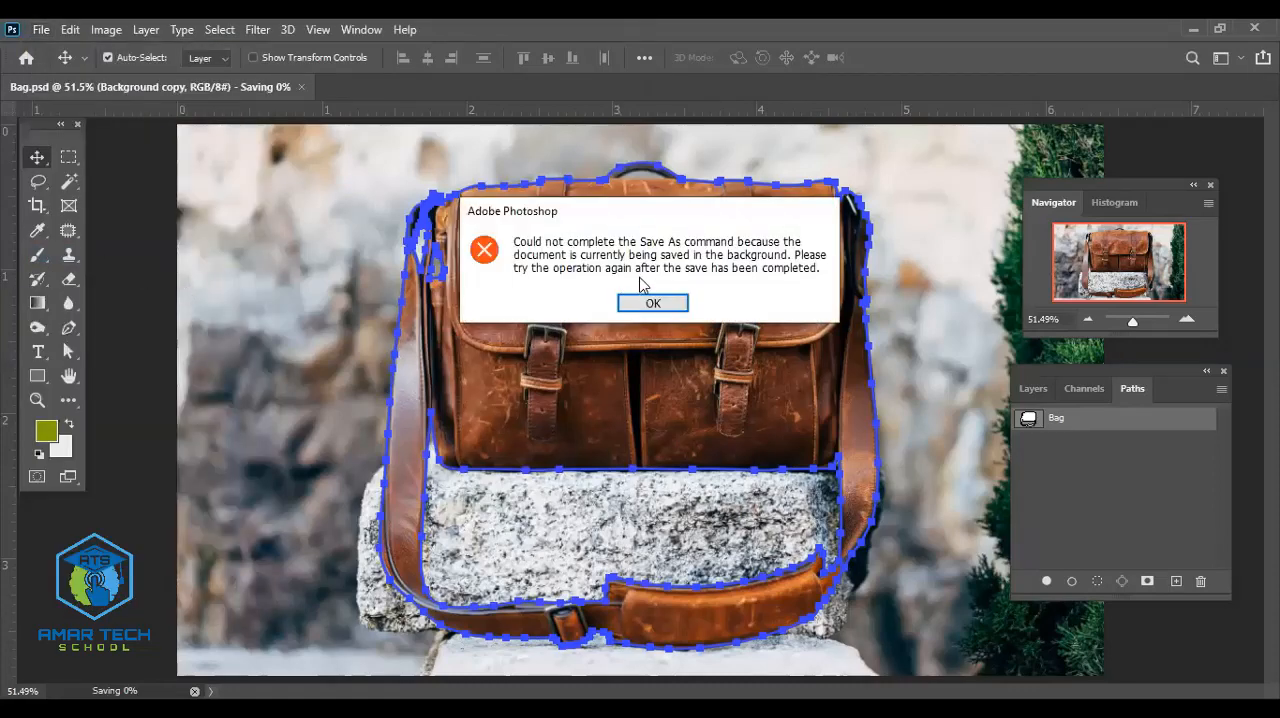
click(650, 303)
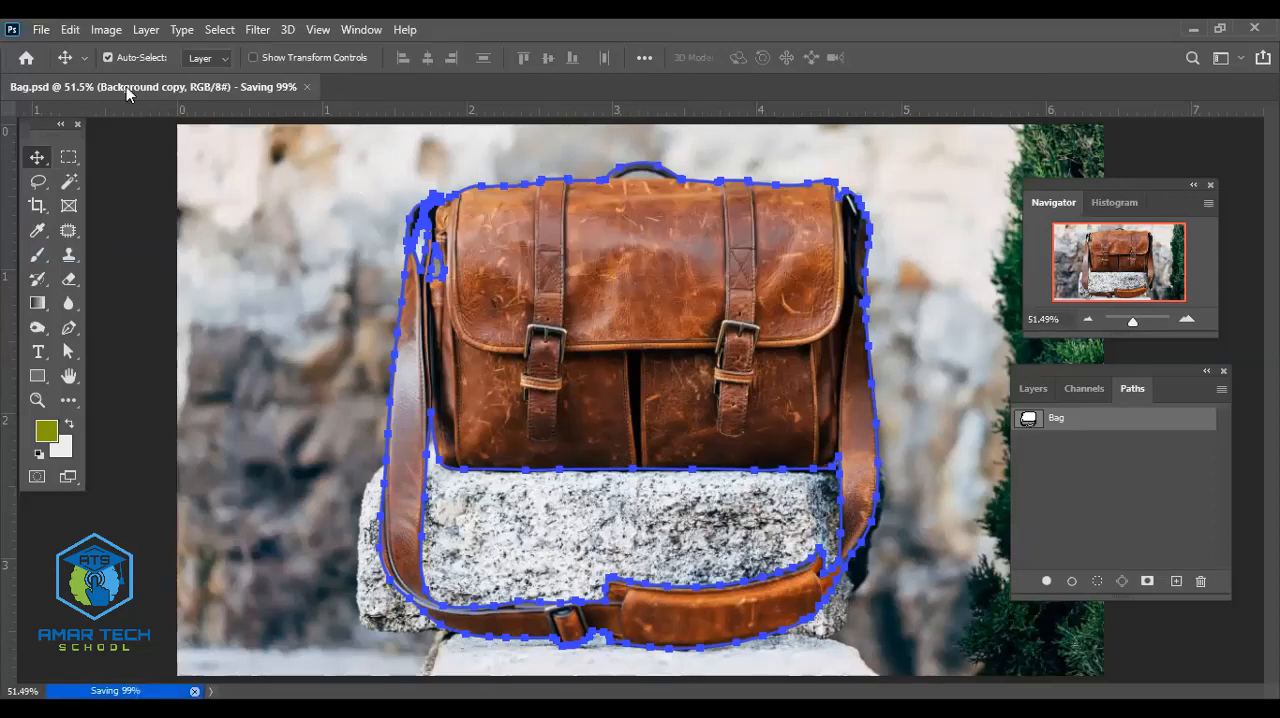
- Retry the Save As command on the Bag document and dismiss the alert
key(alt+f)
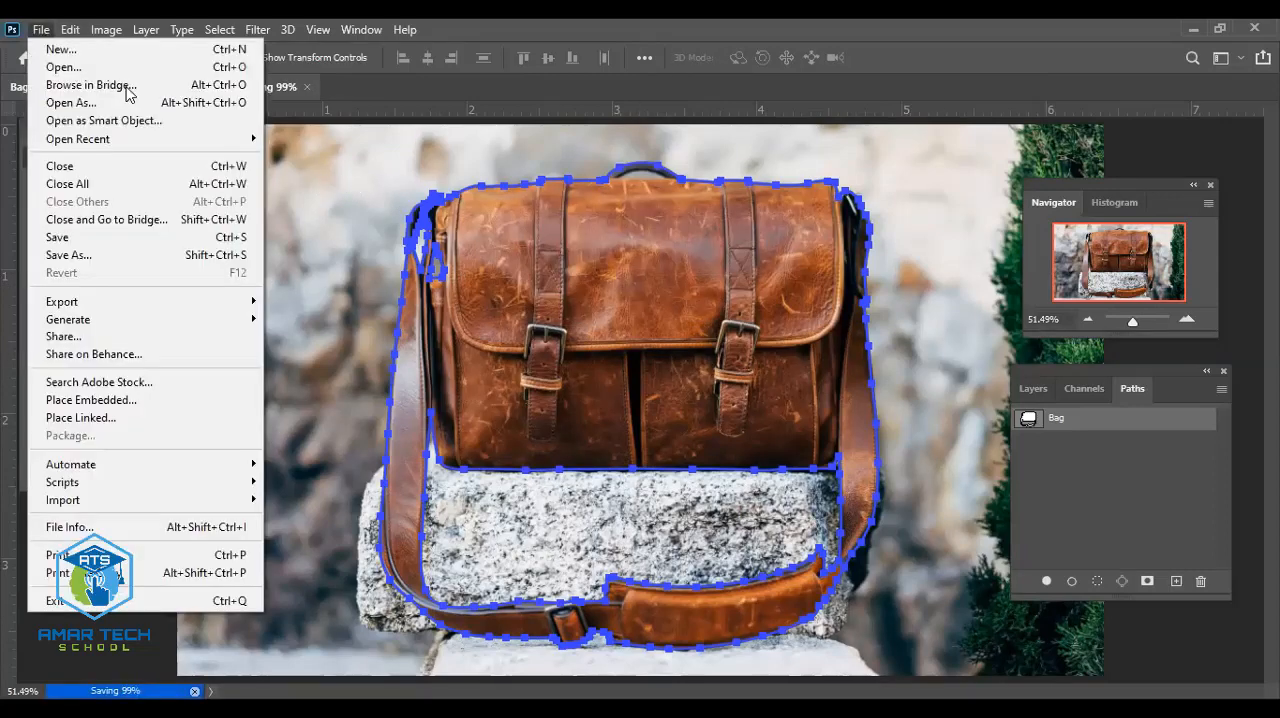
click(72, 257)
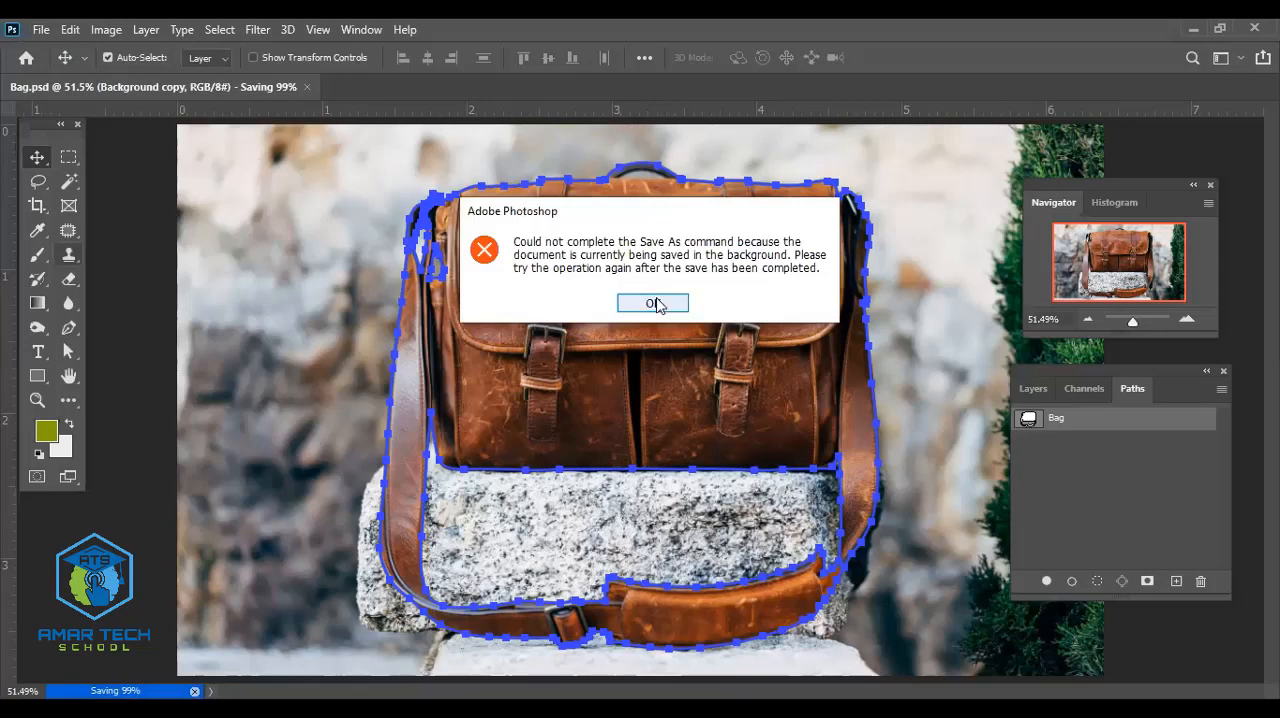
click(654, 304)
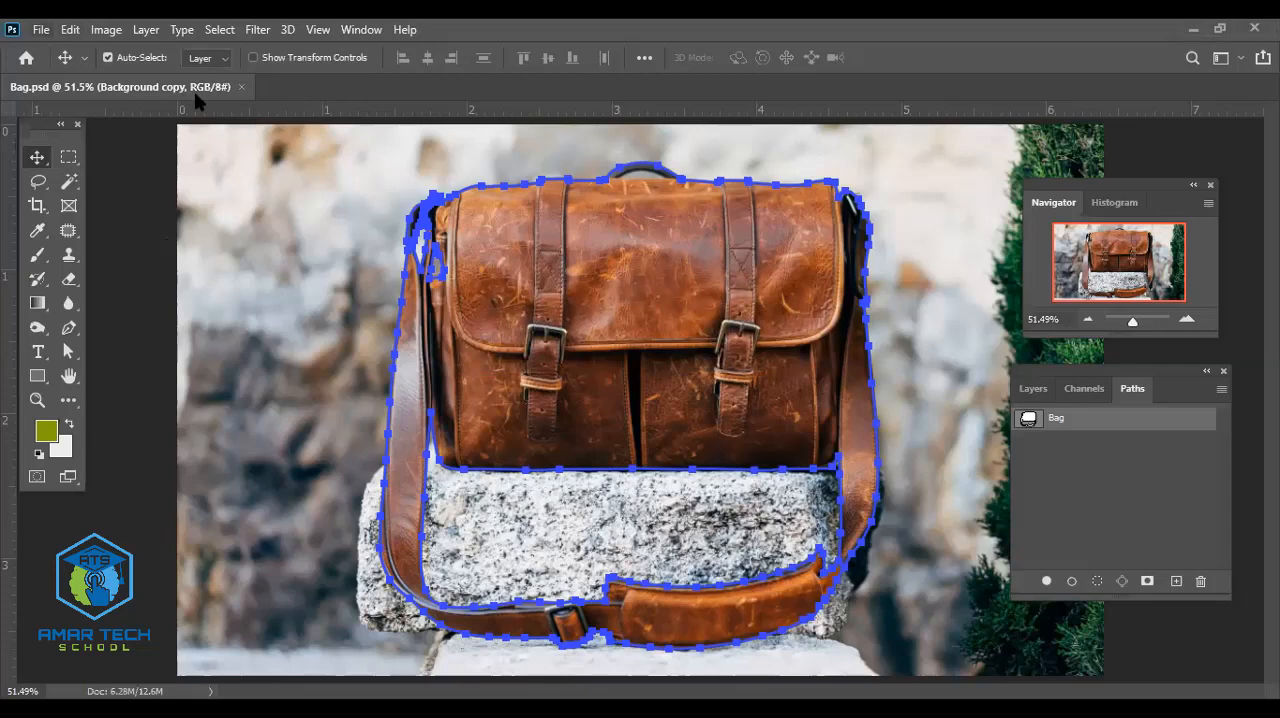
- Start saving another copy of the Bag document, opening the choice between computer and cloud storage
click(41, 29)
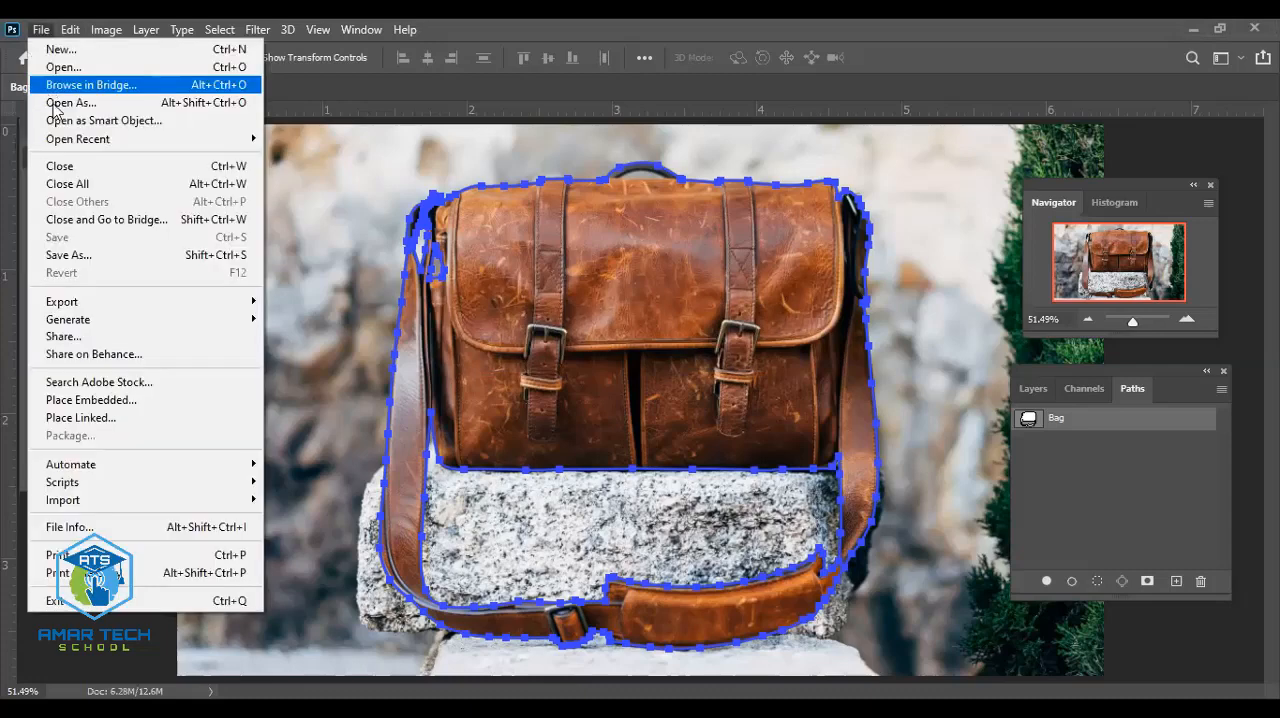
click(98, 254)
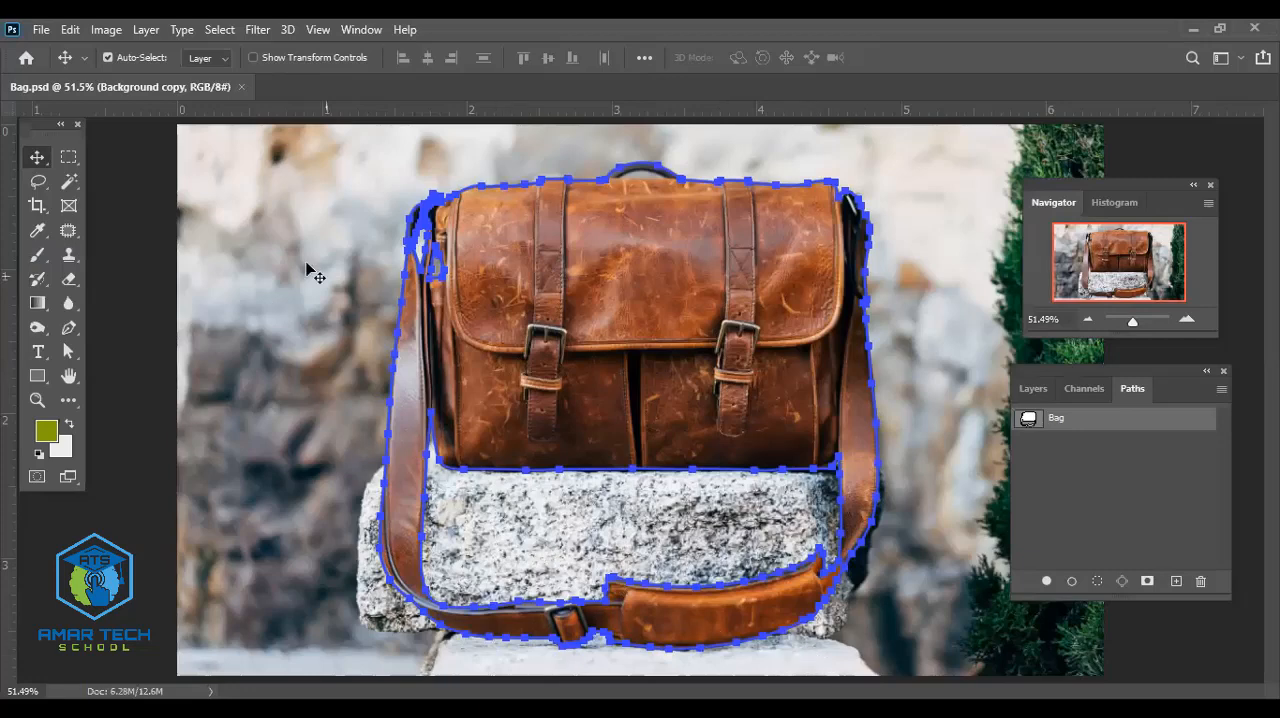
key(alt+f)
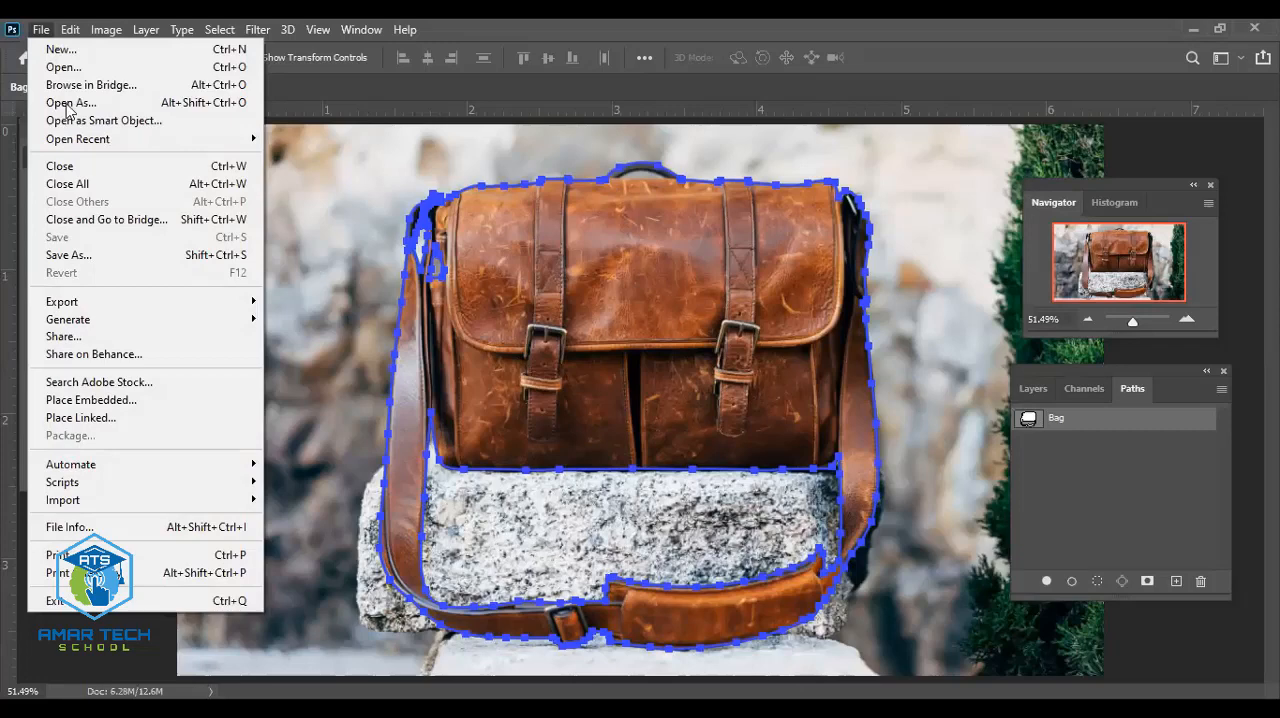
click(69, 255)
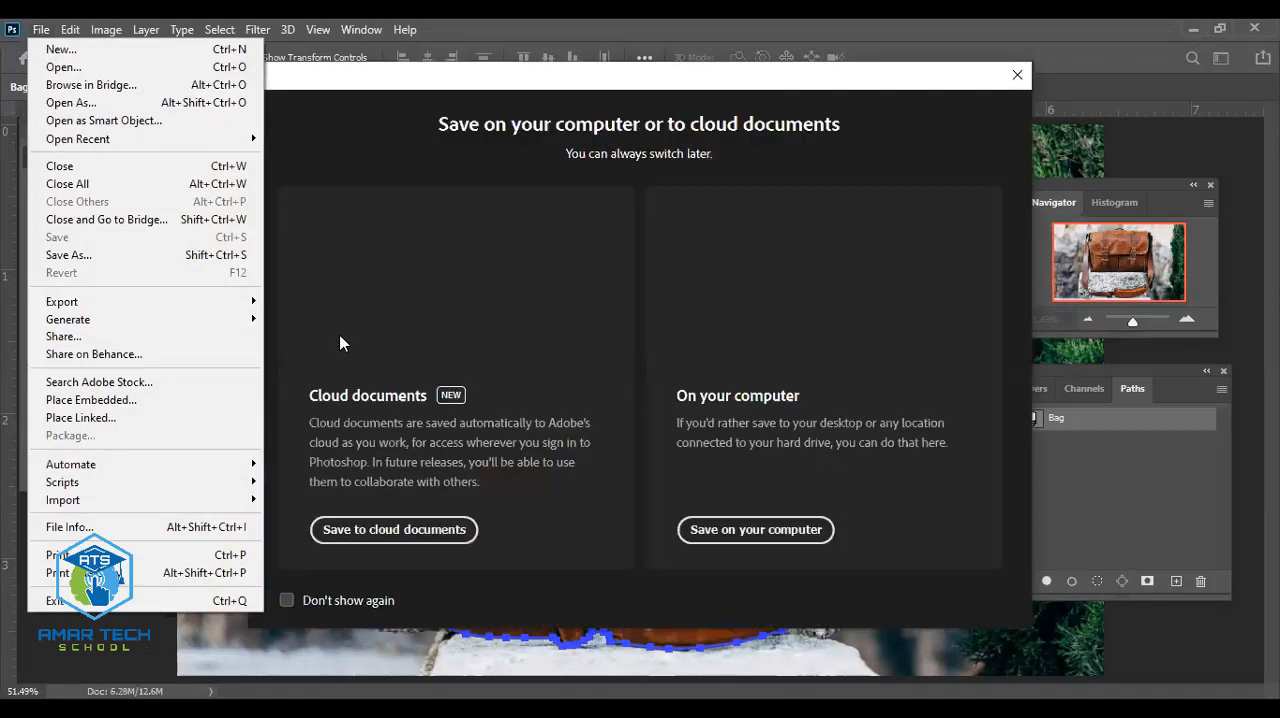
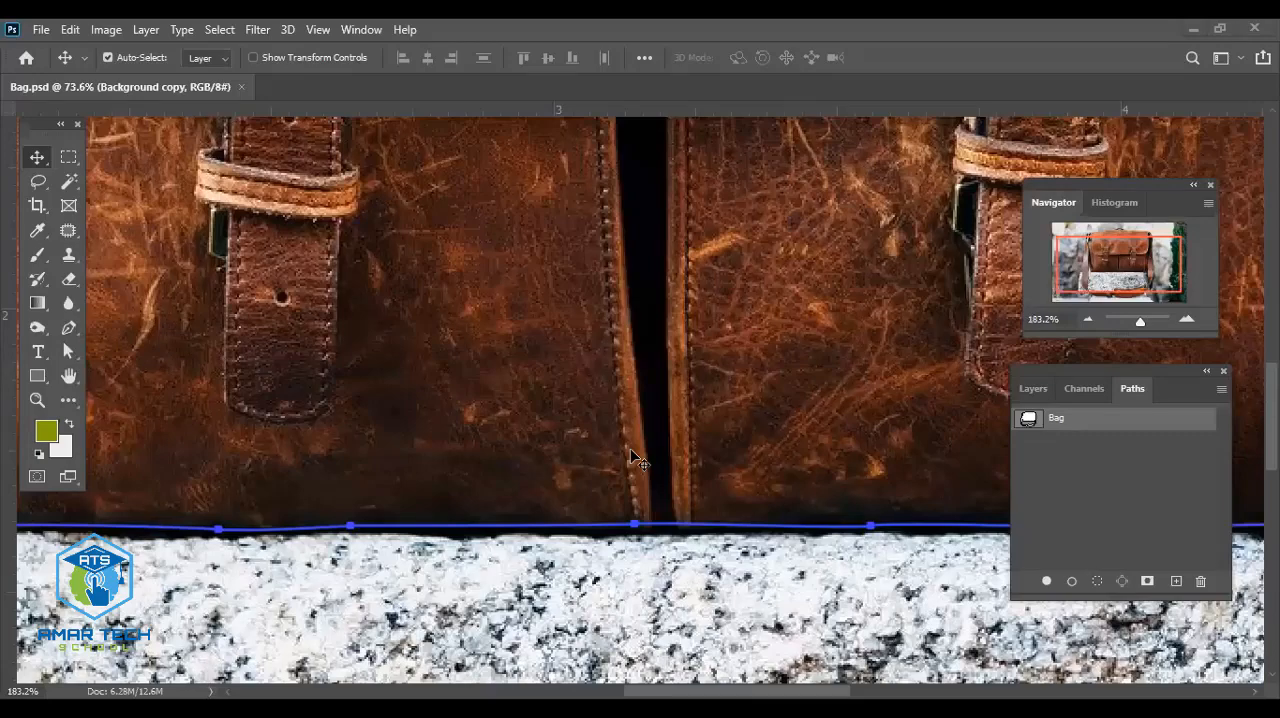
- Examine the Bag path around the bag, strap and top handle for areas that still need tracing
scroll(632, 458, down, 3)
scroll(632, 458, down, 3)
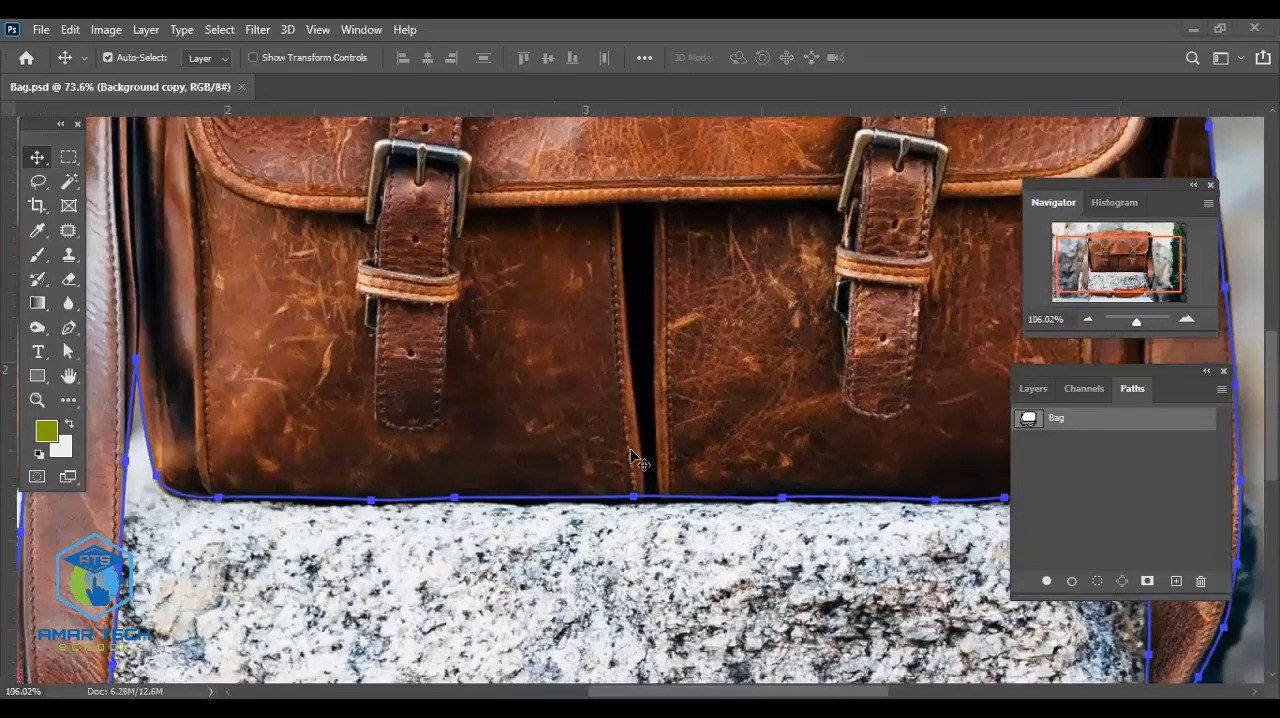
scroll(632, 458, down, 1)
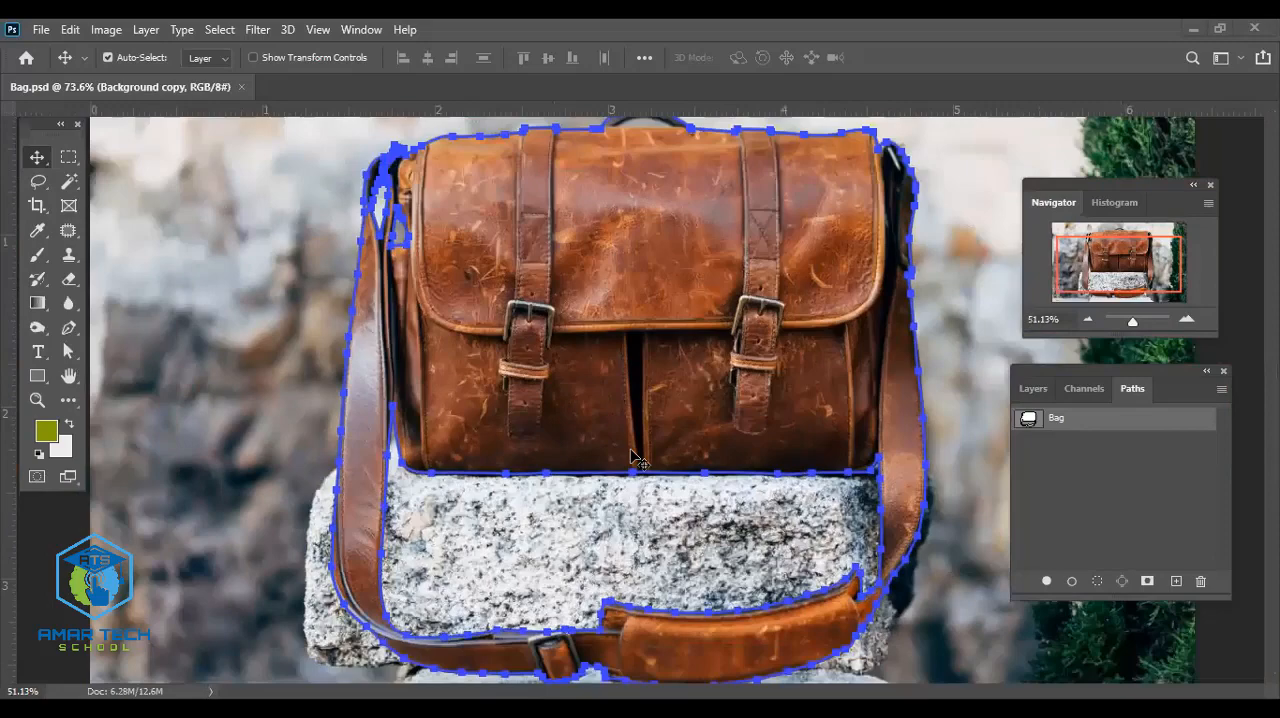
scroll(632, 458, down, 1)
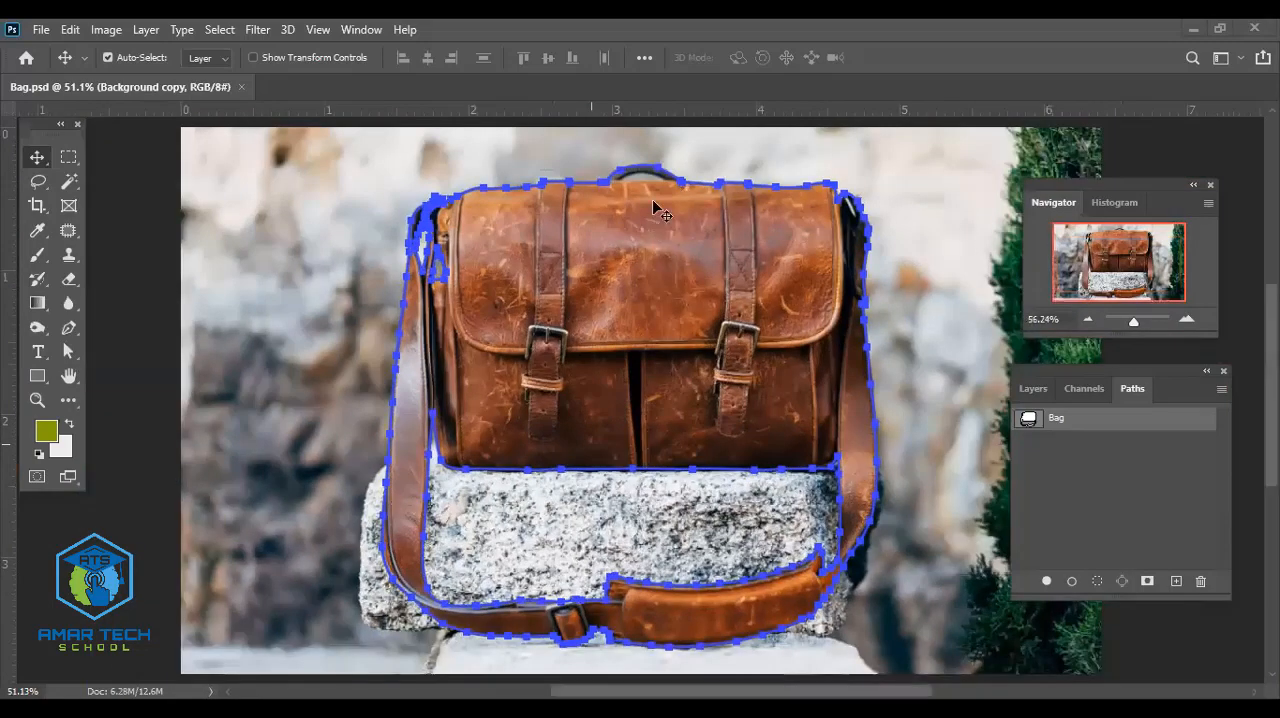
scroll(651, 207, up, 2)
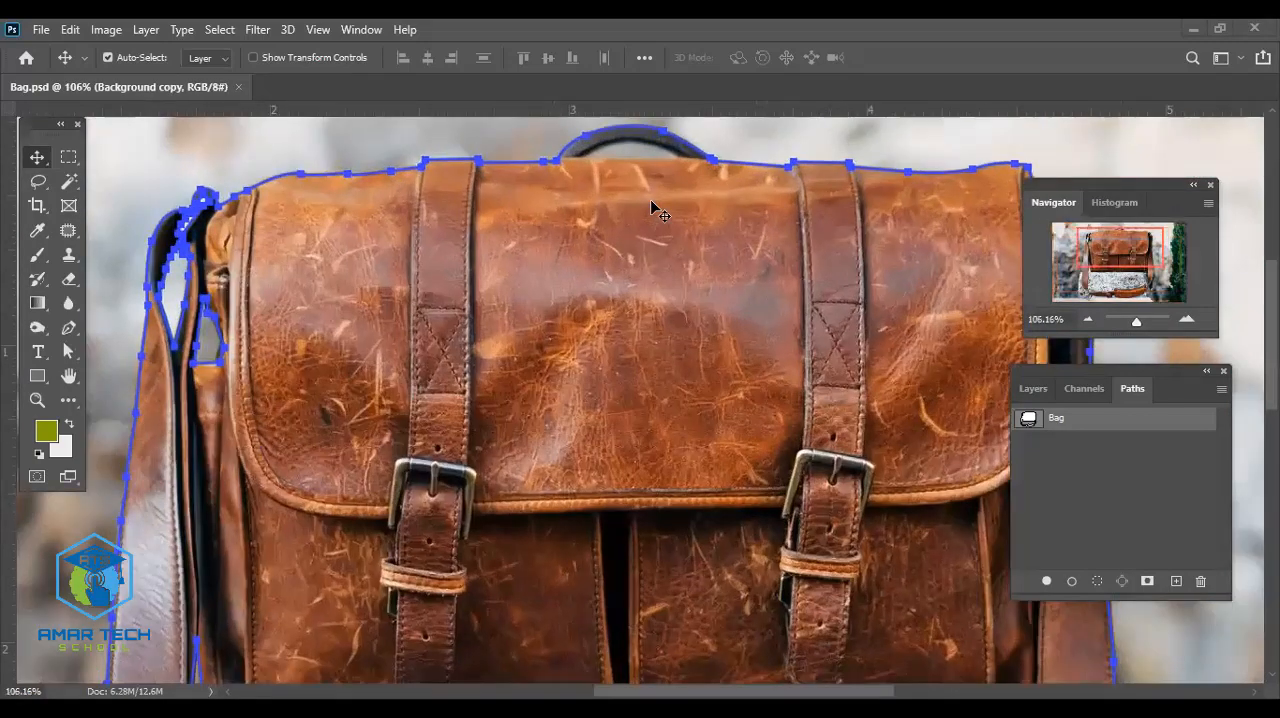
scroll(651, 207, up, 1)
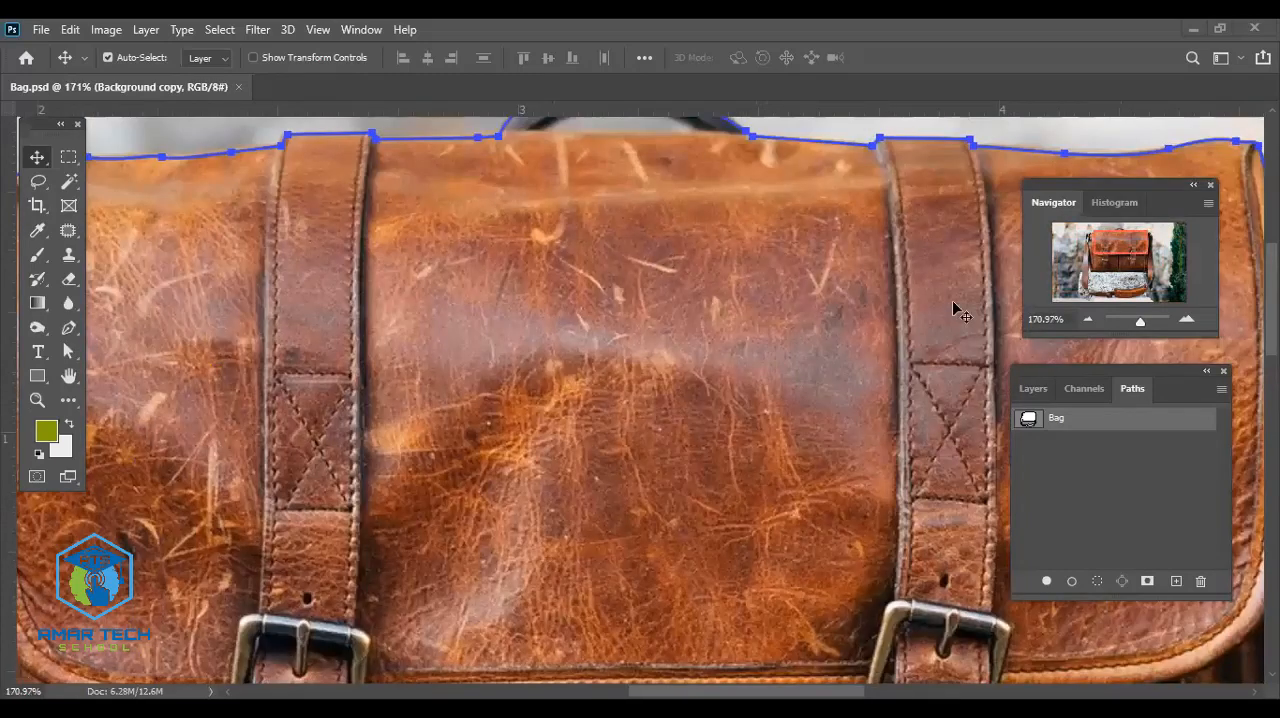
click(1031, 389)
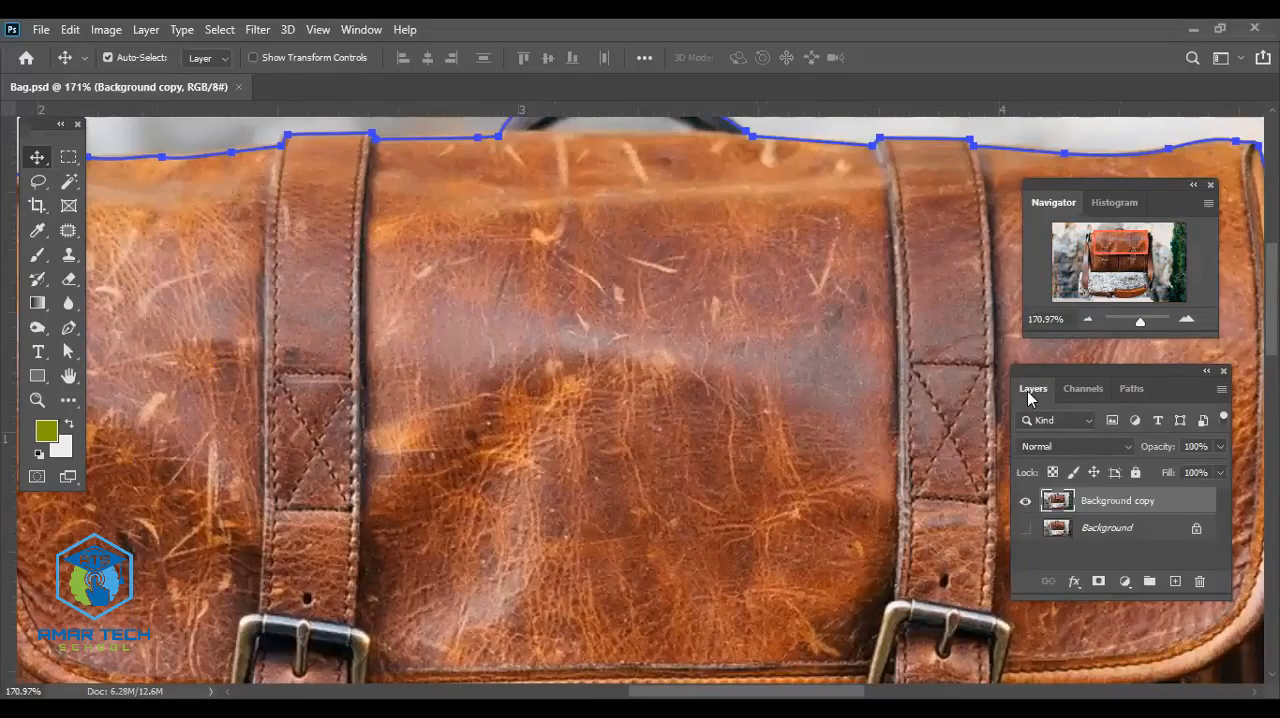
scroll(810, 343, up, 2)
scroll(810, 343, up, 1)
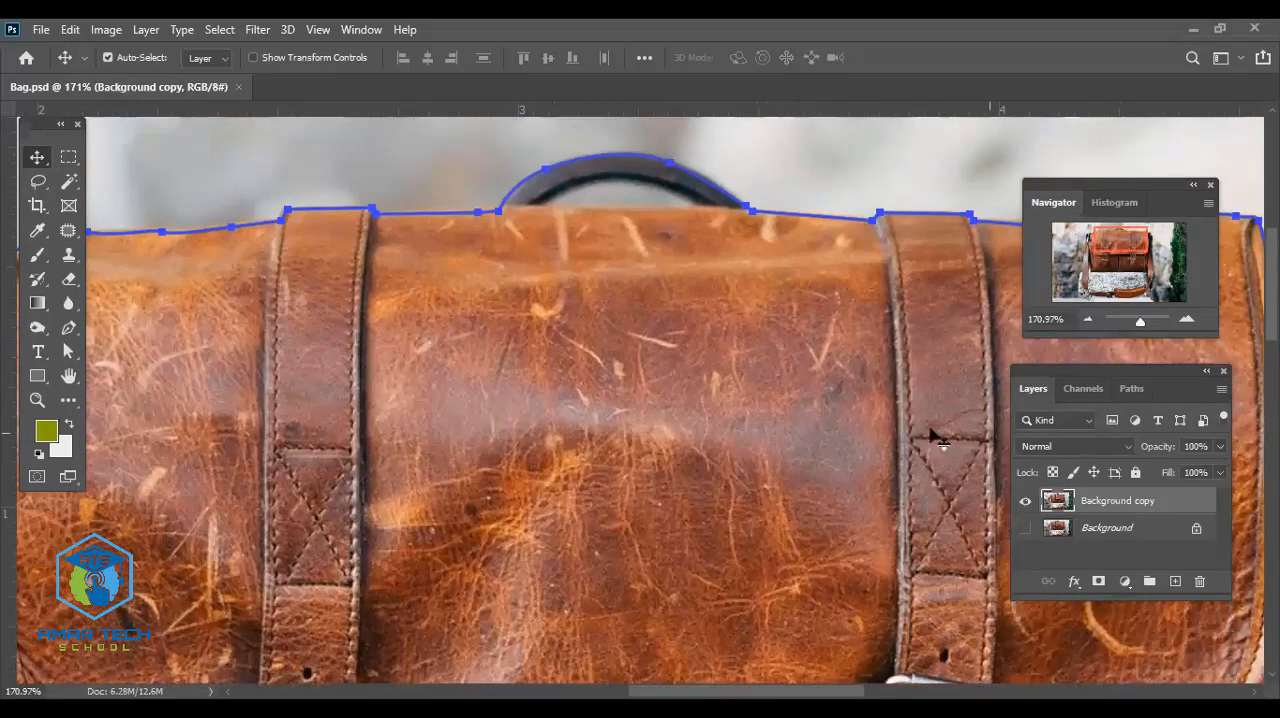
click(1131, 389)
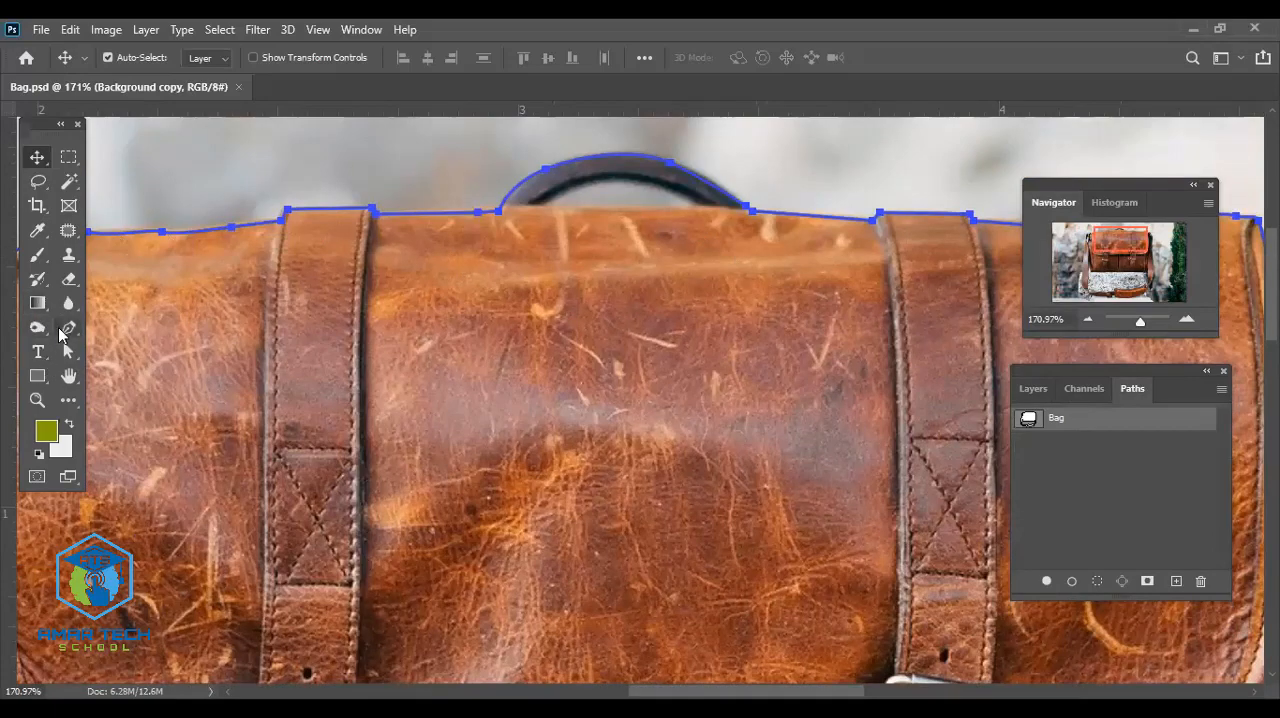
- Trace the gap beneath the top handle as a closed Pen tool path, starting with its straight lower edge
click(69, 328)
scroll(689, 211, up, 5)
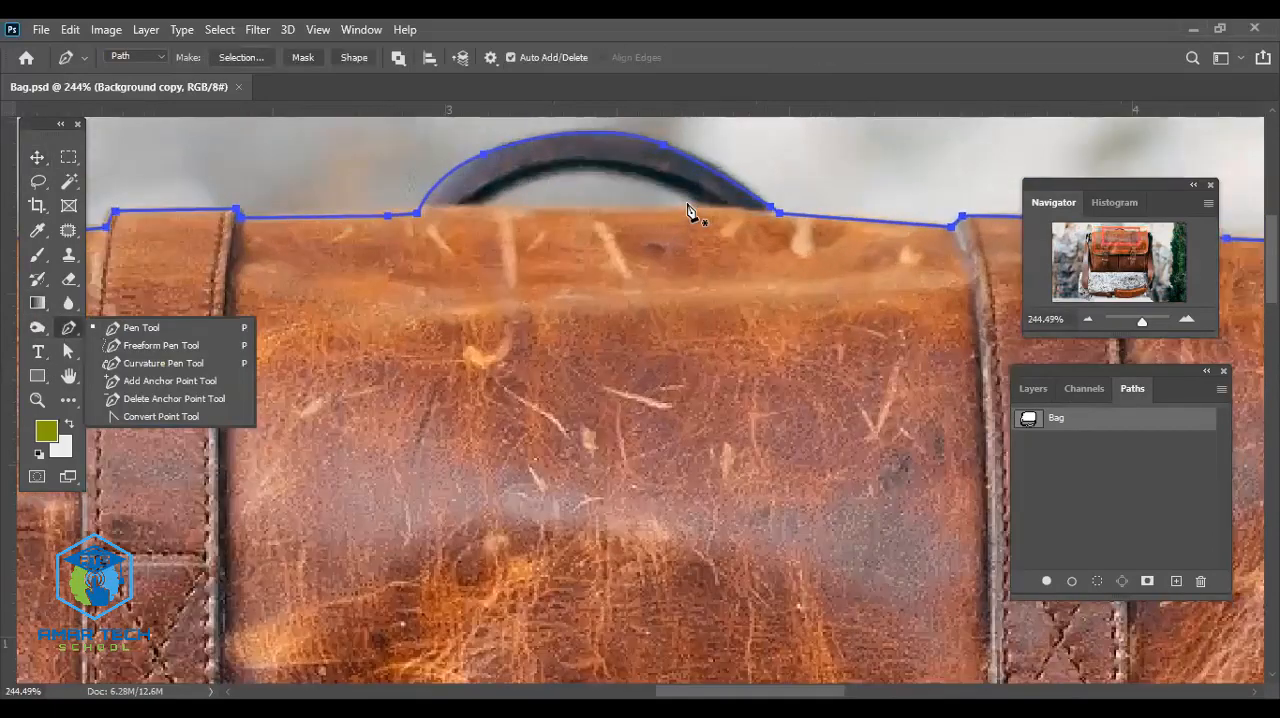
scroll(694, 240, up, 1)
scroll(563, 251, up, 1)
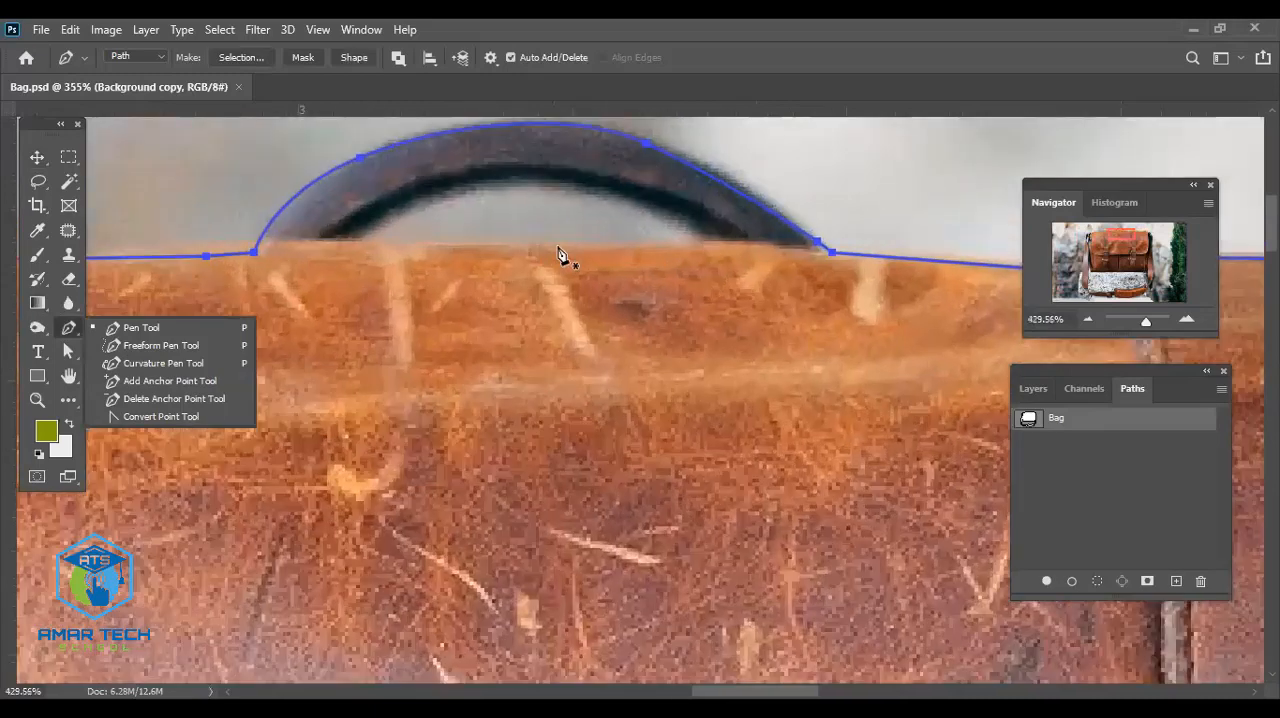
scroll(263, 240, up, 1)
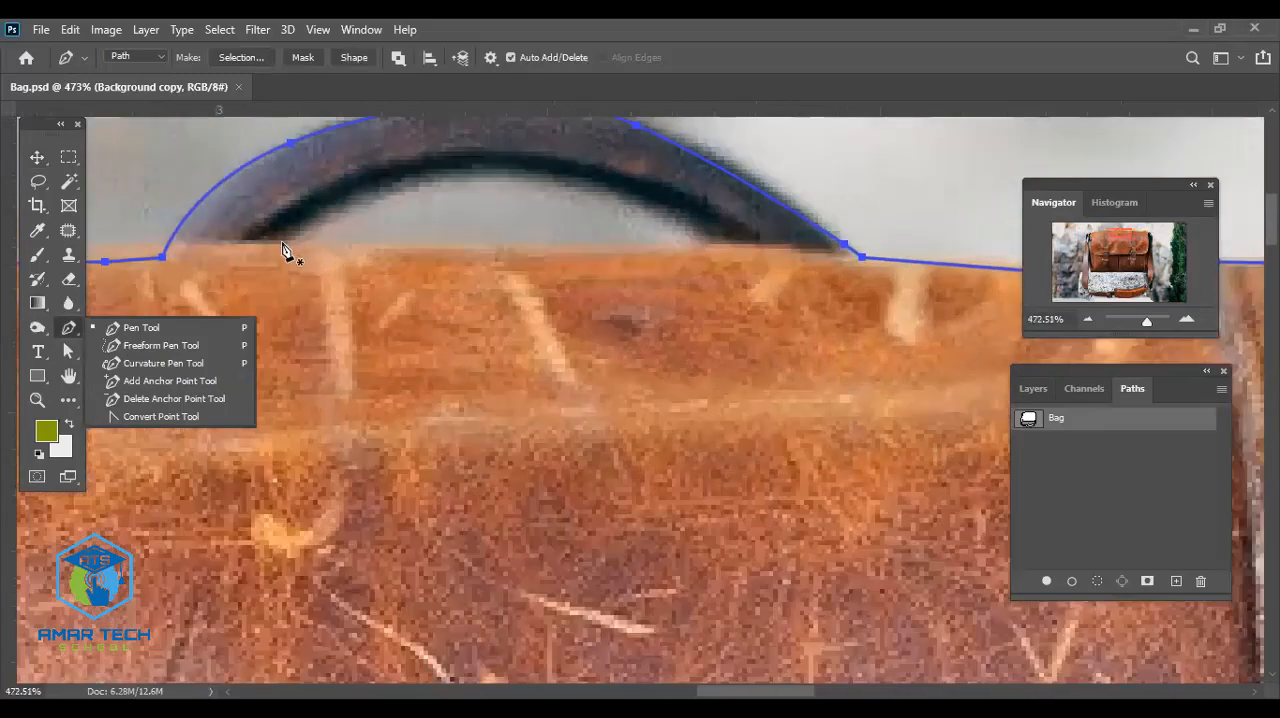
click(283, 245)
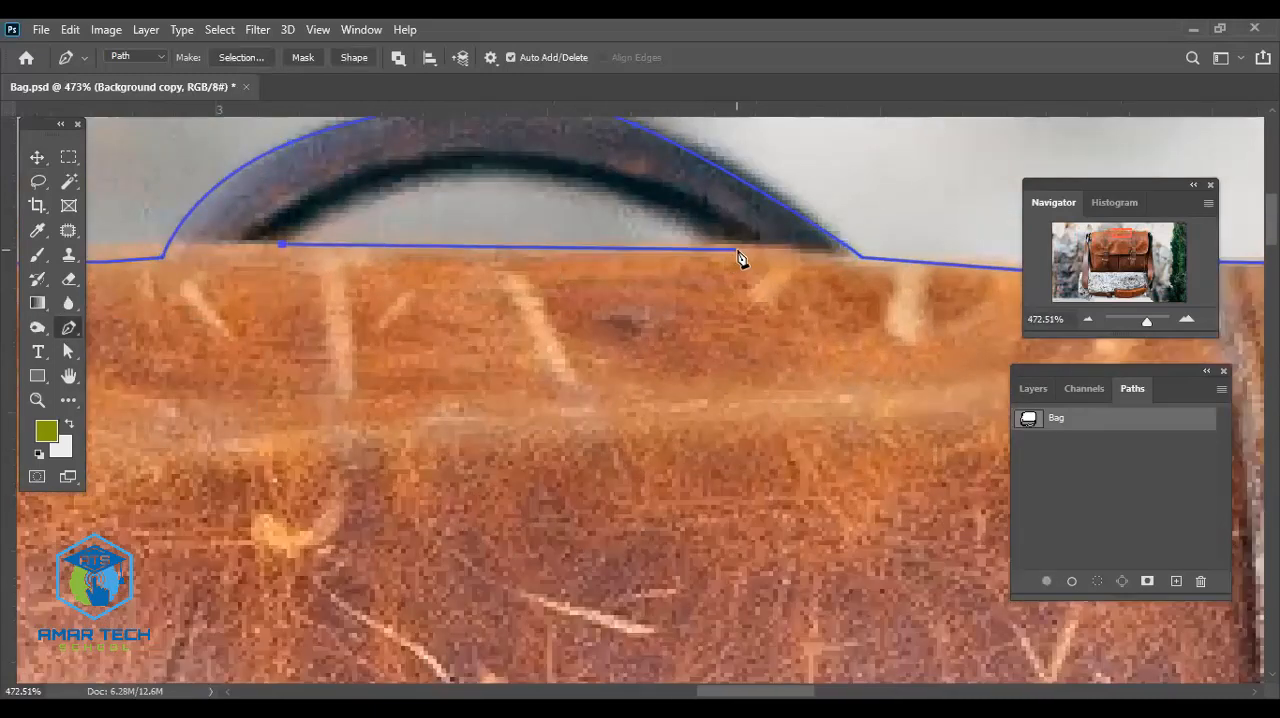
click(747, 248)
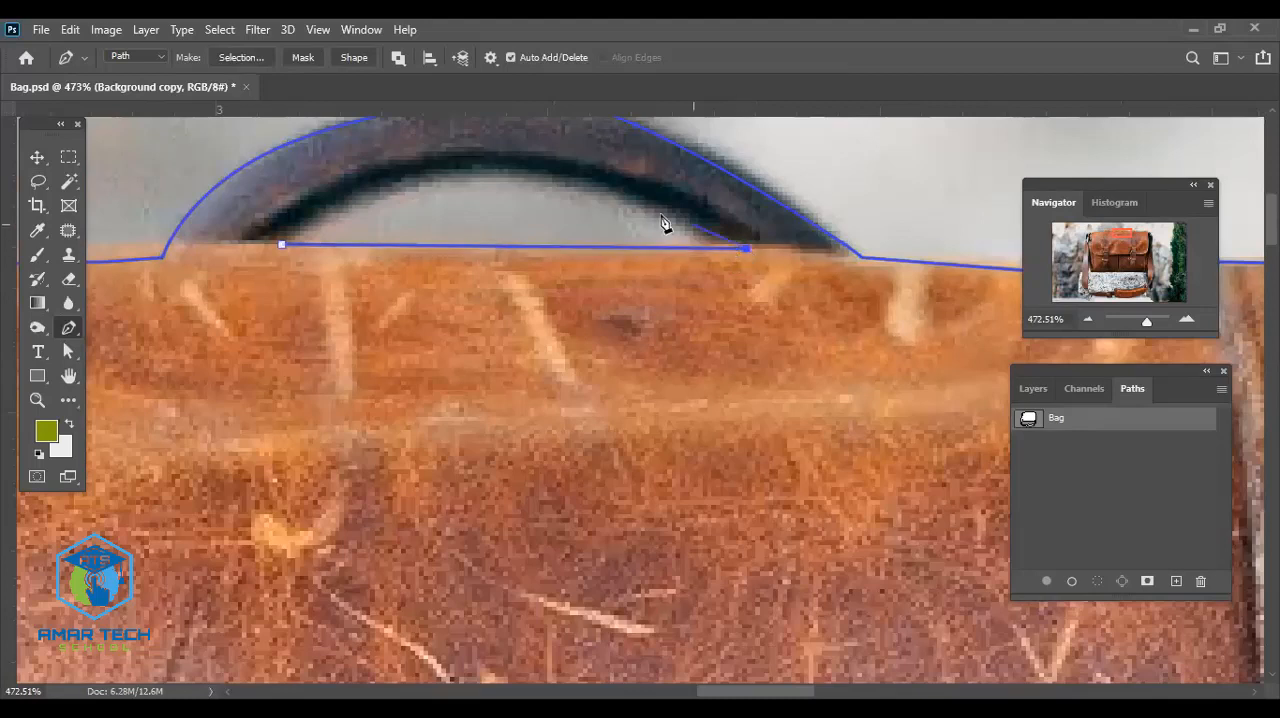
drag(539, 163, 389, 161)
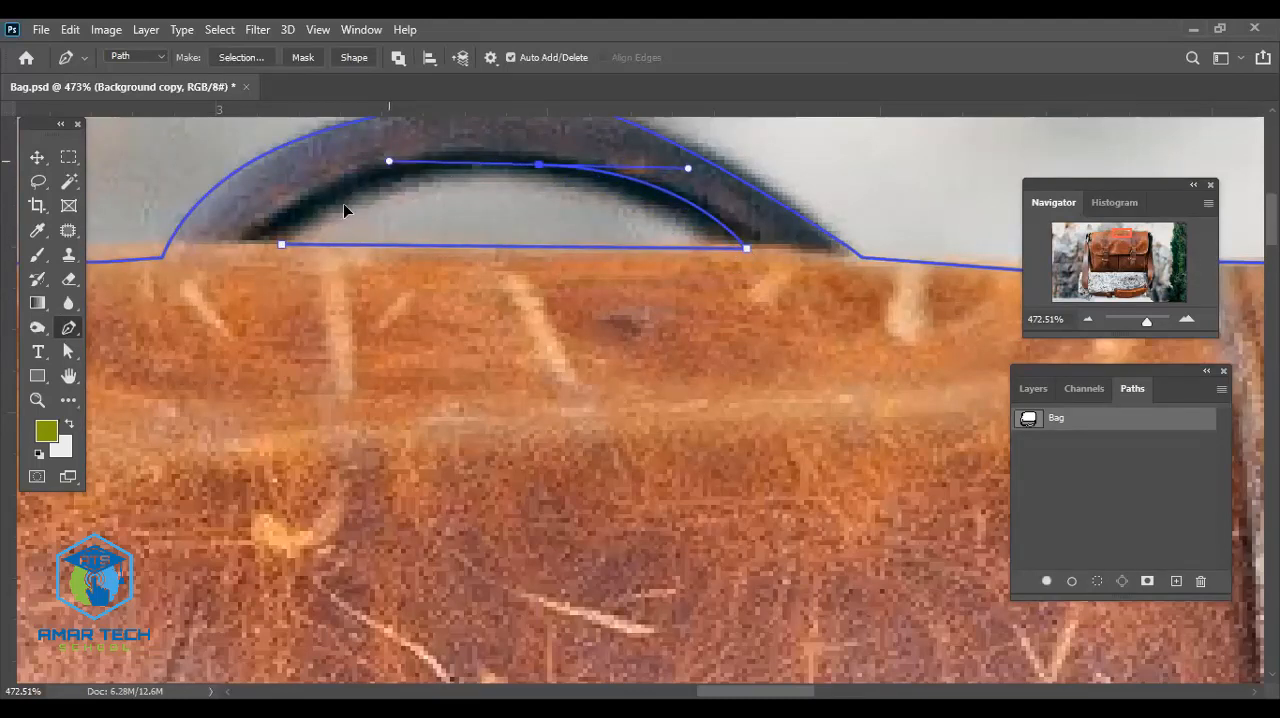
click(248, 245)
drag(250, 248, 290, 255)
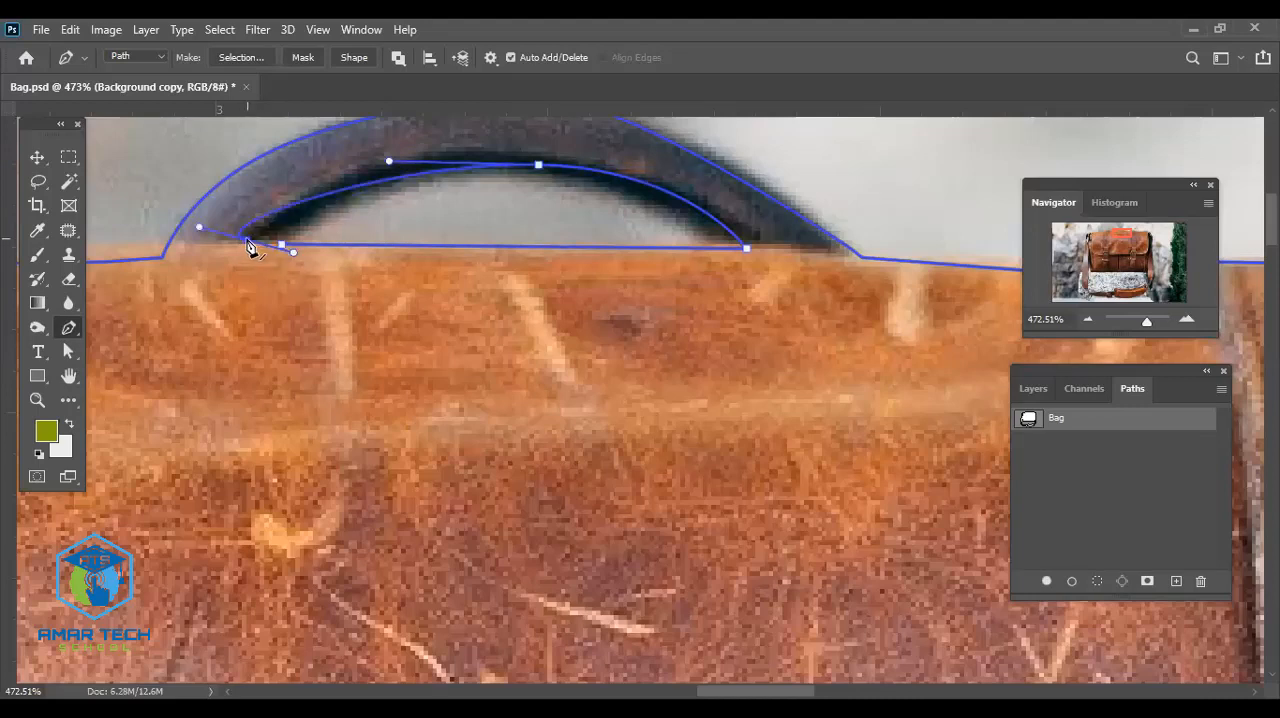
key(ctrl+z)
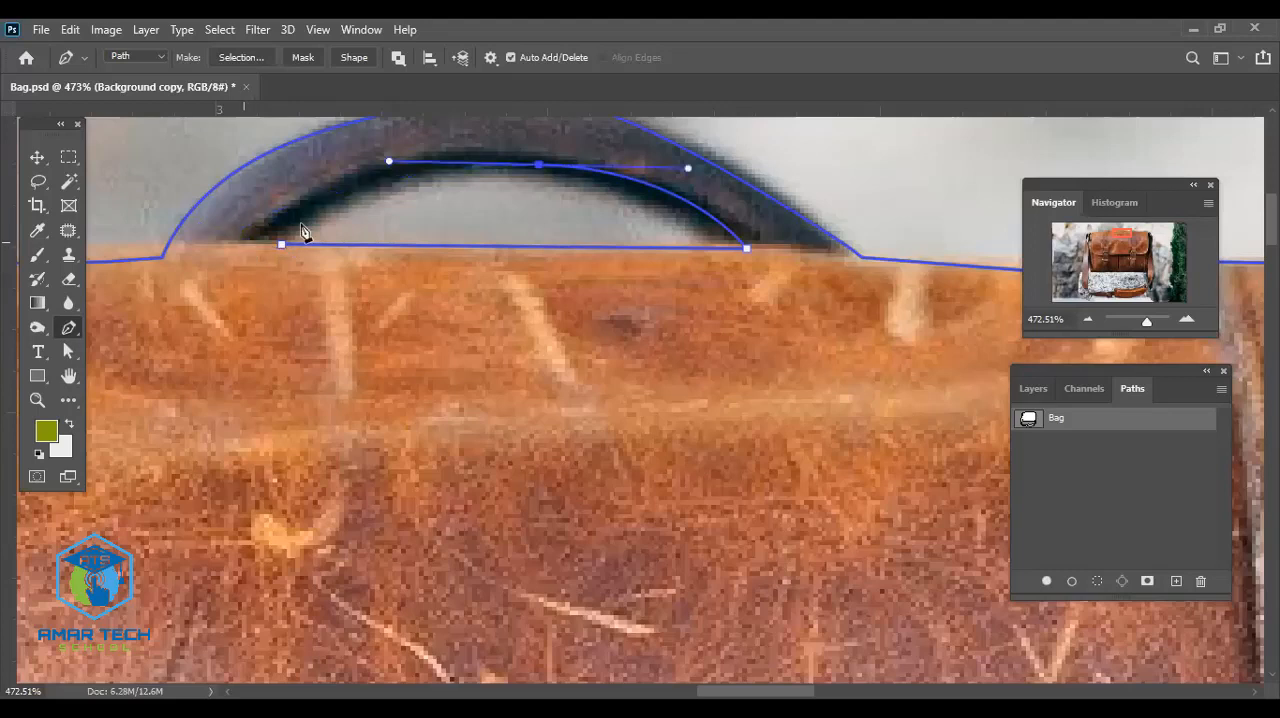
click(251, 245)
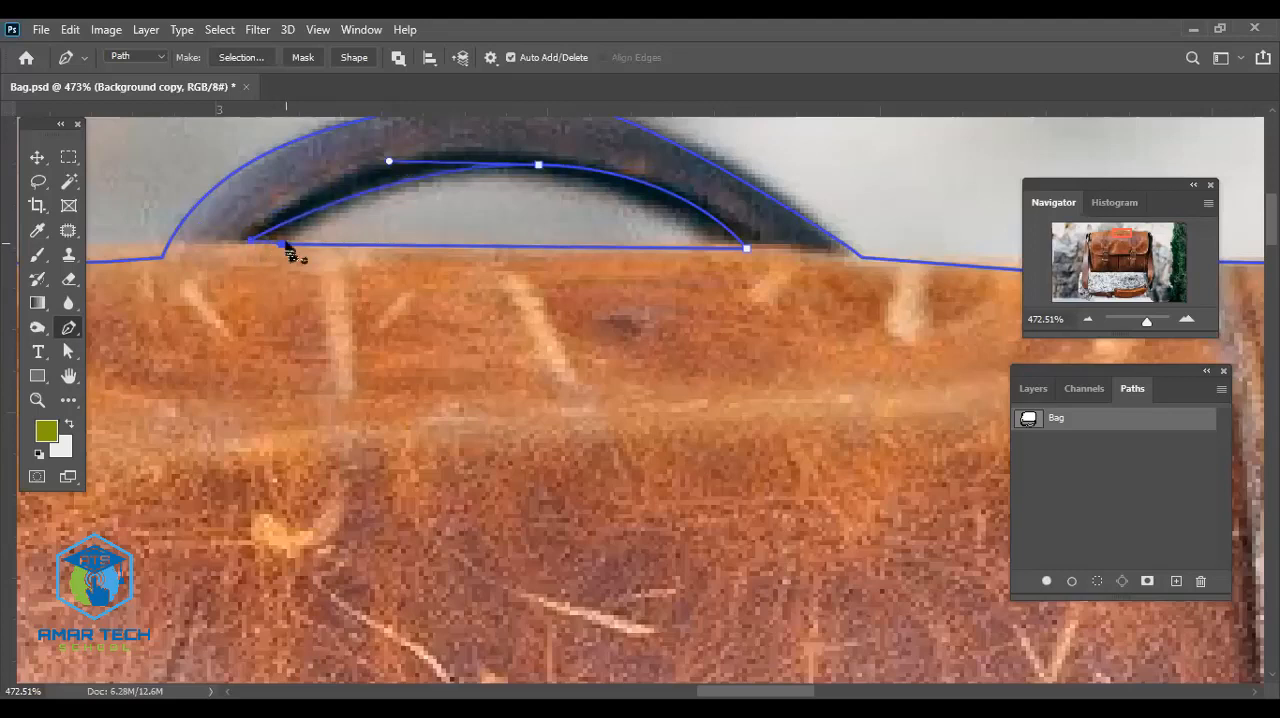
click(284, 244)
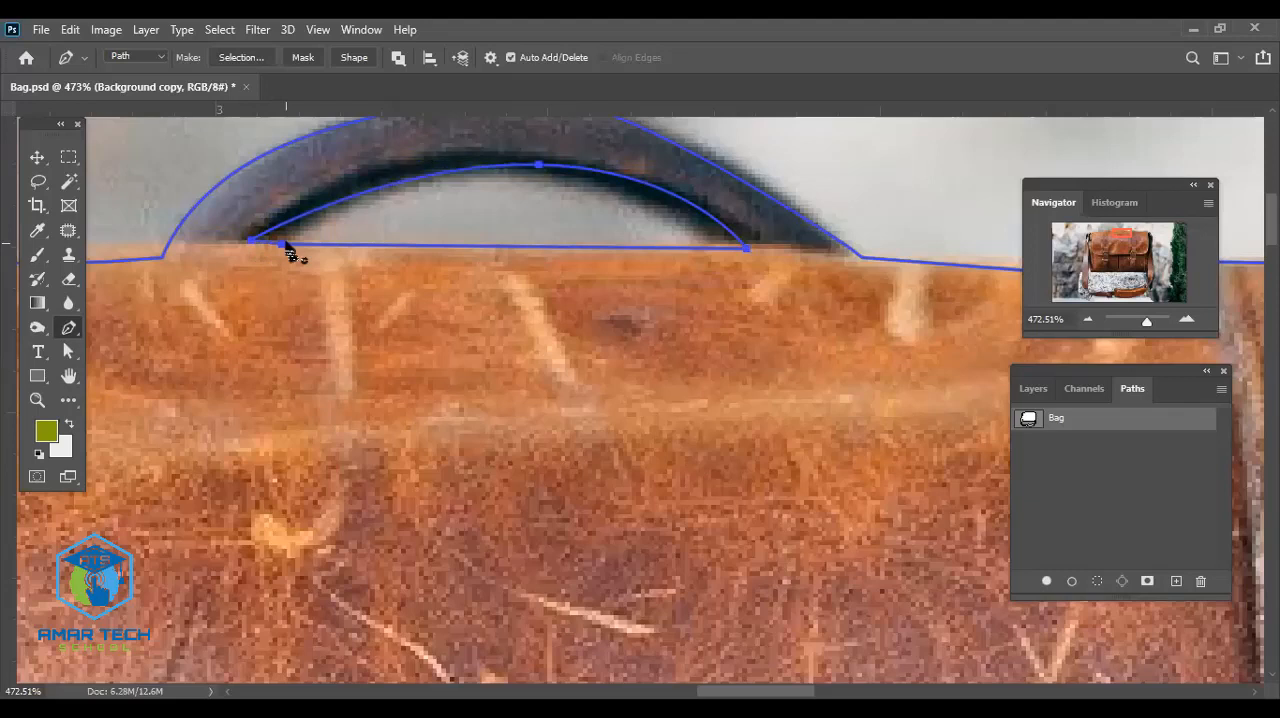
click(35, 155)
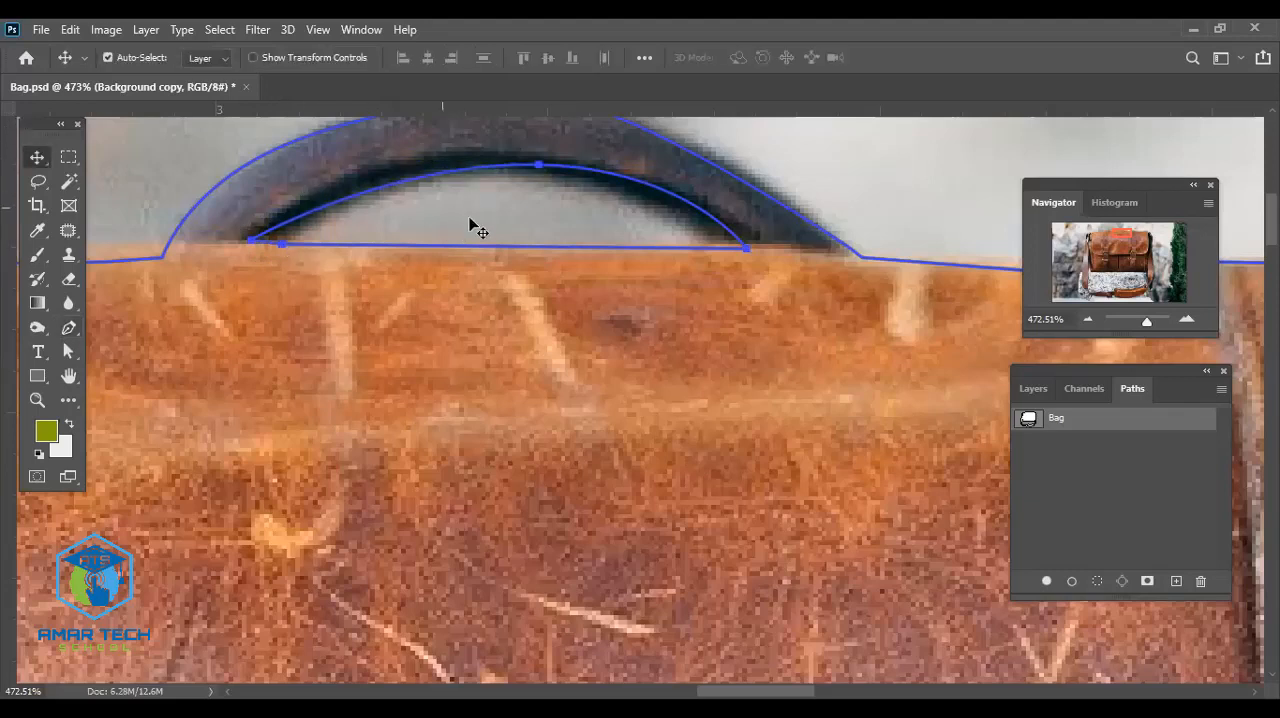
- Delete the newly drawn path around the gap beneath the top handle
ctrl+click(536, 174)
key(Delete)
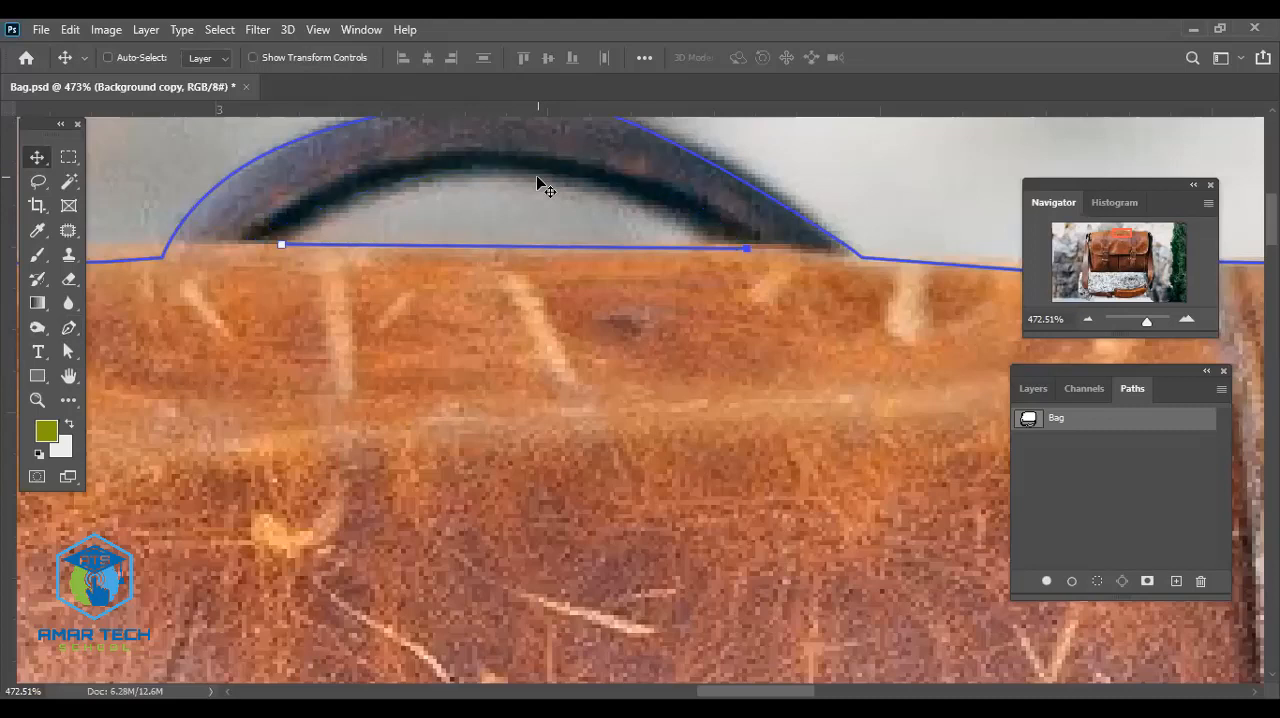
key(Delete)
key(Delete)
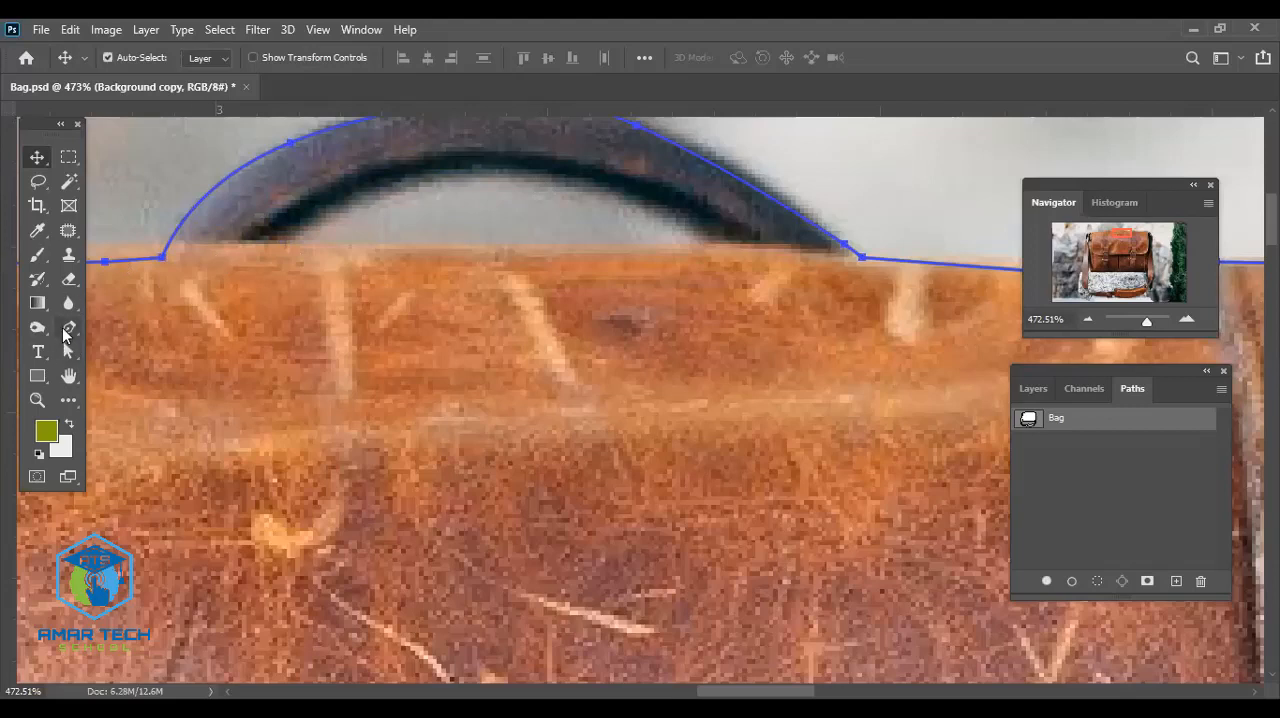
- Trace the gap beneath the top handle with the Pen tool, following the curved inner edge first and closing along the bag's upper edge
click(267, 241)
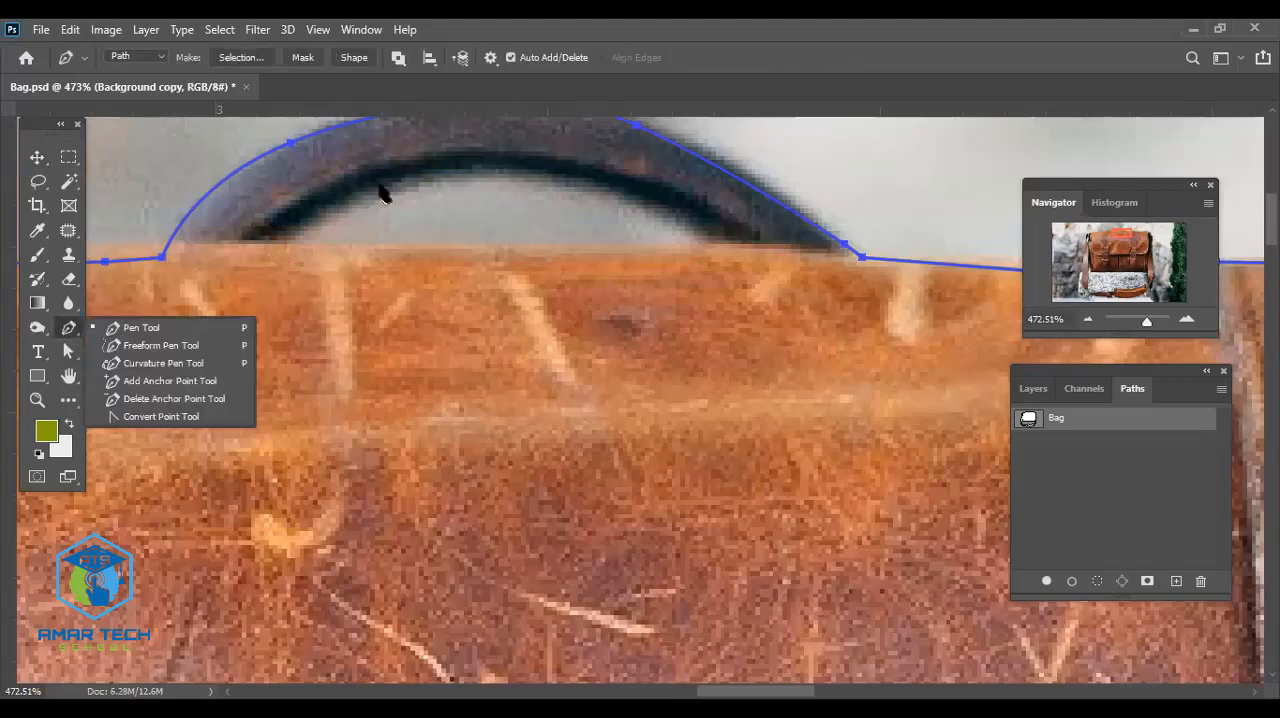
click(436, 175)
drag(506, 157, 570, 164)
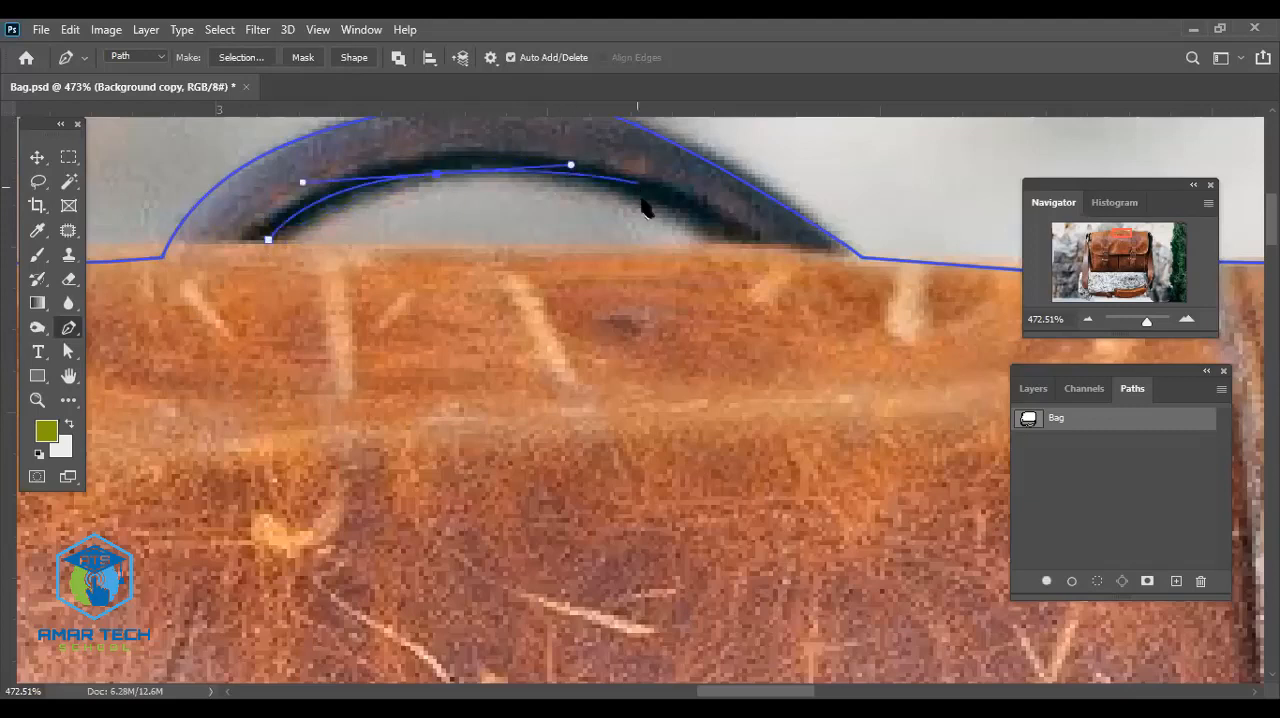
drag(672, 200, 698, 220)
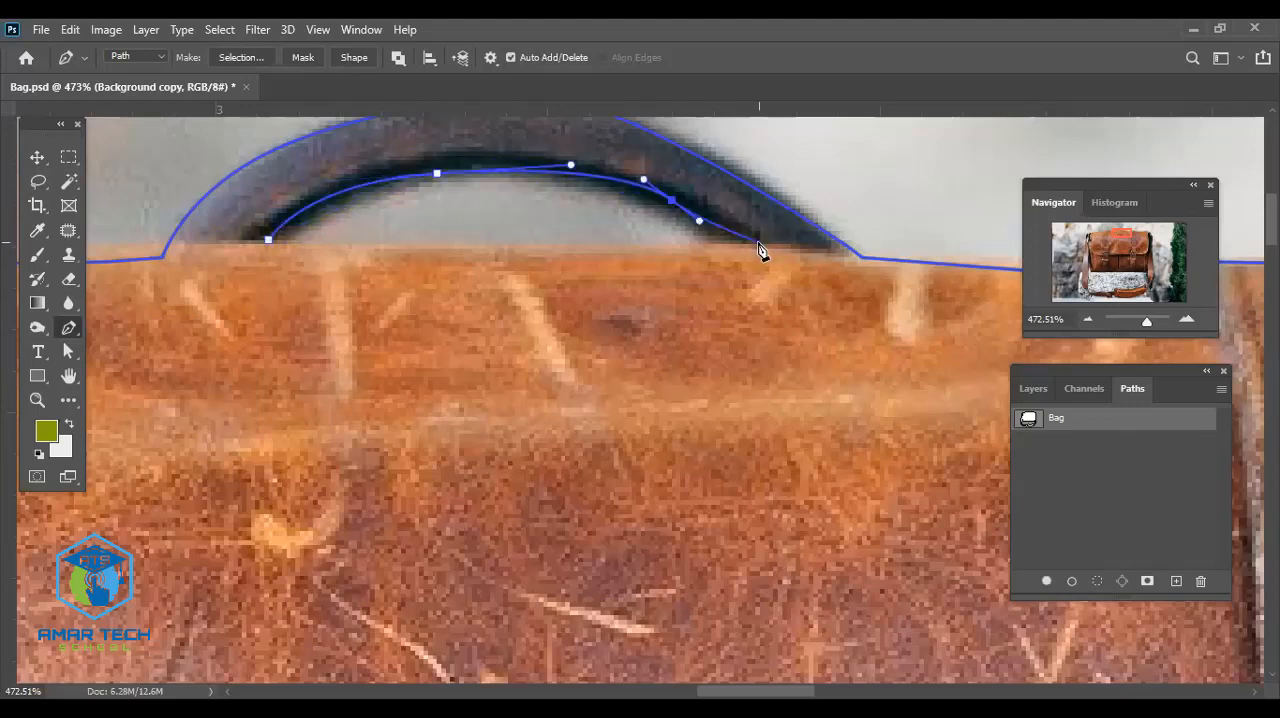
click(750, 243)
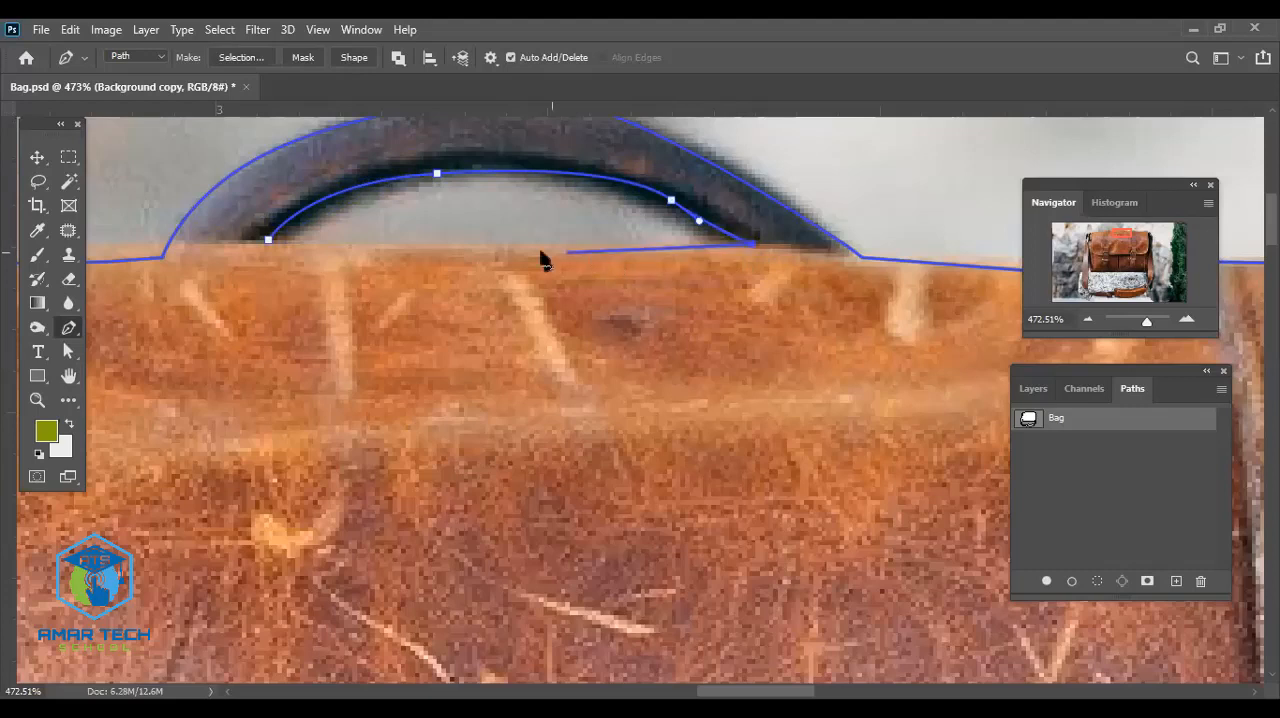
click(508, 253)
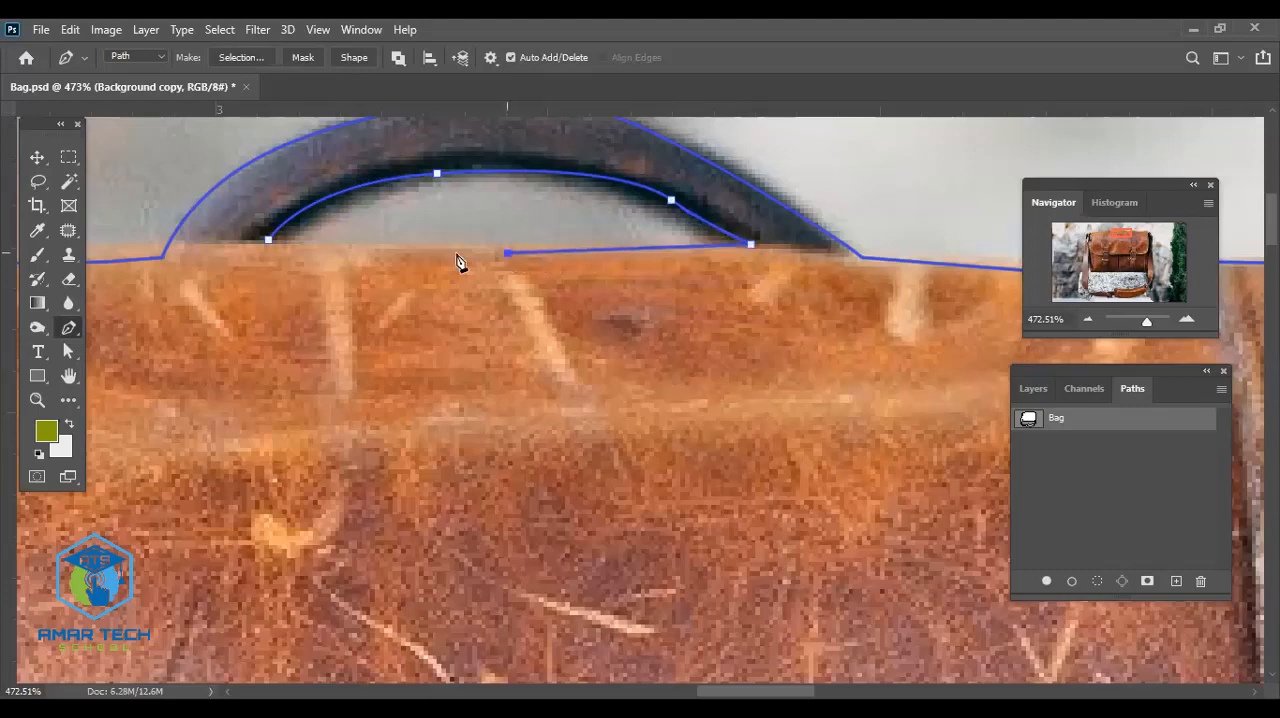
click(267, 242)
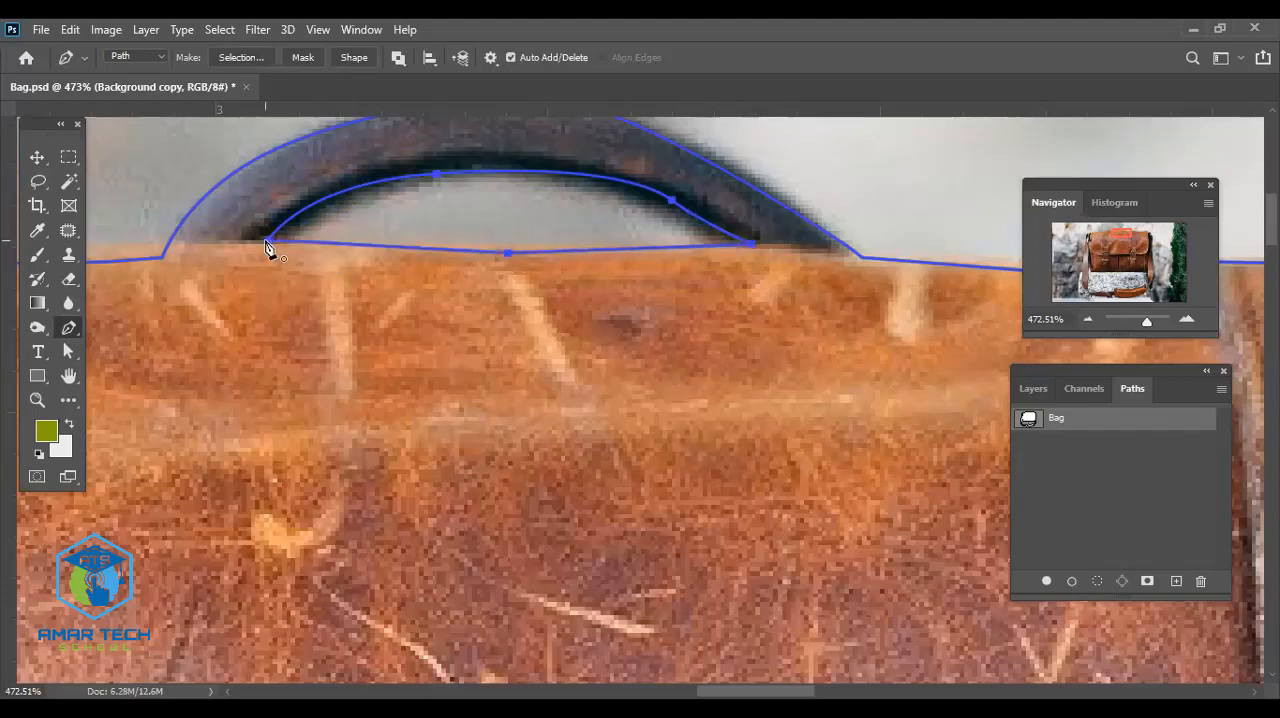
click(36, 157)
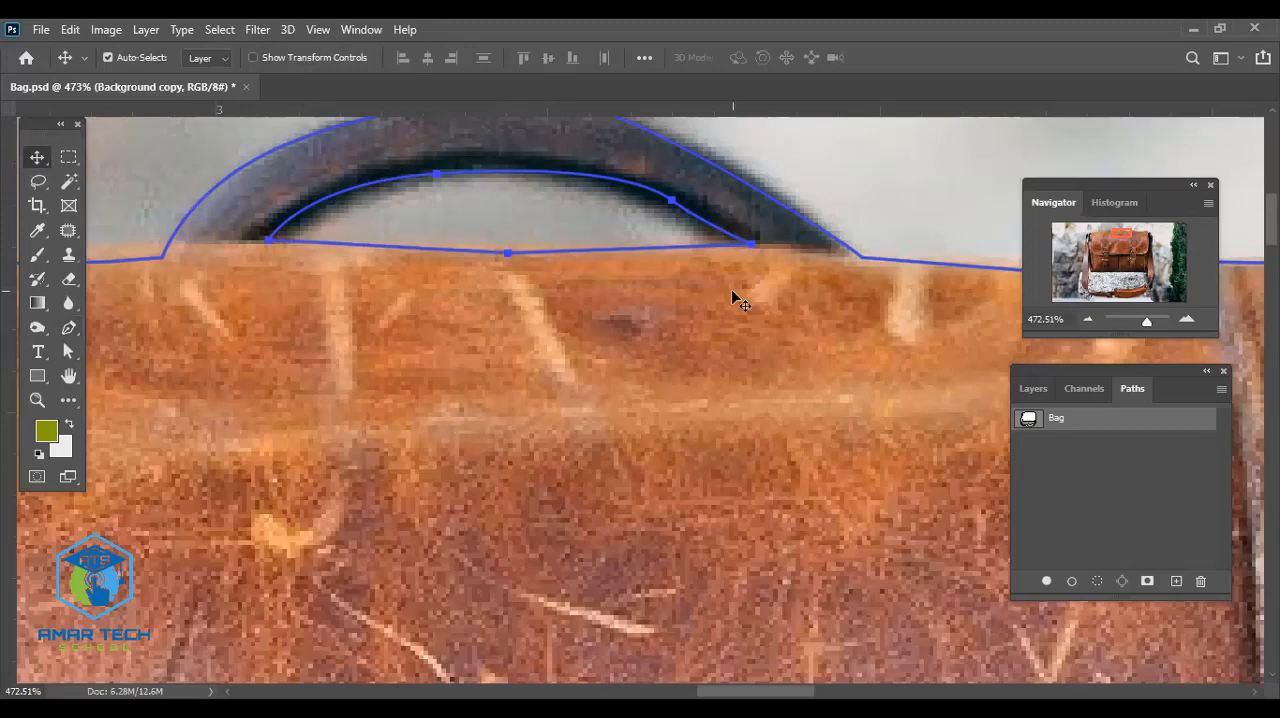
- Save the Bag document with the handle gap added to its path
scroll(731, 289, down, 3)
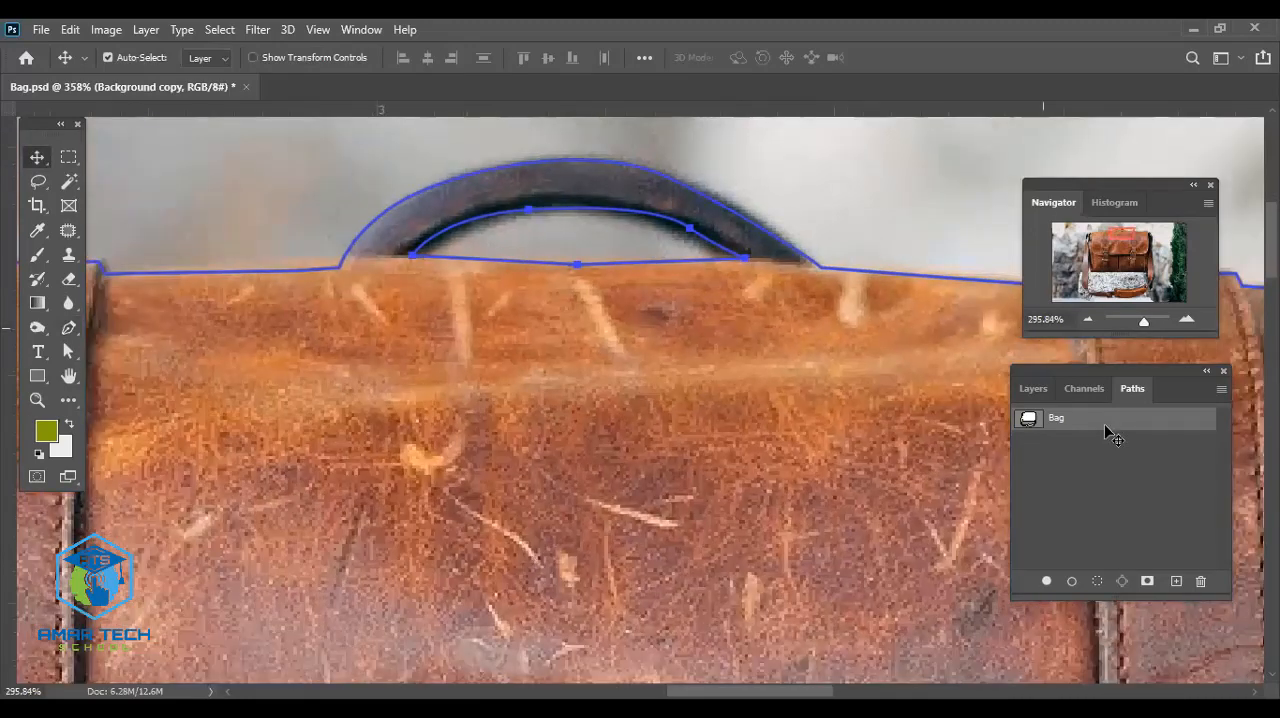
key(ctrl+Return)
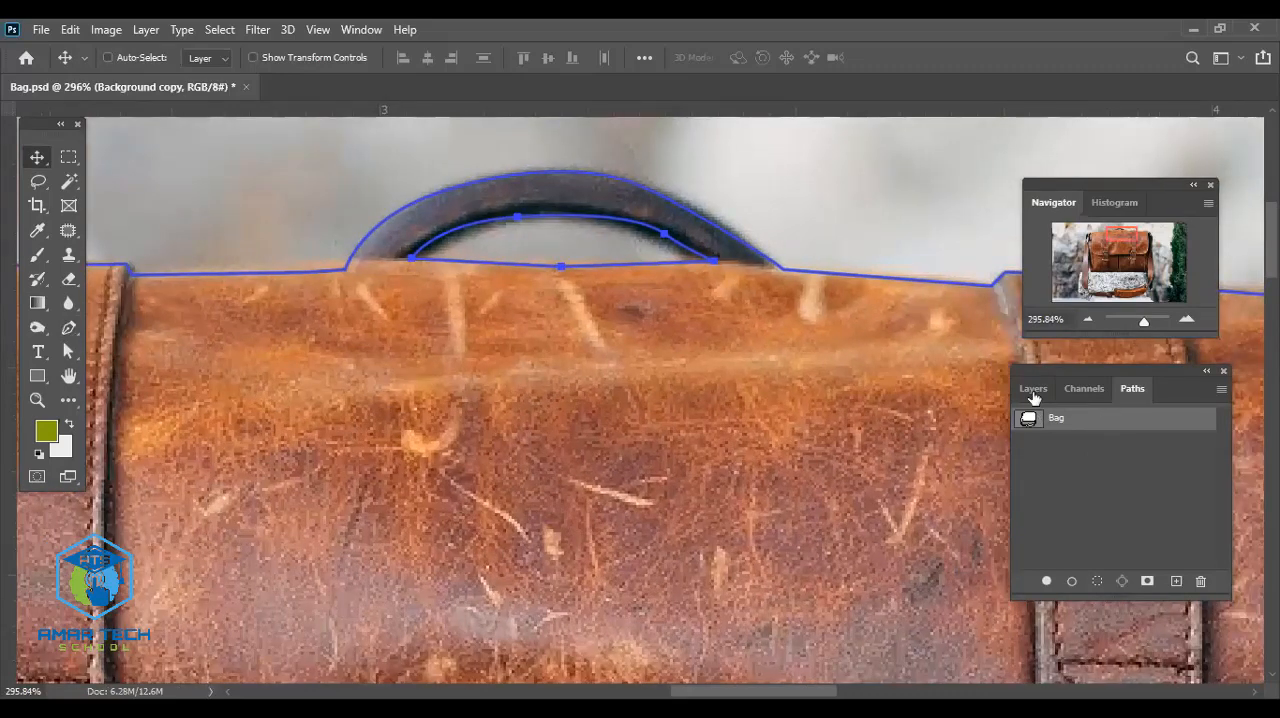
key(ctrl+s)
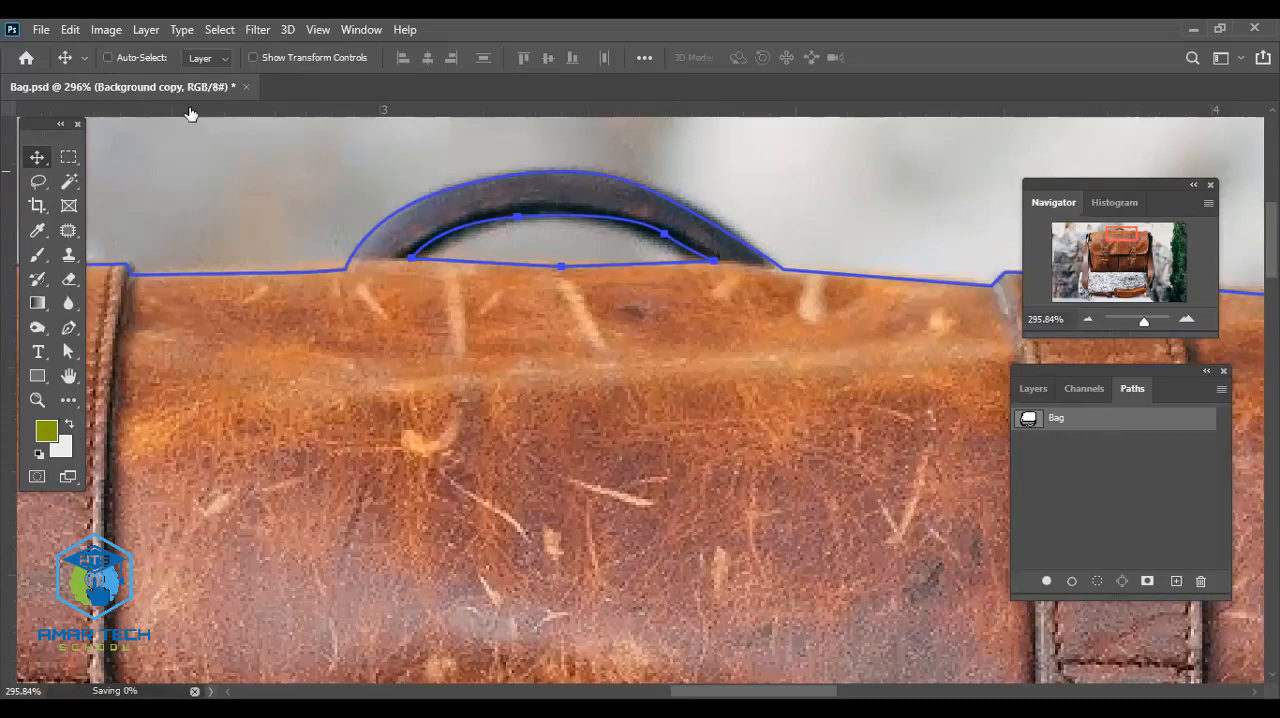
- Try to save the Bag document with Save As and dismiss the alert
key(alt+f)
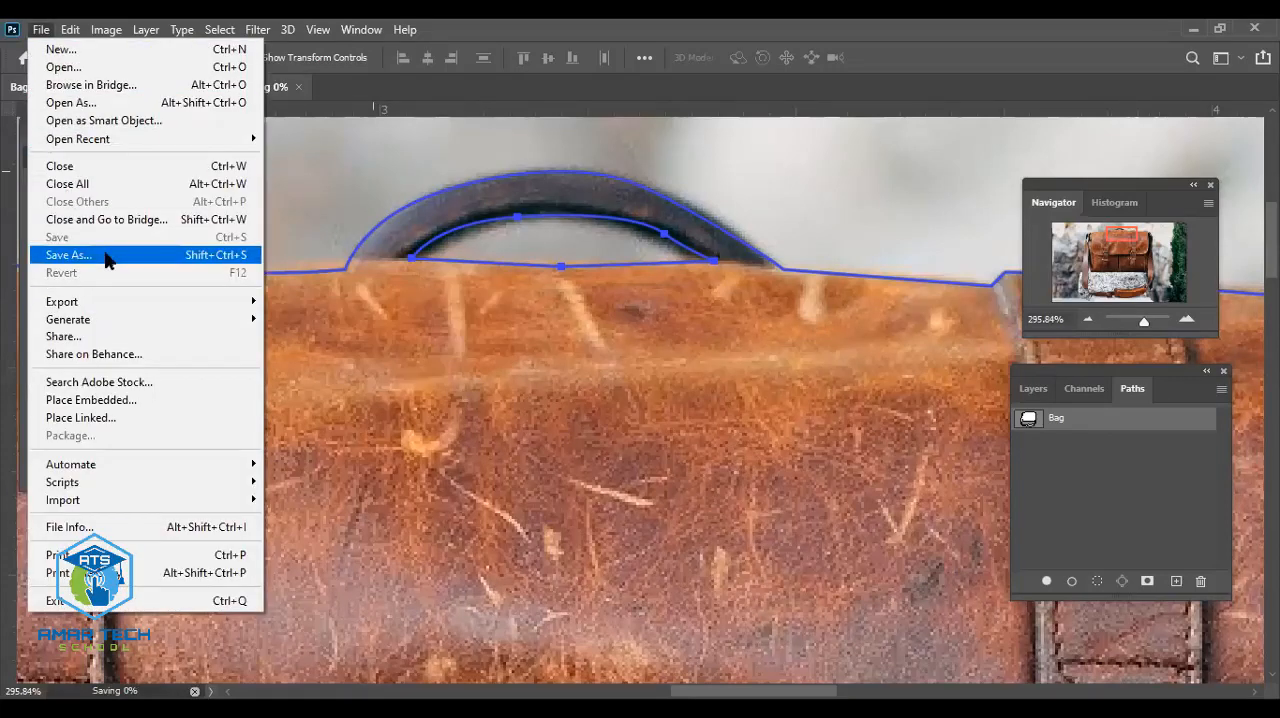
click(104, 254)
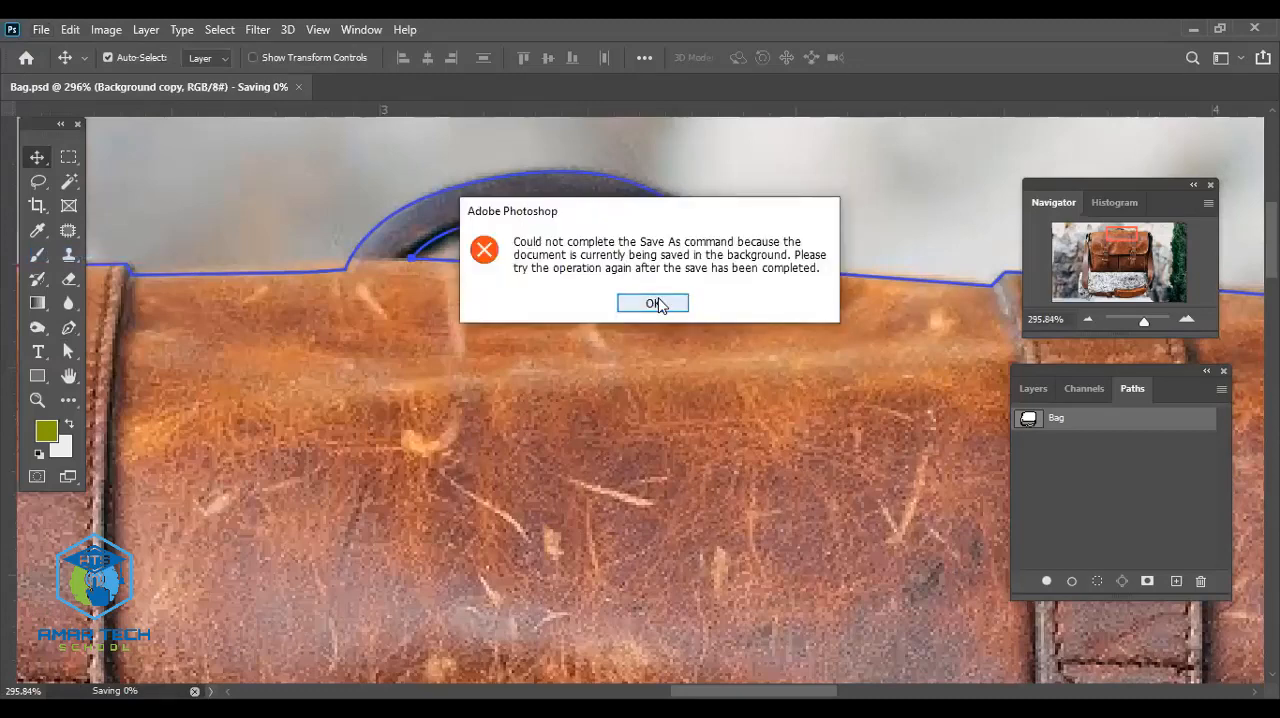
click(652, 303)
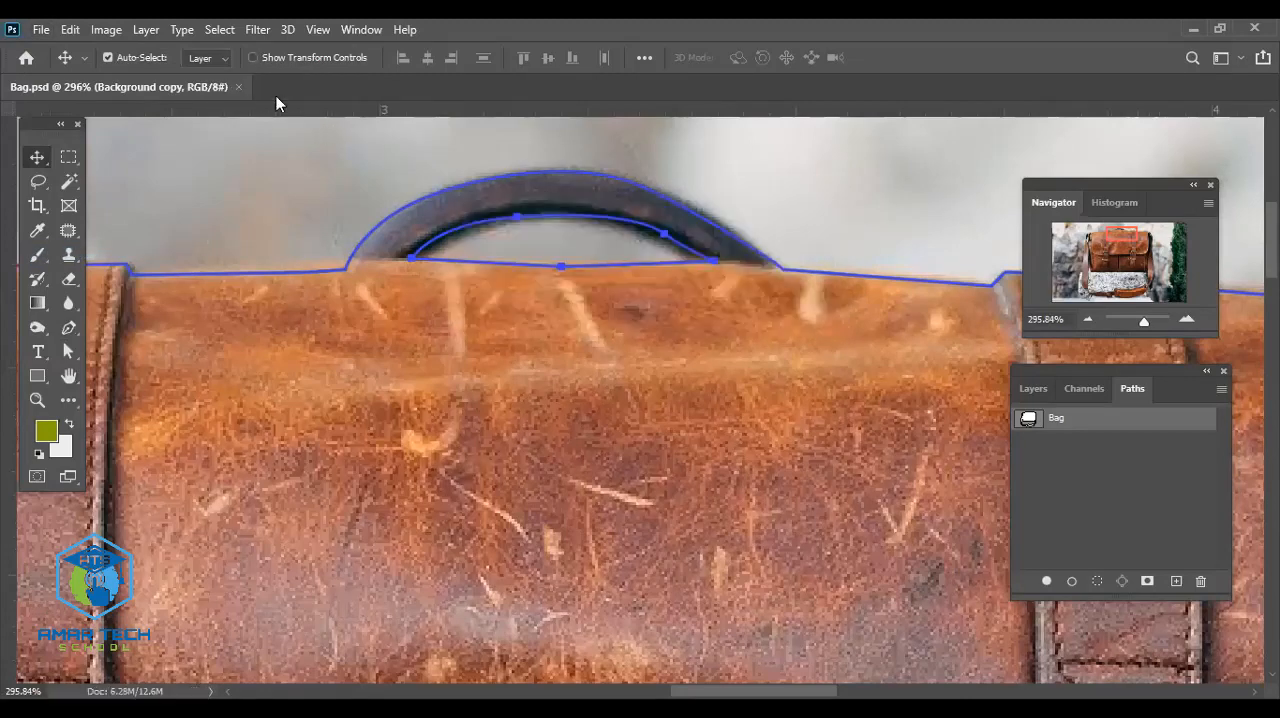
- Start a Save As of the document in the logo (2) folder and name the file Bag Path
click(41, 29)
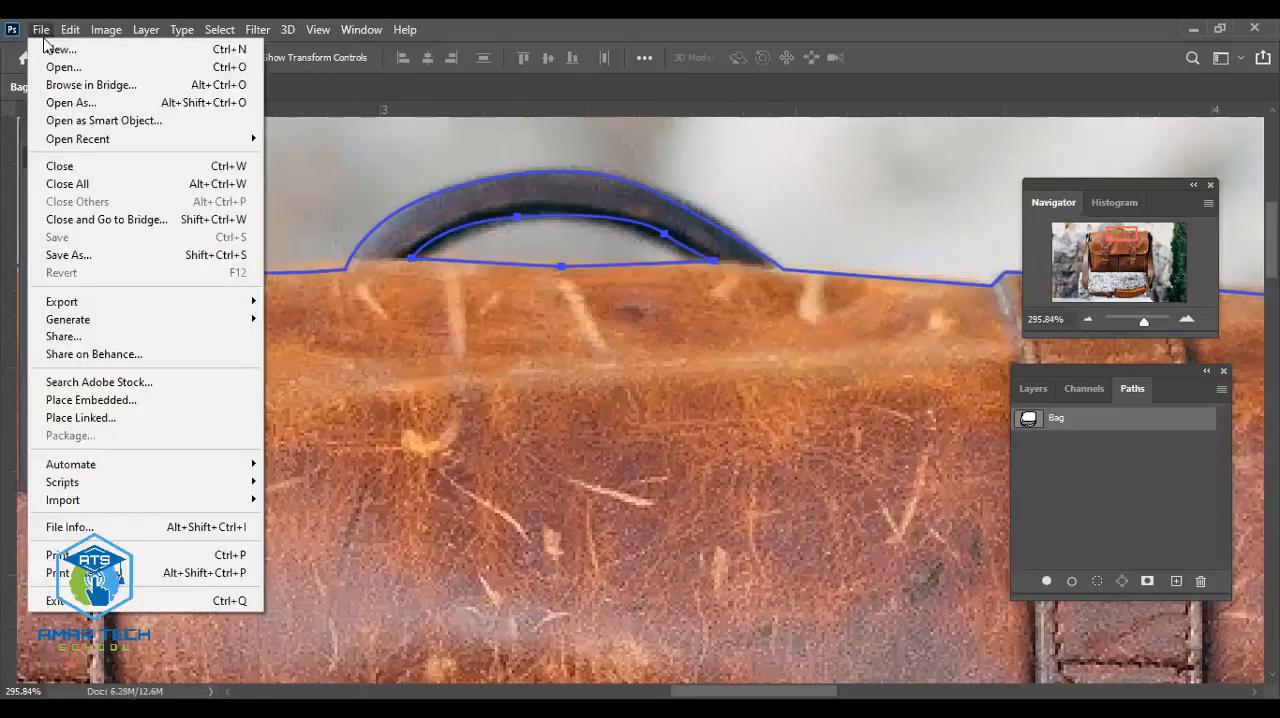
click(110, 255)
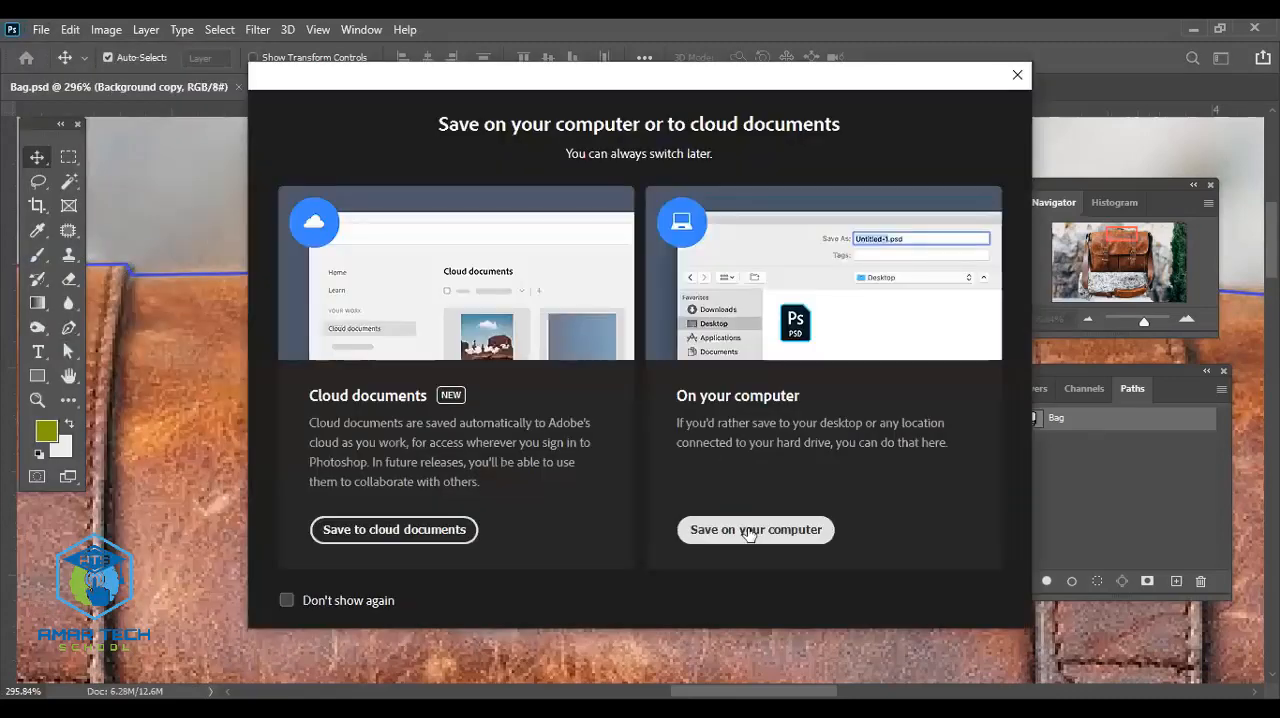
click(750, 531)
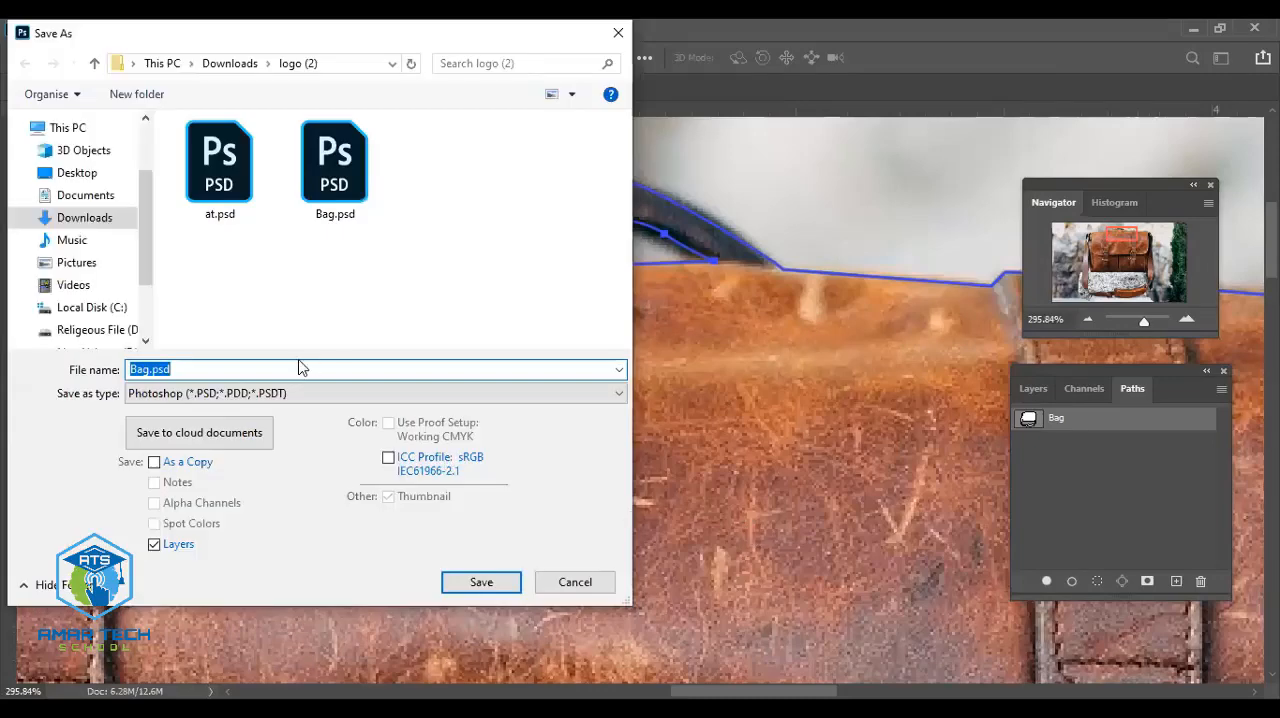
click(338, 188)
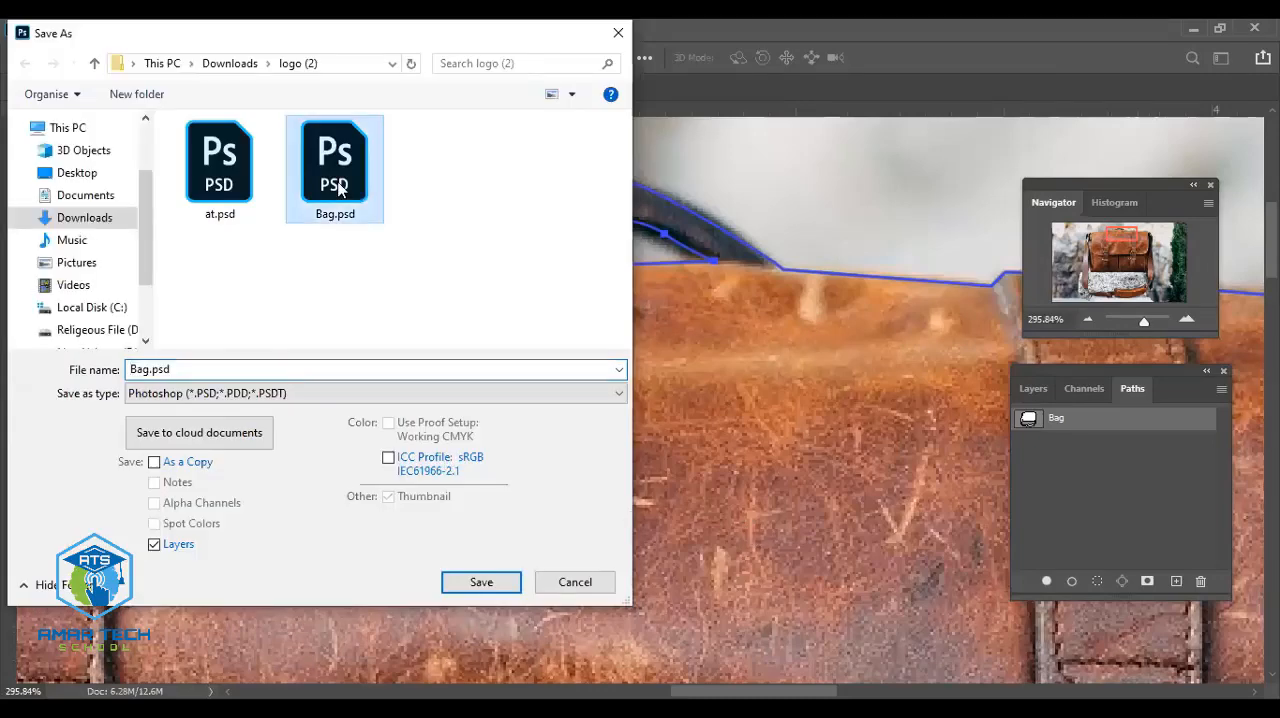
click(182, 374)
click(190, 371)
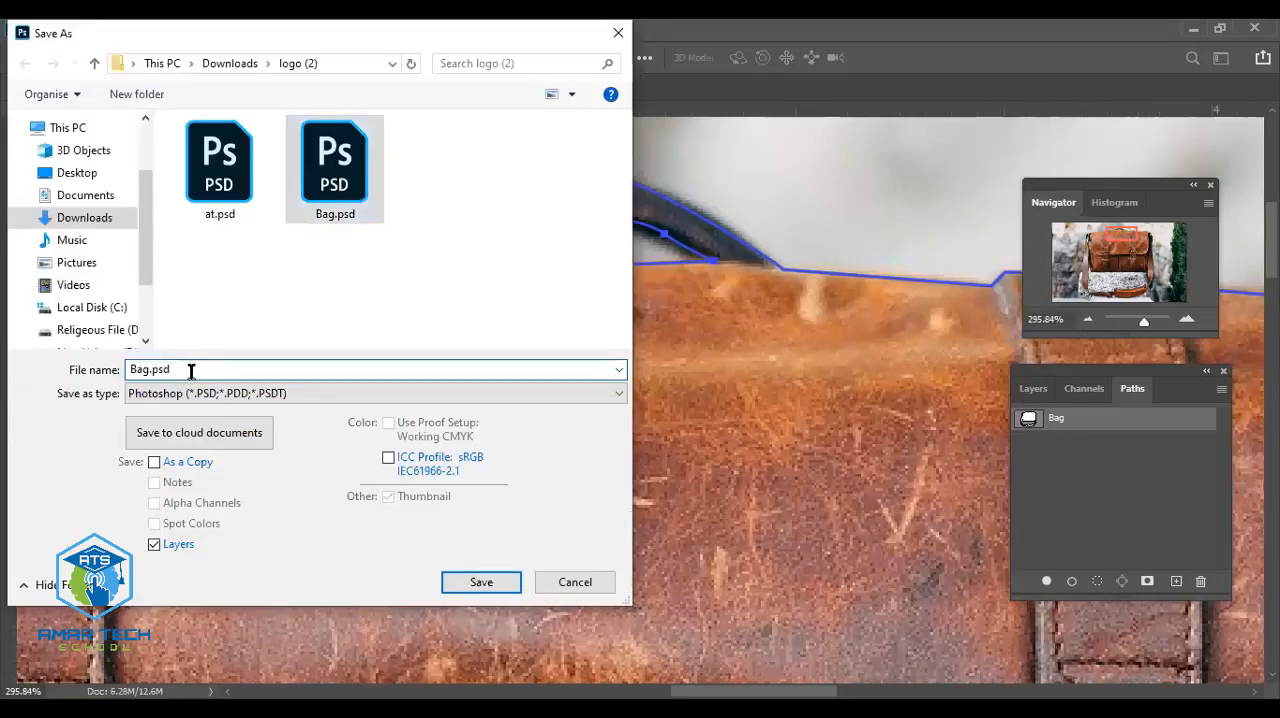
key(BackSpace)
key(BackSpace)
key(BackSpace)
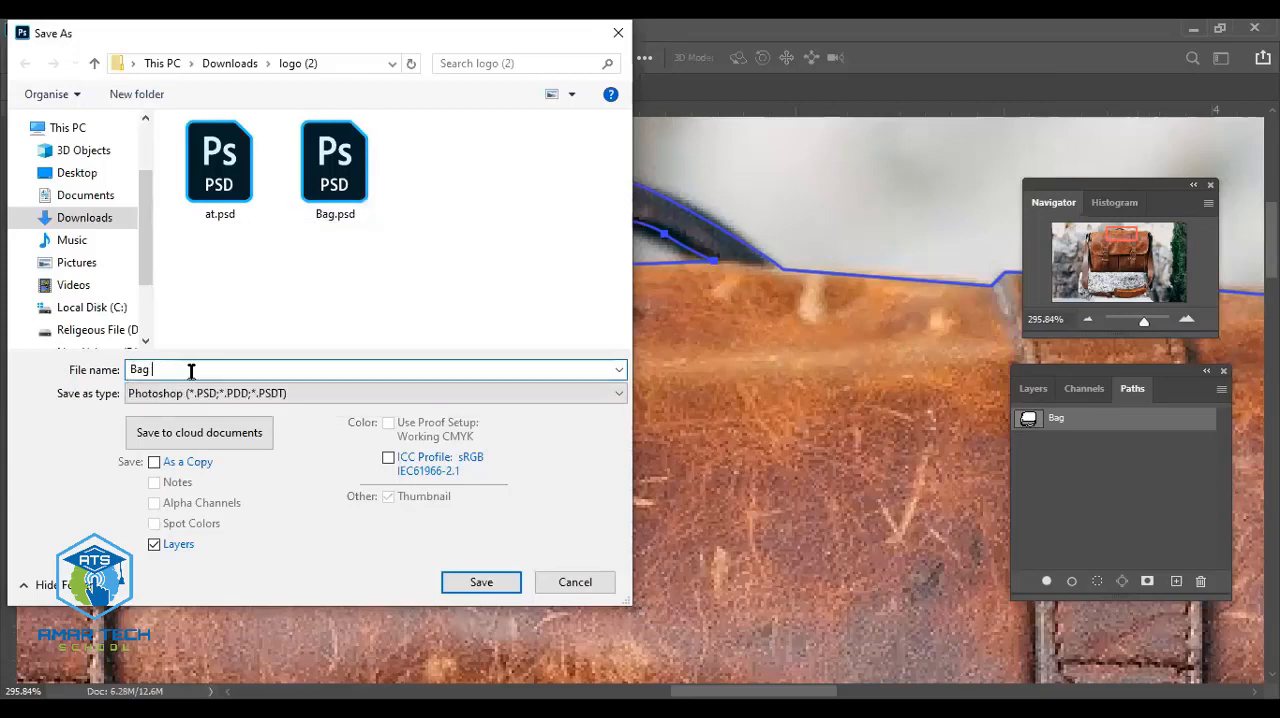
text(Phat)
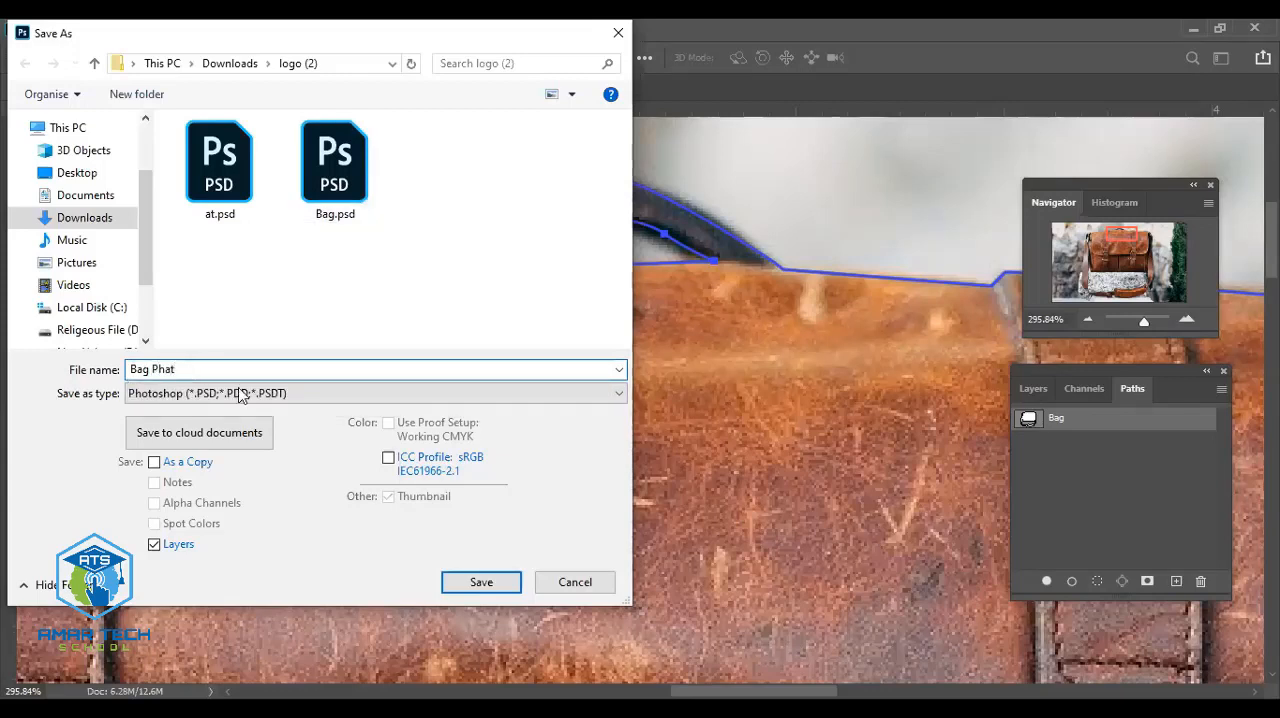
key(BackSpace)
key(BackSpace)
key(BackSpace)
text(a)
- Save Bag Path as a JPEG at Maximum quality 12 with Progressive format and 3 scans
click(262, 393)
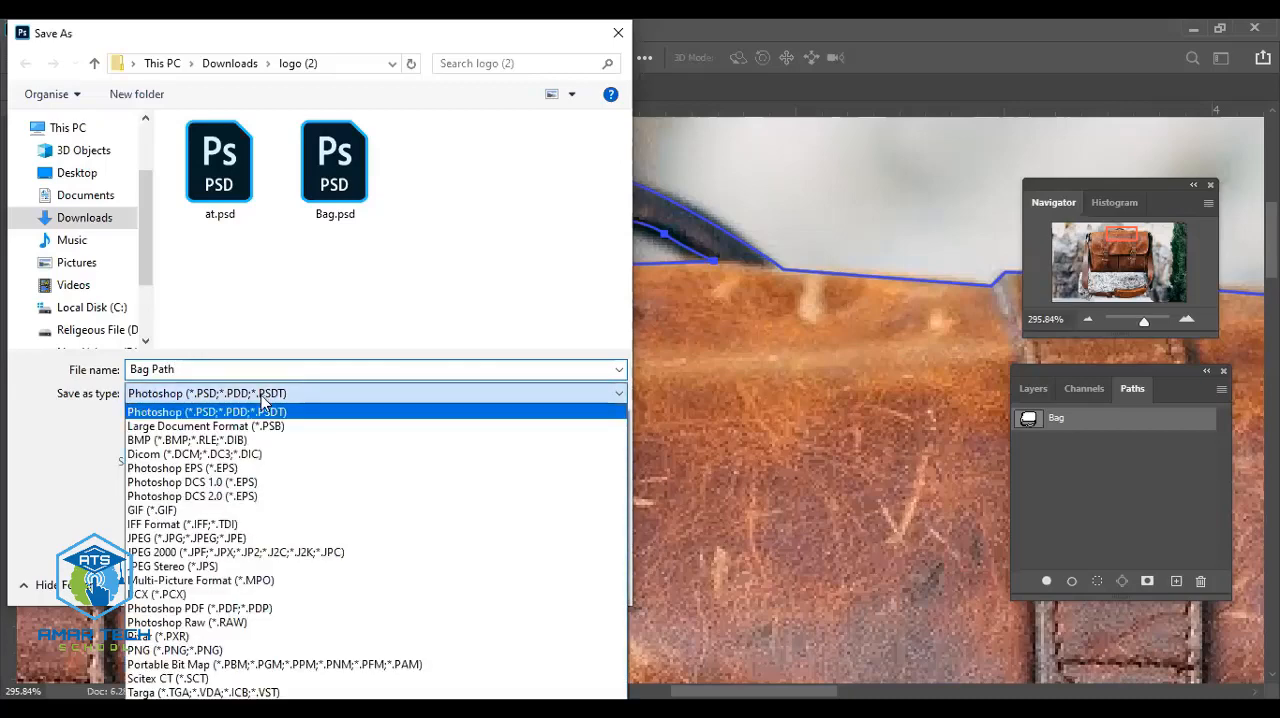
click(252, 538)
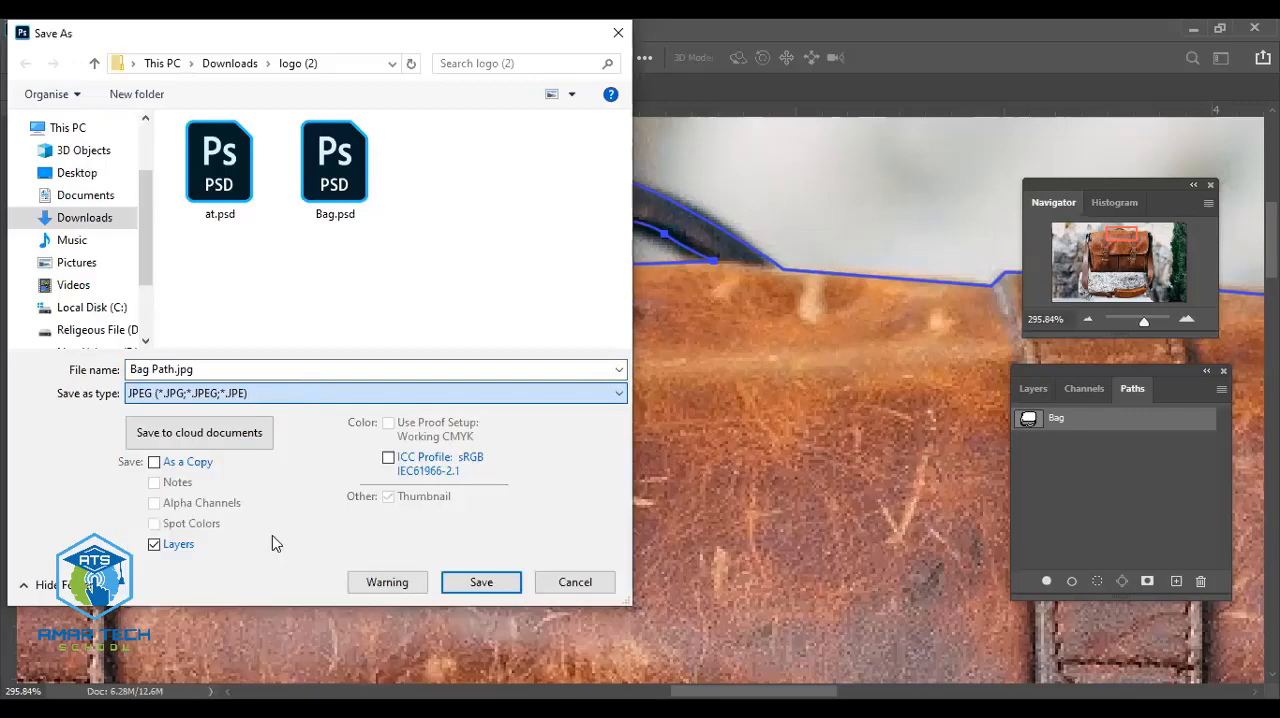
click(472, 588)
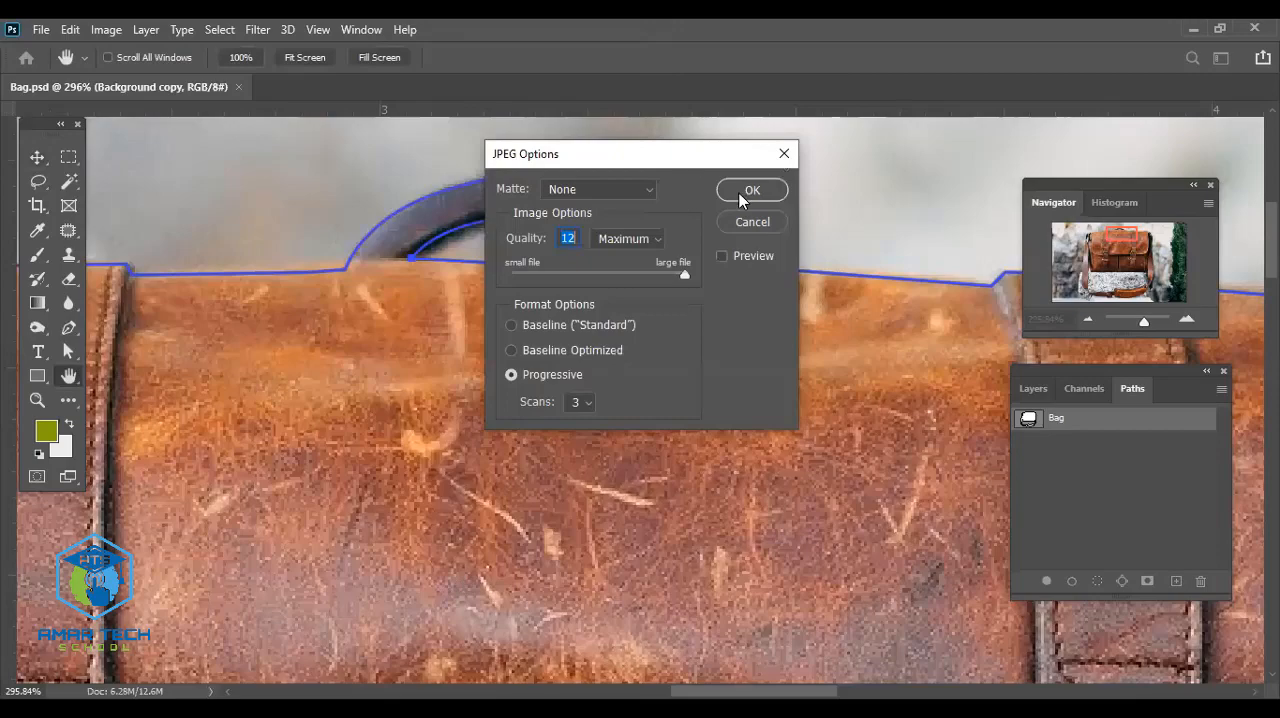
click(752, 190)
- Convert the Bag path into a selection around the whole bag and strap
scroll(727, 210, down, 2)
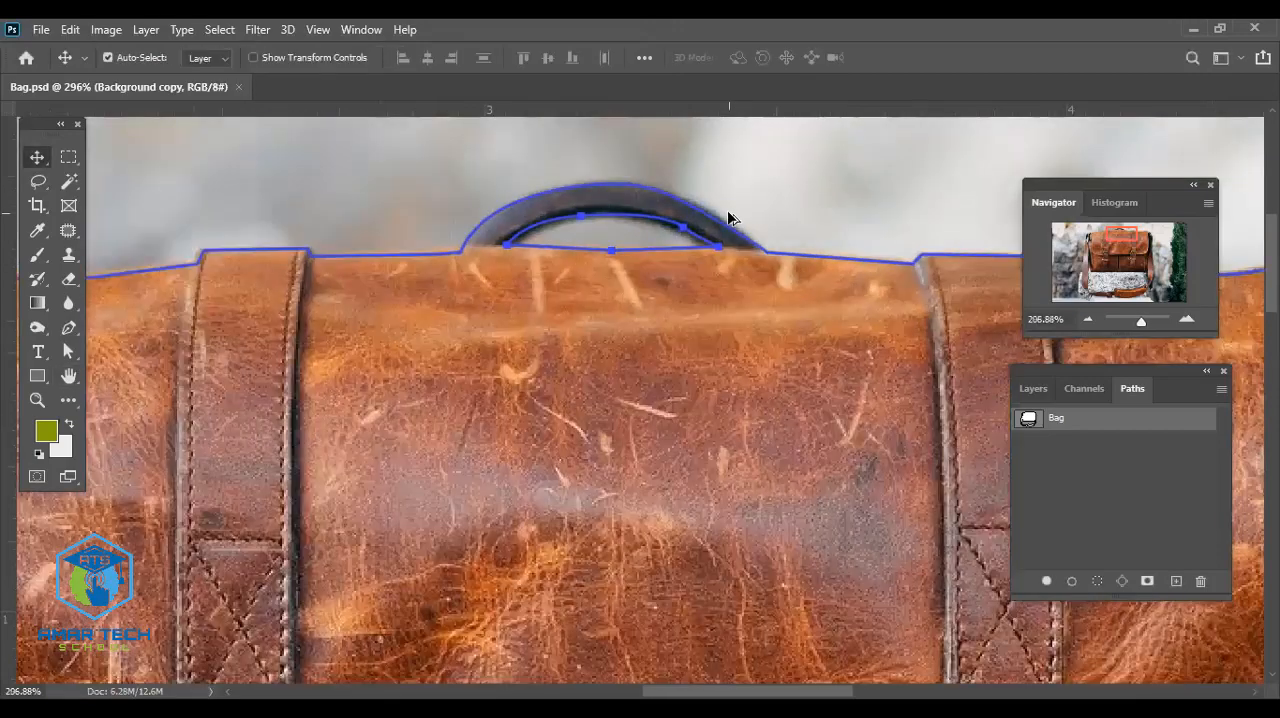
scroll(727, 210, down, 6)
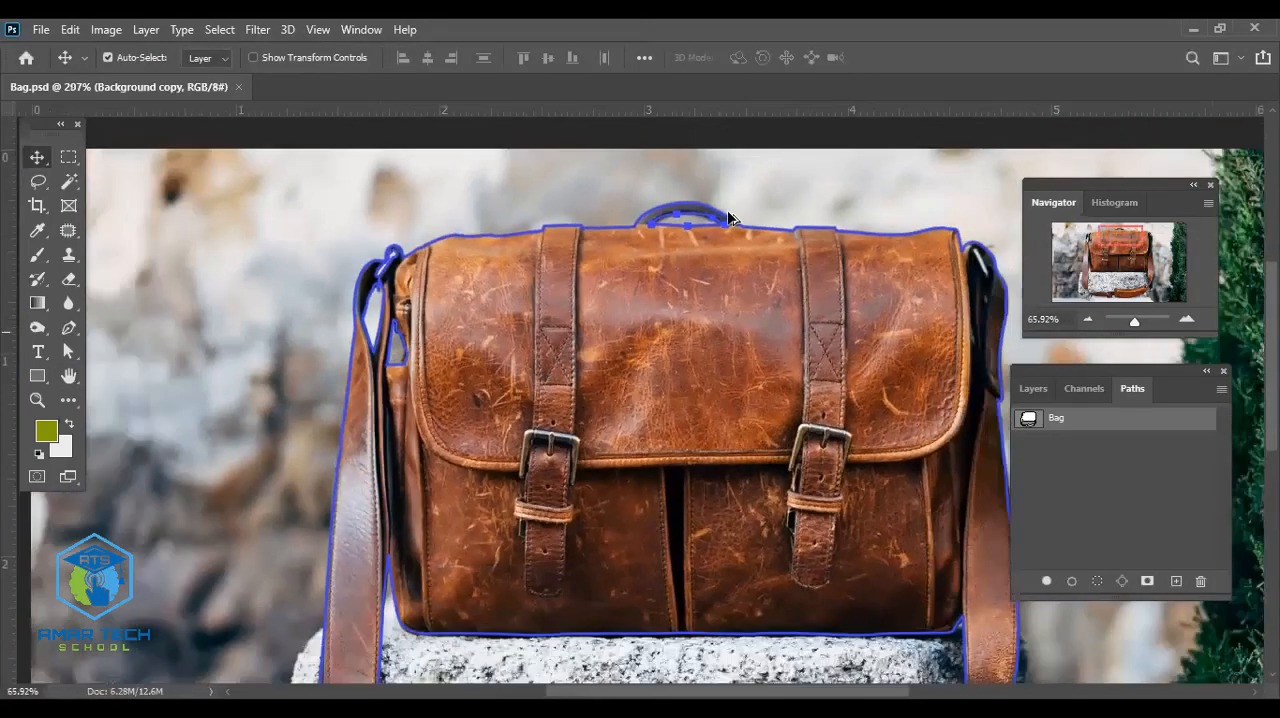
scroll(728, 217, down, 3)
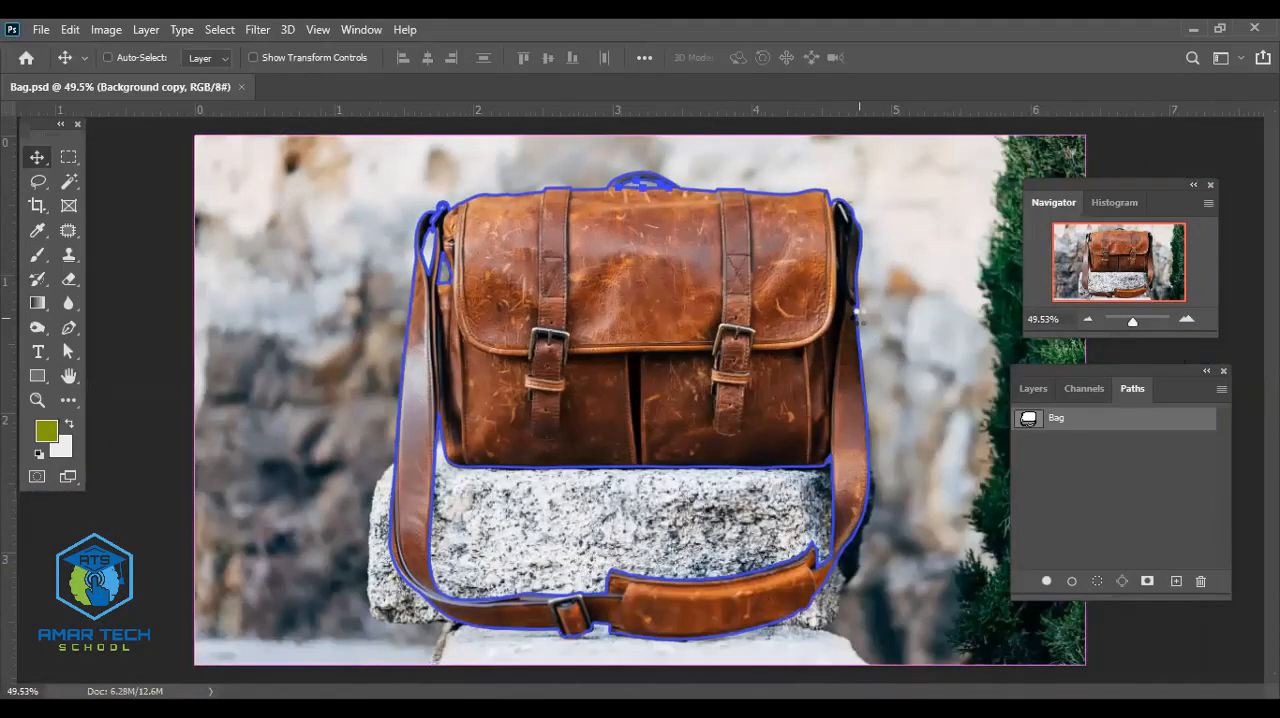
key(ctrl+shift+h)
key(ctrl+Return)
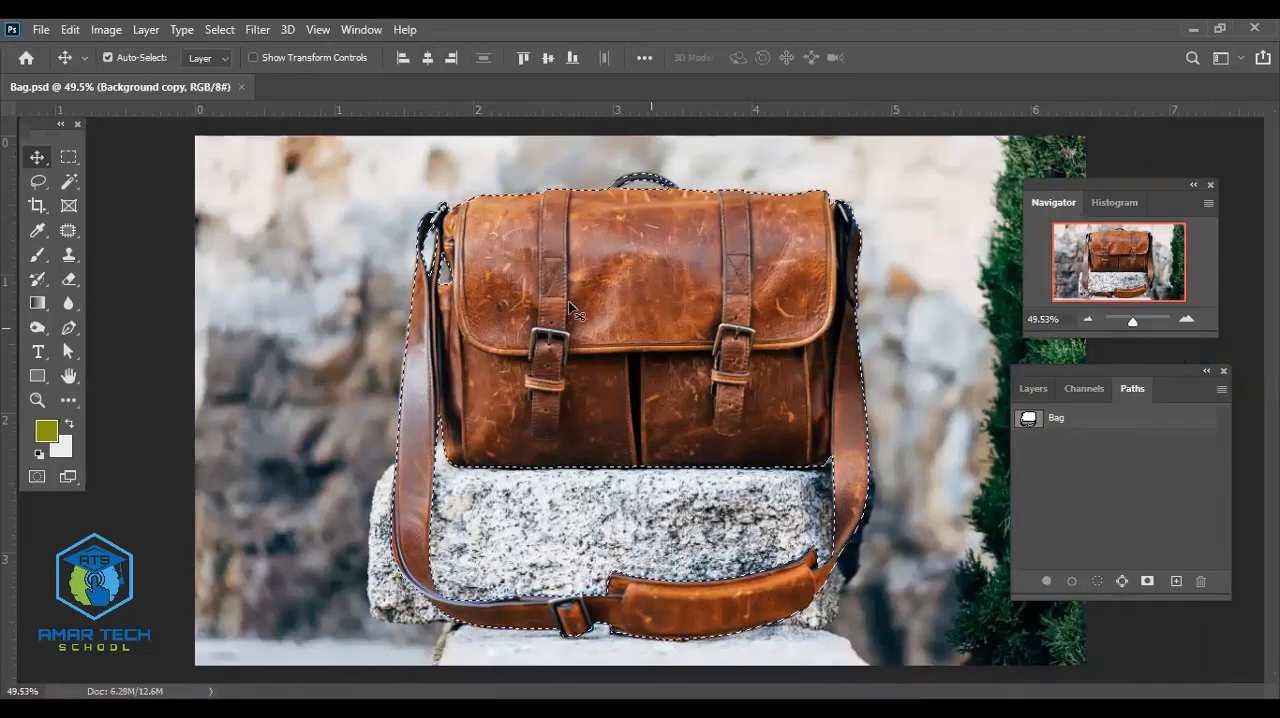
- Copy the selected bag from the Background copy layer onto a new layer and hide Background copy
click(1036, 390)
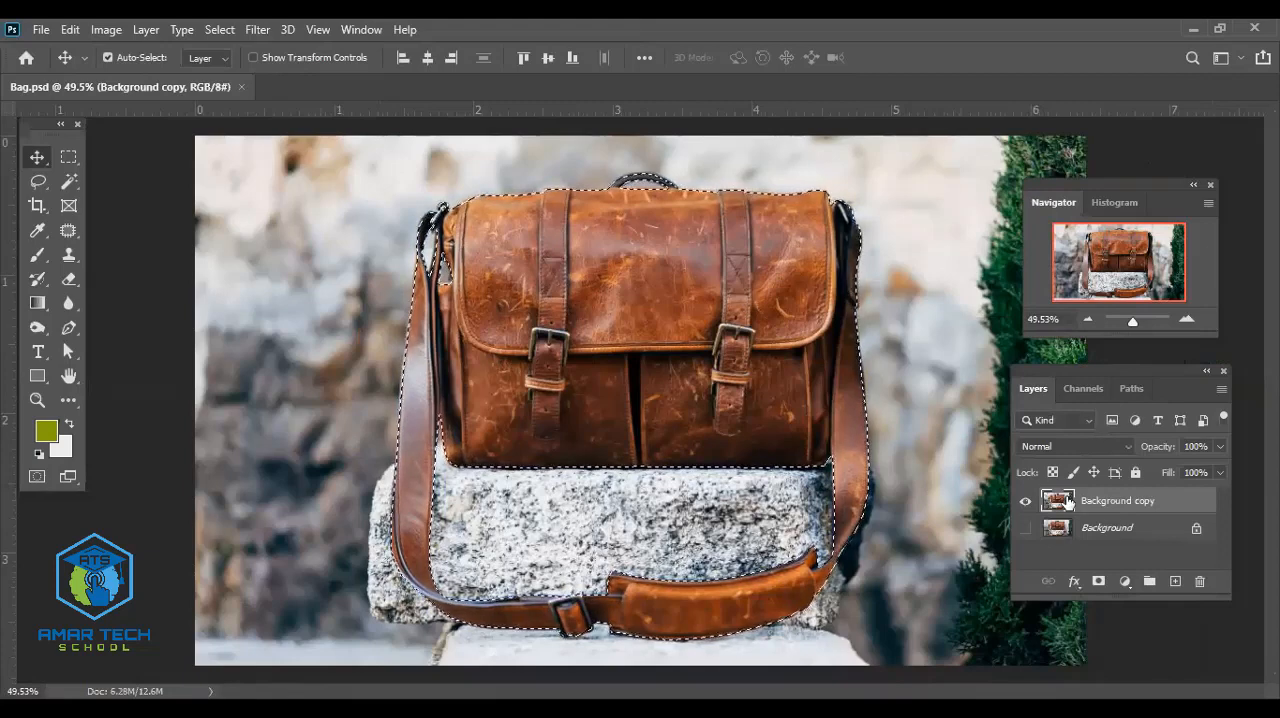
key(ctrl)
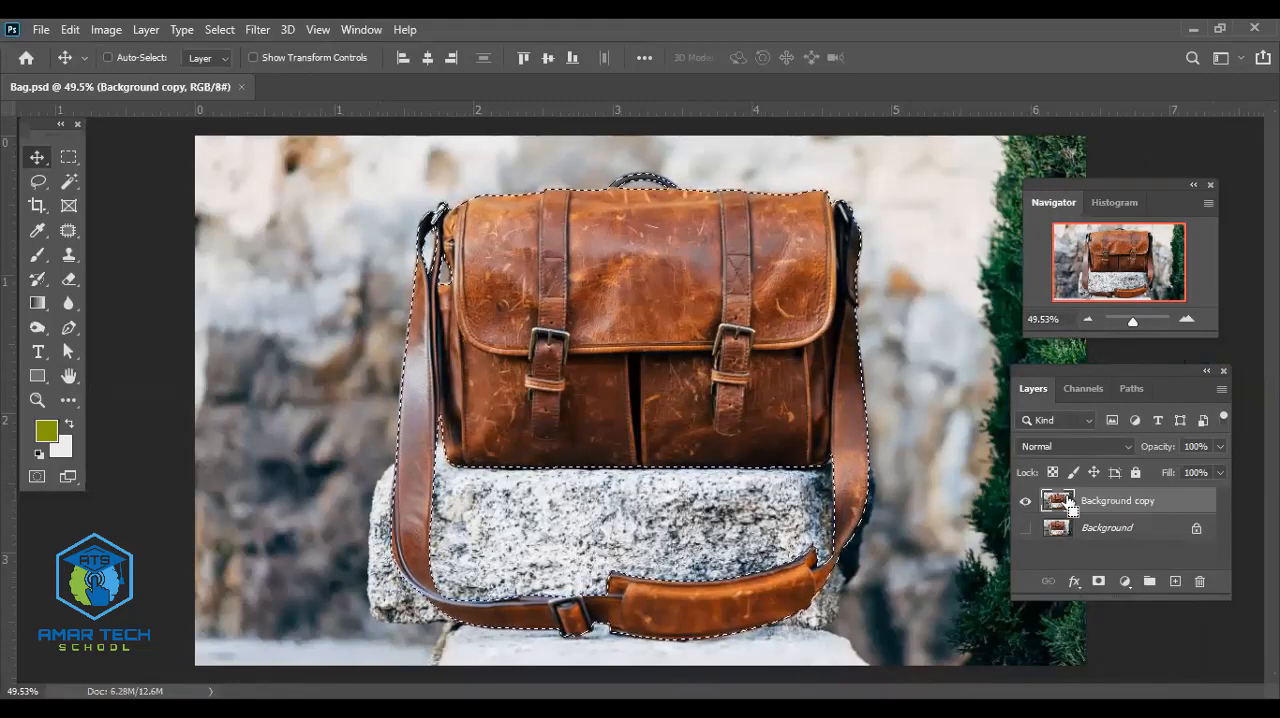
key(ctrl+j)
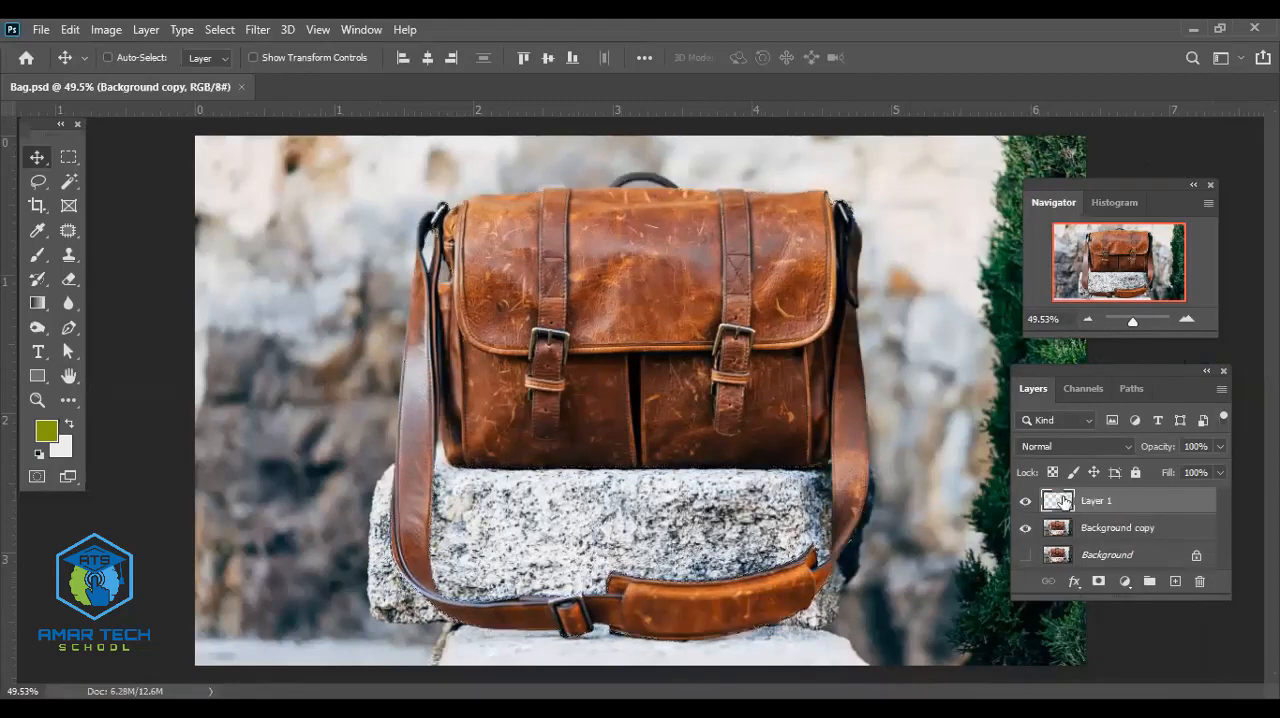
click(1024, 528)
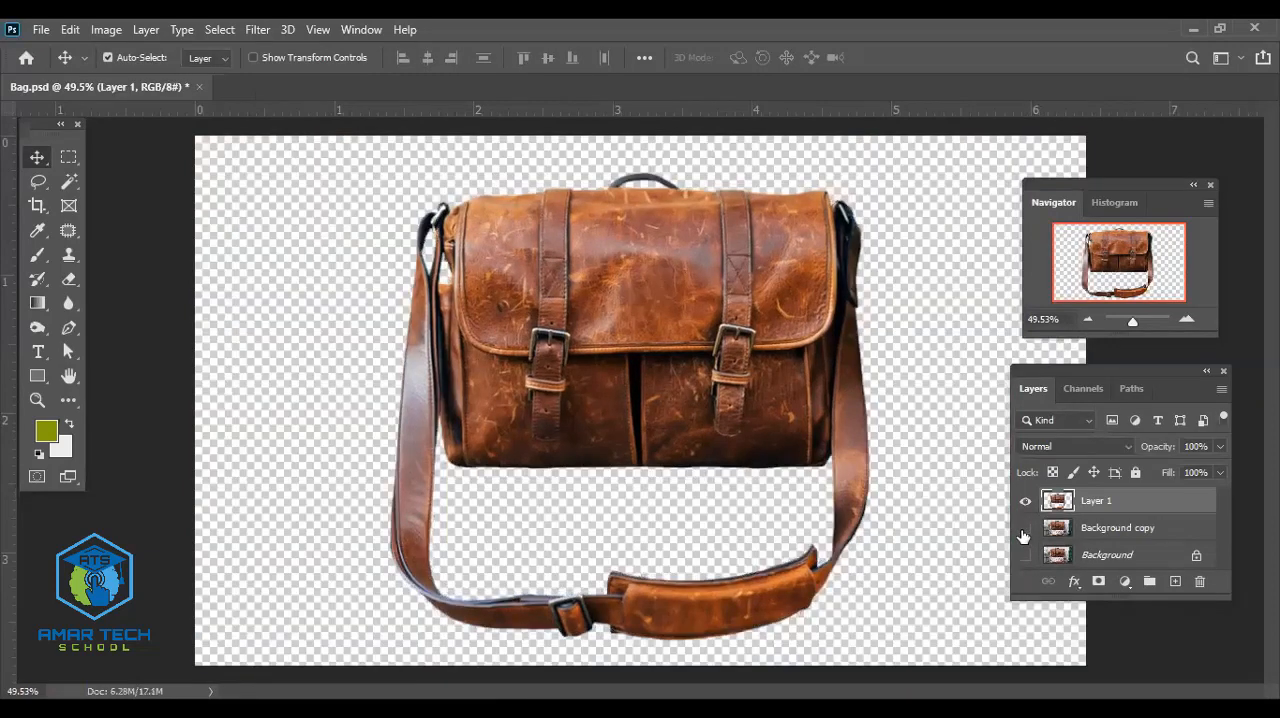
- Start a Save As of the cut-out bag and name the file Bag png
scroll(805, 533, up, 3)
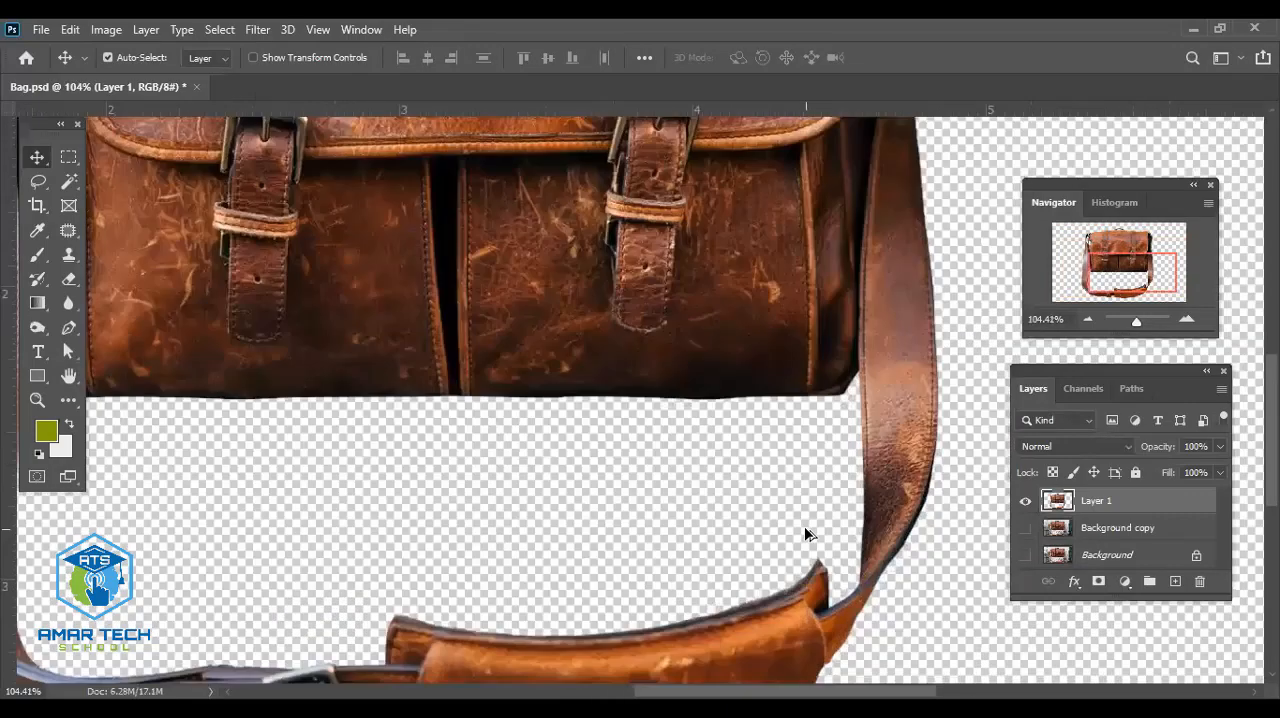
scroll(804, 526, down, 3)
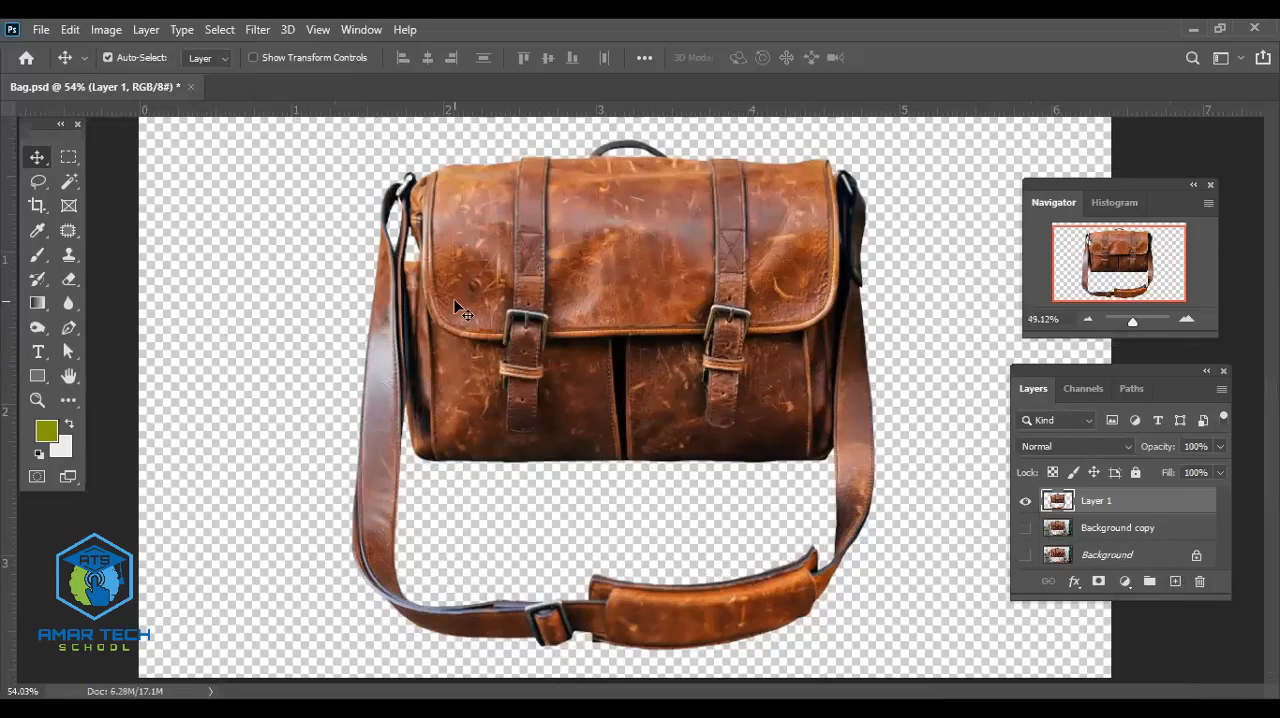
scroll(451, 309, down, 2)
scroll(462, 313, up, 1)
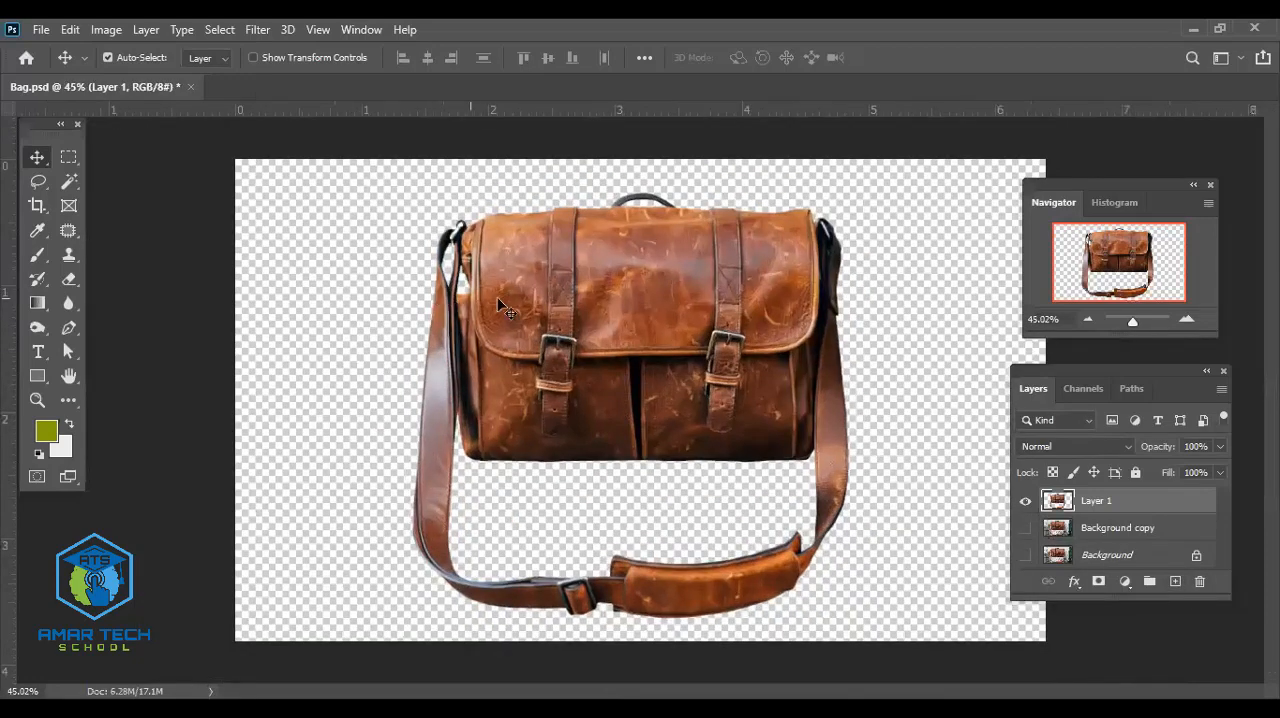
key(alt+f)
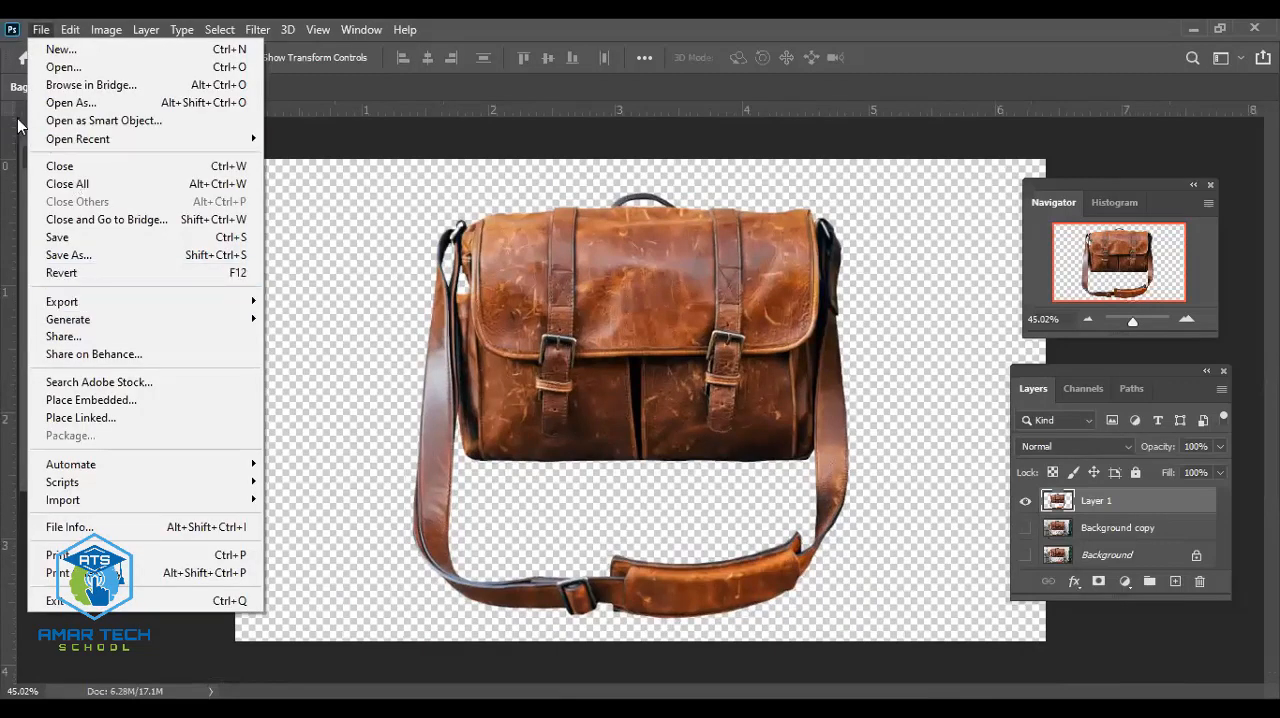
click(116, 256)
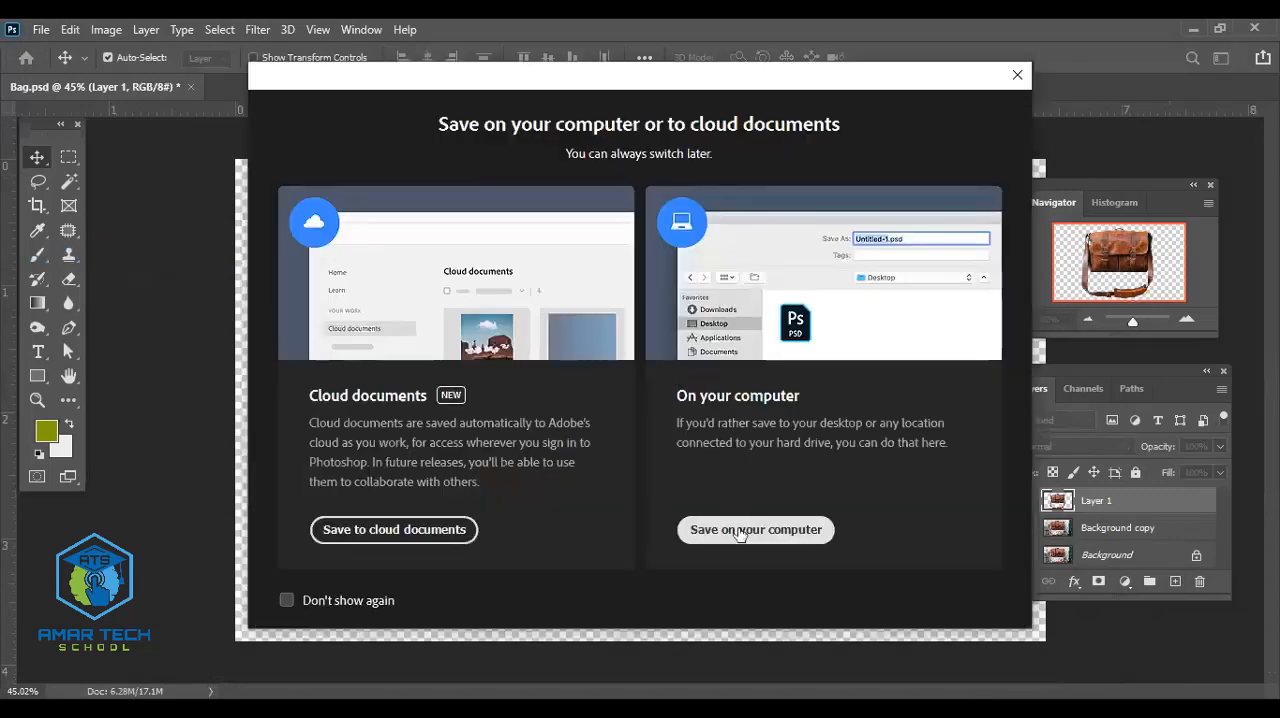
click(738, 530)
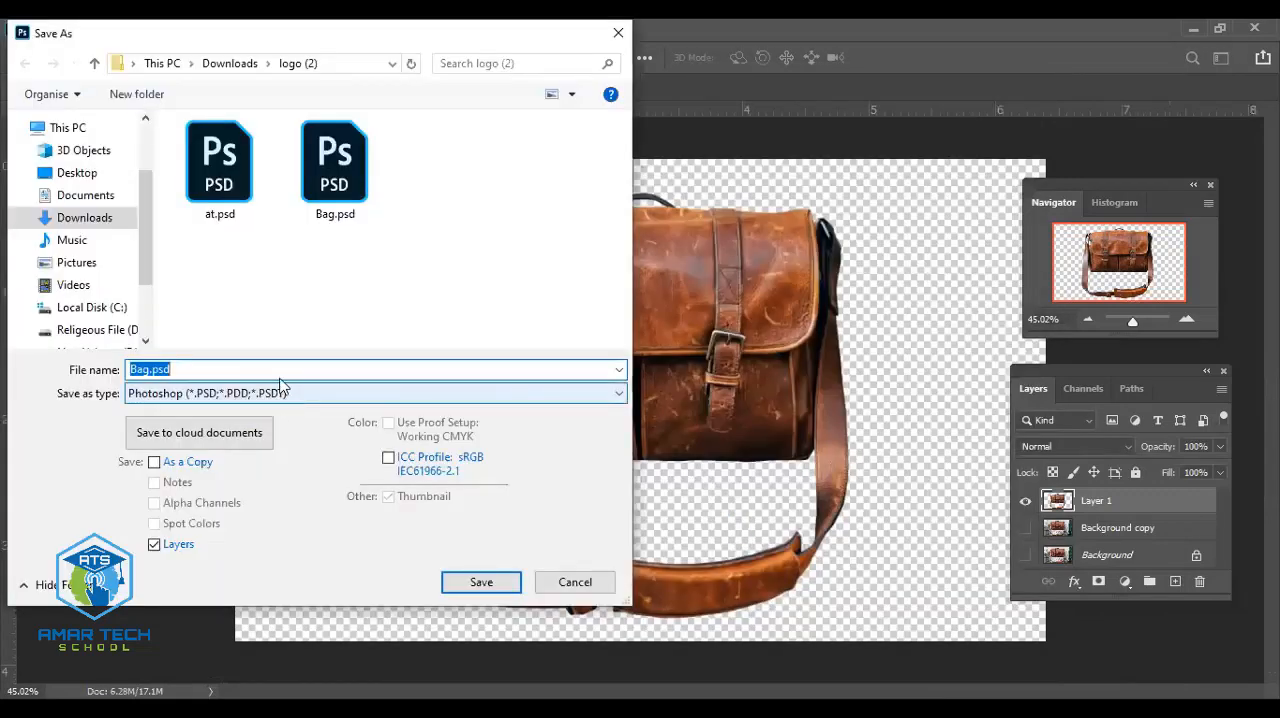
click(280, 370)
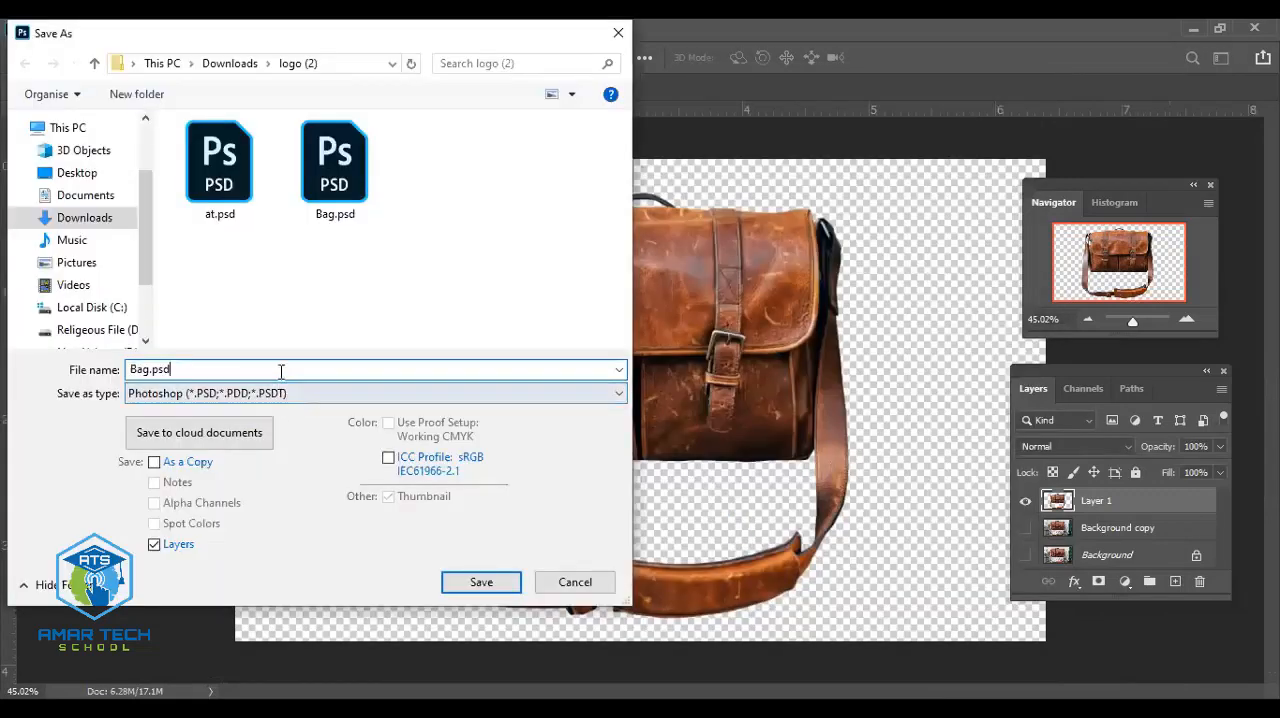
key(BackSpace)
key(BackSpace)
key(BackSpace)
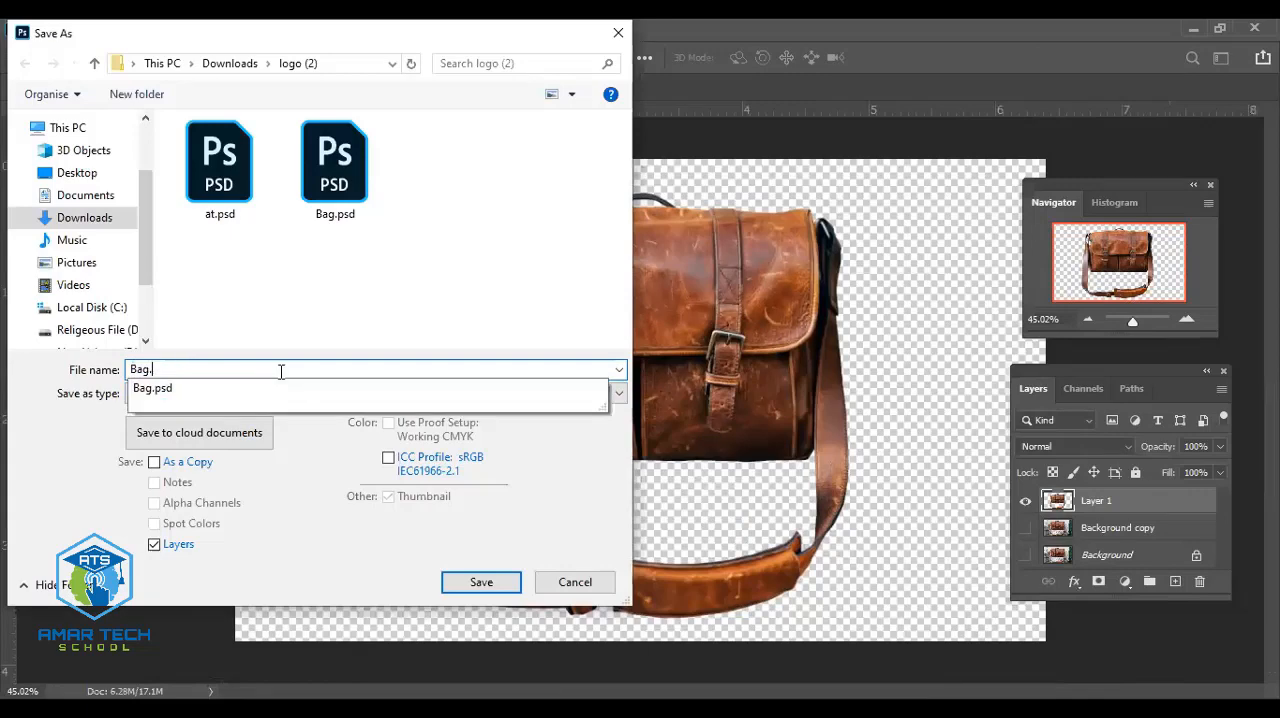
key(BackSpace)
text(png)
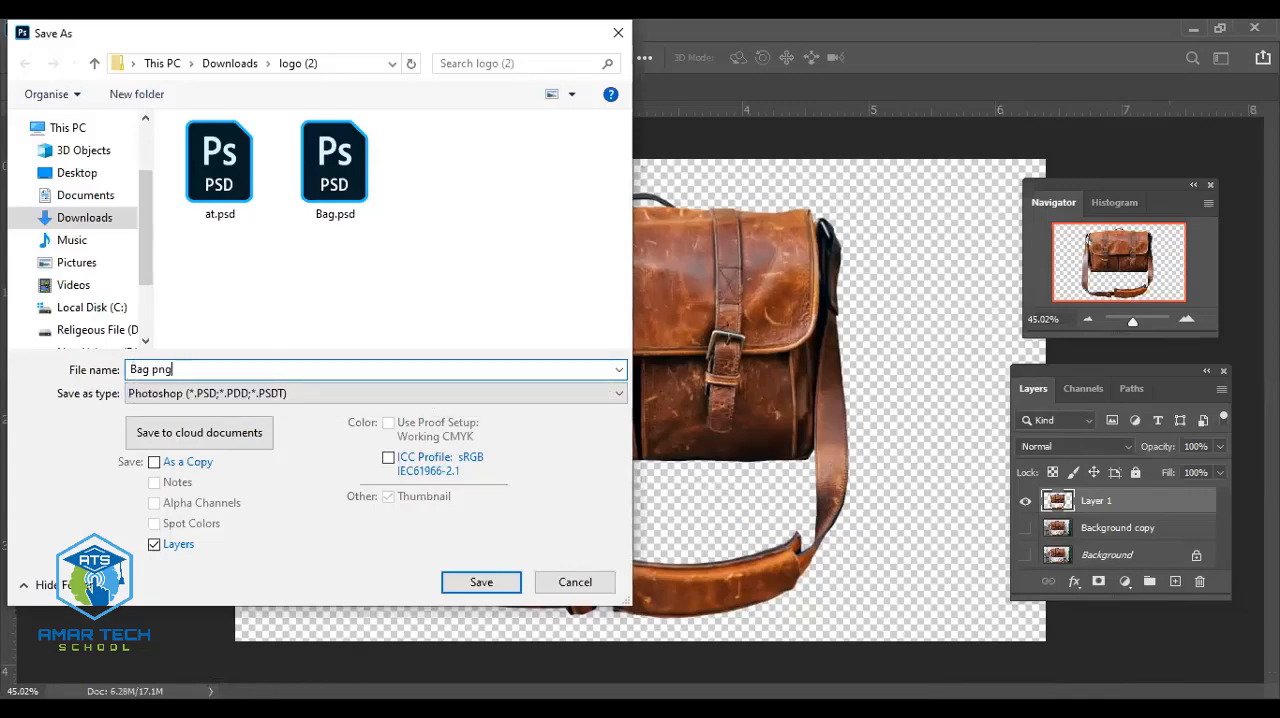
- Save the cut-out bag to the Desktop in PNG format with the Large file size (Fastest saving) option
click(319, 400)
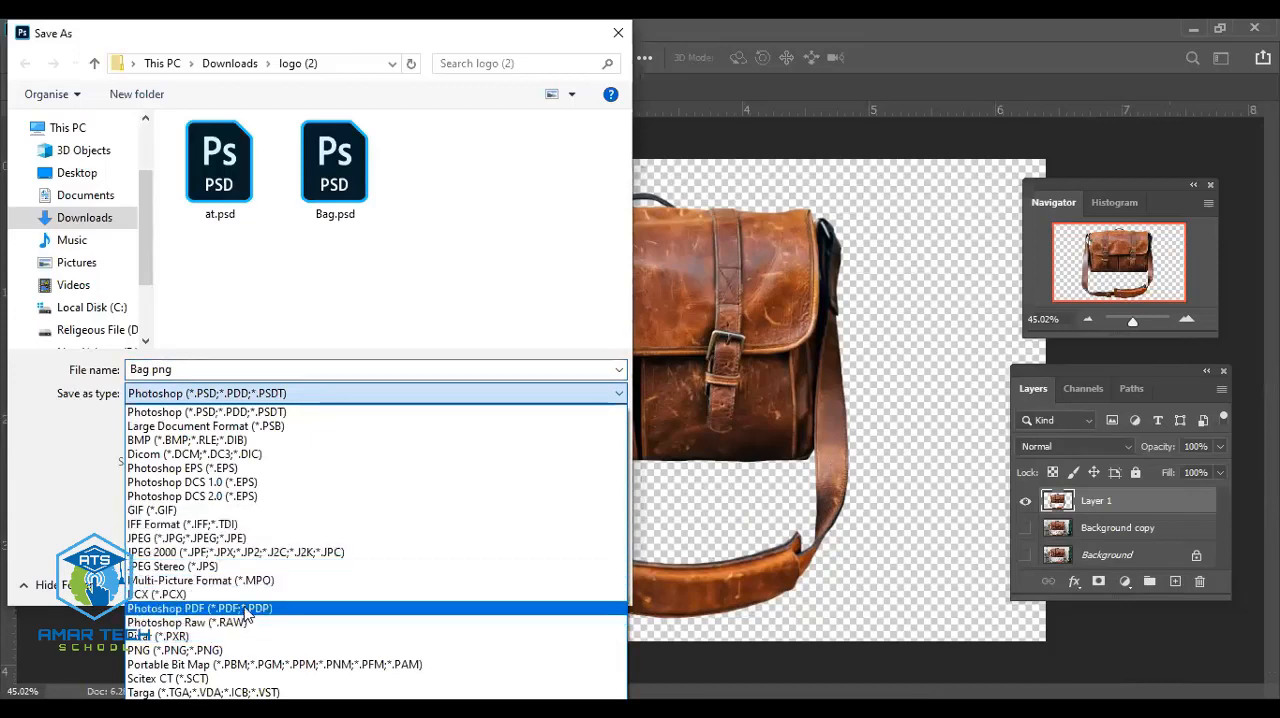
click(237, 652)
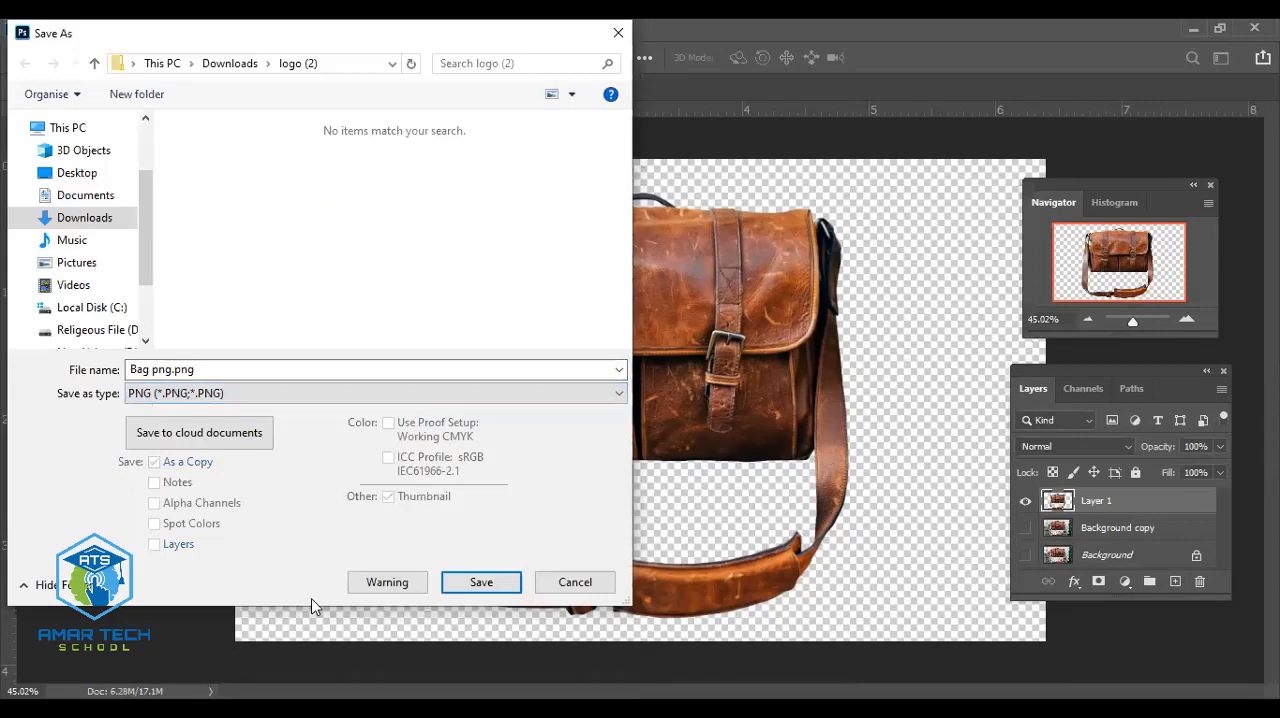
click(82, 177)
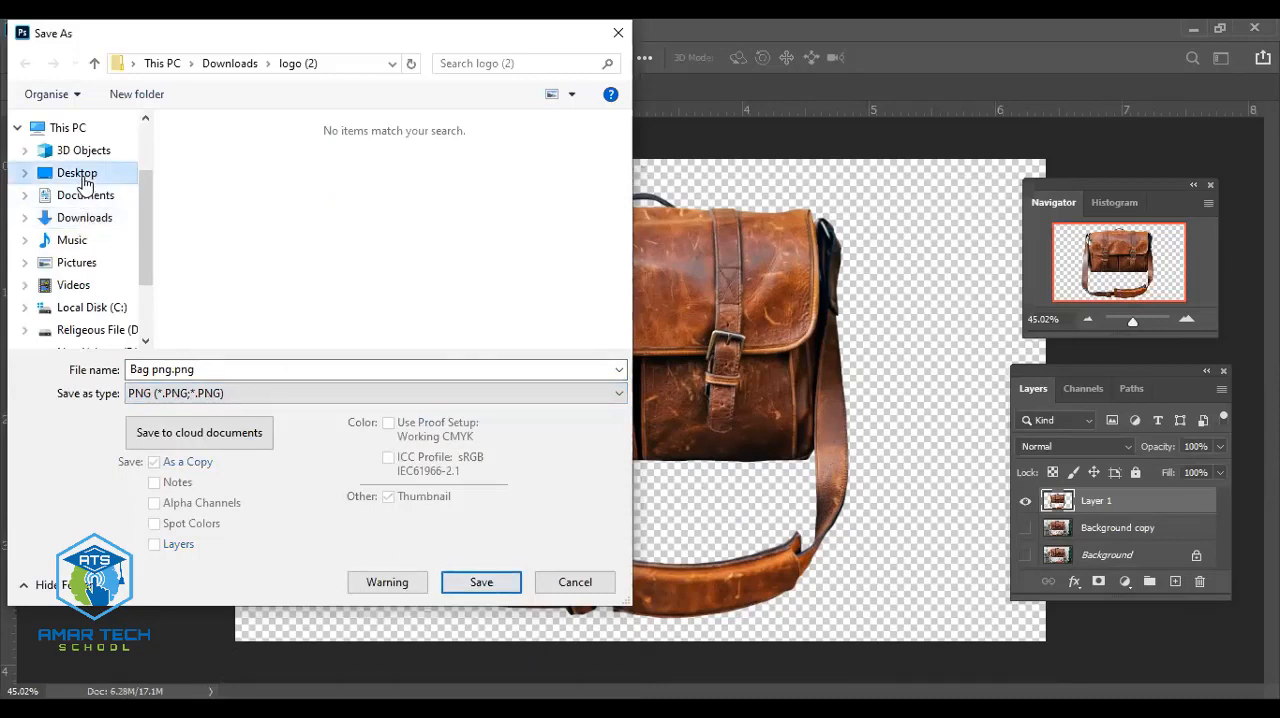
click(482, 583)
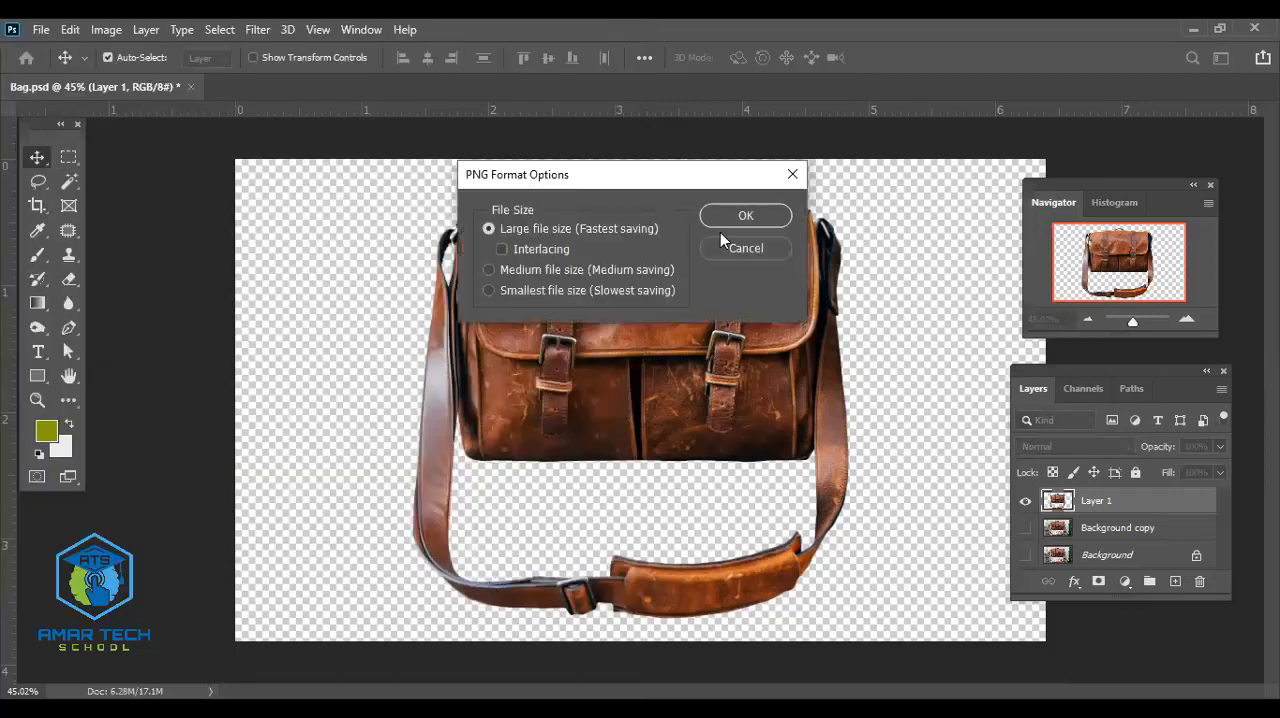
click(729, 219)
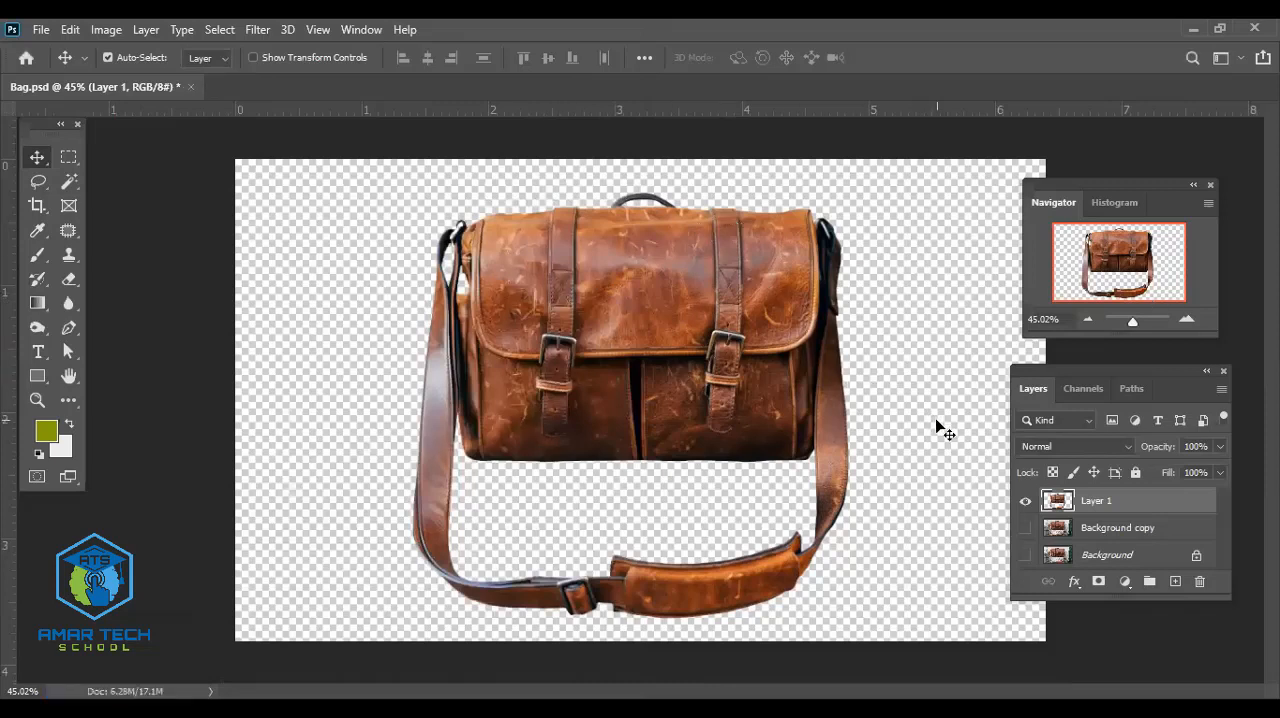
- Add a teal solid color fill layer and place it beneath Layer 1 as the bag's background
click(1124, 582)
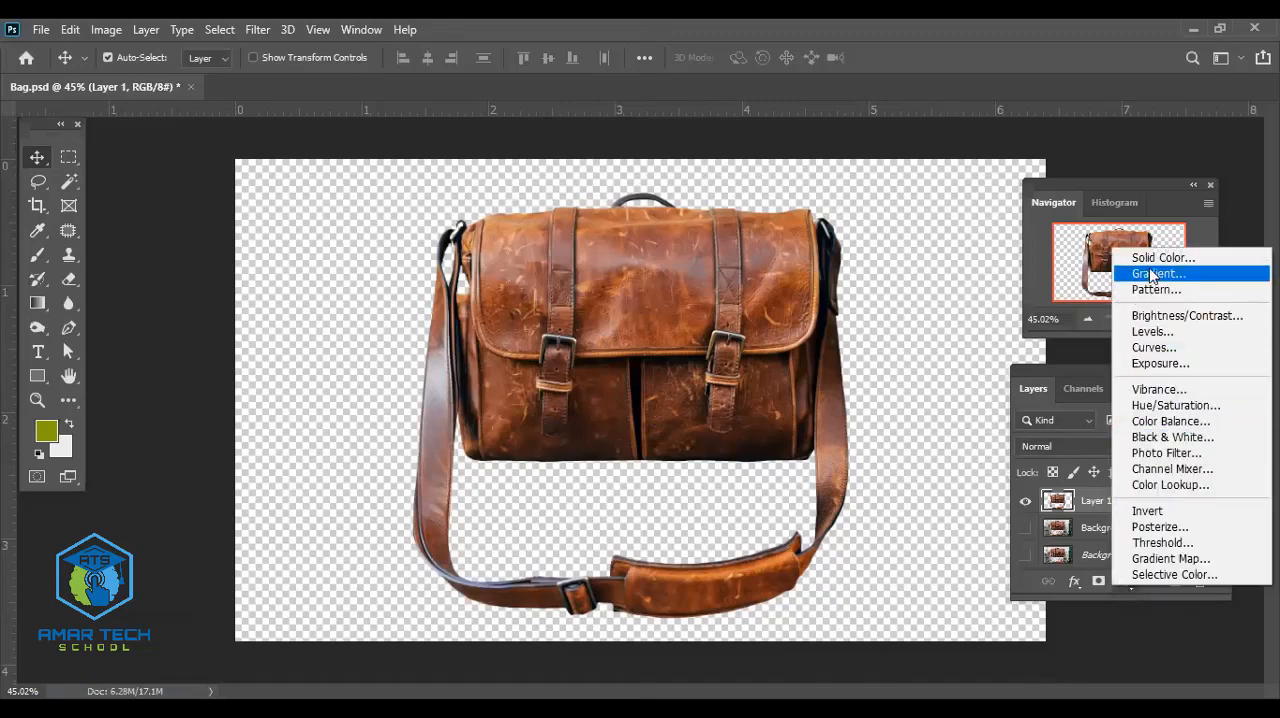
click(1157, 258)
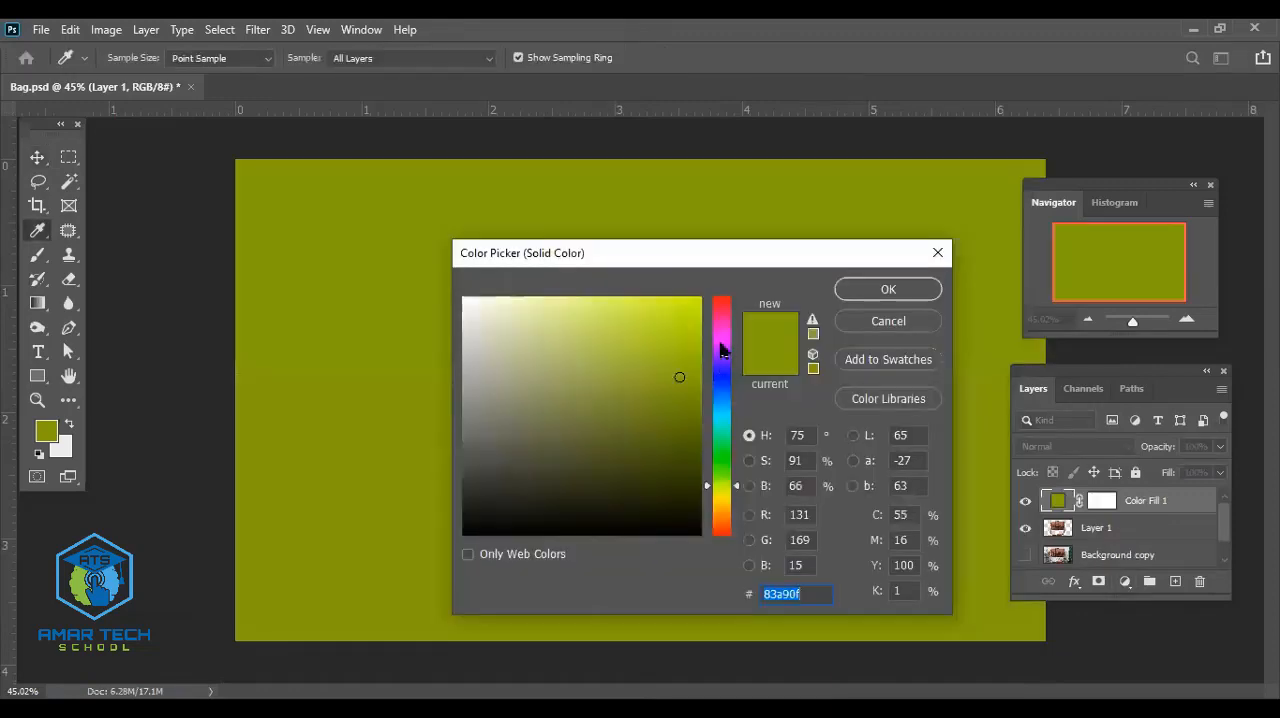
click(720, 340)
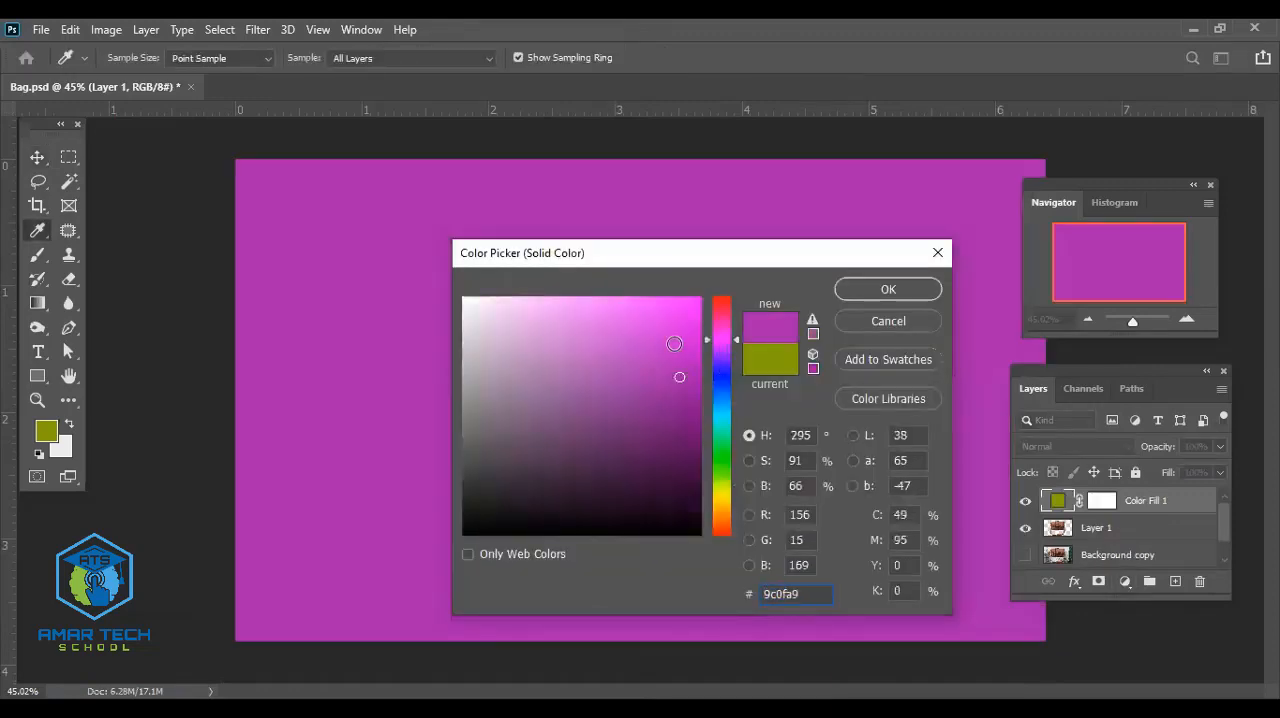
drag(720, 340, 726, 427)
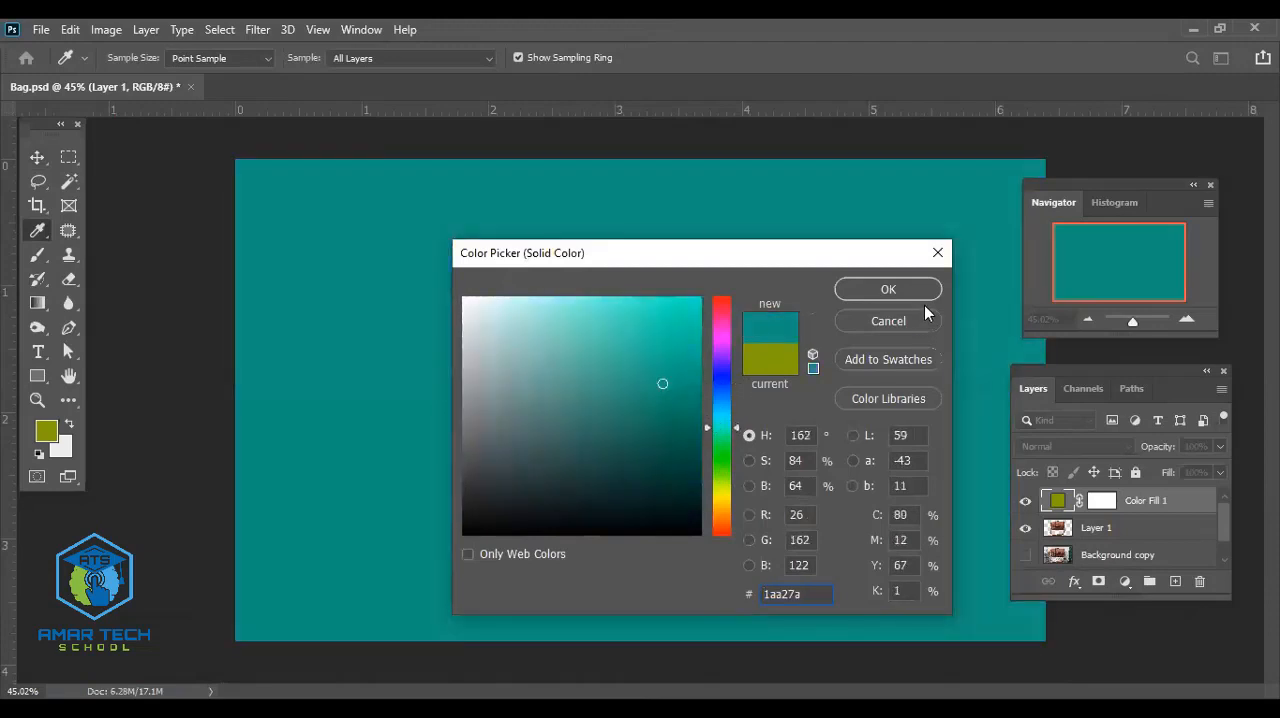
click(909, 294)
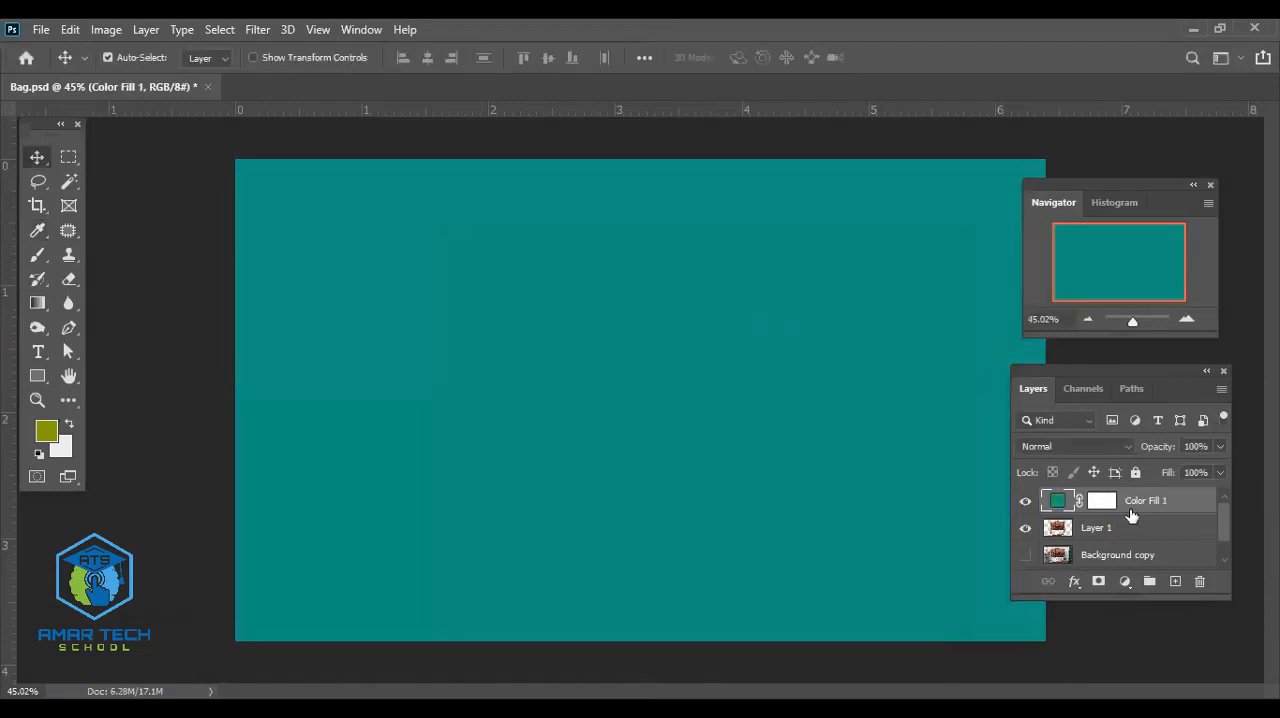
drag(1131, 515, 1126, 541)
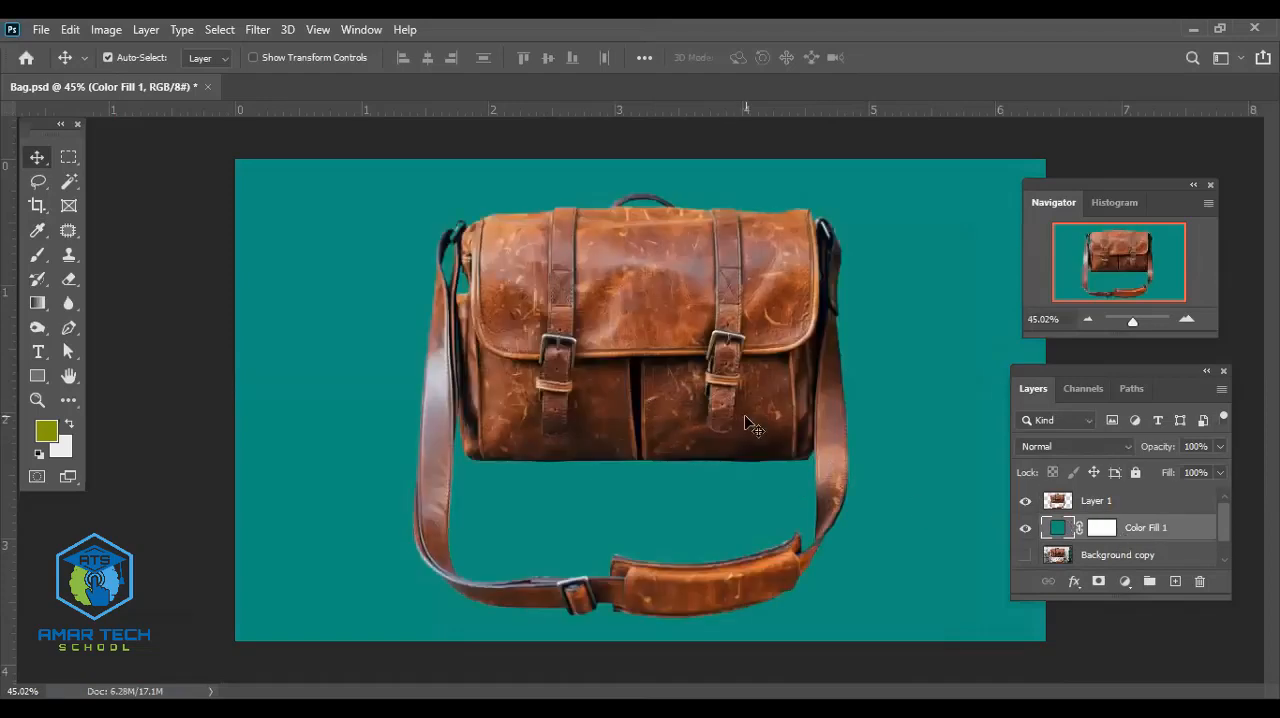
- Examine the cut-out bag's edges and buckle details up close against the teal background
scroll(744, 415, up, 5)
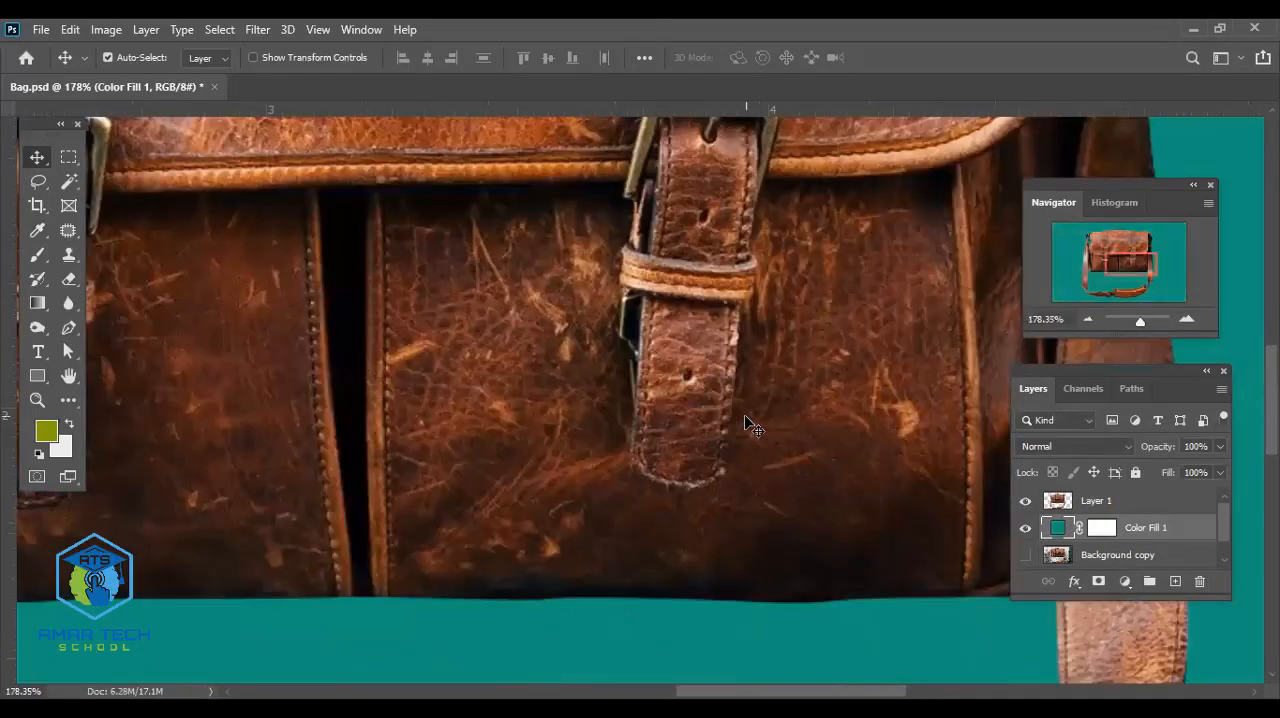
scroll(744, 423, down, 2)
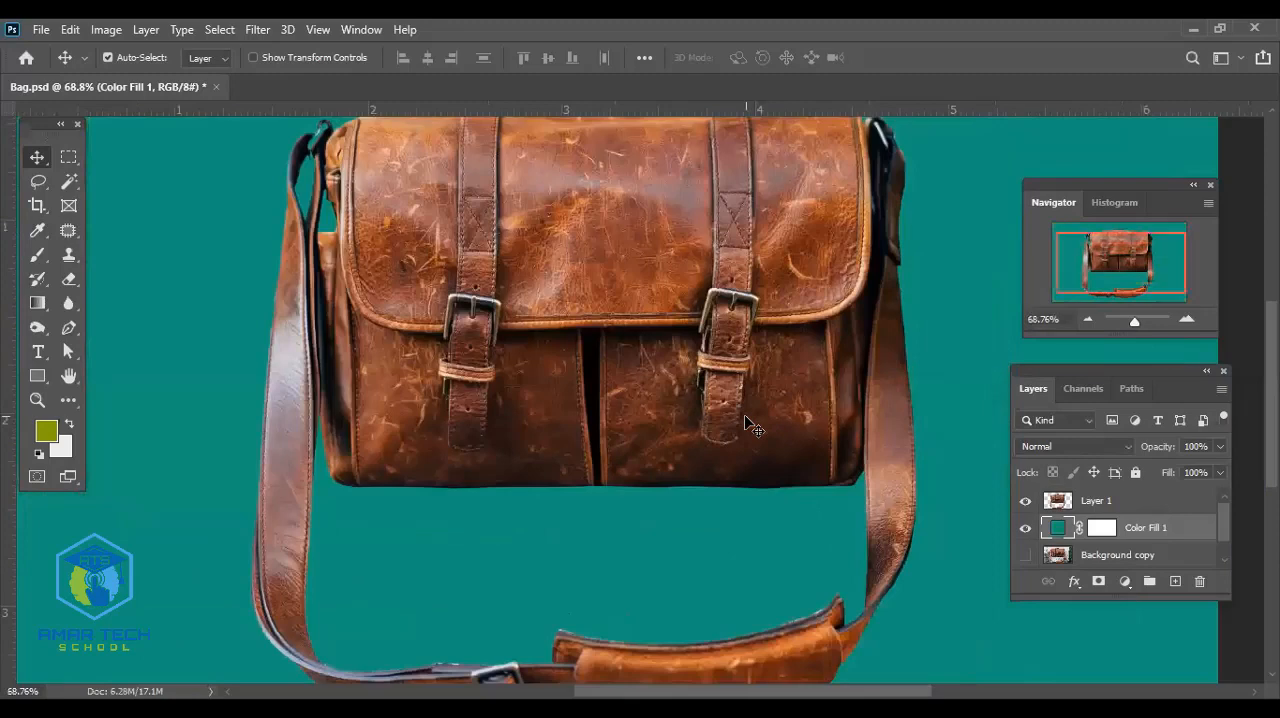
scroll(744, 423, up, 4)
scroll(743, 423, down, 5)
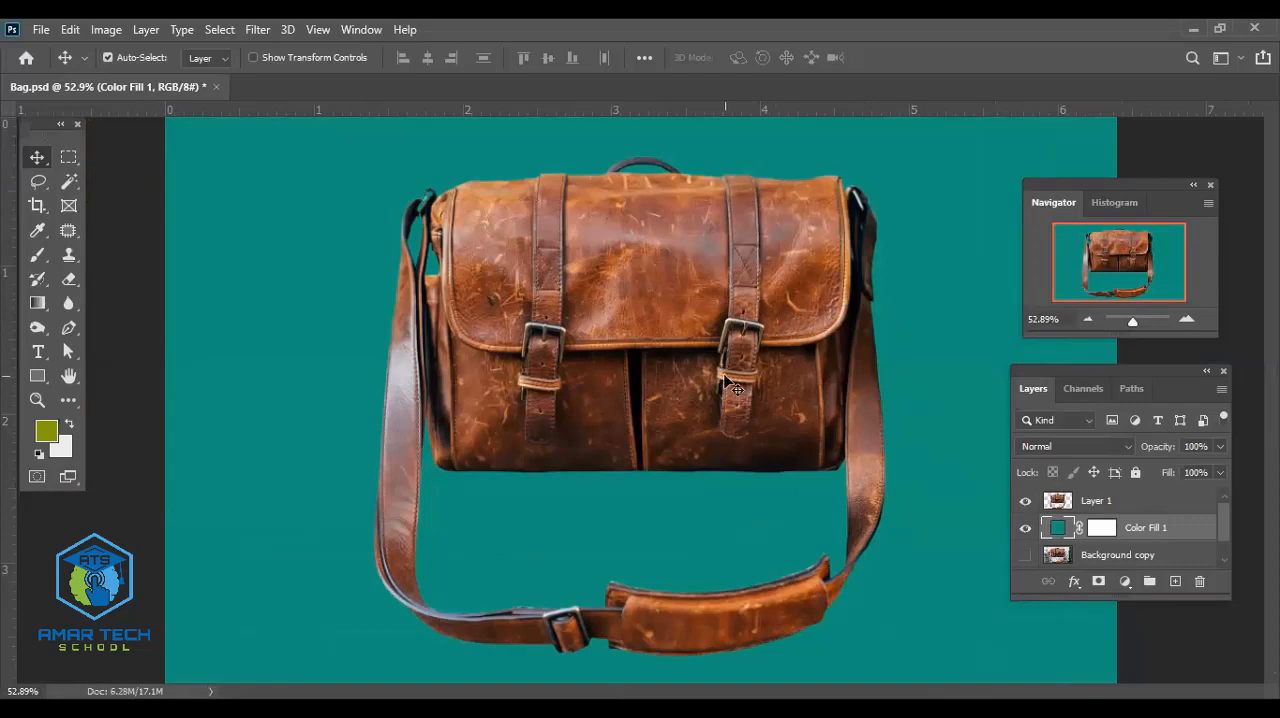
scroll(730, 385, up, 3)
scroll(727, 382, up, 2)
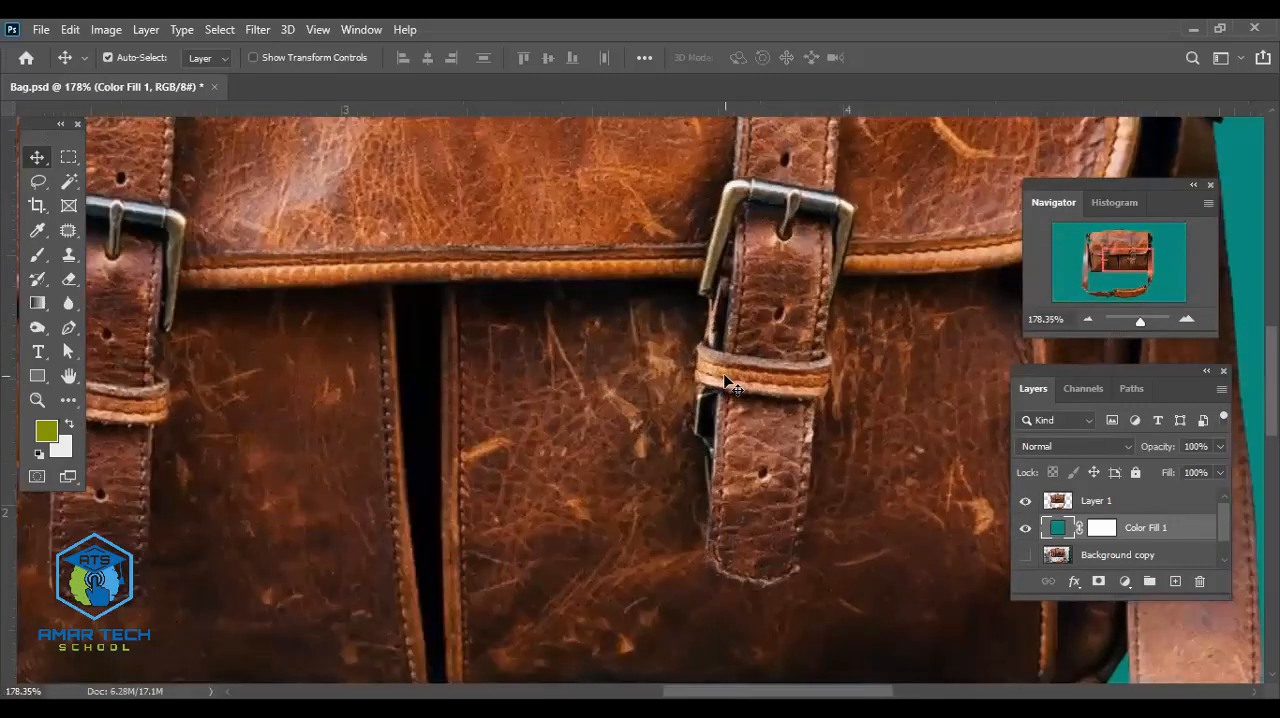
scroll(727, 382, down, 3)
scroll(727, 381, down, 2)
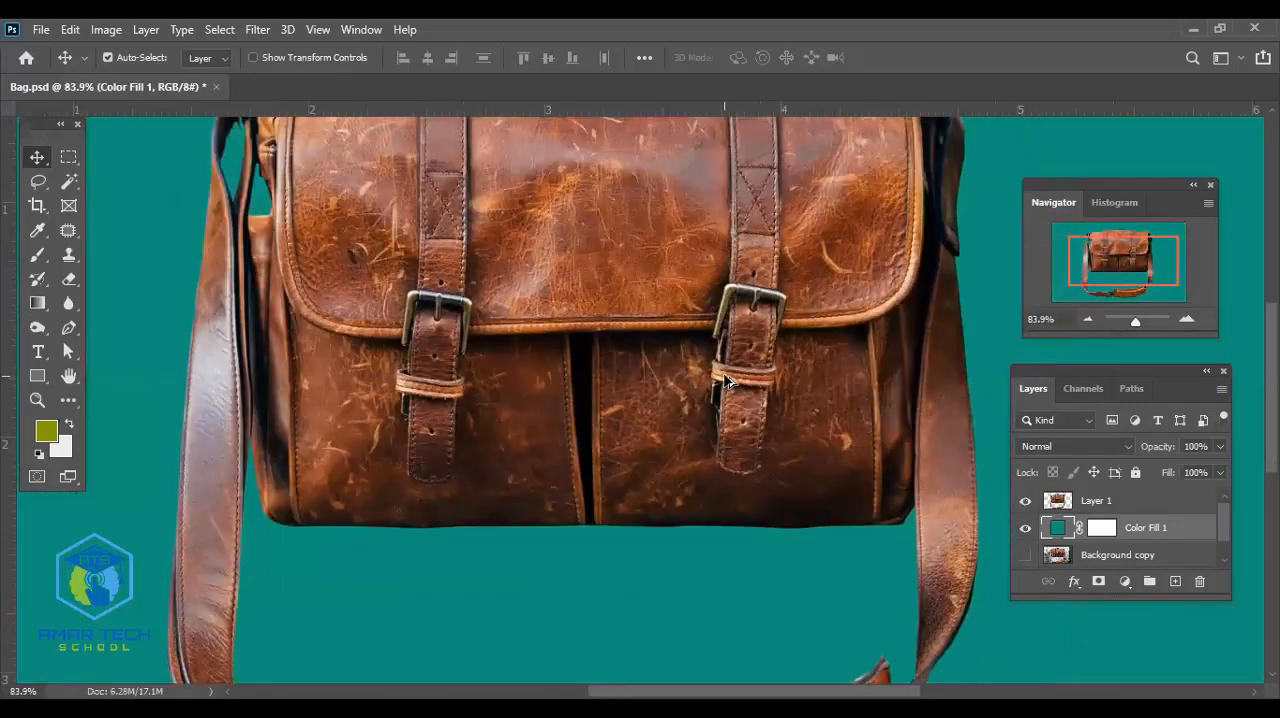
scroll(727, 381, down, 3)
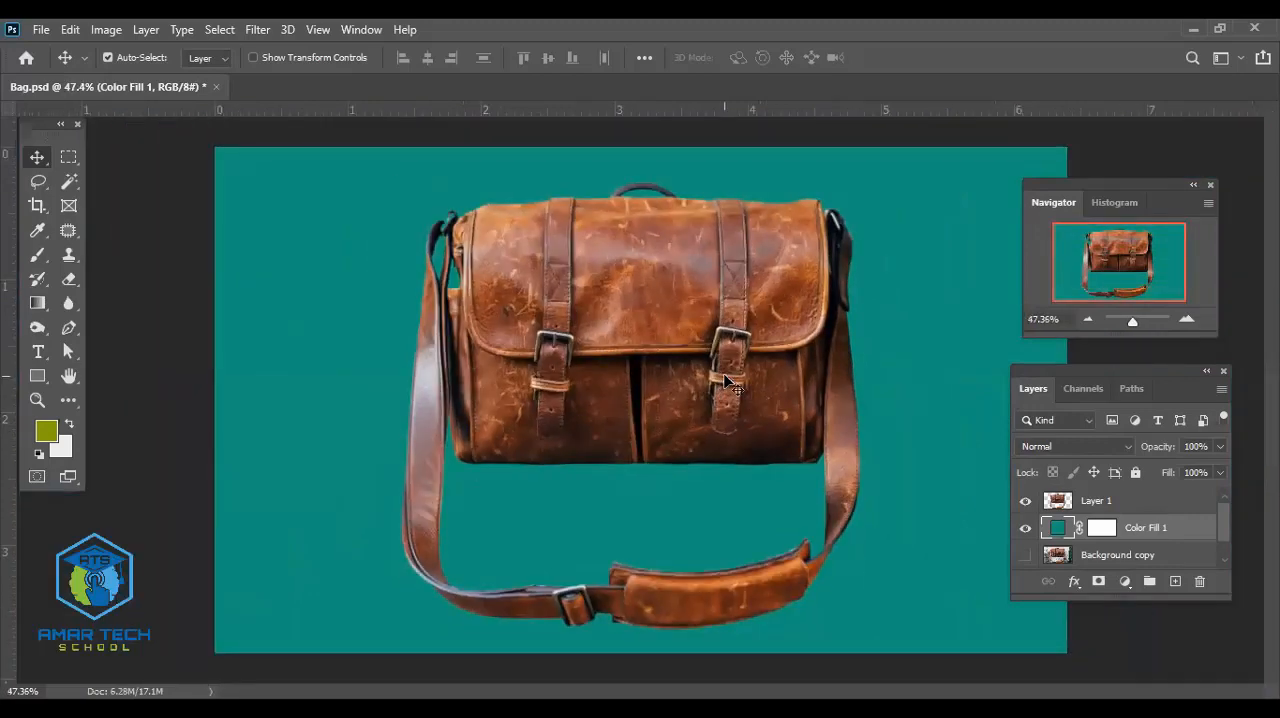
- Hide the Color Fill 1 layer and make Layer 1 the active layer
click(1025, 529)
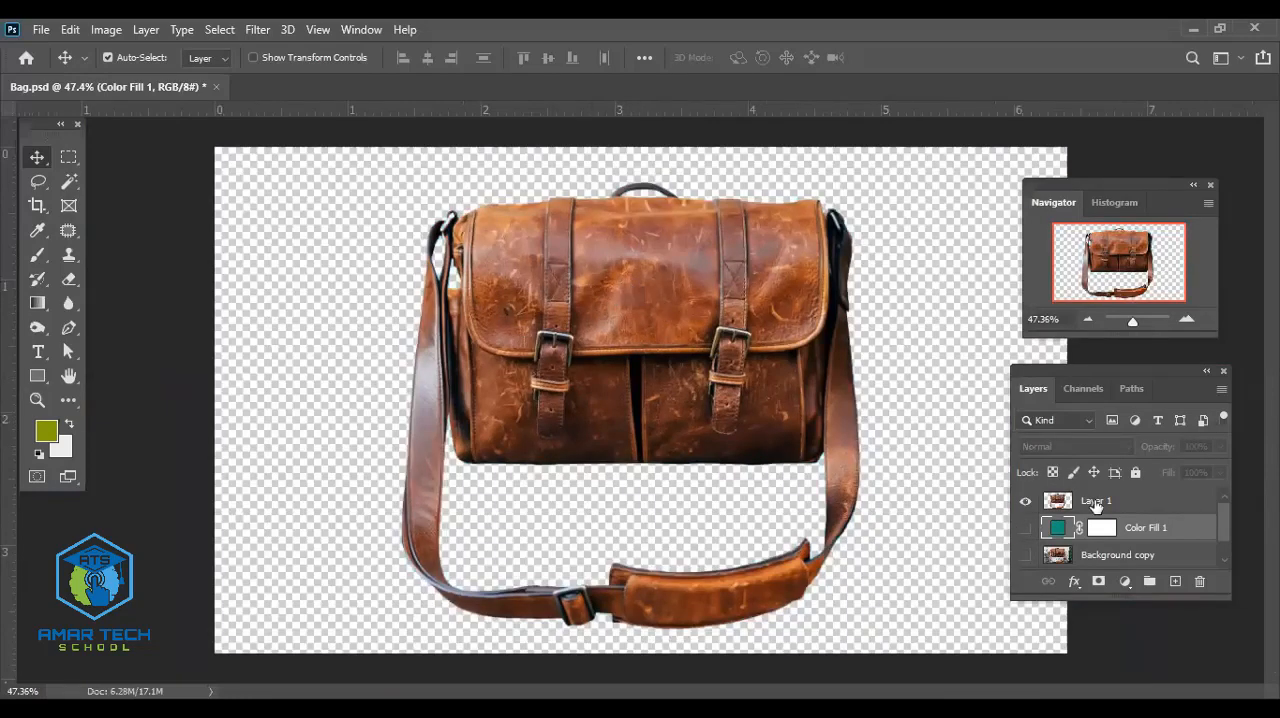
click(1096, 506)
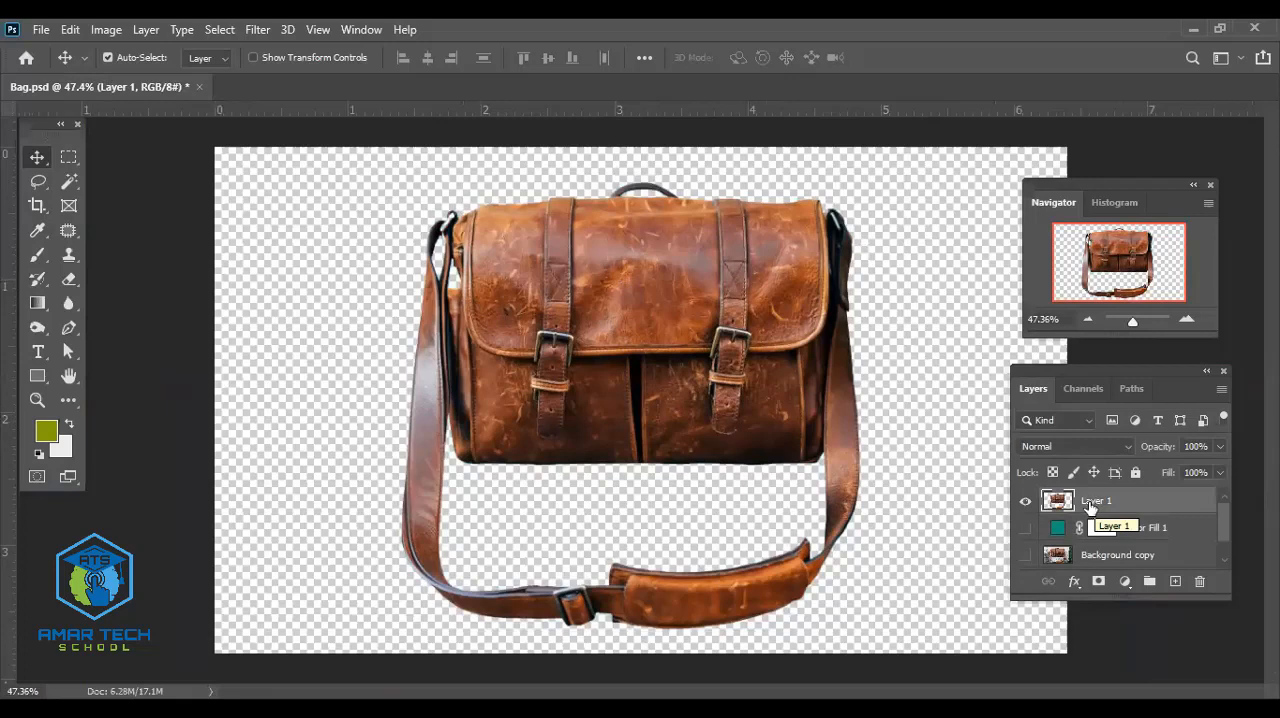
- Try recoloring the bag blue with a Hue/Saturation adjustment layer above Layer 1, and delete that adjustment layer
click(1124, 581)
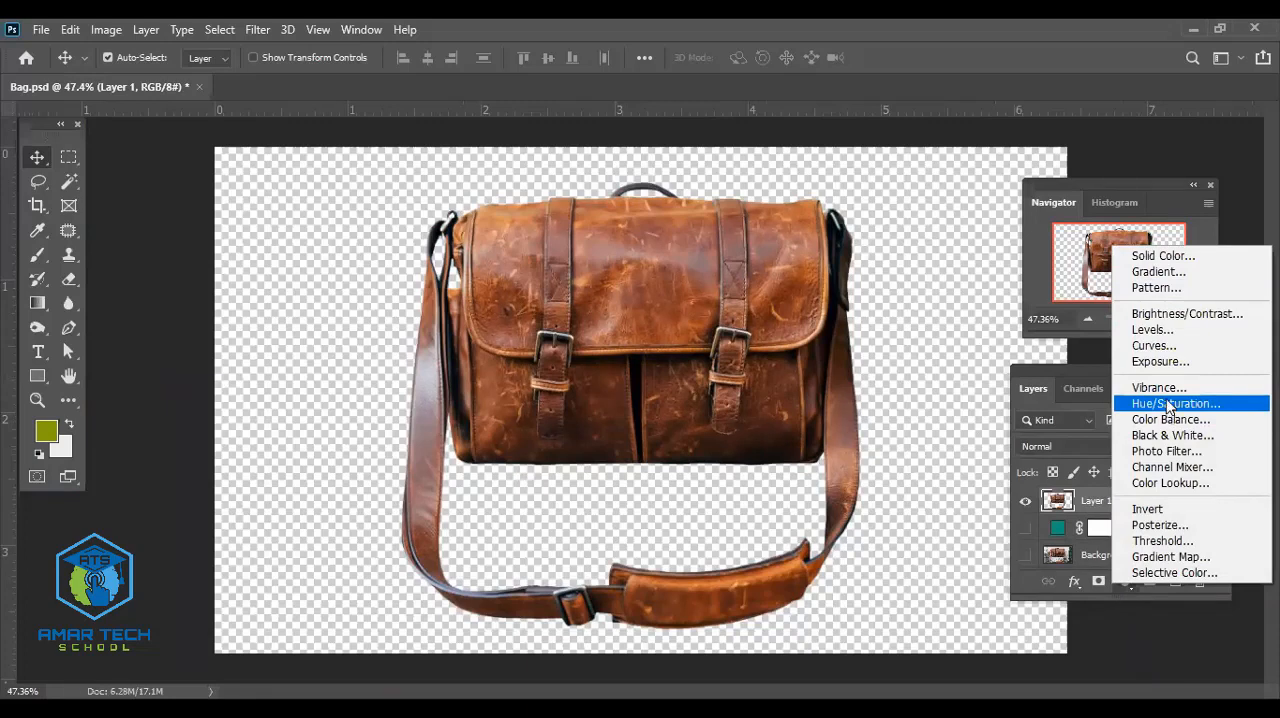
click(1166, 404)
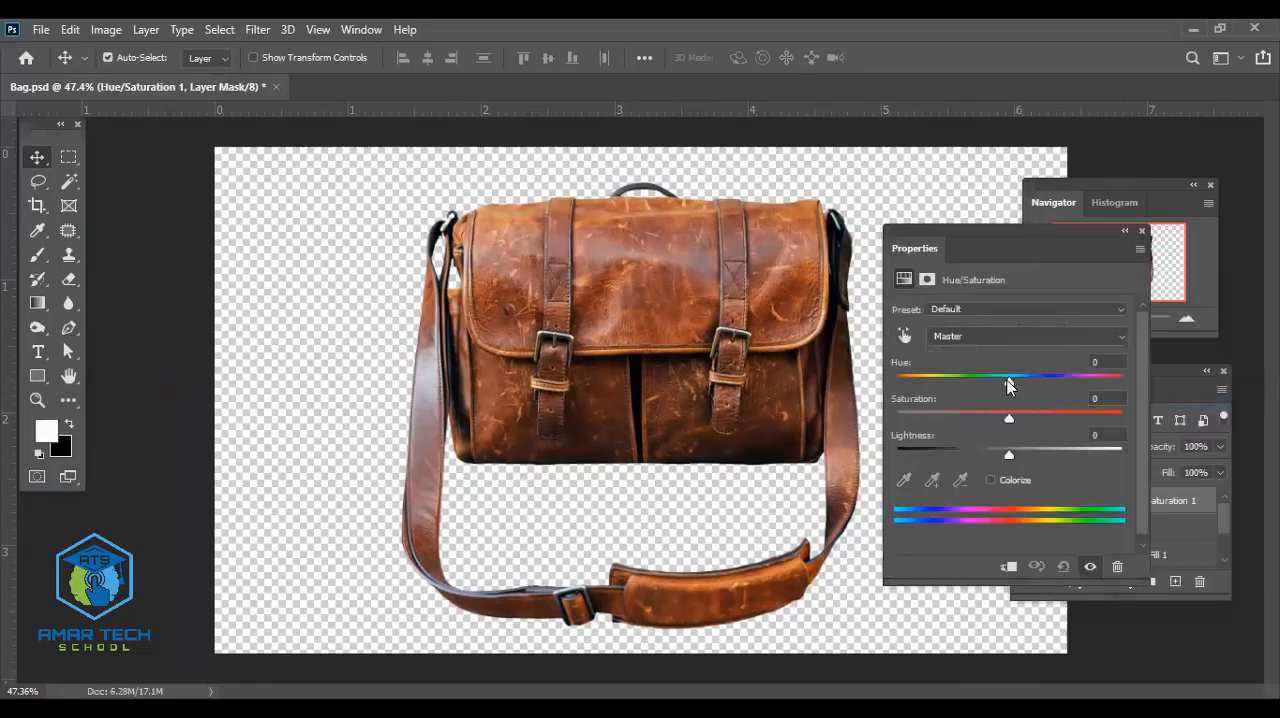
drag(1009, 384, 1123, 377)
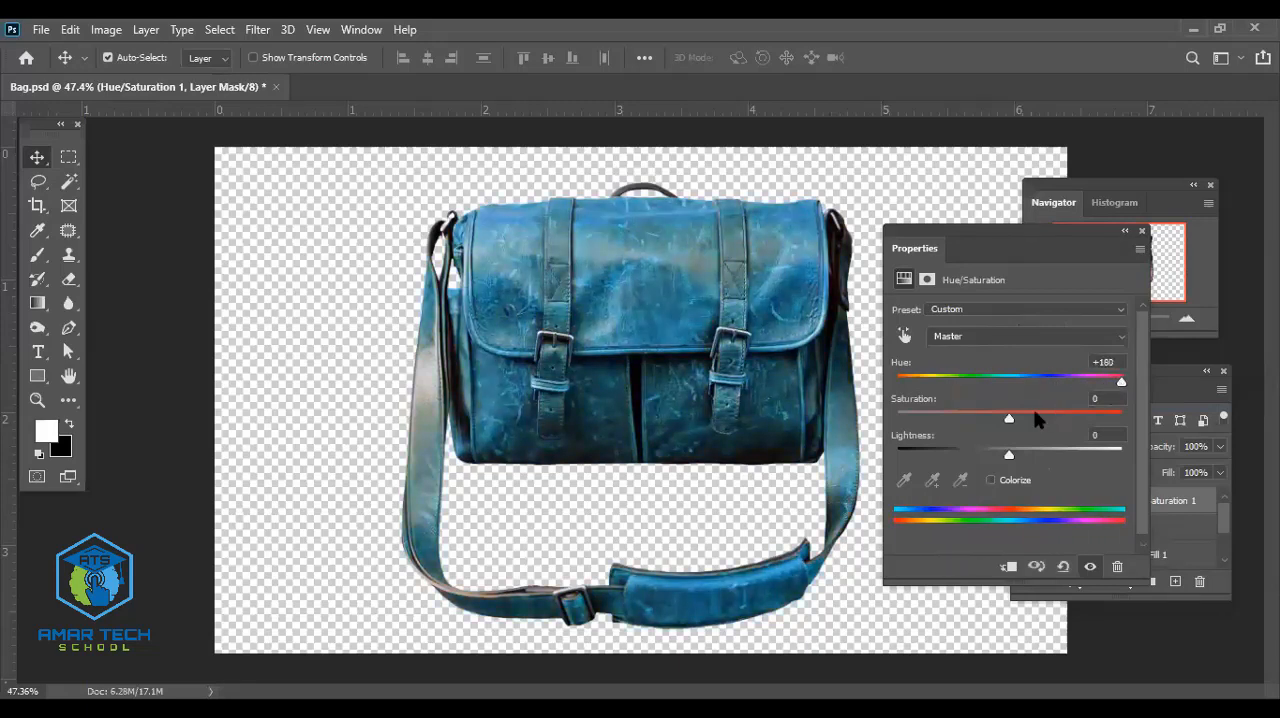
mouse_move(1010, 415)
mouse_down()
mouse_move(1110, 418)
mouse_move(962, 421)
mouse_move(1022, 418)
mouse_move(1010, 418)
mouse_up()
drag(1121, 382, 894, 384)
click(1141, 231)
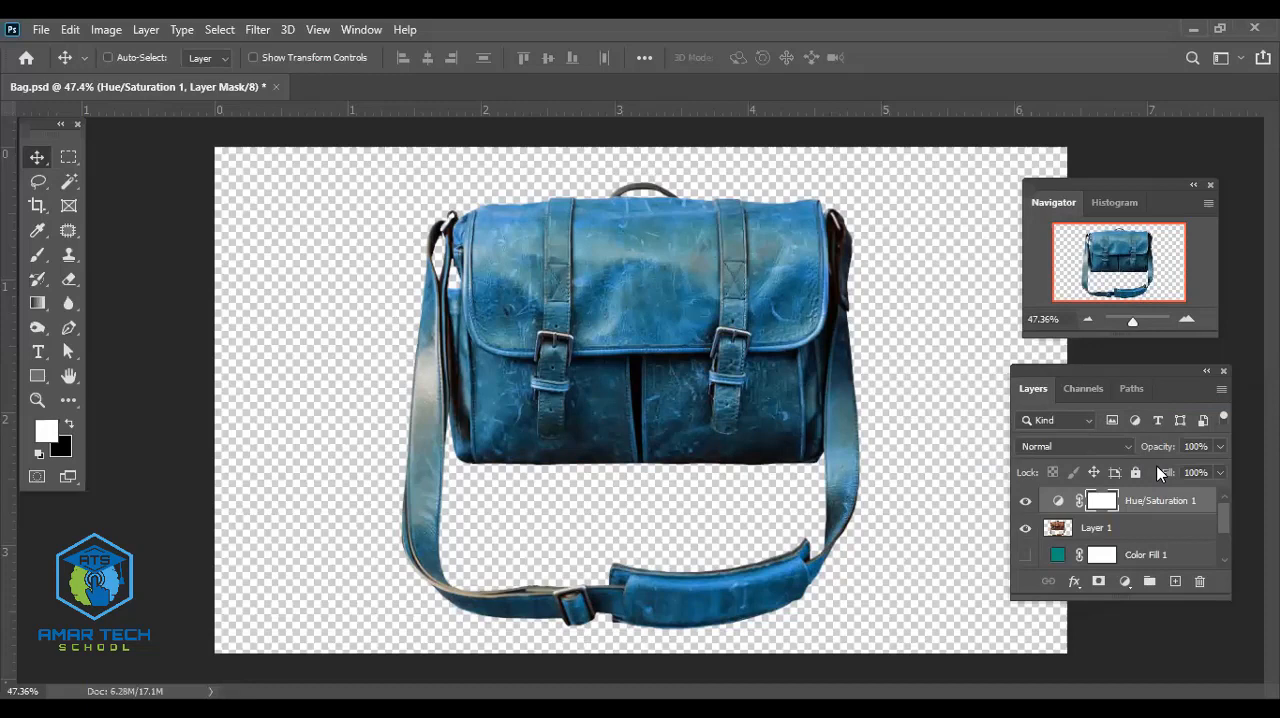
drag(1145, 502, 1199, 583)
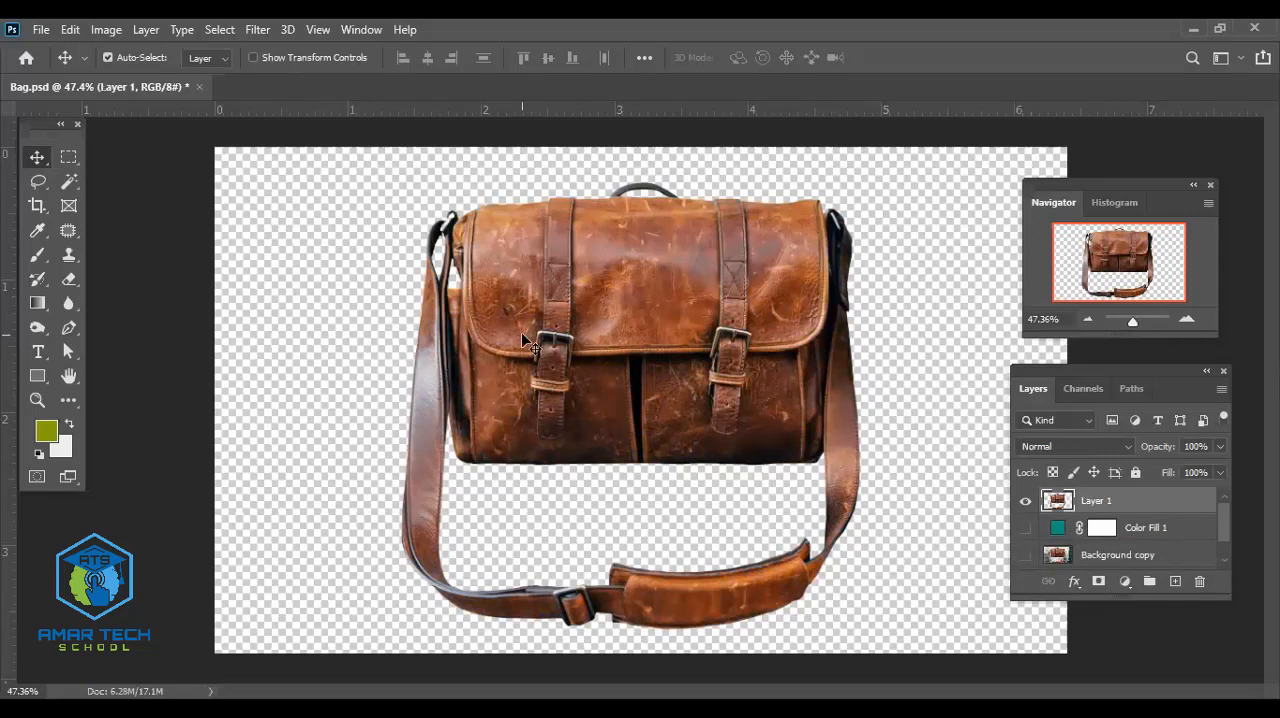
click(1126, 584)
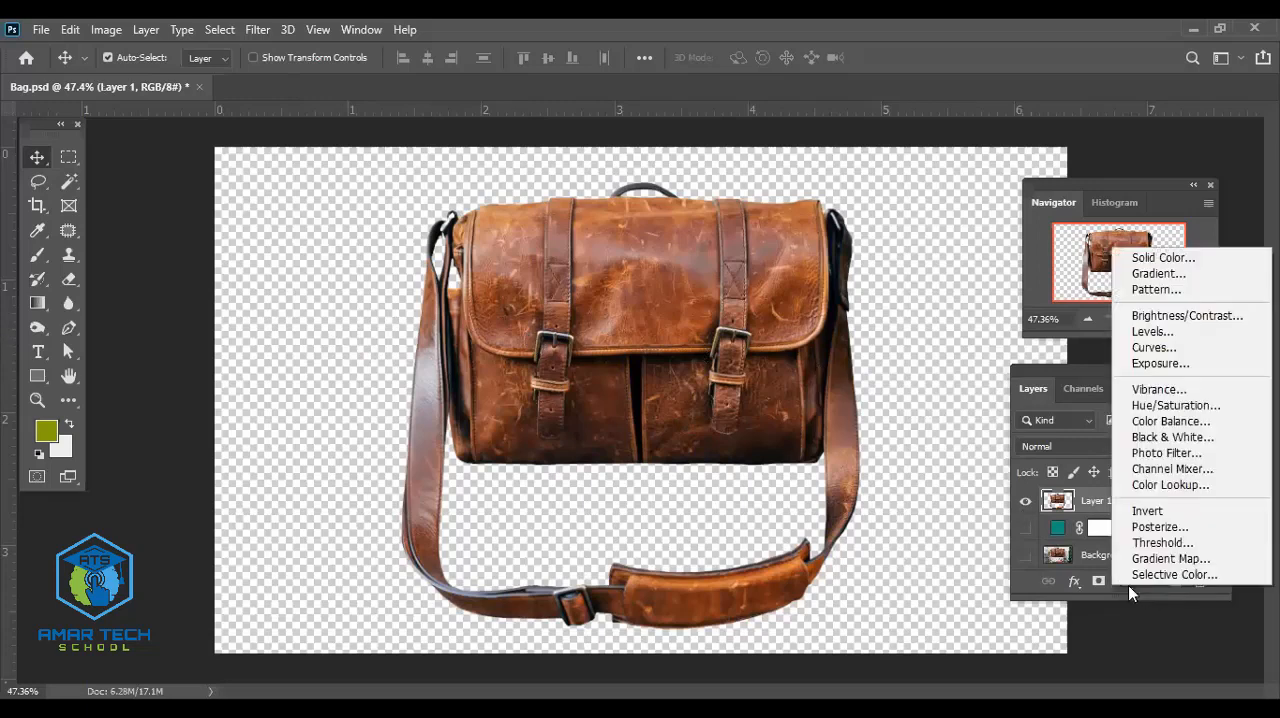
click(1176, 277)
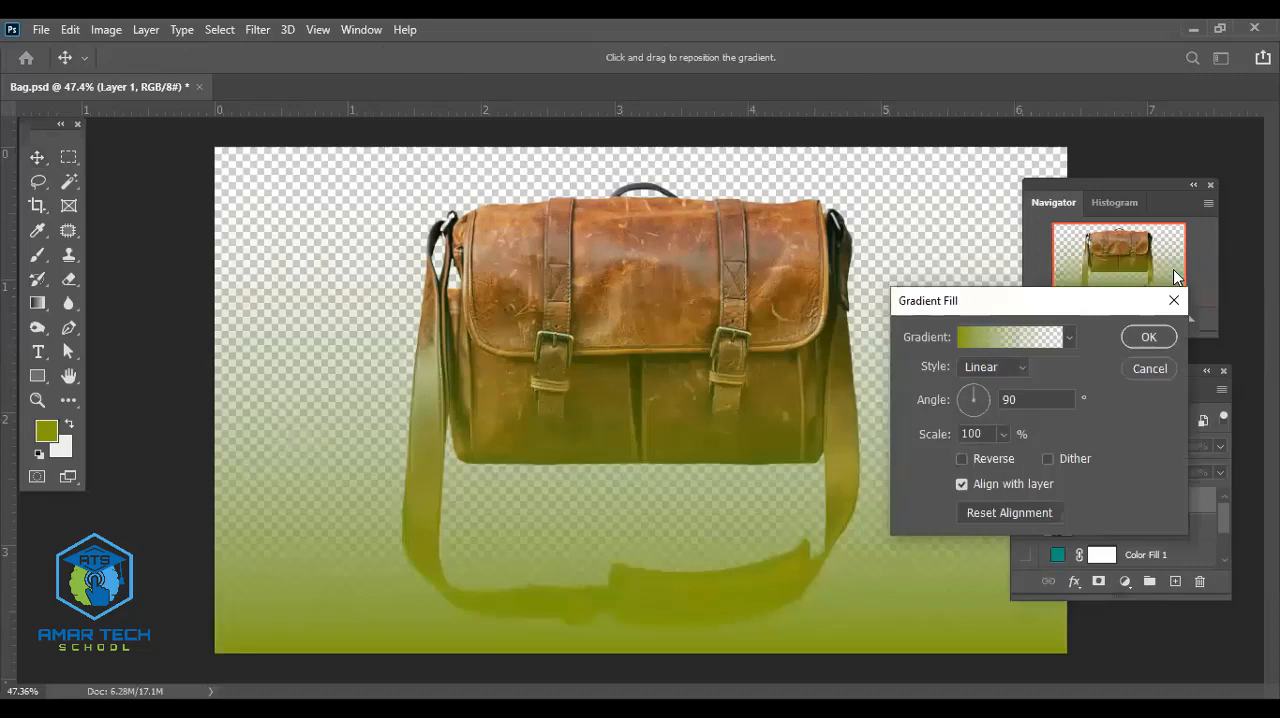
click(1174, 300)
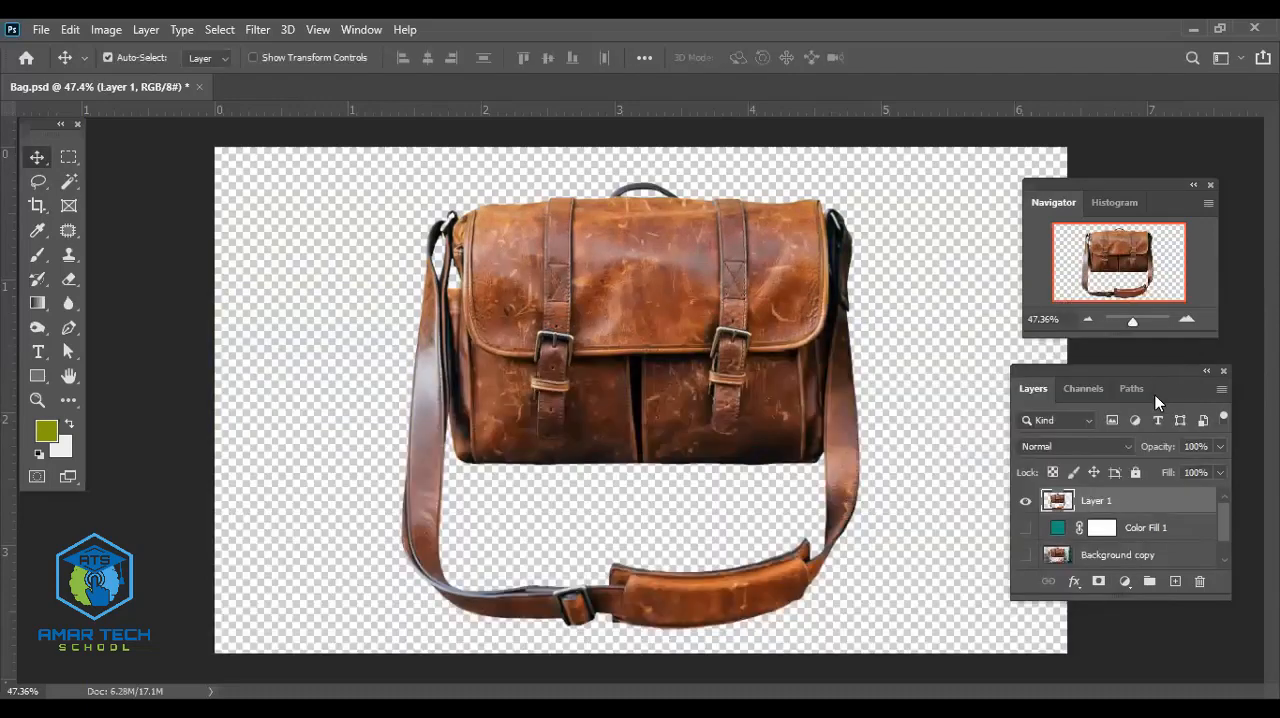
- Make Color Fill 1 the active layer in the layer stack
scroll(1132, 535, down, 2)
scroll(1132, 535, up, 2)
scroll(1132, 538, down, 1)
scroll(1132, 538, up, 1)
scroll(1132, 538, down, 1)
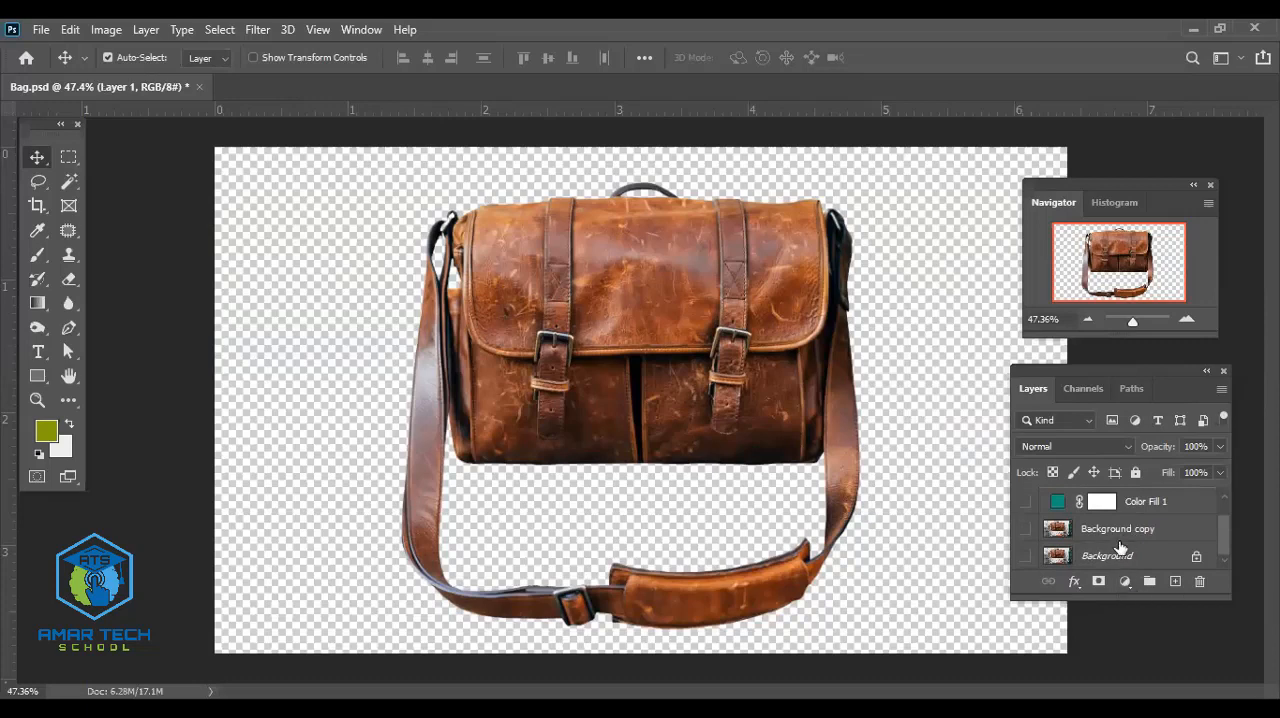
click(1127, 505)
scroll(1130, 512, up, 1)
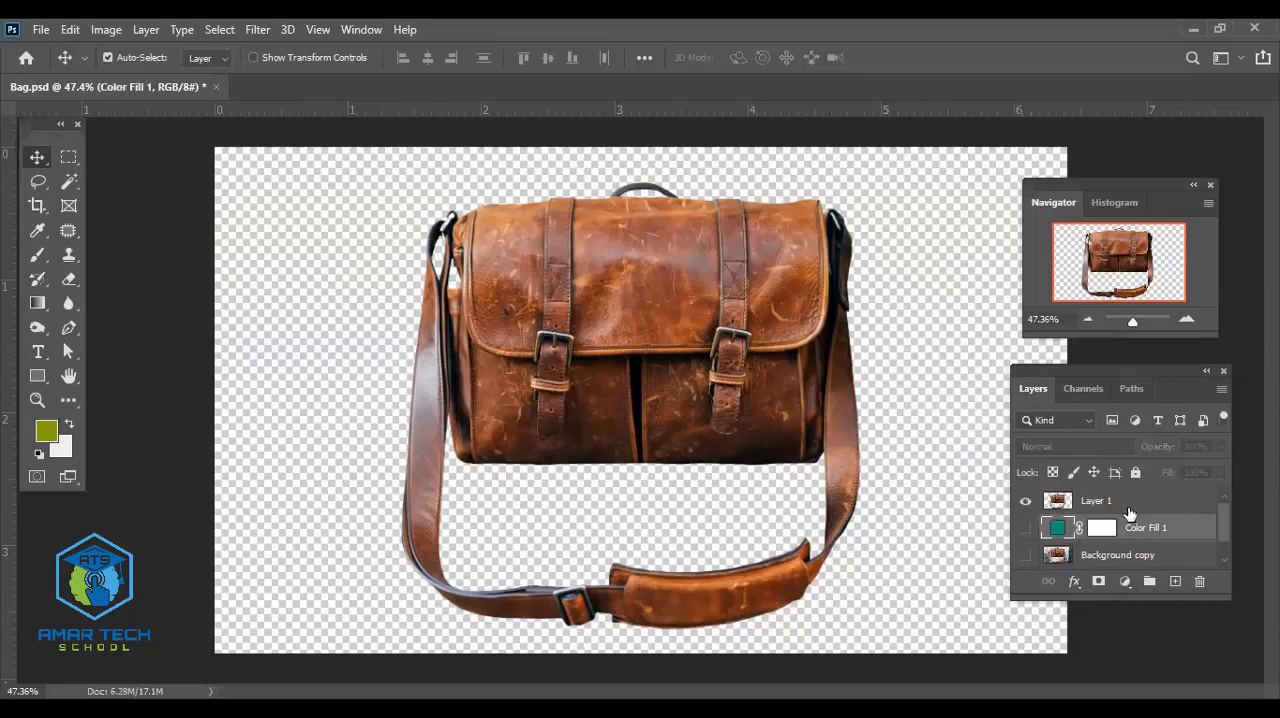
- Add a magenta (a70fa9) solid color fill layer between Layer 1 and Color Fill 1
click(1126, 581)
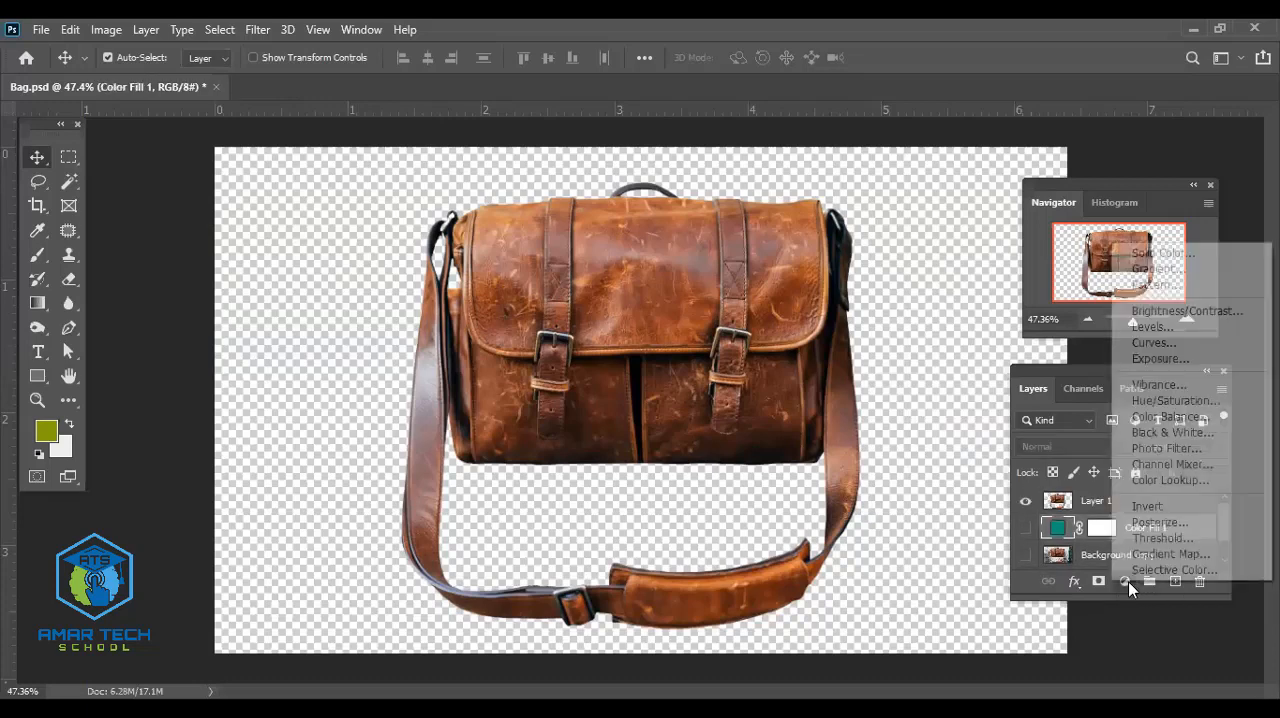
click(1166, 252)
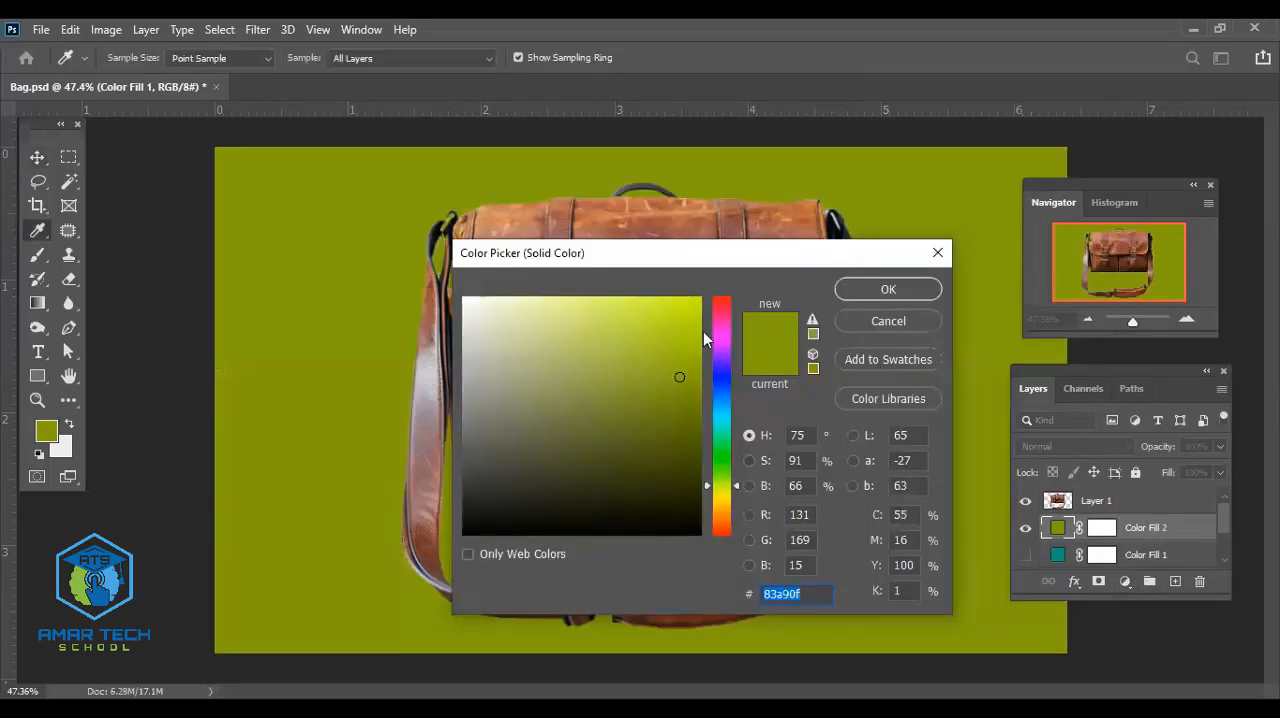
click(716, 338)
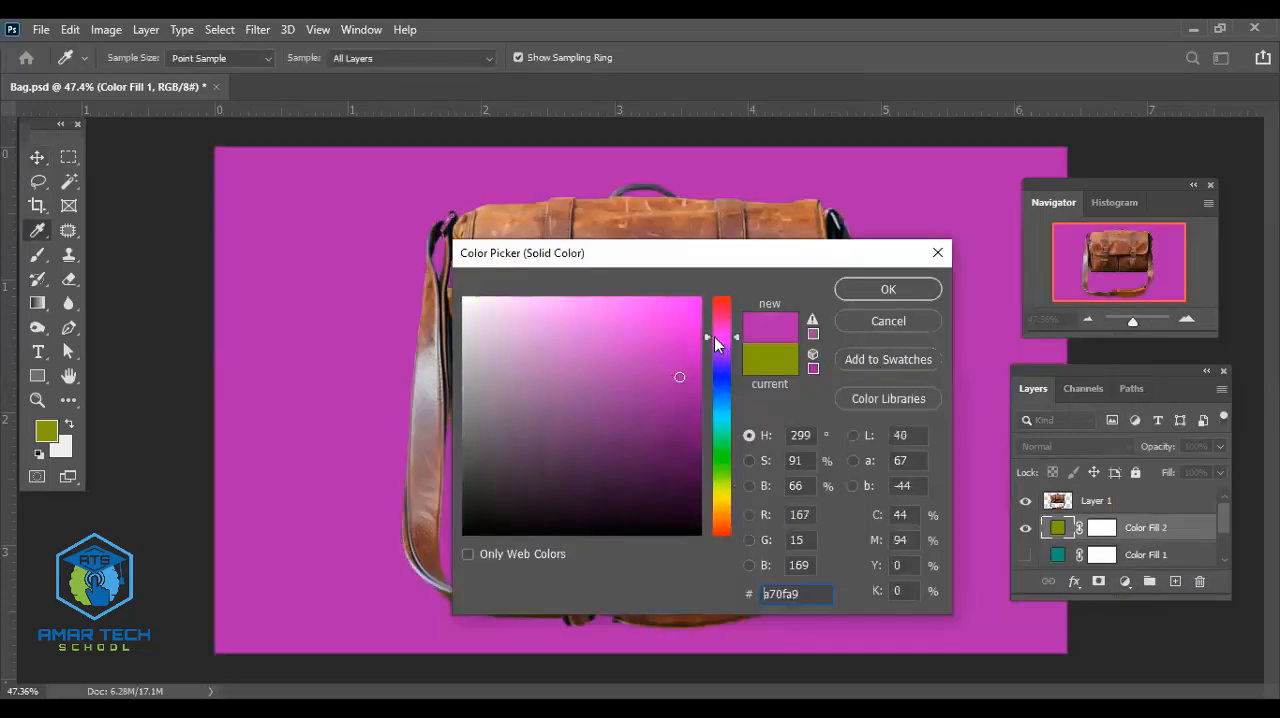
click(882, 290)
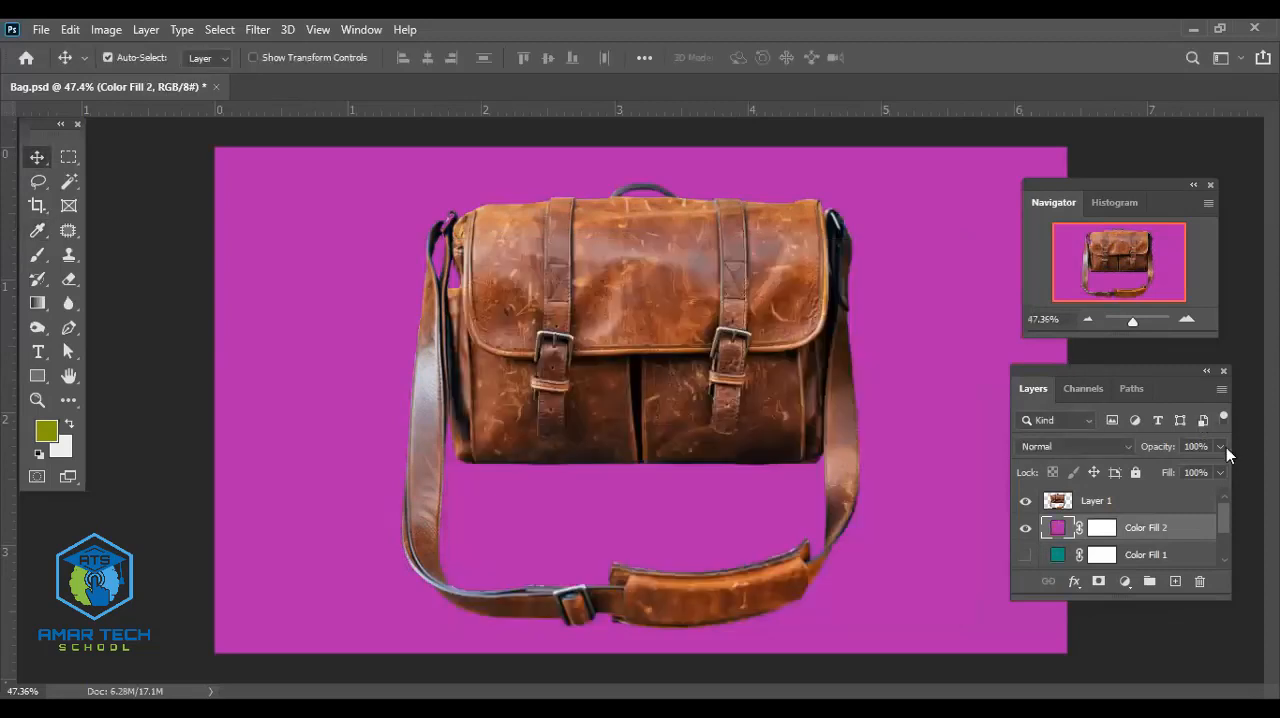
- Soften the magenta fill layer to a muted purple, hide it and delete that layer
double_click(1056, 529)
drag(677, 368, 506, 420)
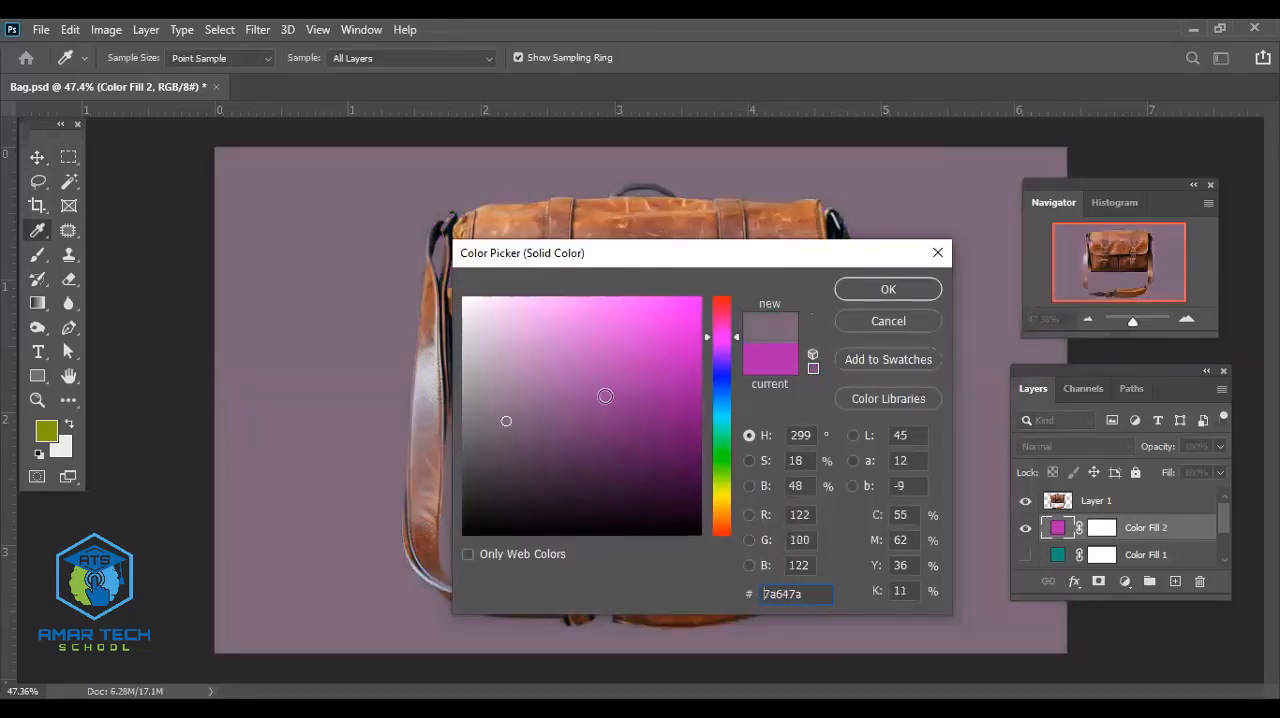
drag(600, 355, 558, 399)
click(888, 291)
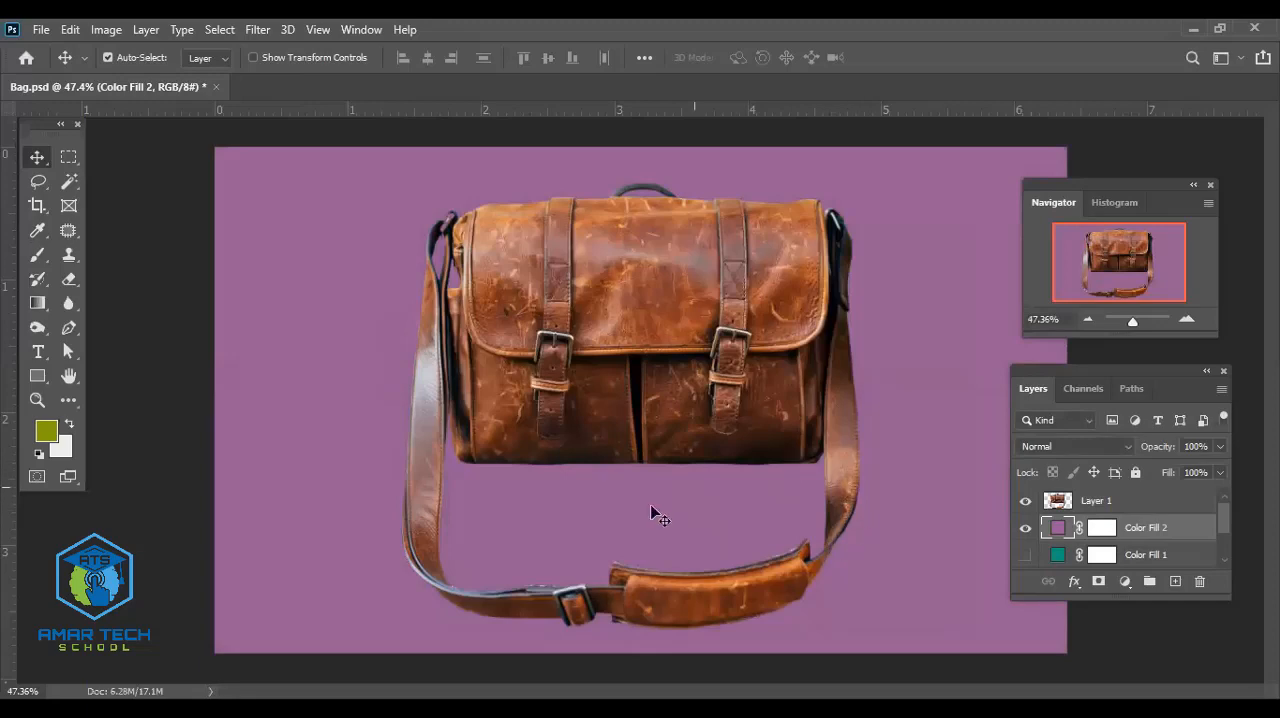
click(1025, 530)
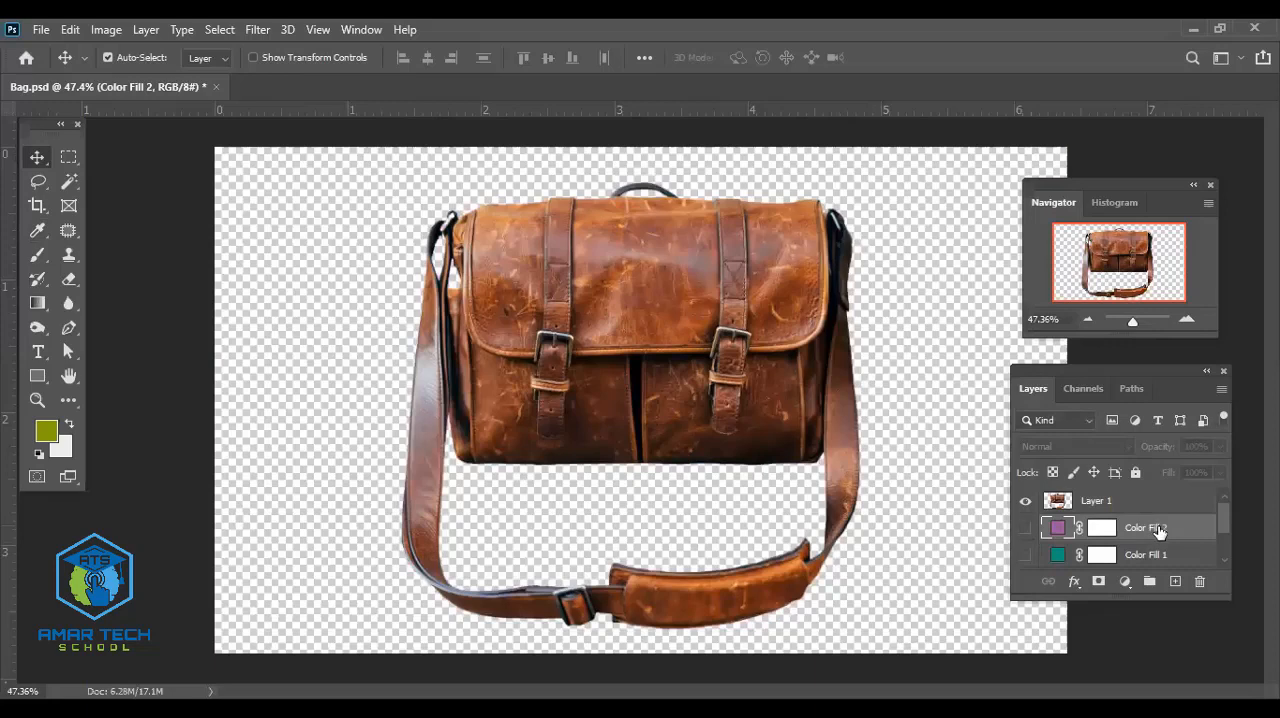
key(Delete)
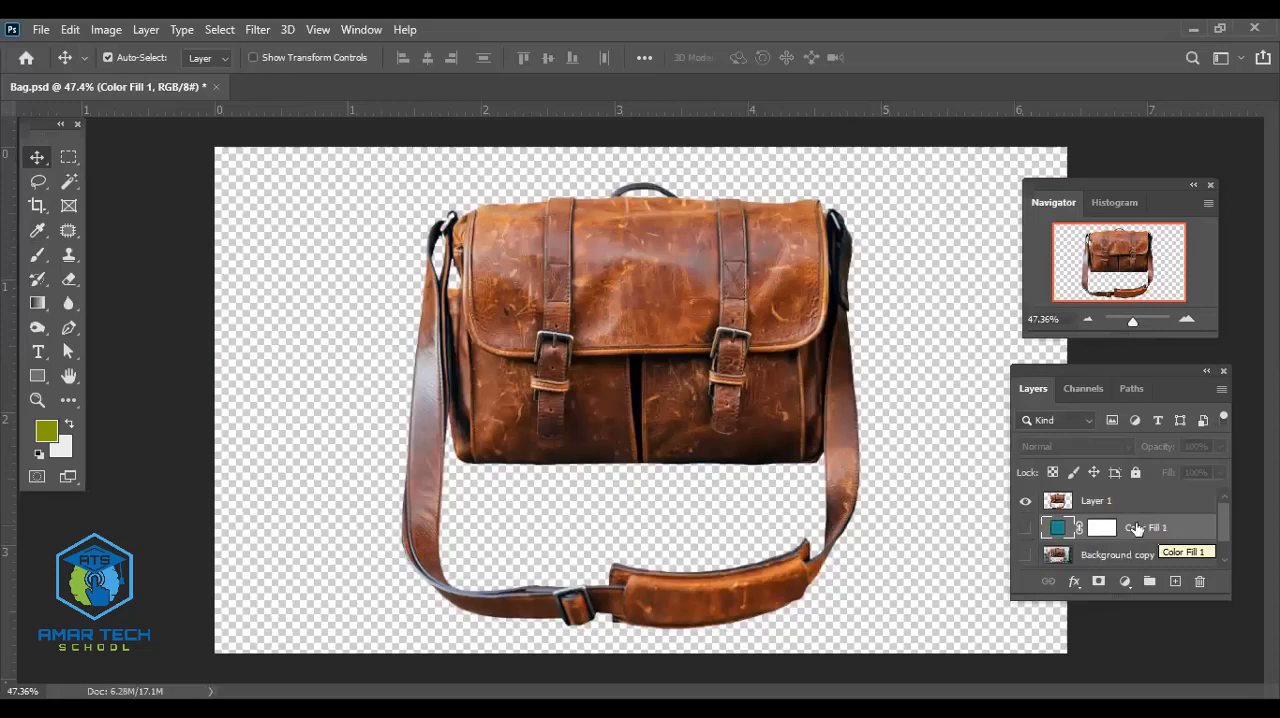
- Add a gradient fill layer with the Blue_25 preset from the Blues folder between Layer 1 and Color Fill 1
click(1125, 582)
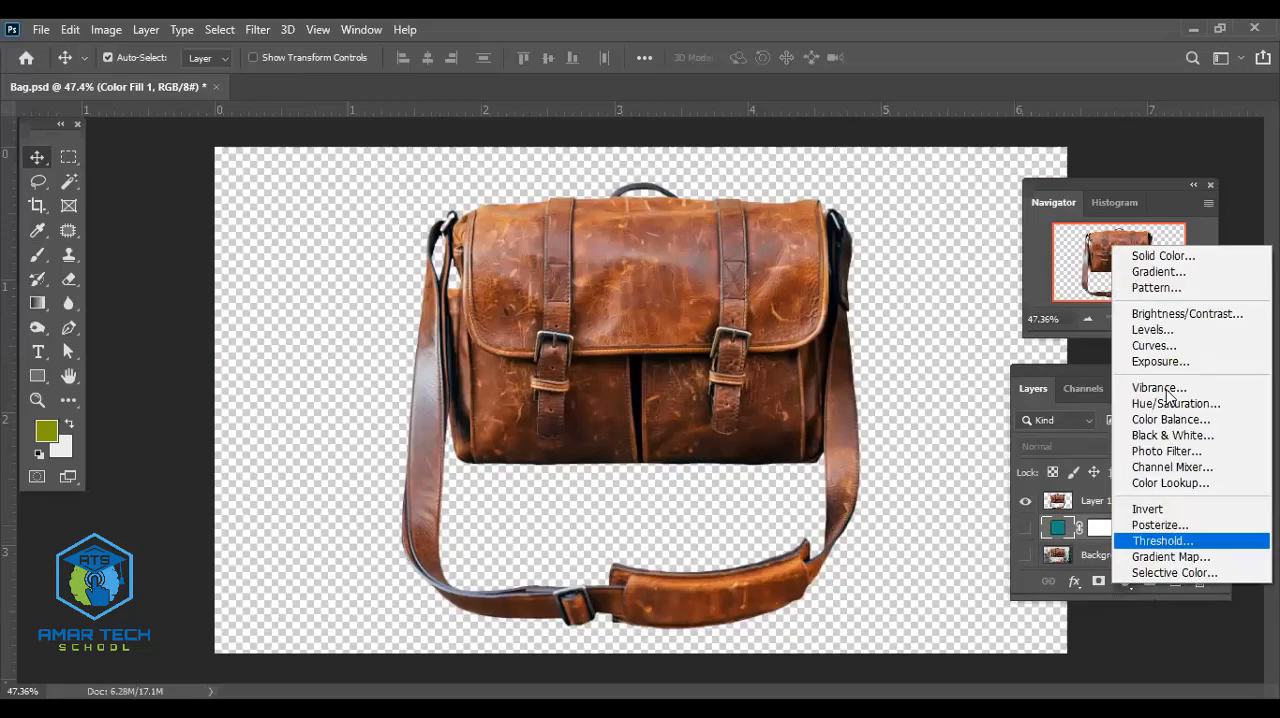
click(1158, 272)
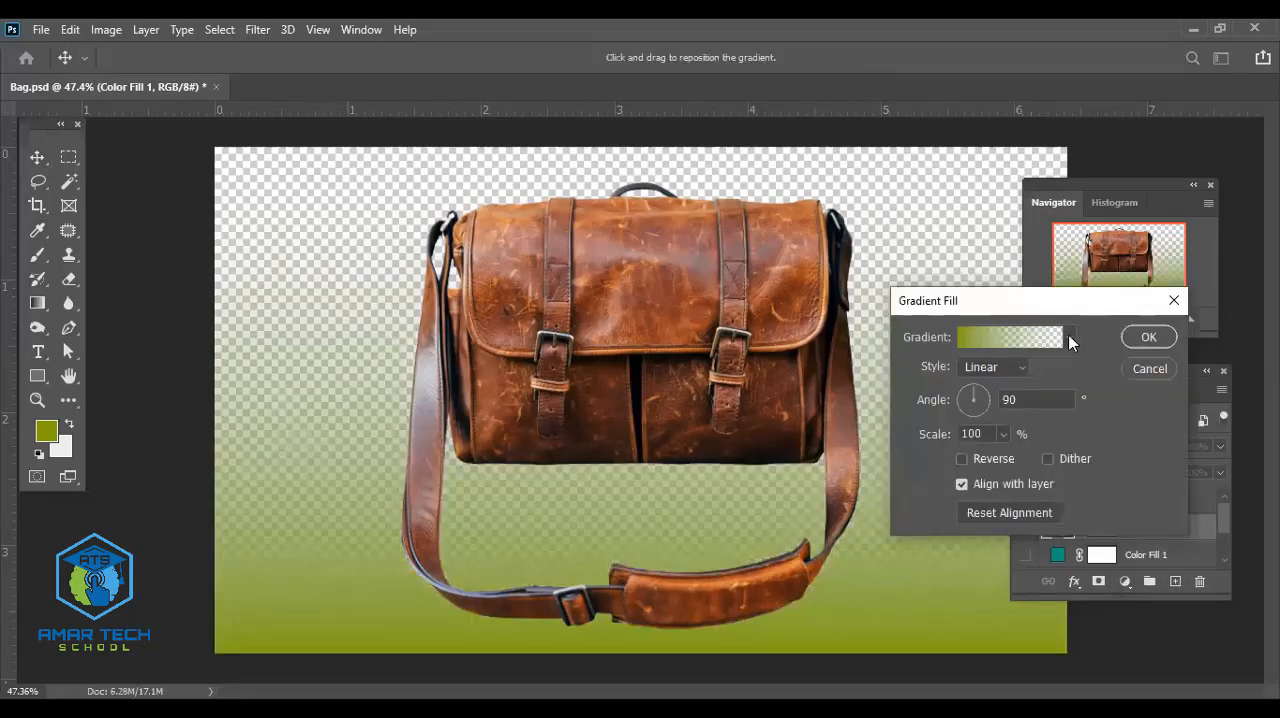
click(1069, 338)
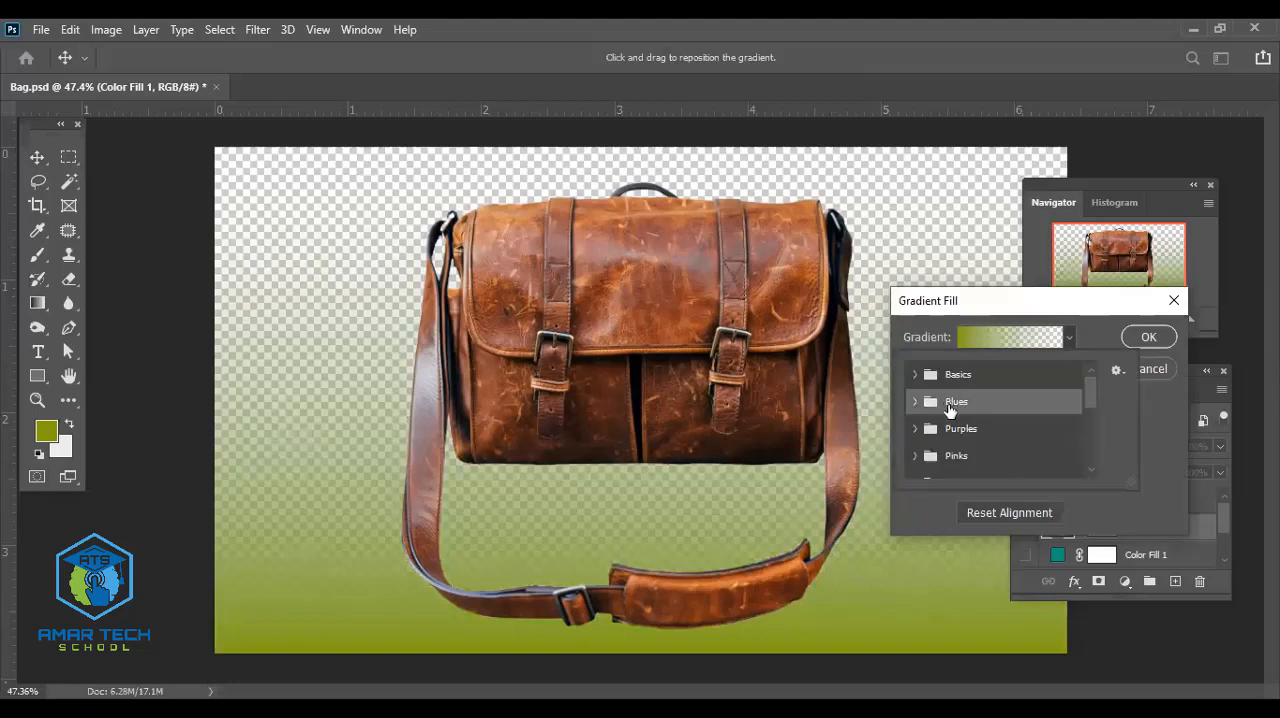
click(914, 401)
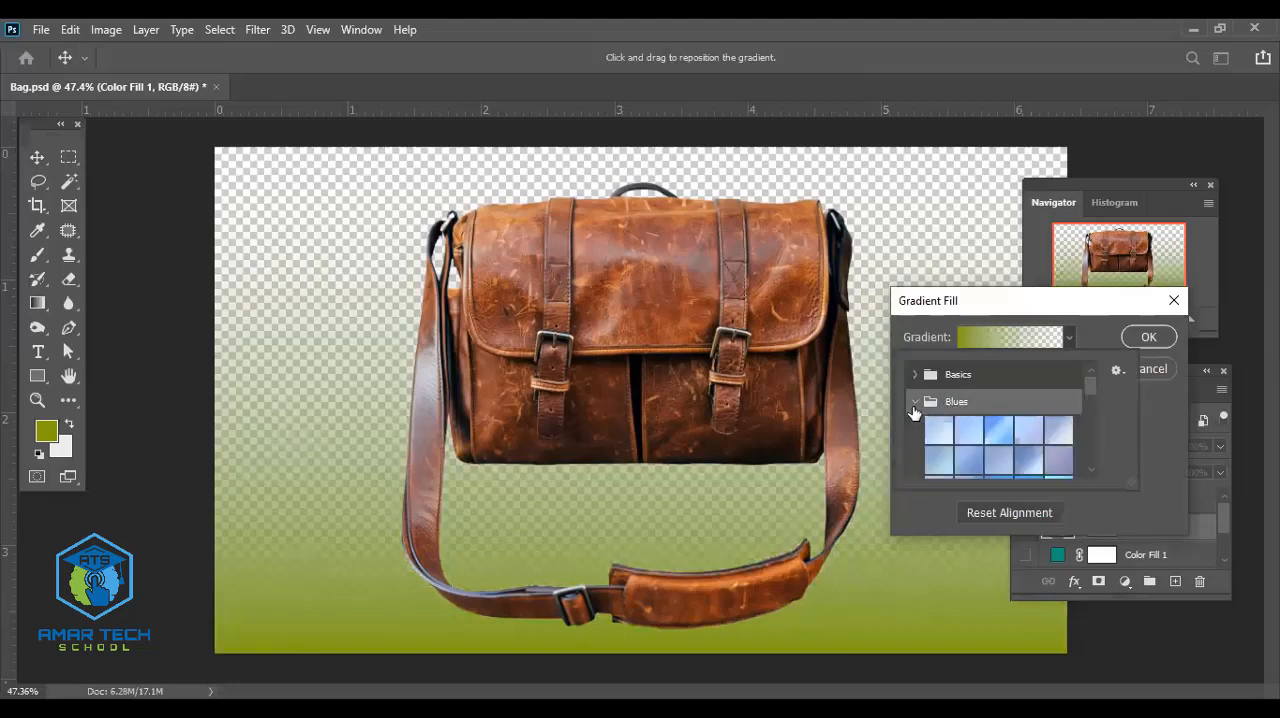
scroll(1030, 462, down, 2)
click(1025, 459)
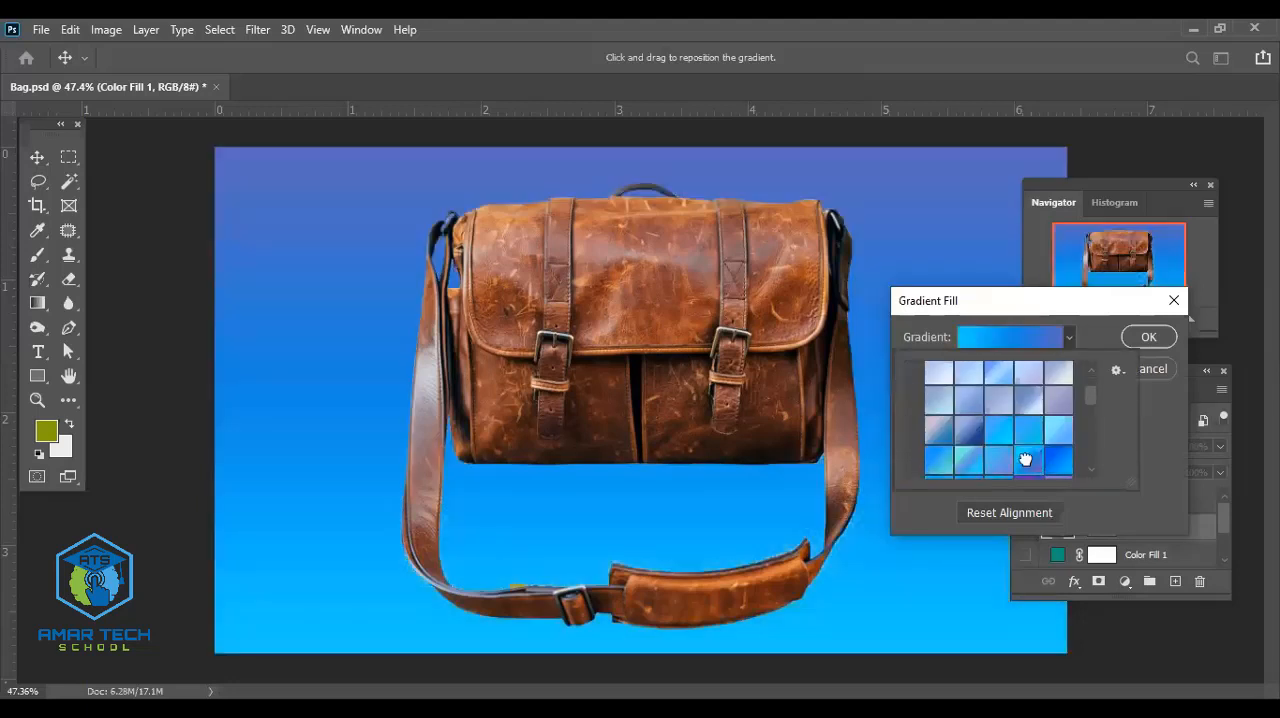
scroll(1042, 456, down, 1)
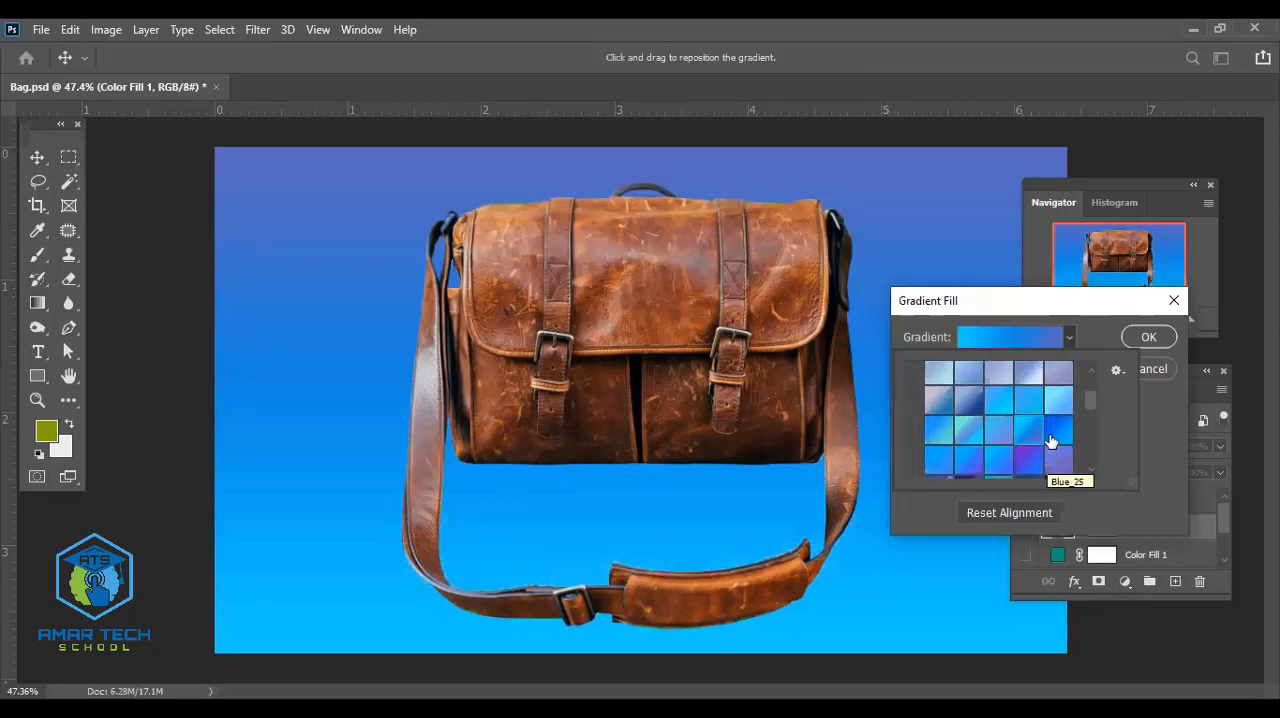
click(1056, 428)
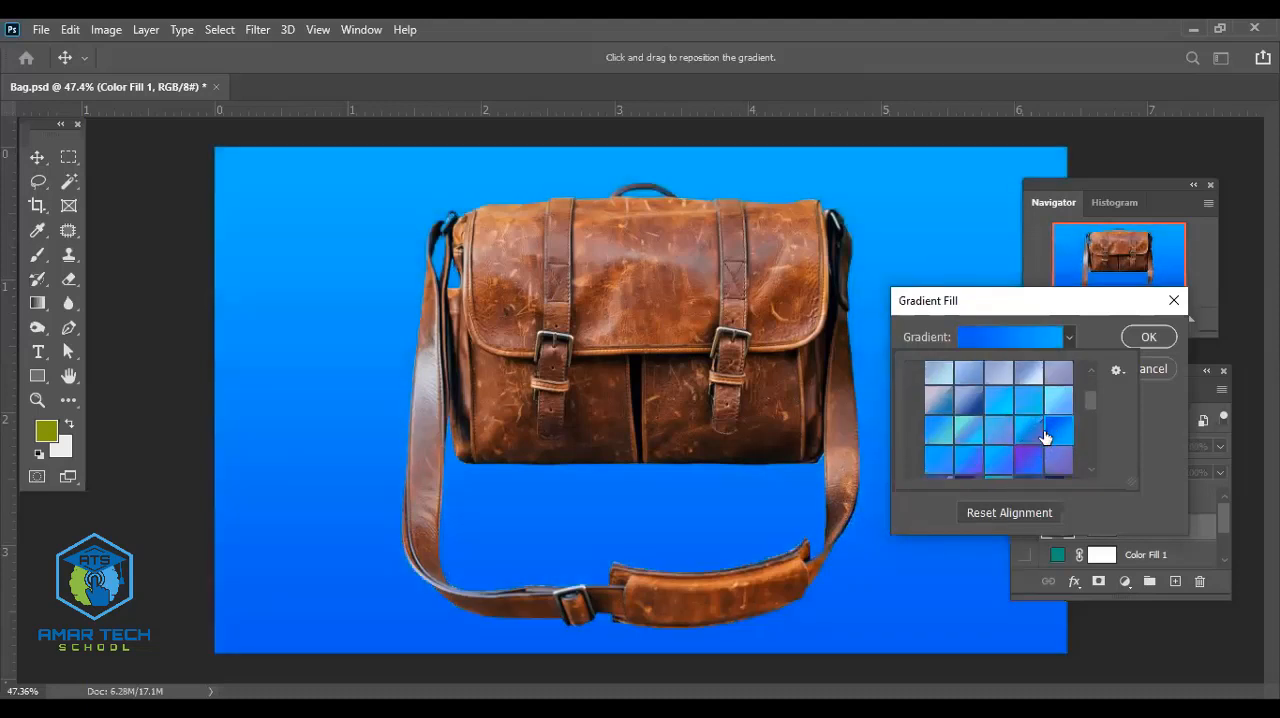
click(1146, 339)
- Set the gradient fill's angle to about 3.89° and its scale to about 451%
double_click(1056, 530)
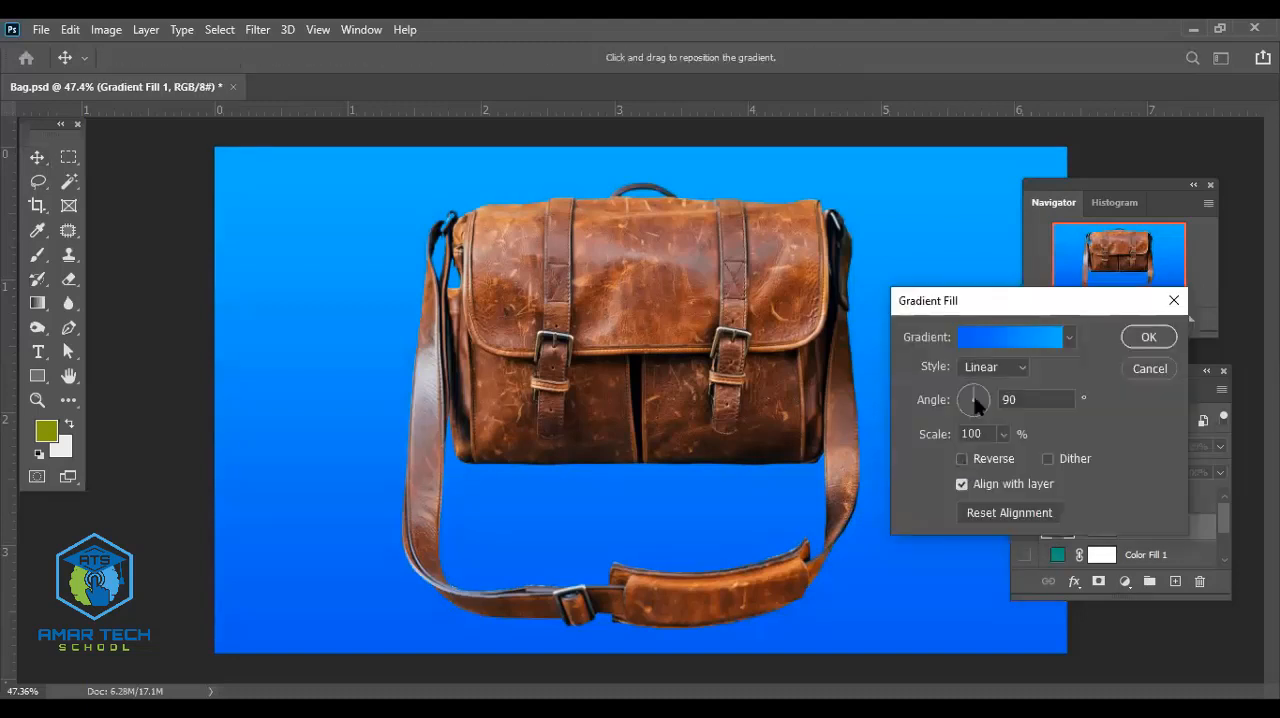
drag(986, 398, 986, 400)
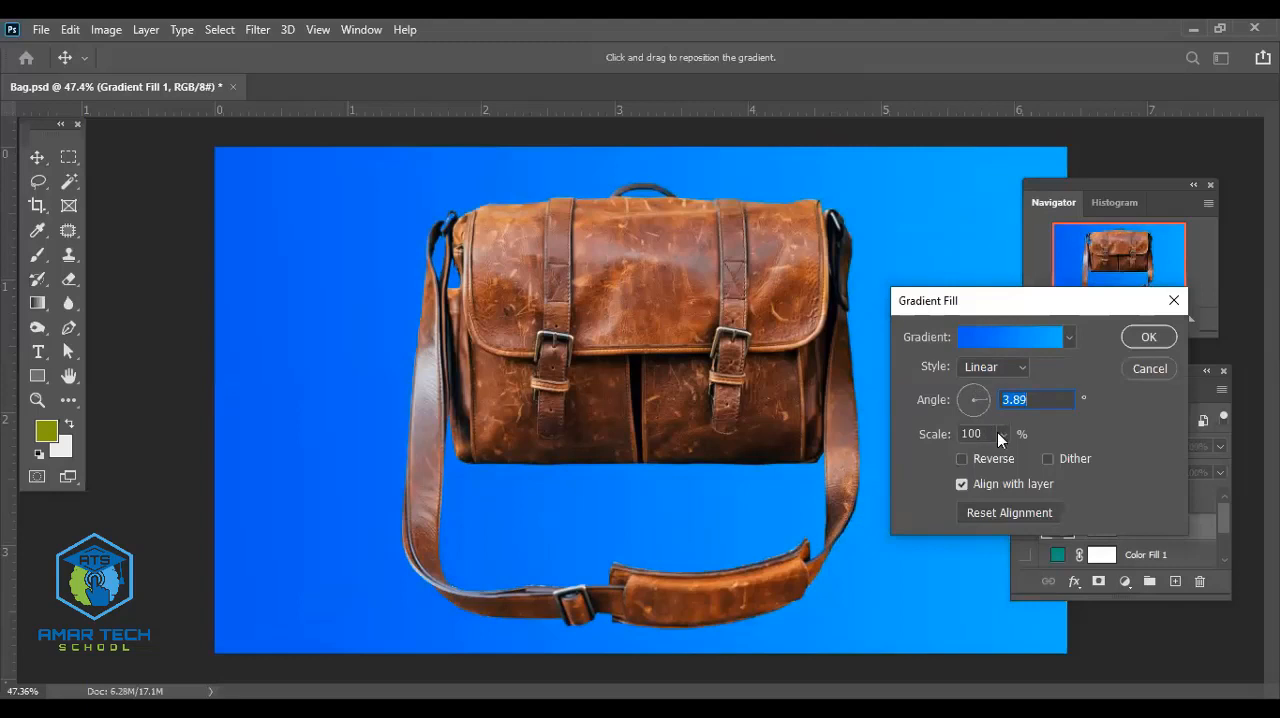
click(1002, 434)
drag(1005, 458, 1033, 455)
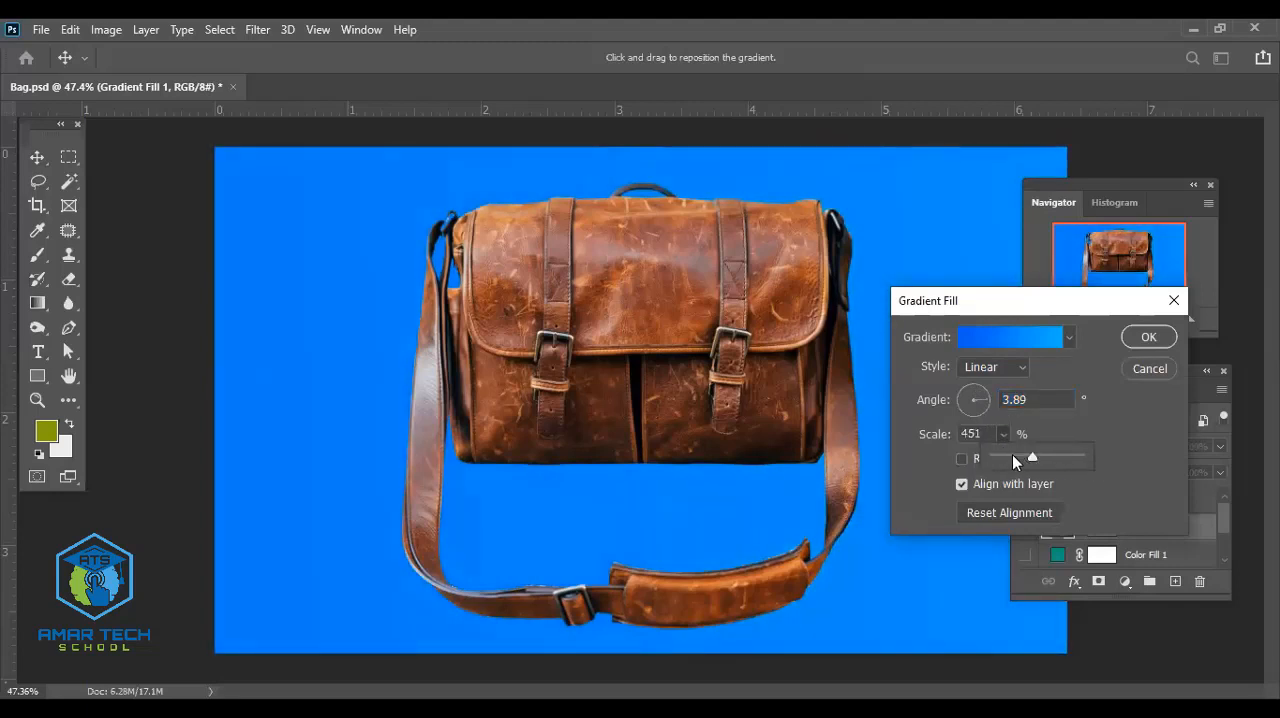
- Change the gradient fill to Radial style with an angle of about 81.97° and Dither enabled, leaving Reverse off
click(1001, 367)
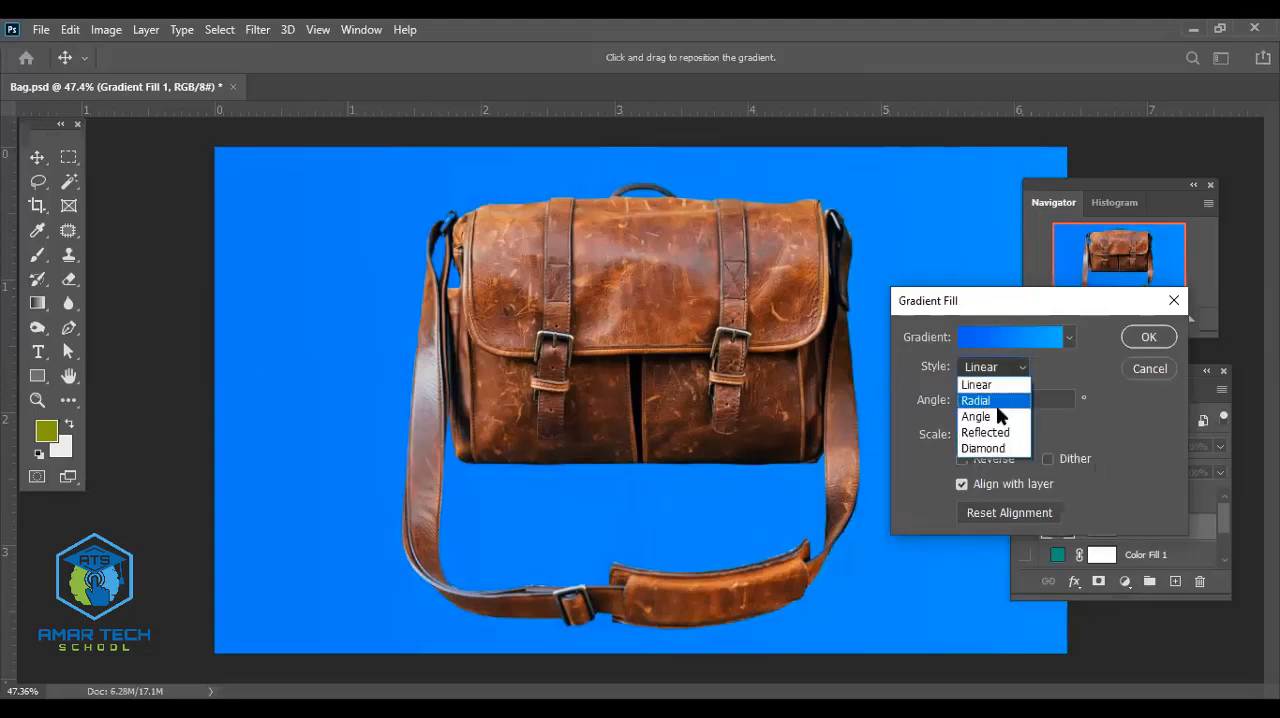
click(996, 402)
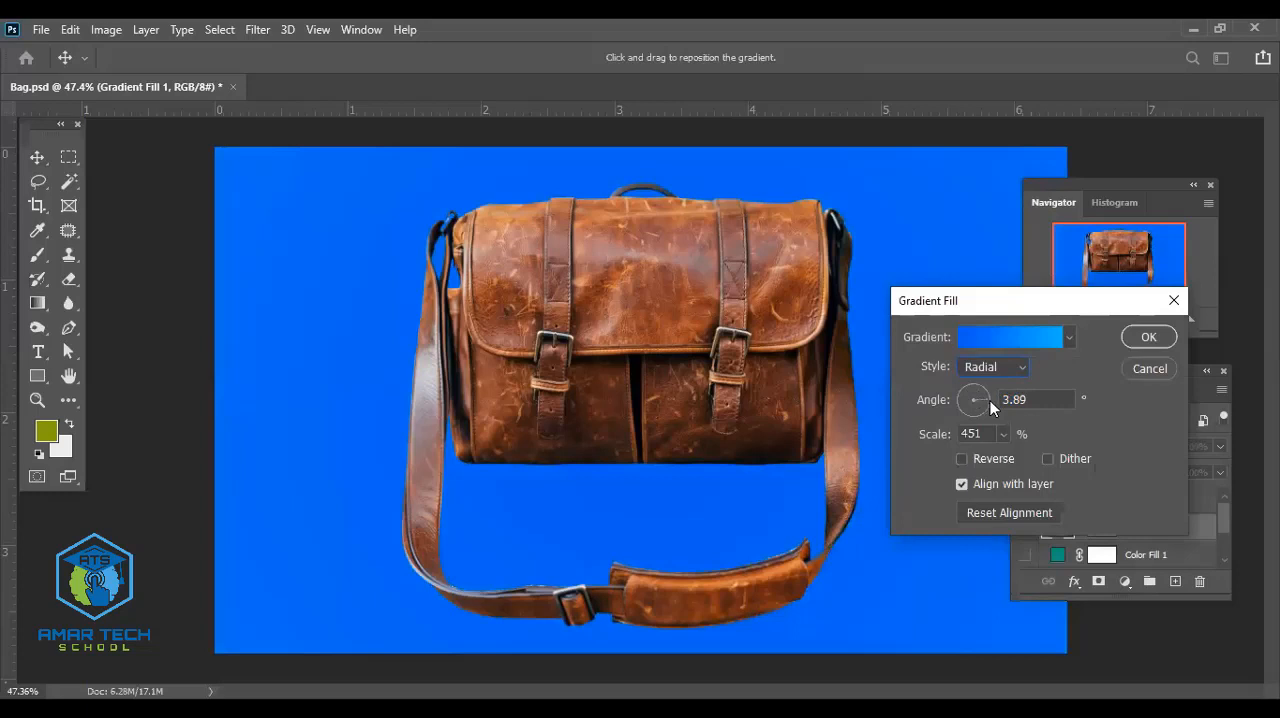
drag(987, 399, 975, 393)
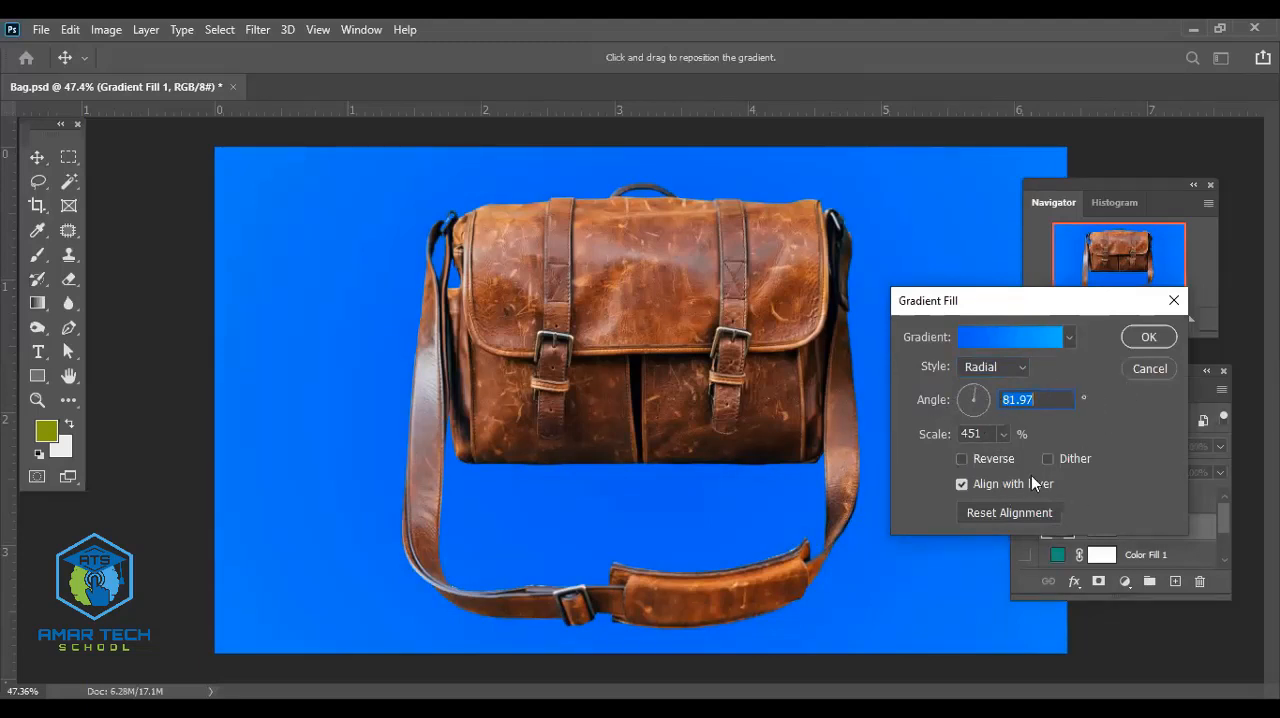
click(962, 459)
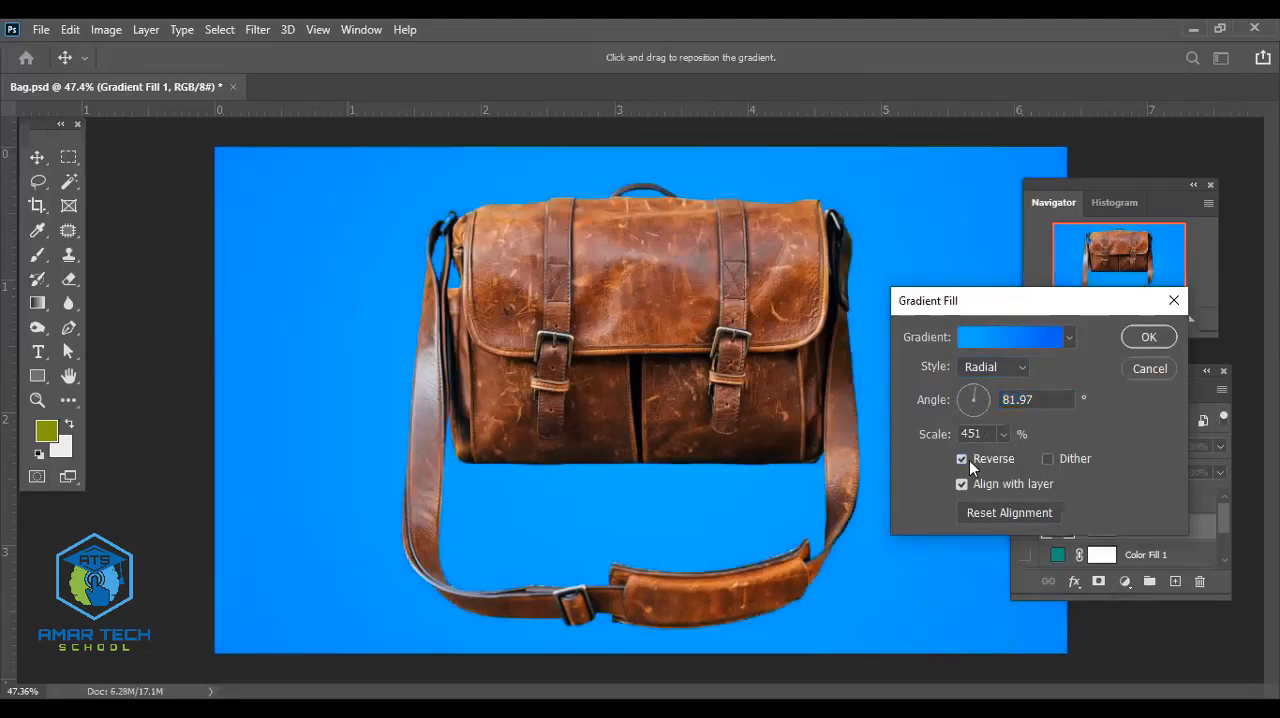
click(1047, 459)
click(962, 459)
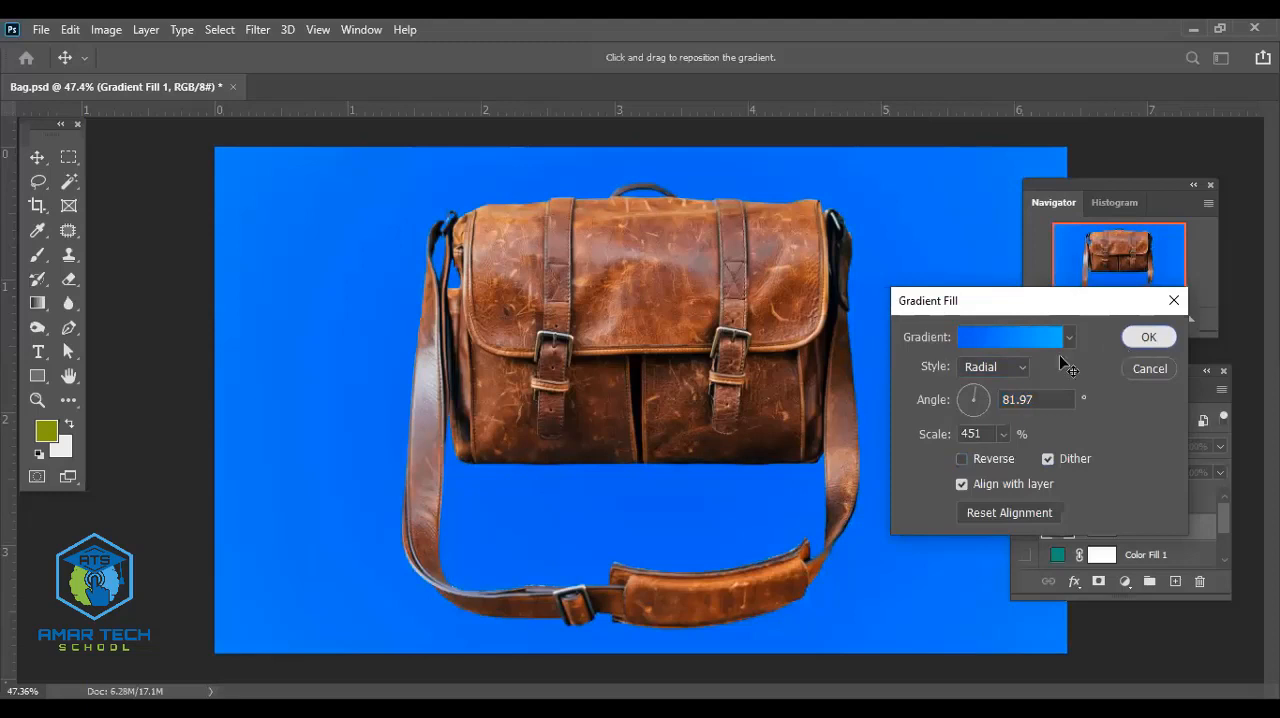
key(Return)
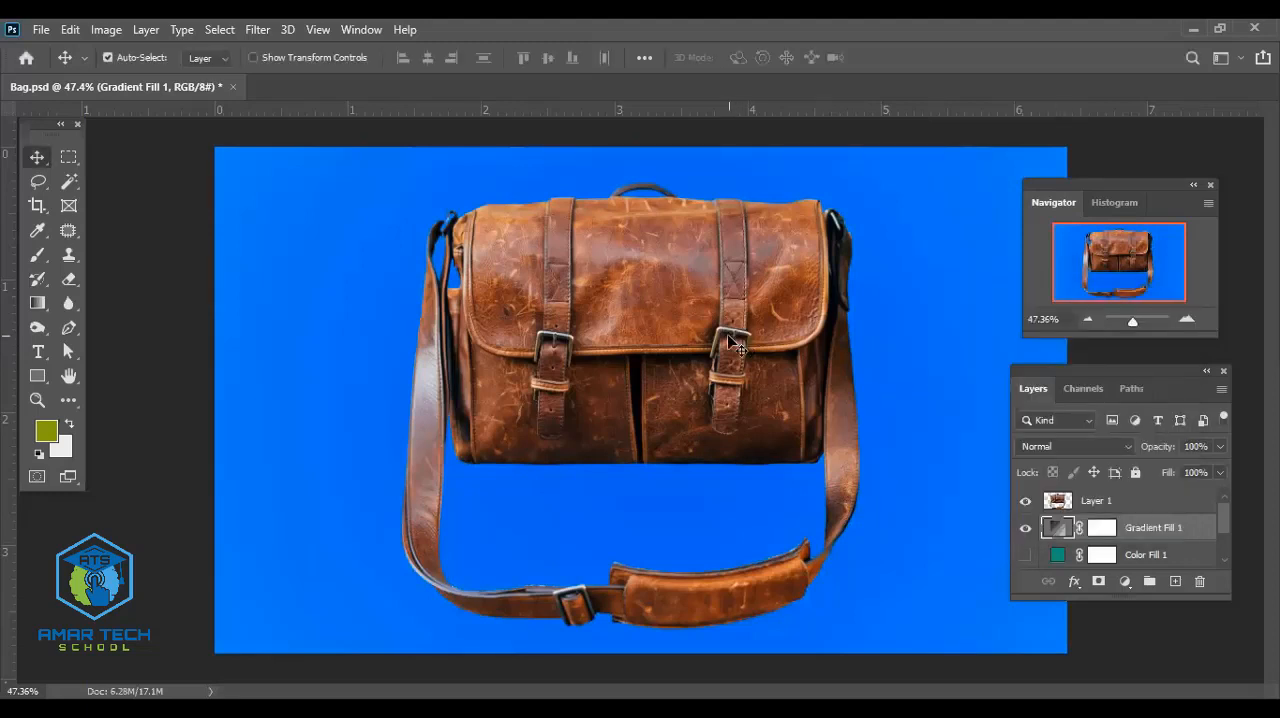
- Select the bag on Layer 1 and bring up Free Transform for it
click(730, 342)
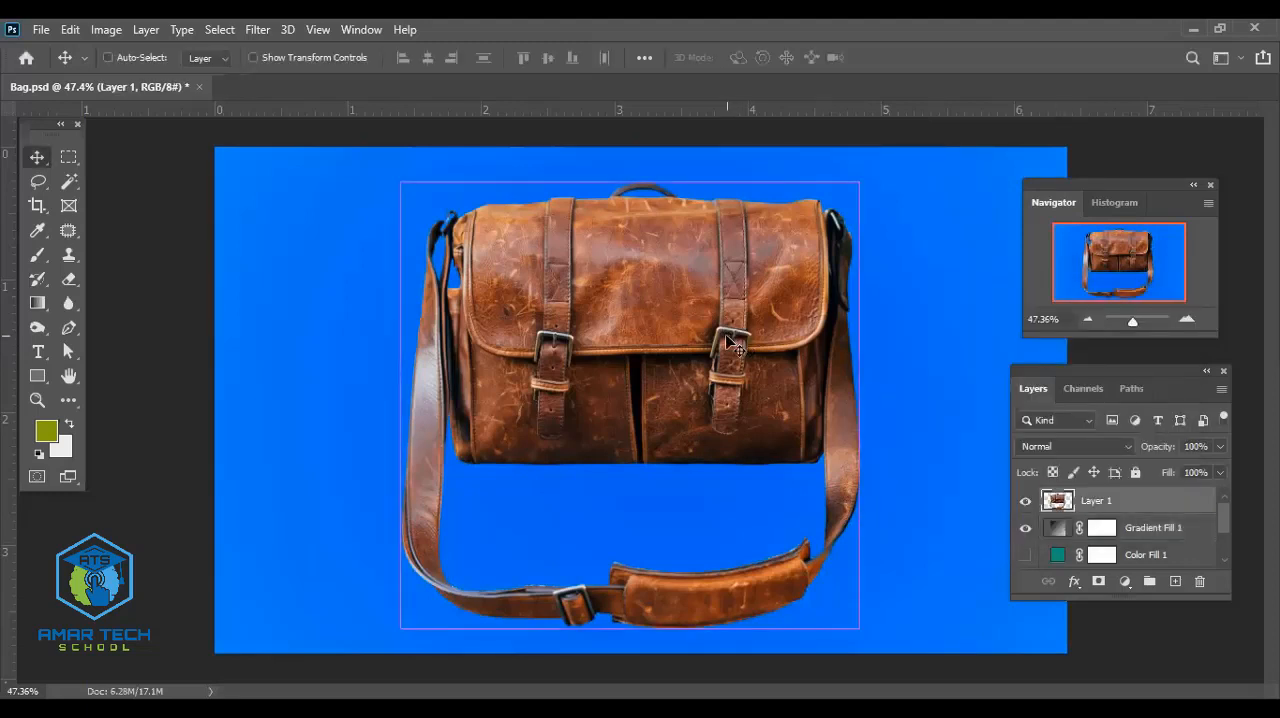
key(ctrl+t)
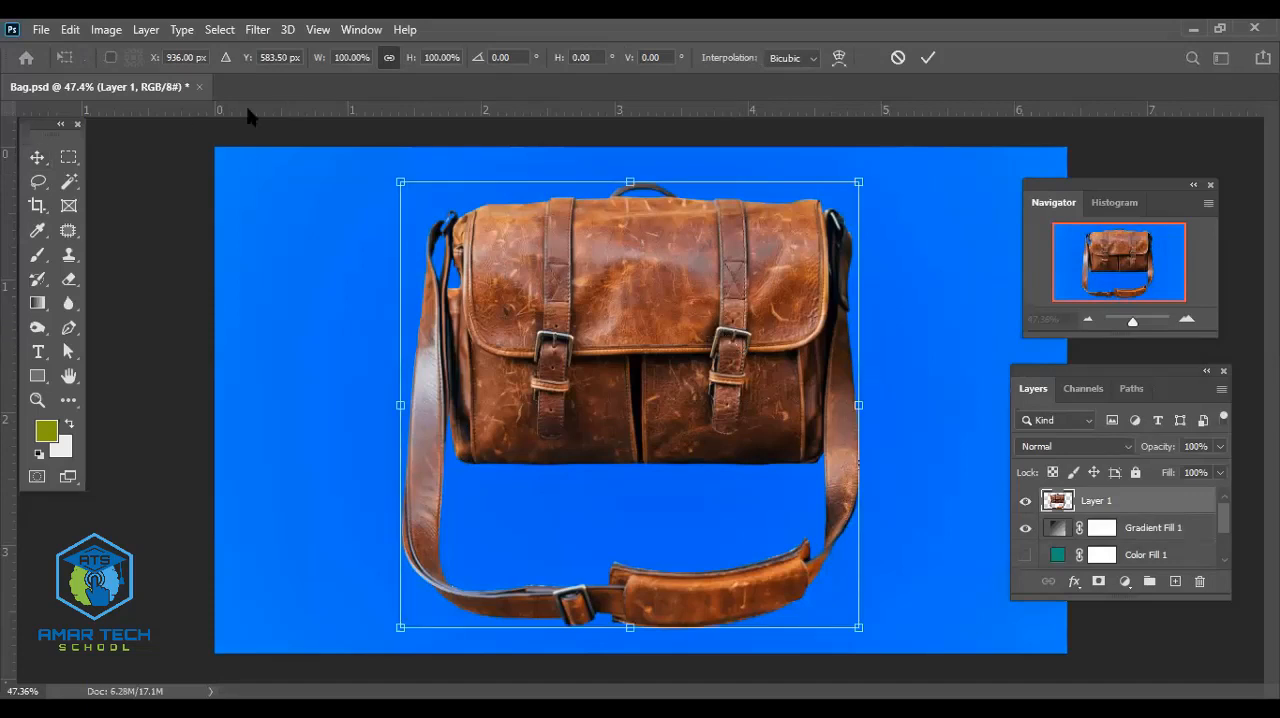
click(928, 58)
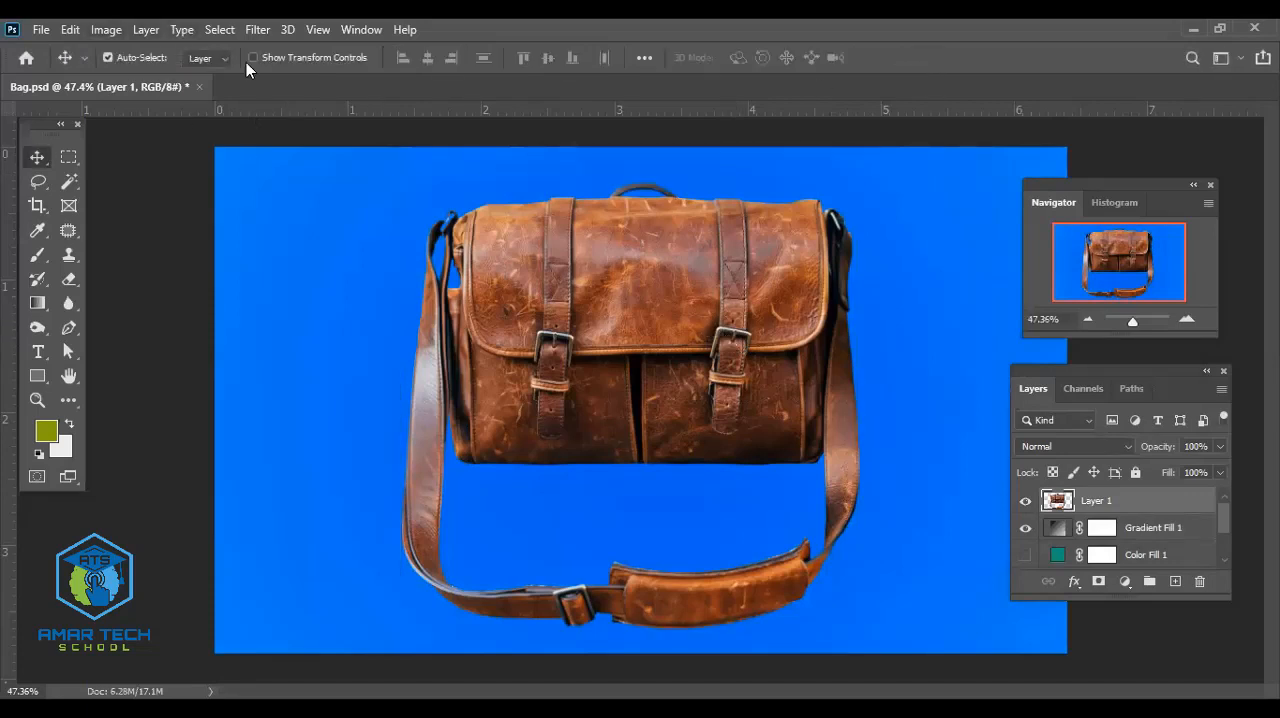
key(alt+e)
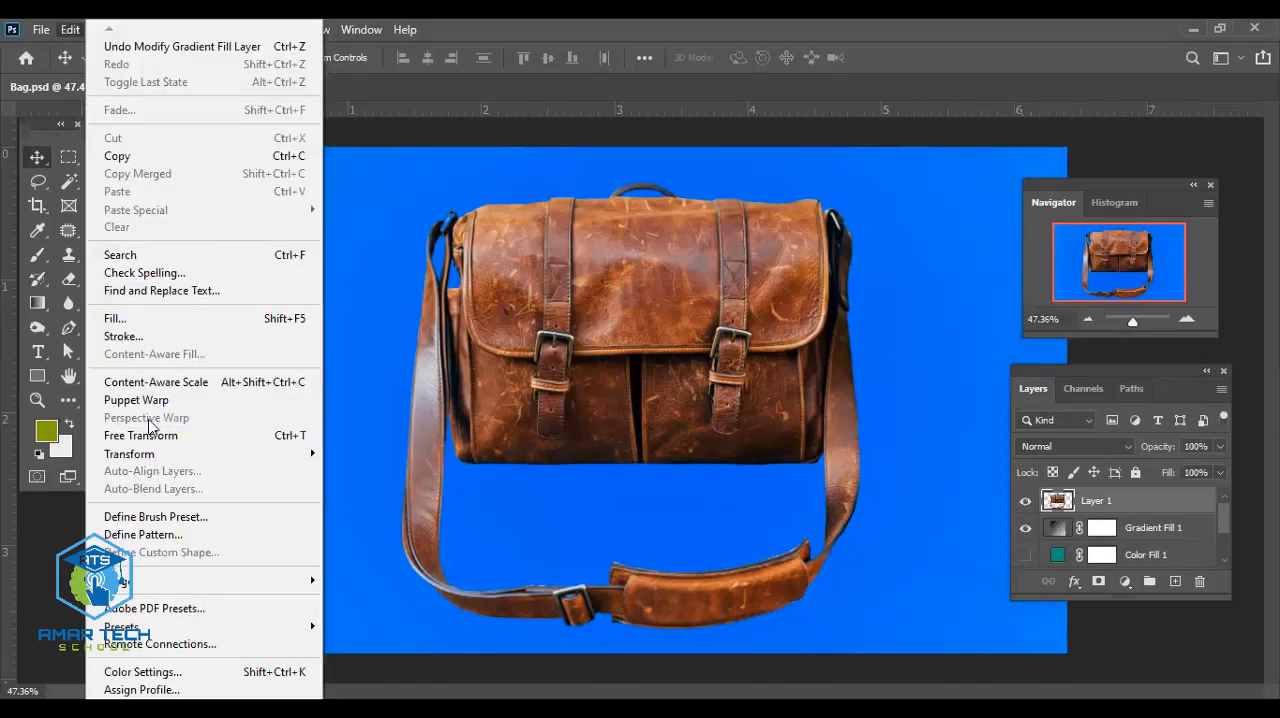
click(141, 435)
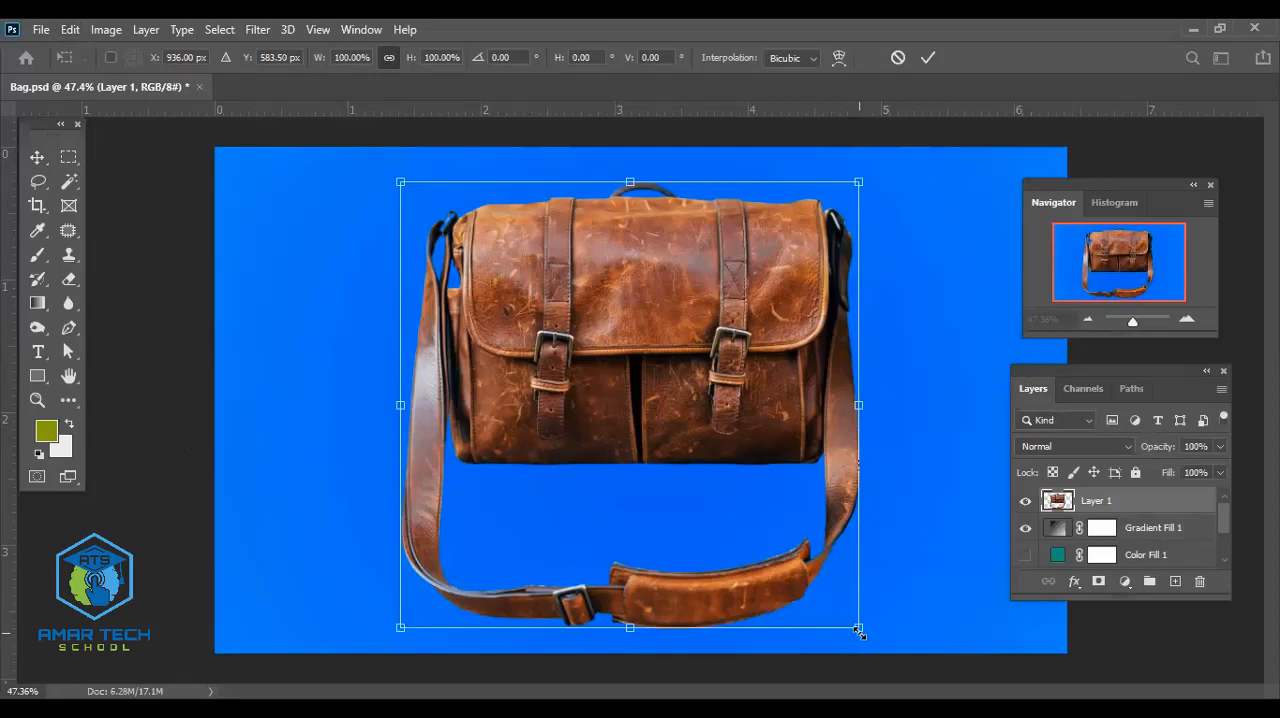
- Try scaling the bag proportionally to 88.70% and then to about 97%
drag(858, 627, 807, 577)
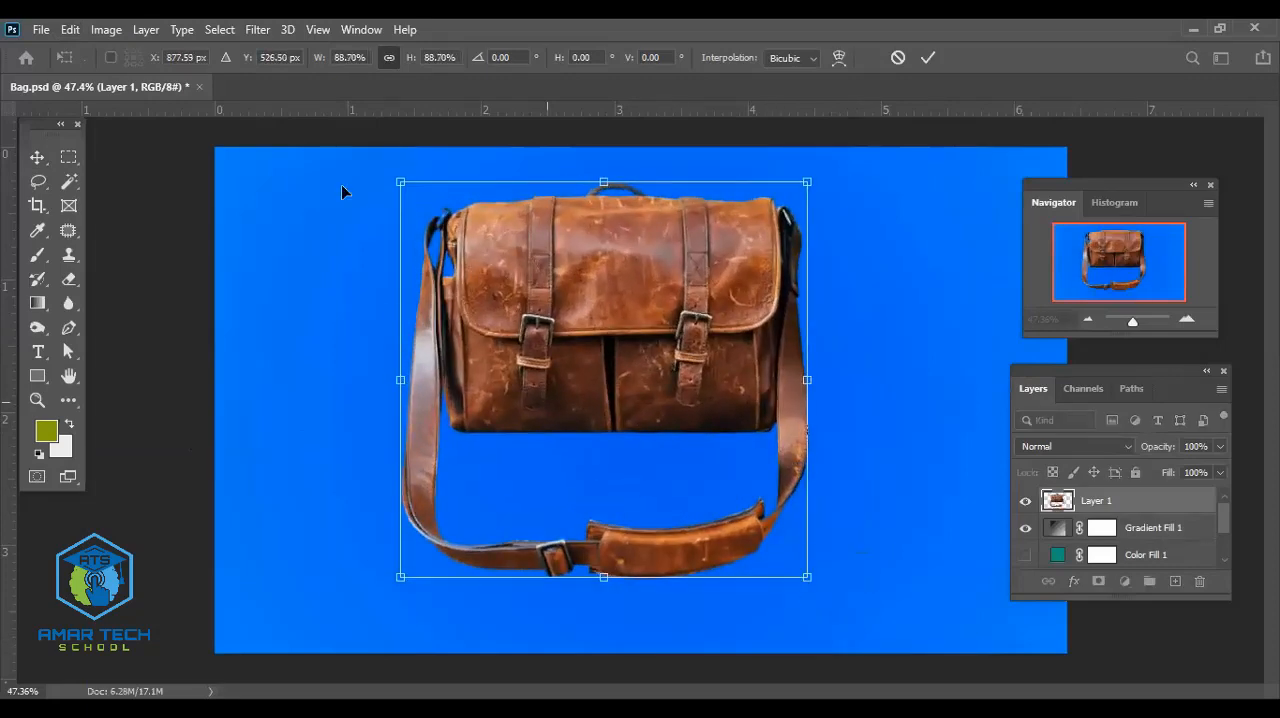
click(389, 60)
drag(808, 580, 829, 634)
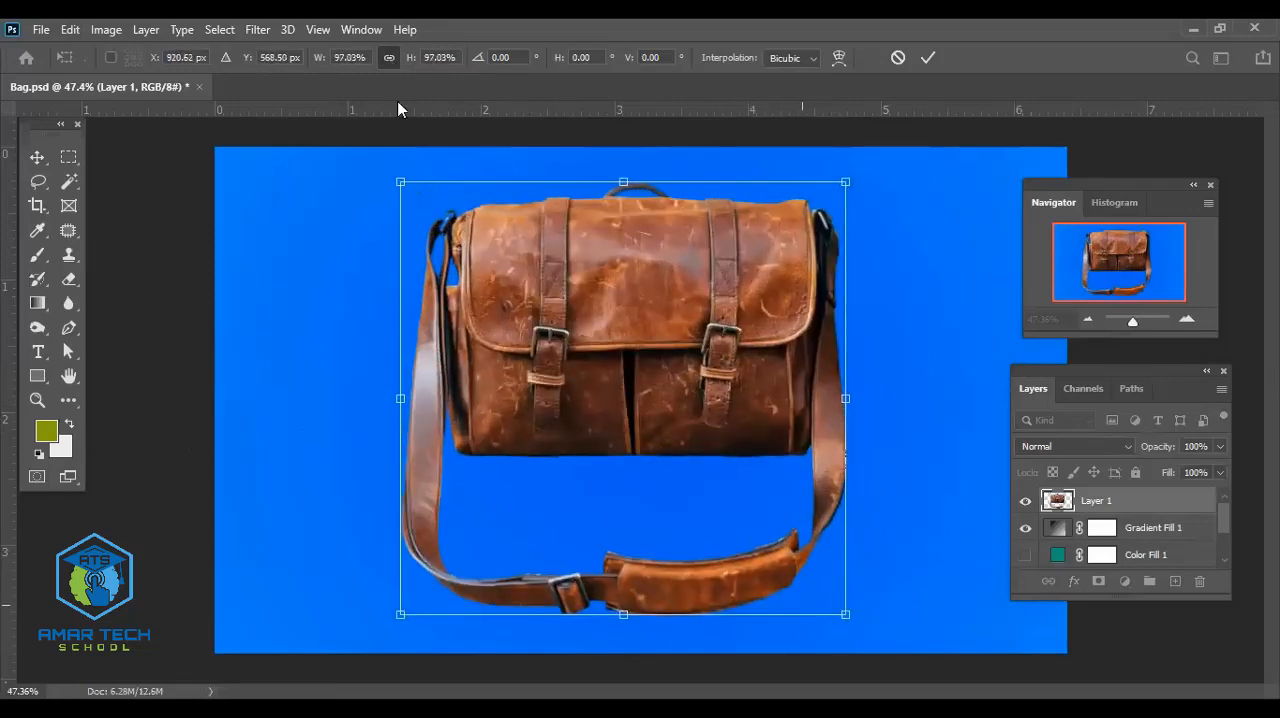
- Try resizing the bag with the aspect ratio unlinked, to about 37.62% width and 65.91% height, and undo the scaling
click(389, 58)
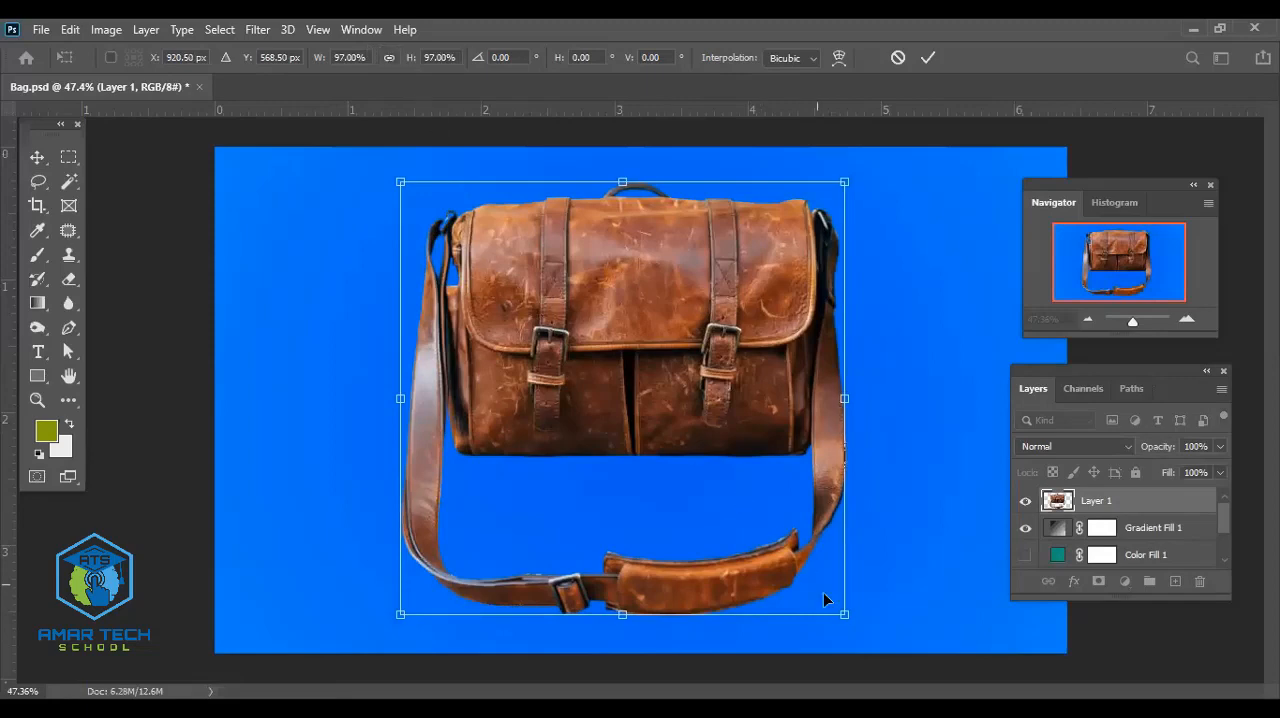
drag(844, 614, 572, 475)
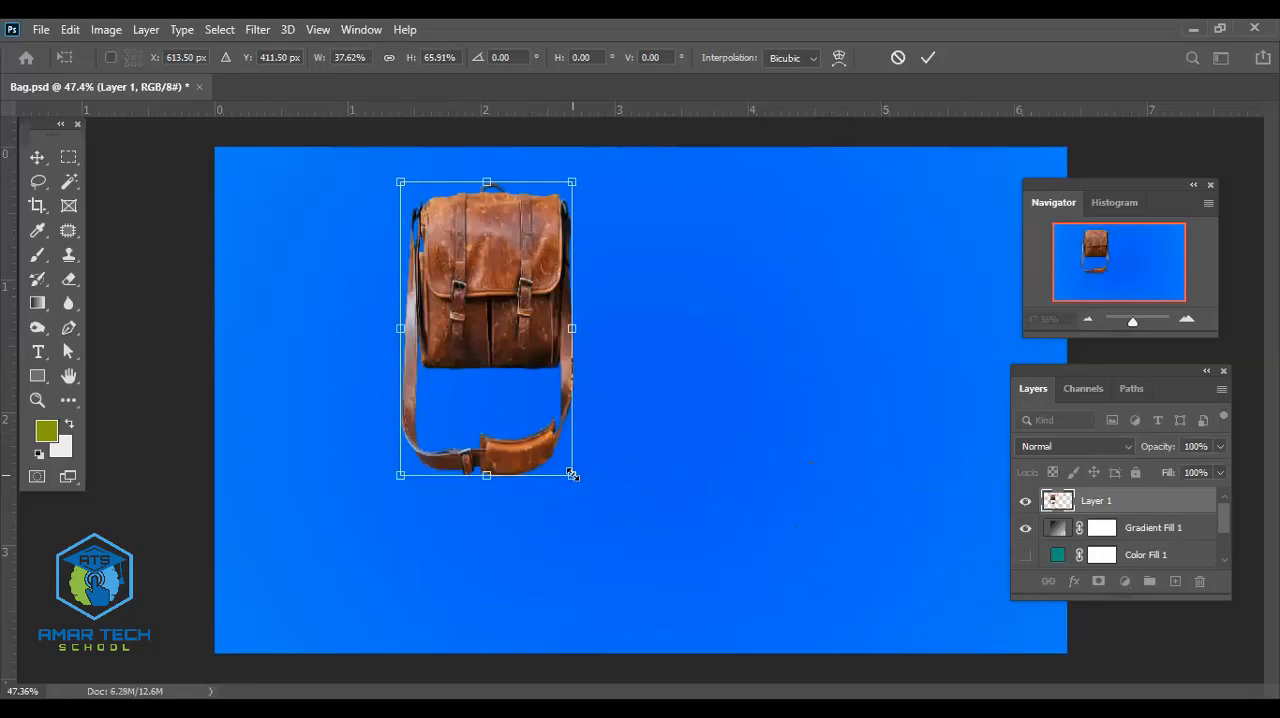
key(ctrl+z)
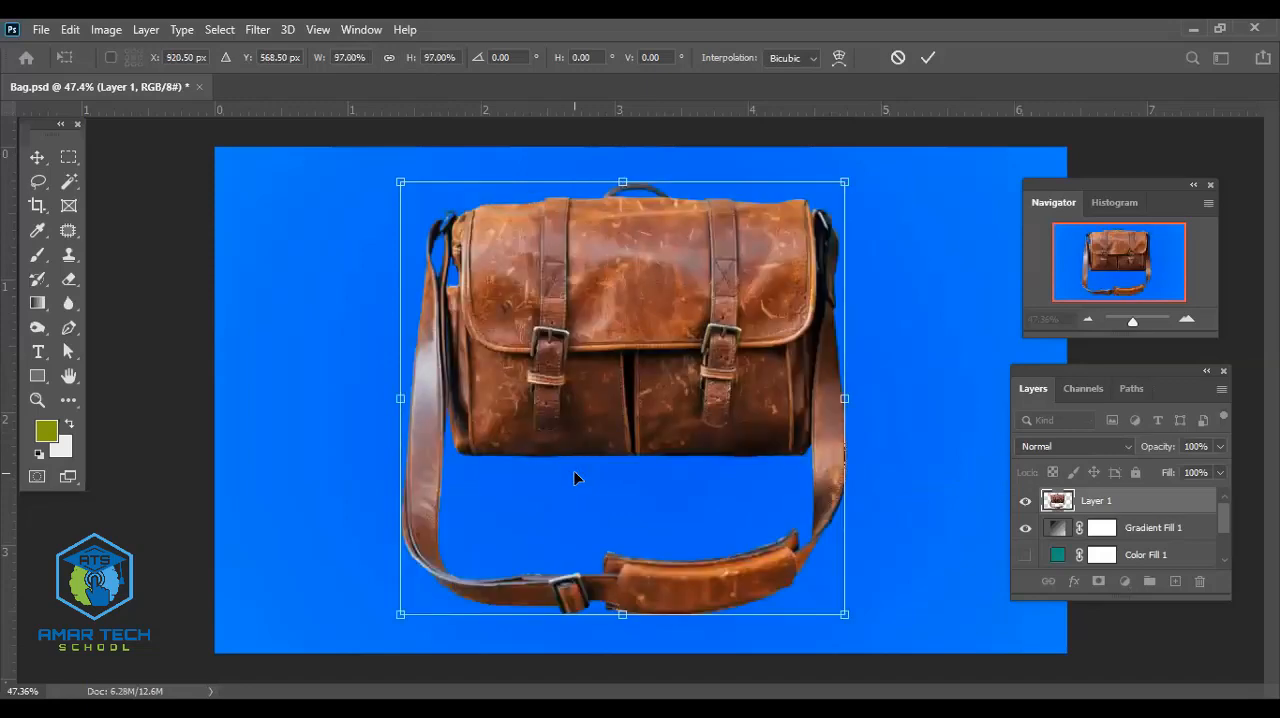
drag(845, 614, 713, 551)
key(ctrl+z)
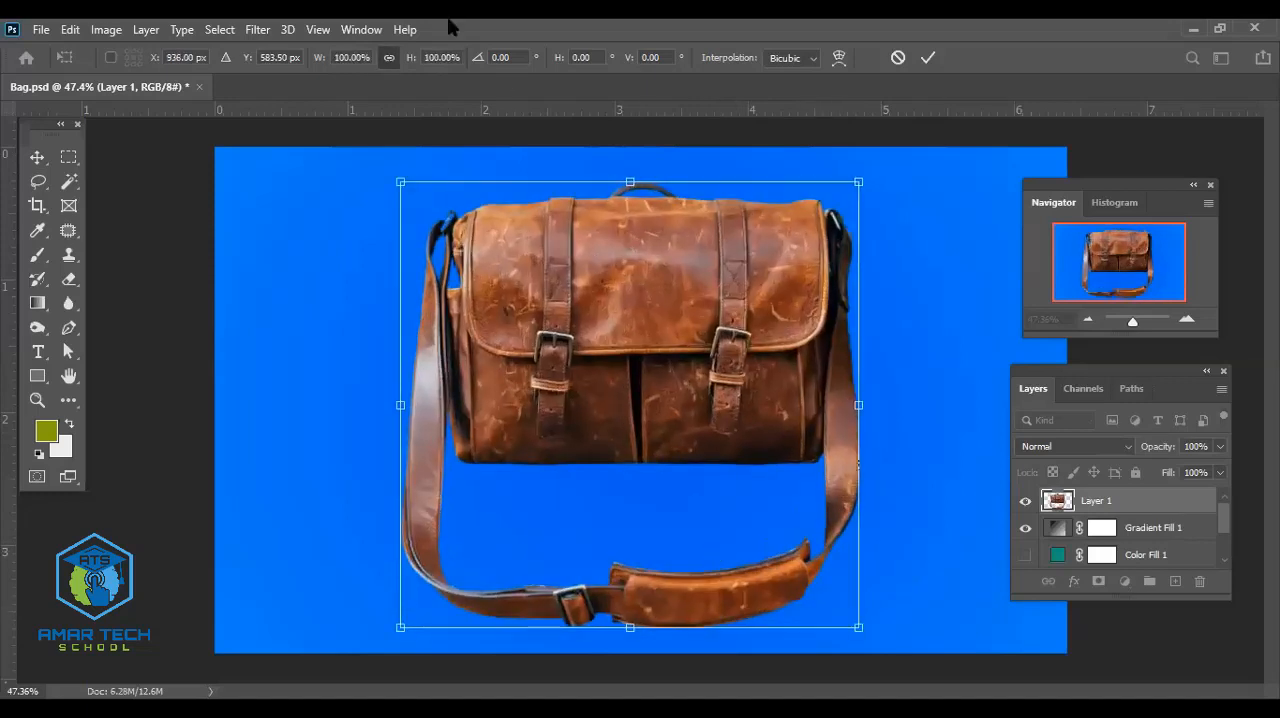
- Scale the bag proportionally to about 66.46% and place it in the left half of the canvas
click(386, 62)
drag(862, 628, 744, 519)
drag(598, 305, 597, 348)
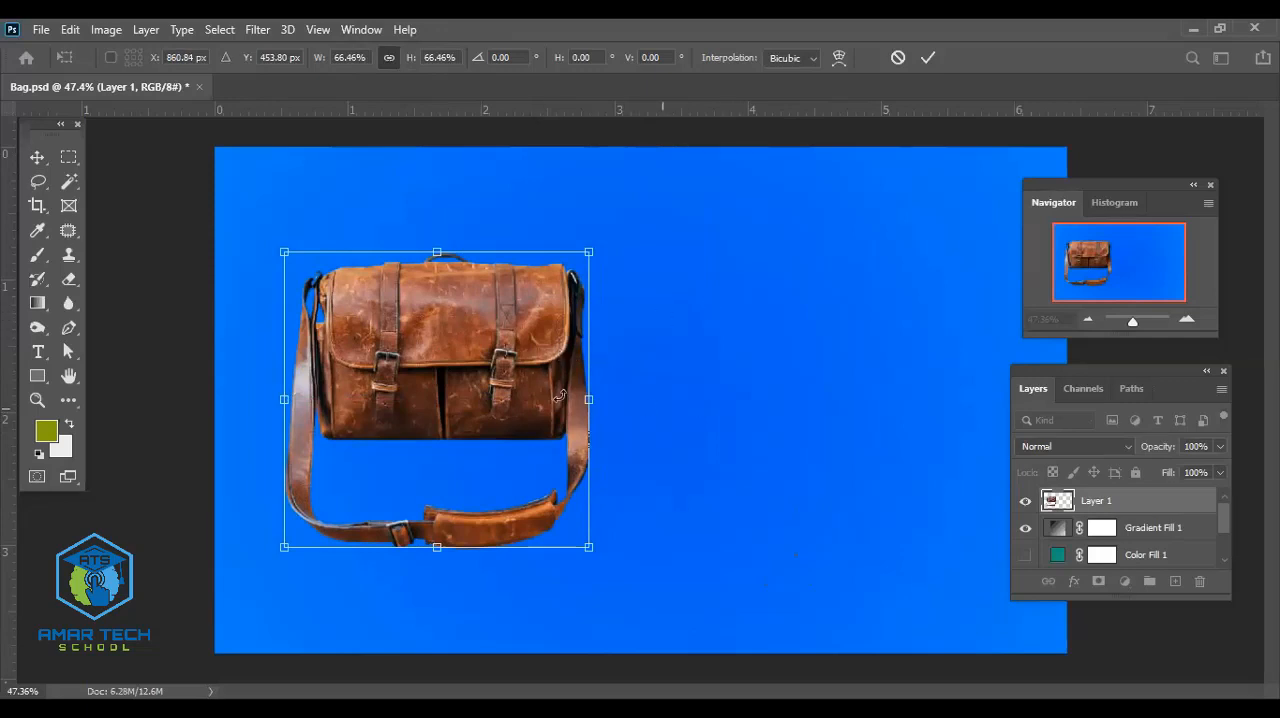
click(927, 58)
- Duplicate the bag twice, placing one copy to its right and the other in front, lower between the two
drag(436, 365, 530, 425)
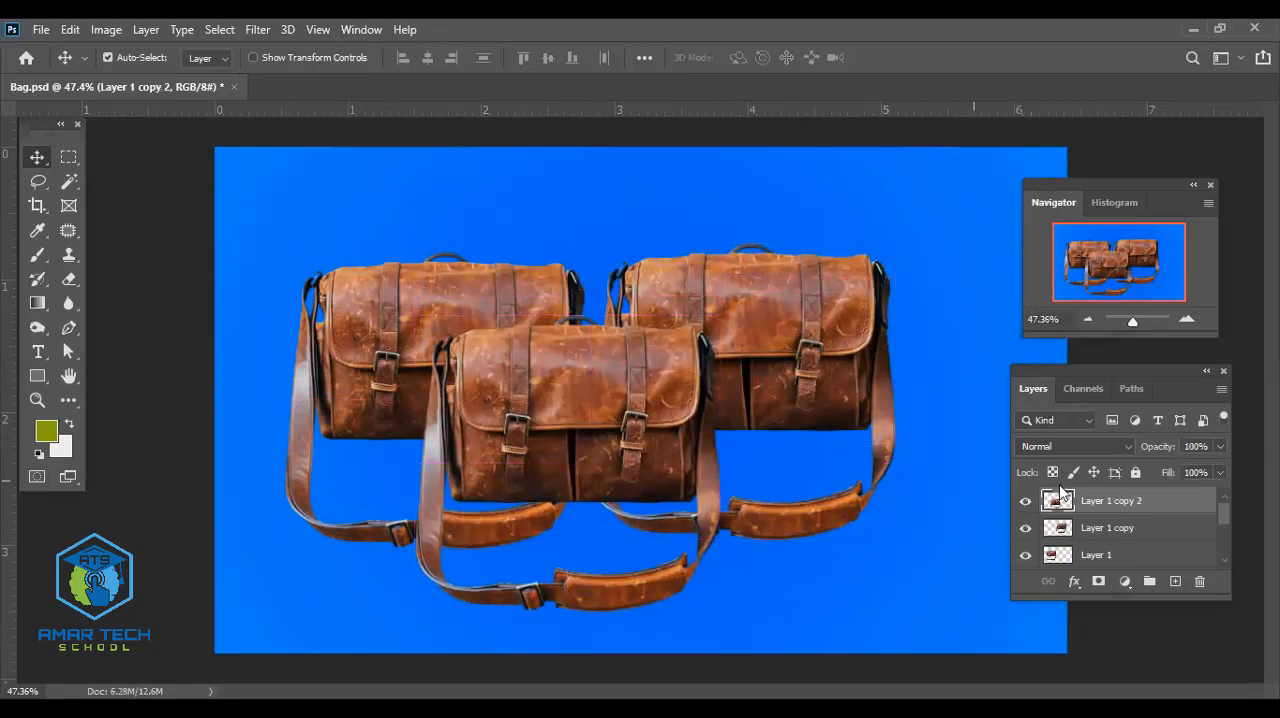
- Try a hue shift of -11 with a Hue/Saturation adjustment layer above the bags, and delete that adjustment layer
click(1126, 582)
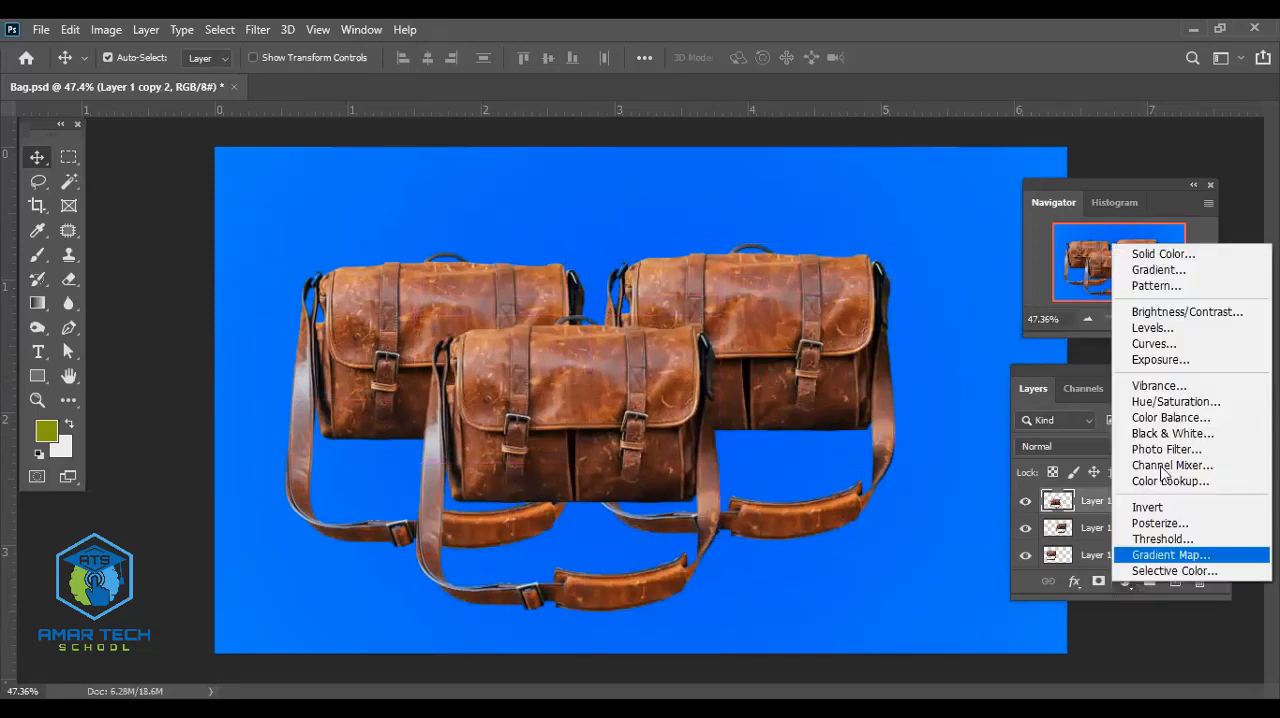
click(1166, 402)
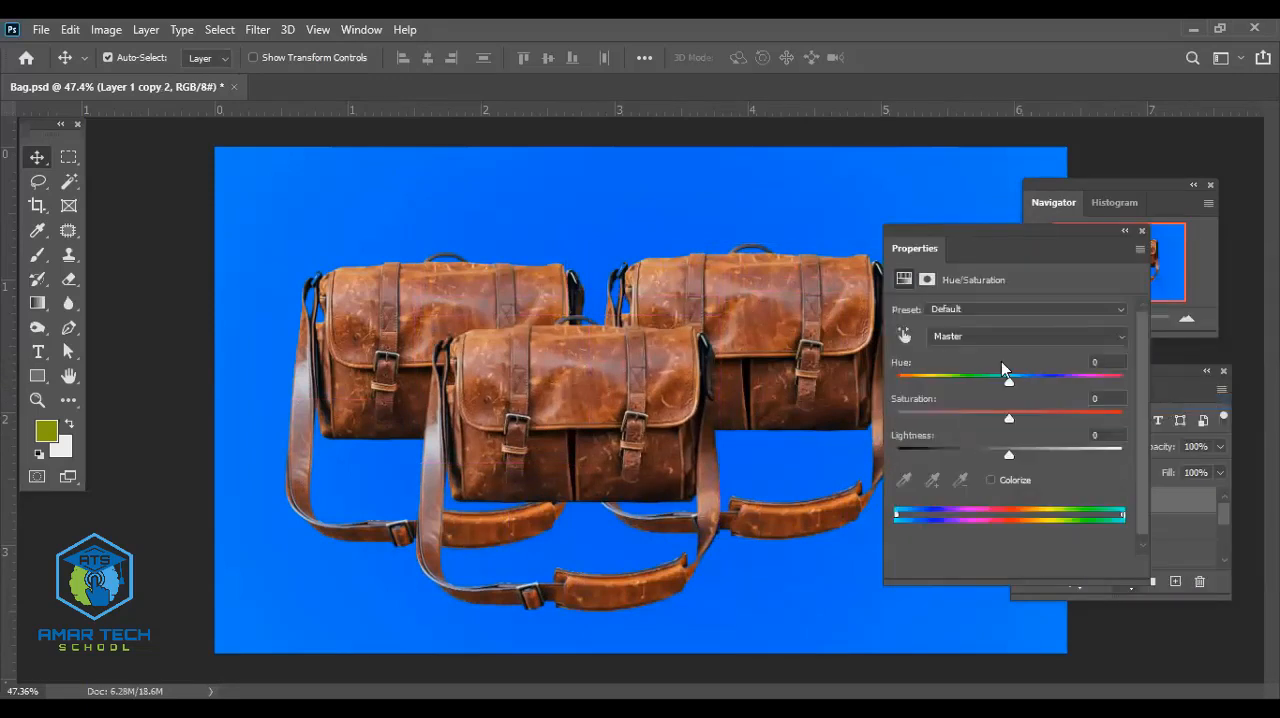
mouse_move(1022, 380)
mouse_down()
mouse_move(1001, 376)
mouse_move(1085, 382)
mouse_move(997, 380)
mouse_up()
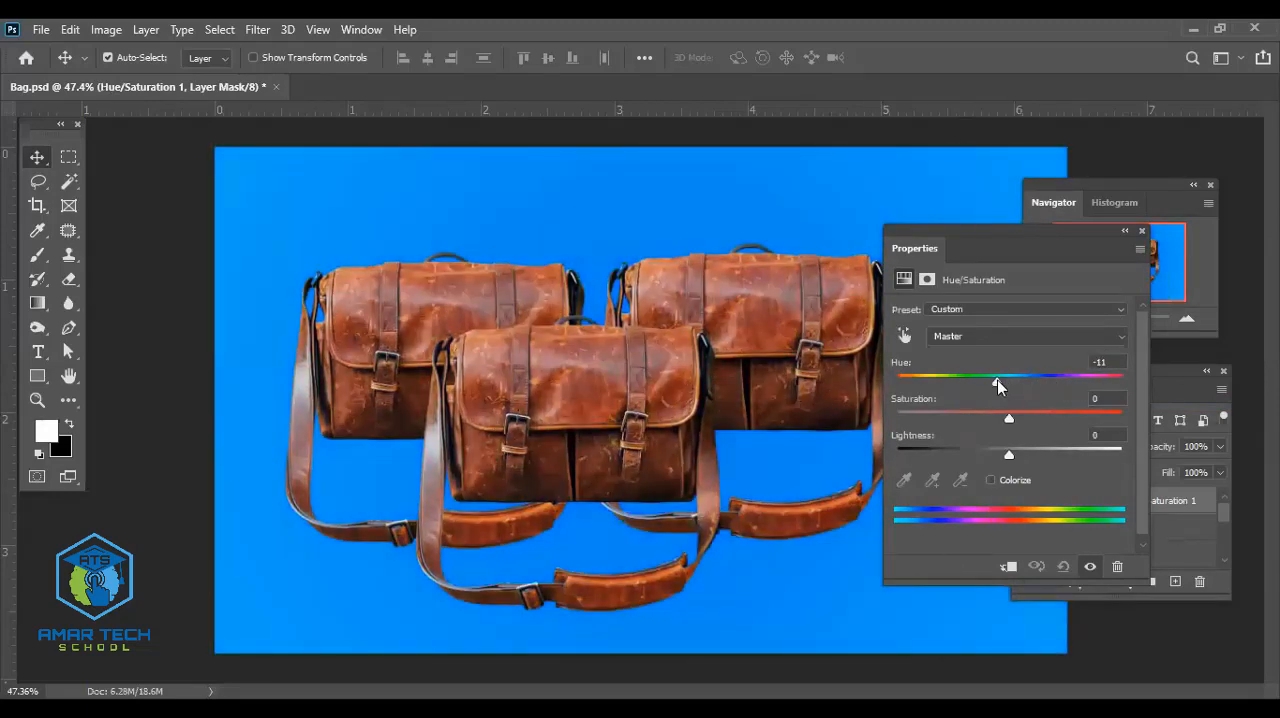
click(1142, 232)
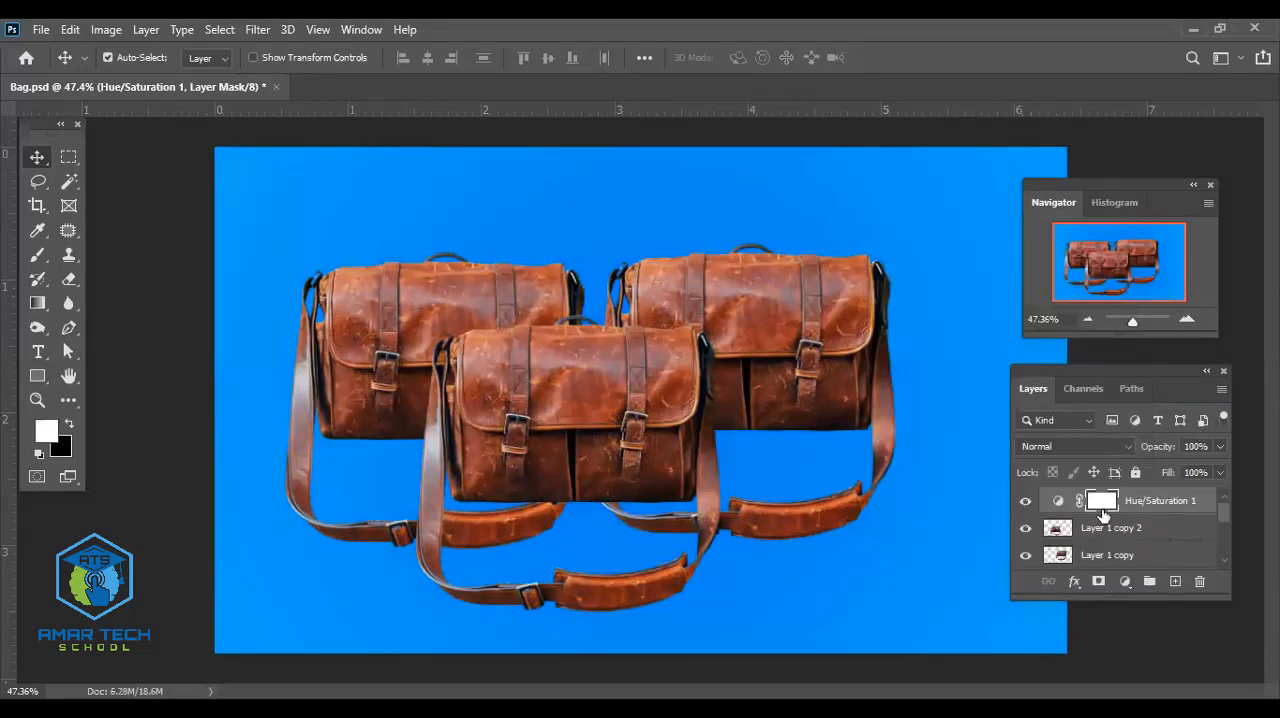
drag(1157, 506, 1137, 528)
key(Delete)
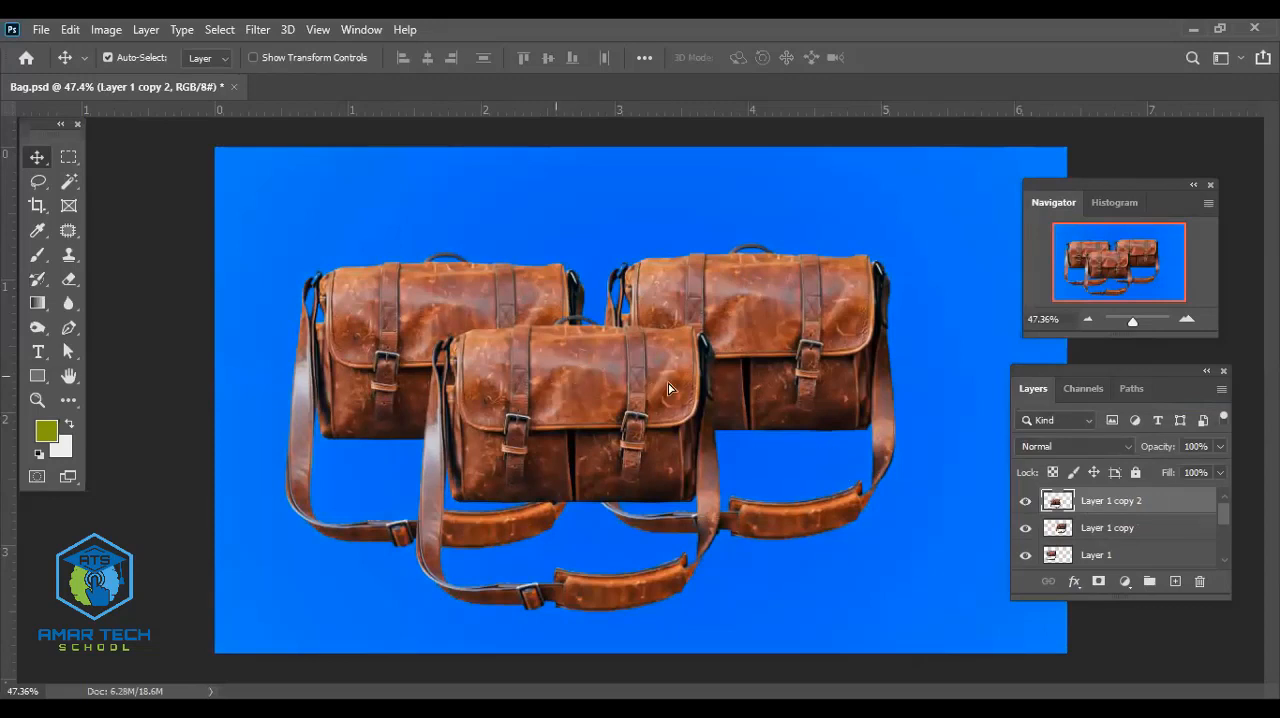
- Move the front bag on Layer 1 copy 2 to the right and slightly up
drag(557, 368, 632, 355)
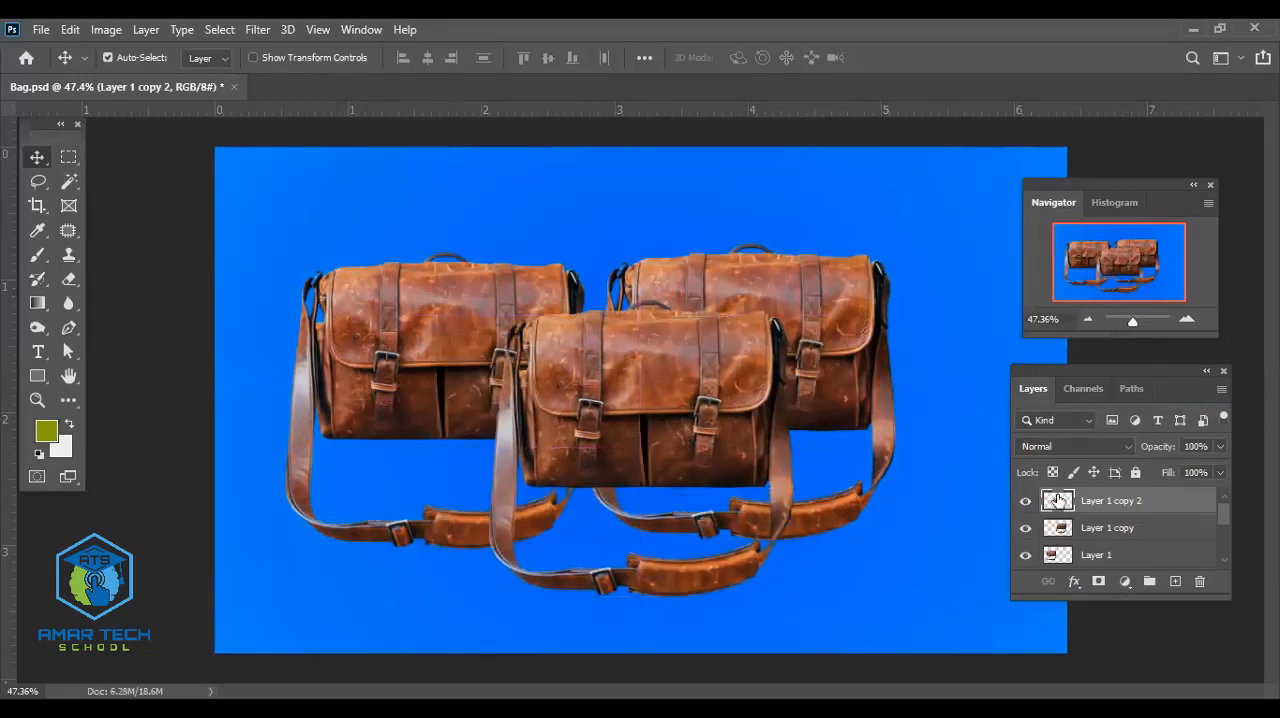
- Move the Layer 1 copy 2 bag to the upper right and the Layer 1 copy bag lower, between the other two
drag(806, 411, 1016, 406)
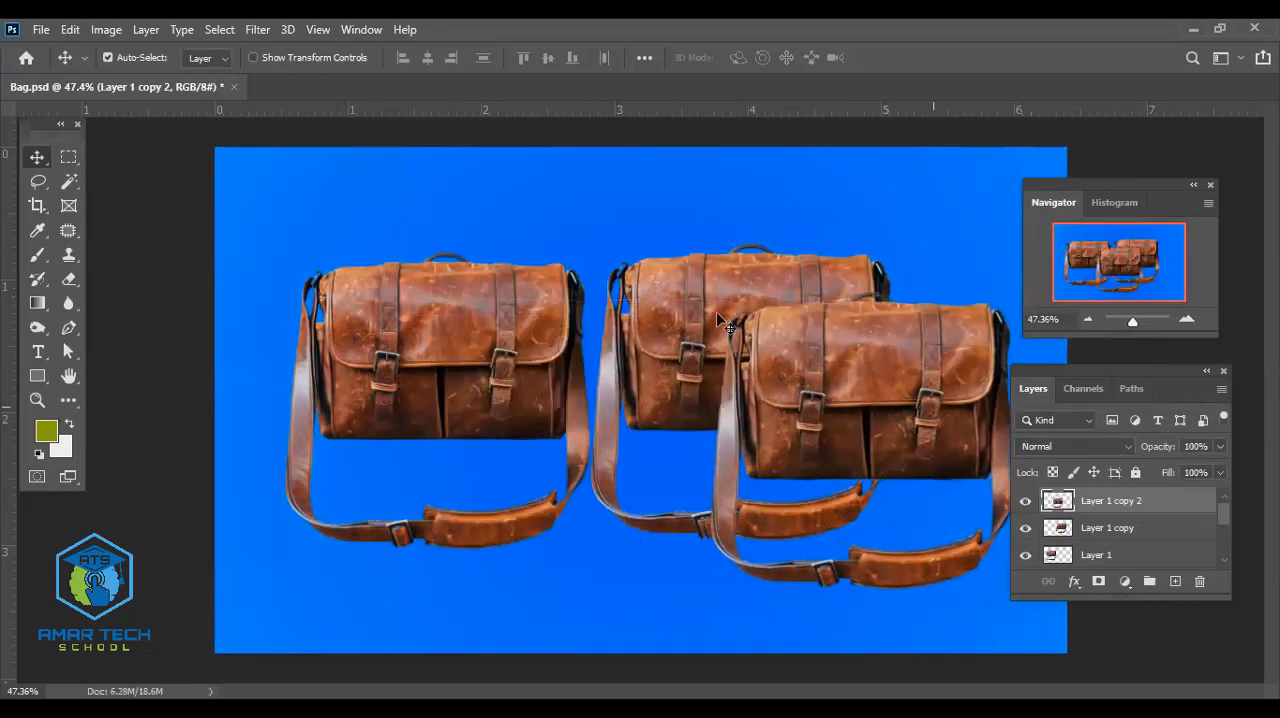
drag(706, 320, 611, 400)
drag(876, 371, 837, 296)
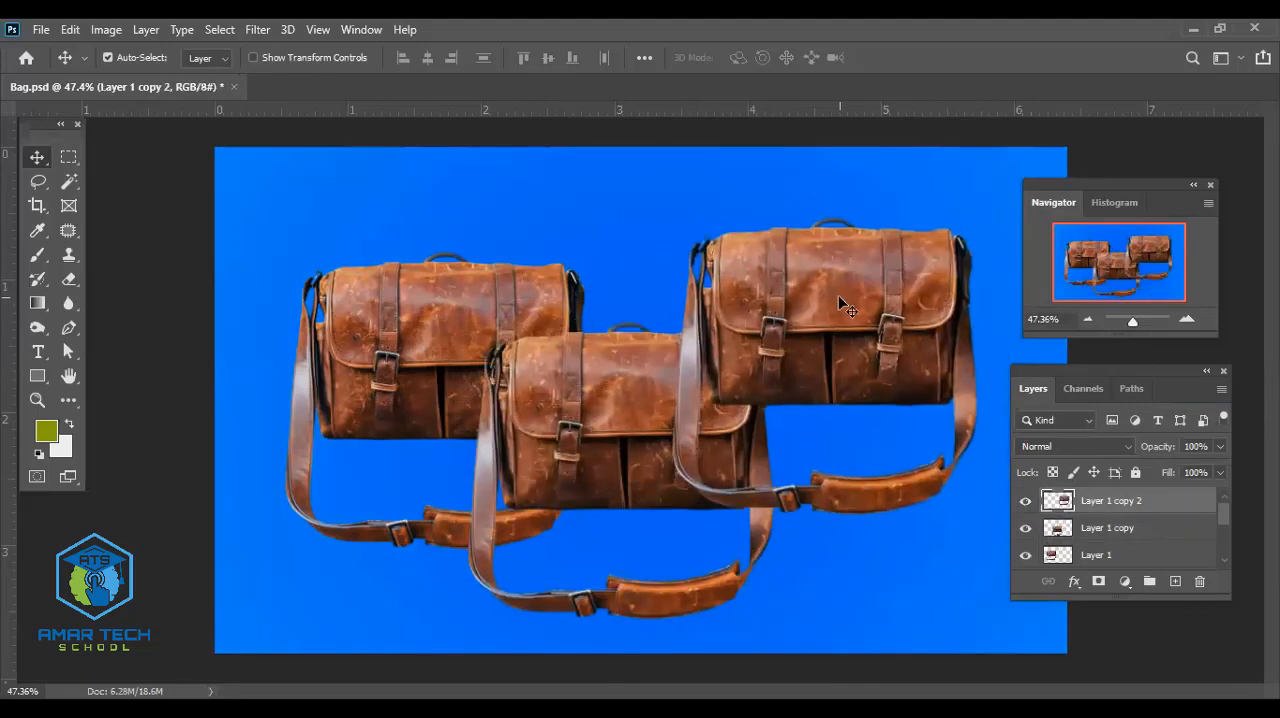
- Delete both bag copies and move the remaining Layer 1 bag to the right half of the canvas
key(Delete)
key(Delete)
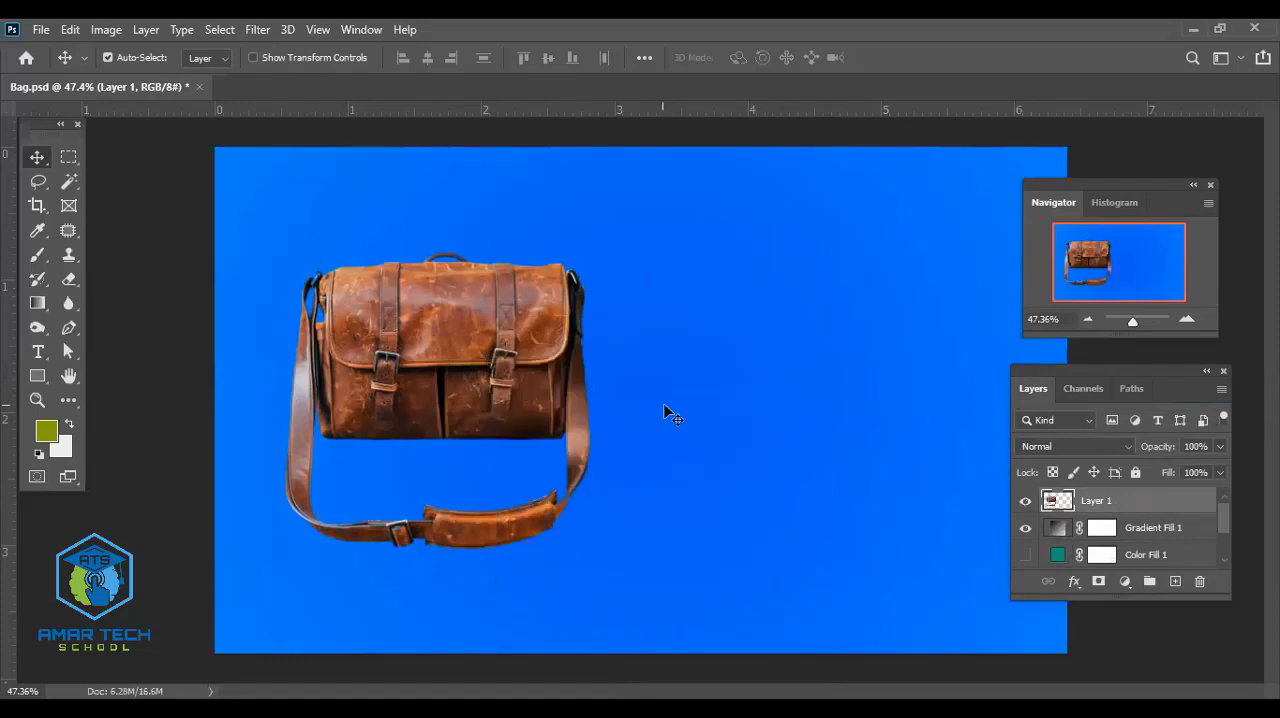
drag(463, 357, 867, 378)
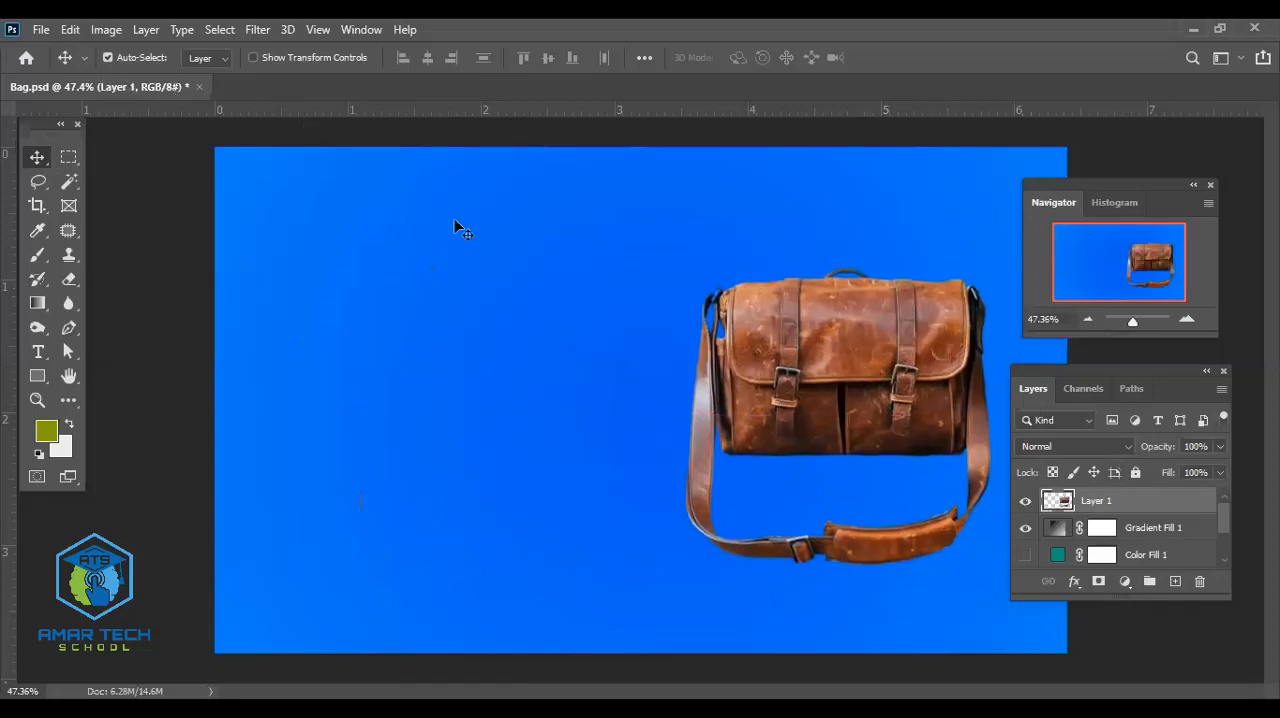
- Create a new 1280 x 720 px landscape document at 72 pixels/inch, RGB Color, 8 bit, with a white background
click(41, 29)
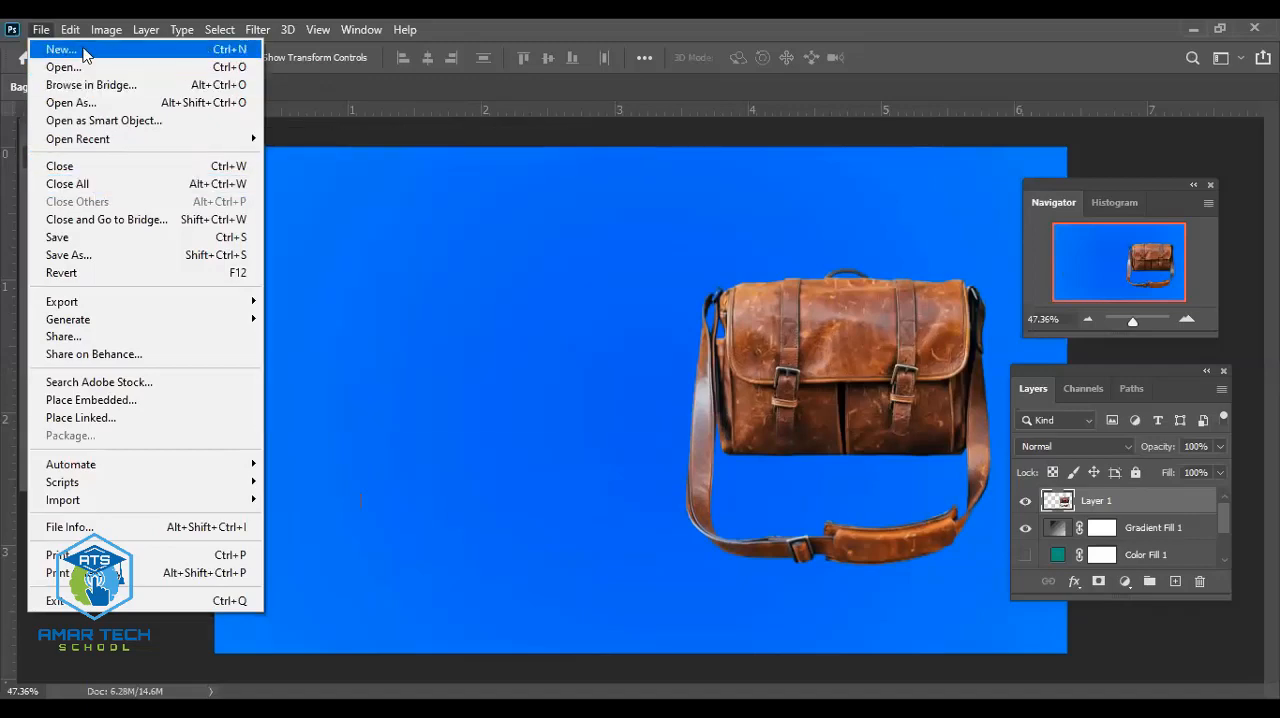
click(83, 49)
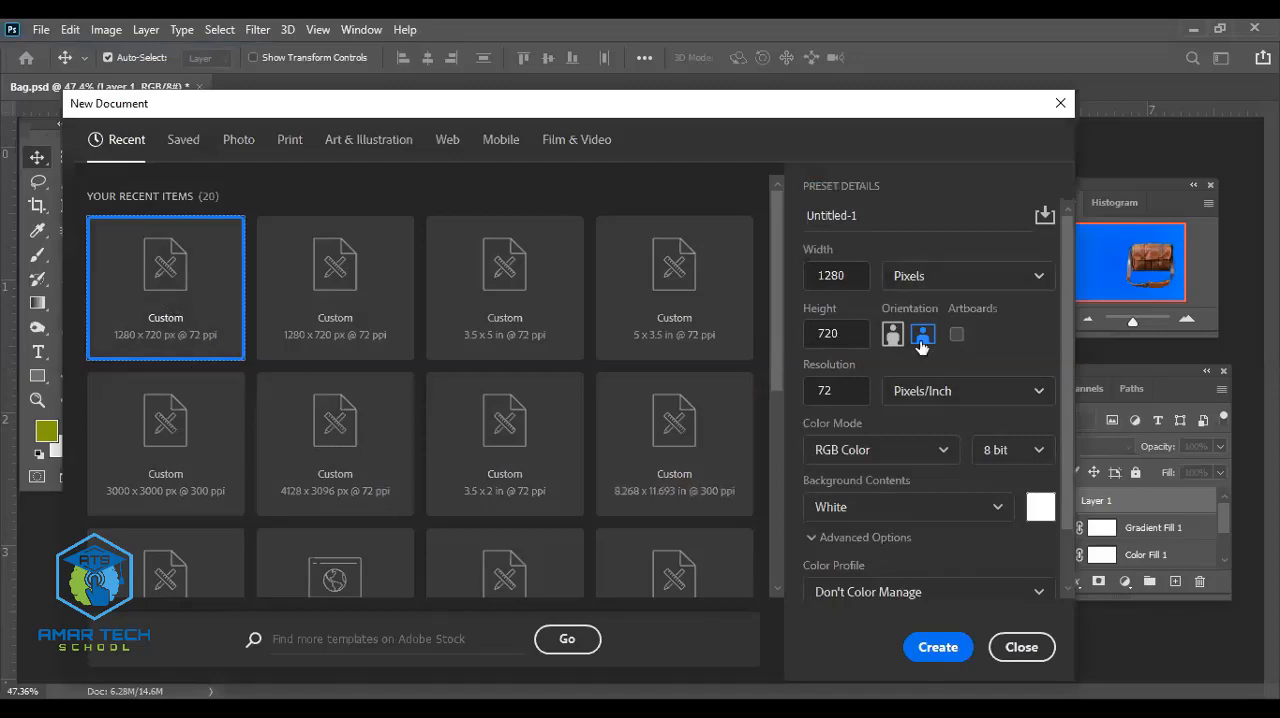
click(943, 651)
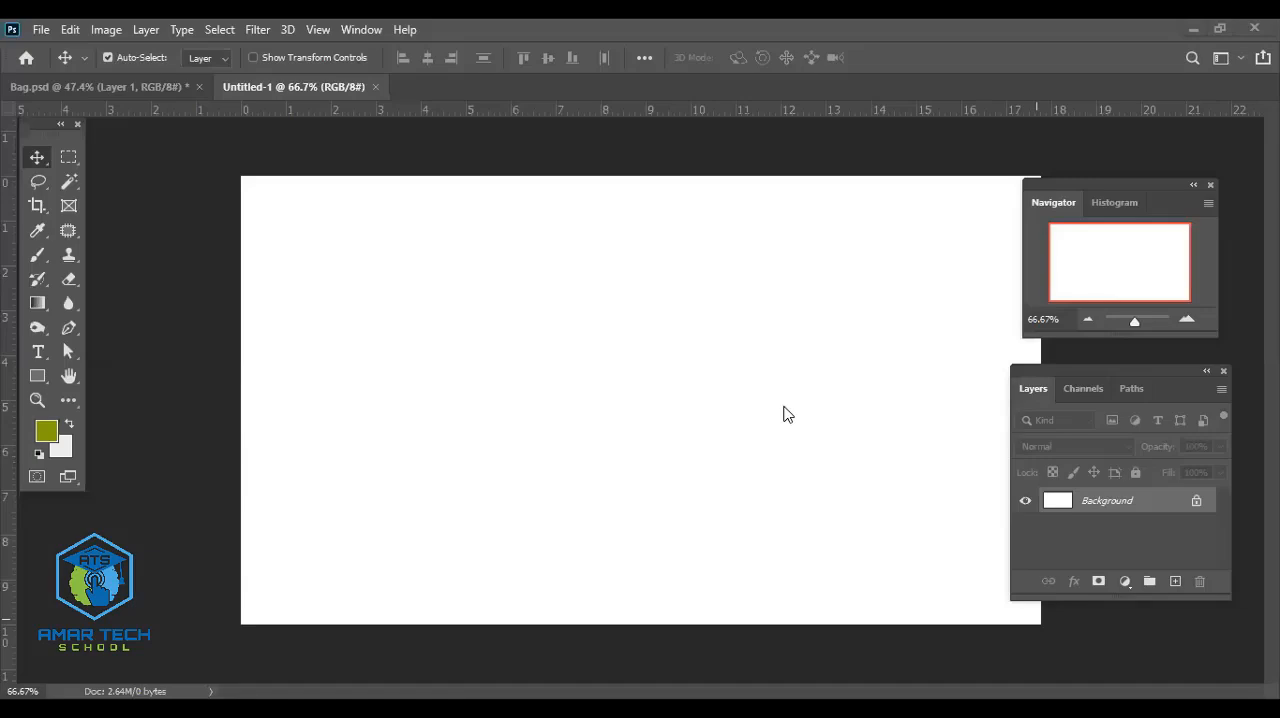
scroll(842, 440, down, 3)
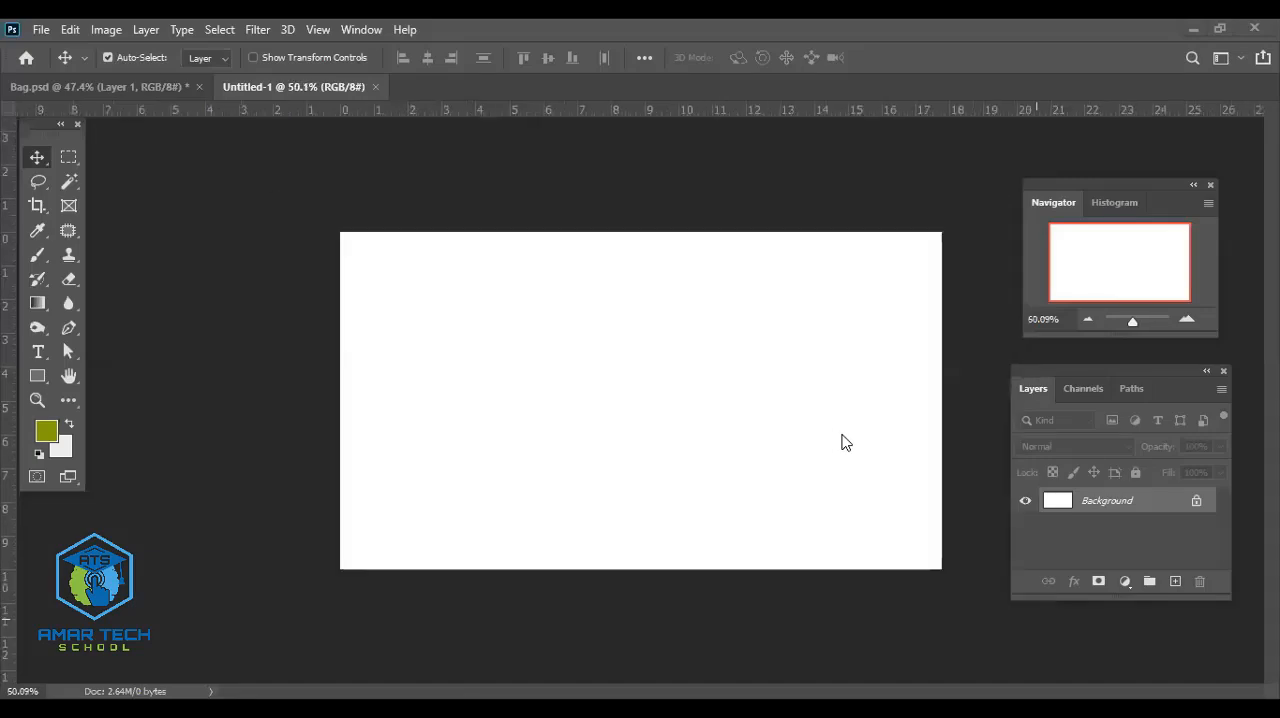
scroll(842, 440, up, 2)
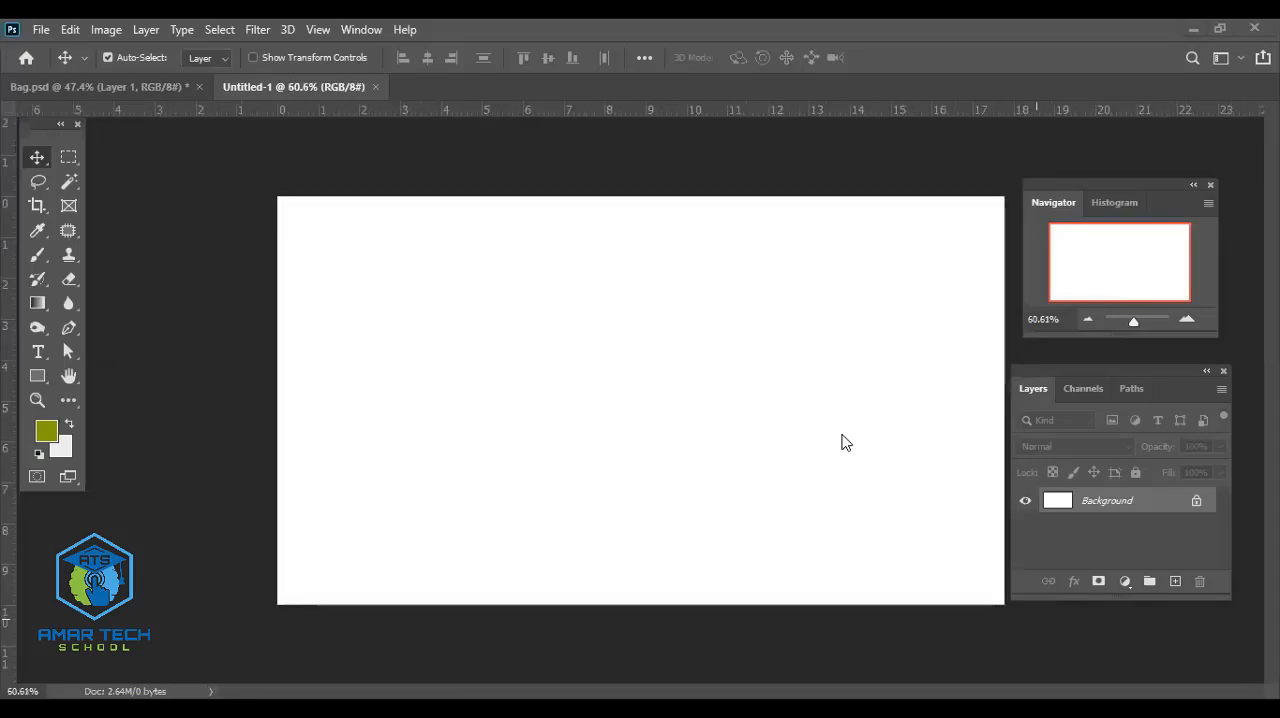
- Shift the bag in Bag.psd left to near the canvas centre and return to the Untitled-1 document
click(130, 87)
drag(858, 378, 697, 383)
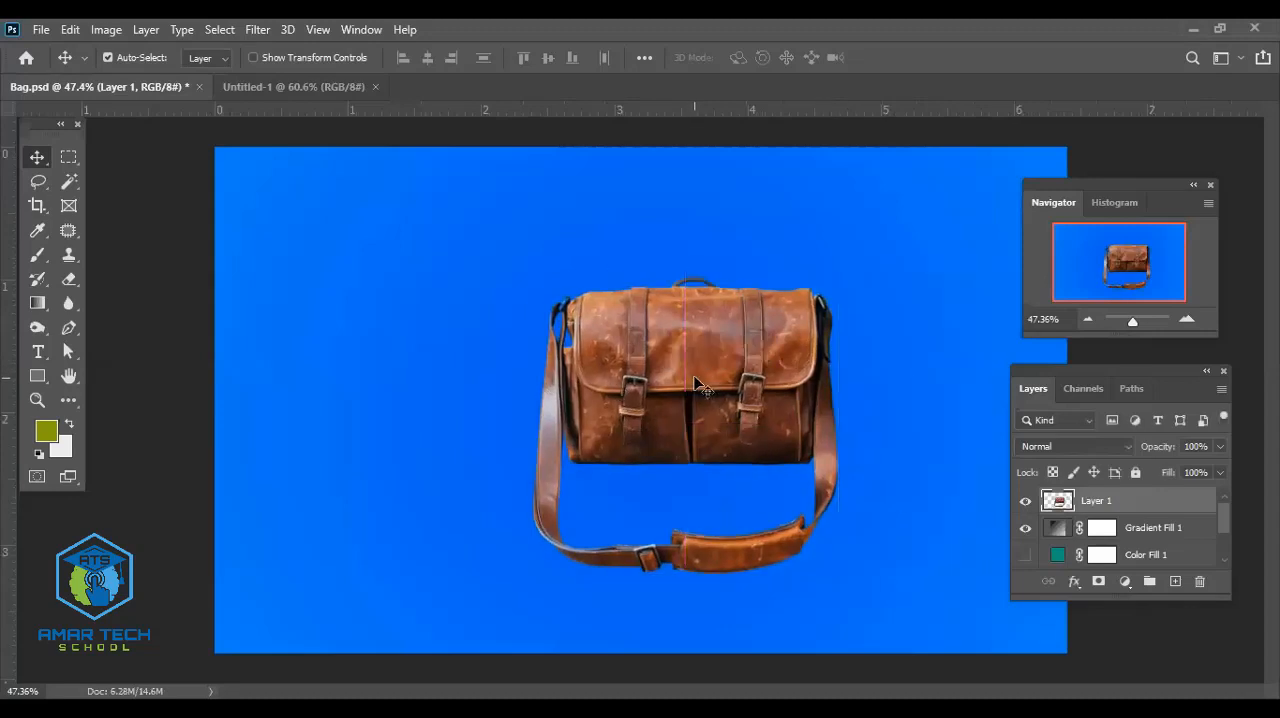
click(284, 88)
- Place the Desktop file Bag png.png as an embedded image in the left half of the blank canvas
click(41, 29)
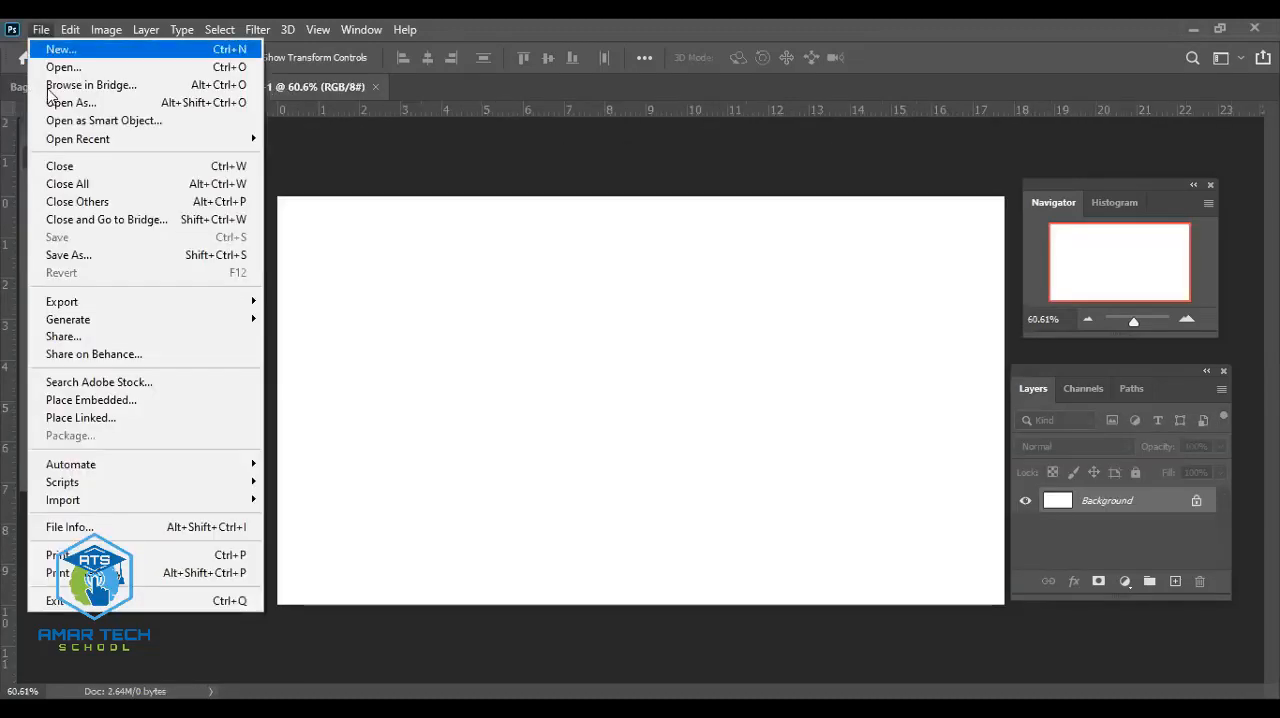
click(92, 400)
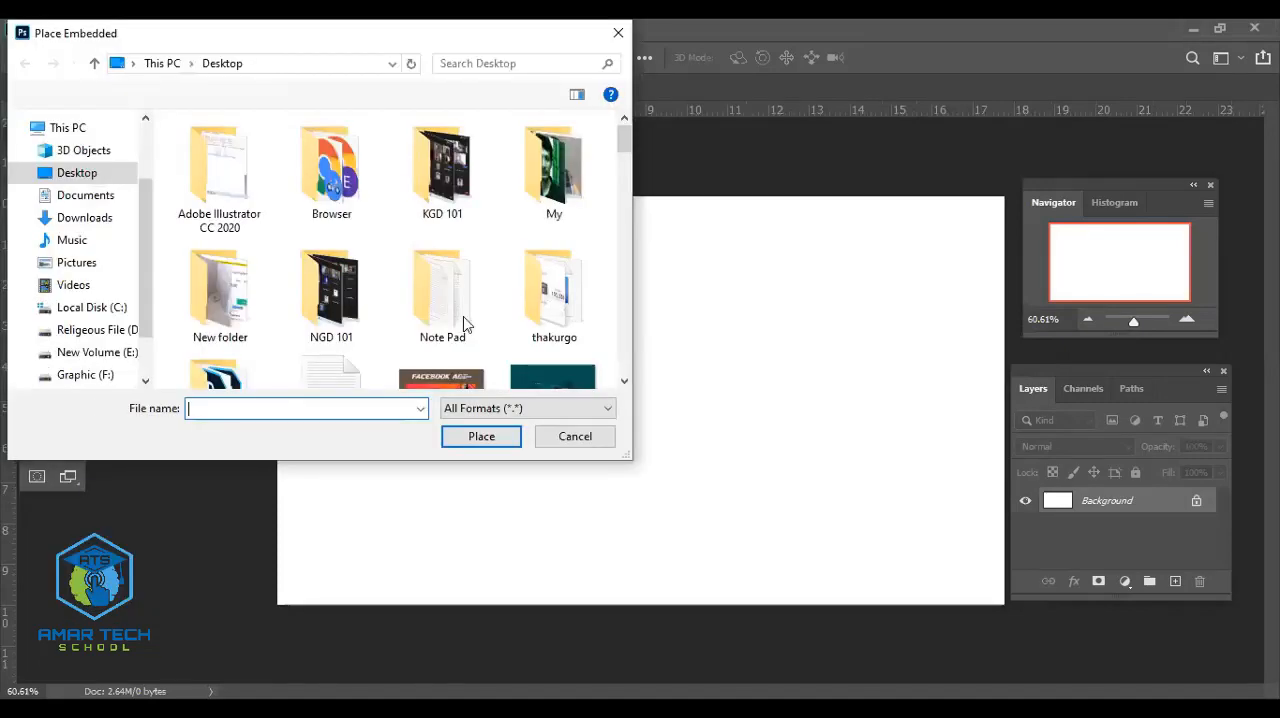
scroll(476, 307, down, 5)
scroll(476, 307, down, 6)
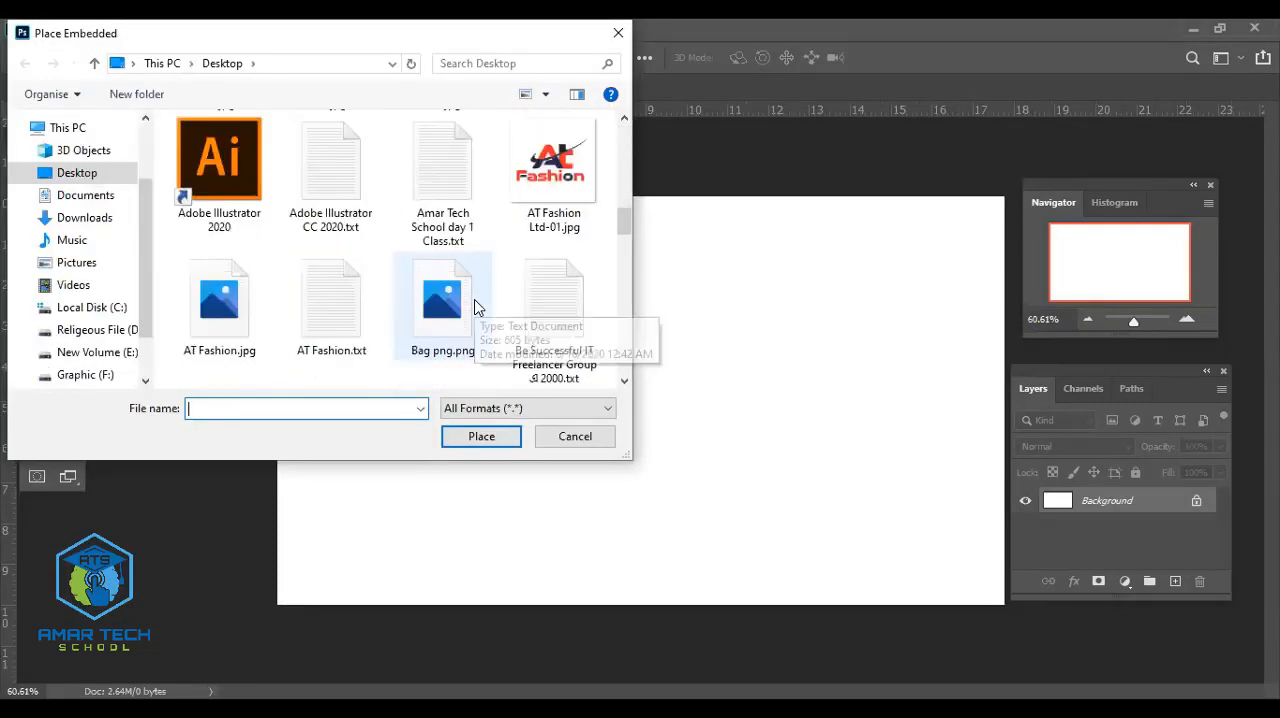
scroll(476, 307, up, 3)
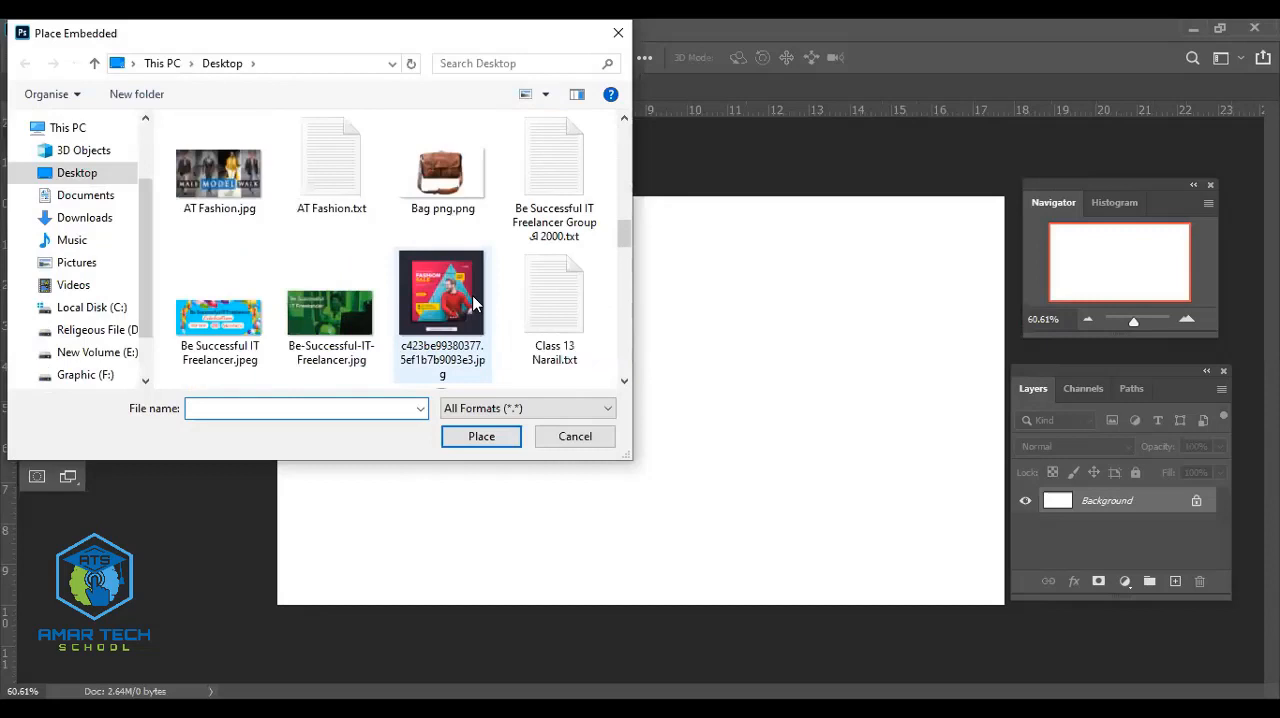
click(466, 172)
click(499, 447)
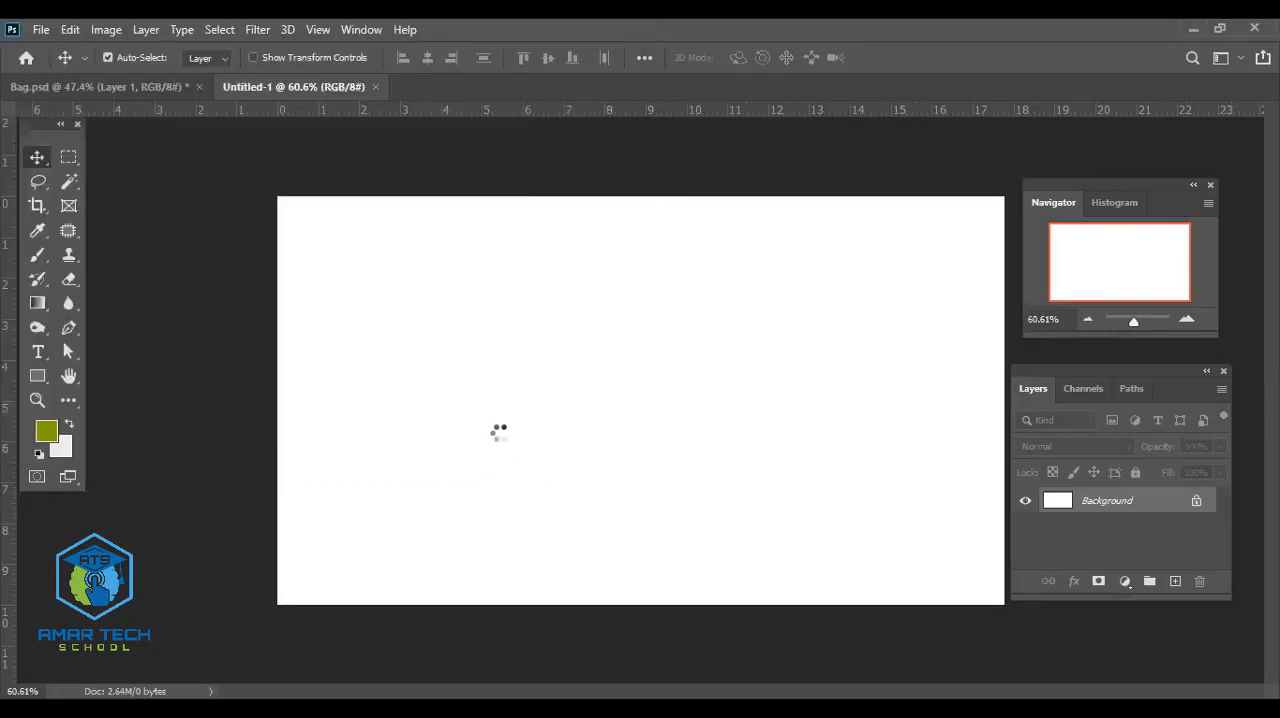
drag(560, 395, 472, 385)
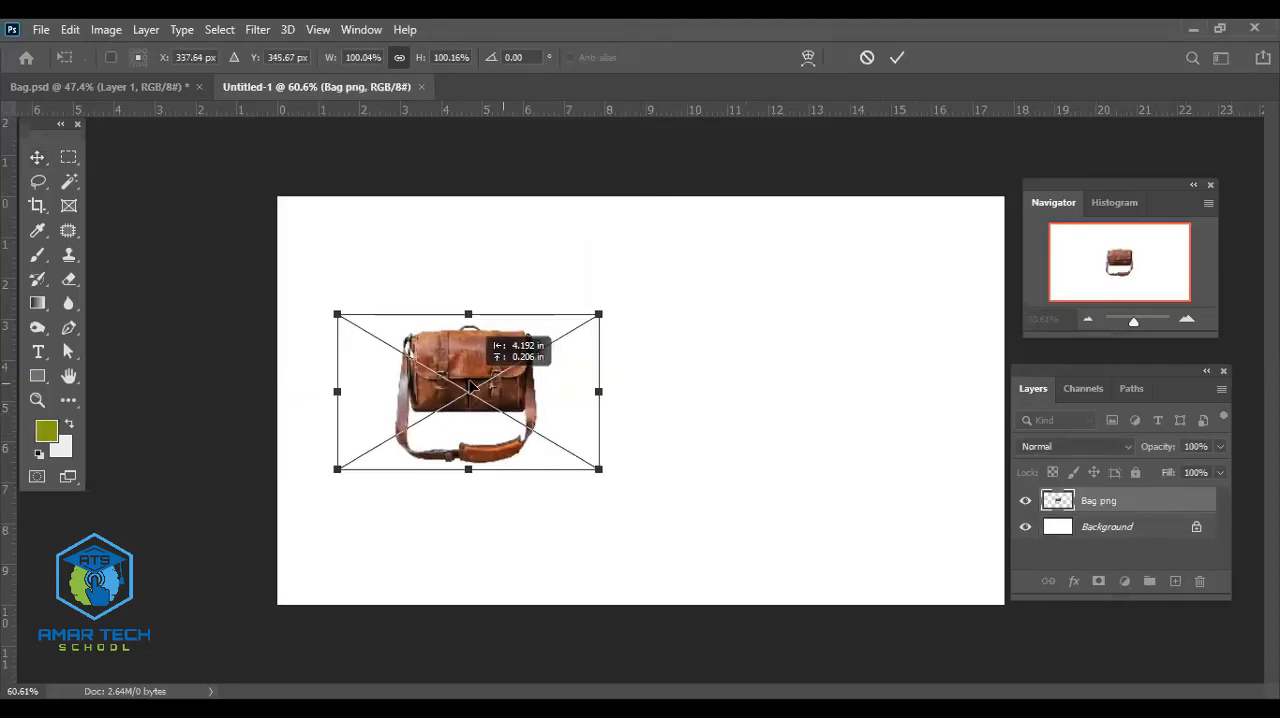
click(897, 58)
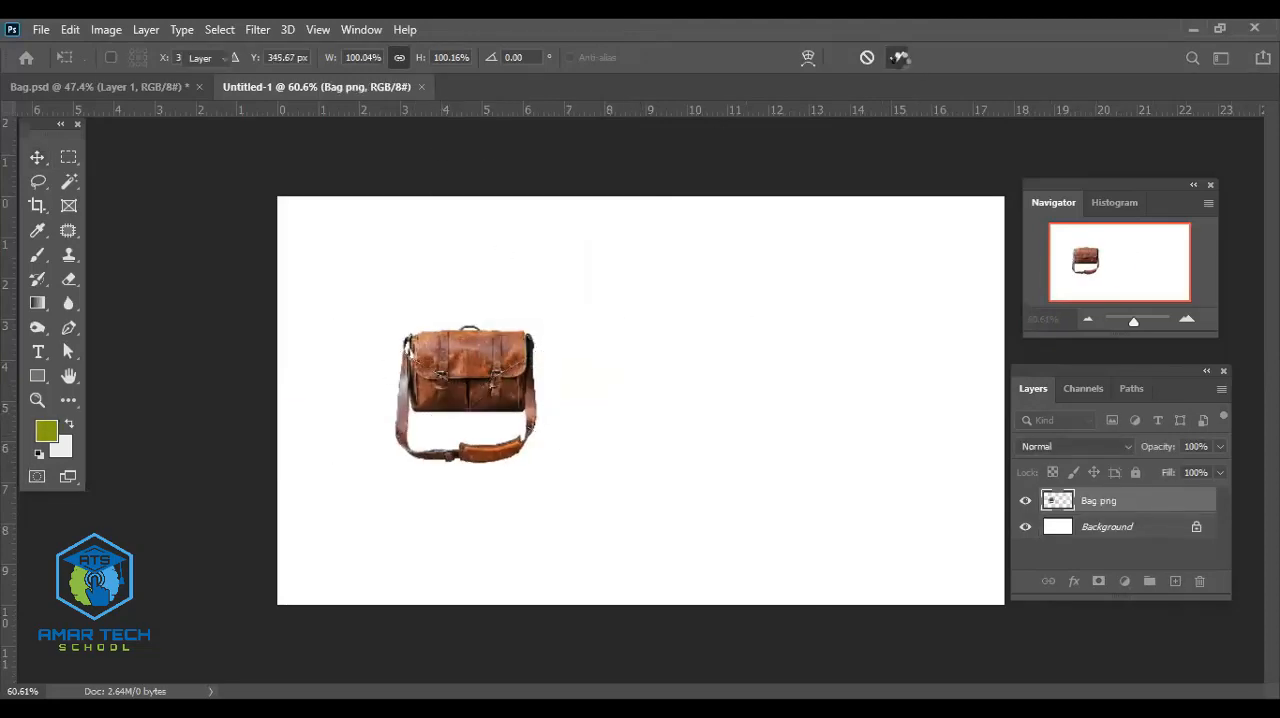
- Copy the Layer 1 bag from Bag.psd into Untitled-1 and scale it to about 43.95%, beside the placed bag
click(126, 86)
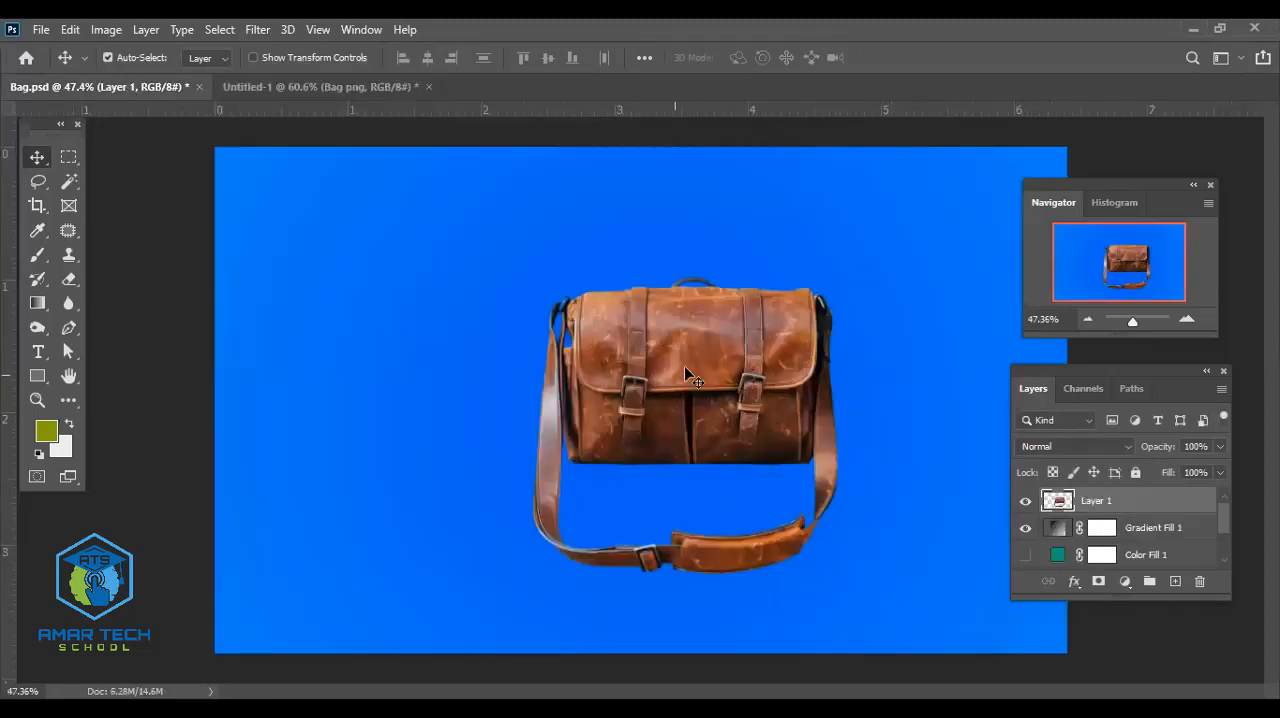
drag(672, 312, 778, 379)
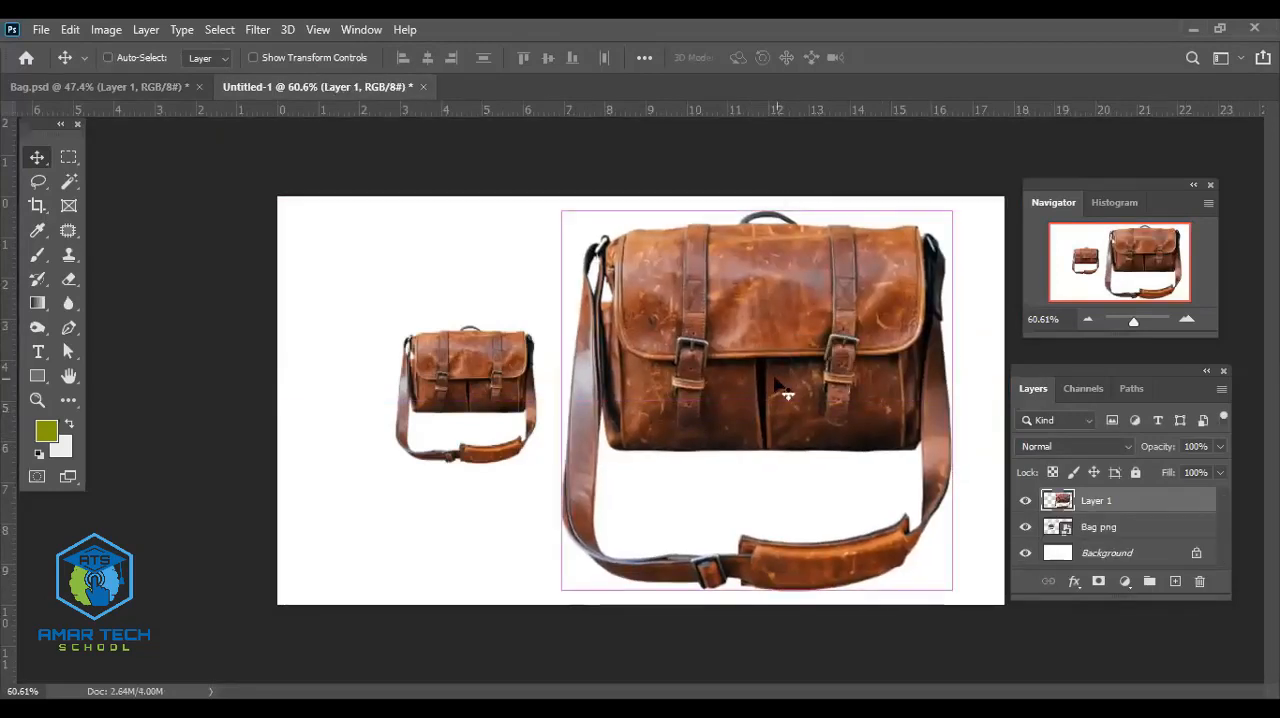
key(ctrl+t)
drag(953, 591, 686, 371)
drag(688, 246, 725, 357)
drag(713, 412, 687, 373)
- Try rotating the bag by about -8.96°, undo the rotation, and apply the transform
drag(480, 374, 499, 397)
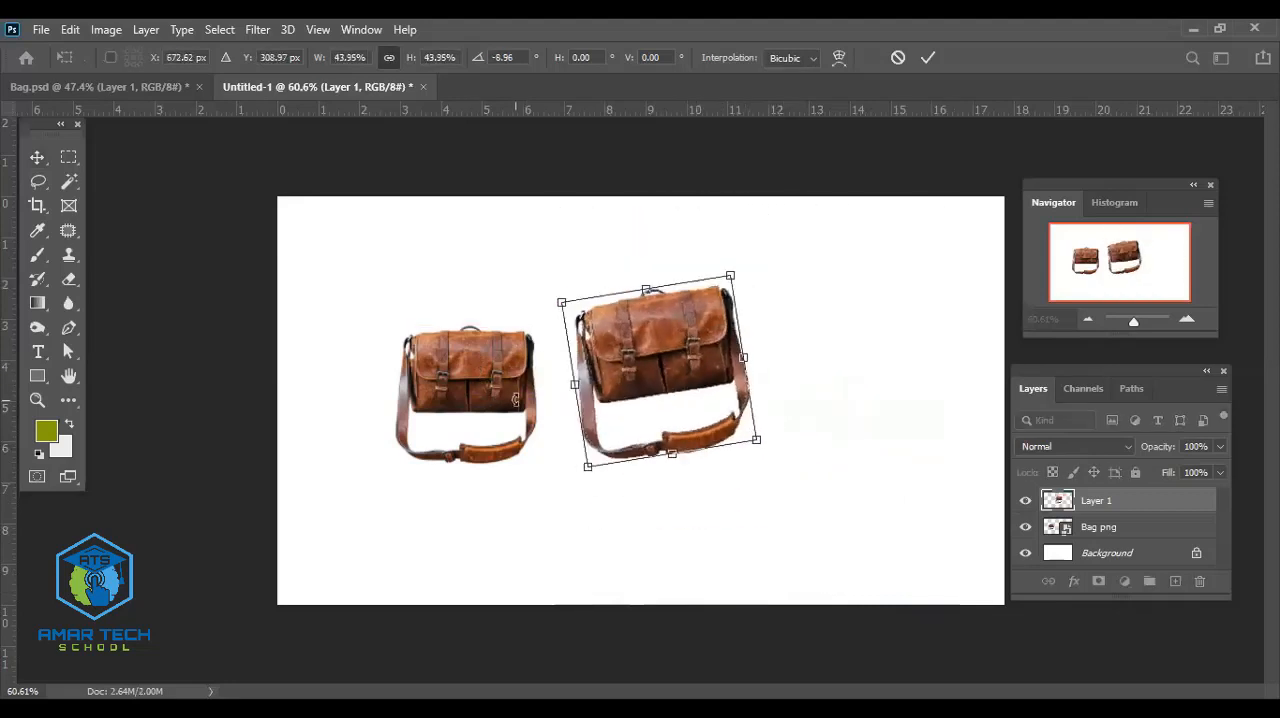
key(ctrl+z)
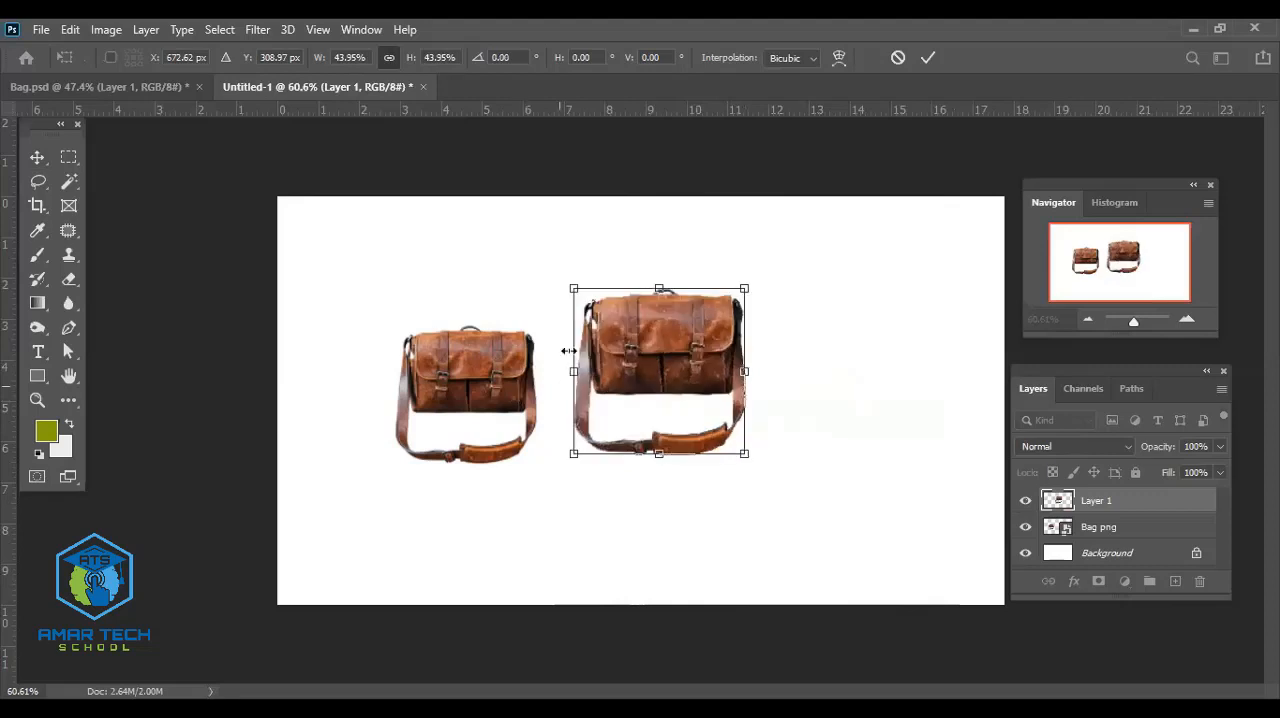
click(928, 62)
- Duplicate the middle bag to its right and scale the copy proportionally to about 118.79%
drag(688, 336, 875, 290)
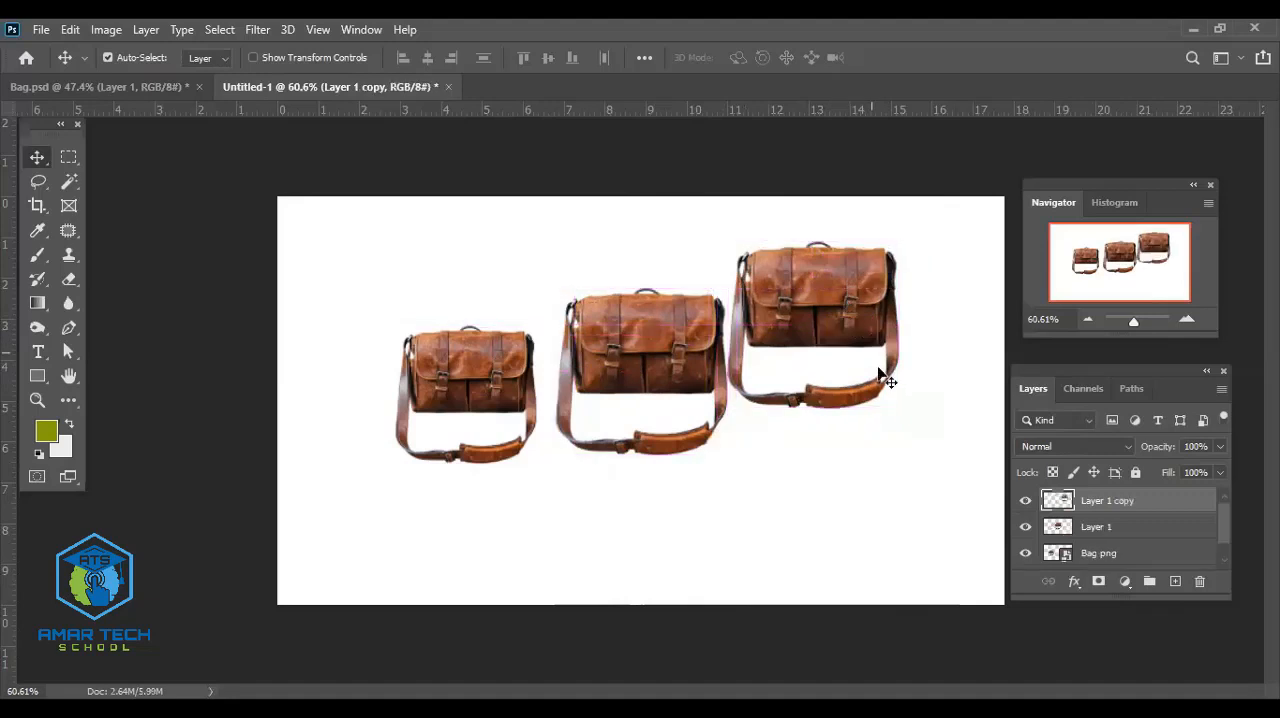
key(ctrl+t)
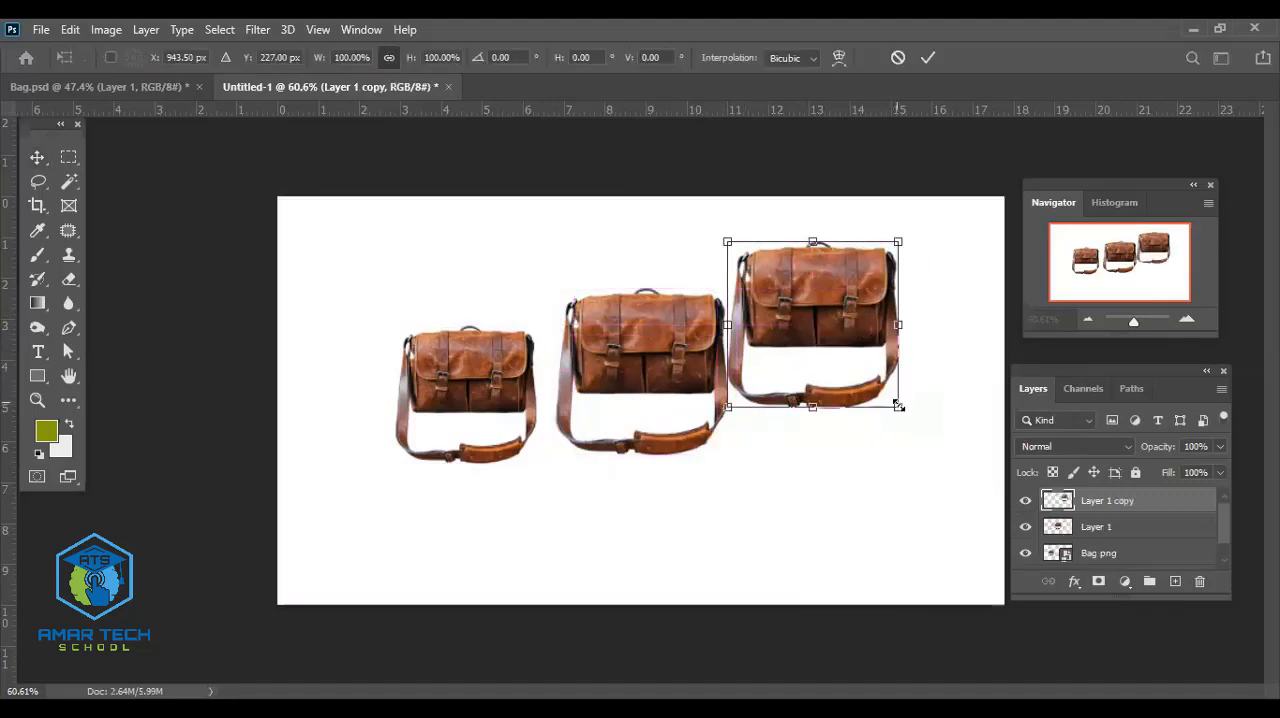
drag(900, 410, 947, 445)
drag(876, 347, 916, 363)
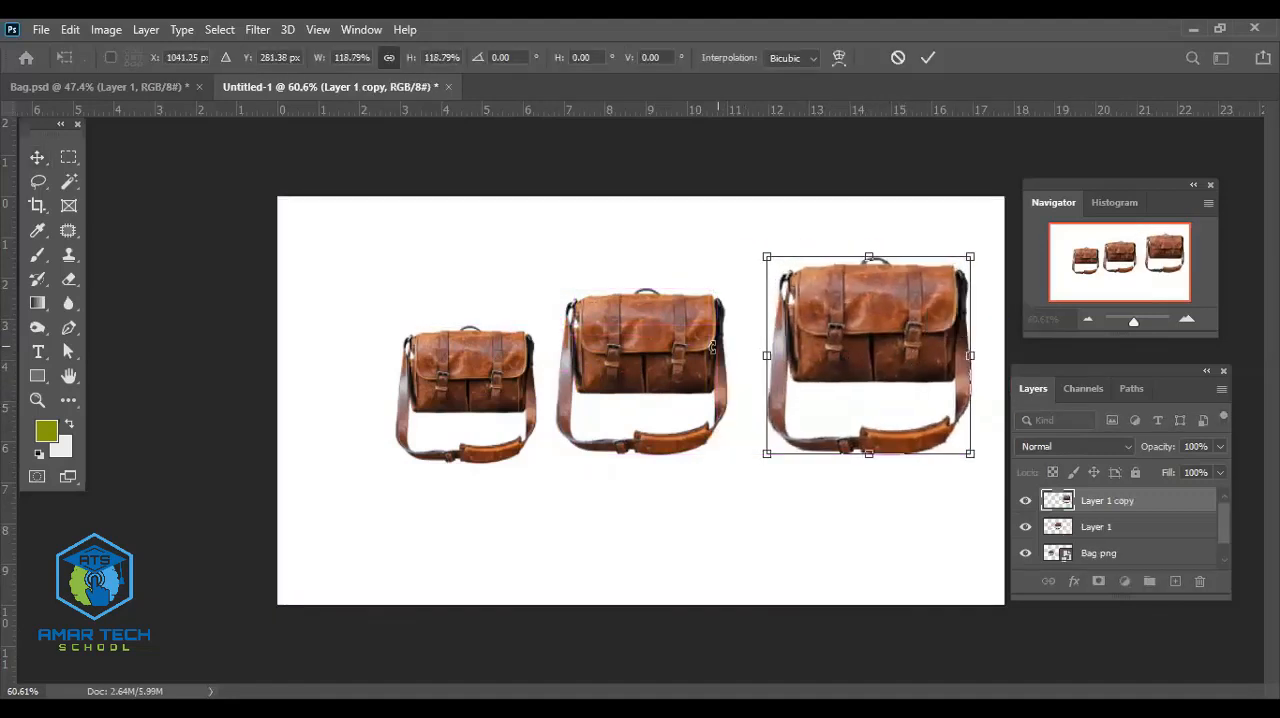
click(925, 60)
- Lower the middle bag slightly and raise the largest bag a little toward the upper right corner
drag(676, 344, 686, 367)
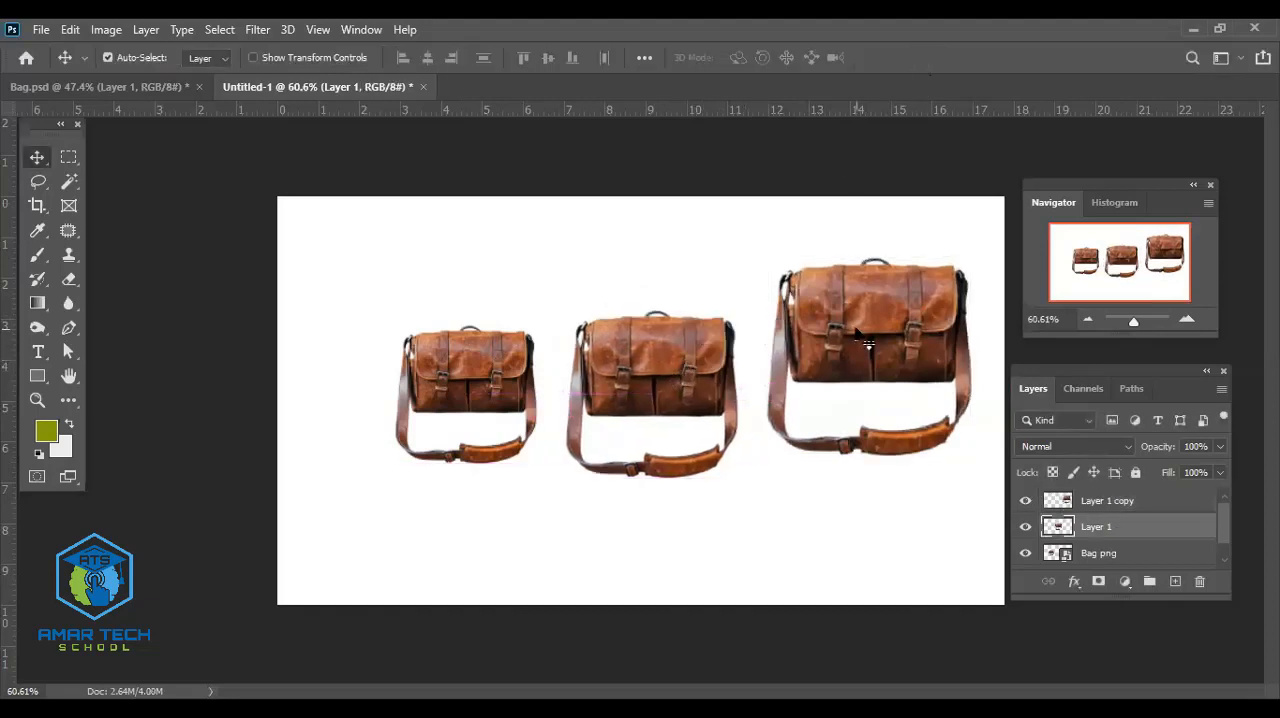
drag(868, 338, 850, 313)
- Delete the Layer 1 and Bag png bags, and move the remaining large bag slightly left and down
click(686, 378)
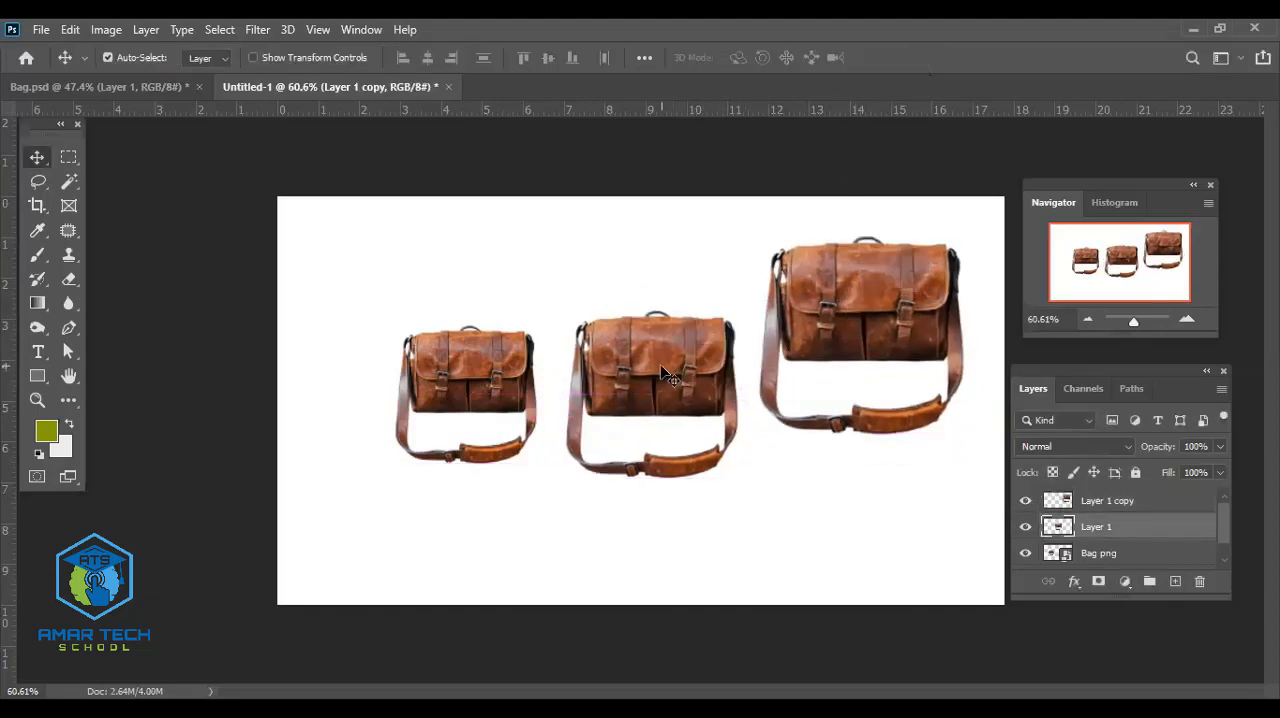
key(Delete)
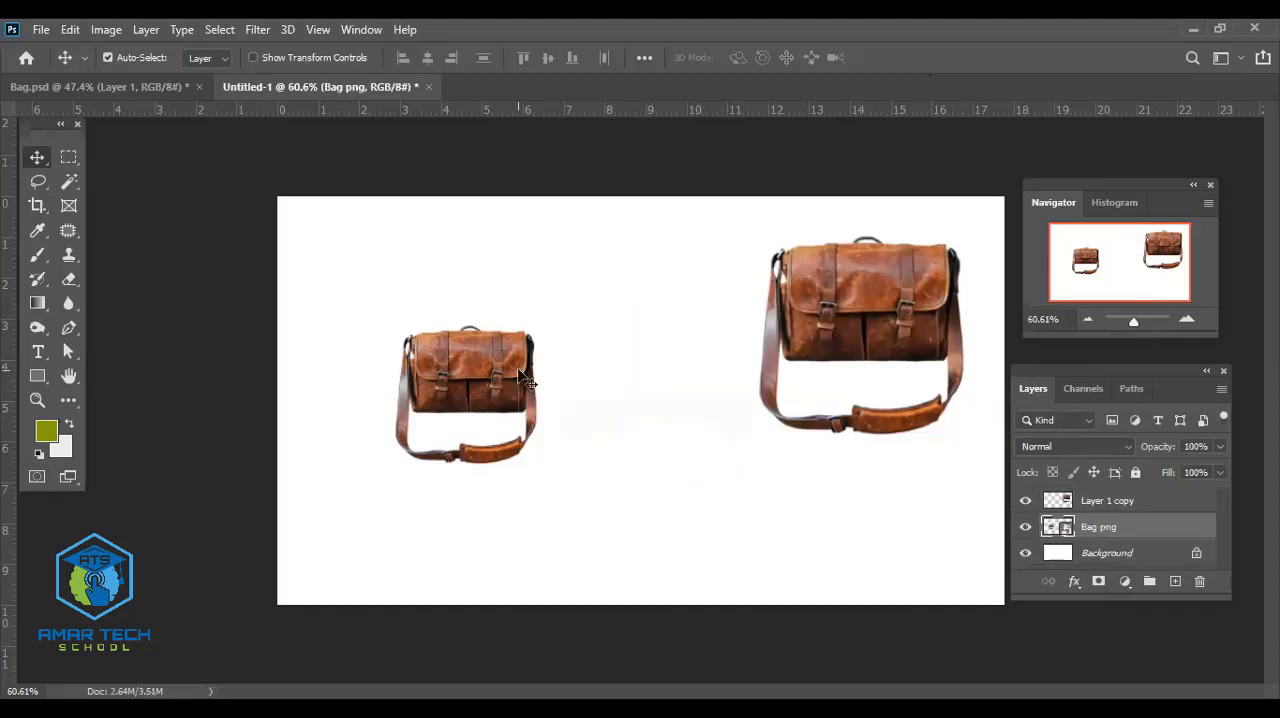
key(Delete)
drag(940, 330, 908, 375)
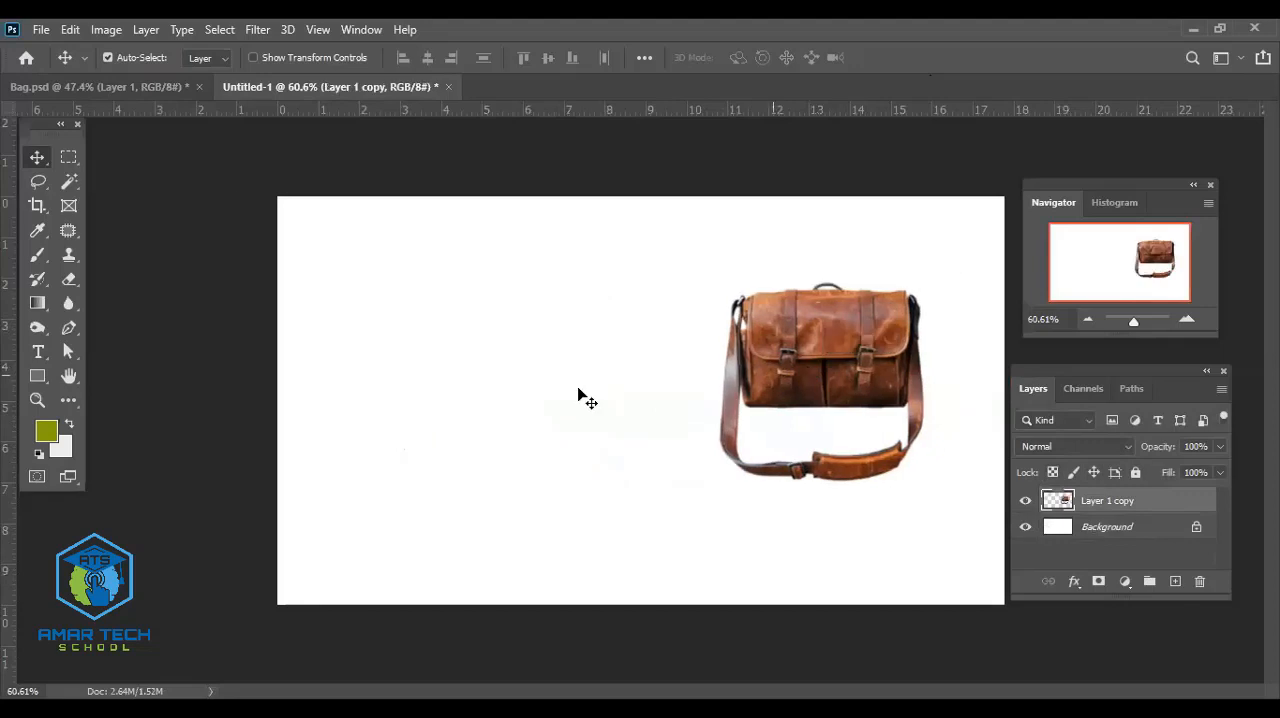
- In Bag.psd, show the Background copy layer and hide Layer 1 and Gradient Fill 1
click(138, 90)
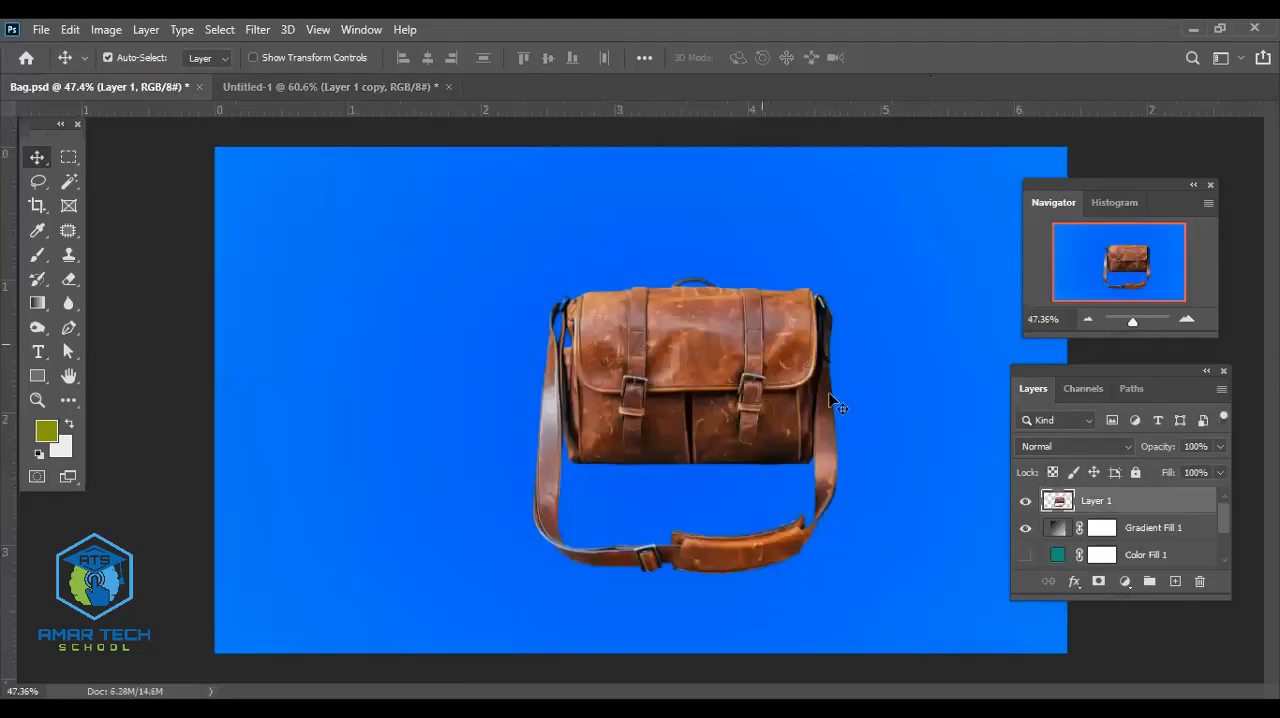
scroll(1160, 545, down, 2)
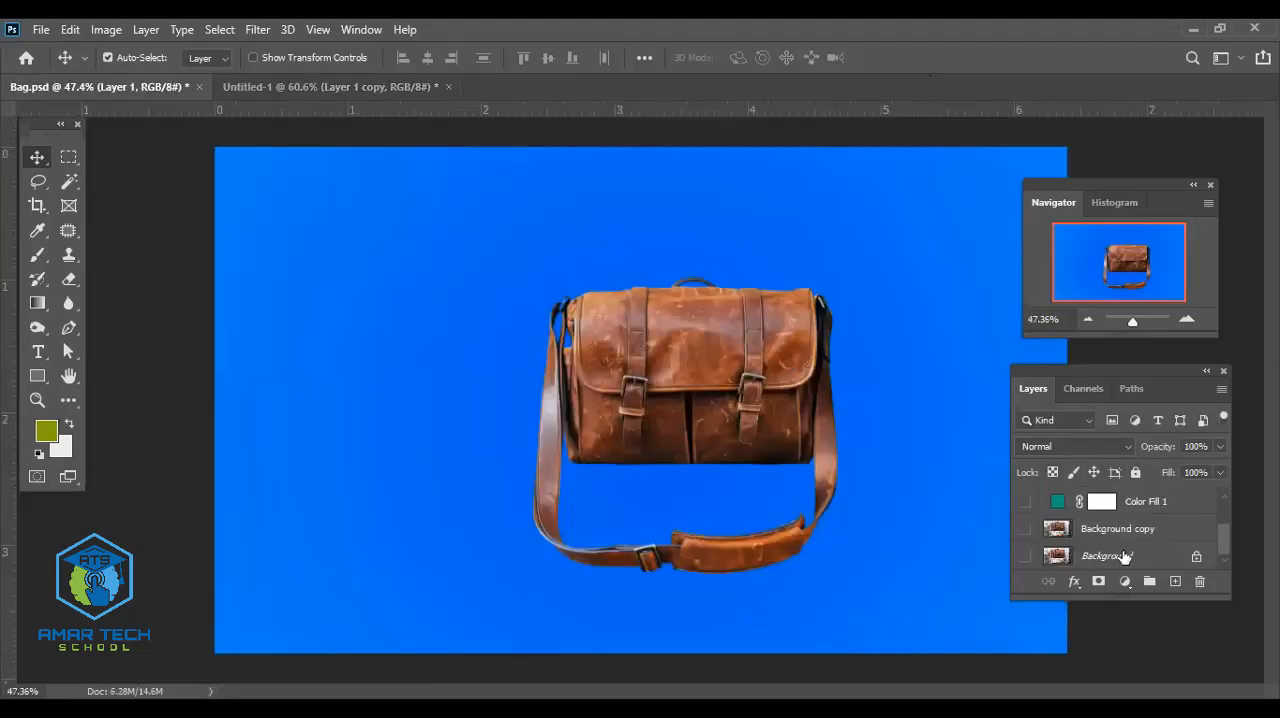
click(1025, 529)
scroll(1040, 502, up, 1)
scroll(1040, 502, up, 1)
click(1025, 501)
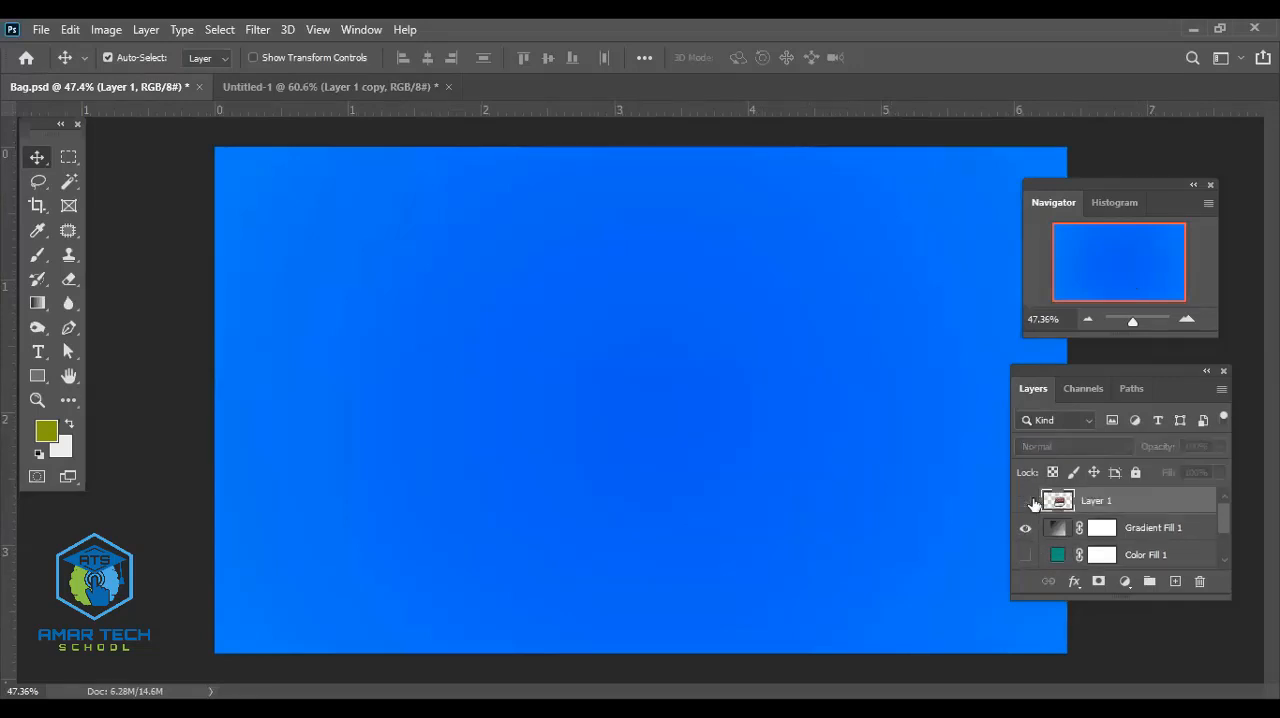
scroll(1028, 502, down, 2)
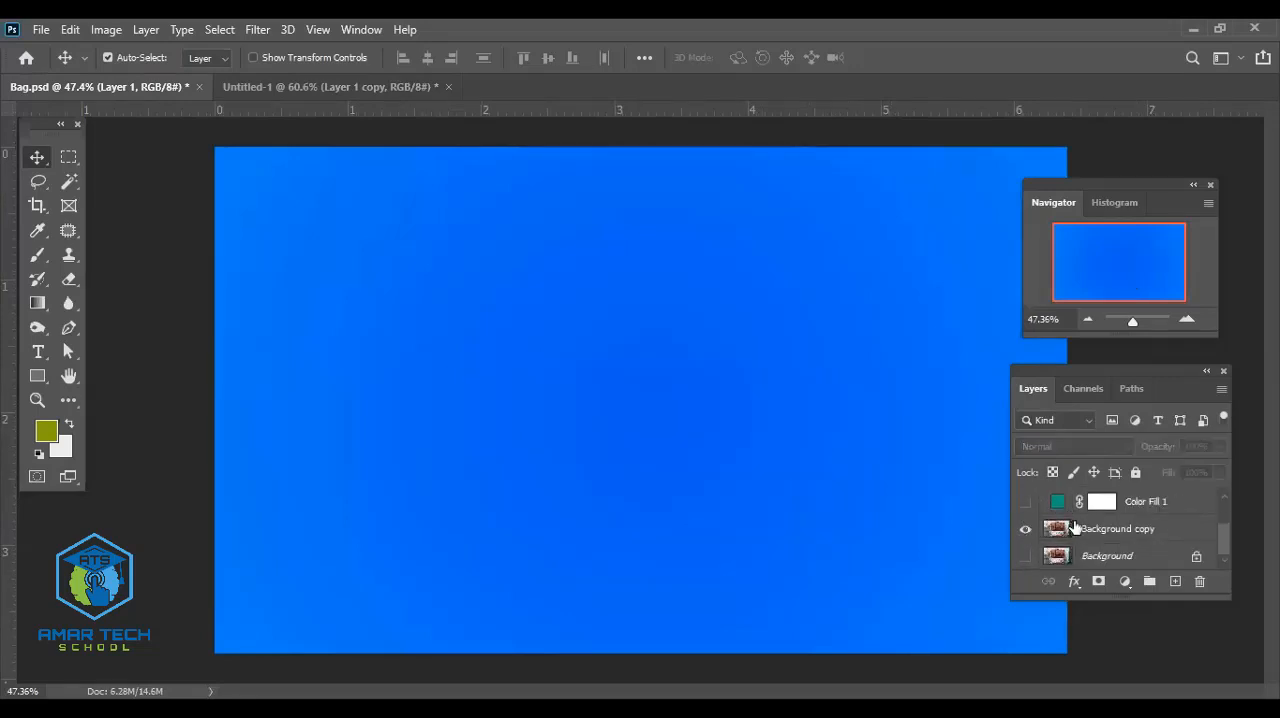
scroll(1060, 530, up, 2)
click(1025, 529)
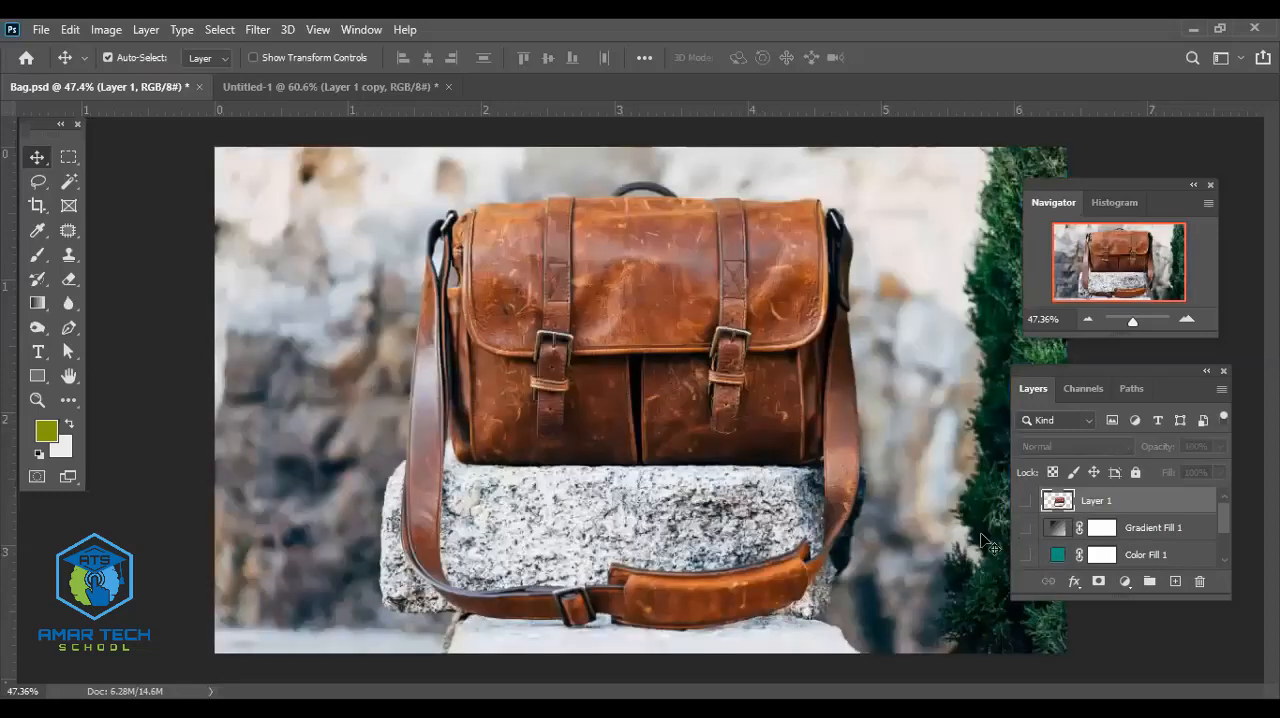
- Copy the Background copy photo into Untitled-1, scale it to 33%, place it beside the cutout bag, and shift the bag slightly right and down
scroll(680, 404, down, 1)
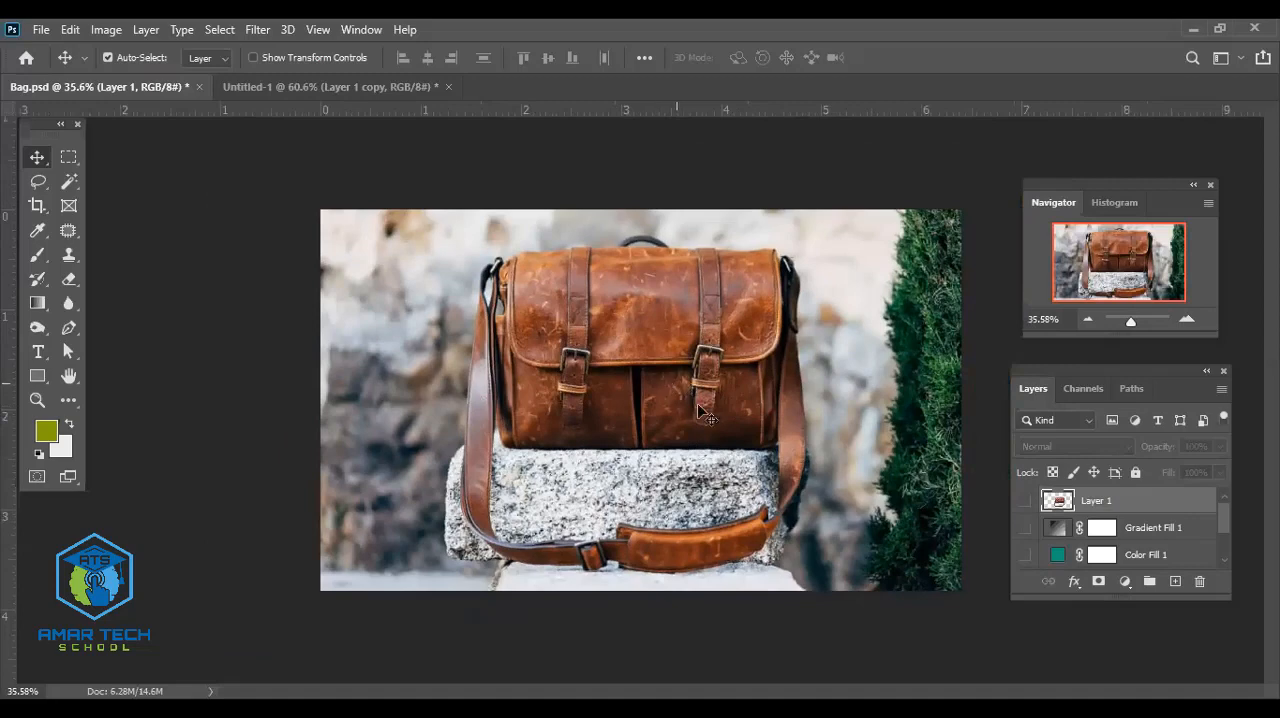
drag(716, 389, 427, 366)
key(ctrl+t)
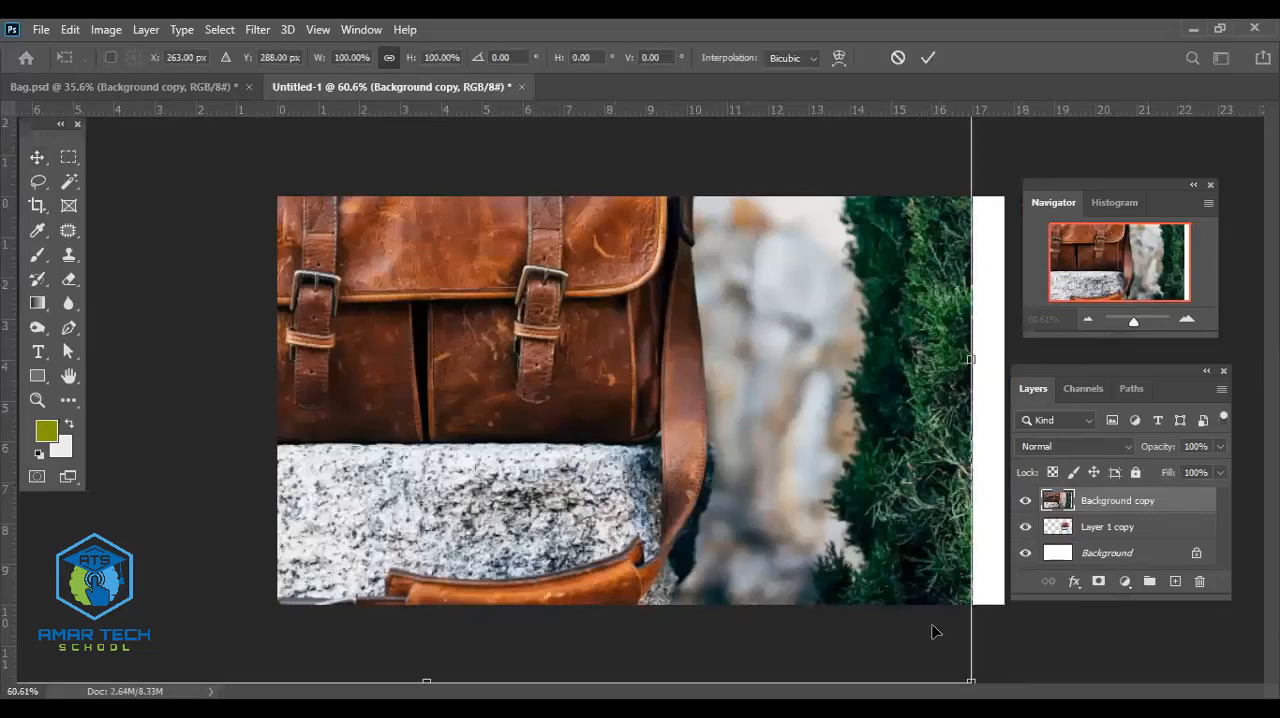
drag(748, 534, 401, 328)
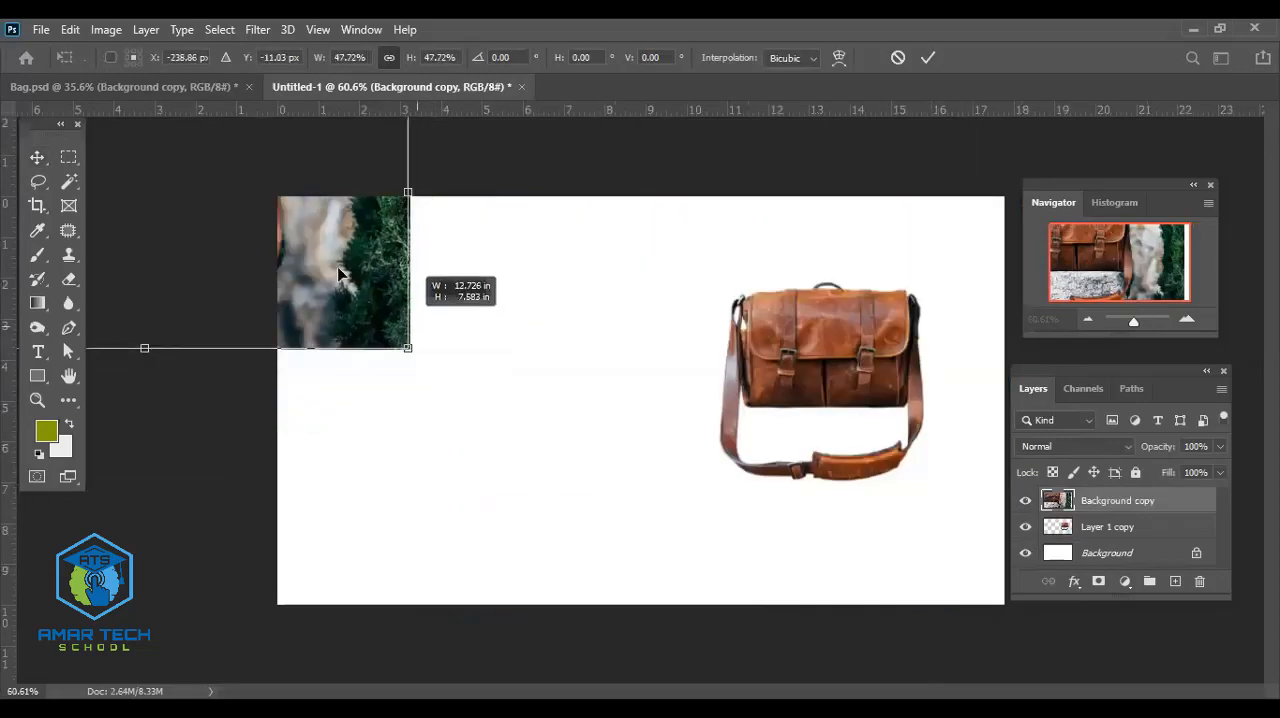
drag(342, 275, 687, 593)
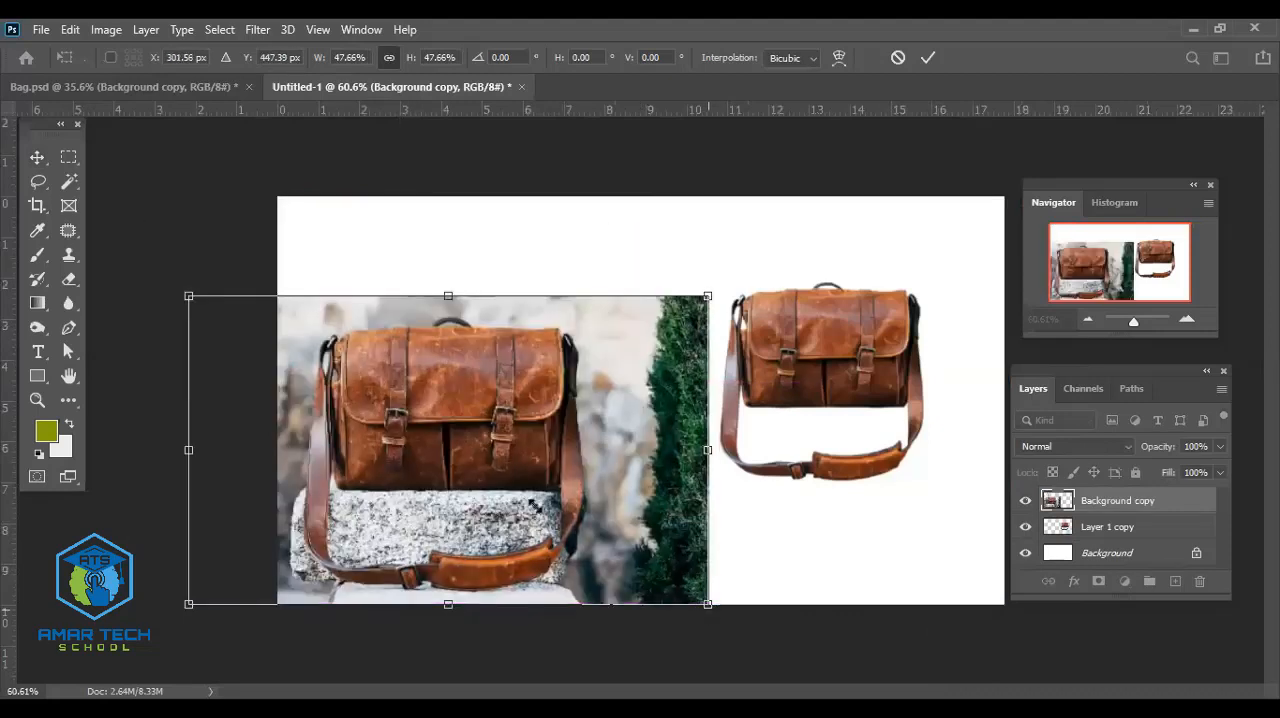
drag(535, 506, 472, 464)
drag(414, 401, 716, 495)
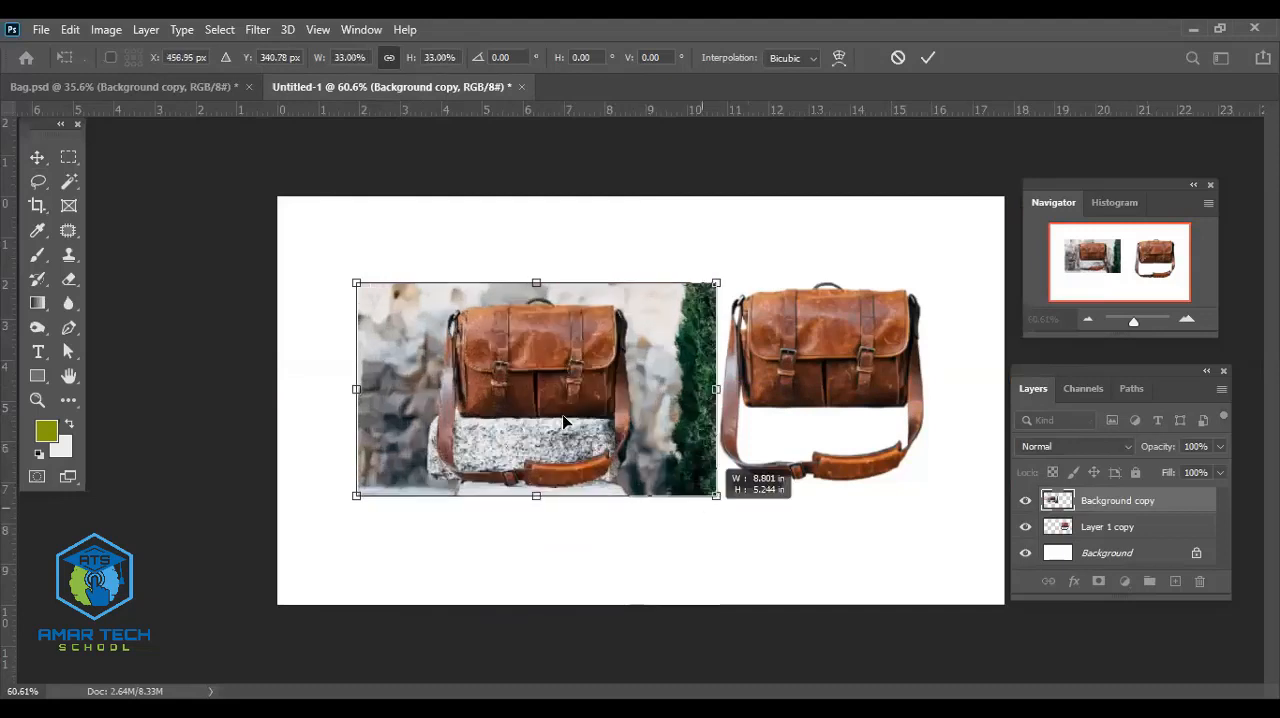
drag(563, 422, 524, 413)
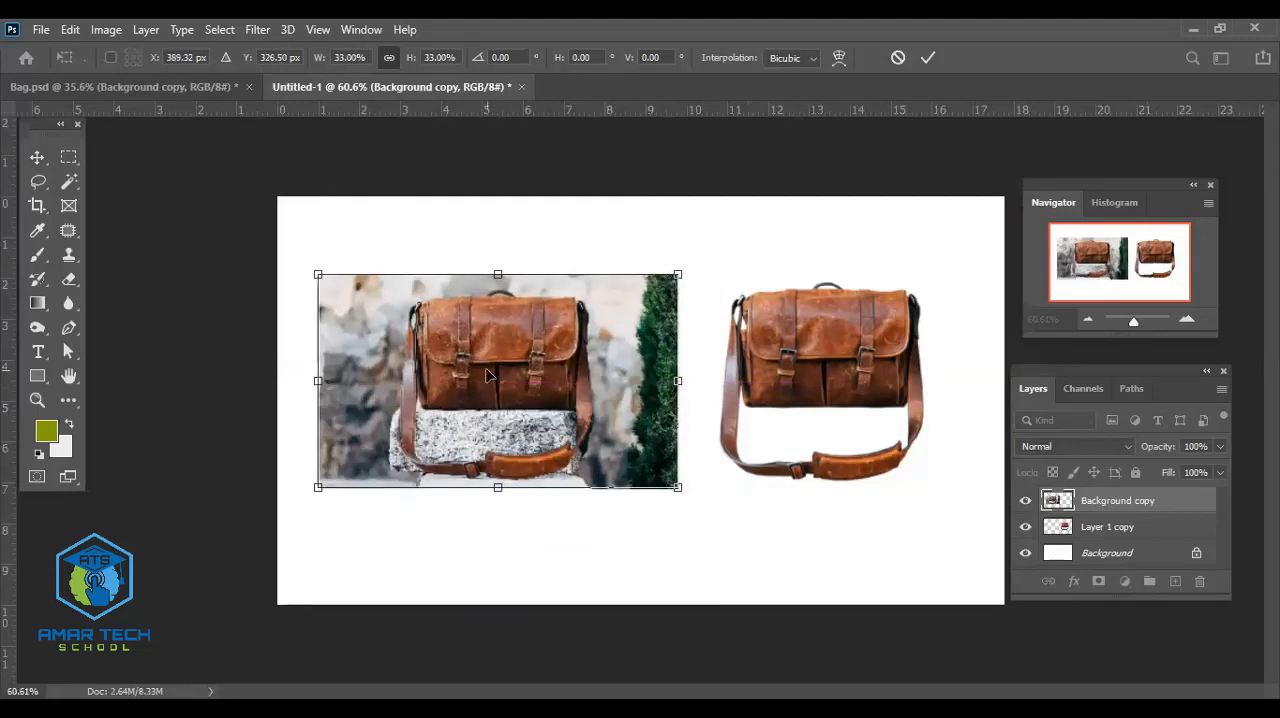
drag(630, 363, 581, 373)
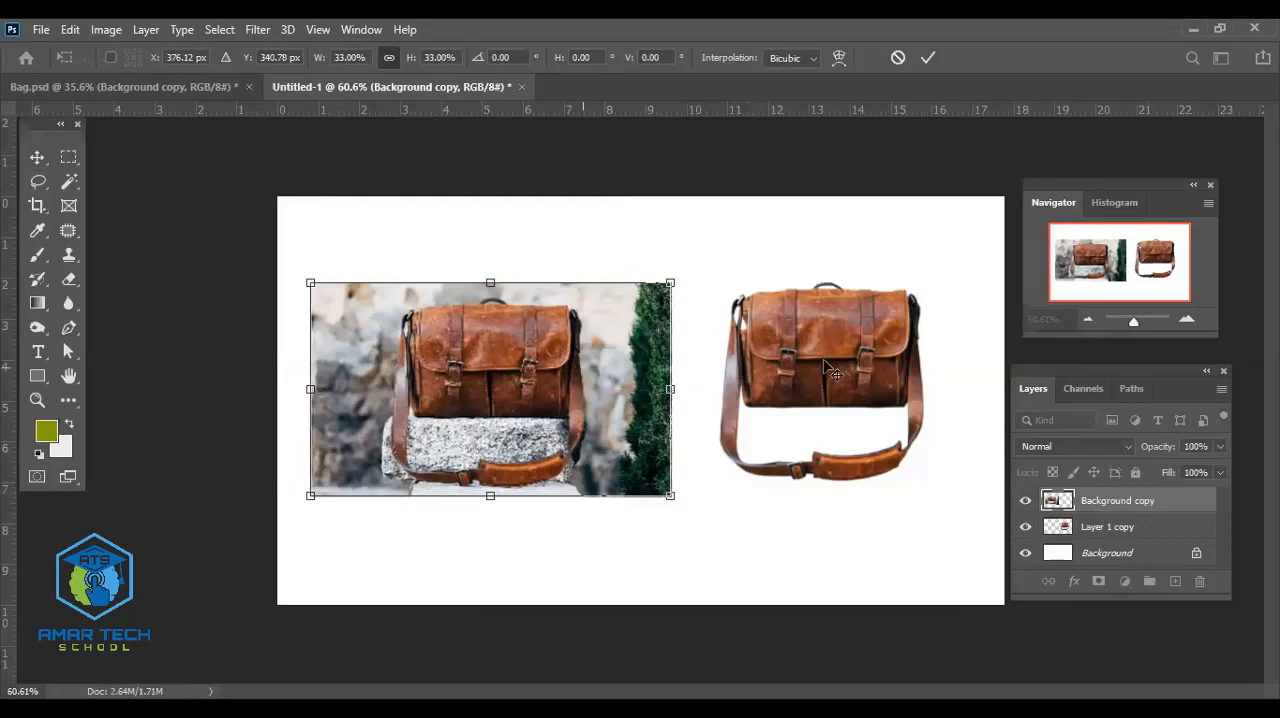
key(Return)
drag(838, 379, 851, 396)
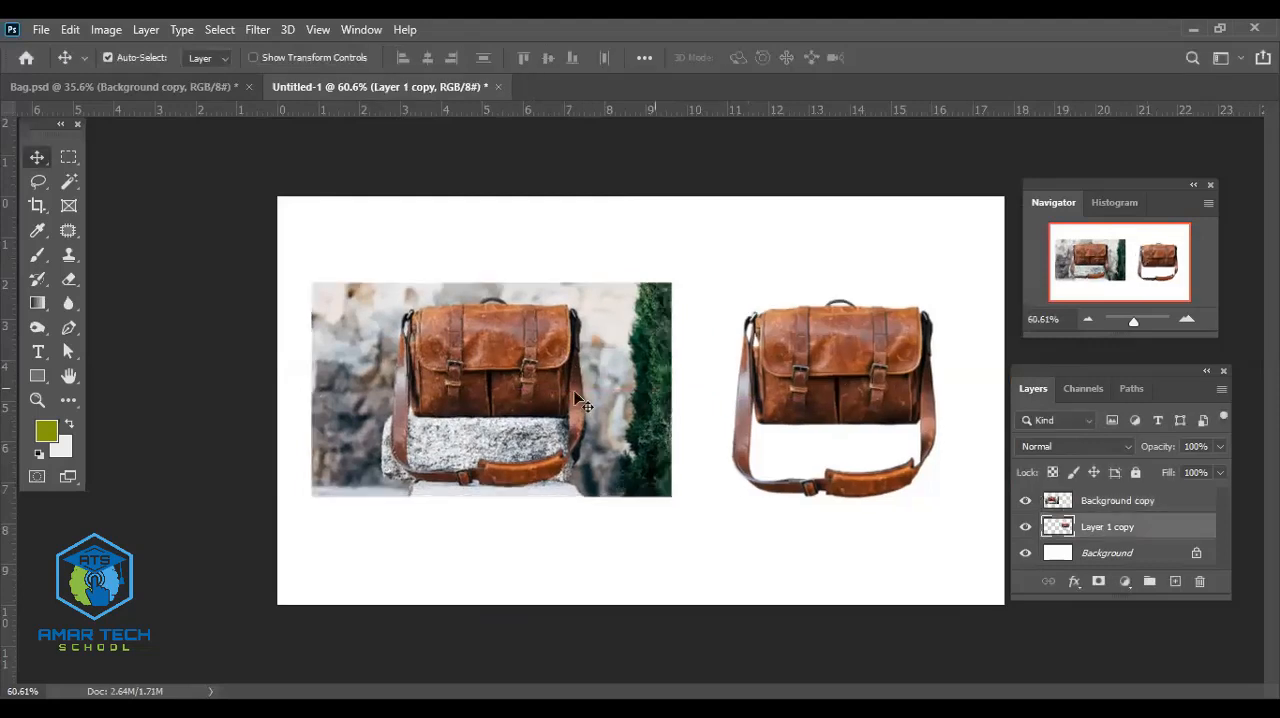
- Undo the photo's insertion and scaling and the latest moves of the cutout bag
key(ctrl)
key(Delete)
key(ctrl+z)
key(ctrl+z)
key(ctrl+z)
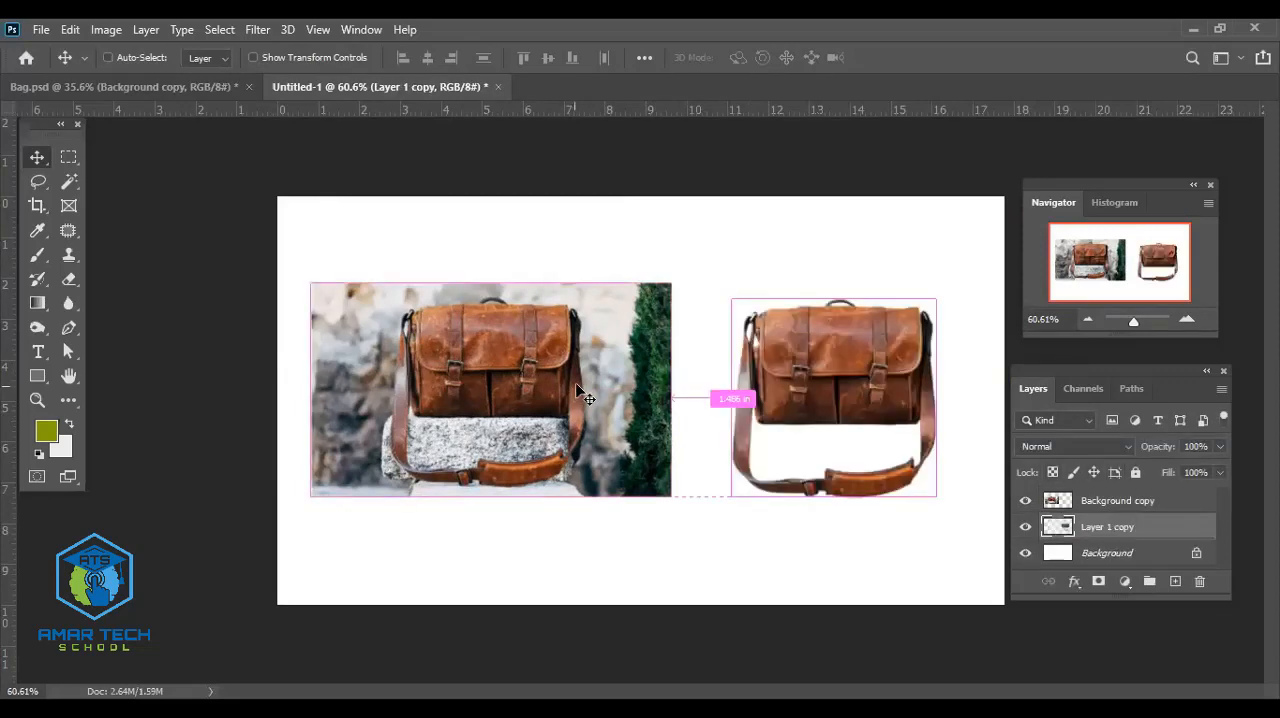
key(ctrl+z)
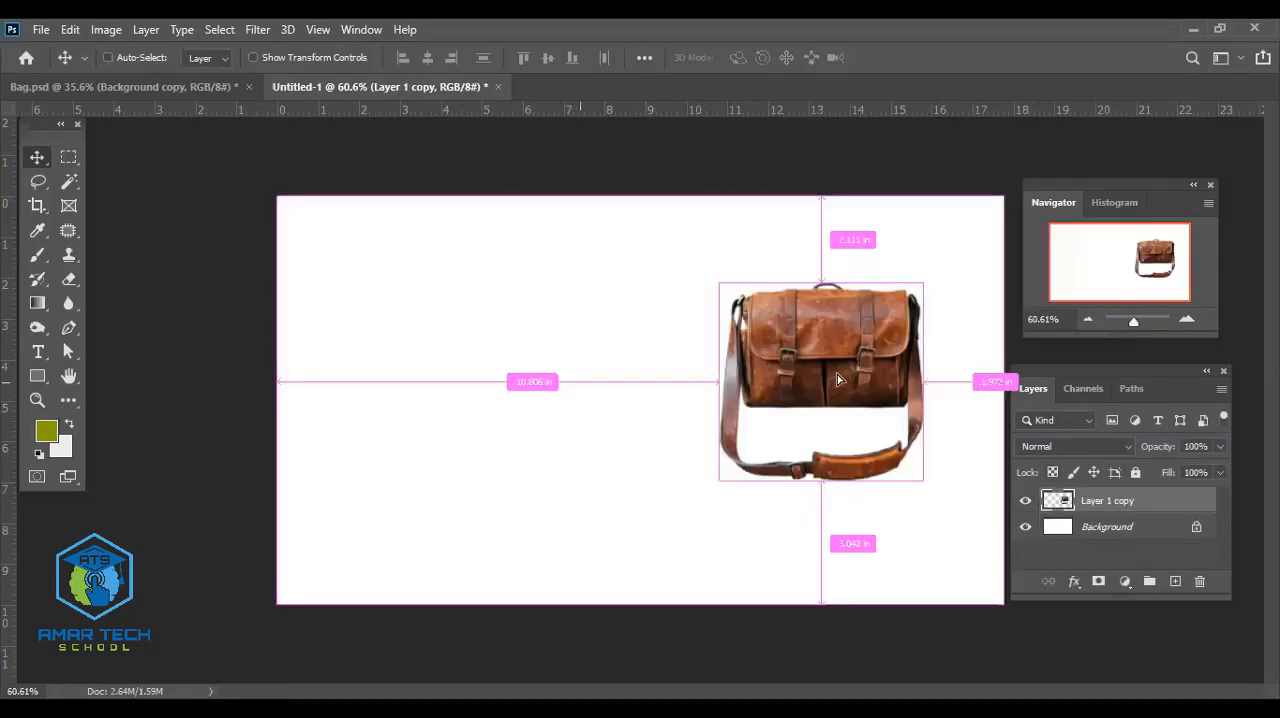
drag(837, 374, 837, 382)
key(ctrl+z)
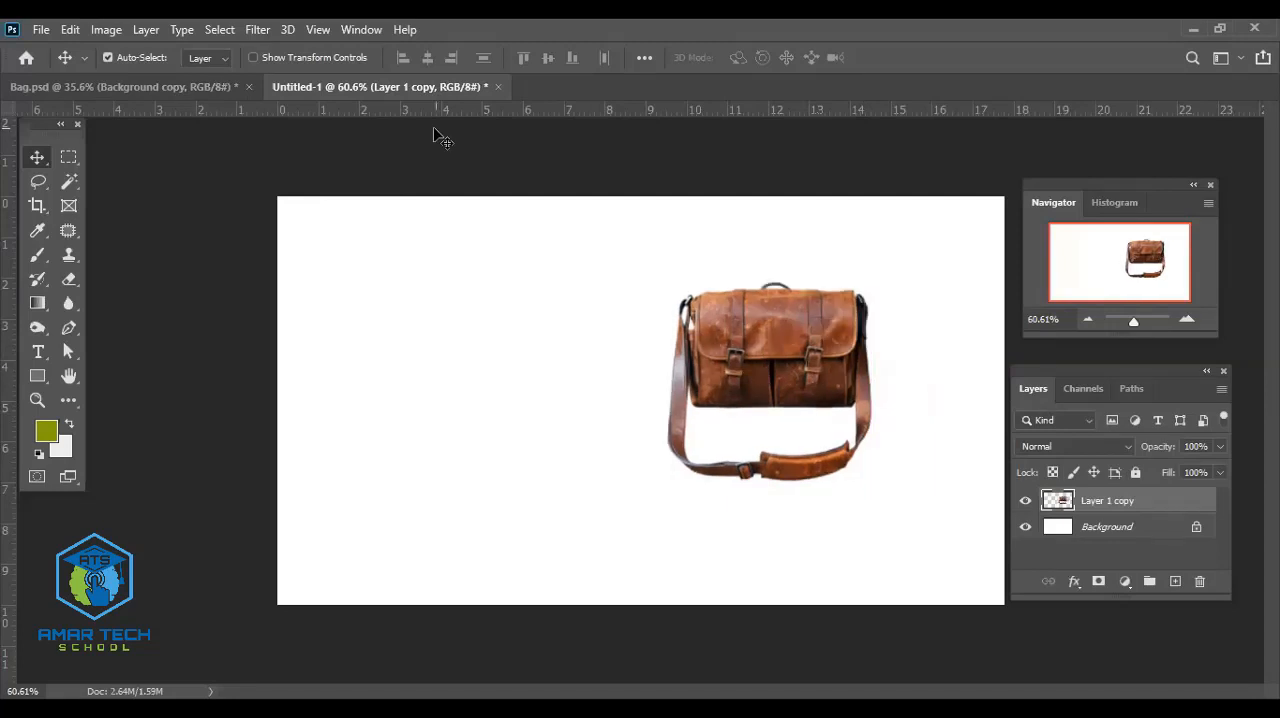
click(193, 88)
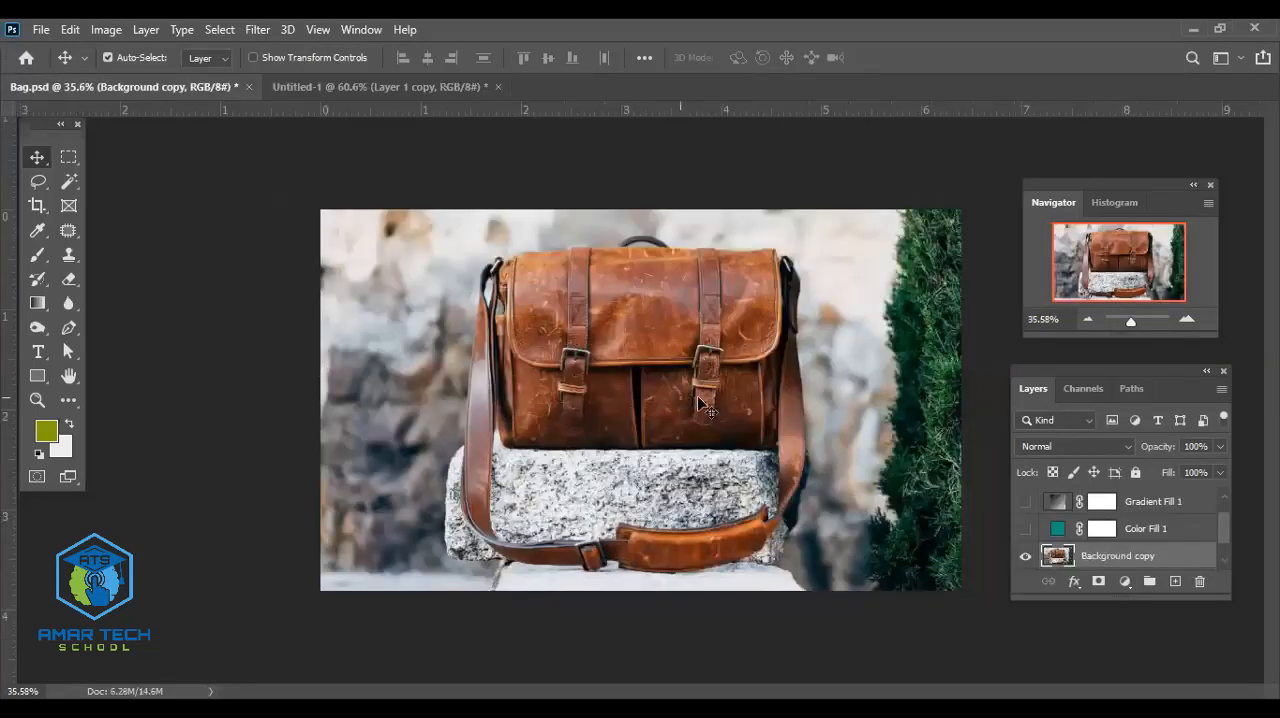
drag(390, 242, 456, 406)
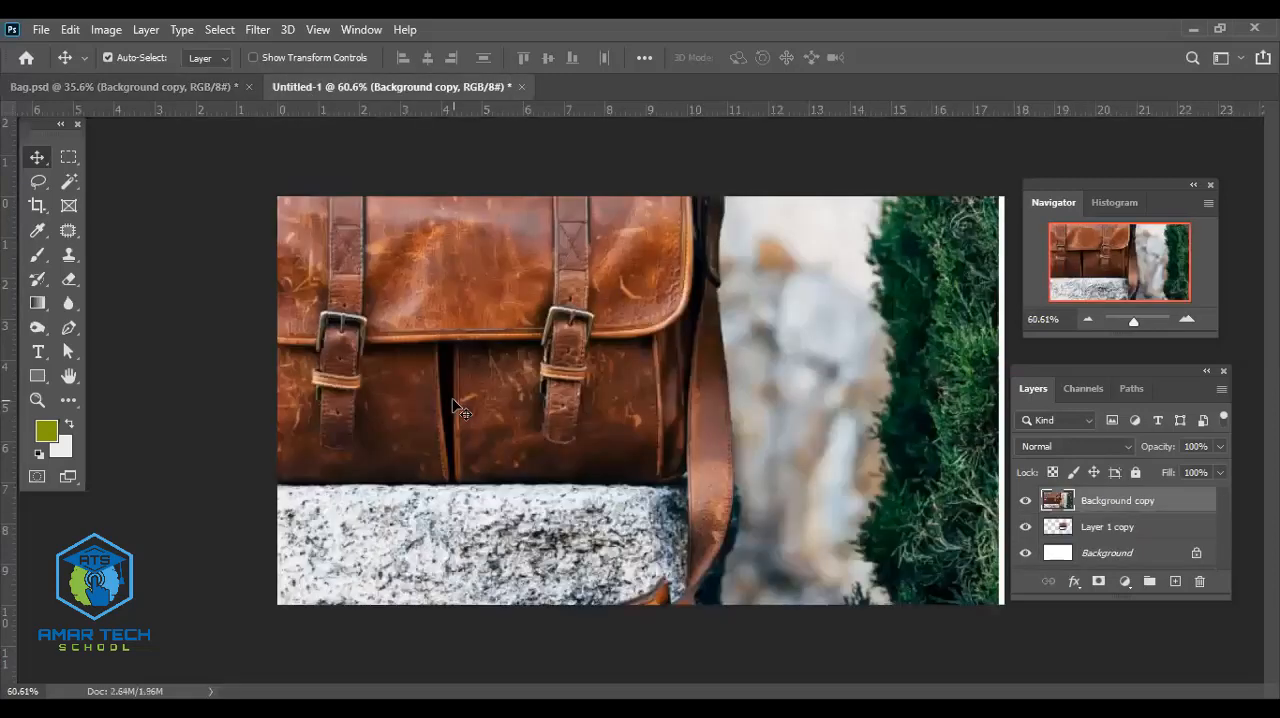
key(ctrl+z)
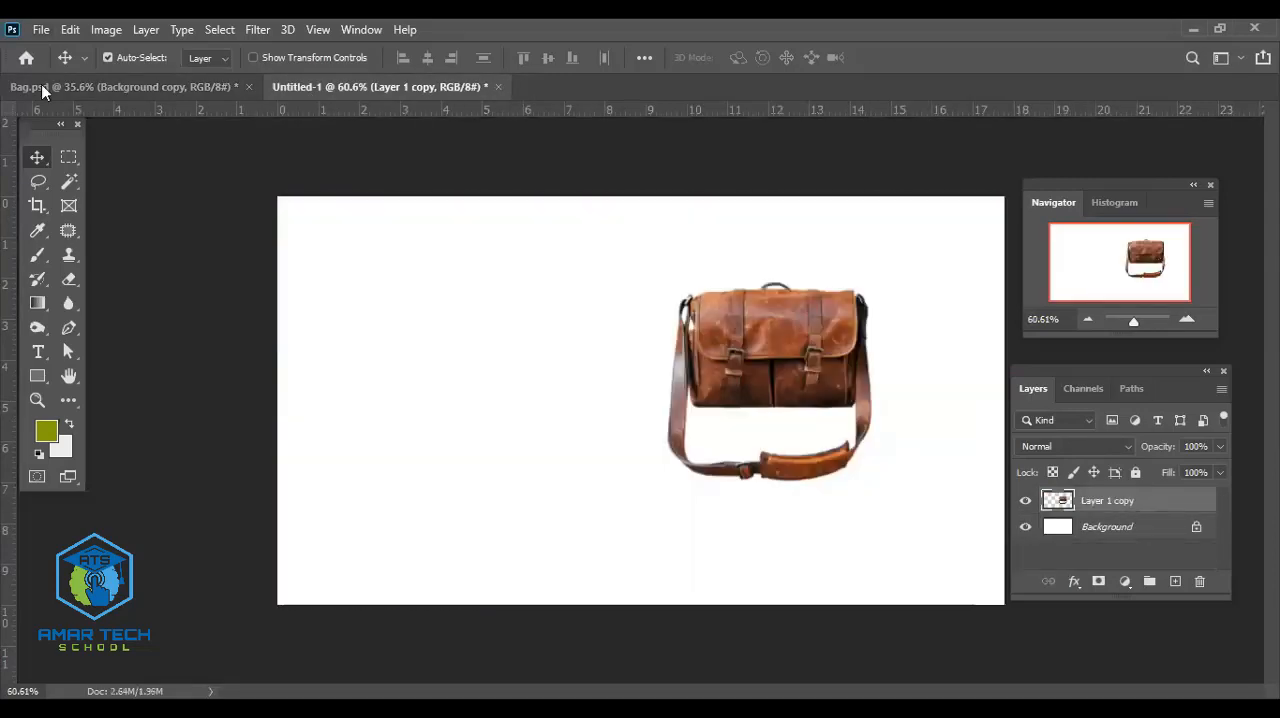
- Place bag-1854148_1920.jpg from Downloads as an embedded image left of the cutout bag, and move the bag slightly right
key(alt+f)
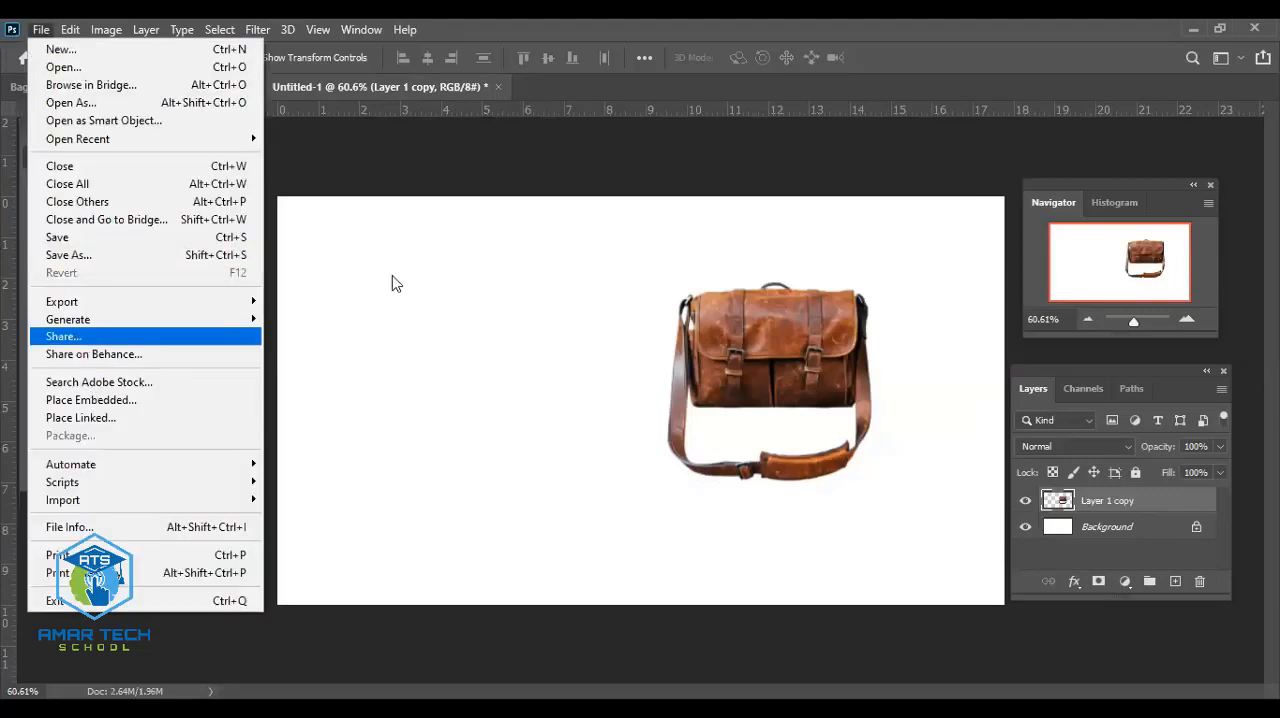
click(91, 399)
click(85, 218)
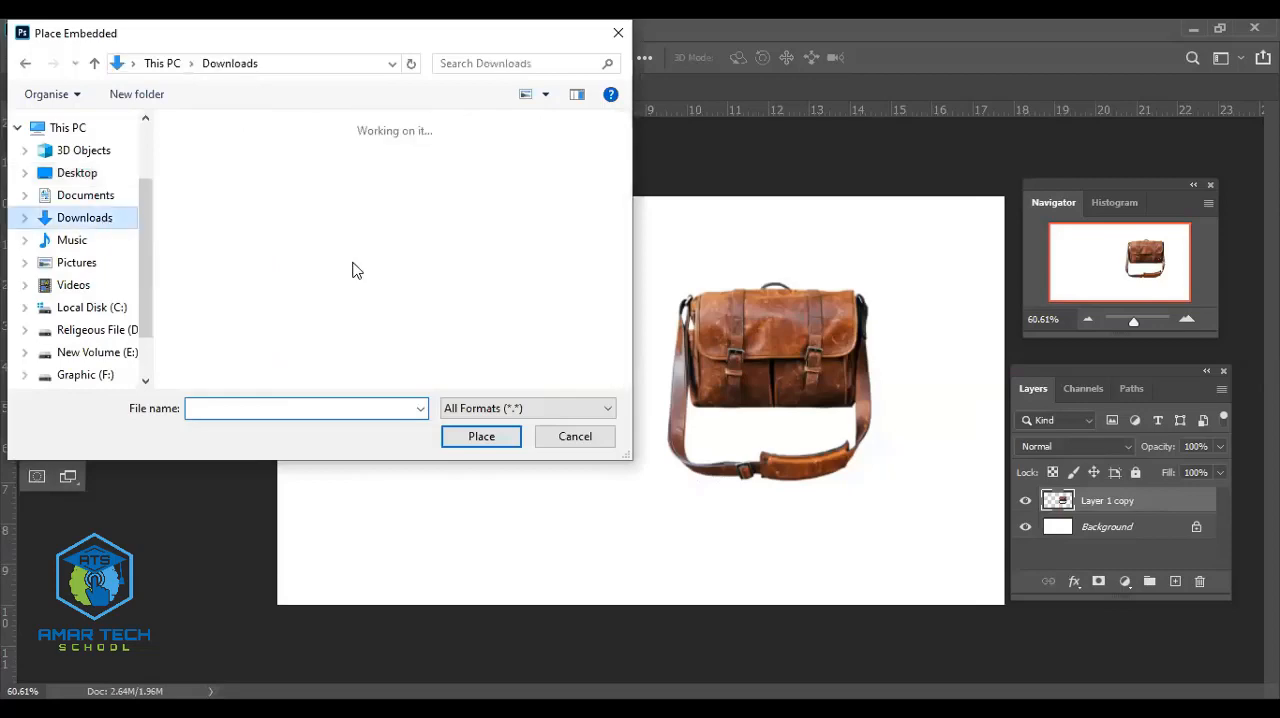
scroll(434, 157, down, 2)
click(440, 160)
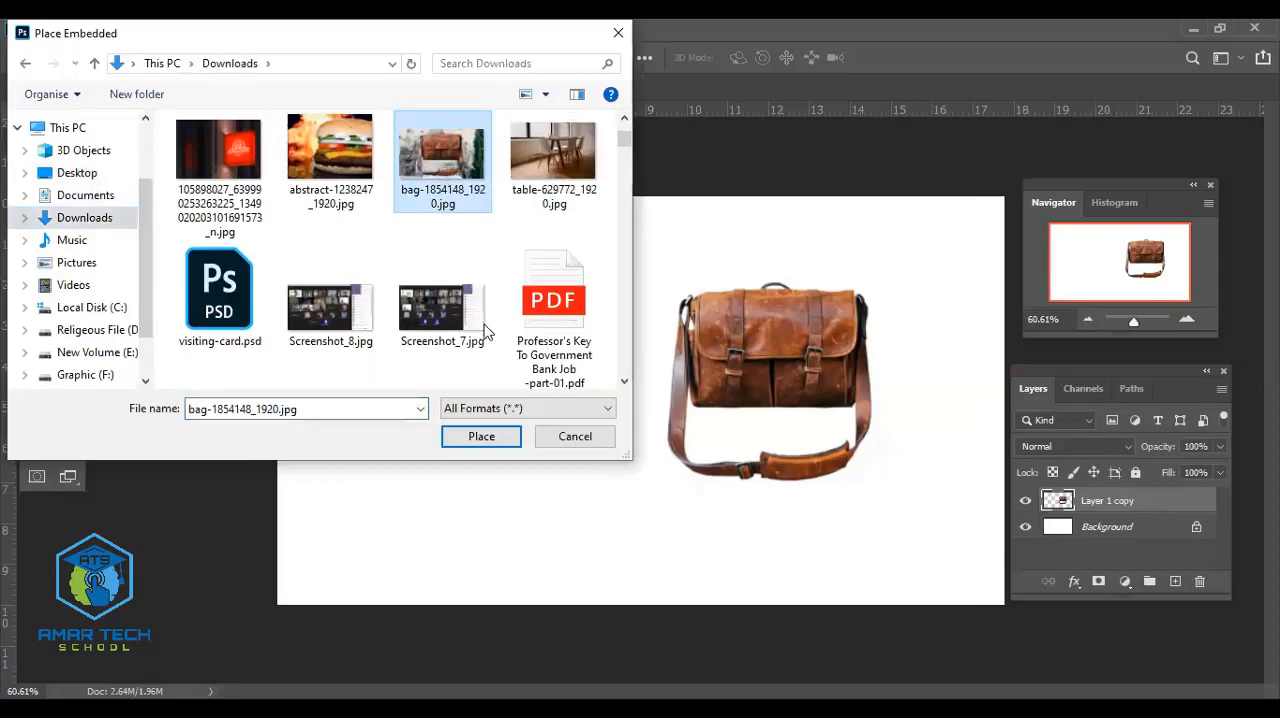
click(481, 437)
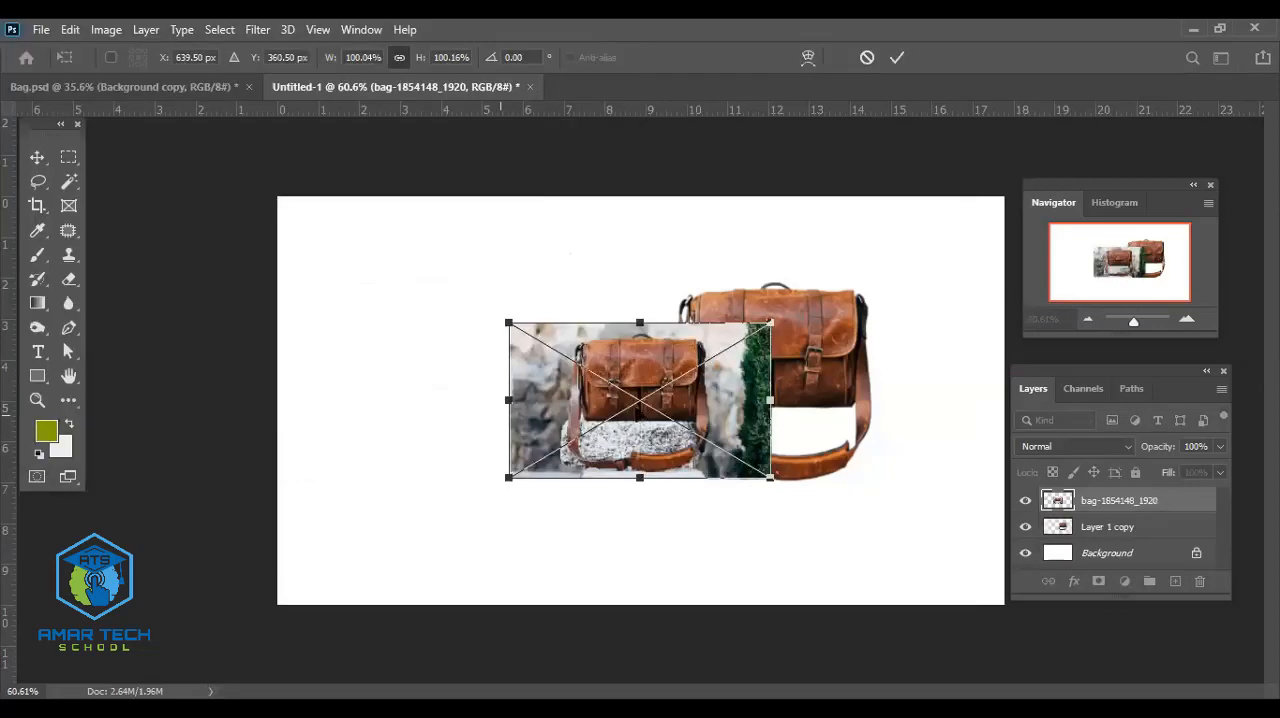
drag(632, 365, 474, 344)
click(897, 57)
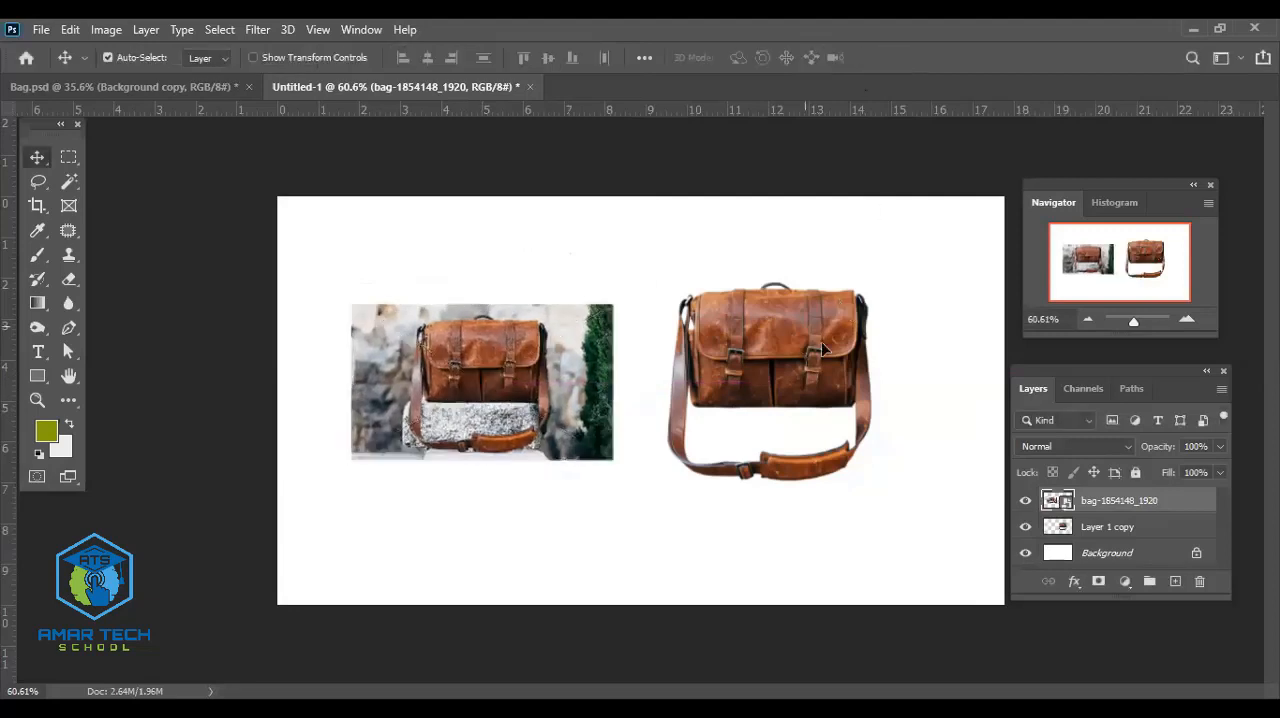
drag(789, 332, 829, 343)
- Scale the placed photo proportionally to about 127.90% and center it in the space left of the cutout bag
click(527, 400)
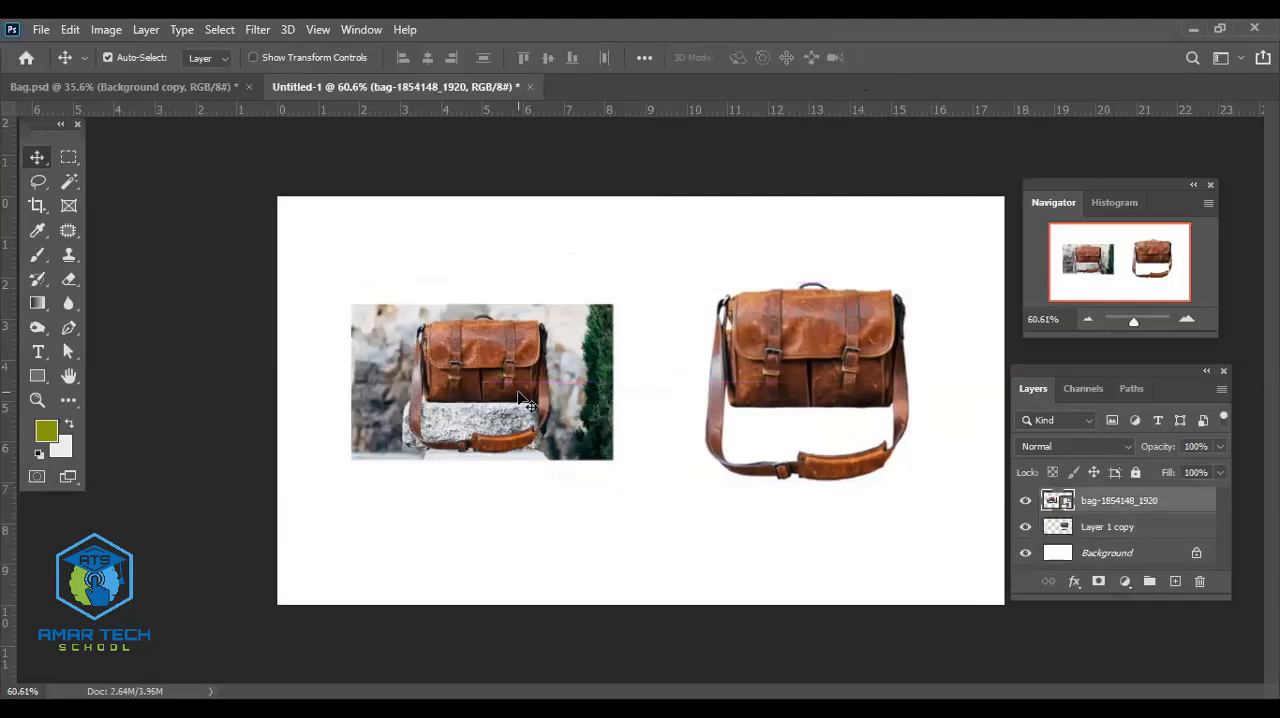
key(ctrl+t)
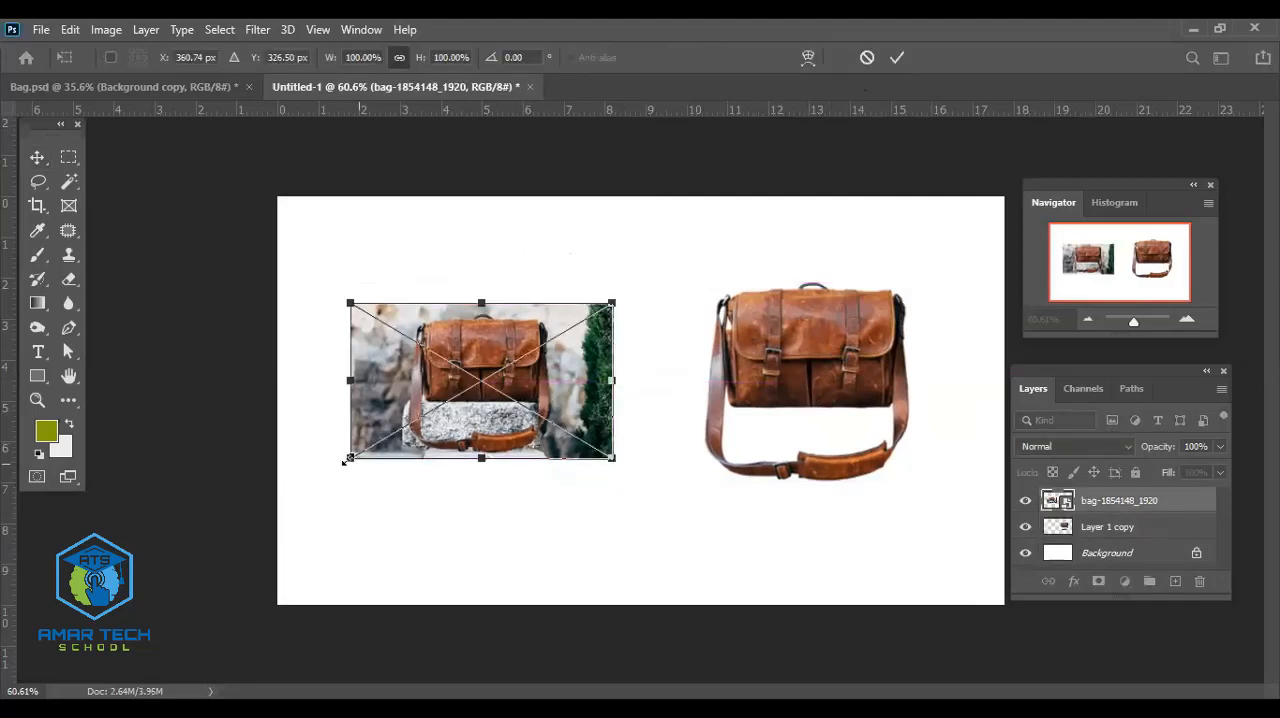
drag(346, 461, 274, 503)
drag(434, 449, 479, 432)
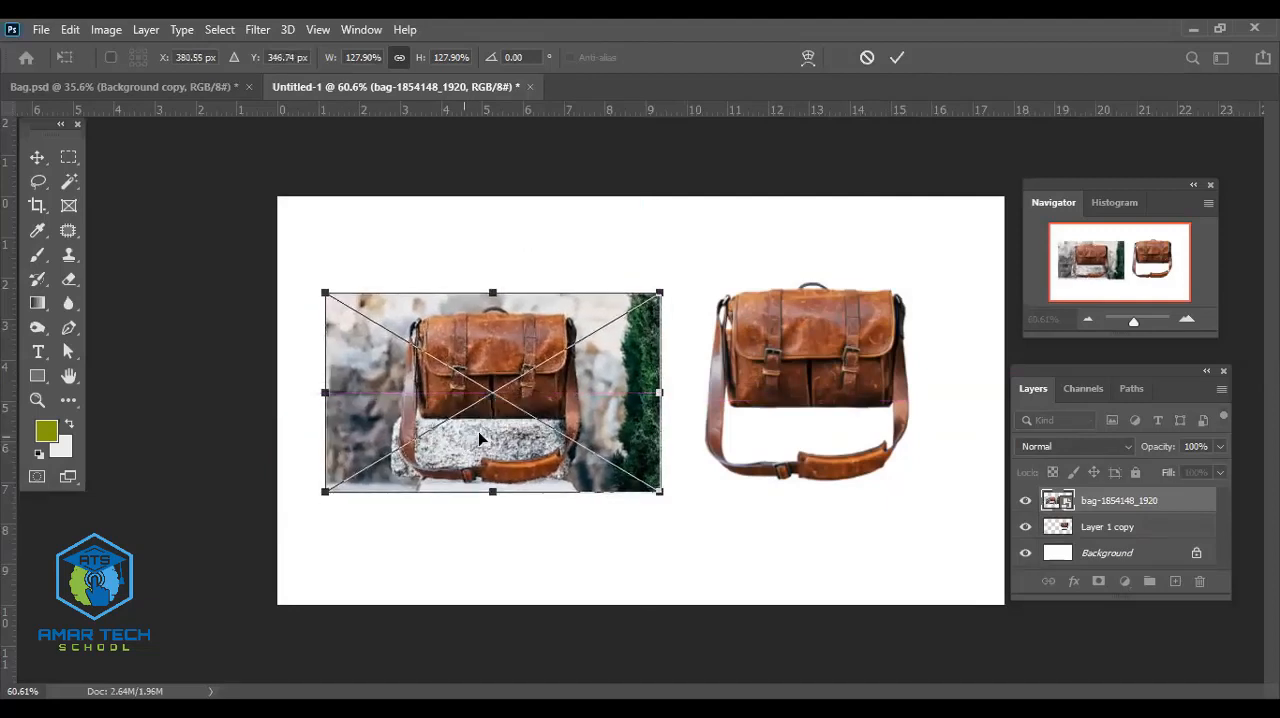
click(894, 62)
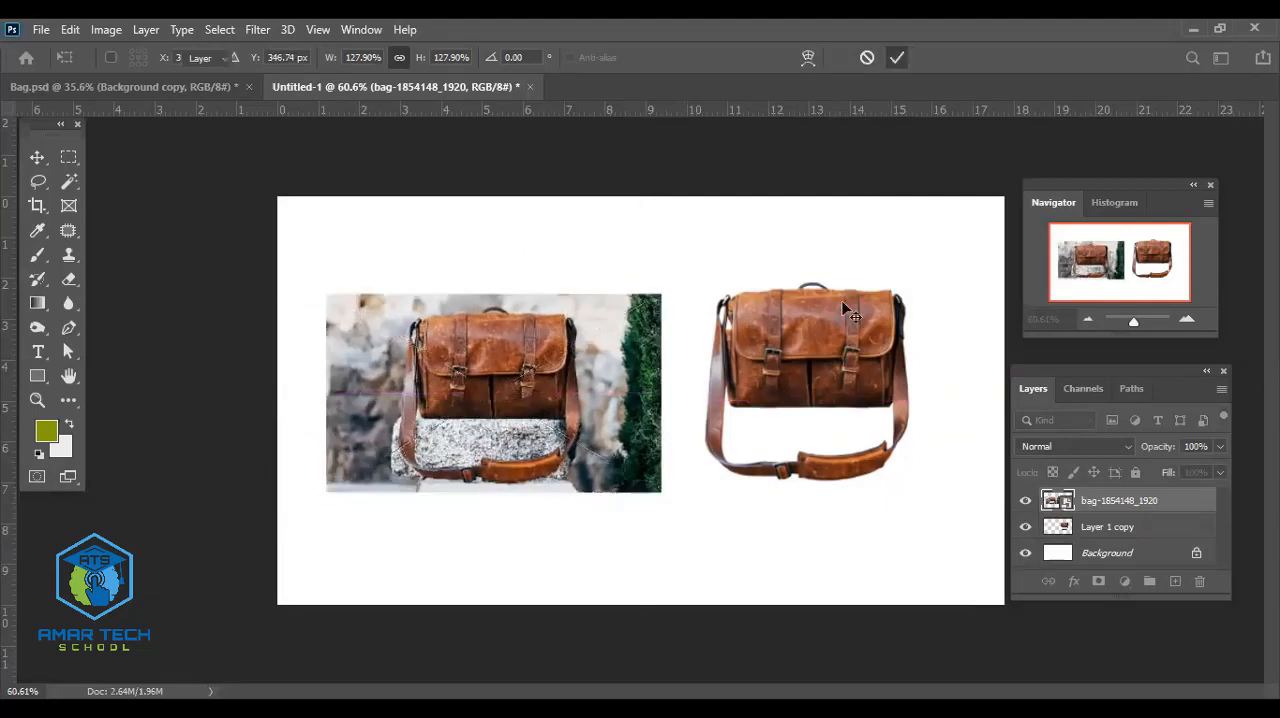
- Scale the cutout bag proportionally to about 125.66%, and raise both the photo and the bag slightly
click(834, 330)
key(ctrl+t)
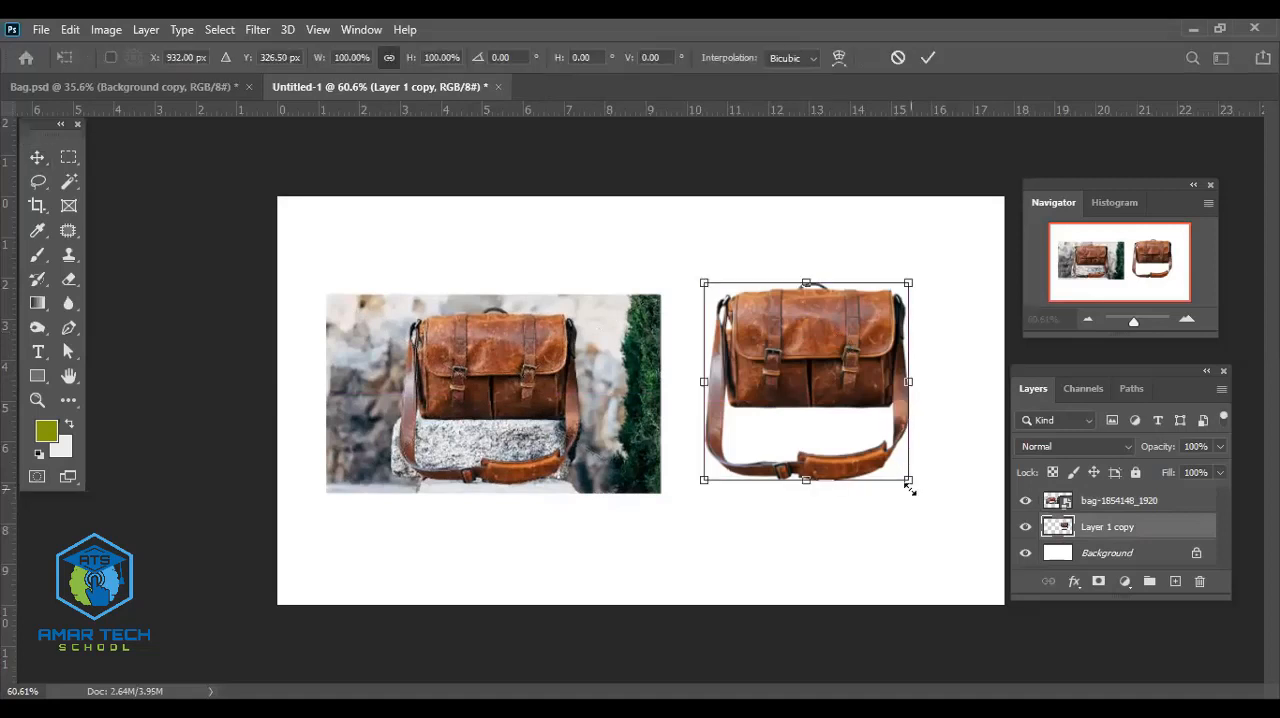
drag(908, 479, 977, 532)
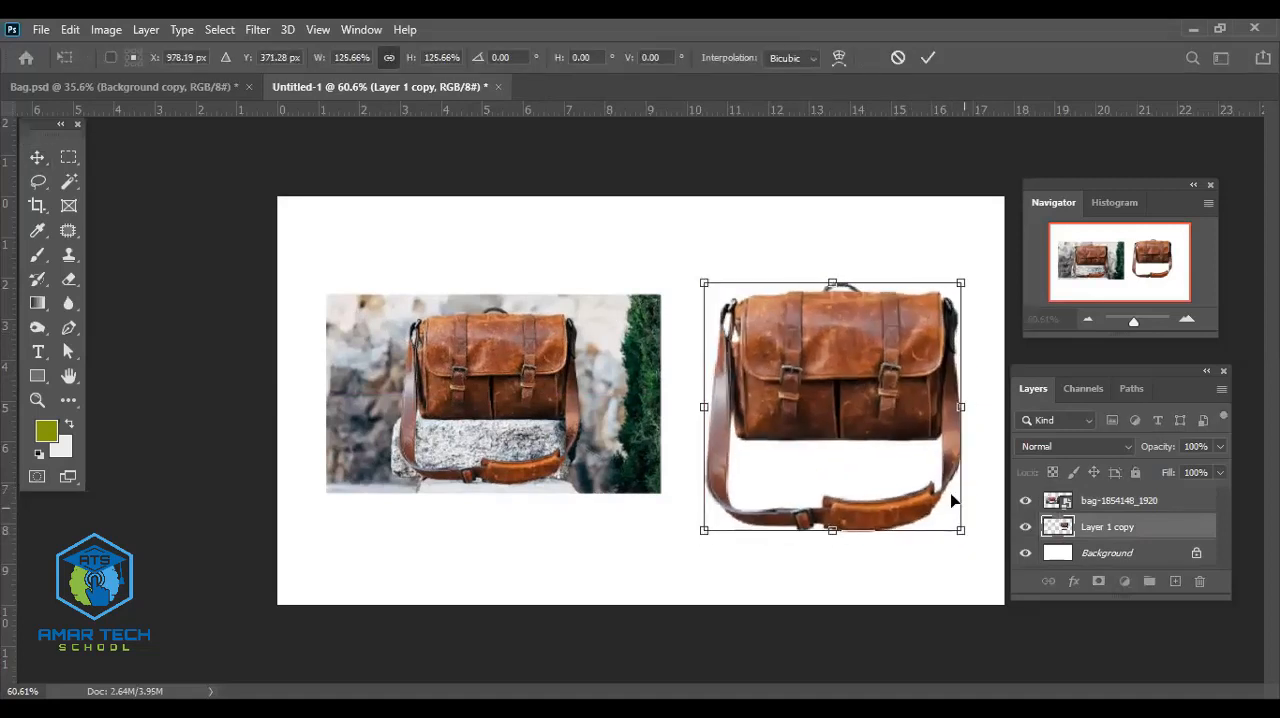
key(Return)
drag(570, 380, 568, 369)
mouse_move(770, 370)
mouse_down()
mouse_move(768, 345)
mouse_move(772, 355)
mouse_up()
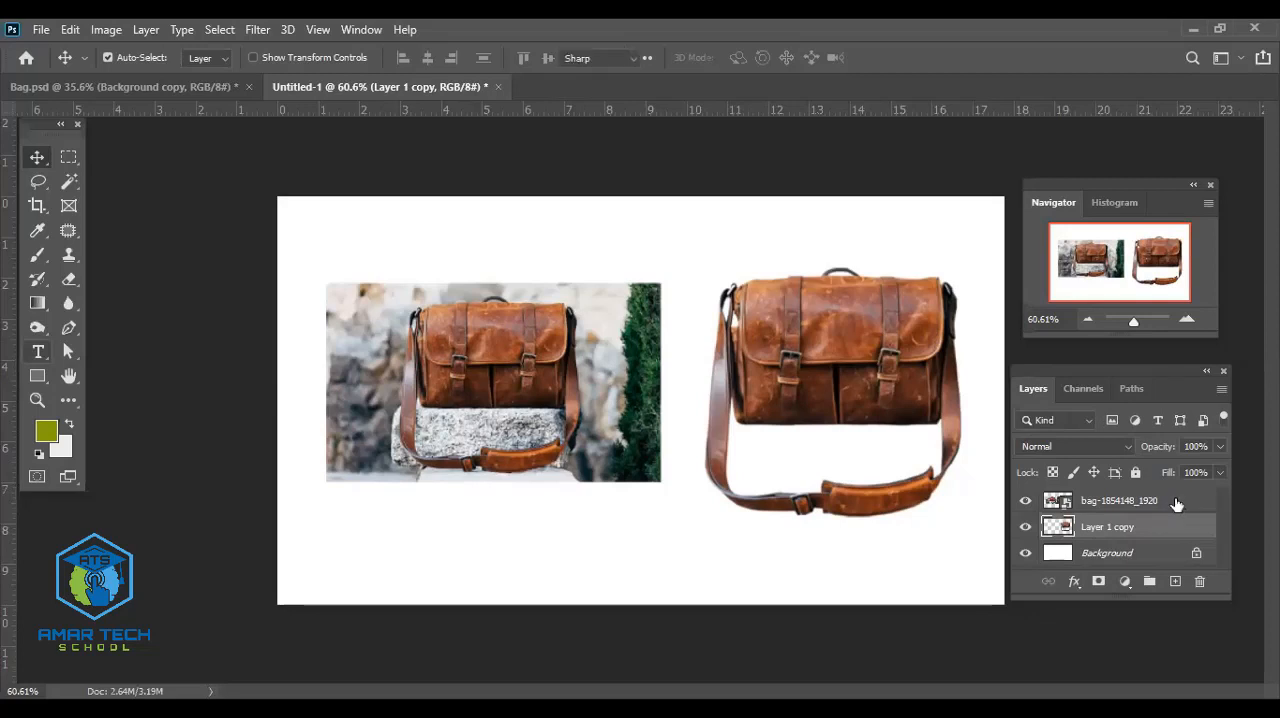
- Add the text "Before" on a new layer above the original photo
click(1095, 508)
click(1175, 581)
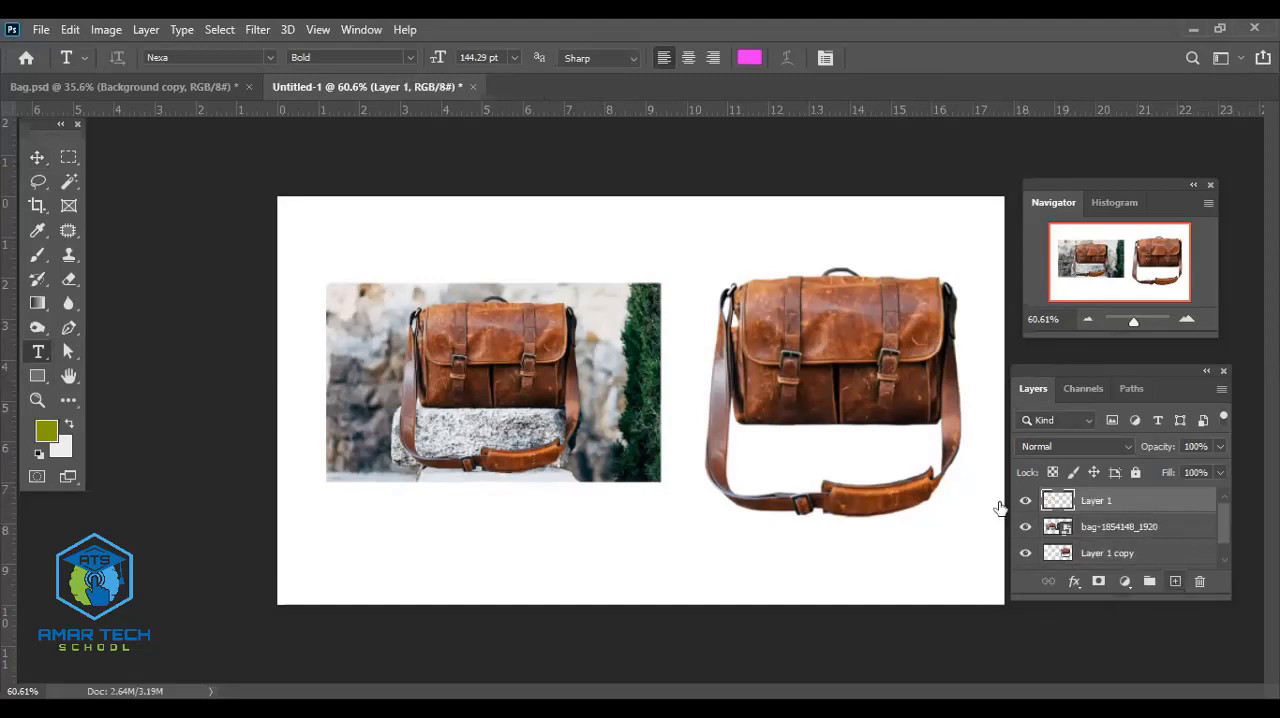
click(450, 246)
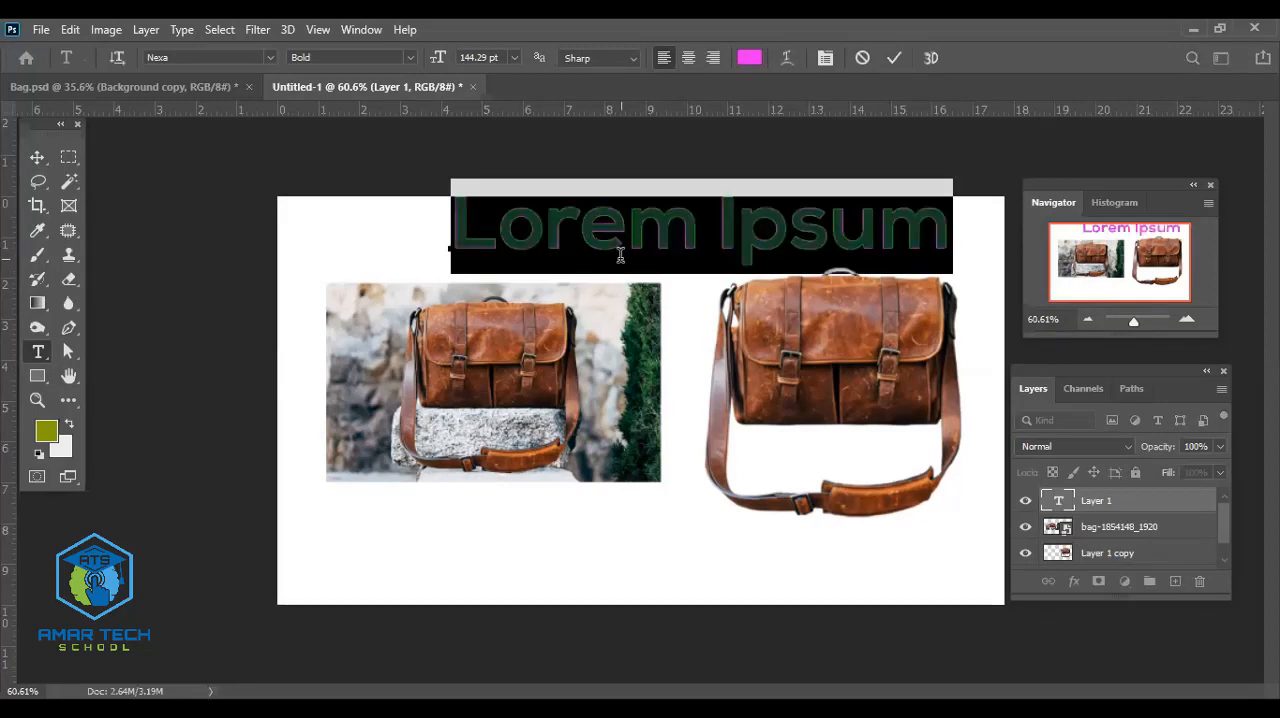
text(Before)
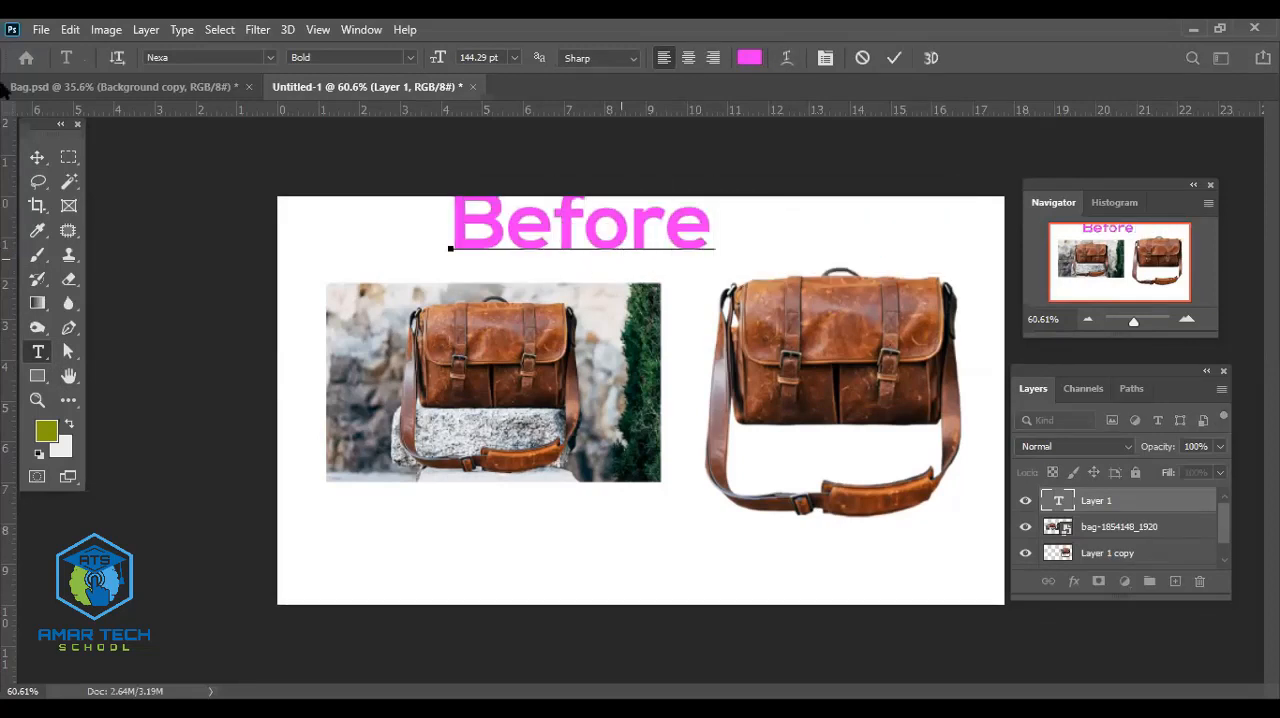
click(38, 157)
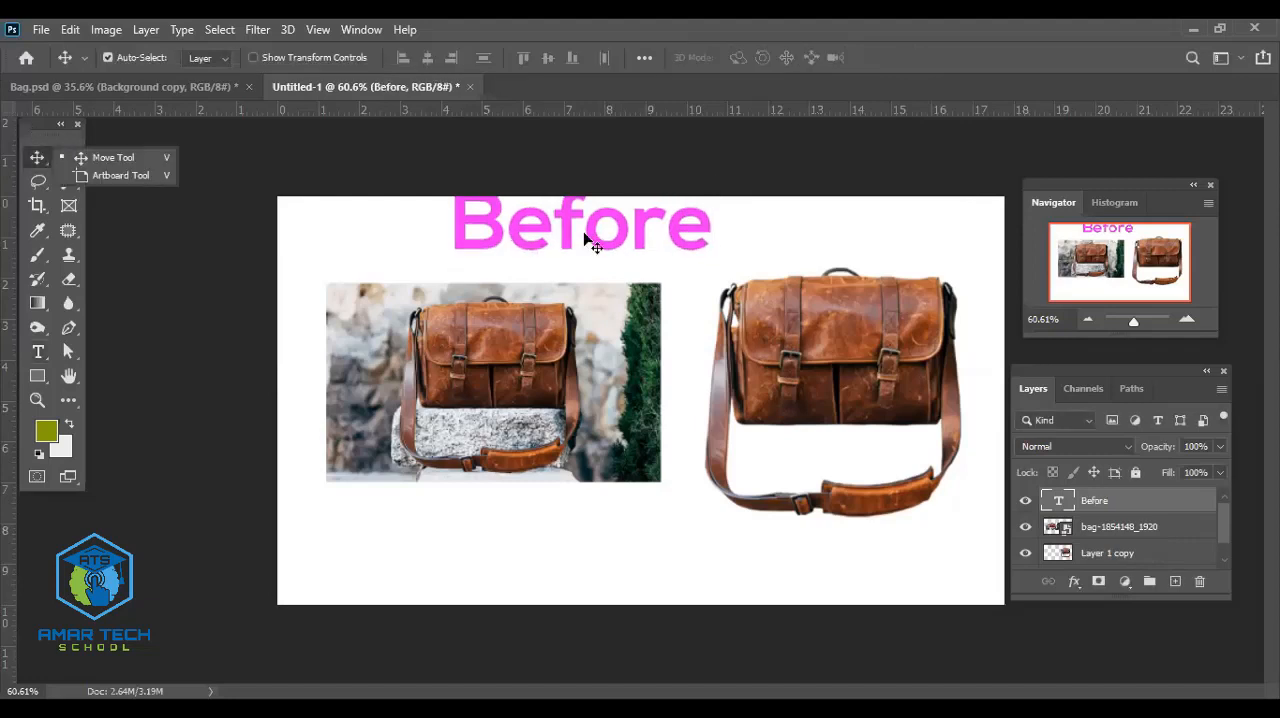
- Move the Before text left over the photo and set its font size to 72 pt
drag(590, 244, 497, 259)
double_click(497, 255)
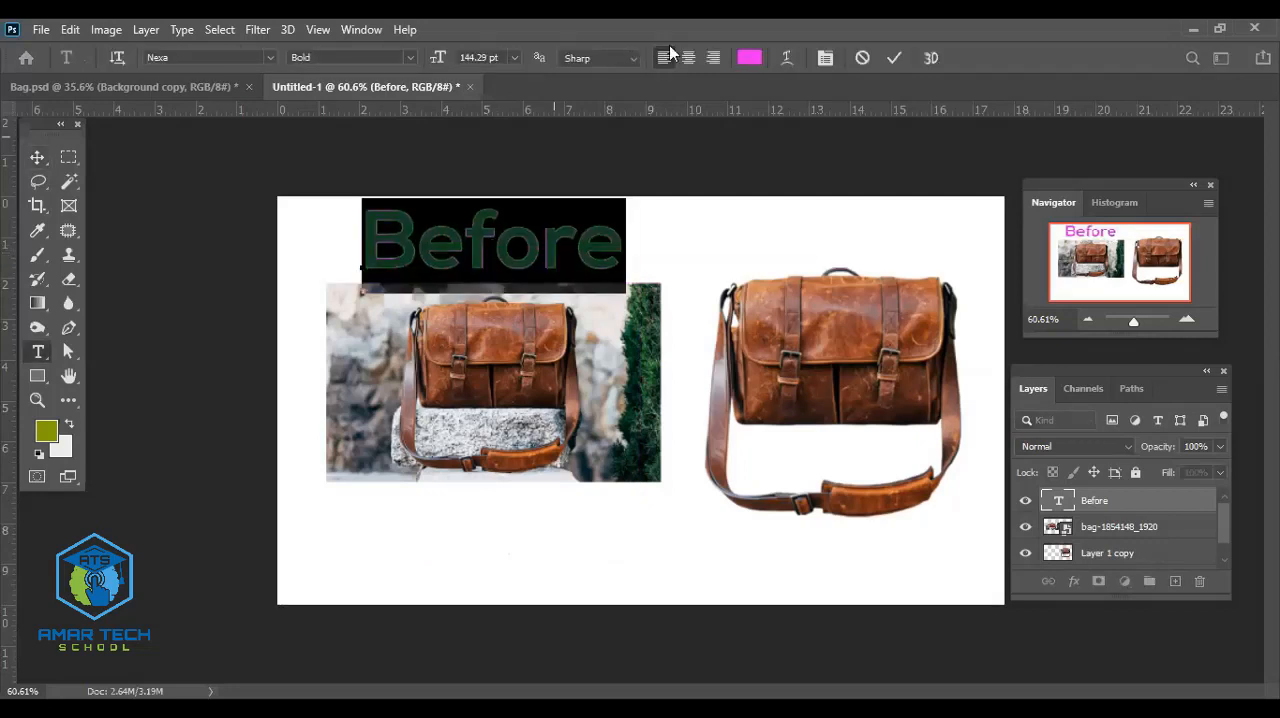
click(514, 57)
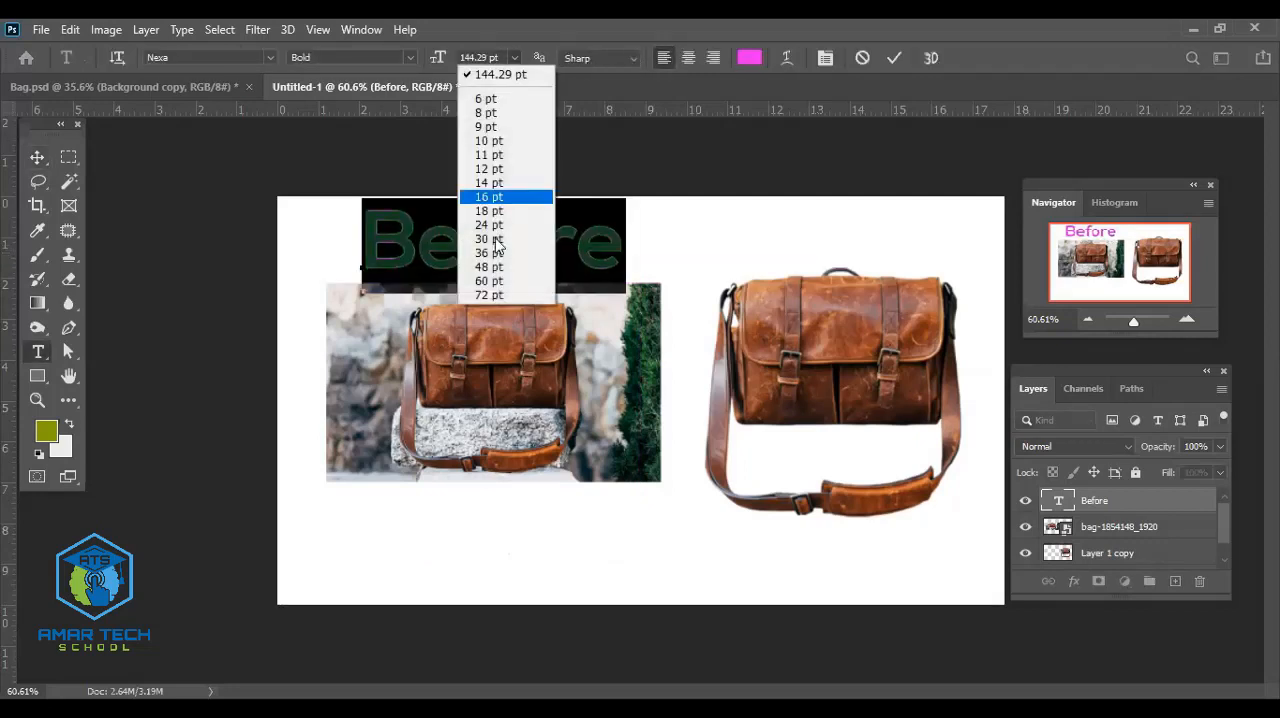
click(489, 295)
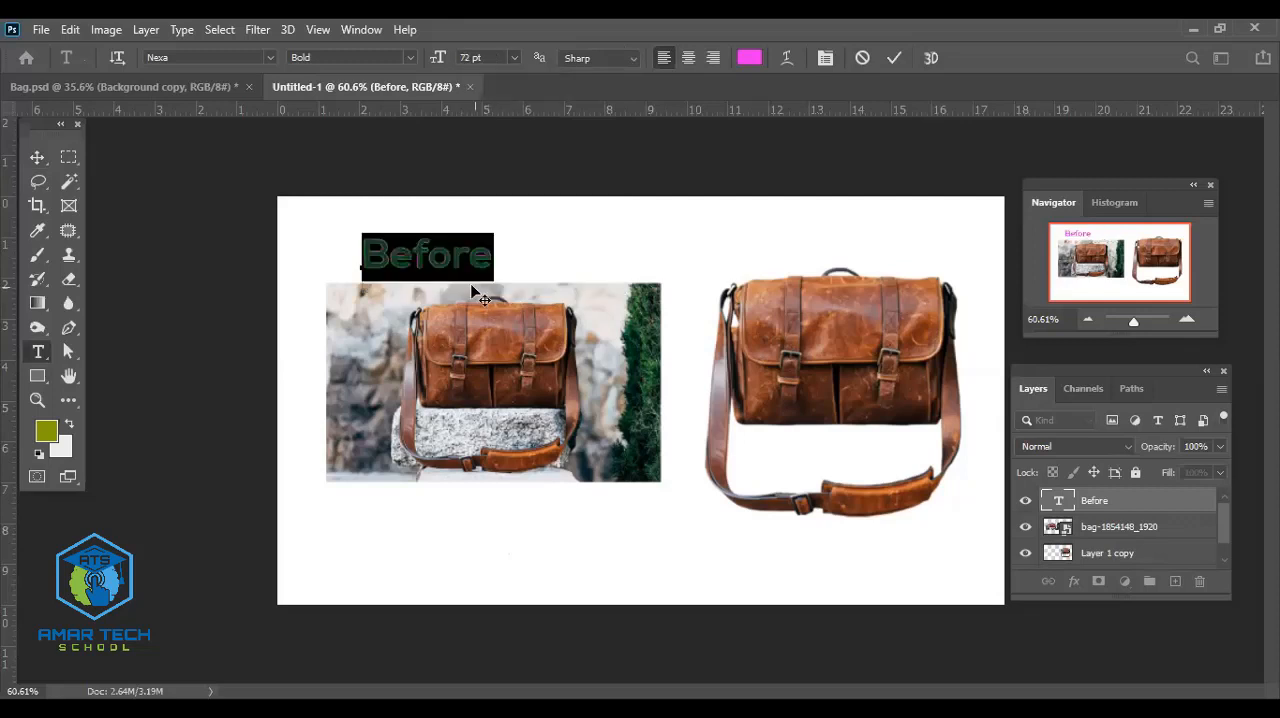
- Duplicate the Before label over to the cutout bag, retype the copy as "After", and center it above the bag
click(37, 157)
drag(432, 260, 866, 246)
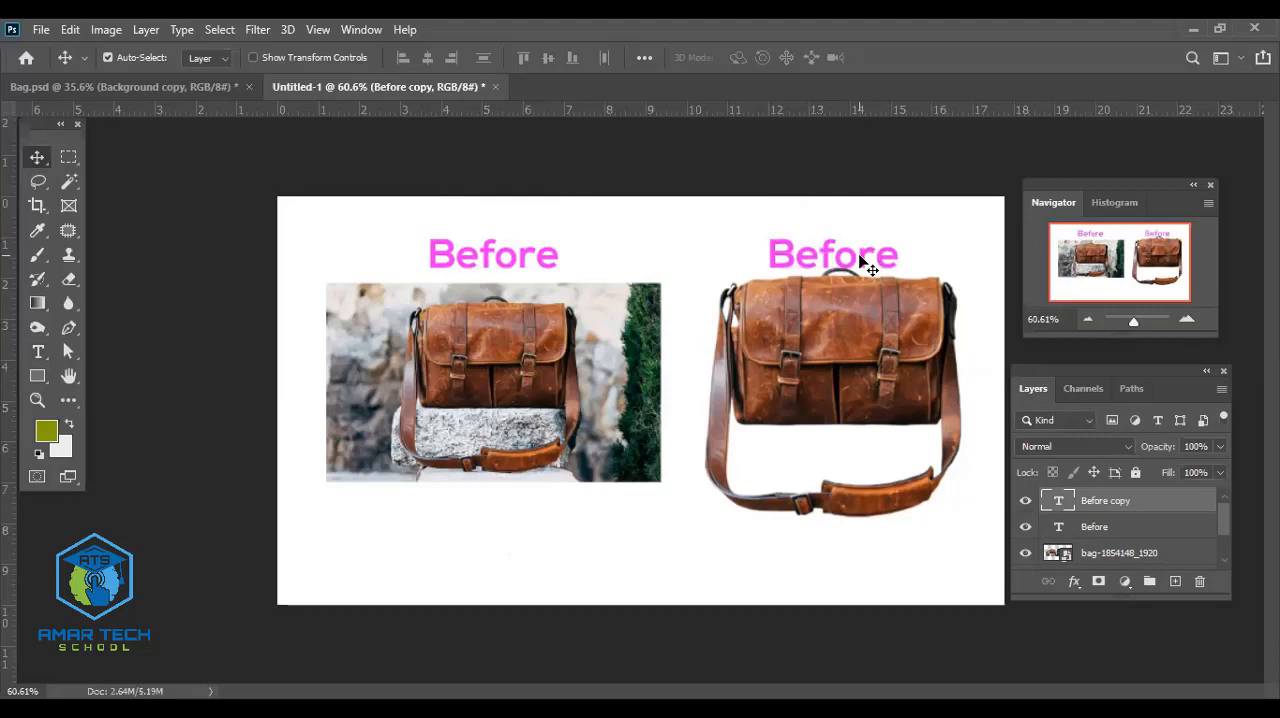
double_click(858, 256)
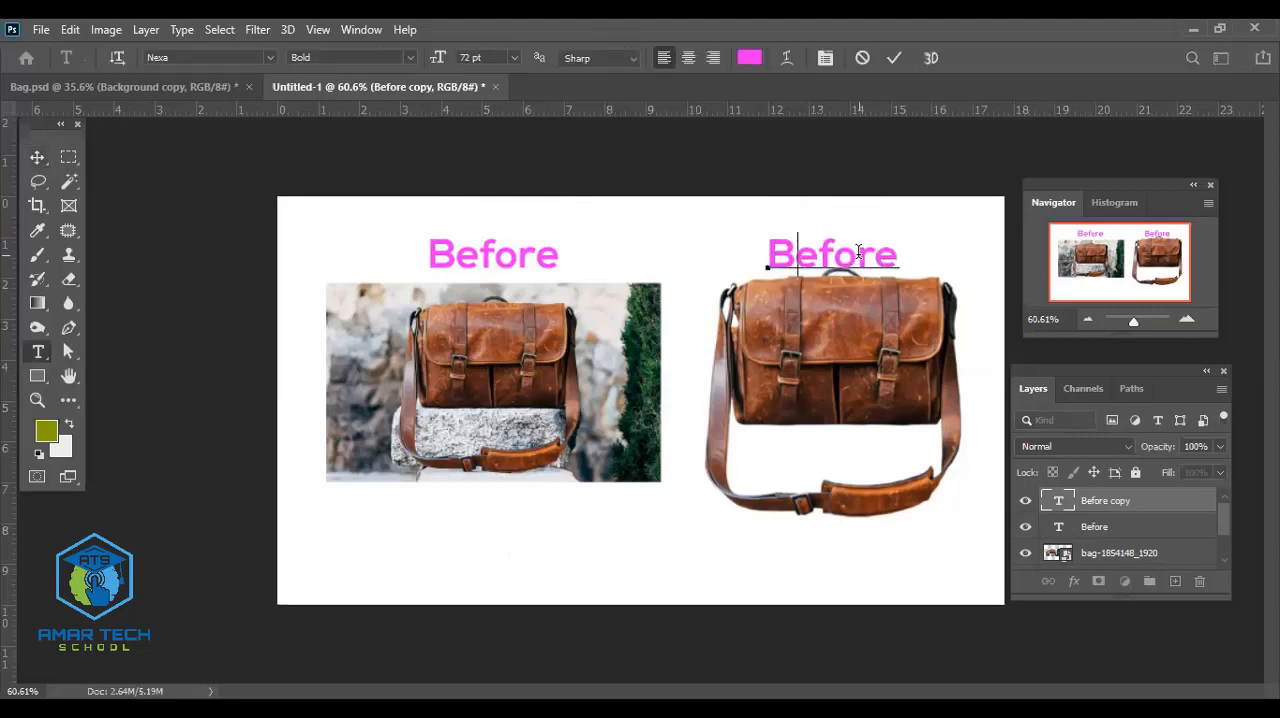
text(After)
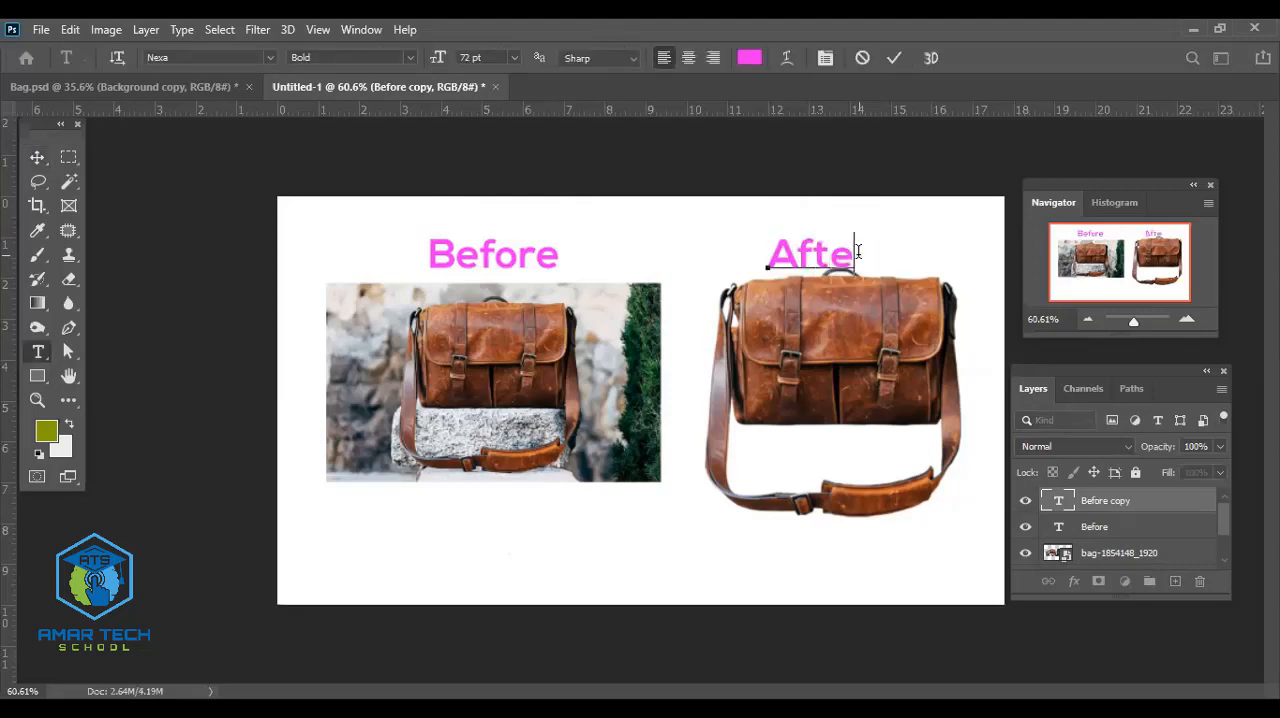
click(36, 158)
drag(777, 253, 801, 262)
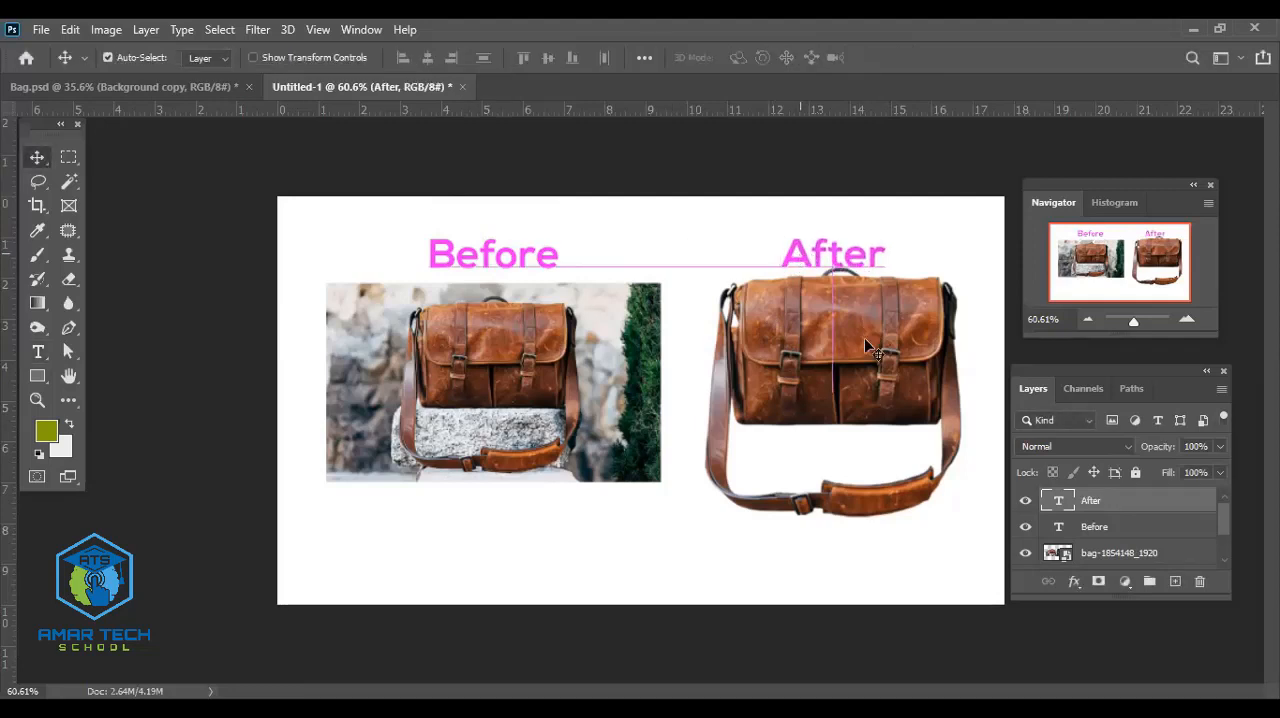
- Lower the cutout bag and the original photo slightly to leave clear space beneath the Before and After labels
drag(862, 343, 868, 364)
drag(568, 420, 531, 404)
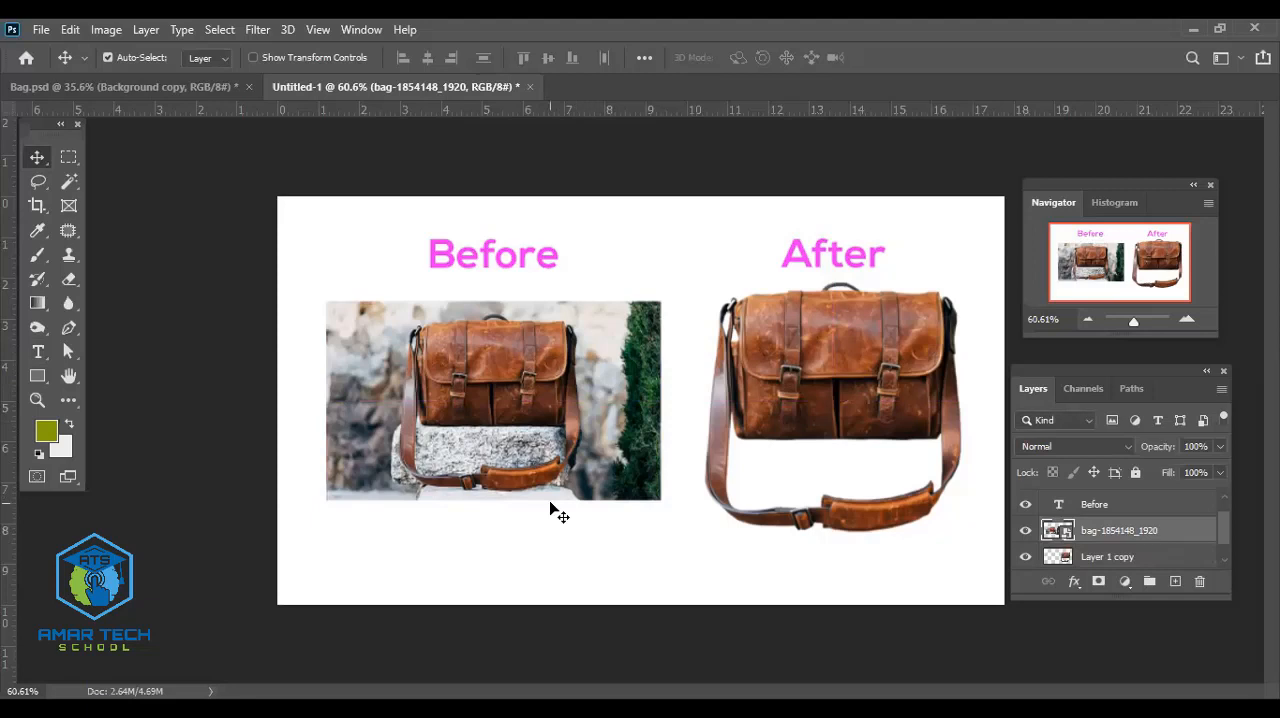
drag(826, 399, 822, 405)
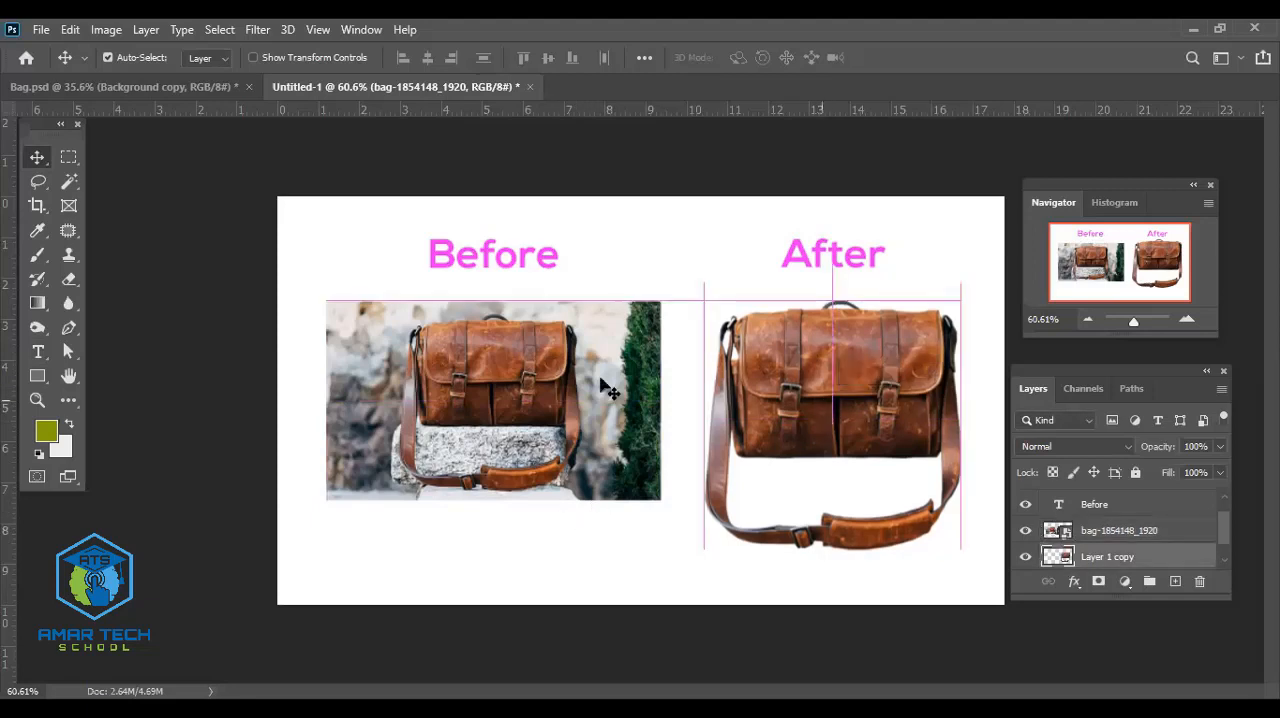
click(521, 375)
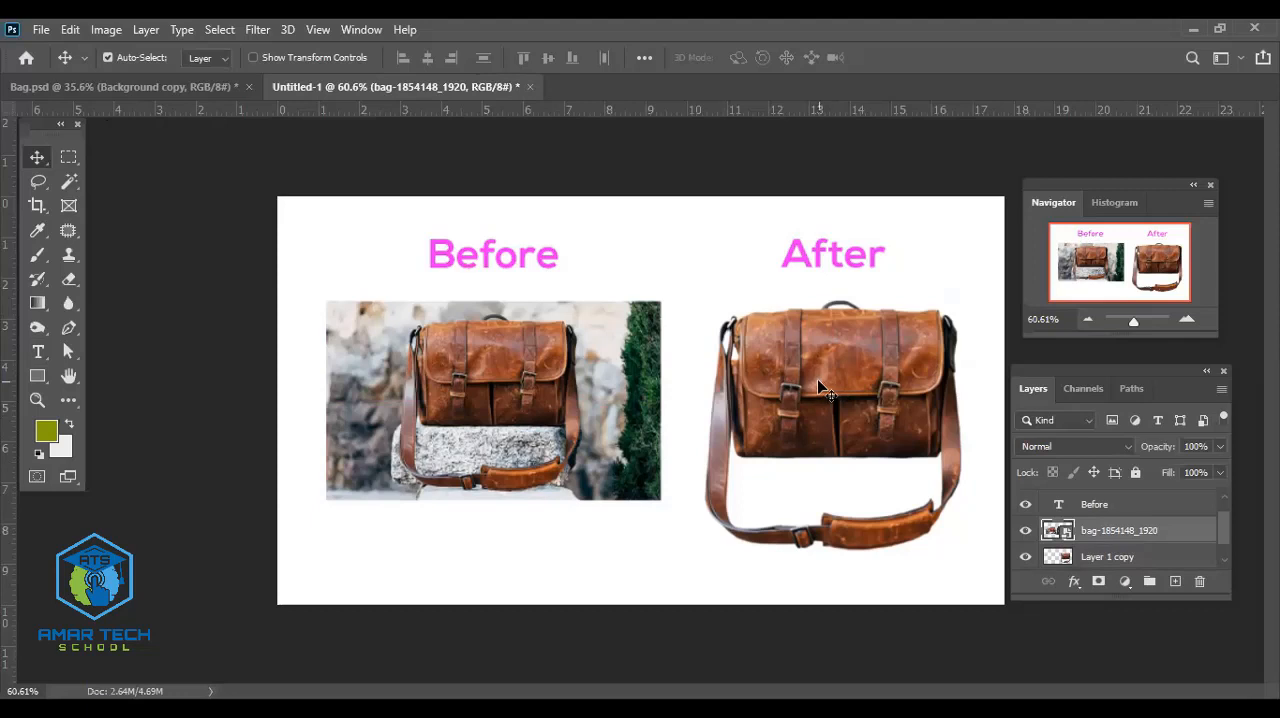
- Unlock the Background layer and try sliding it left to uncover the area behind the cutout bag
scroll(1176, 512, down, 1)
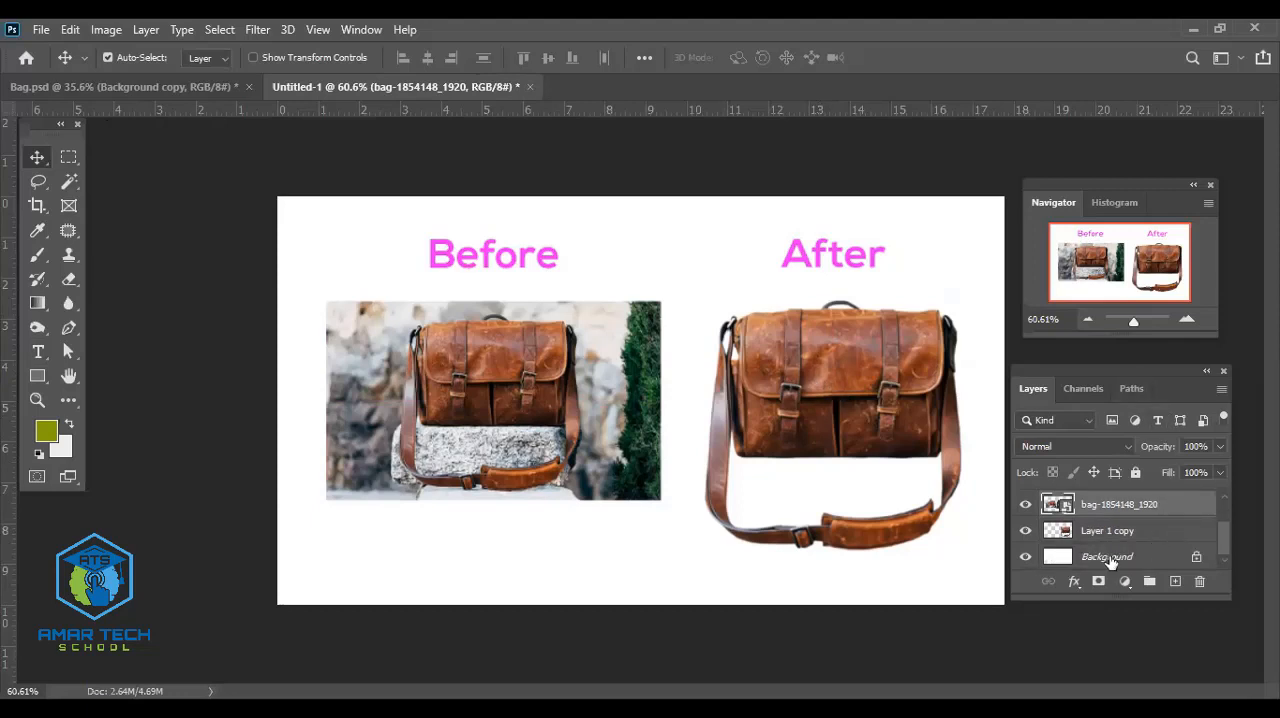
click(1108, 557)
click(1195, 557)
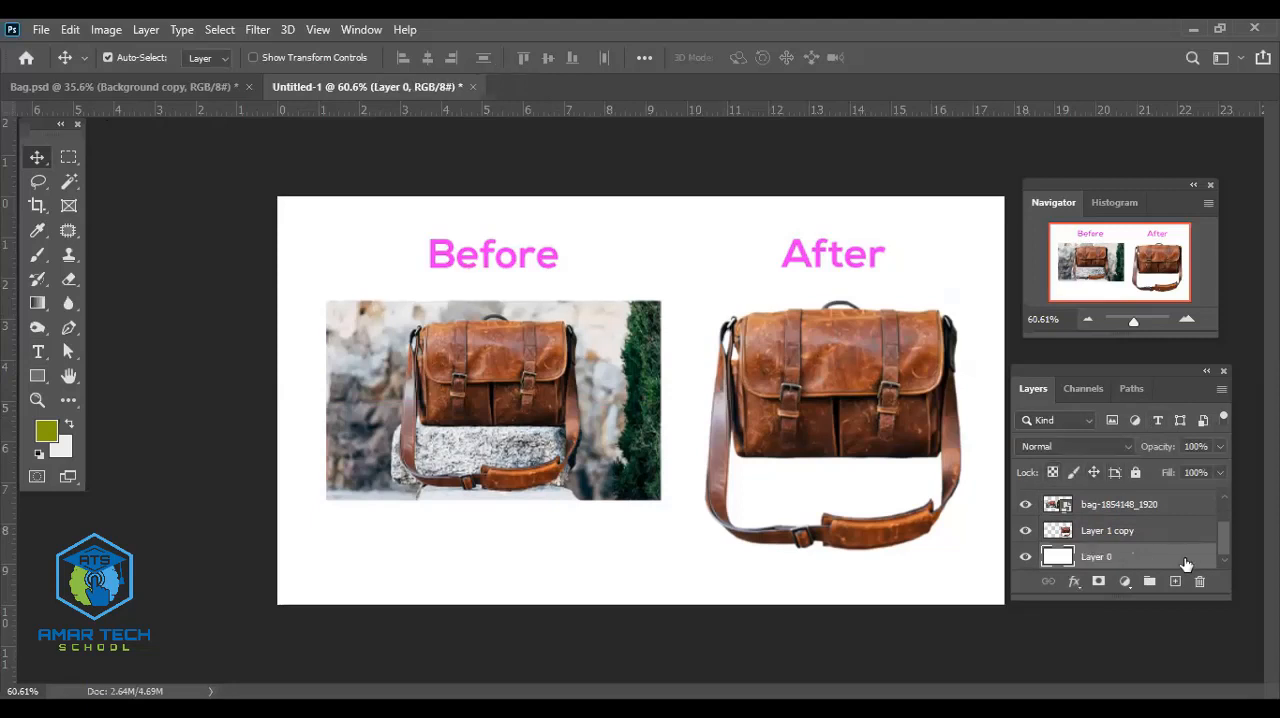
drag(689, 423, 373, 422)
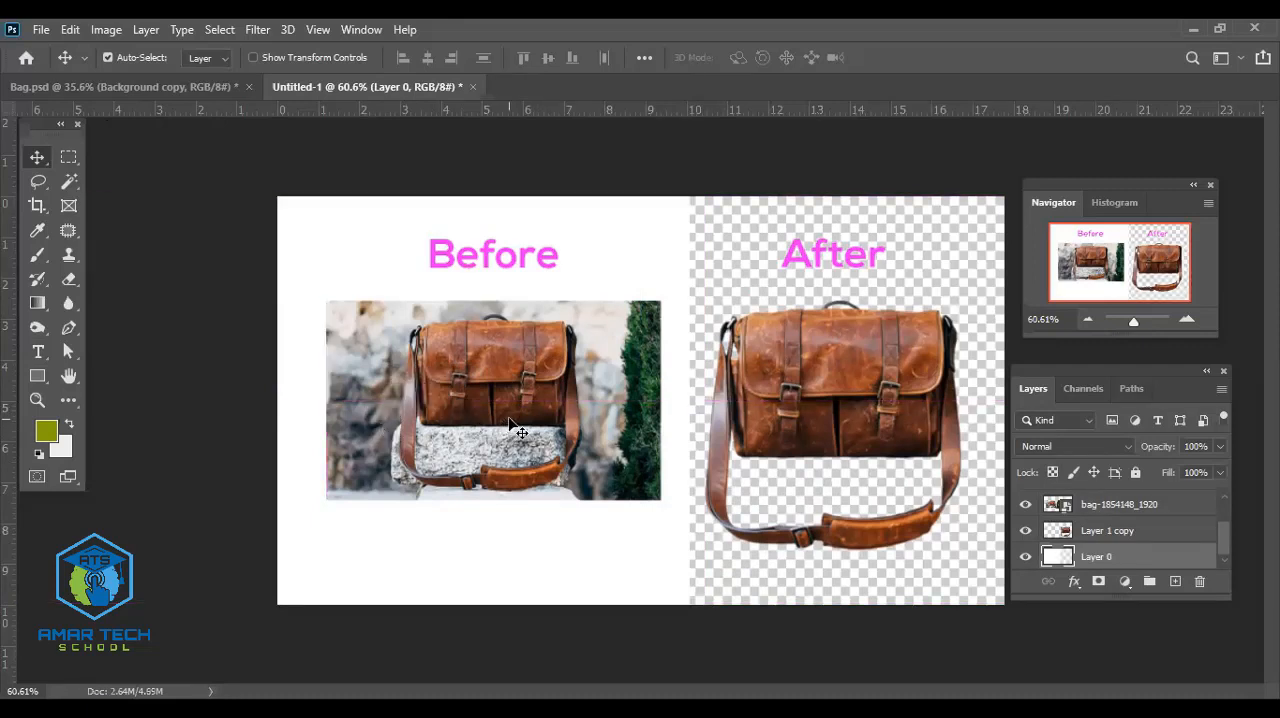
key(ctrl+z)
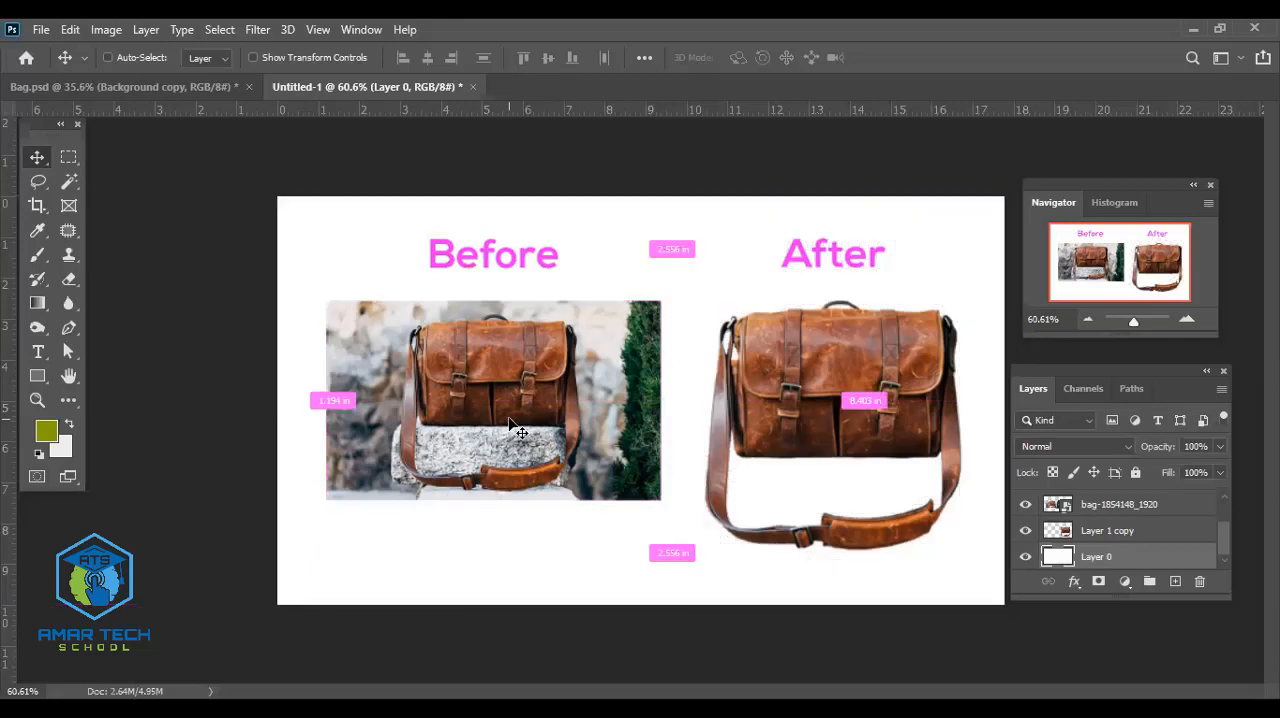
- Select a full-height rectangle around the Before half of the canvas and add a new layer above the white background
click(68, 158)
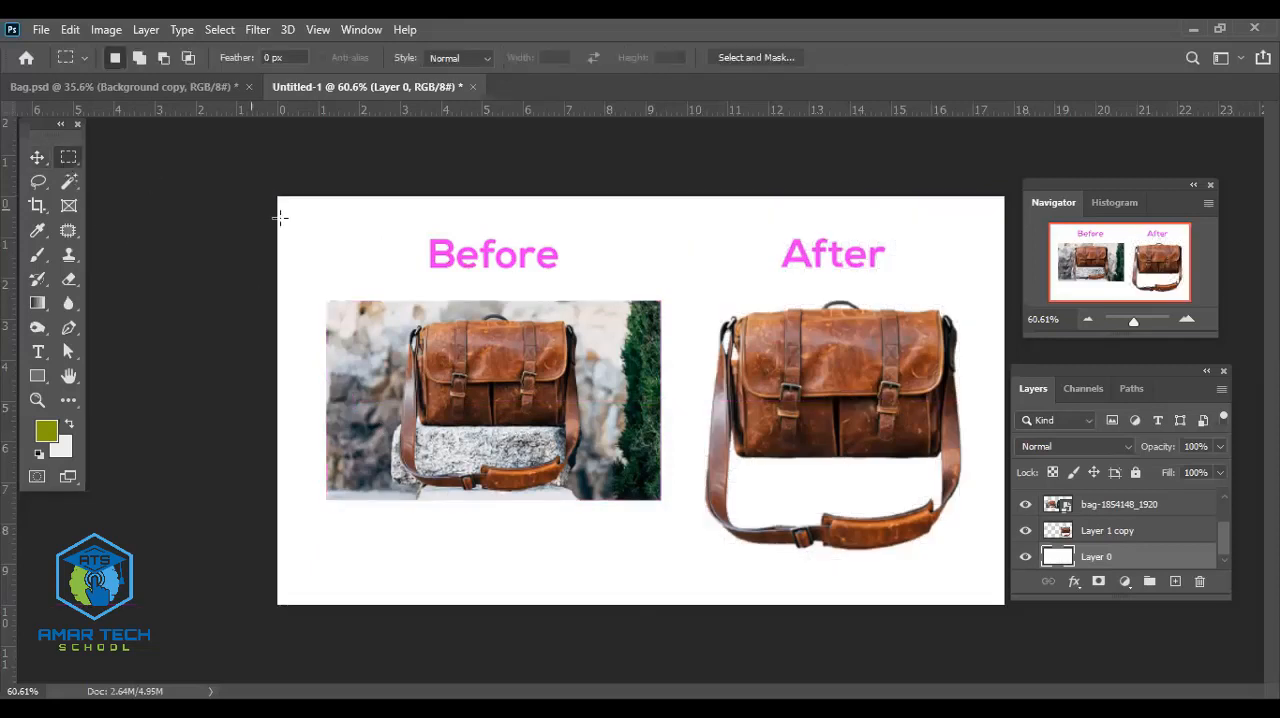
drag(277, 197, 668, 605)
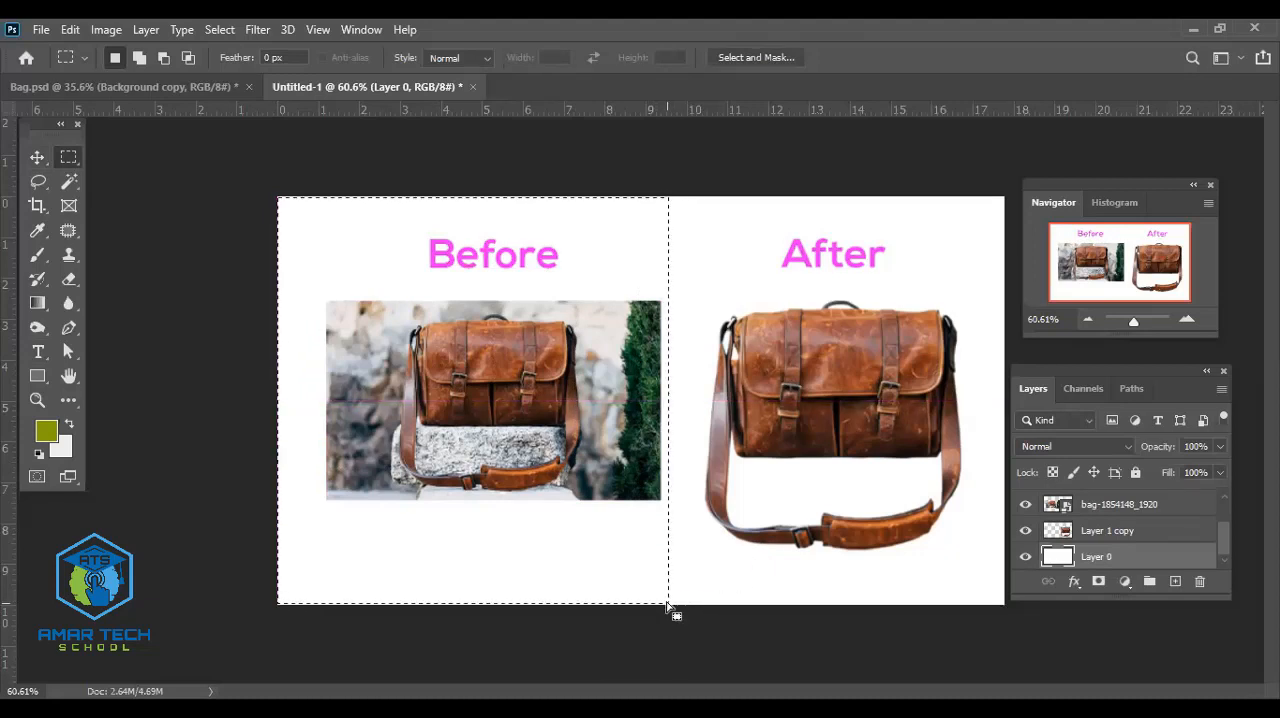
click(1177, 584)
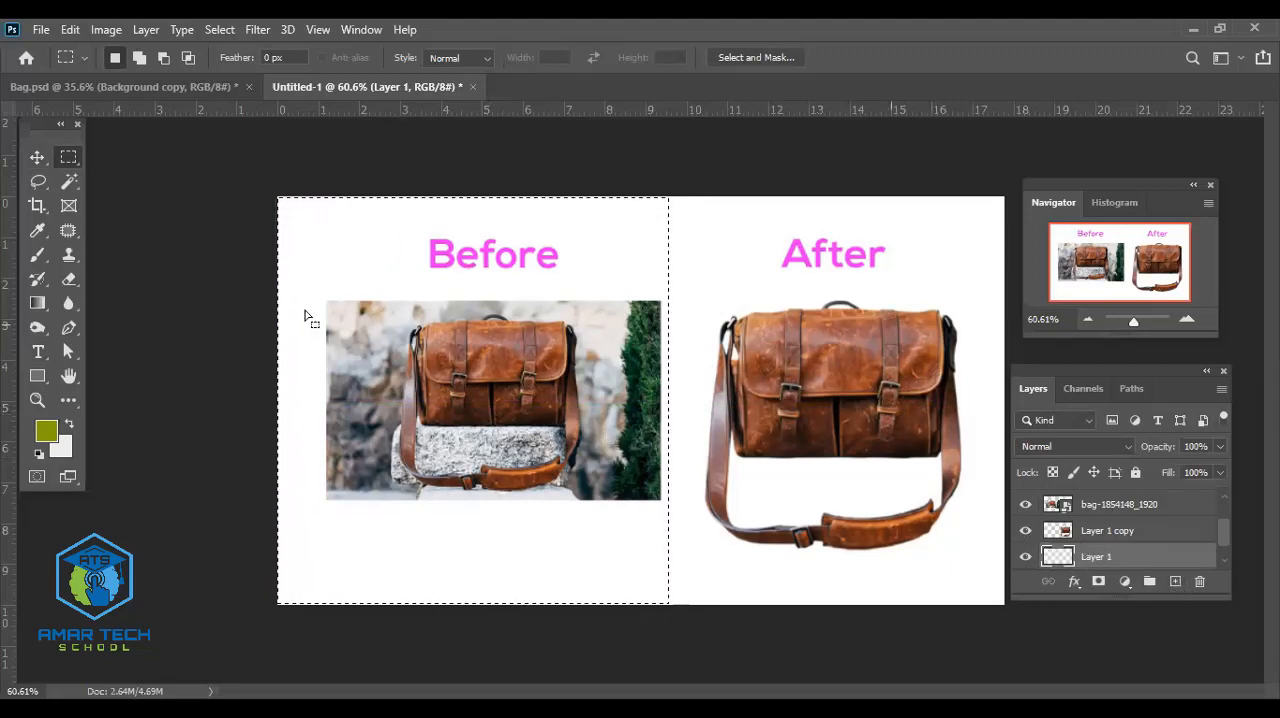
- Set the foreground color to near-black #1f1f1e, fill the selected Before half on the new layer, and deselect
click(45, 437)
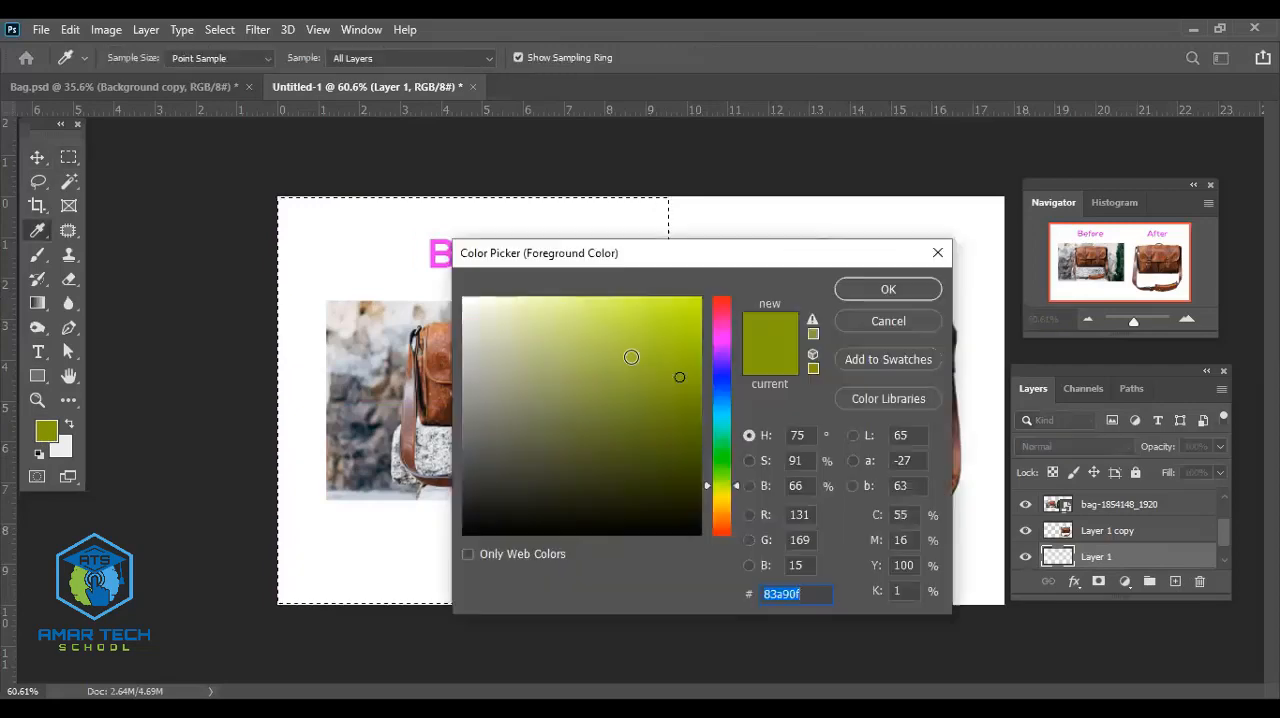
drag(540, 400, 472, 507)
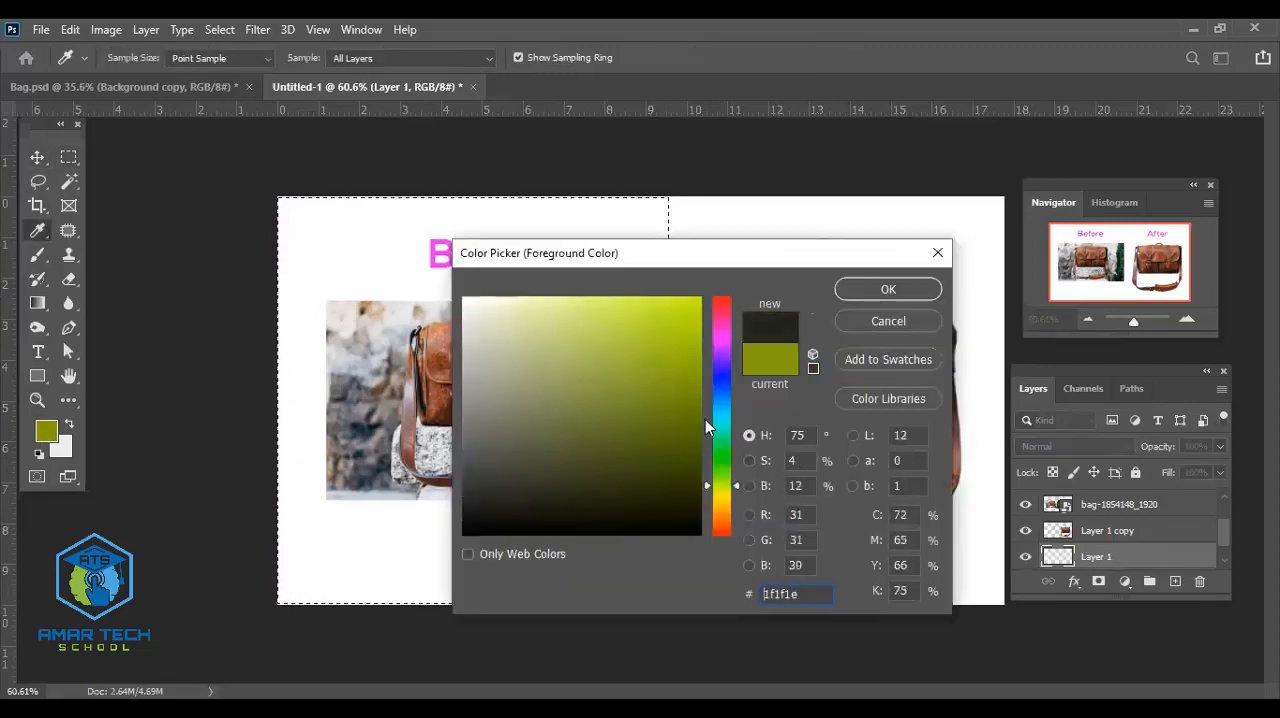
click(870, 290)
key(m)
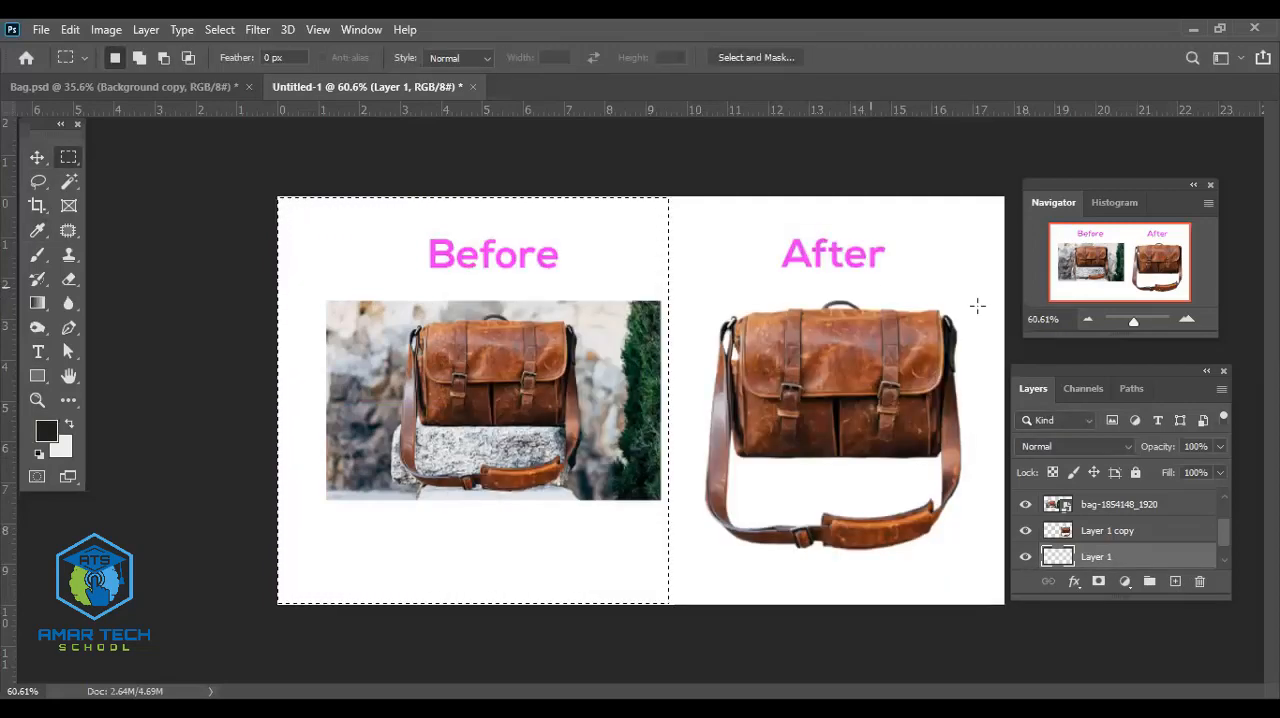
key(alt+BackSpace)
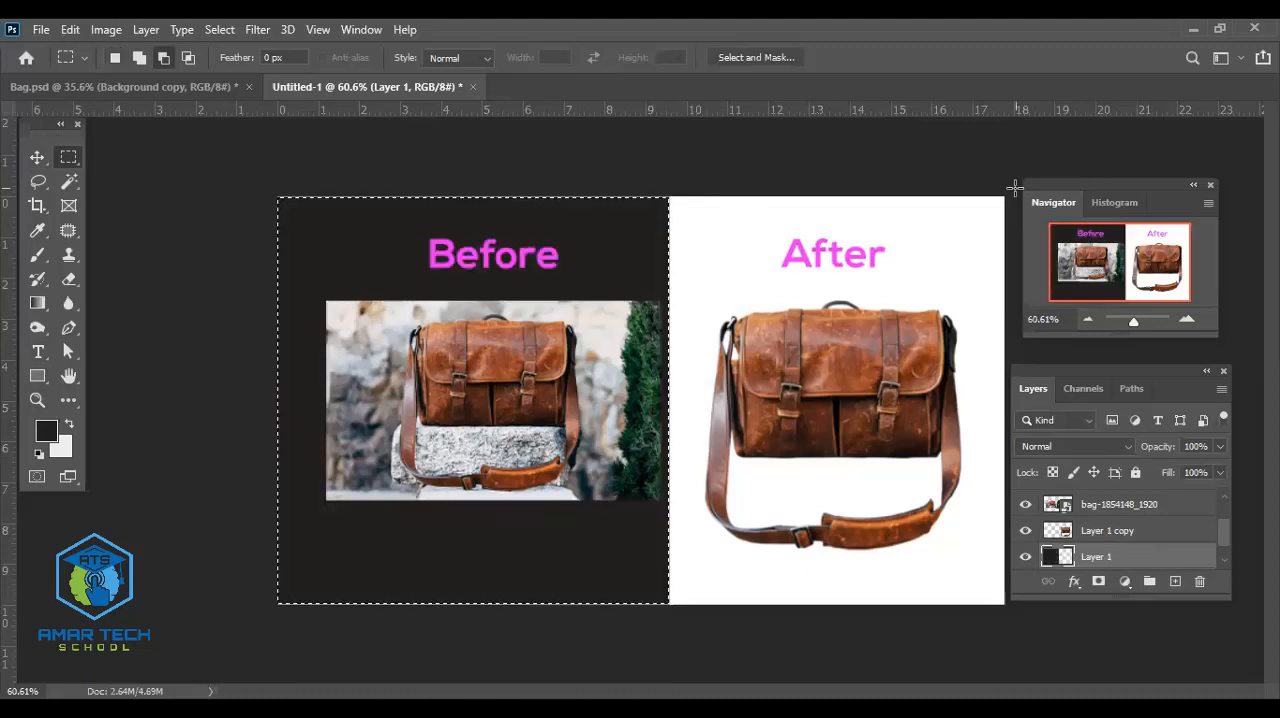
click(36, 158)
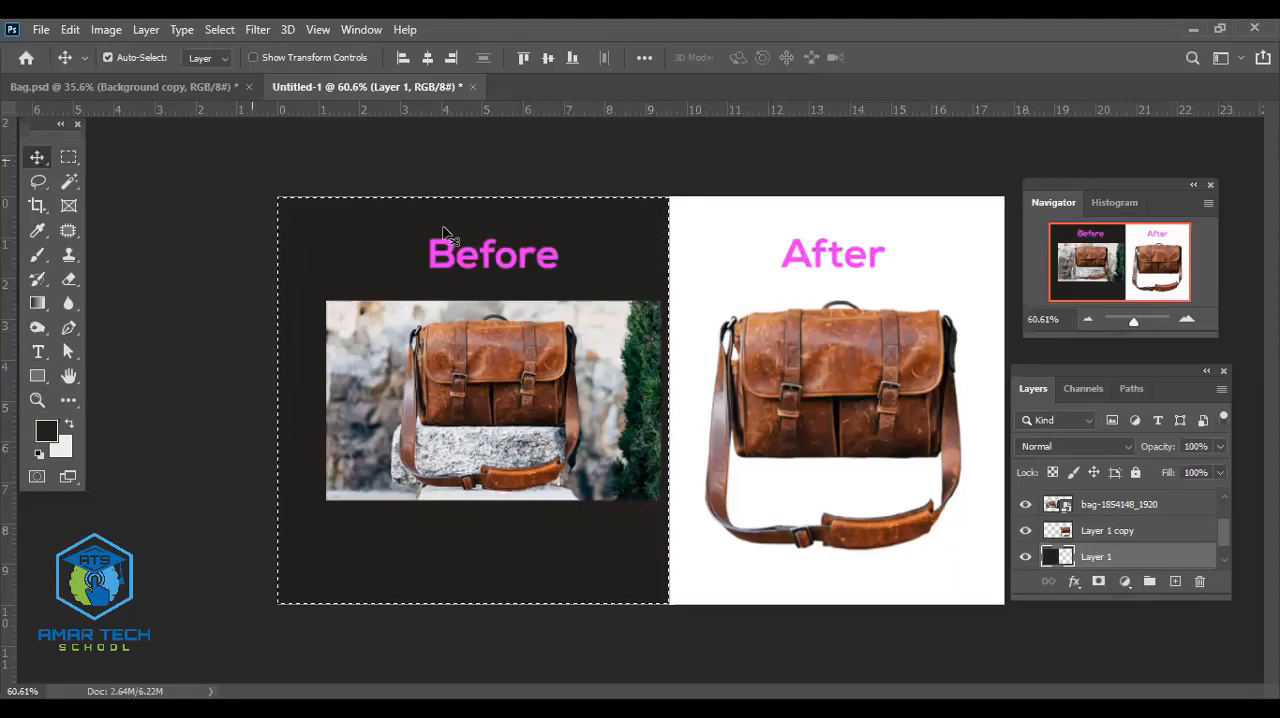
key(ctrl+d)
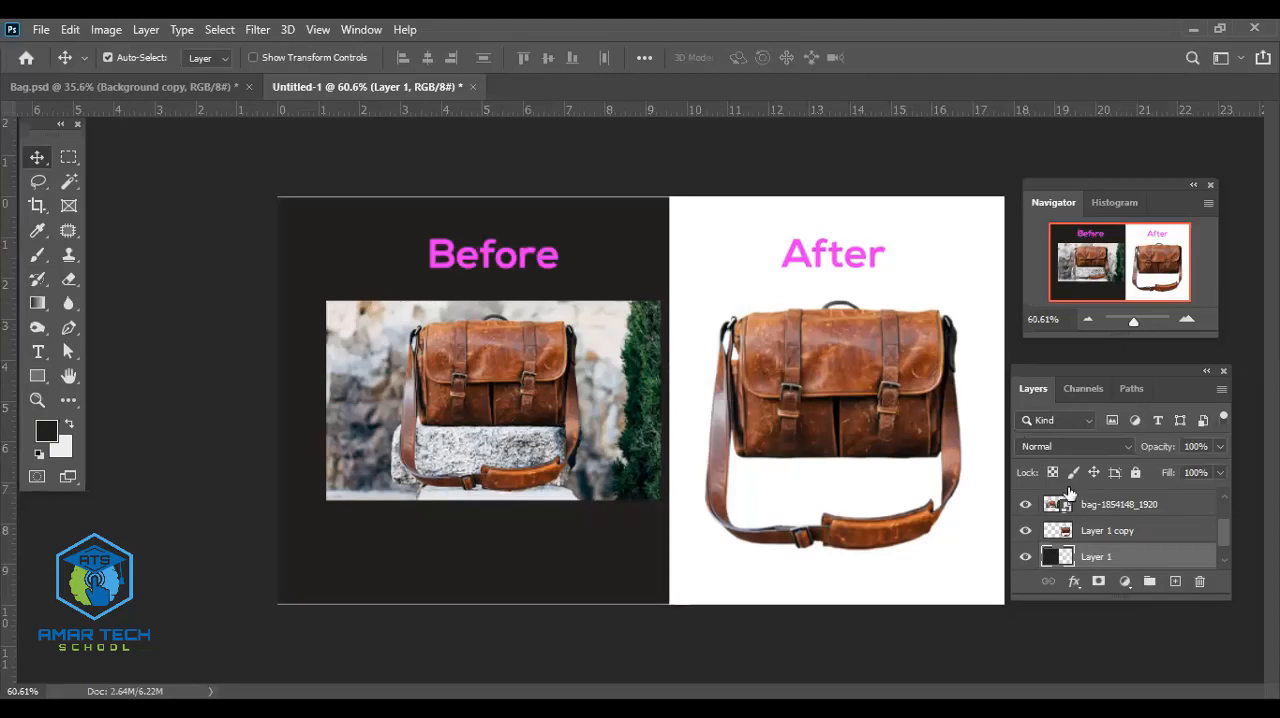
- Hide the white background layer and scale the dark panel proportionally to about 105% so it overlaps the canvas edges
scroll(1048, 530, down, 1)
click(1026, 557)
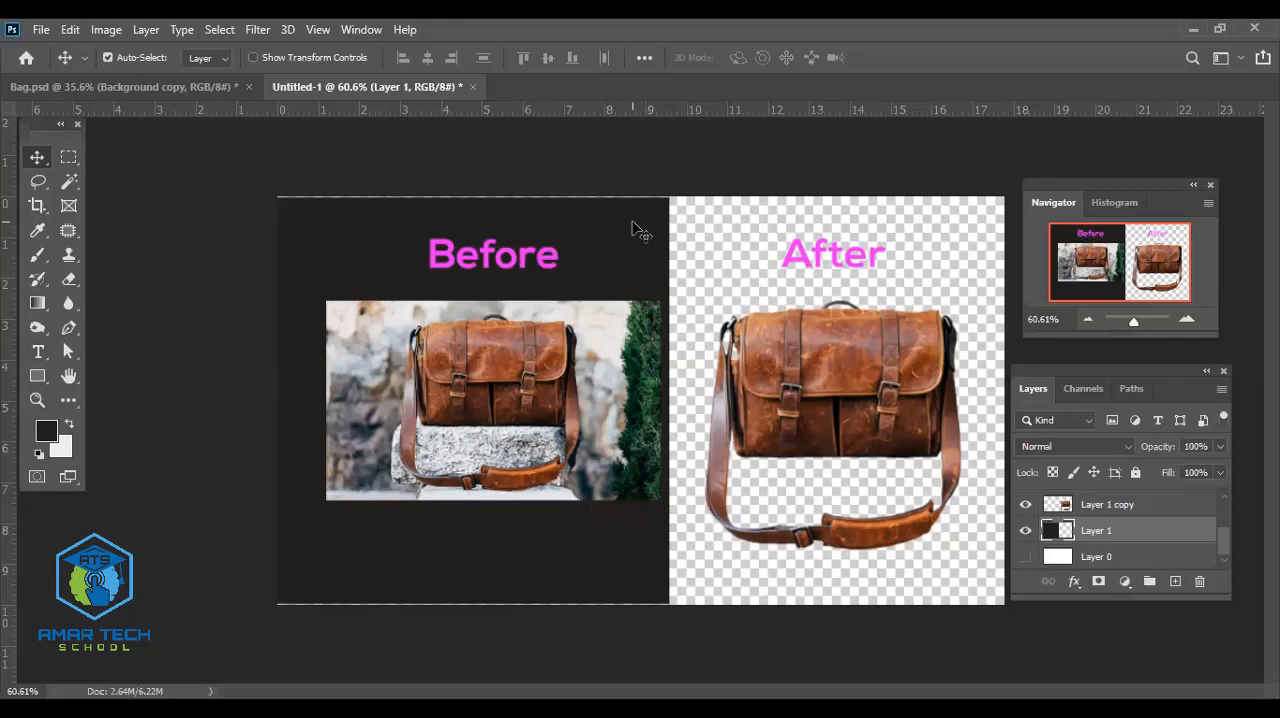
key(ctrl+t)
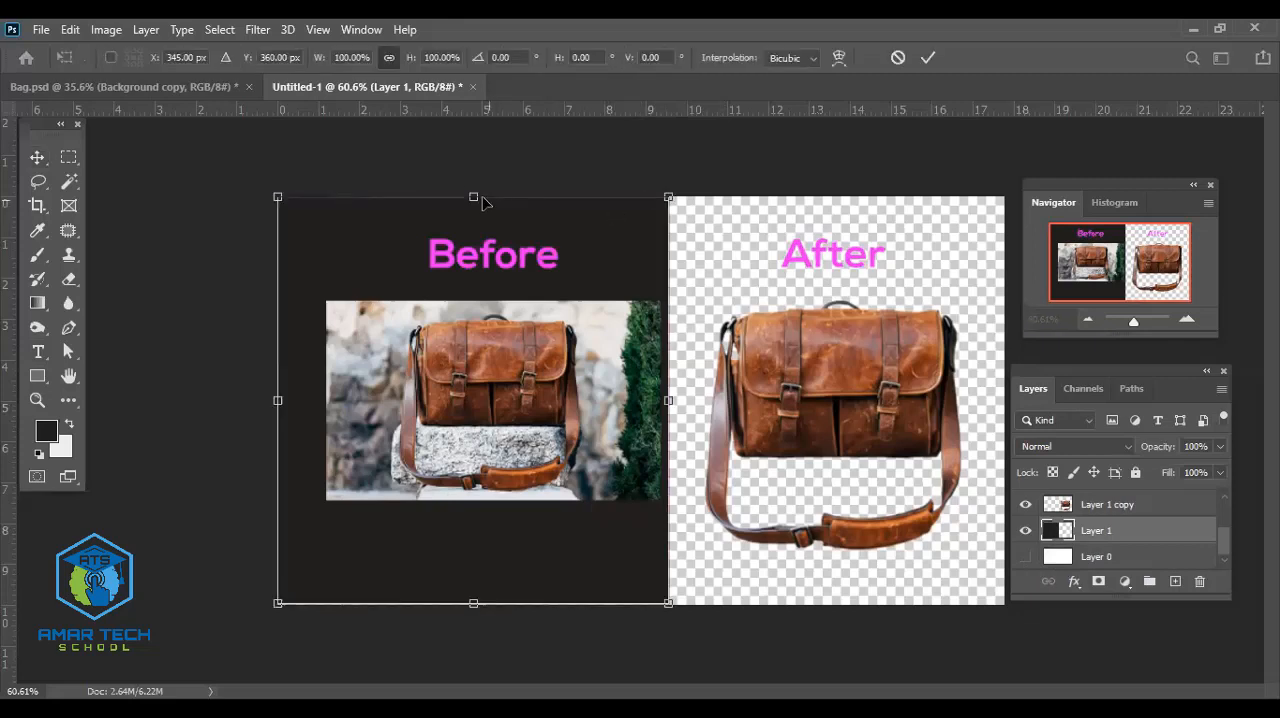
drag(471, 193, 472, 176)
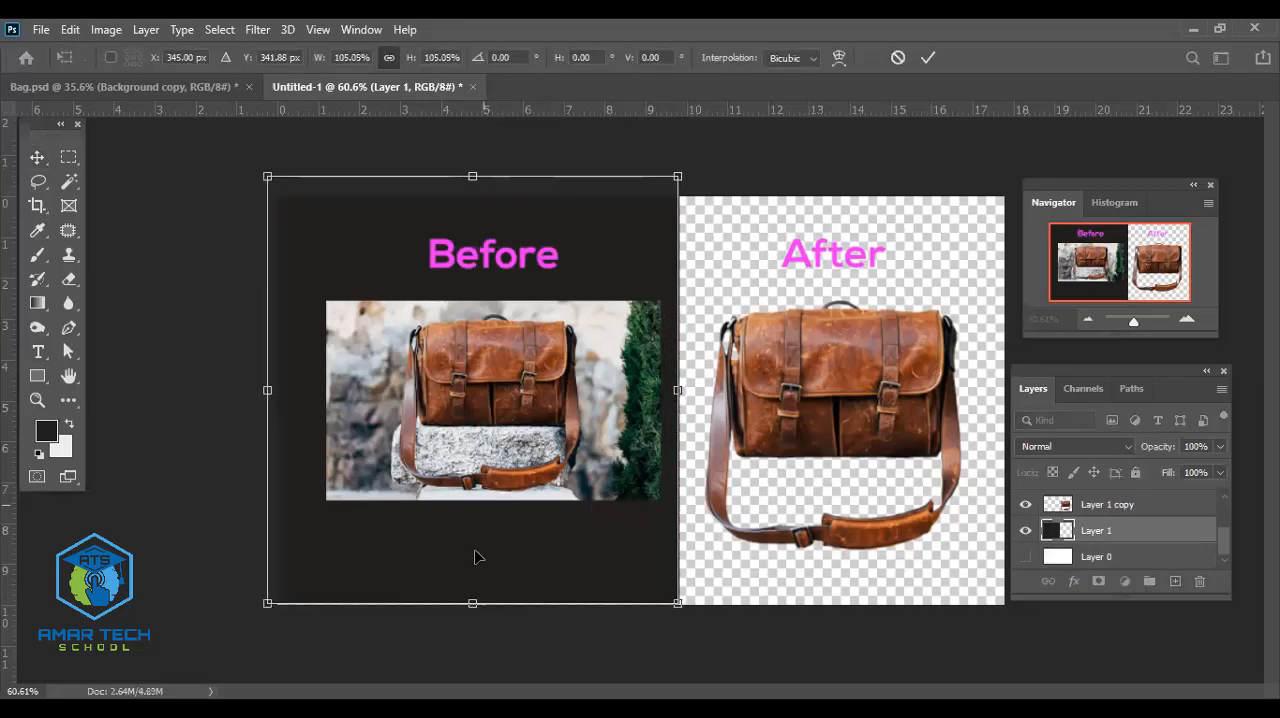
click(928, 58)
- Change the Before text color to white (#ffffff)
click(520, 262)
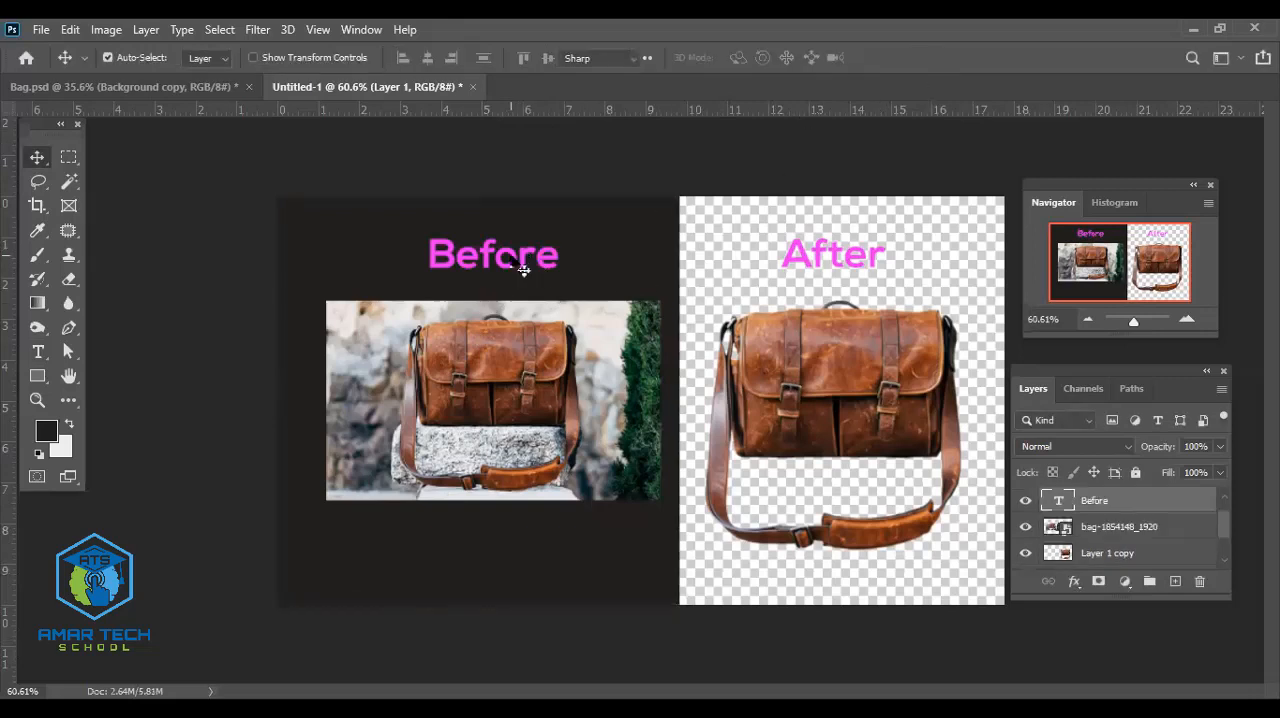
double_click(522, 269)
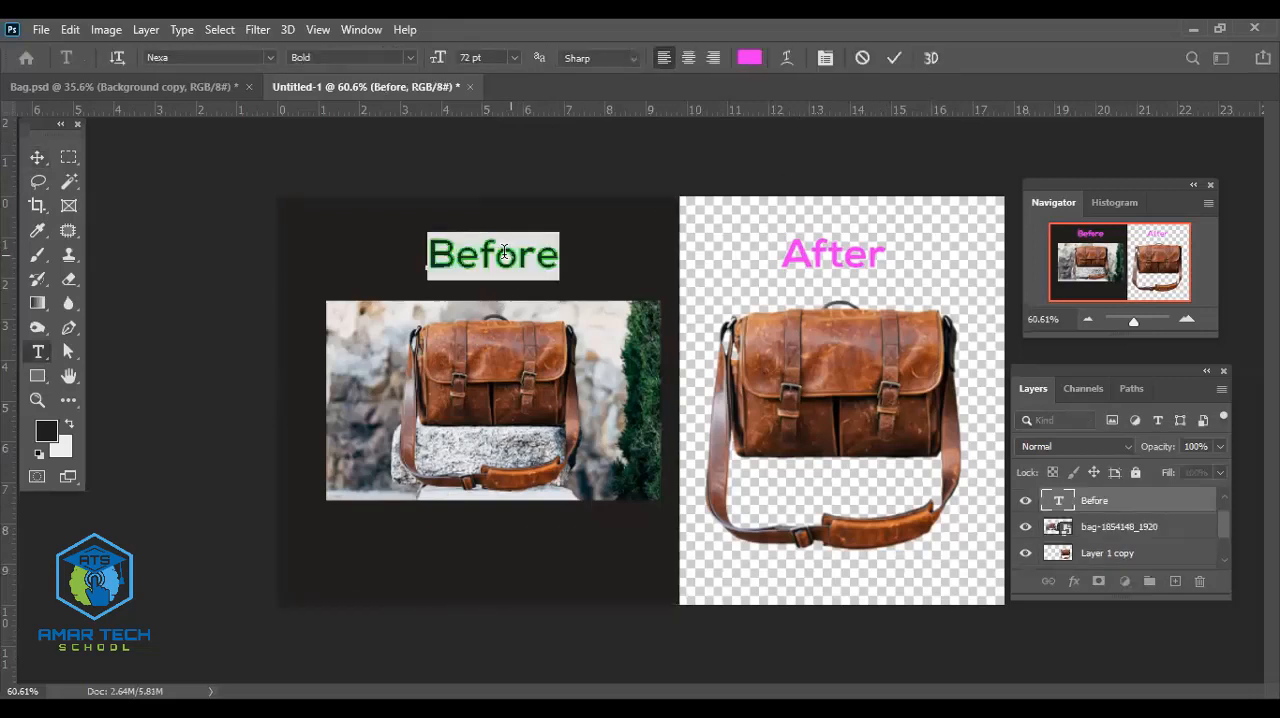
click(746, 60)
drag(470, 310, 429, 289)
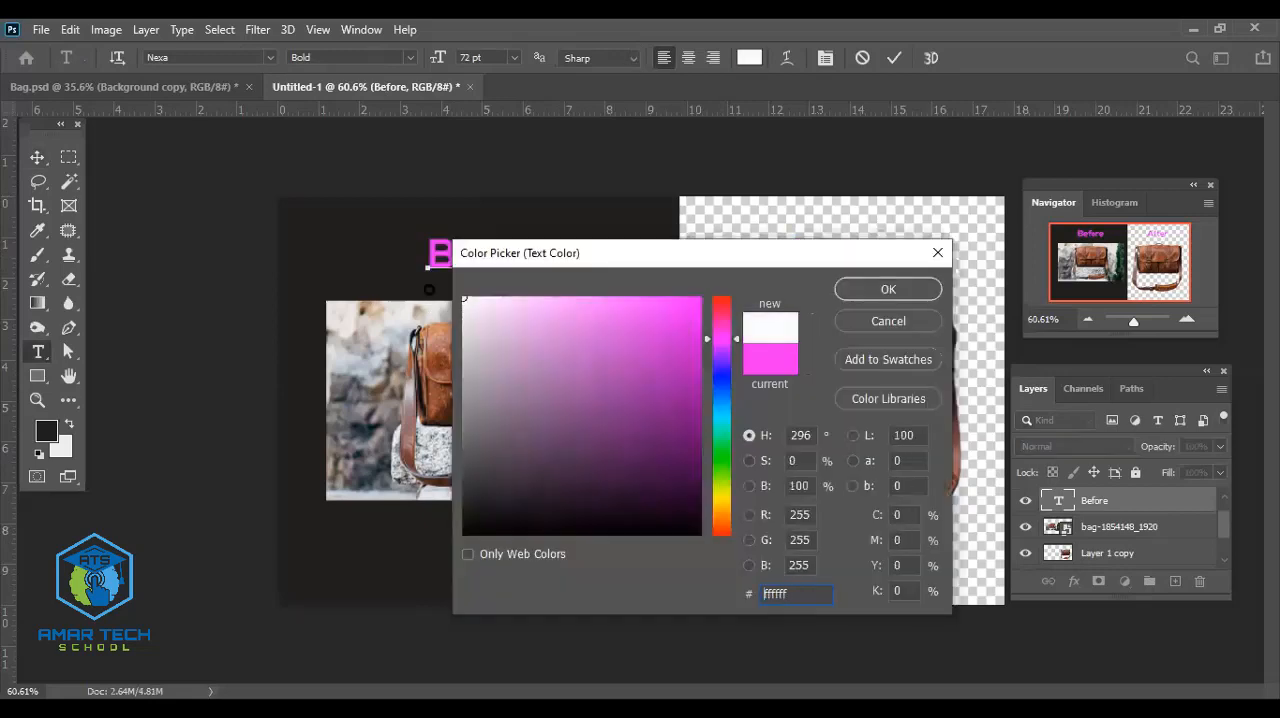
click(885, 289)
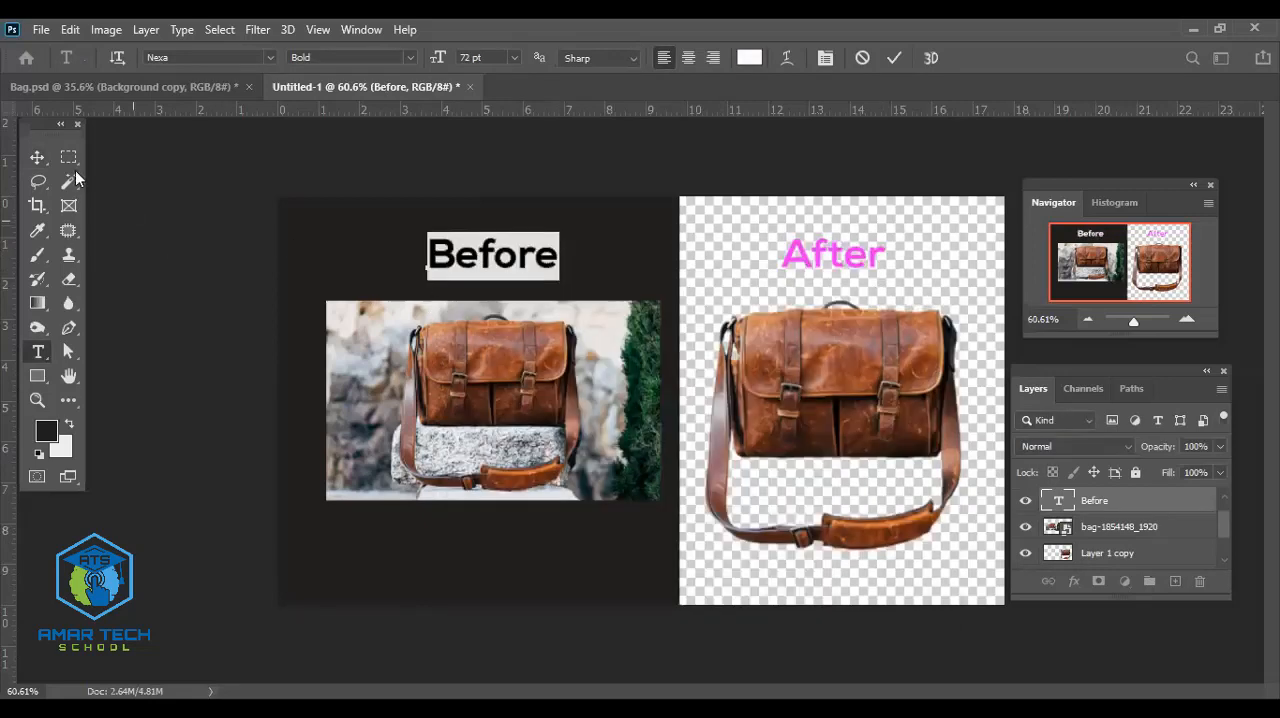
click(37, 158)
- Change the After text color to red (#ff0000)
double_click(830, 253)
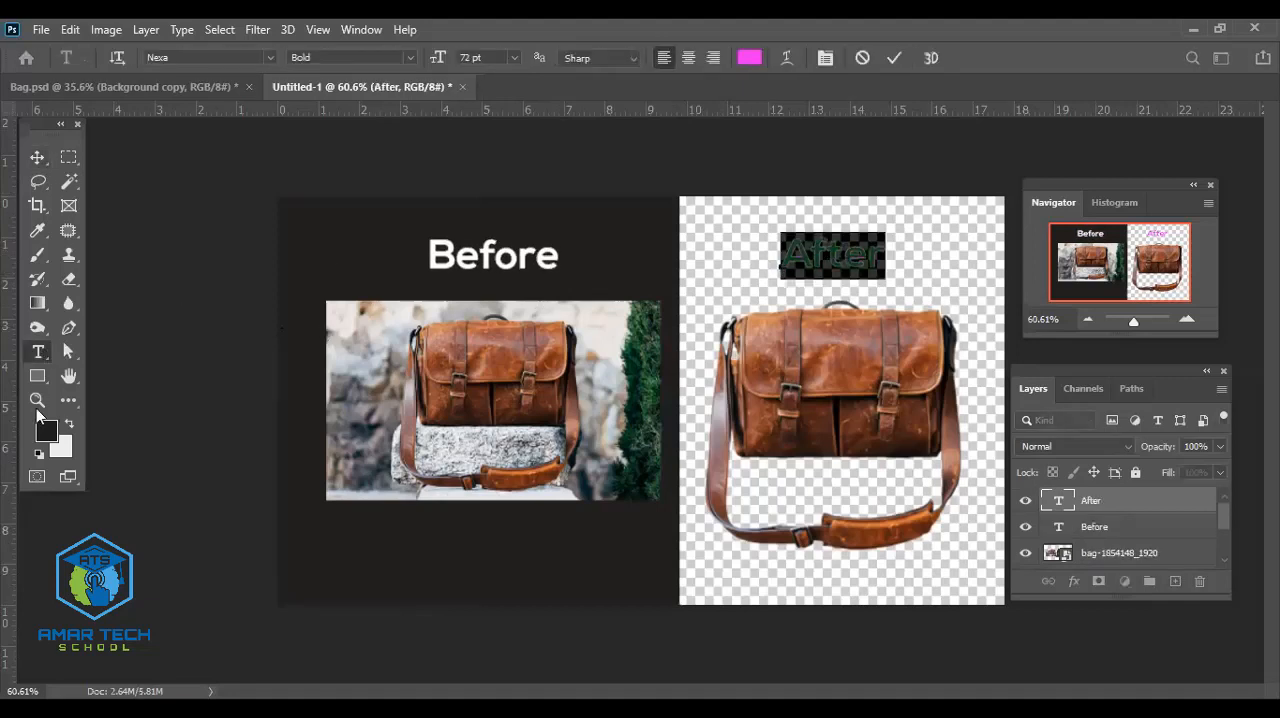
click(747, 62)
click(720, 308)
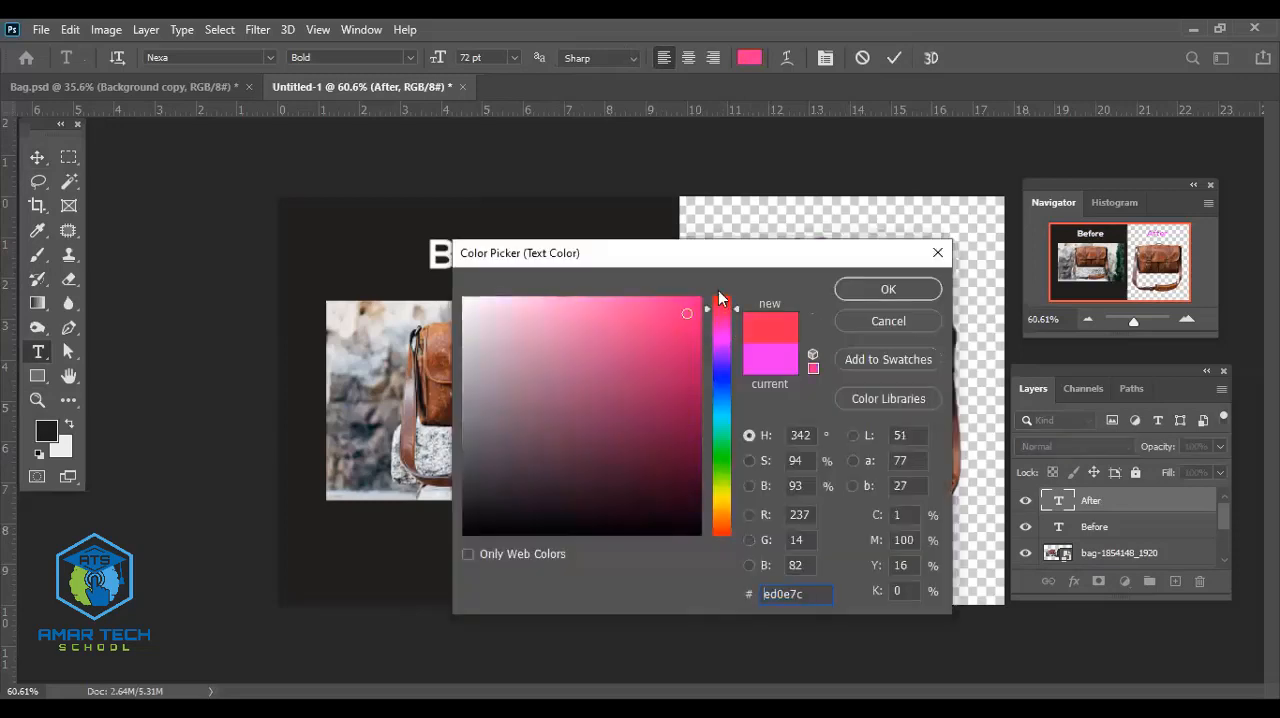
click(718, 295)
click(701, 297)
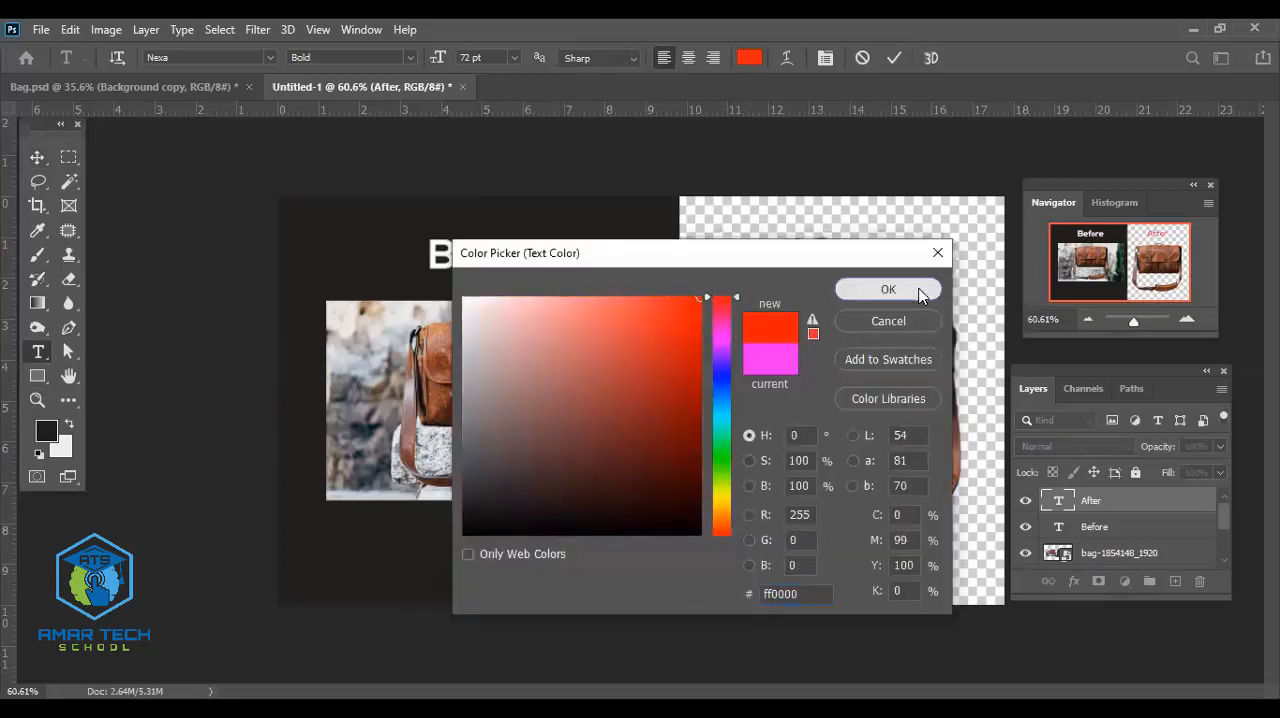
click(888, 289)
click(37, 157)
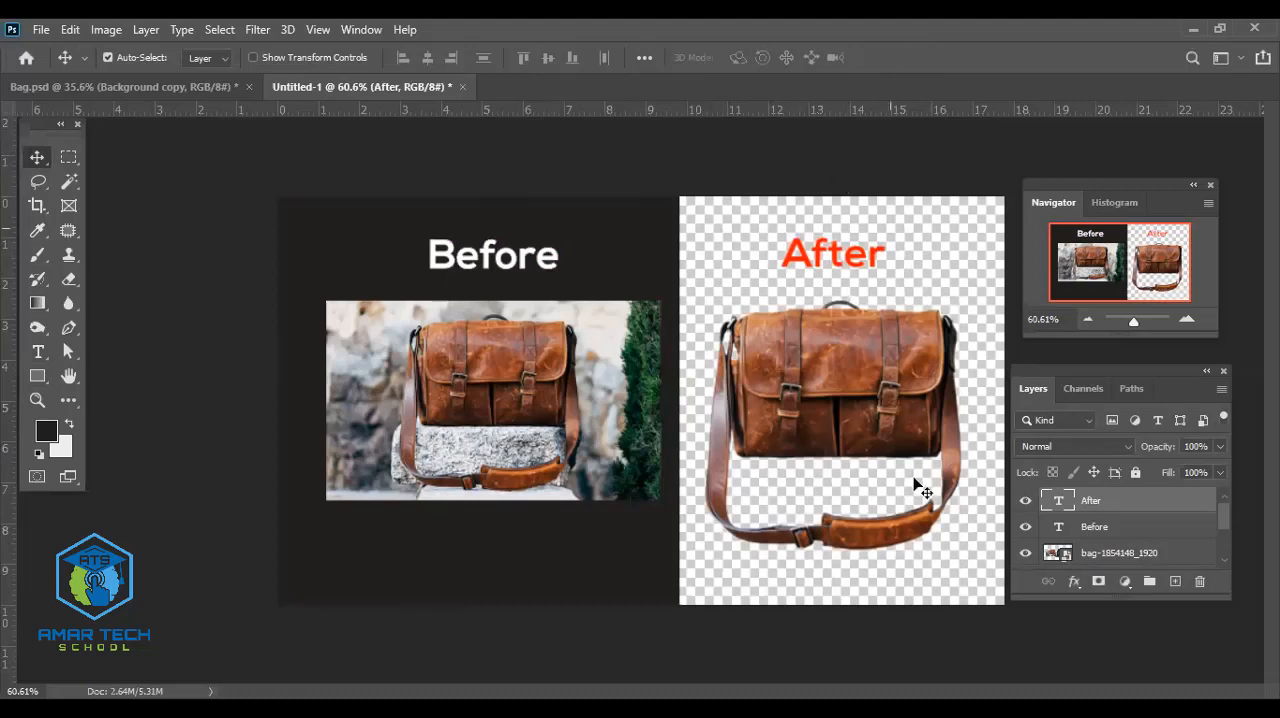
- Change the After text color to blue (#0000ff)
double_click(836, 263)
click(748, 58)
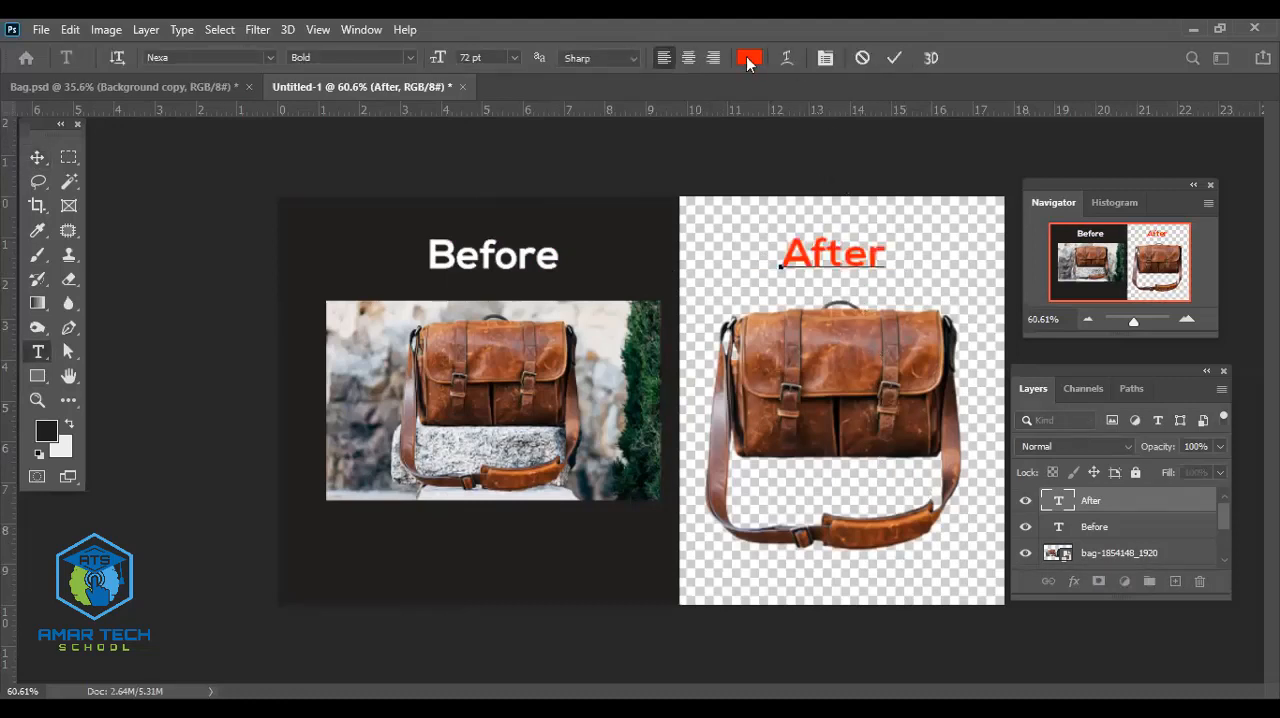
drag(720, 397, 718, 376)
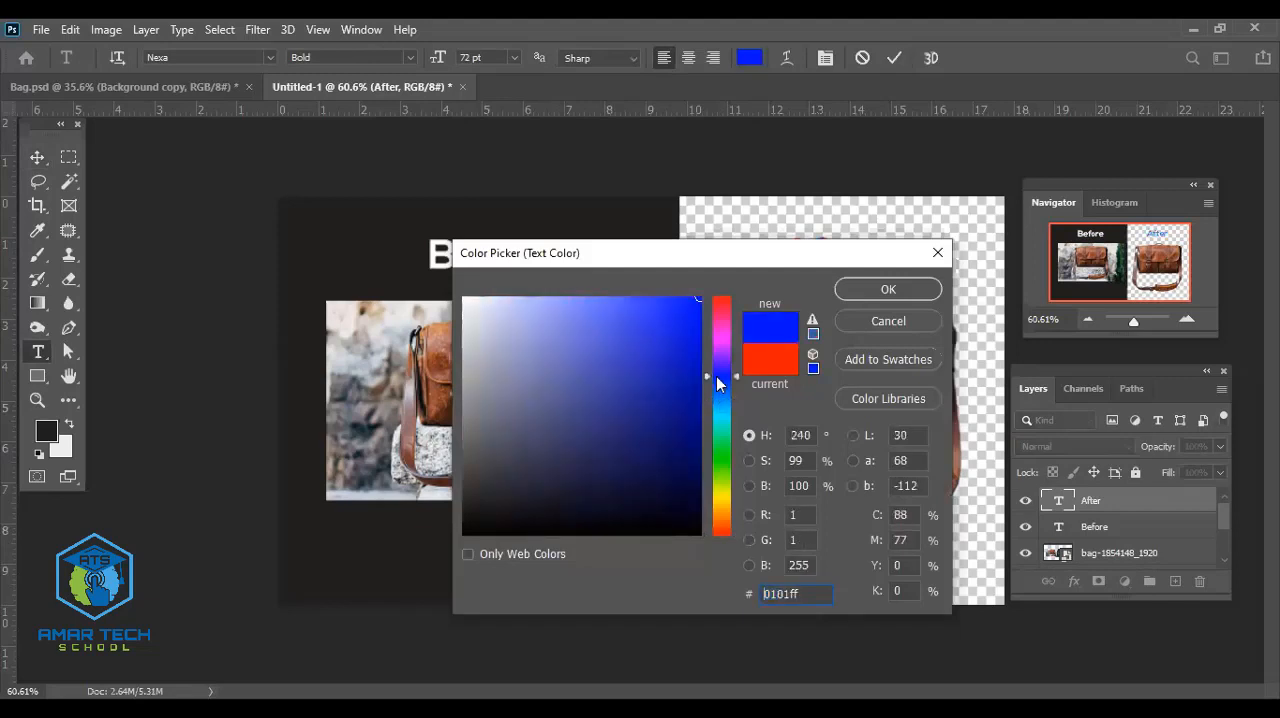
drag(684, 327, 740, 277)
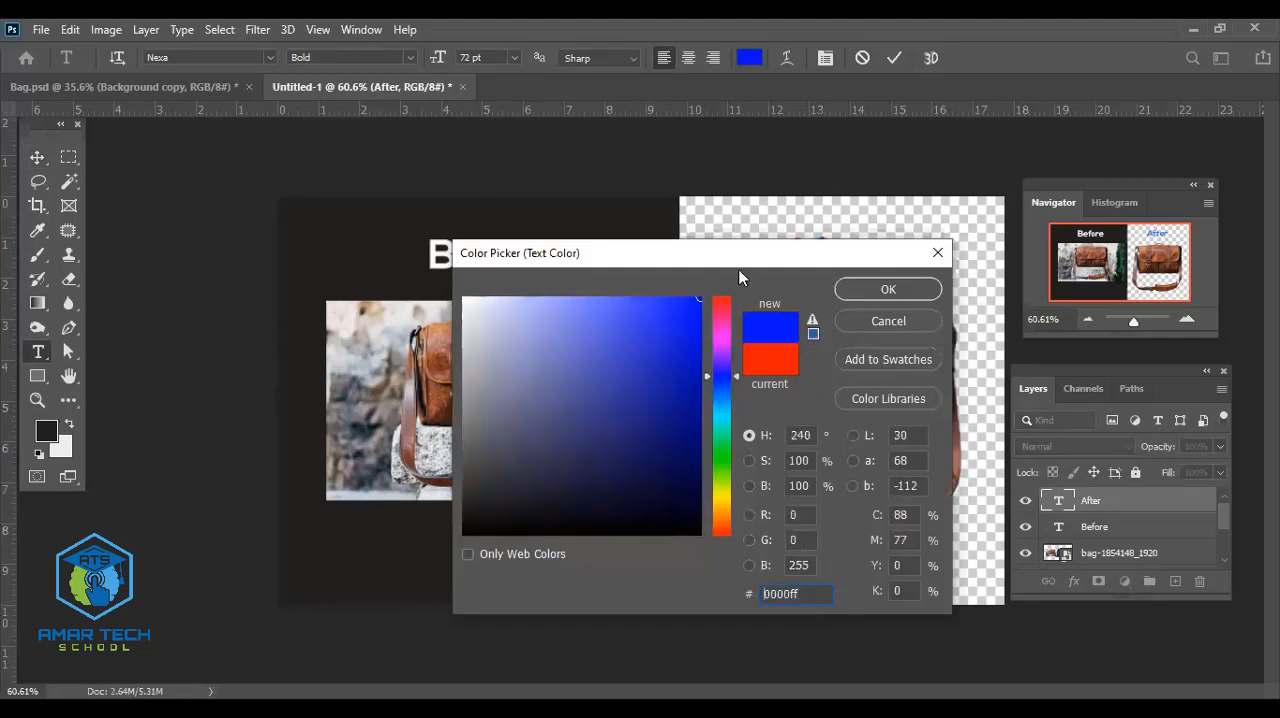
click(911, 287)
click(38, 158)
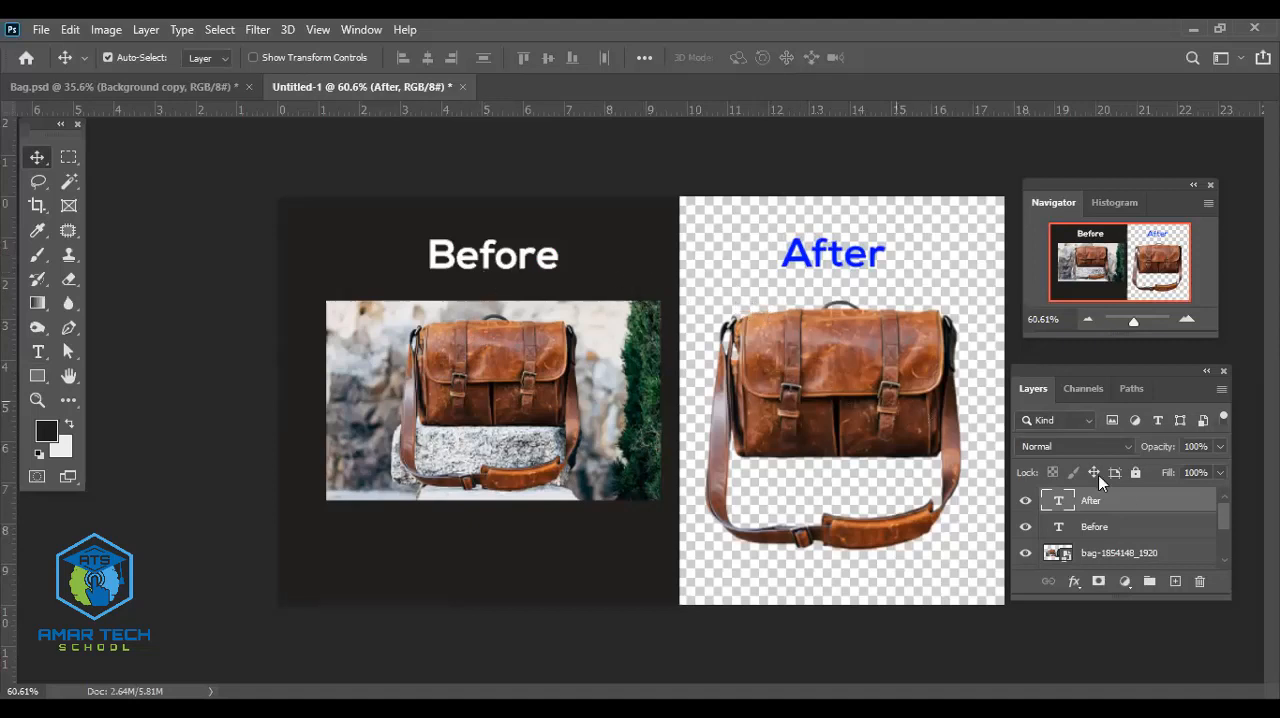
- Hide the dark panel layer (Layer 1) and show the white background layer (Layer 0)
scroll(1095, 550, down, 2)
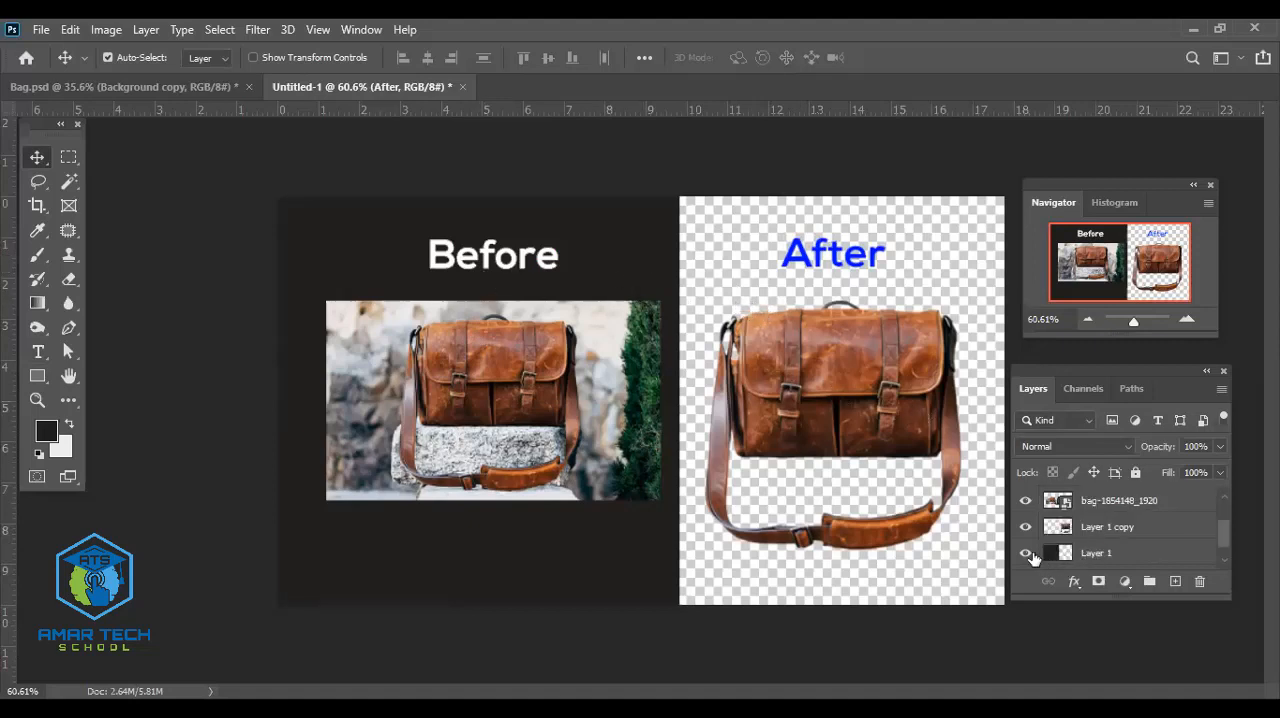
click(1025, 556)
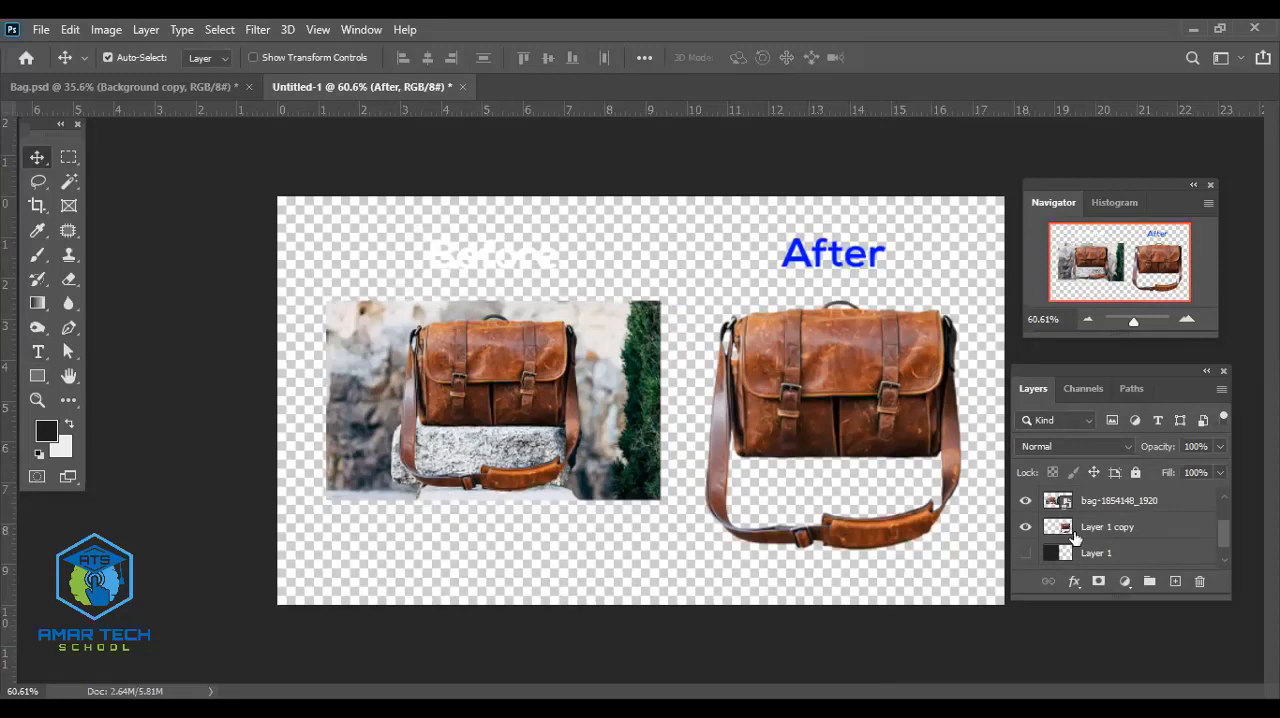
scroll(1030, 556, down, 1)
click(1025, 557)
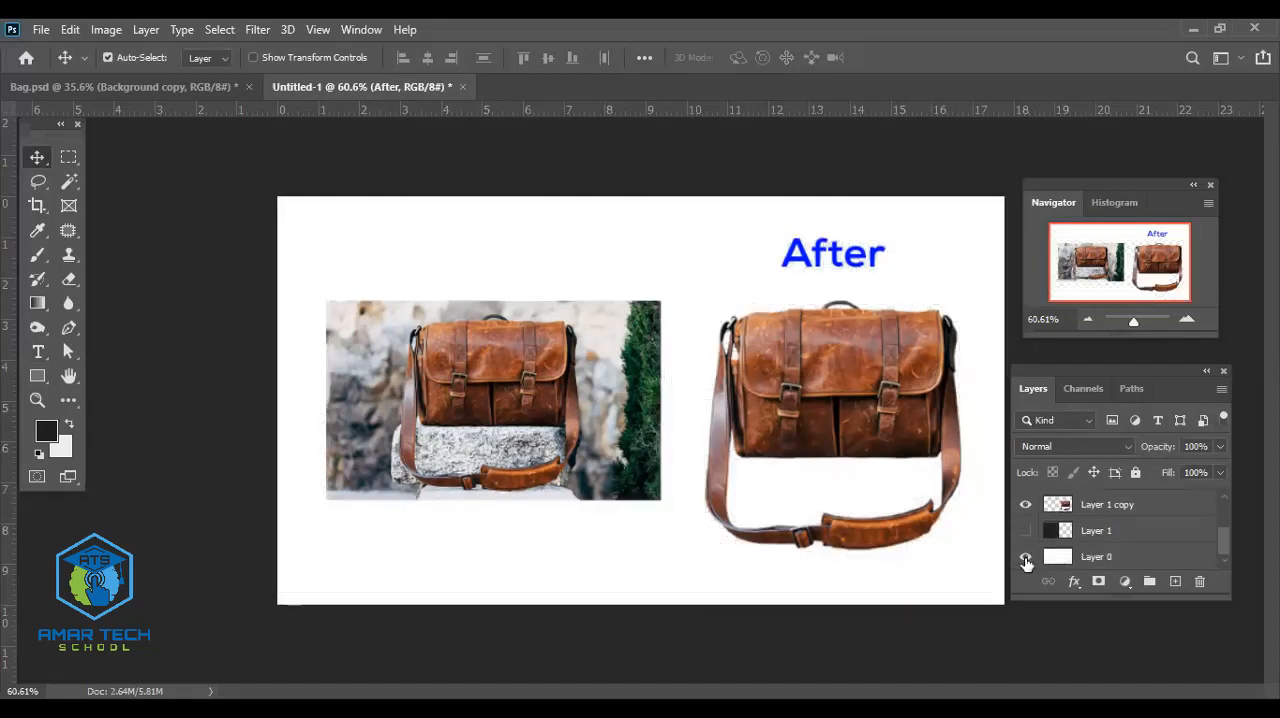
- Narrow the white background layer non-proportionally to about 56.7% width at full height so it backs only the Before side
click(982, 472)
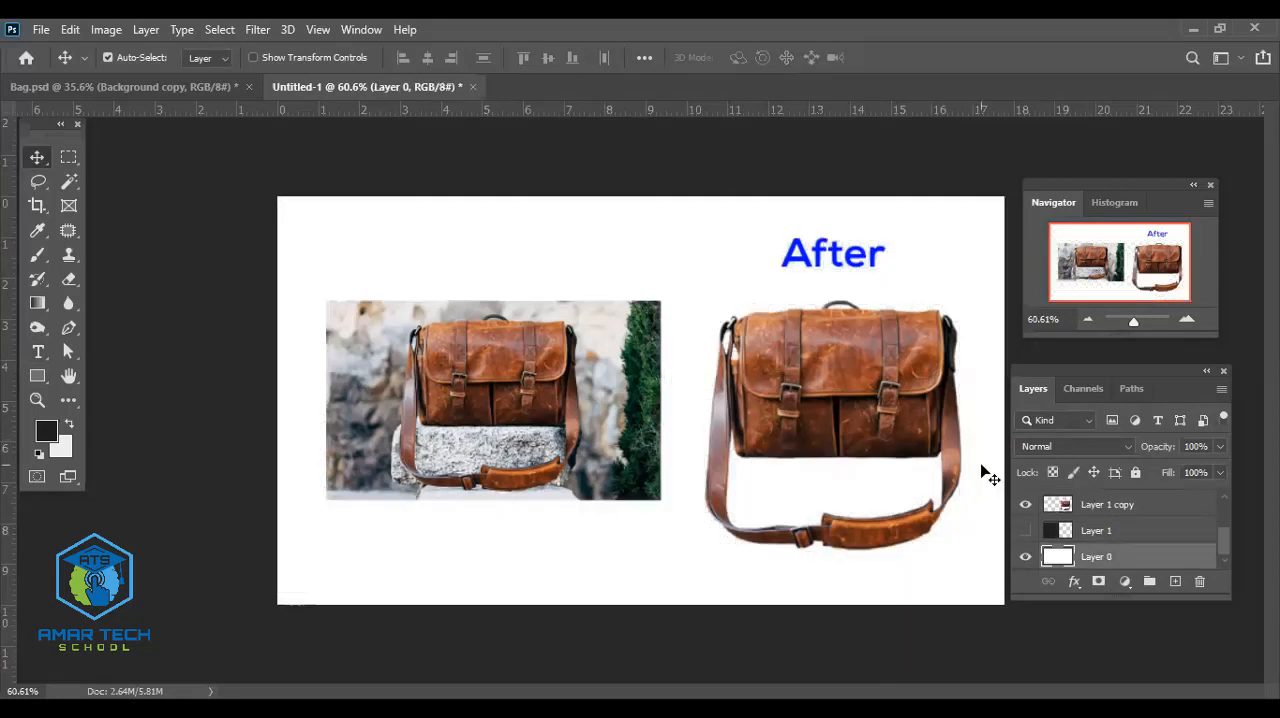
key(ctrl+t)
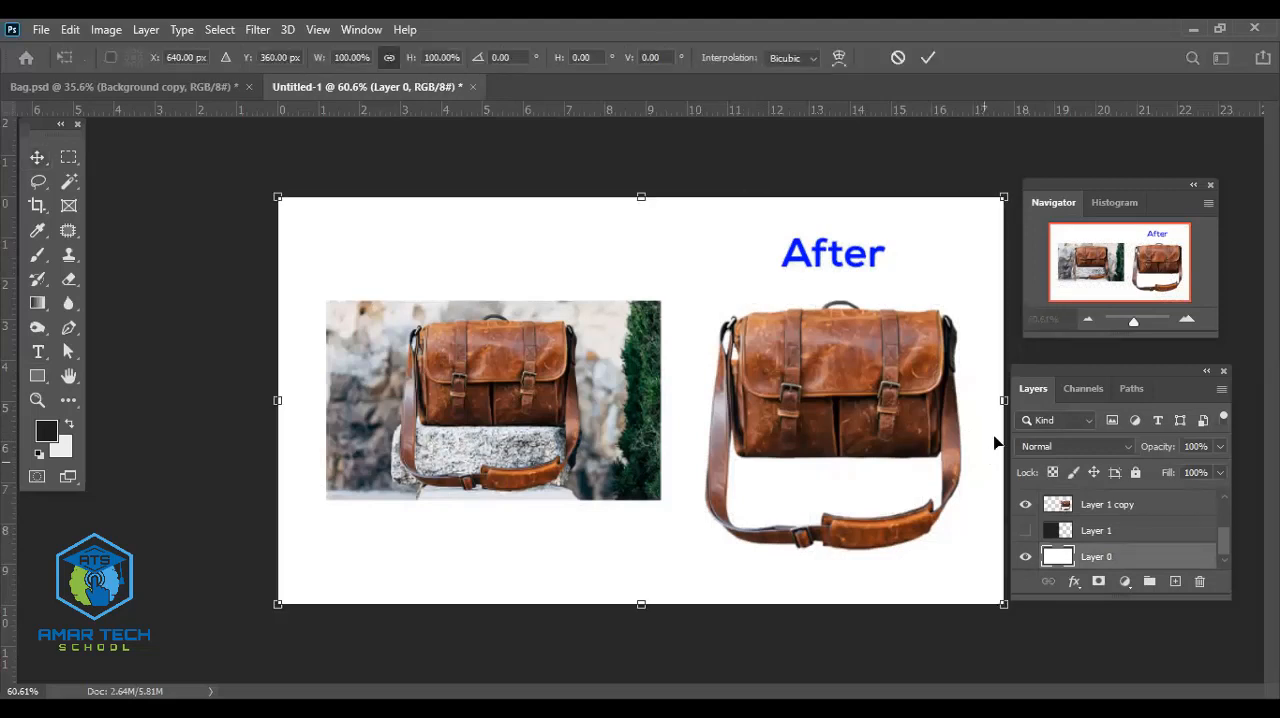
drag(1003, 402, 690, 401)
key(ctrl+z)
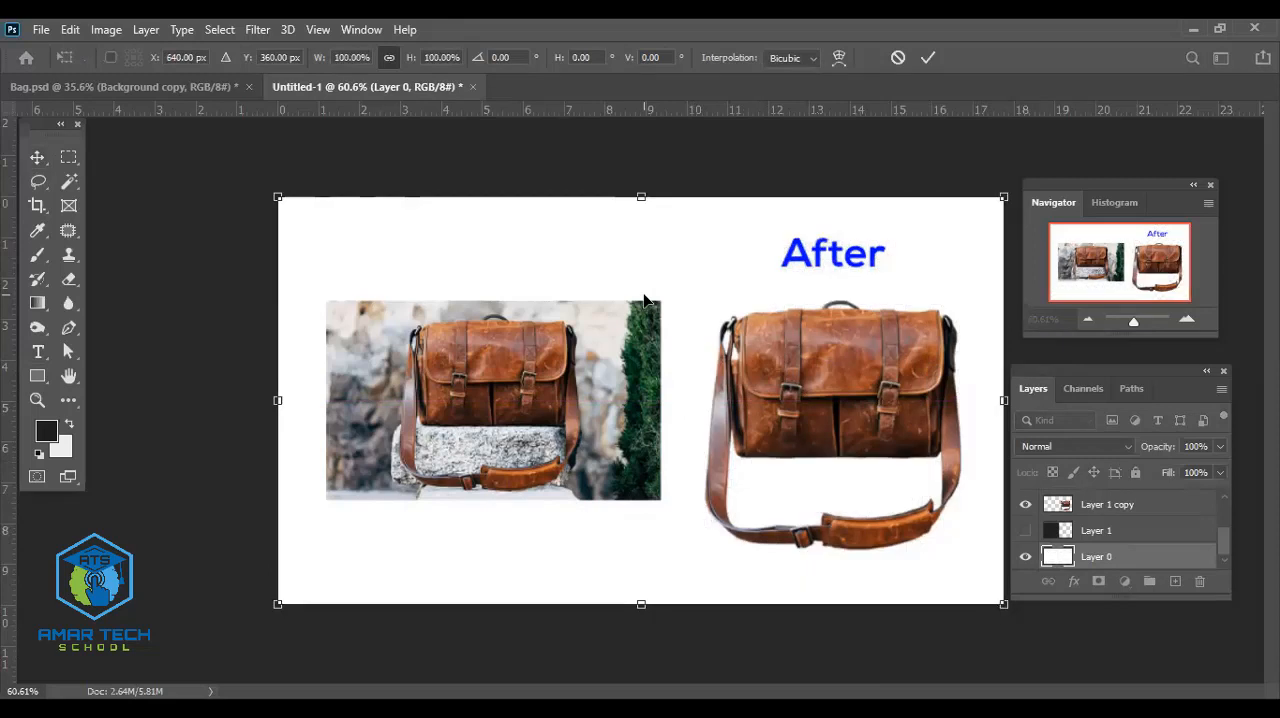
click(390, 58)
drag(1003, 400, 689, 399)
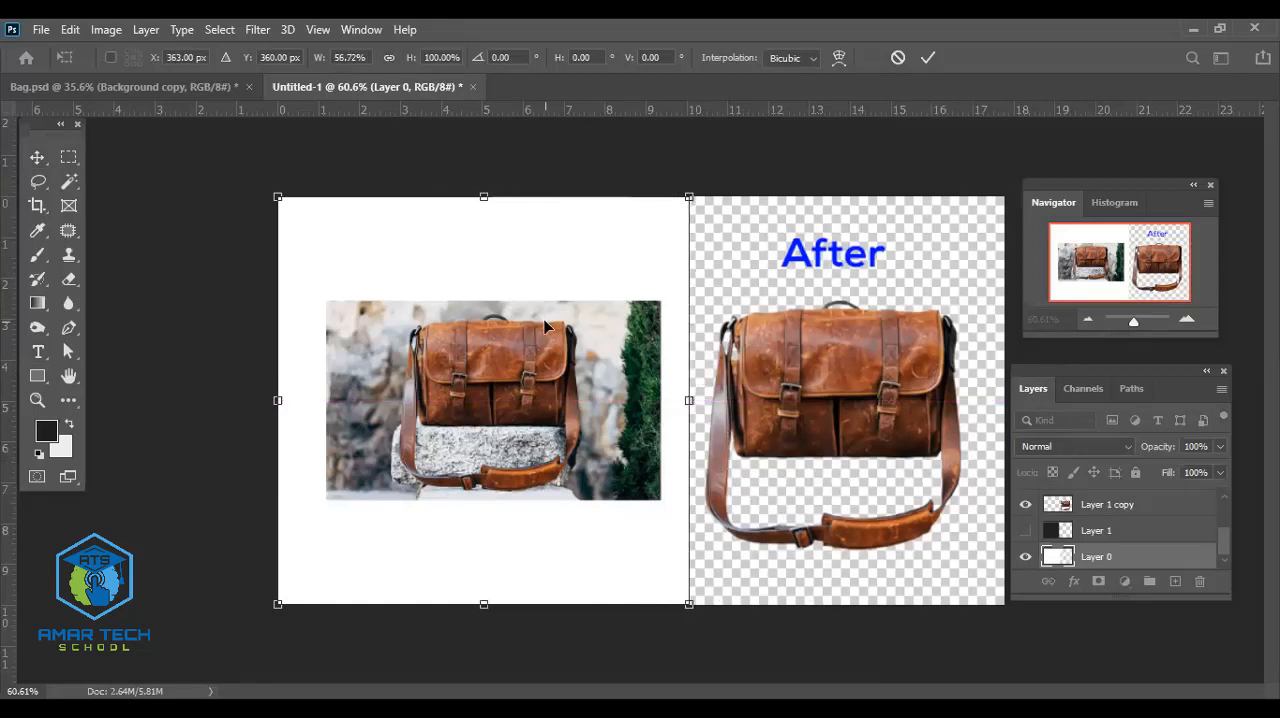
click(927, 60)
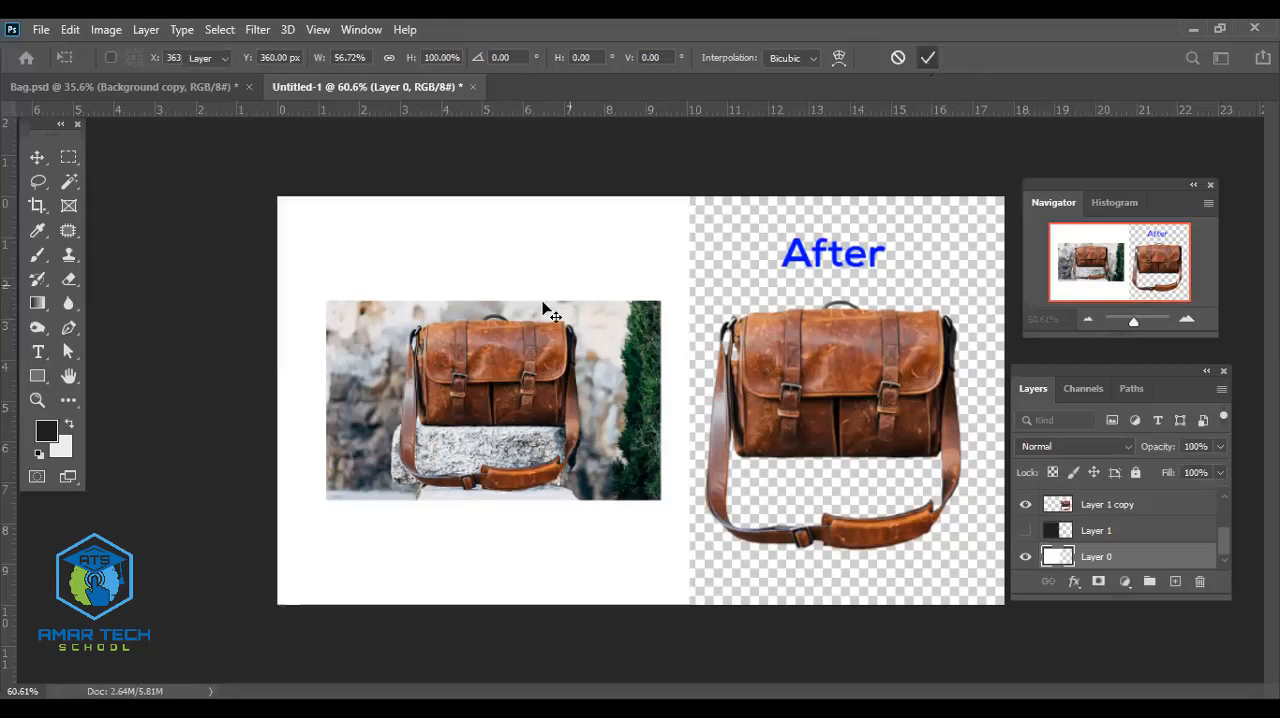
- Change the Before text color to dark gray (#202020)
double_click(487, 264)
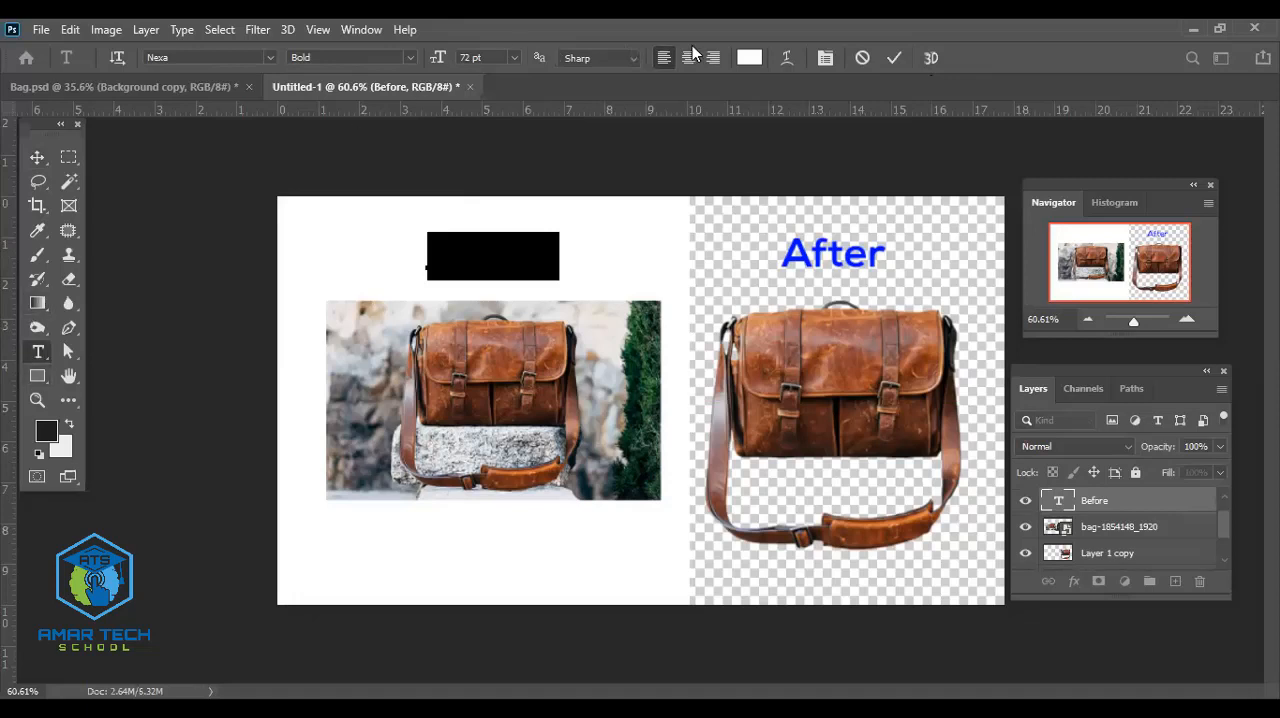
click(748, 58)
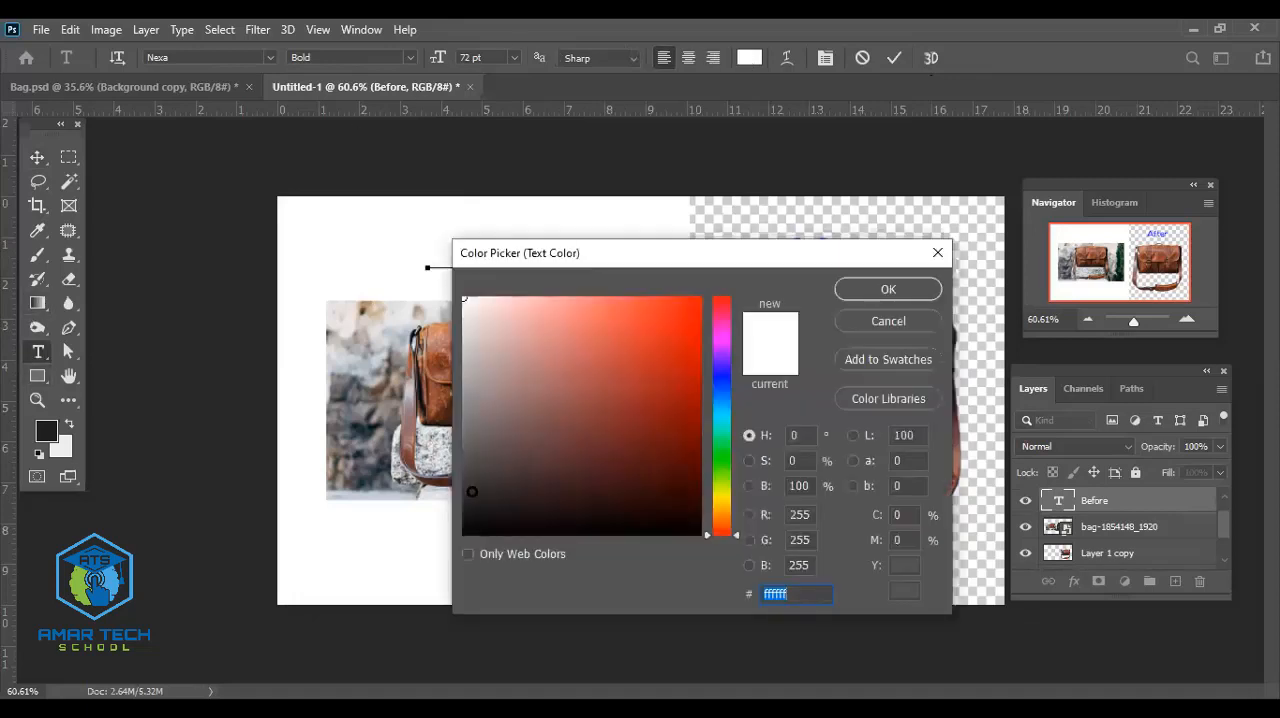
mouse_move(471, 491)
mouse_down()
mouse_move(439, 541)
mouse_move(450, 505)
mouse_up()
click(896, 284)
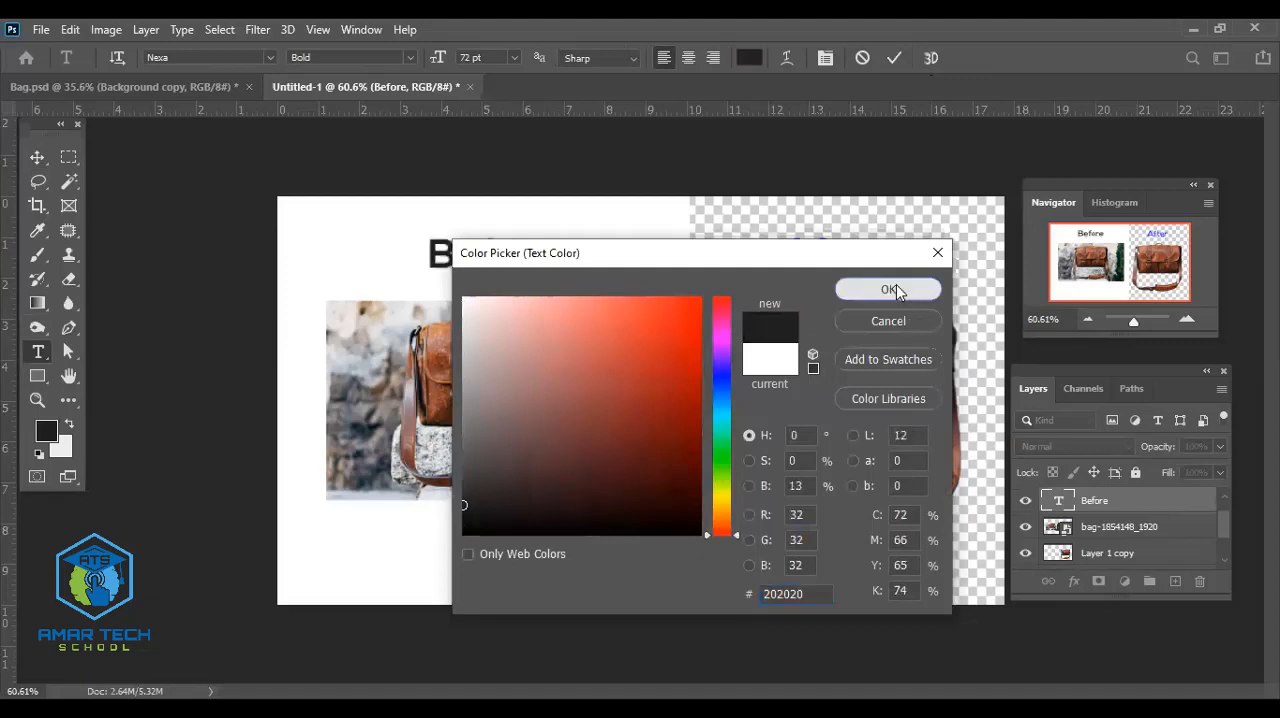
click(38, 146)
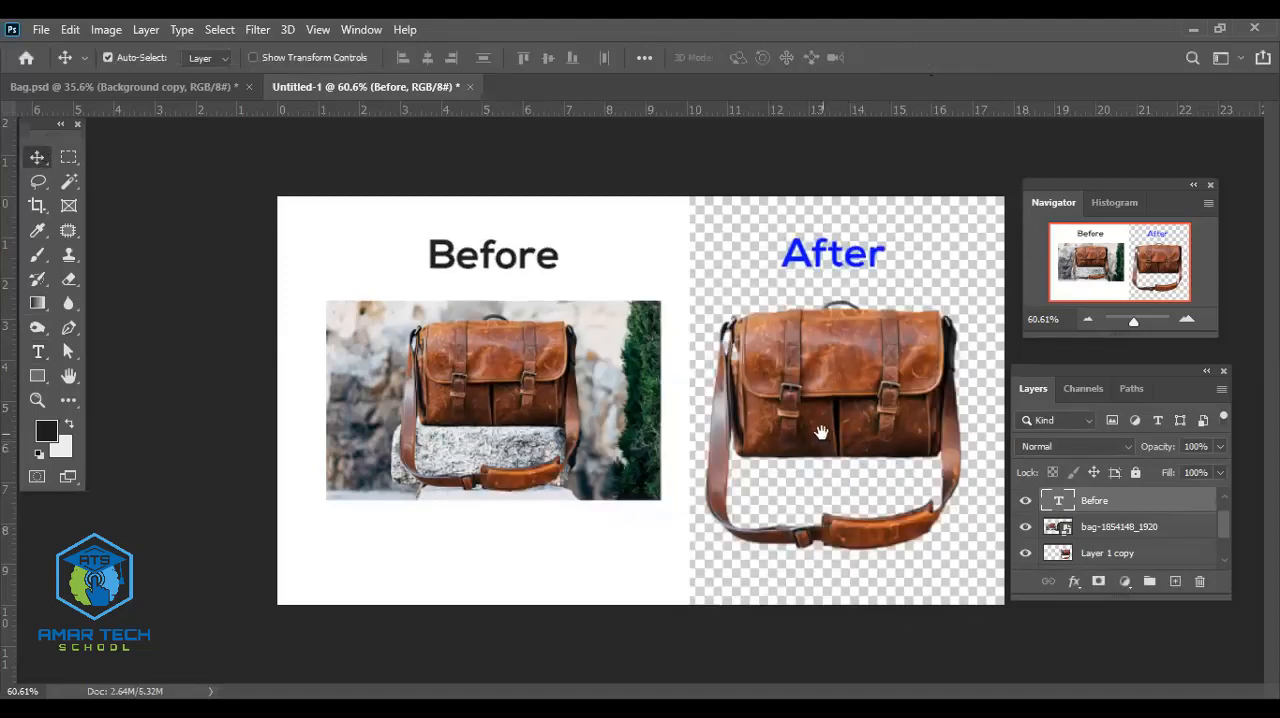
- Shift the Before photo slightly left and scale the white panel's width to about 93.8%, keeping its height
drag(543, 382, 524, 382)
click(684, 385)
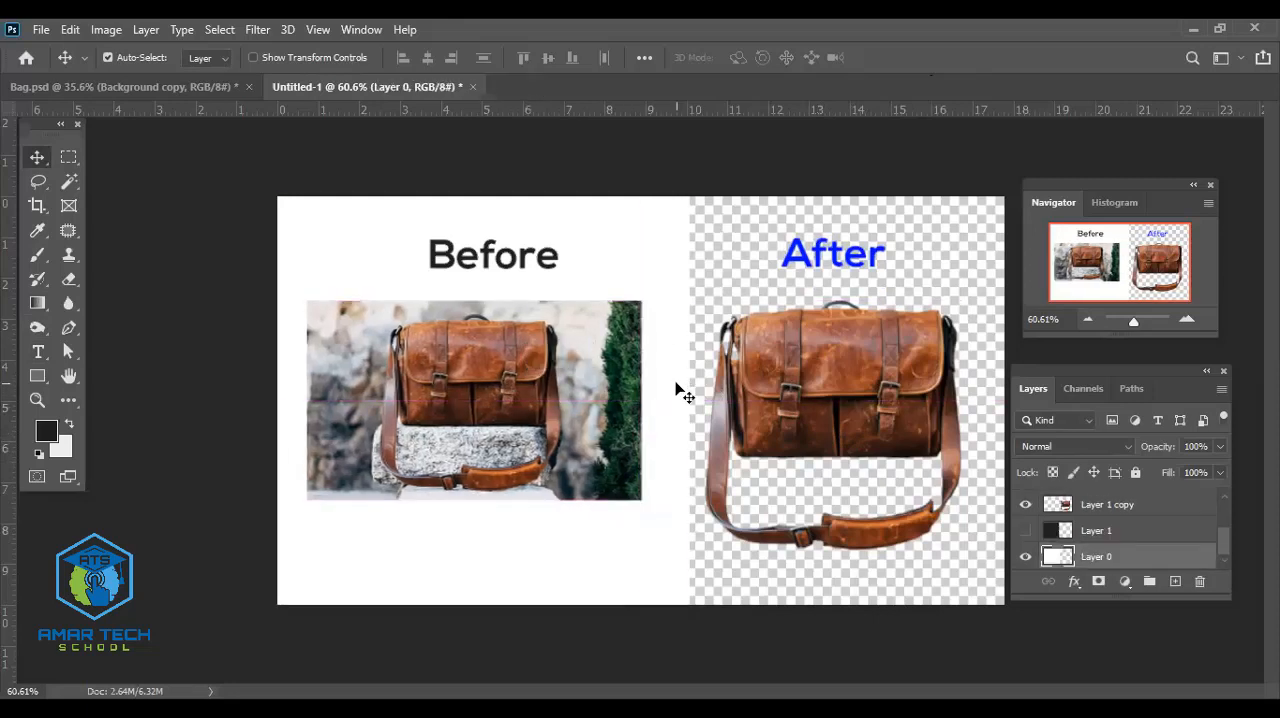
key(ctrl+t)
drag(692, 403, 663, 400)
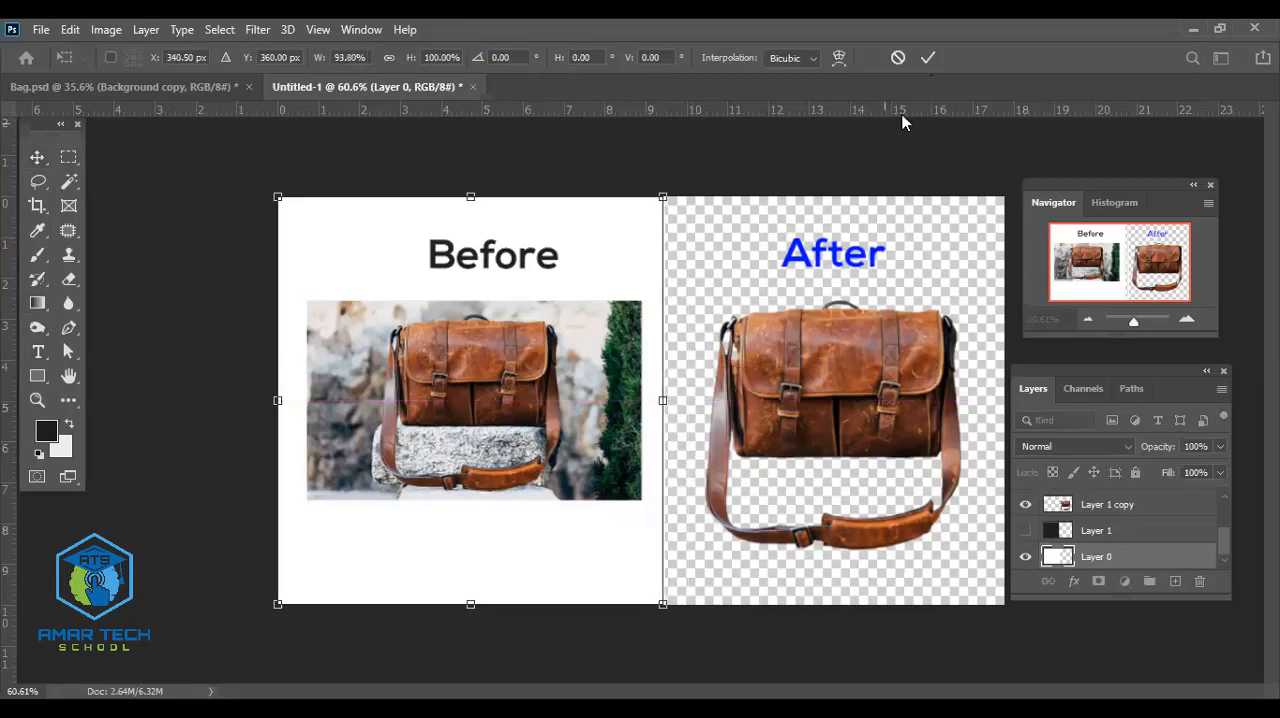
click(928, 58)
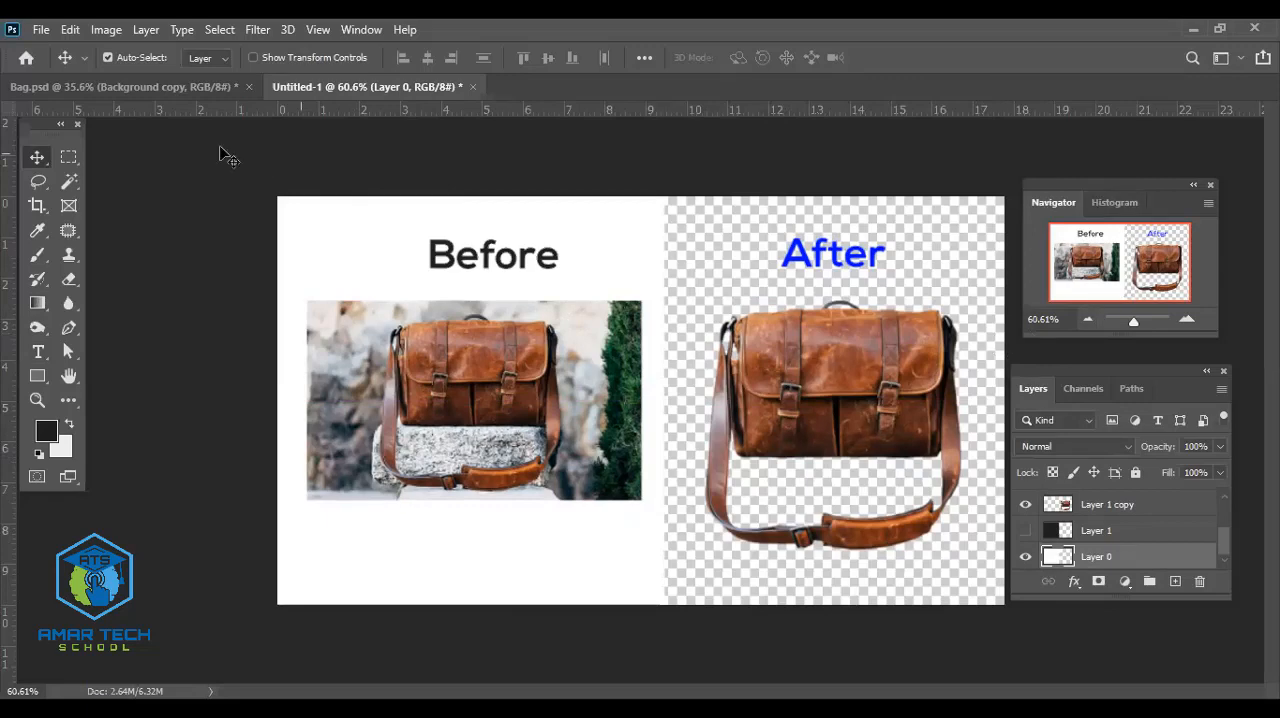
- Save the composition on the computer as a Photoshop file named Clipping Path in the LEDP Class - LOT-08 folder on drive D
click(41, 29)
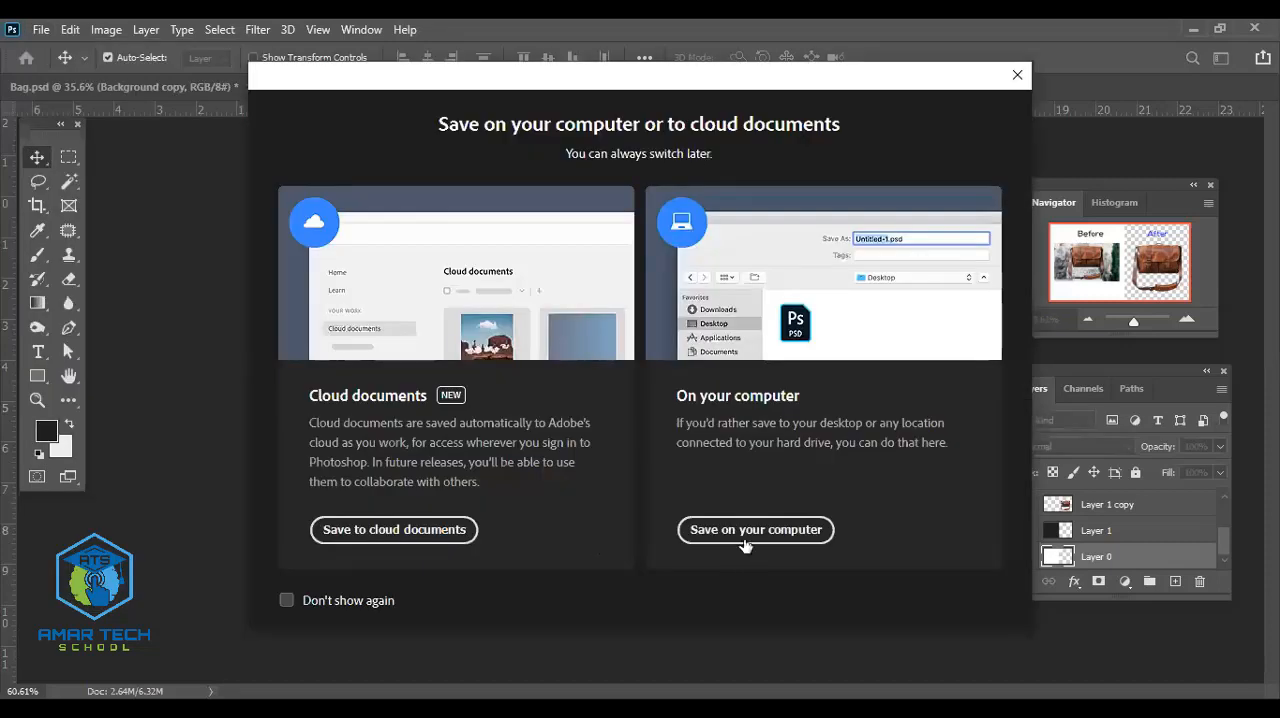
click(744, 532)
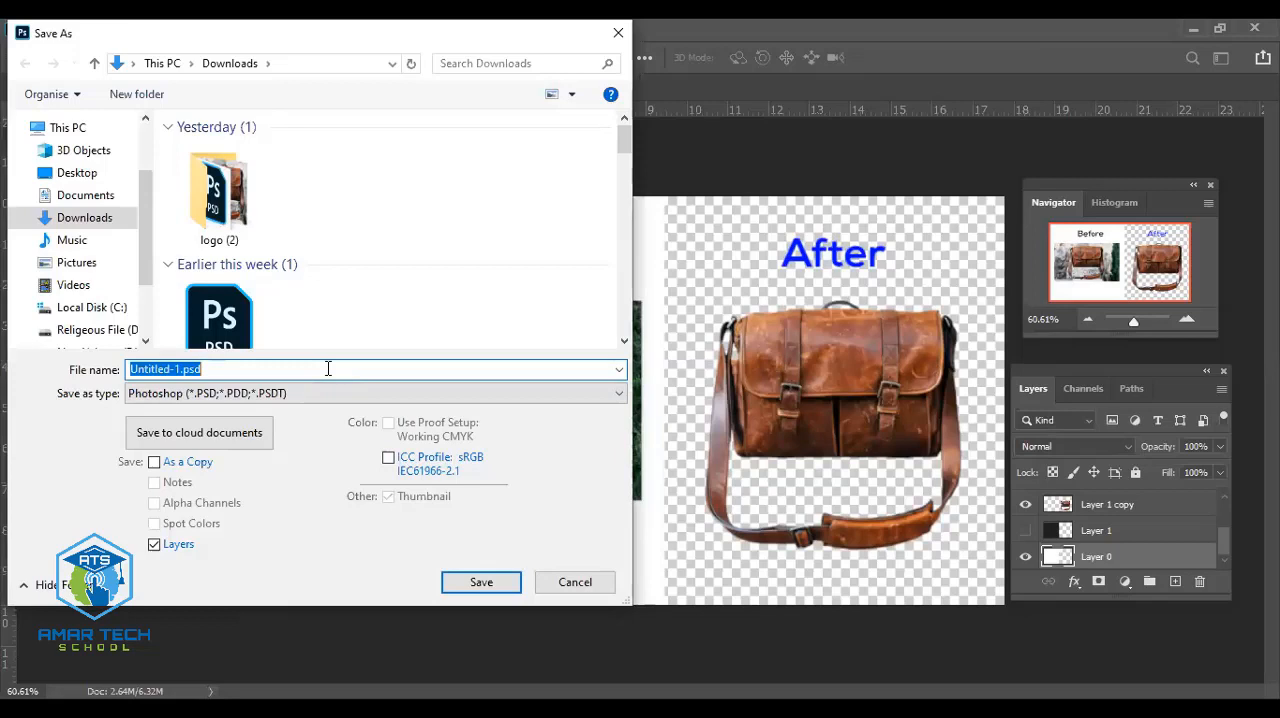
text(Clip)
text(p)
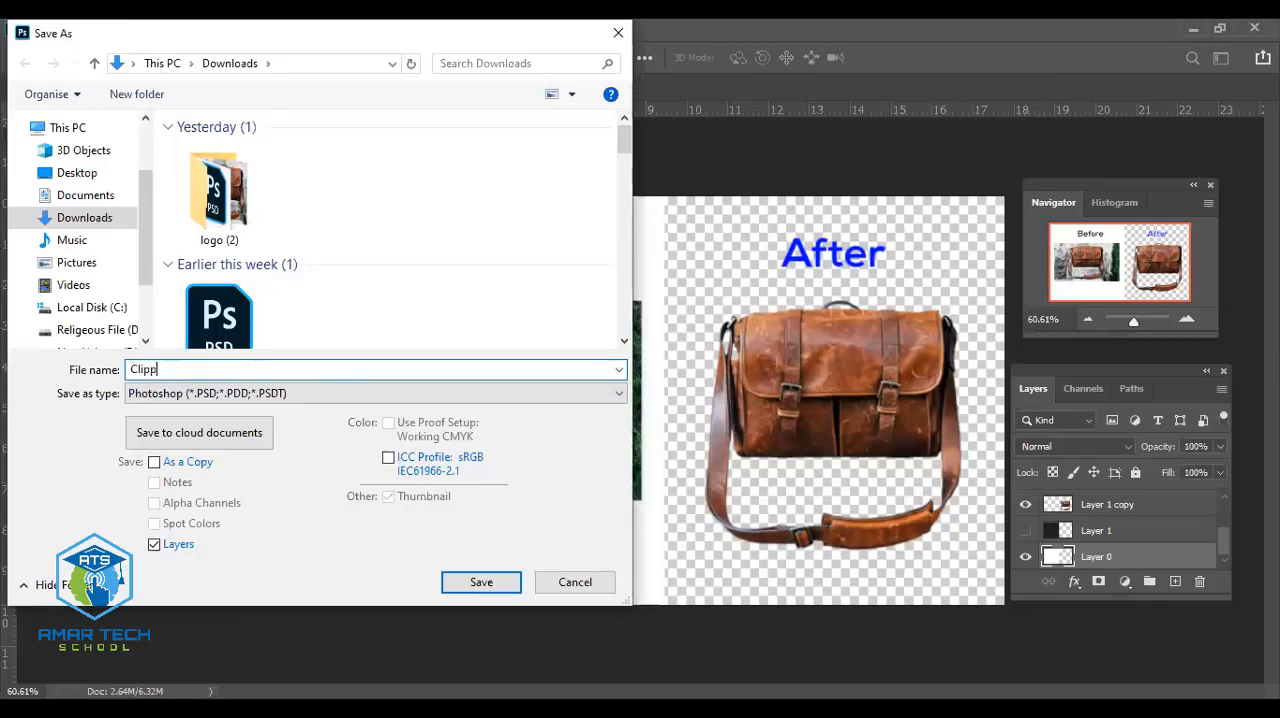
text(ing Path)
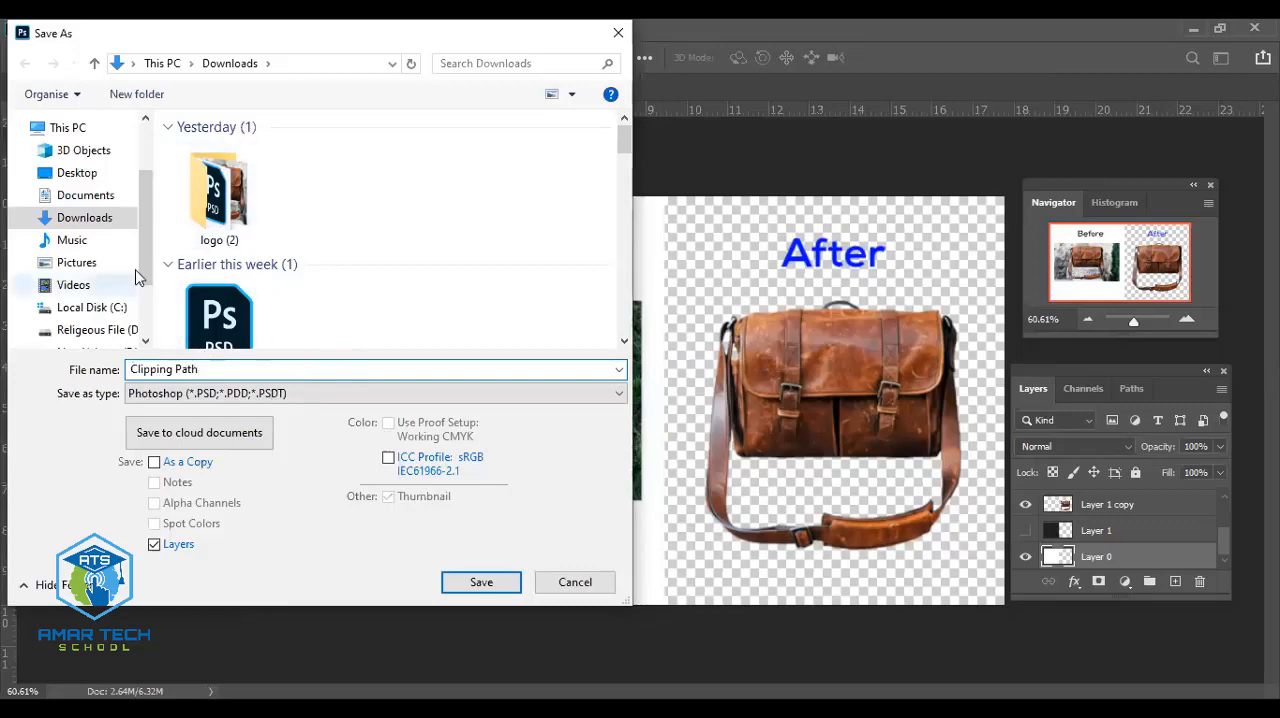
scroll(200, 280, down, 4)
click(78, 333)
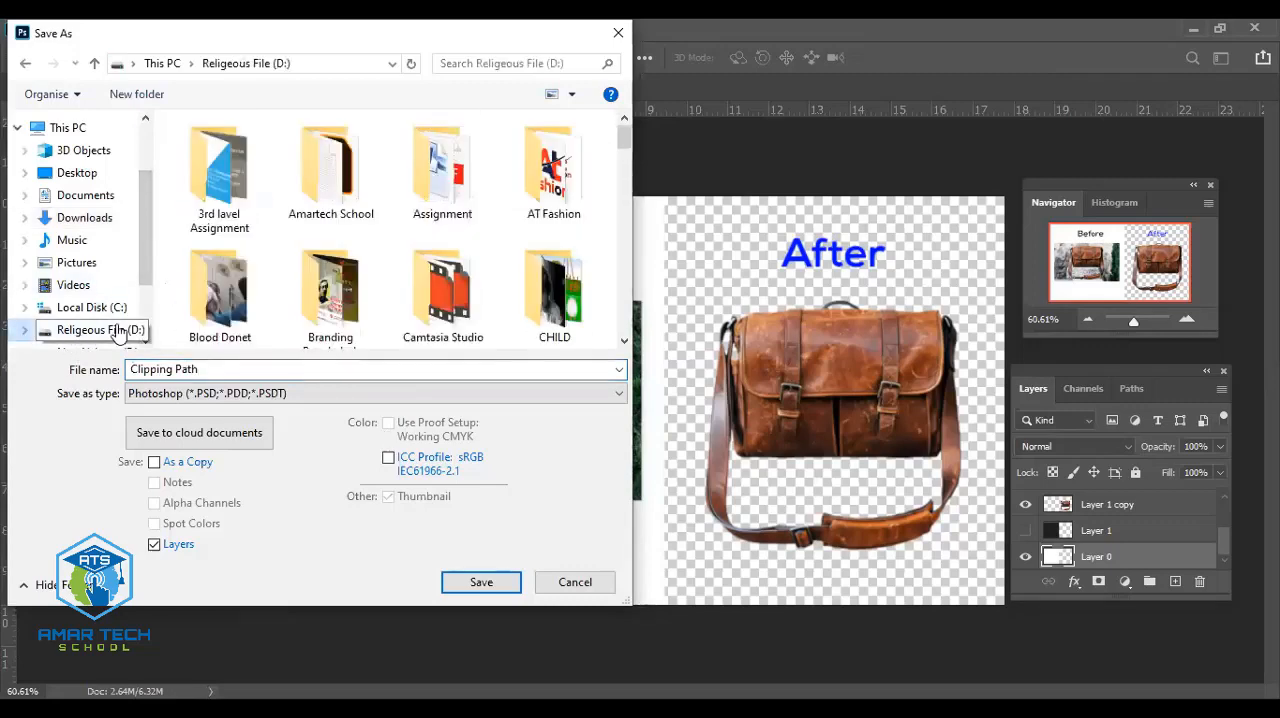
scroll(415, 300, down, 5)
scroll(416, 298, down, 3)
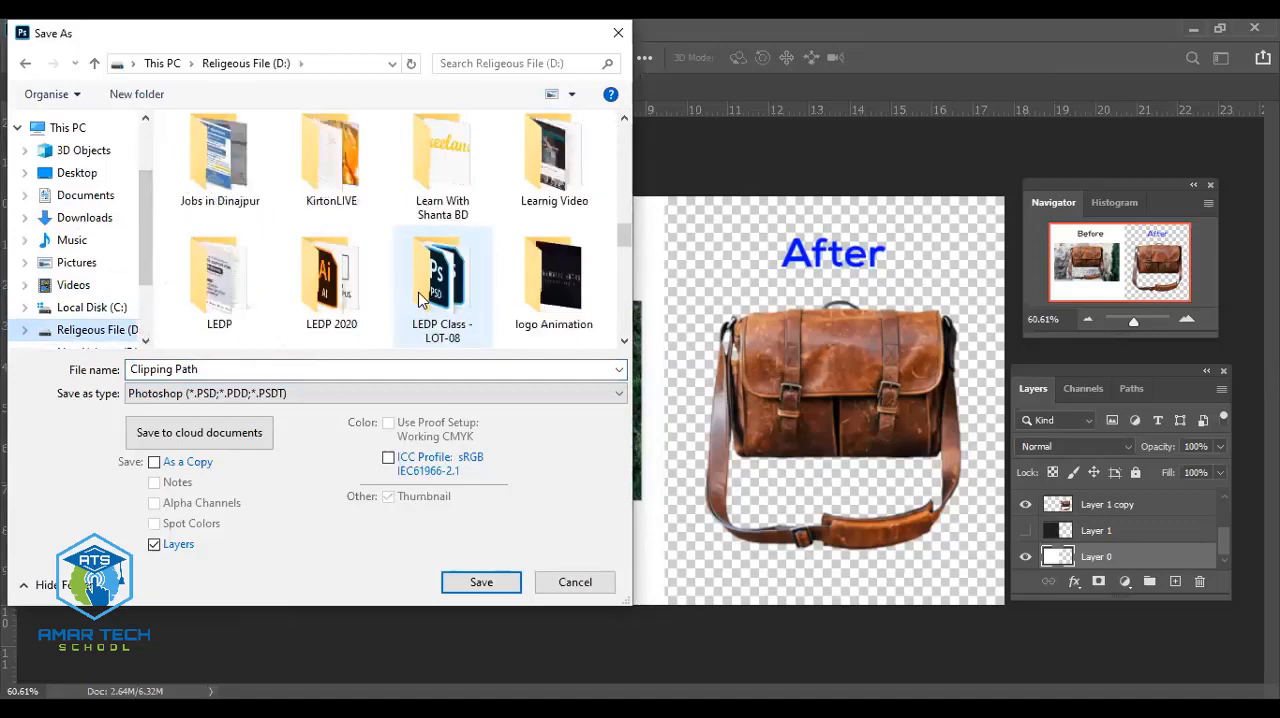
double_click(420, 298)
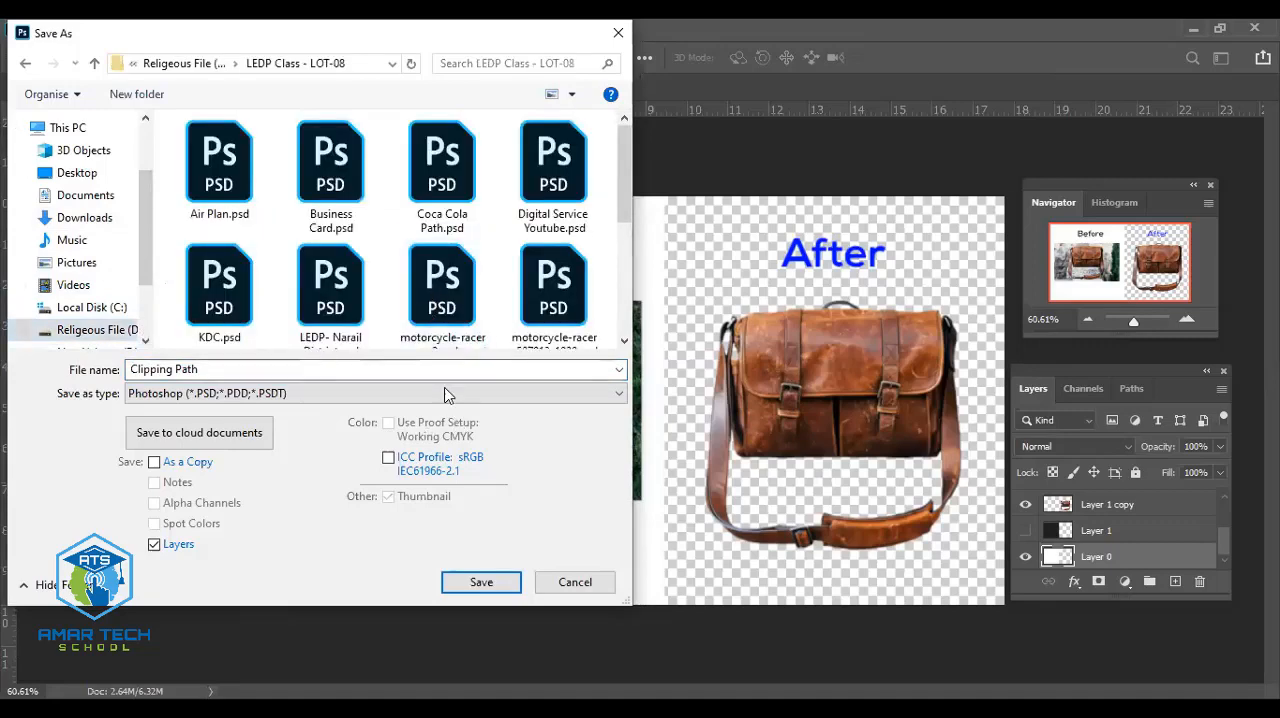
click(480, 583)
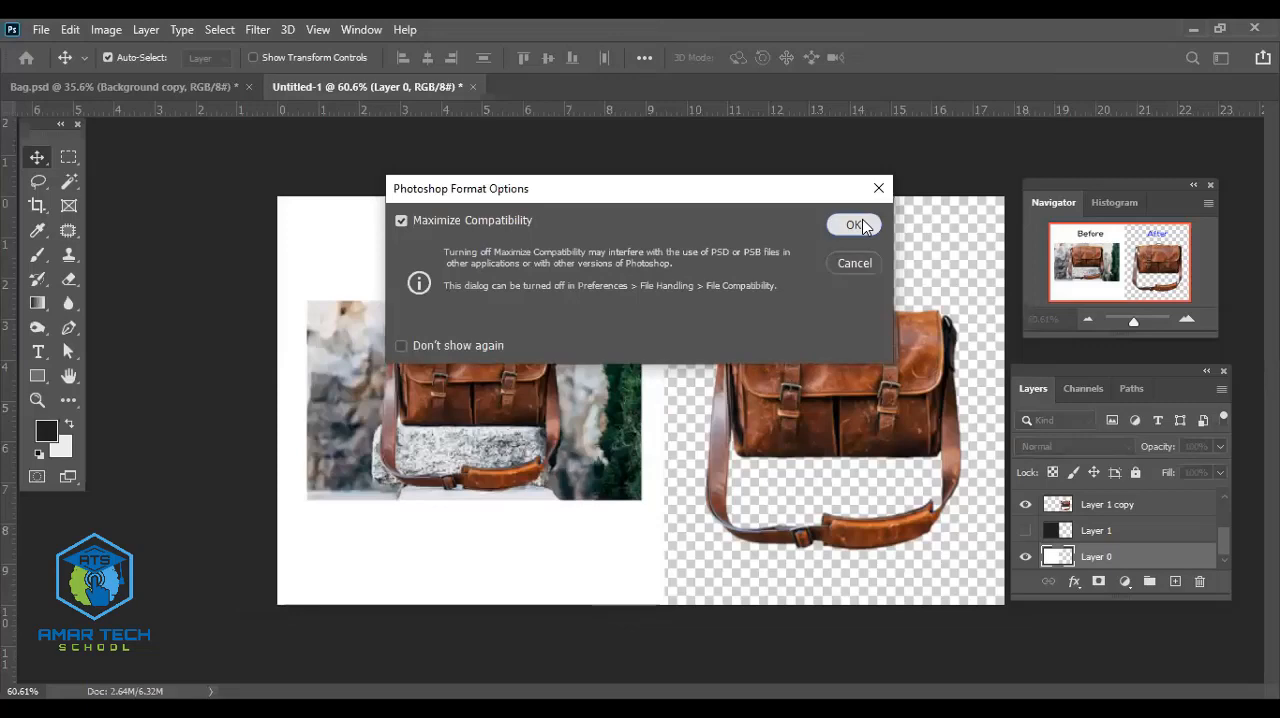
click(853, 225)
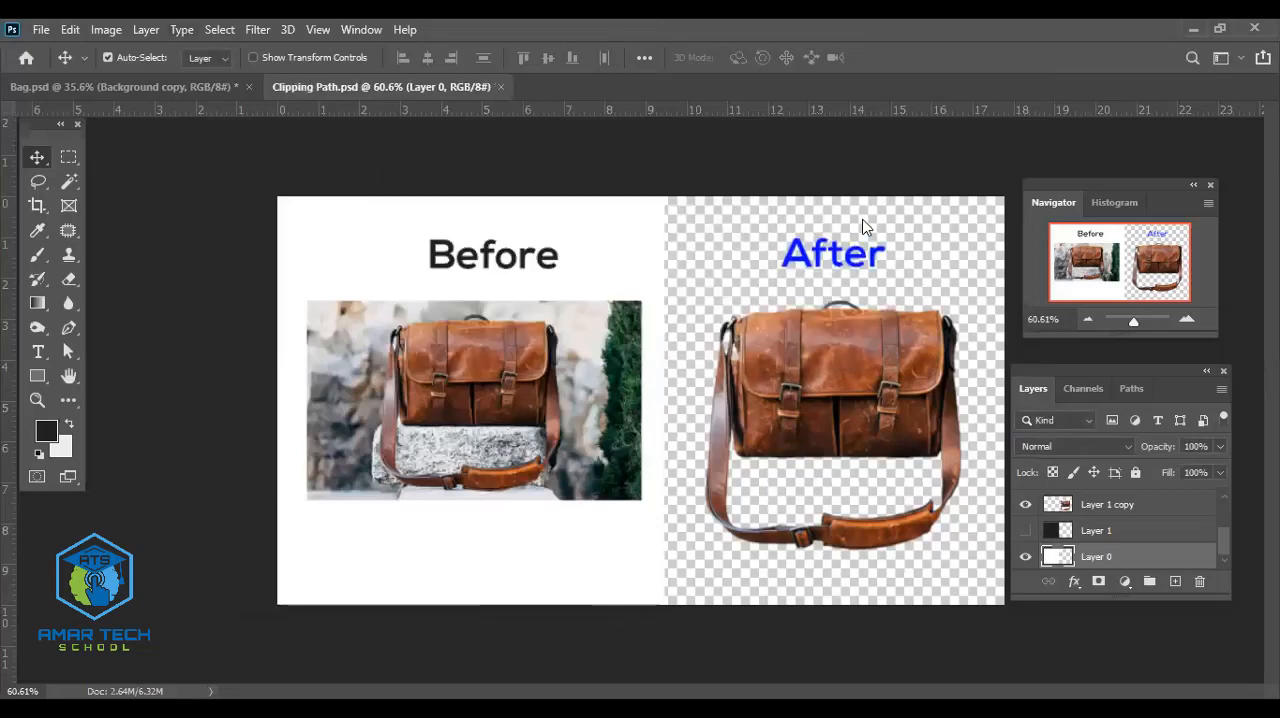
- Scale the Before photo proportionally to about 151.67% and position it across the full width of the white panel below the Before label
key(alt+f)
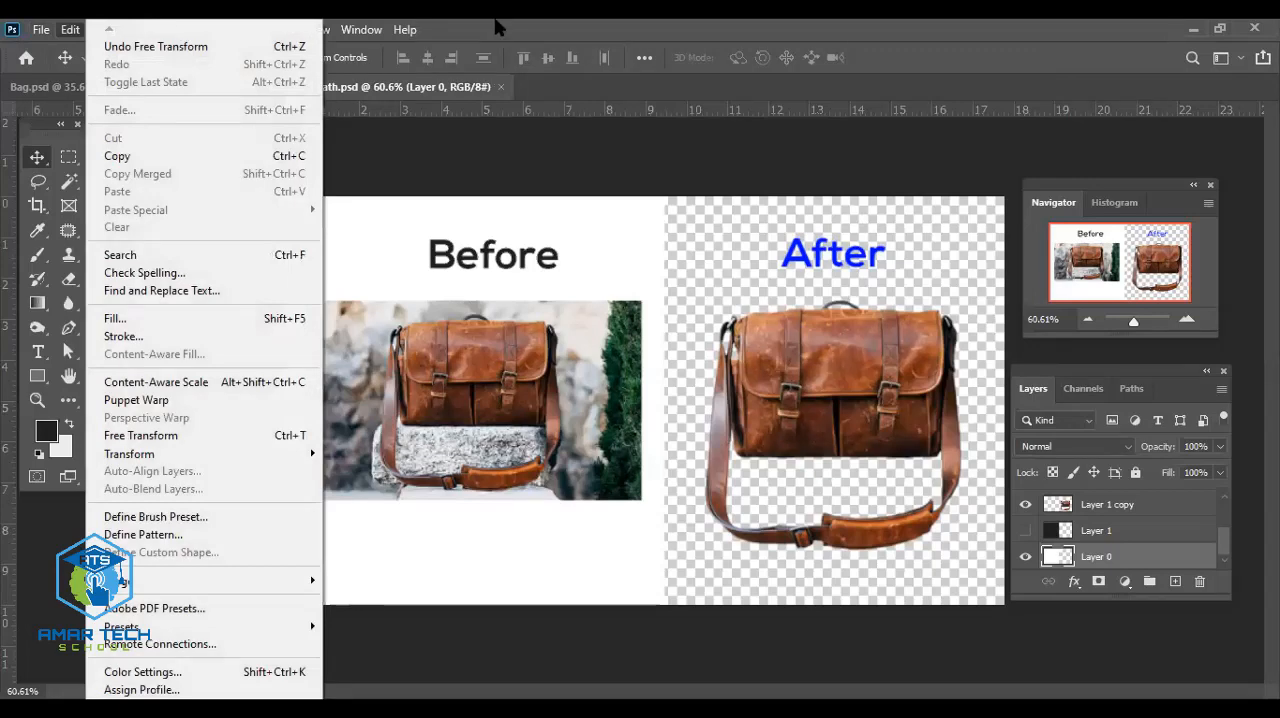
click(540, 382)
click(534, 401)
key(ctrl+t)
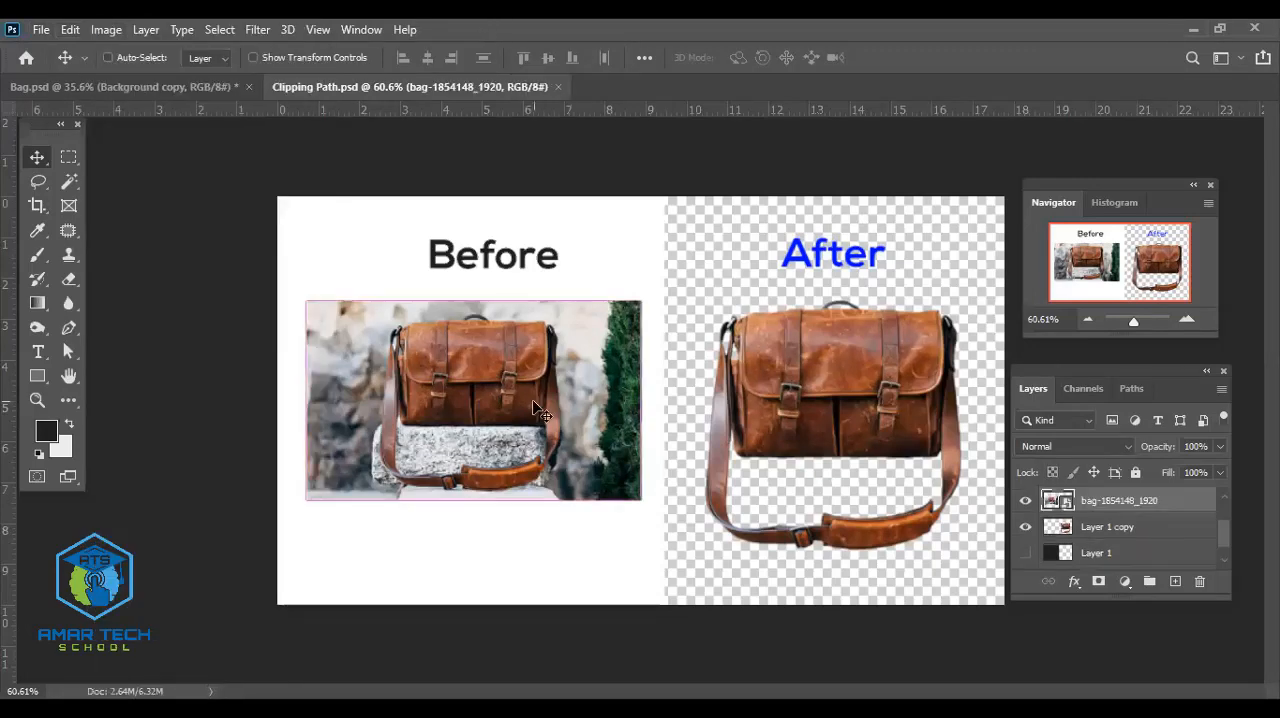
mouse_move(473, 499)
mouse_down()
mouse_move(473, 534)
mouse_move(472, 492)
mouse_up()
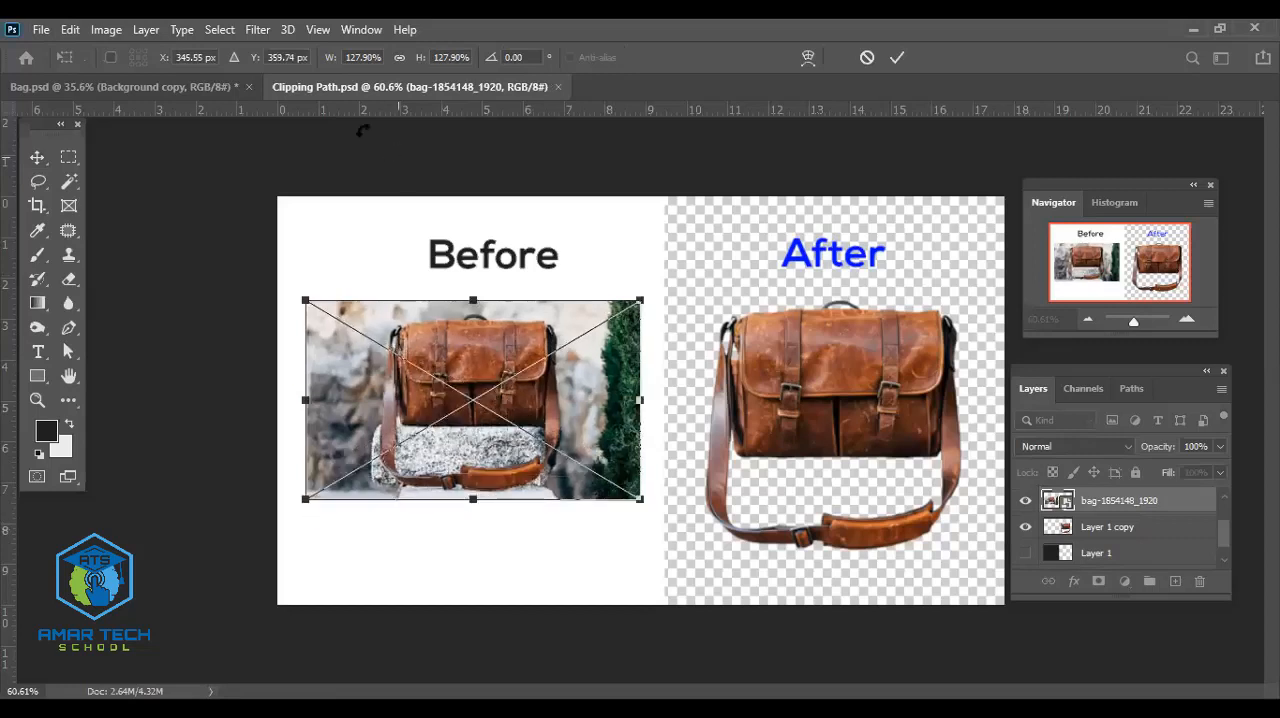
click(399, 58)
drag(304, 499, 206, 572)
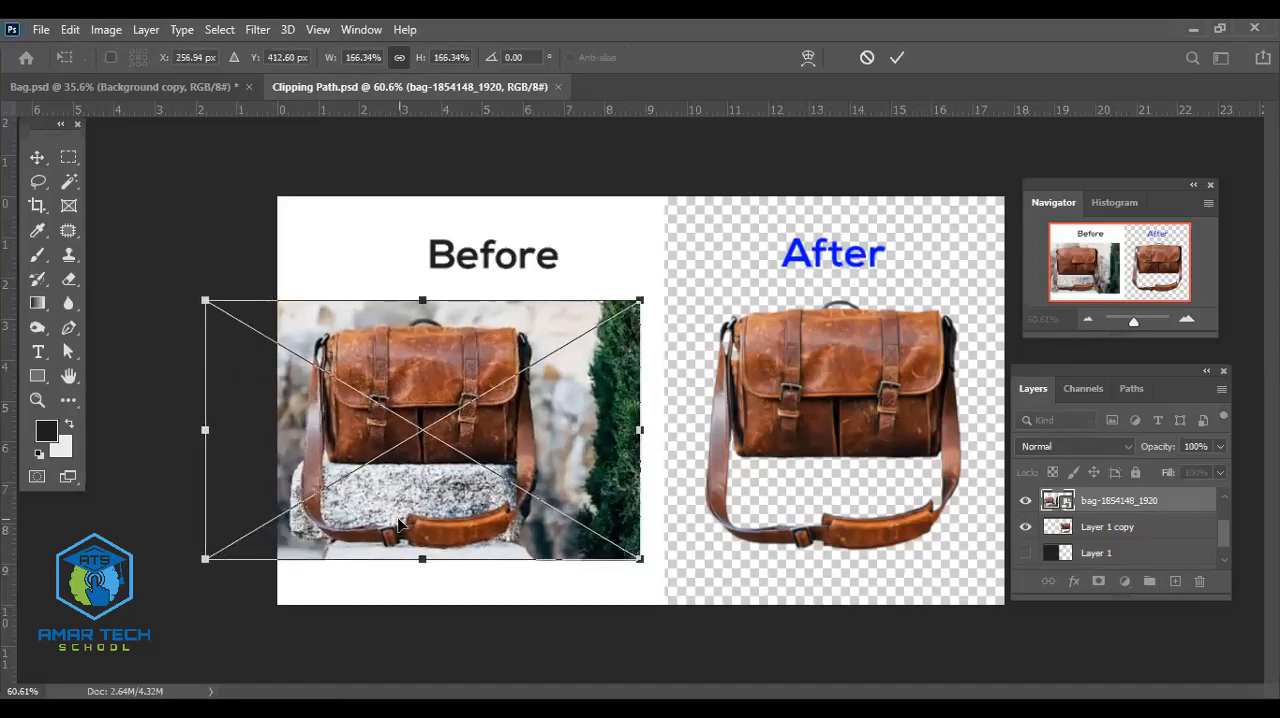
drag(406, 500, 426, 492)
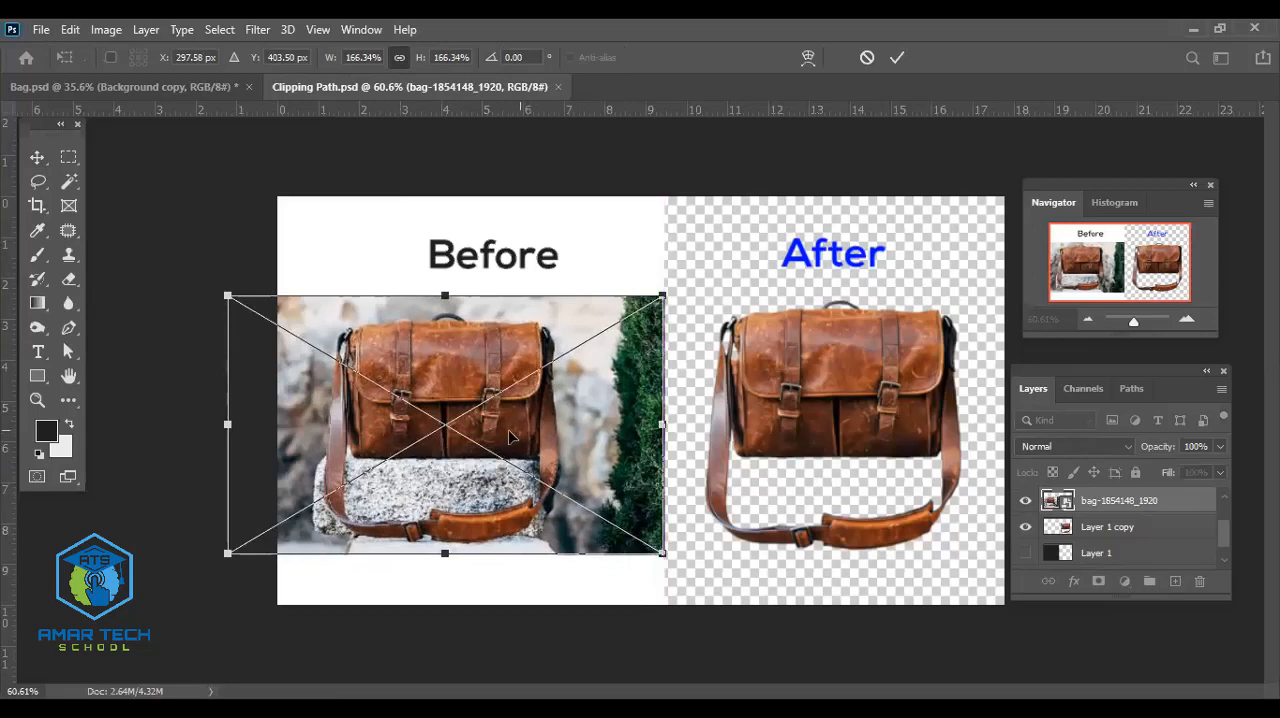
drag(228, 424, 266, 426)
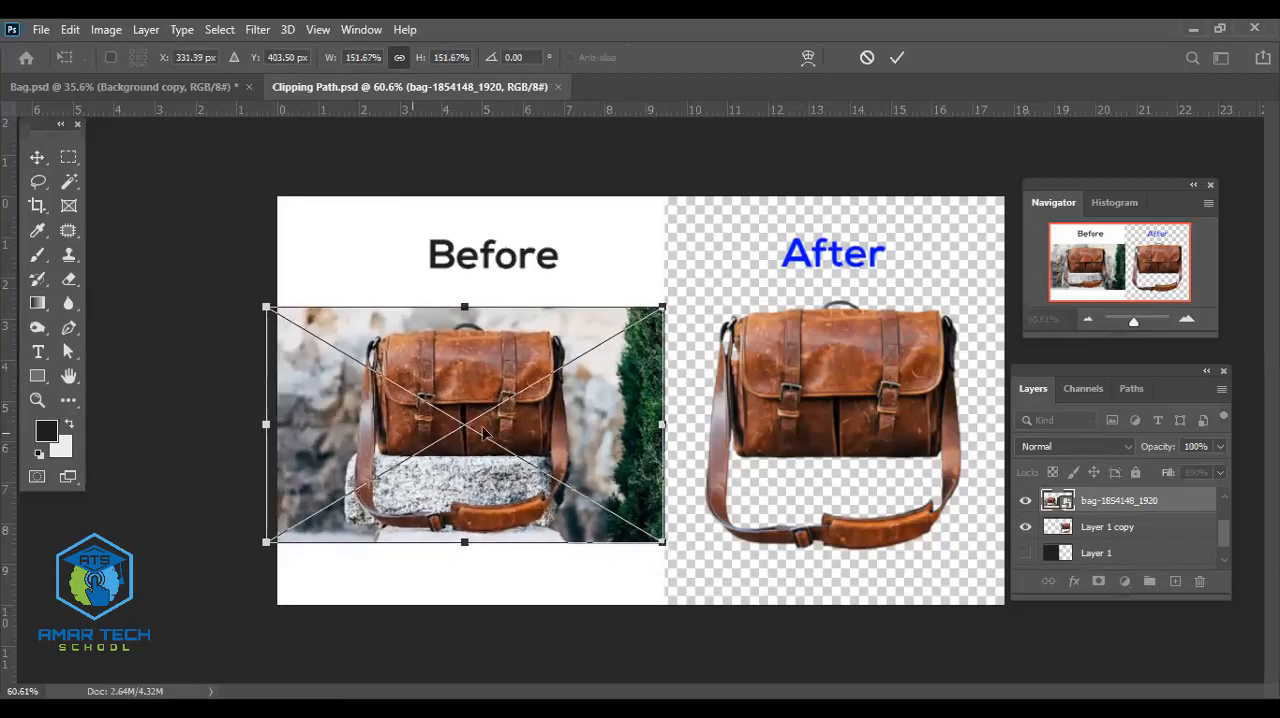
key(Return)
drag(568, 425, 574, 420)
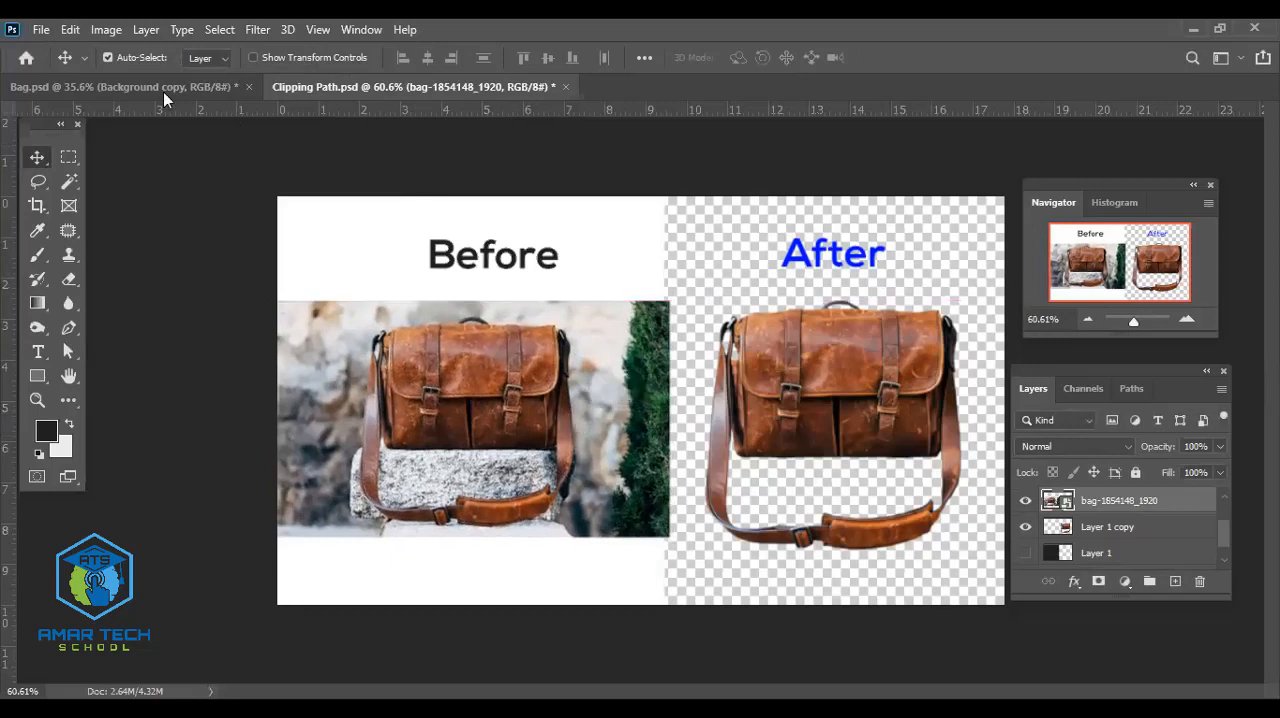
- Save the Photoshop document and export it for web with the JPEG High preset as Clipping-Path.jpg on the Desktop
key(ctrl+s)
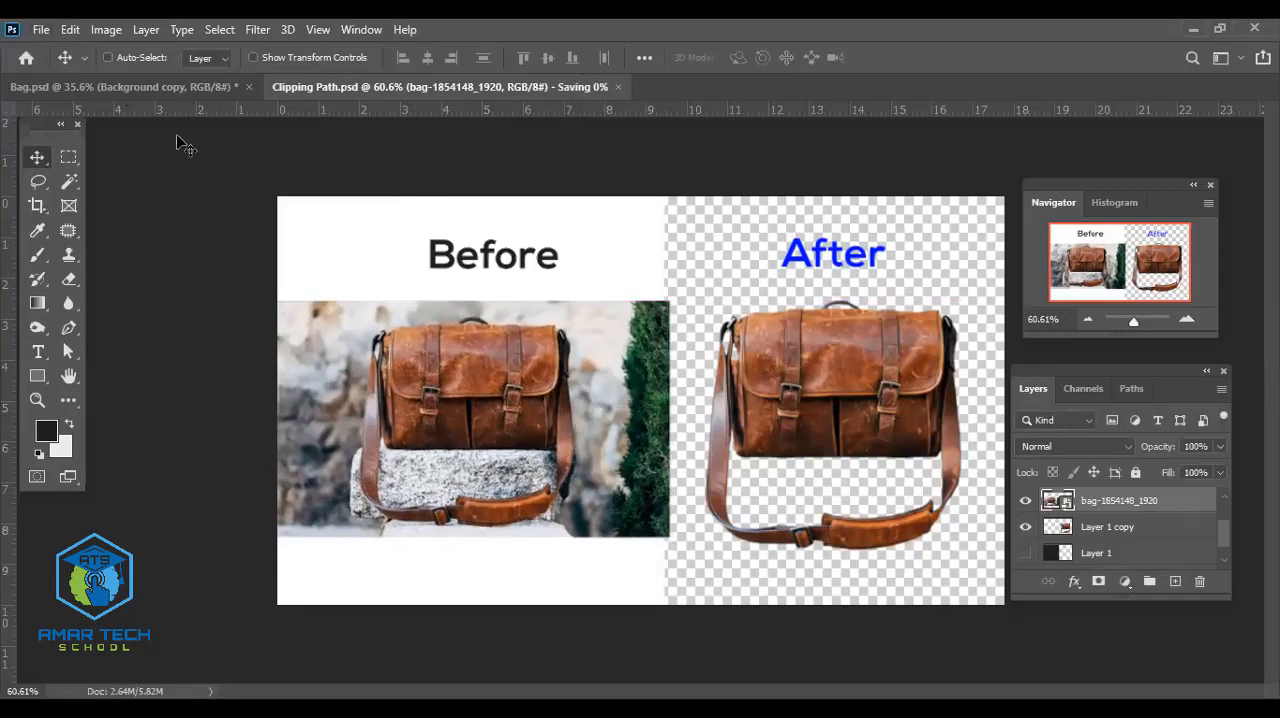
key(alt+f)
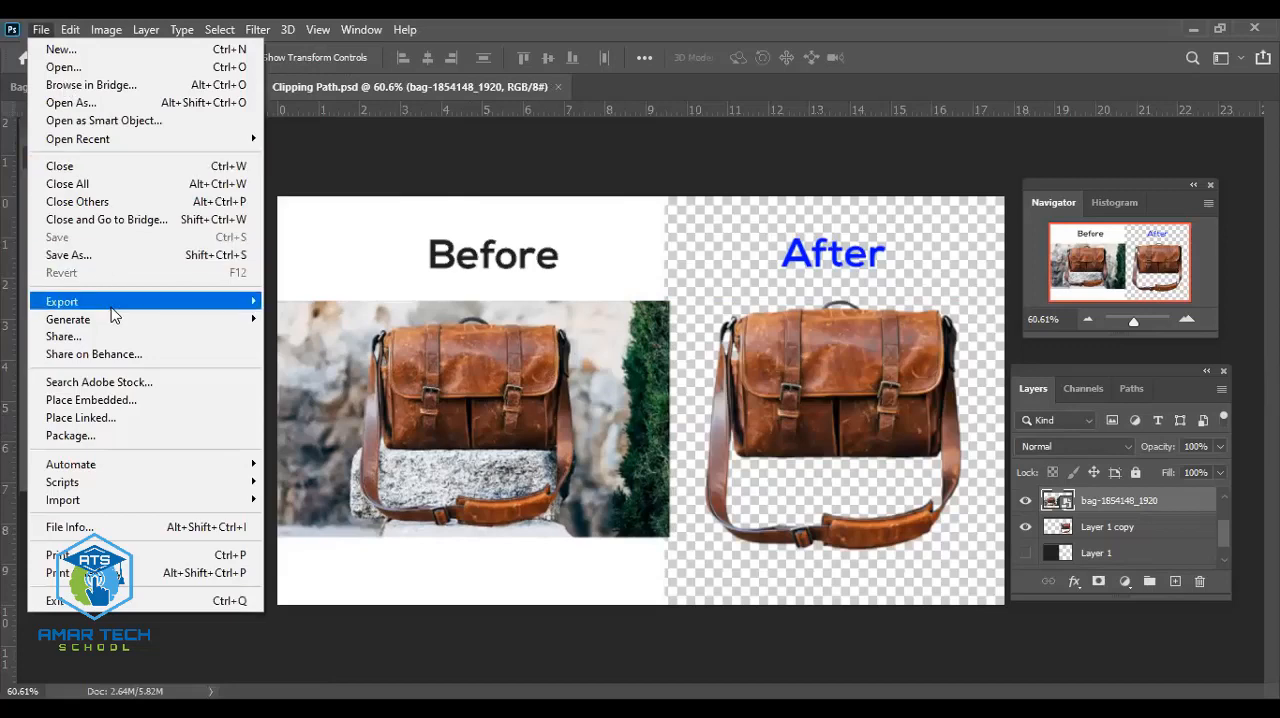
mouse_move(200, 301)
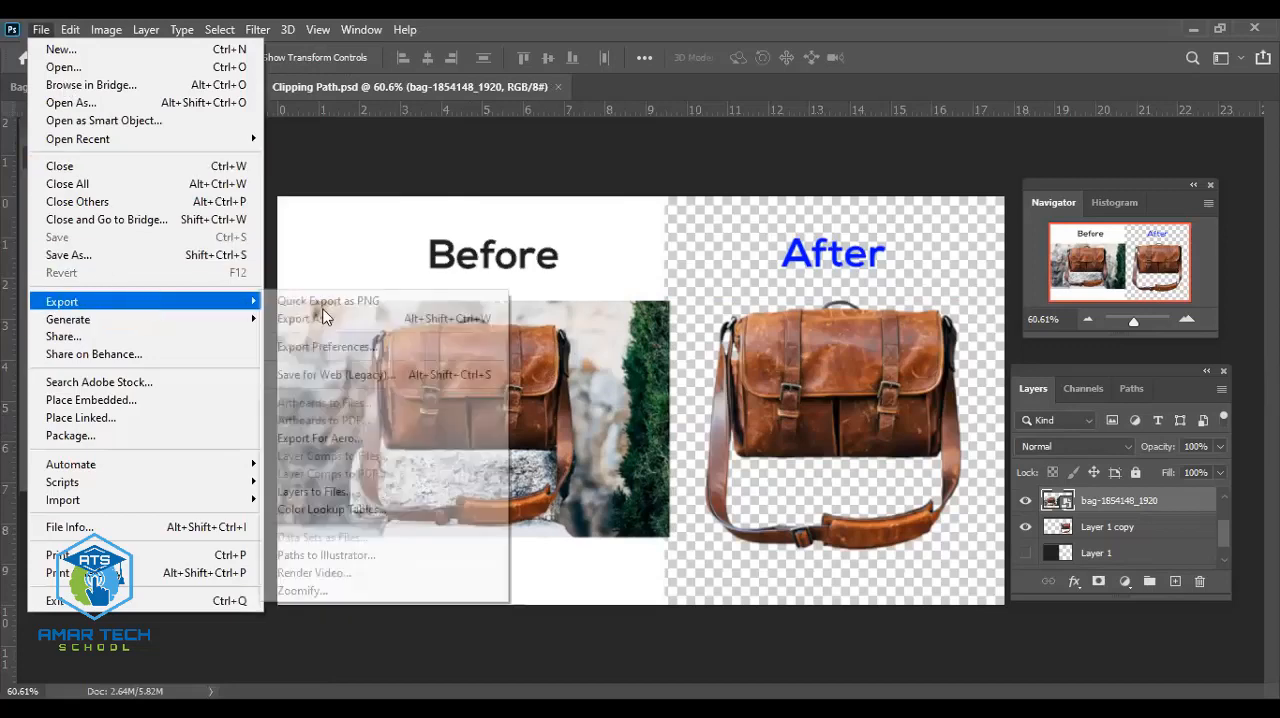
click(338, 377)
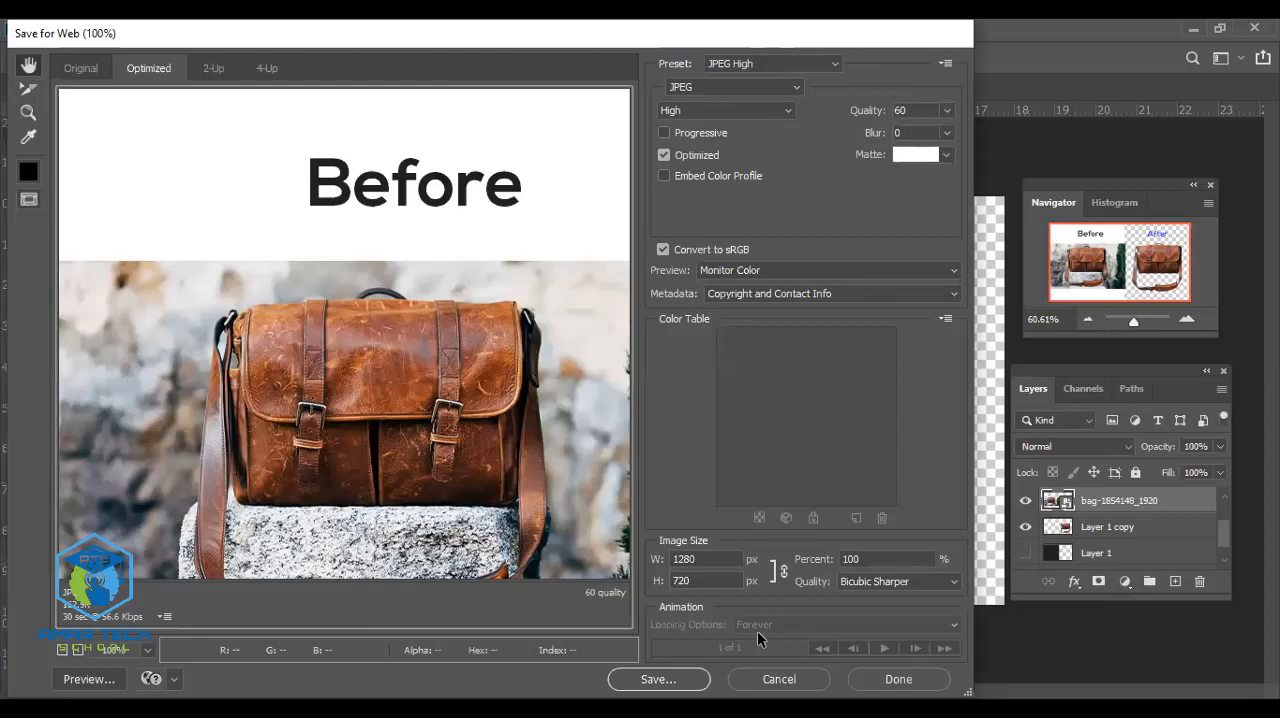
click(660, 680)
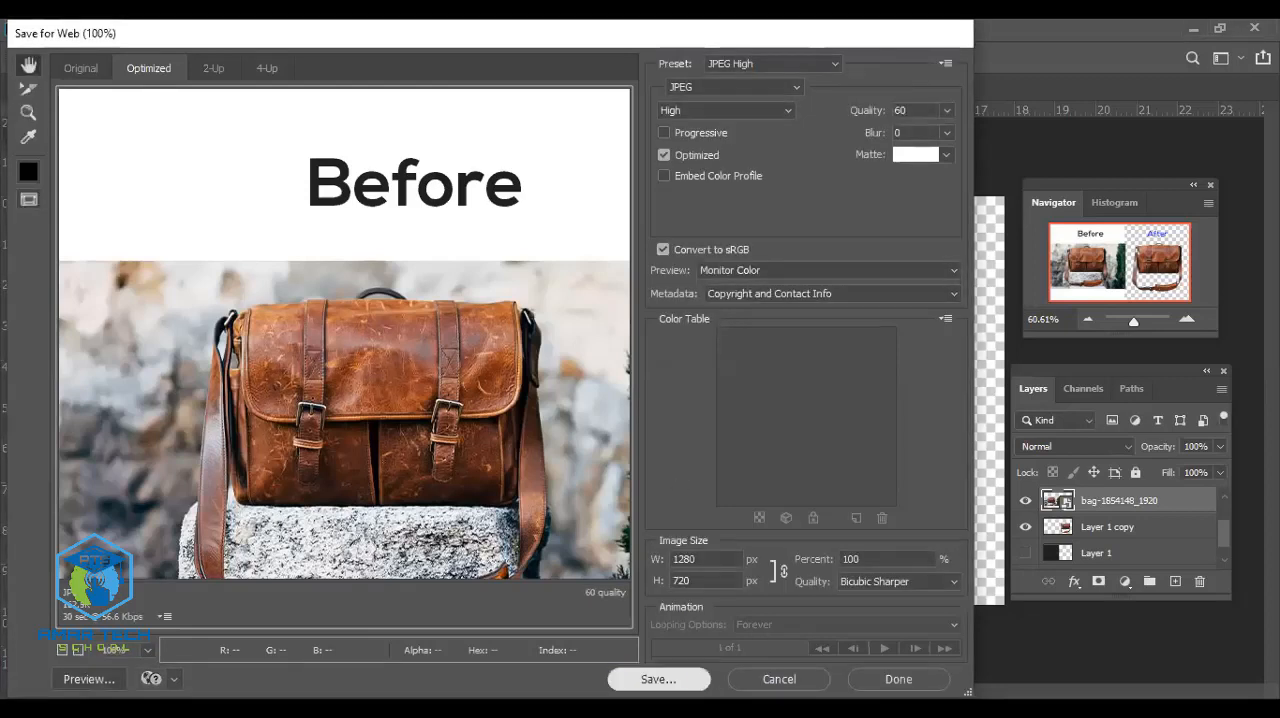
click(682, 681)
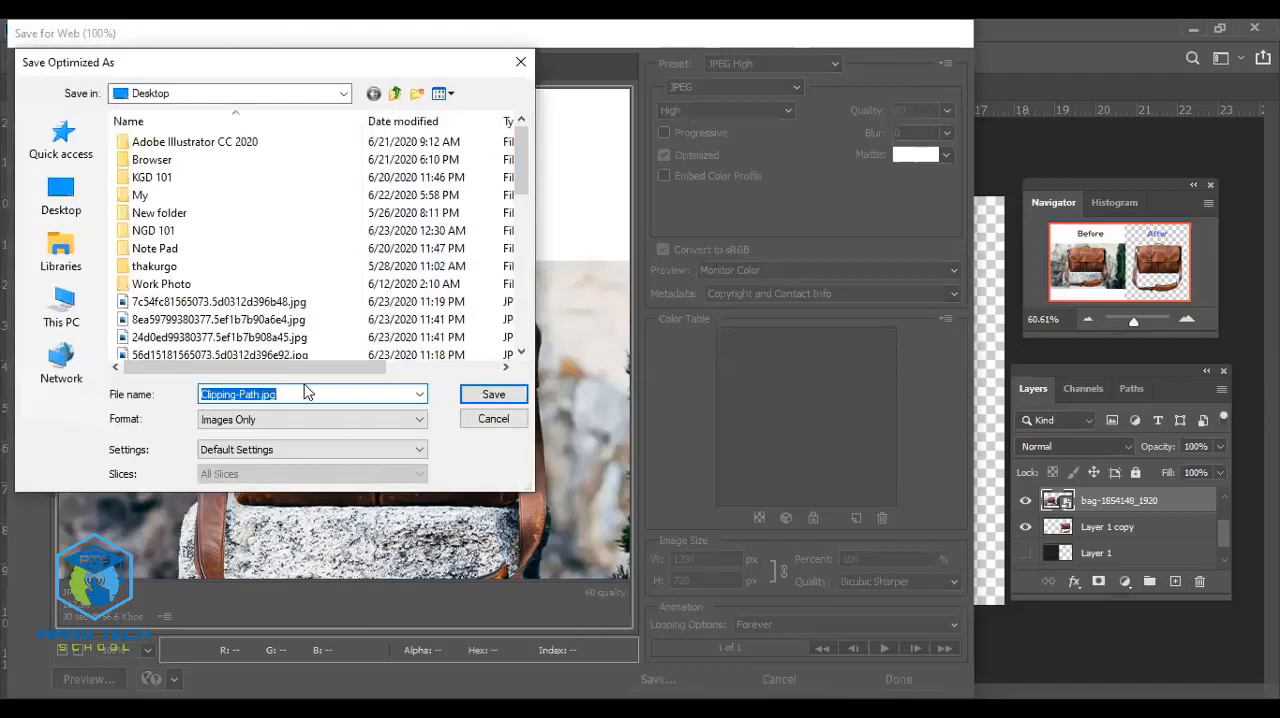
click(513, 396)
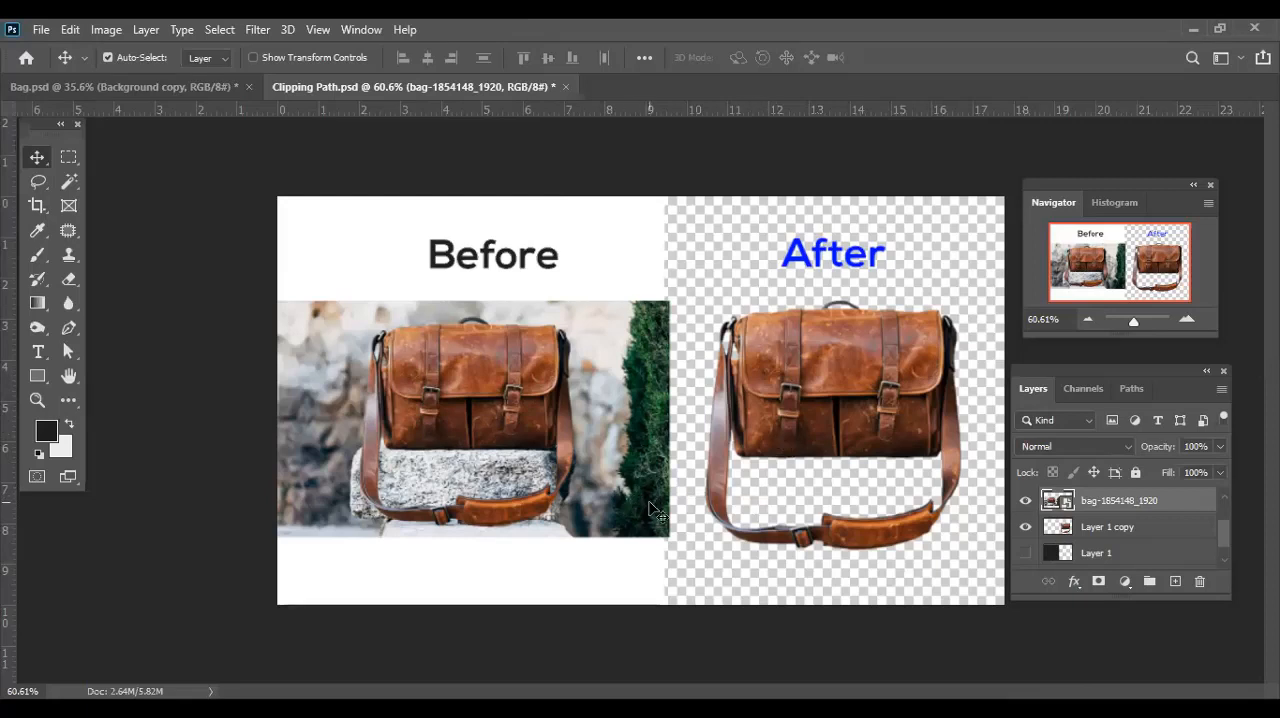
- Switch to full-screen mode with the menu bar and examine the before-and-after composition centered in the workspace
key(f)
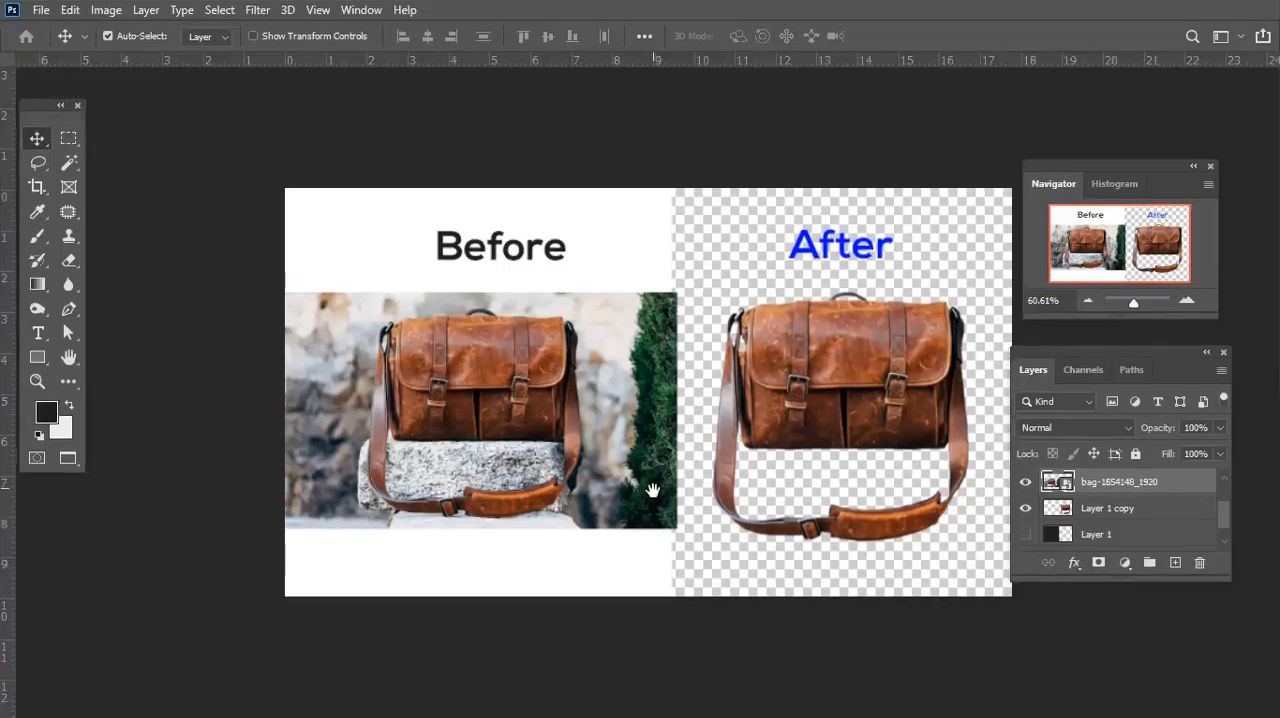
drag(706, 490, 634, 485)
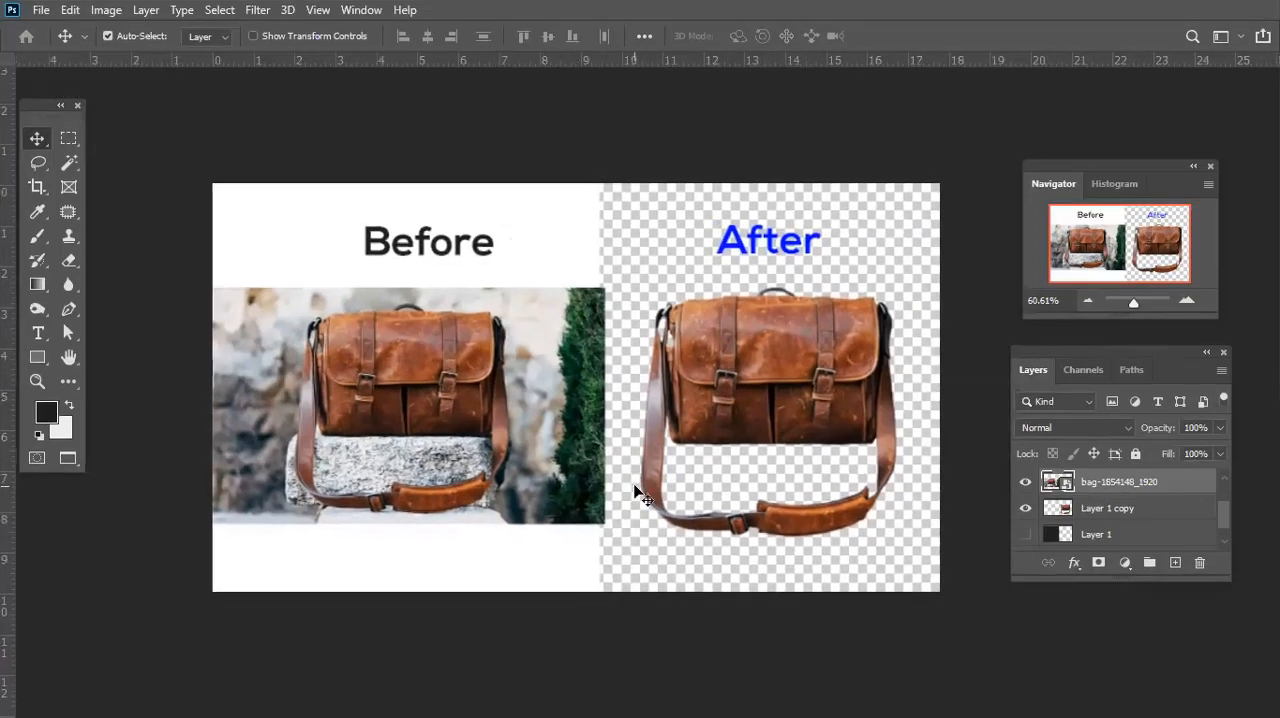
scroll(634, 487, up, 3)
scroll(634, 487, down, 2)
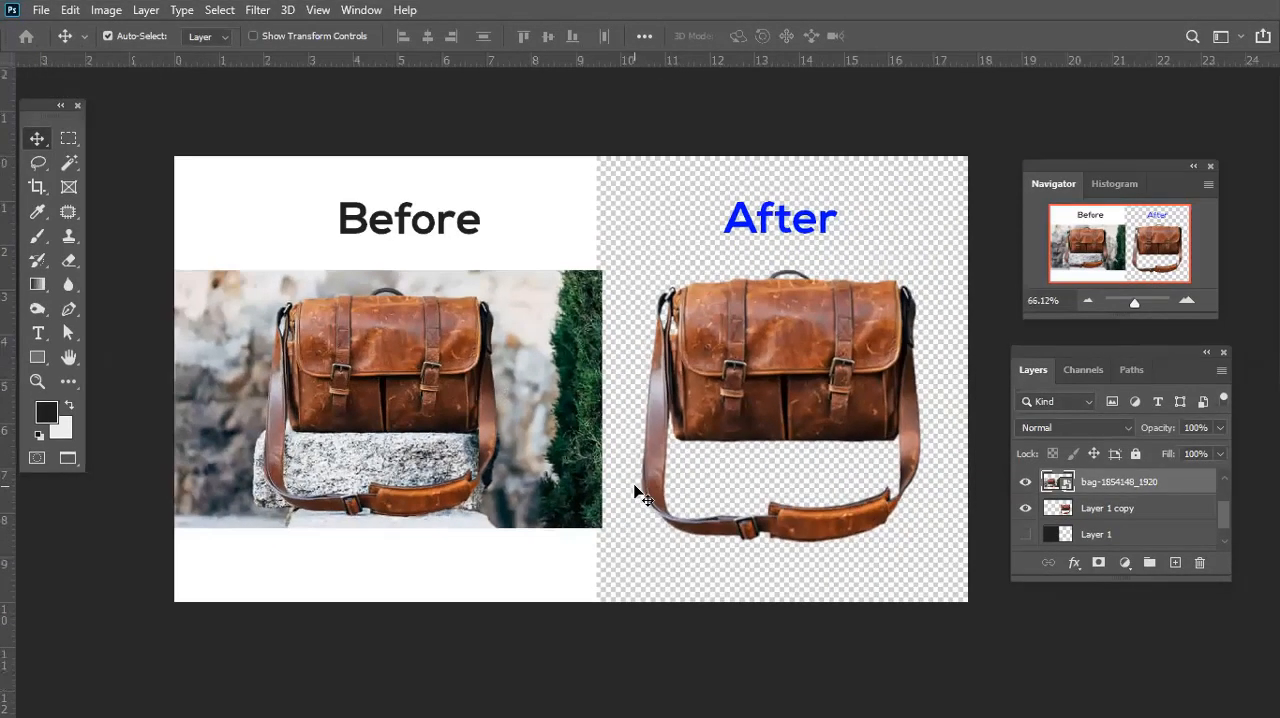